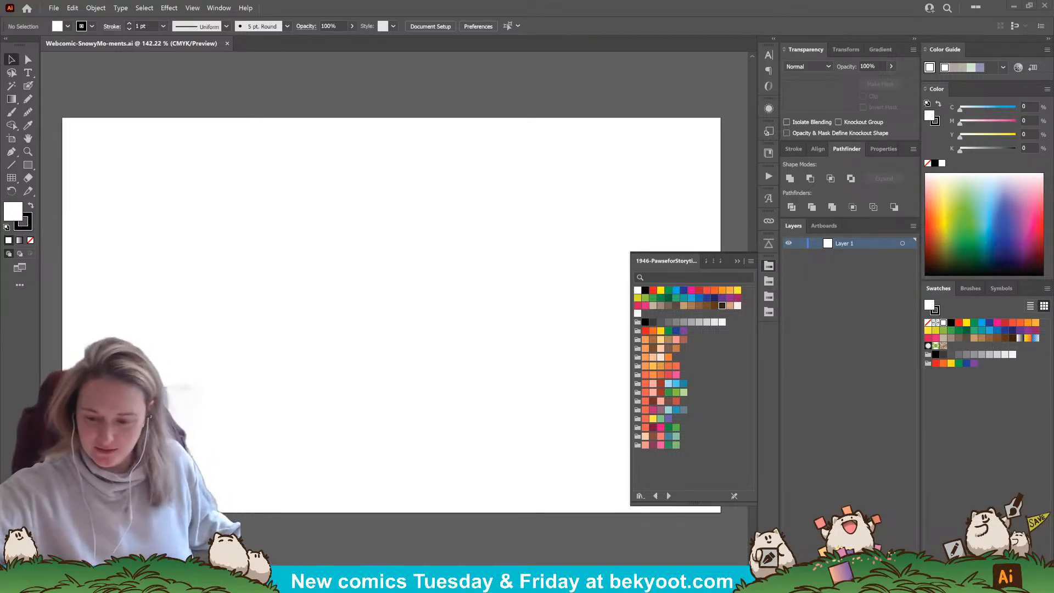
Step: Close the swatch library and extend the artboard downward to a height of about 1913 px, keeping its 1500 px width
click(737, 262)
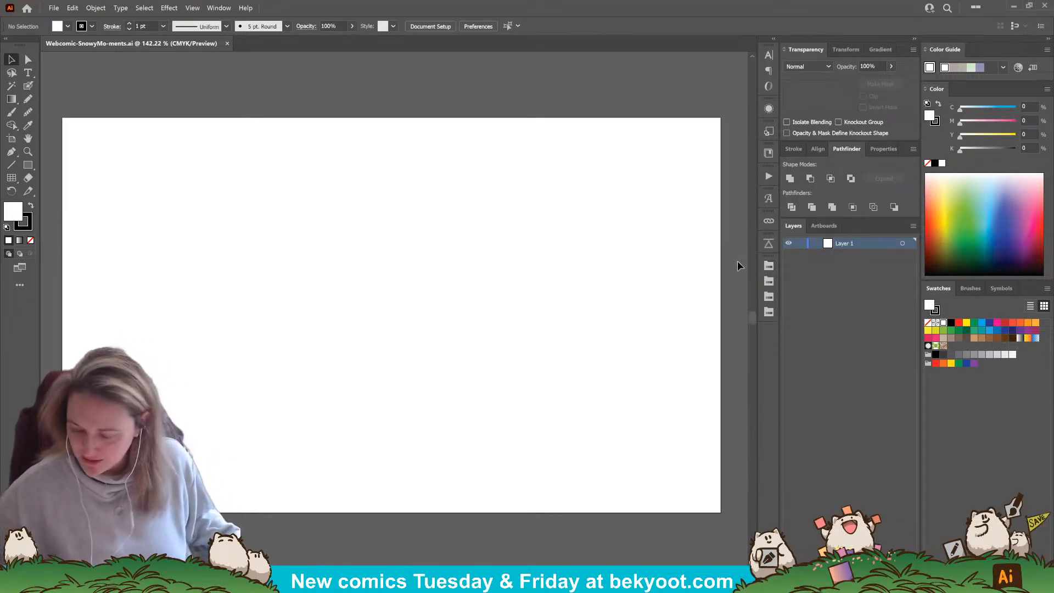
key(ctrl+1)
drag(396, 309, 359, 251)
click(12, 143)
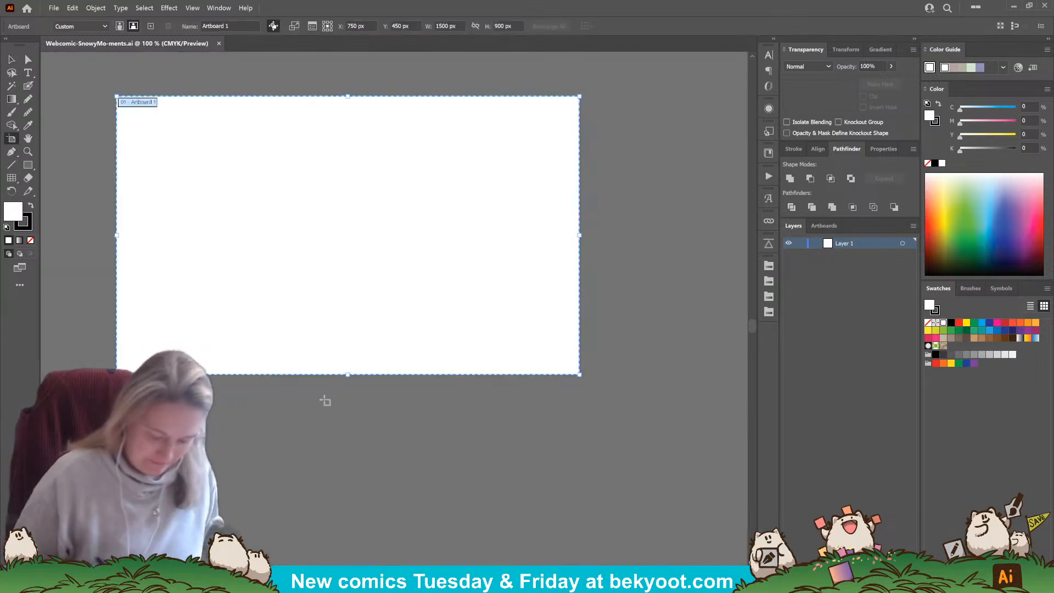
drag(348, 374, 348, 564)
drag(374, 438, 374, 368)
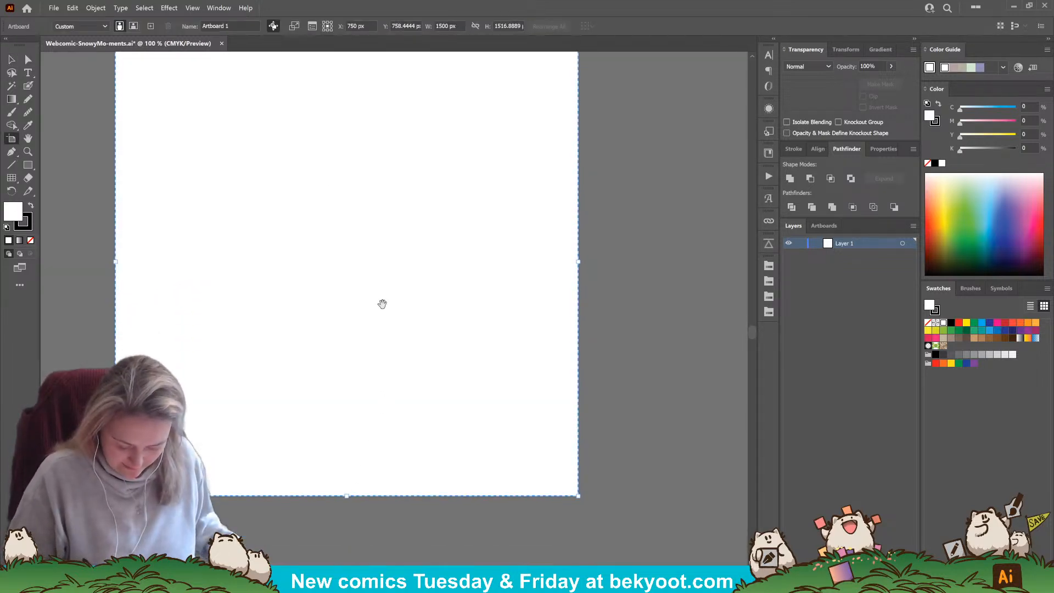
drag(348, 494, 349, 562)
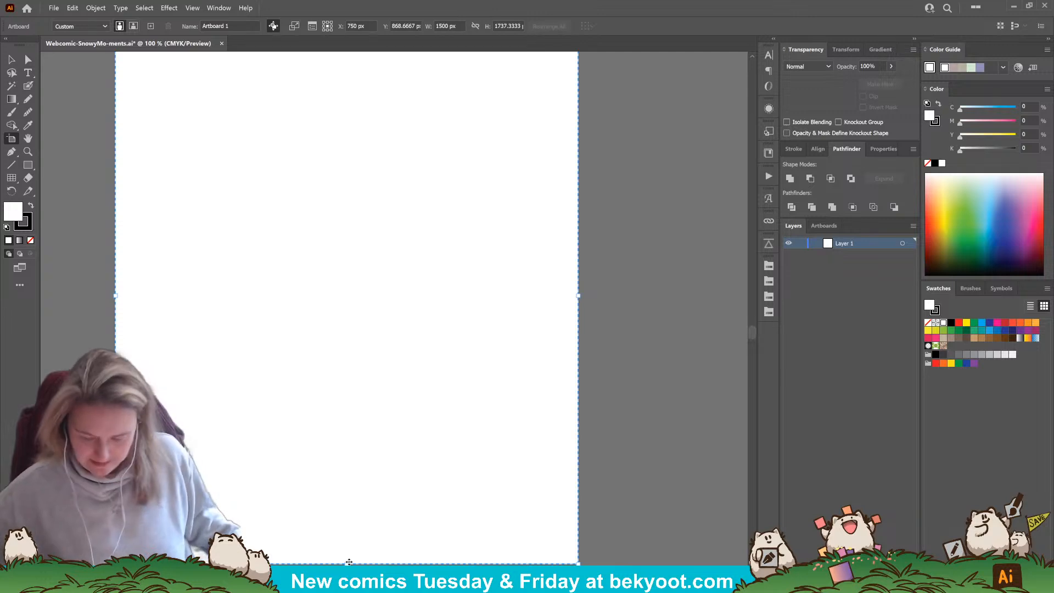
key(ctrl+minus)
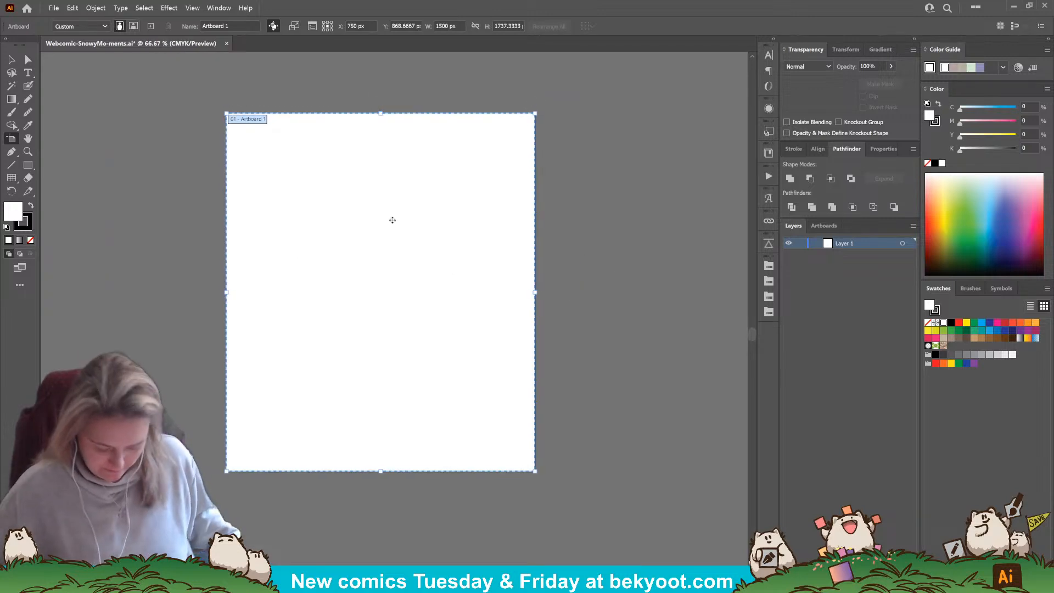
drag(381, 471, 381, 505)
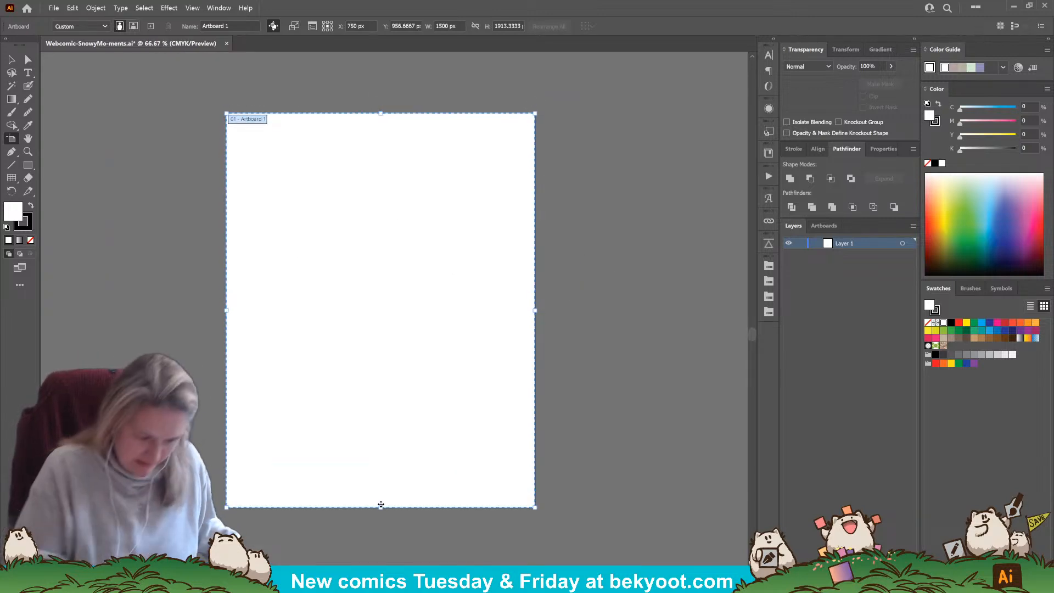
Step: Paint a straight black horizontal line with the Blob Brush across the artboard's full width, about 50 px-wide overhang at each side, near its upper edge
key(shift+n)
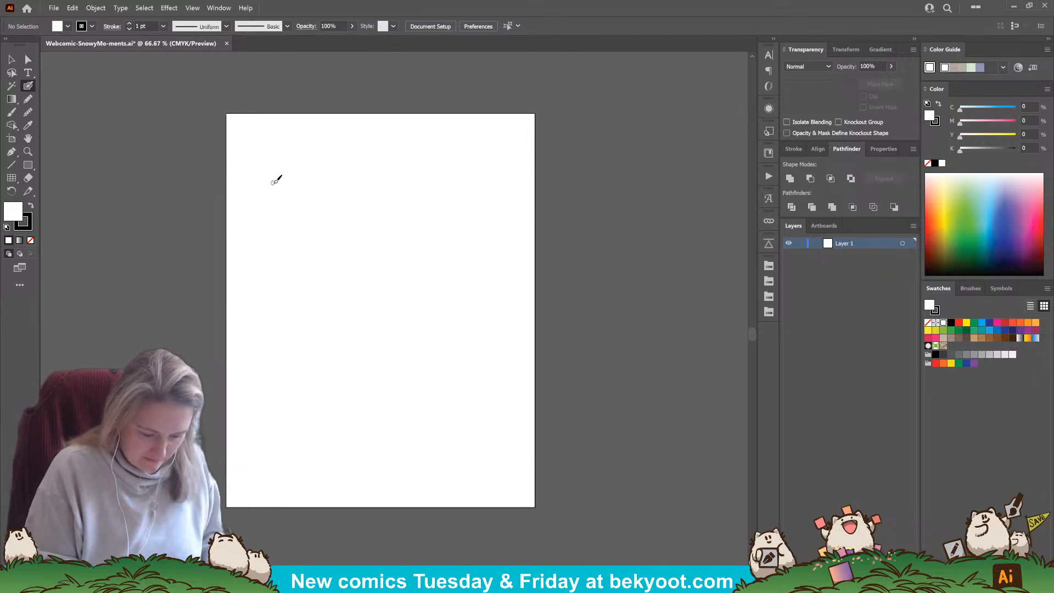
key(Return)
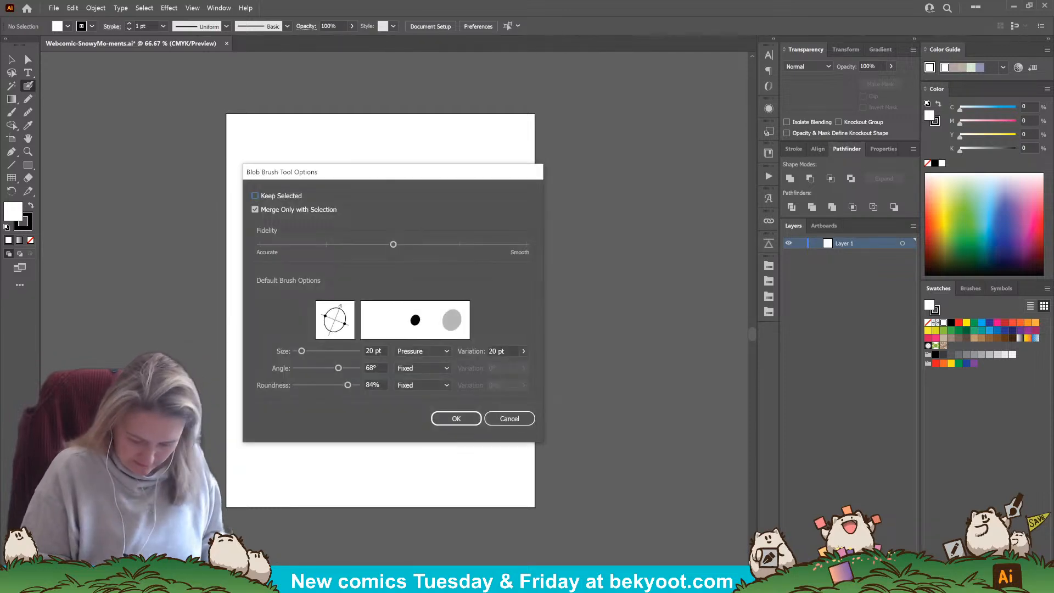
key(Return)
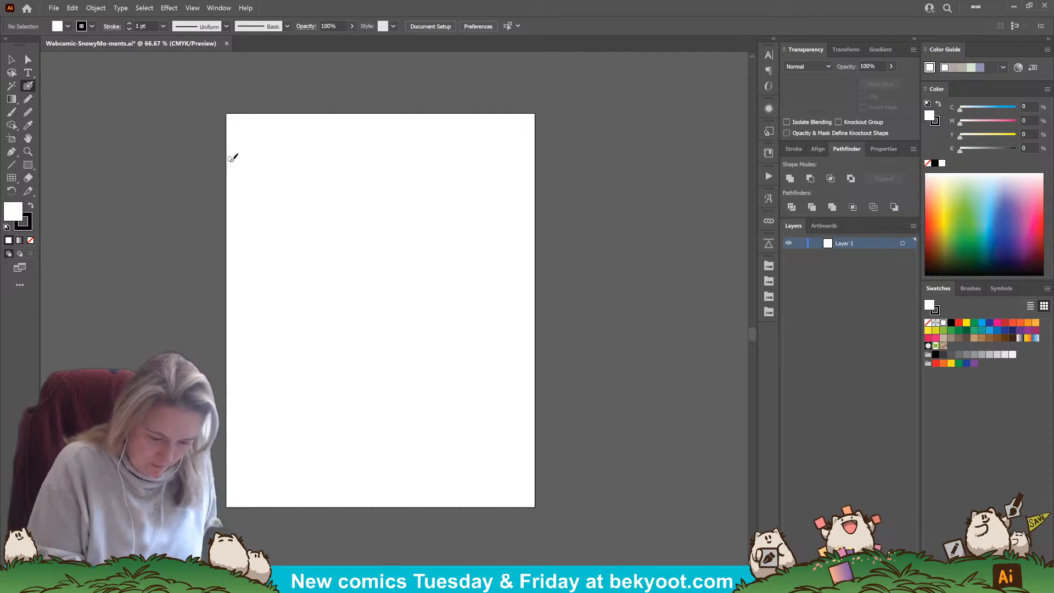
drag(230, 162, 224, 168)
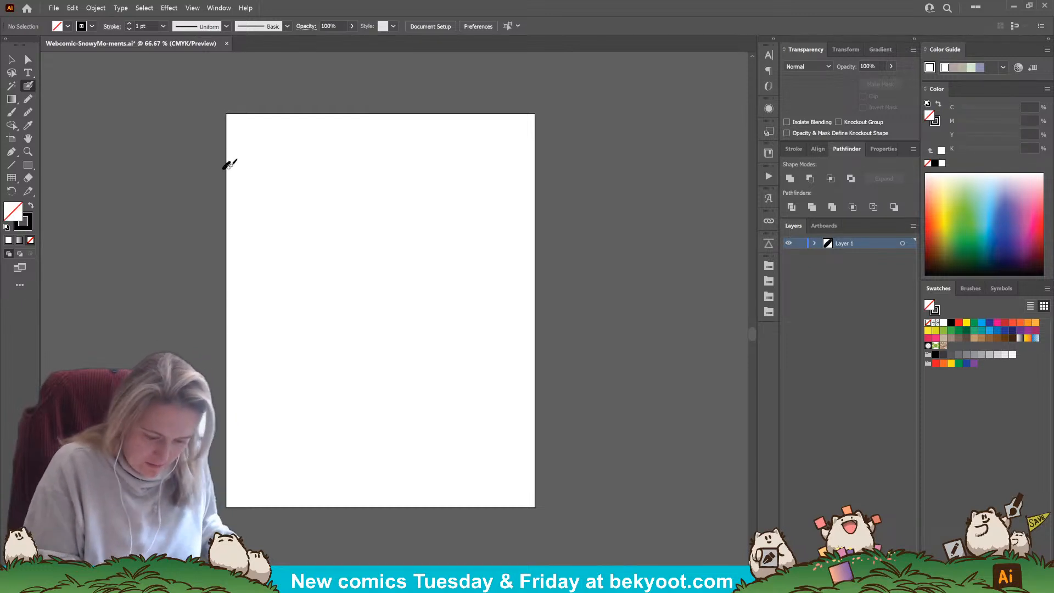
key(ctrl+z)
mouse_move(227, 171)
mouse_down()
mouse_move(542, 174)
mouse_move(215, 169)
mouse_up()
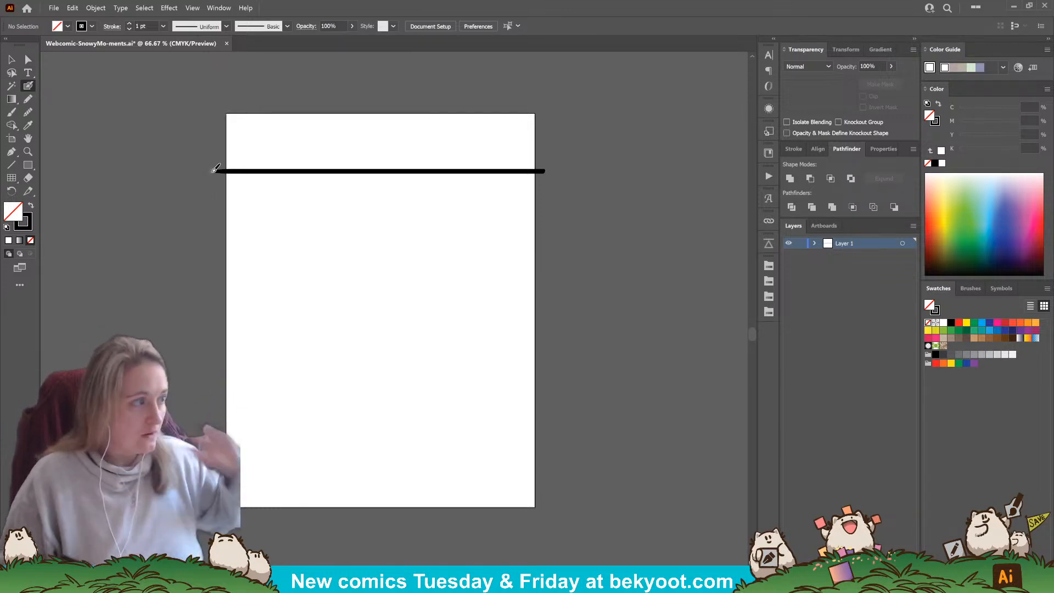
Step: Center the horizontal line on the artboard's width and duplicate it at mid-height and near the lower edge
key(v)
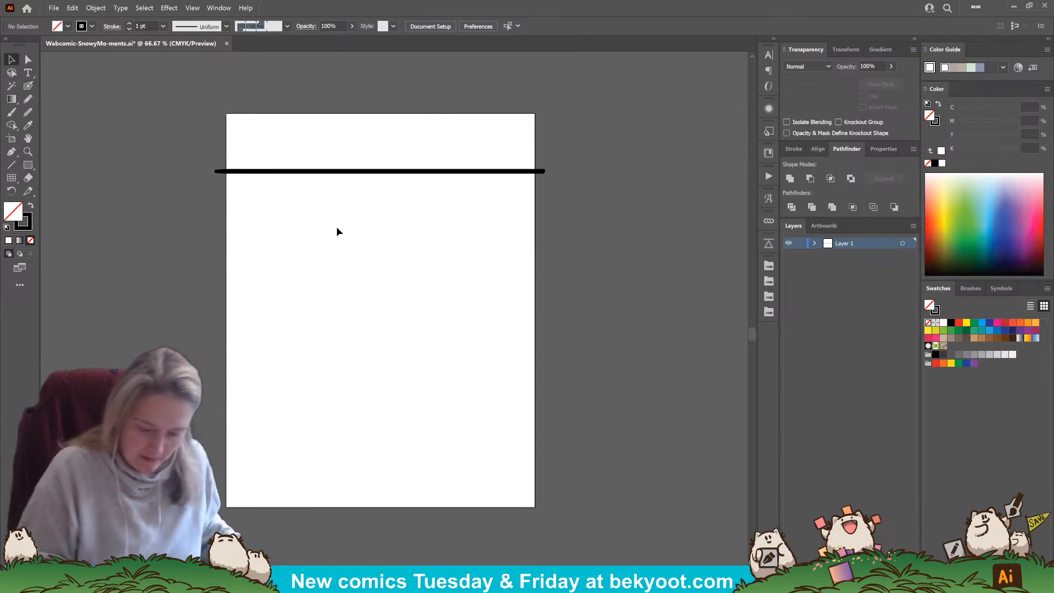
click(409, 172)
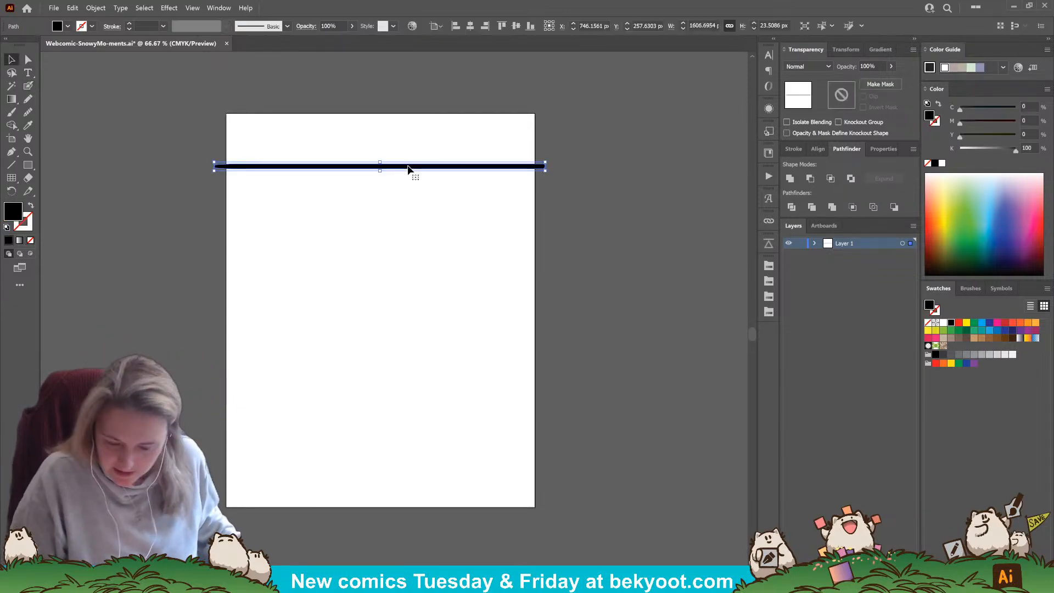
click(818, 149)
click(810, 180)
click(578, 223)
drag(430, 168, 452, 488)
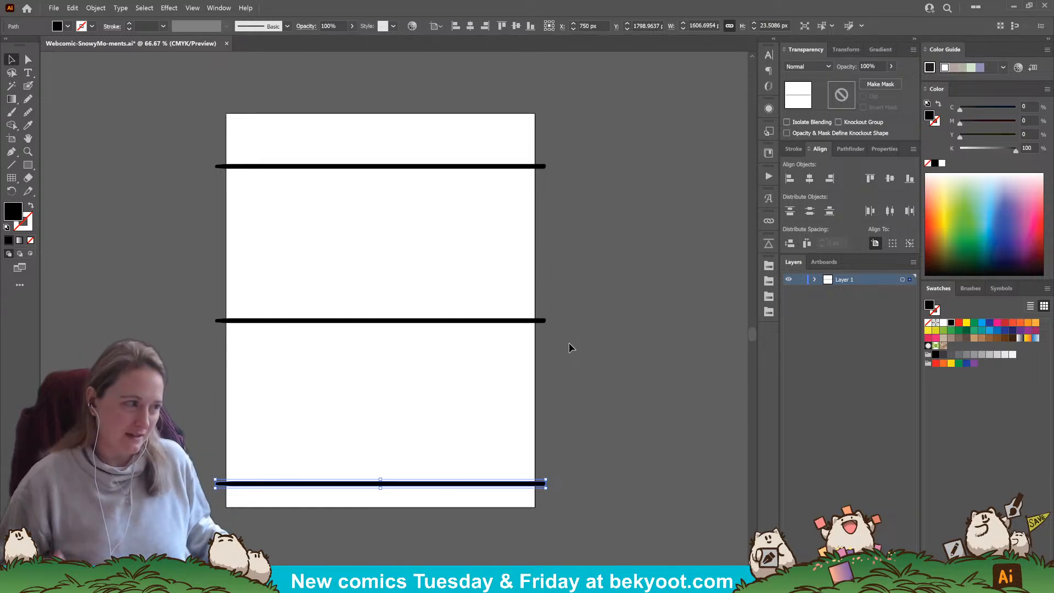
Step: Draw a 736 px black square below the top line at the artboard's left edge and duplicate it against the right edge
key(m)
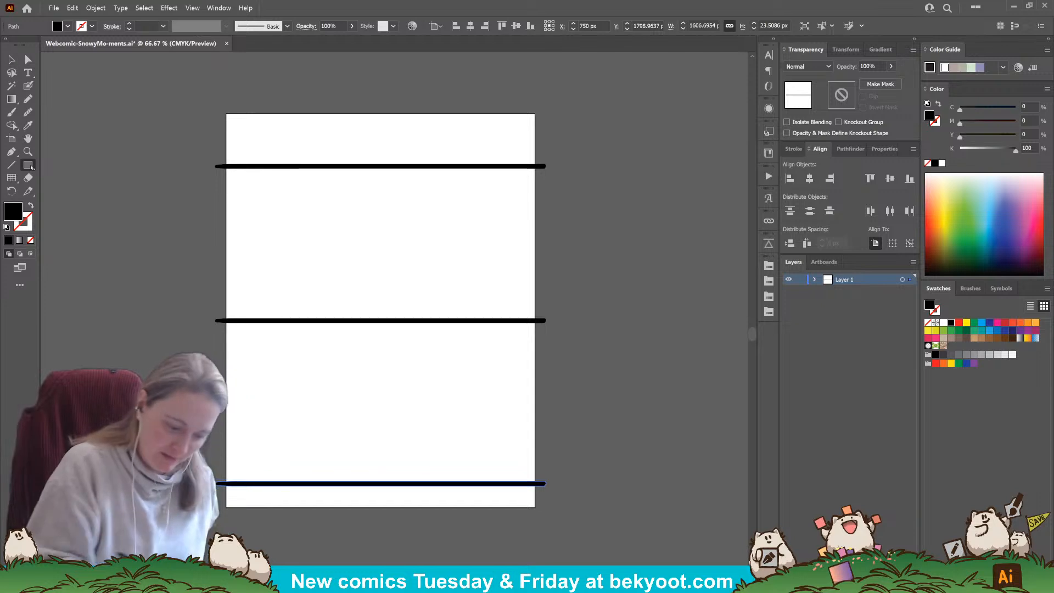
mouse_move(226, 167)
mouse_down()
mouse_move(372, 313)
mouse_move(316, 318)
mouse_up()
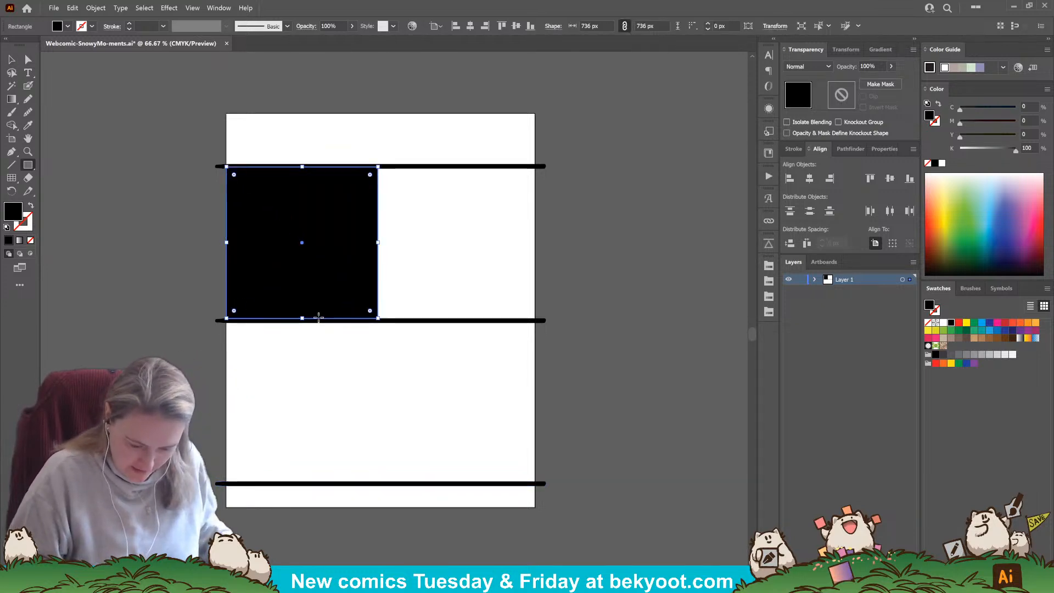
click(13, 59)
drag(330, 282, 477, 290)
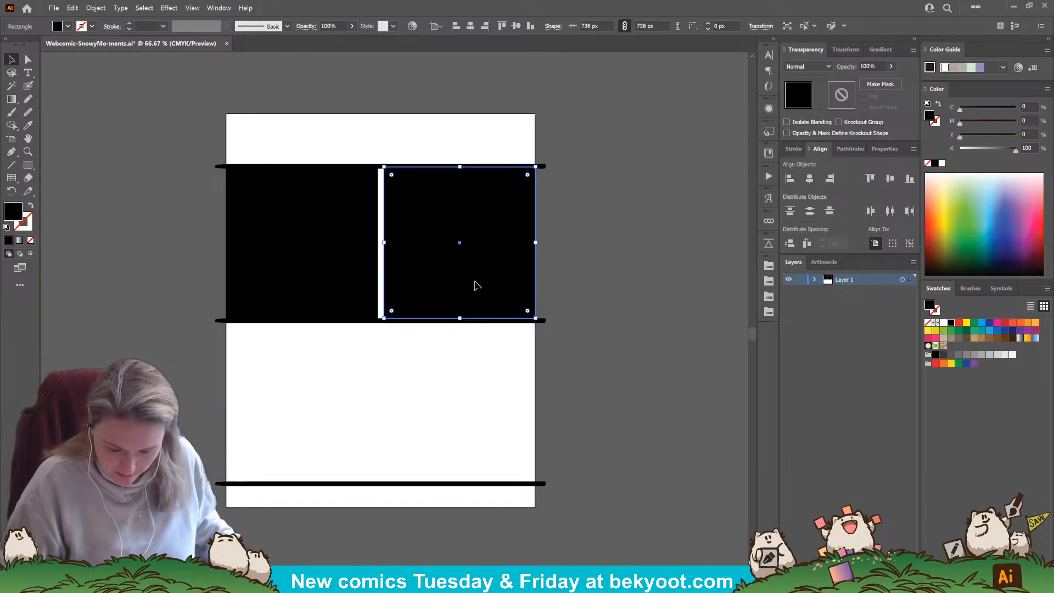
click(603, 294)
Step: Paint a black vertical divider about 1708 px tall through the gap between the squares, from above the top line to the bottom line
click(28, 85)
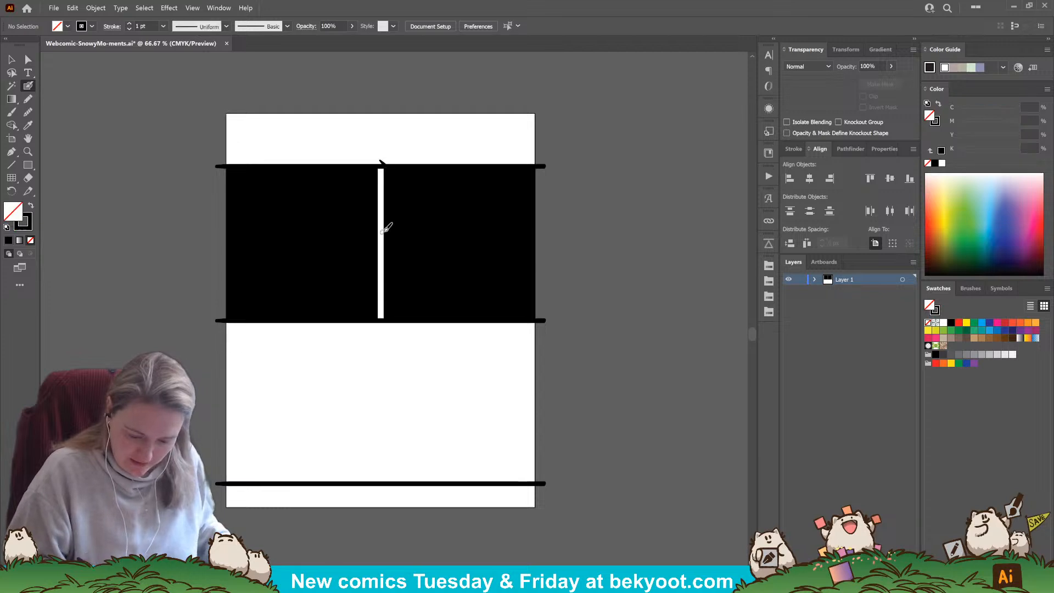
drag(384, 158, 385, 482)
ctrl+click(379, 401)
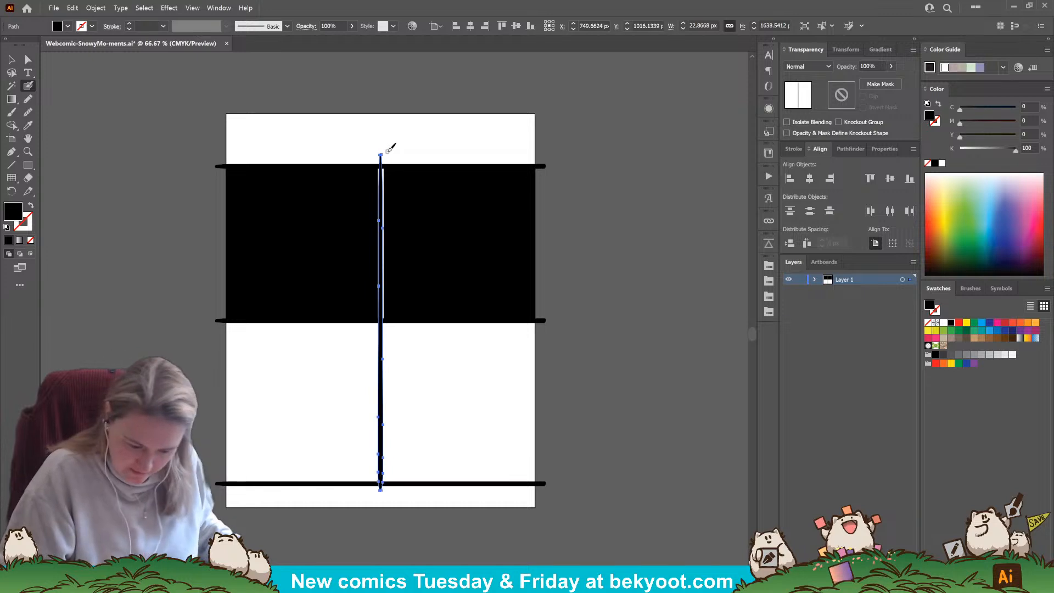
drag(382, 152, 384, 141)
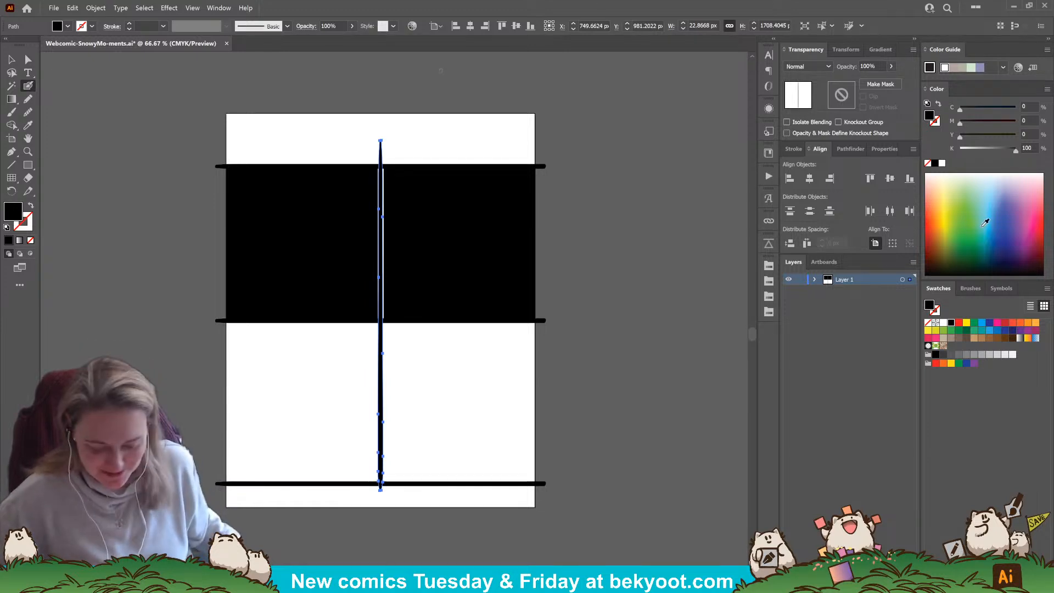
click(11, 60)
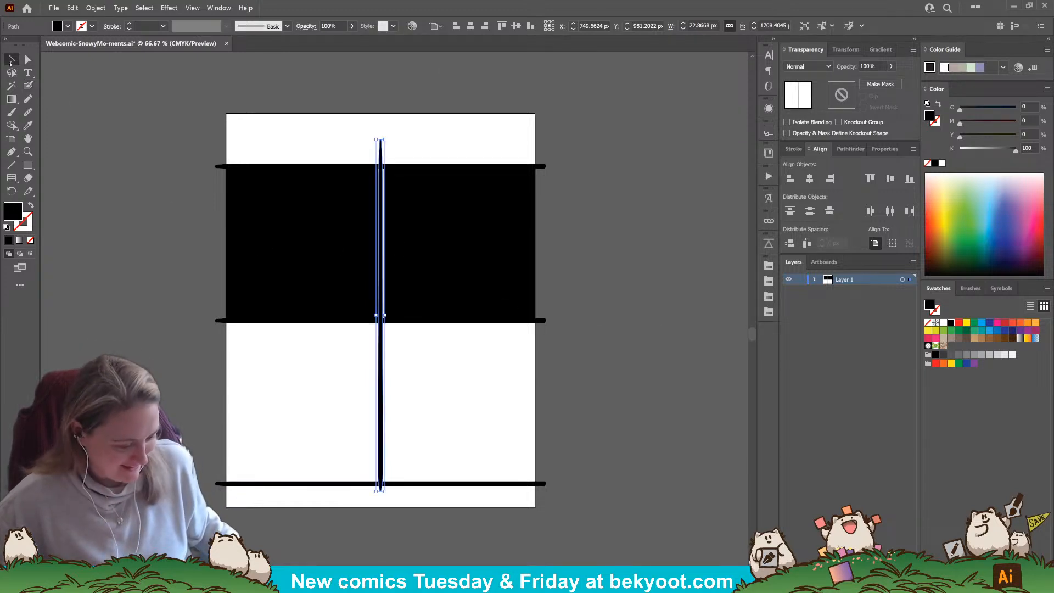
click(219, 232)
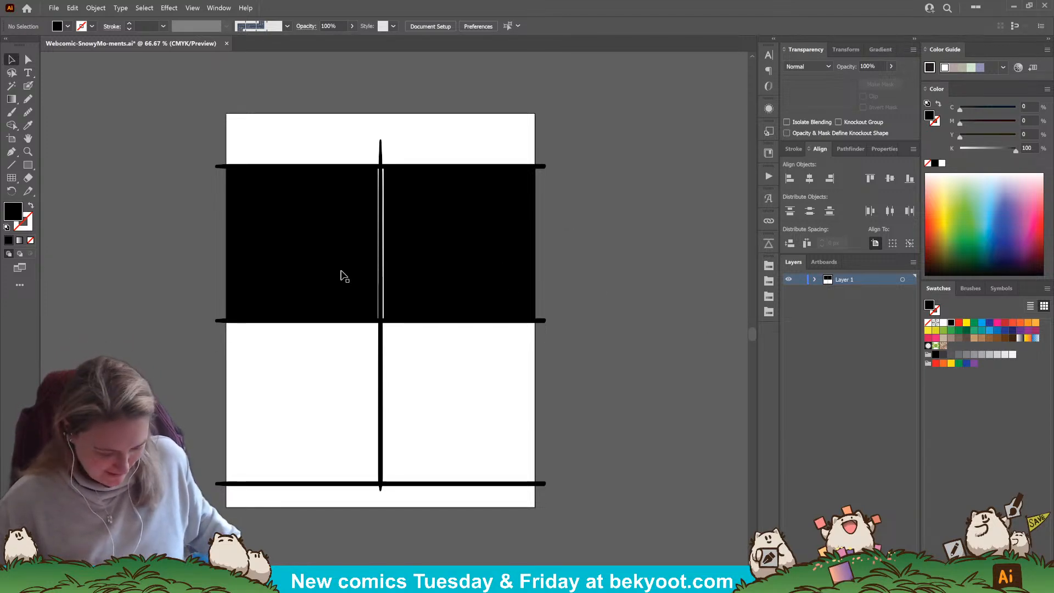
Step: Duplicate both squares directly below the middle line and move the bottom horizontal line up to the copies' lower edge
click(357, 276)
shift+click(429, 279)
drag(430, 280, 469, 437)
click(470, 435)
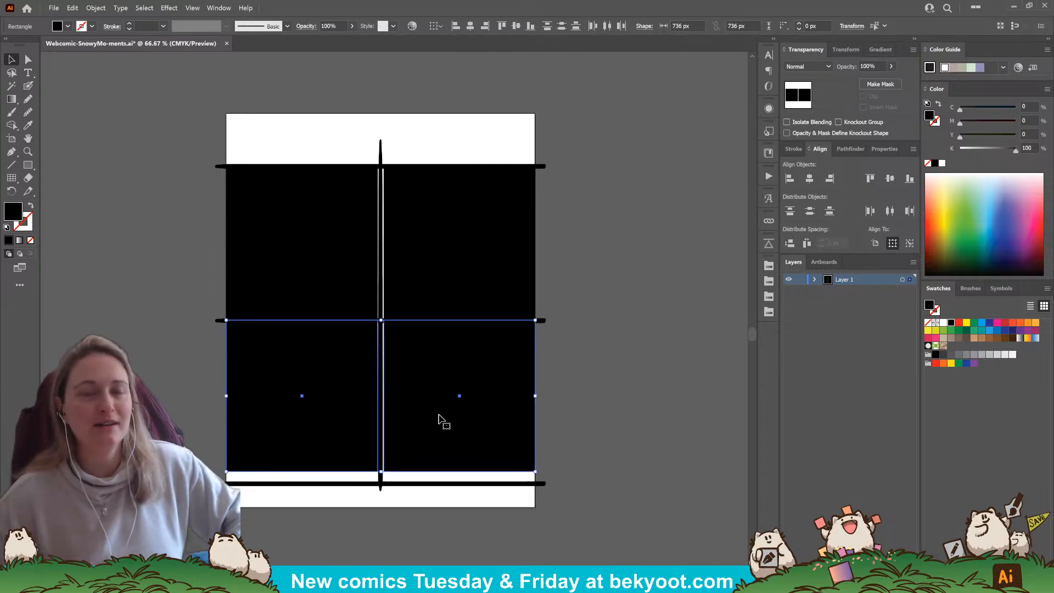
key(Down)
key(Down)
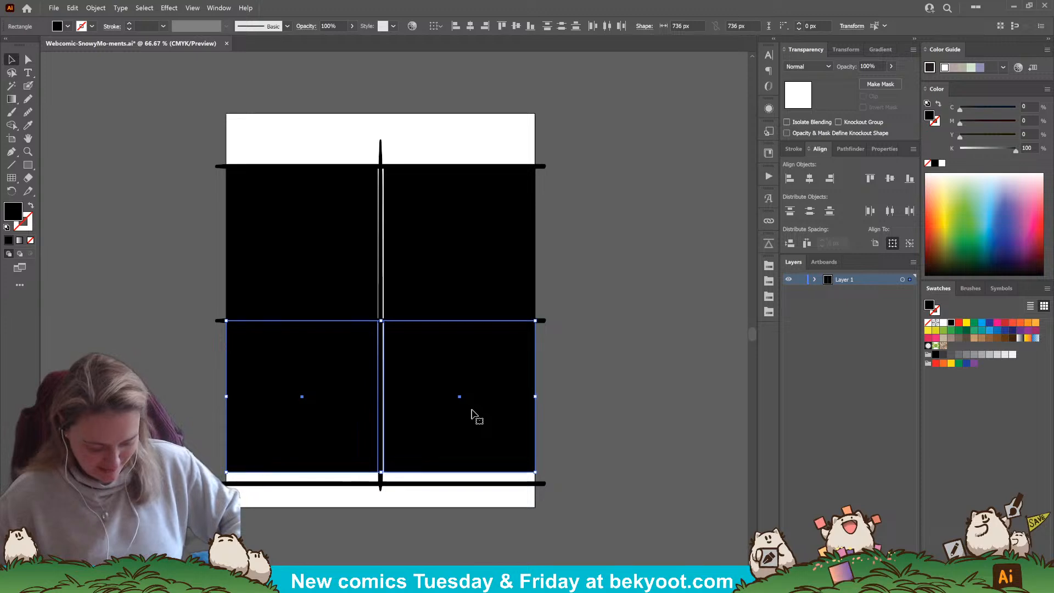
click(637, 409)
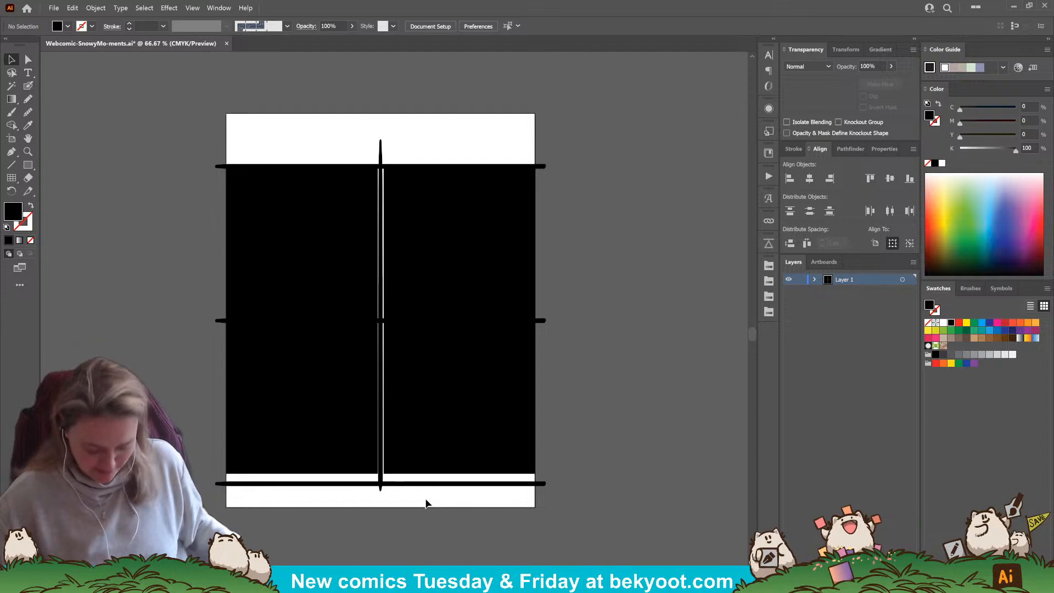
drag(423, 489, 419, 475)
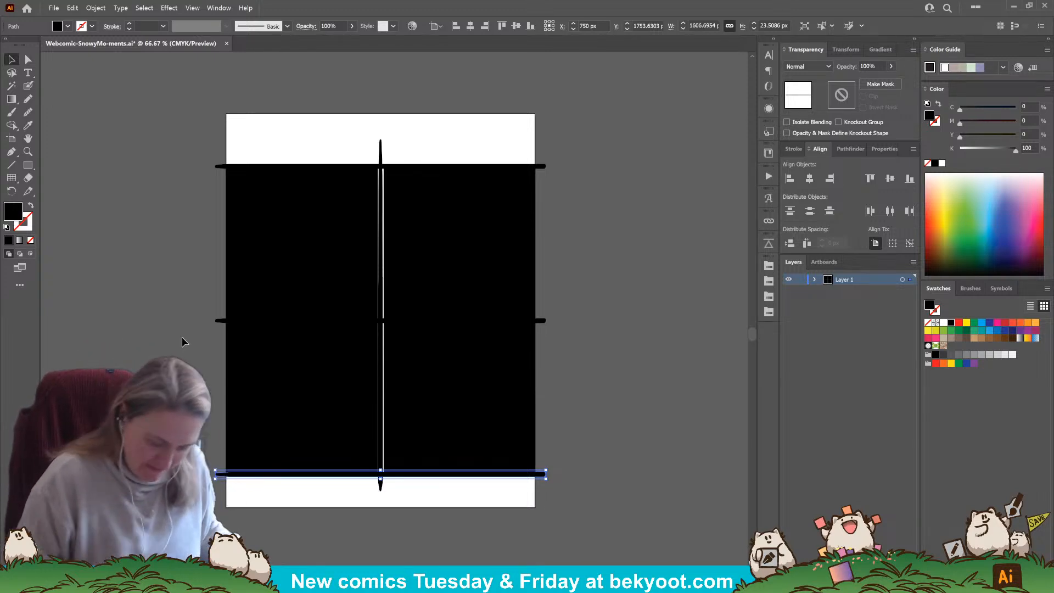
Step: Delete all four black spacer squares, keeping the divider lines
click(343, 420)
shift+click(409, 357)
shift+click(433, 301)
shift+click(317, 290)
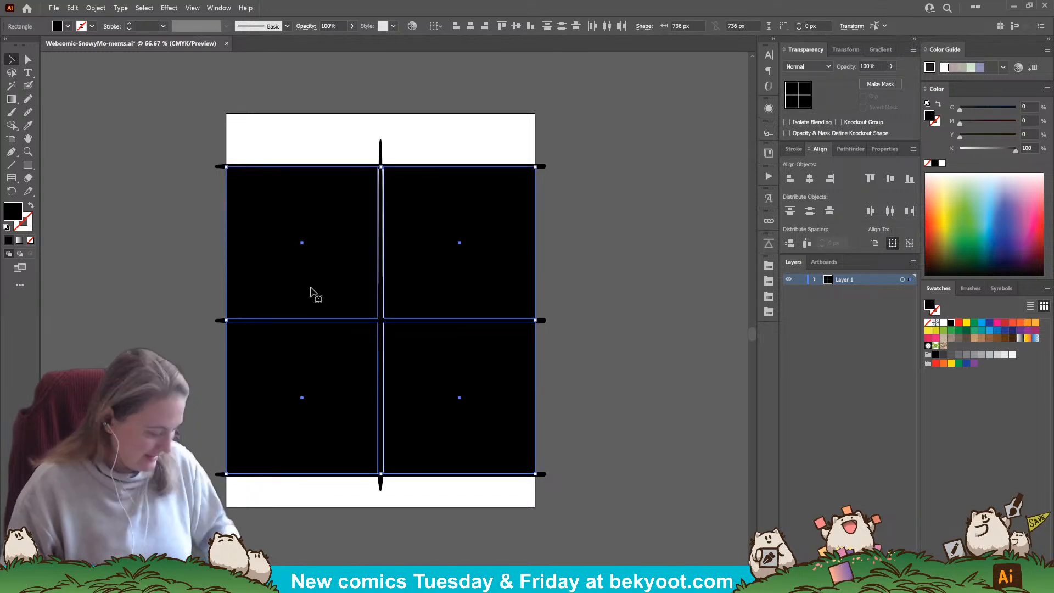
key(Delete)
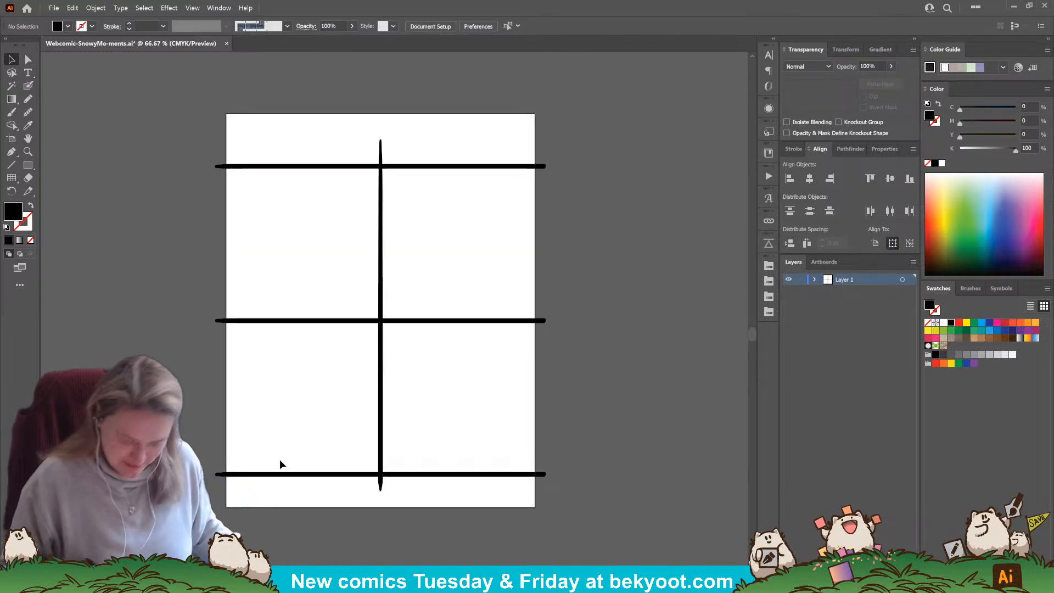
Step: Center the vertical divider on the artboard's width and shorten both ends to fit between the top and bottom lines, about 1630 px tall
click(381, 230)
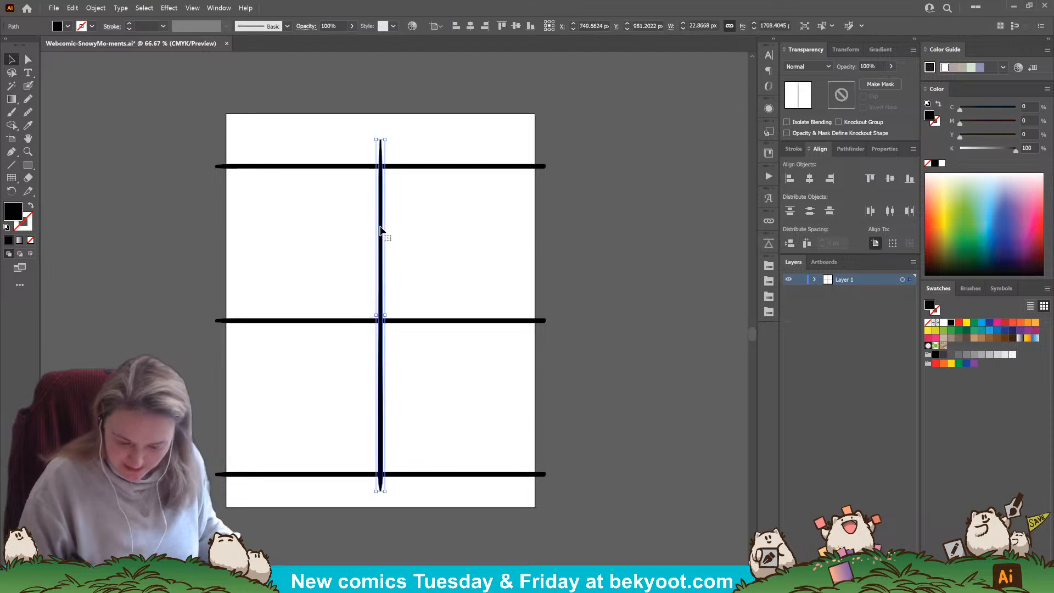
click(637, 269)
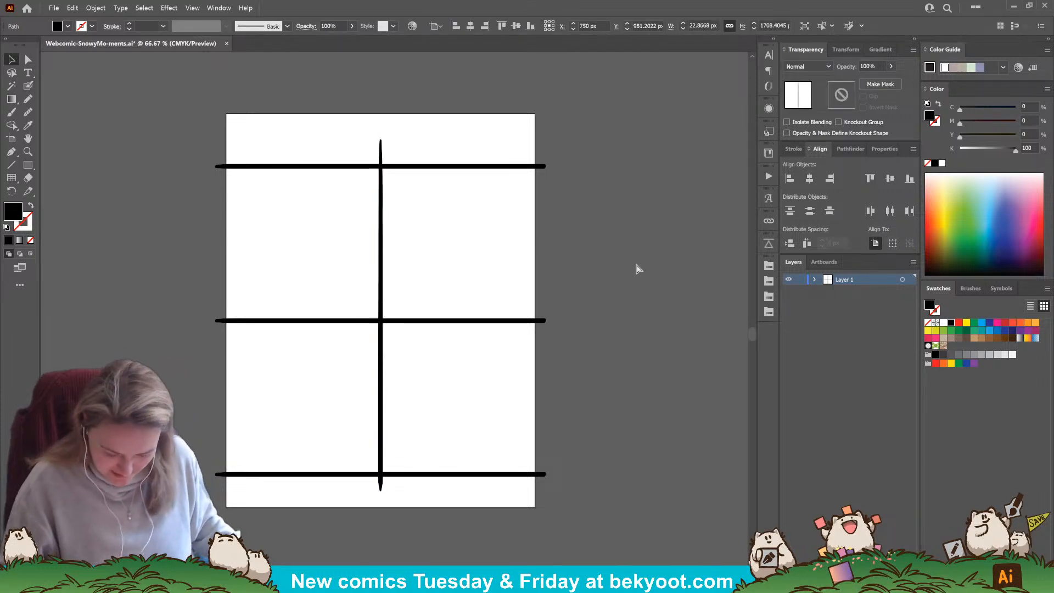
click(380, 441)
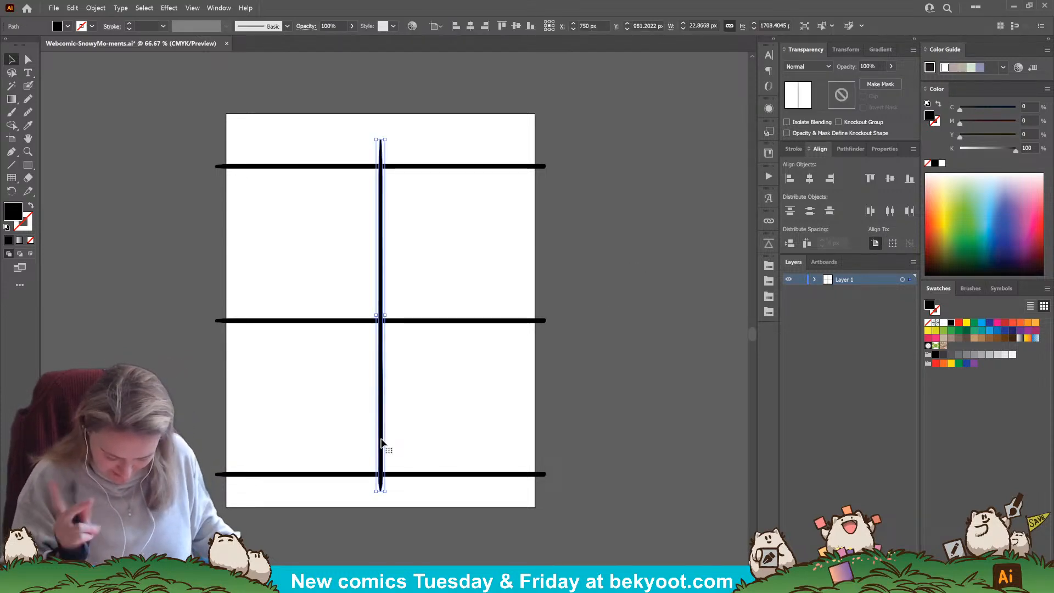
mouse_move(380, 496)
mouse_down()
mouse_move(376, 473)
mouse_move(365, 487)
mouse_up()
drag(380, 139, 384, 161)
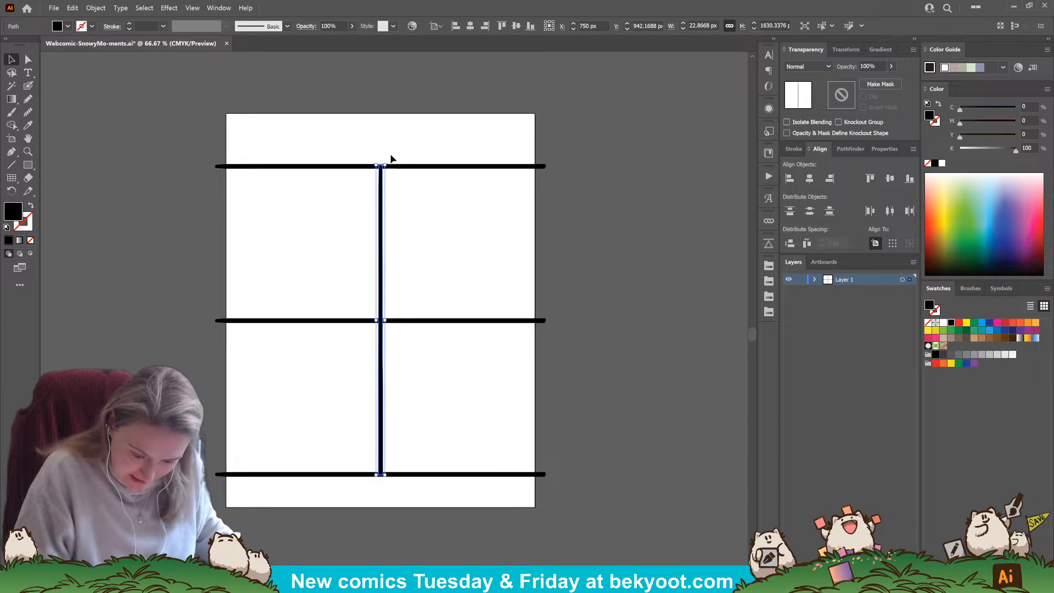
click(607, 423)
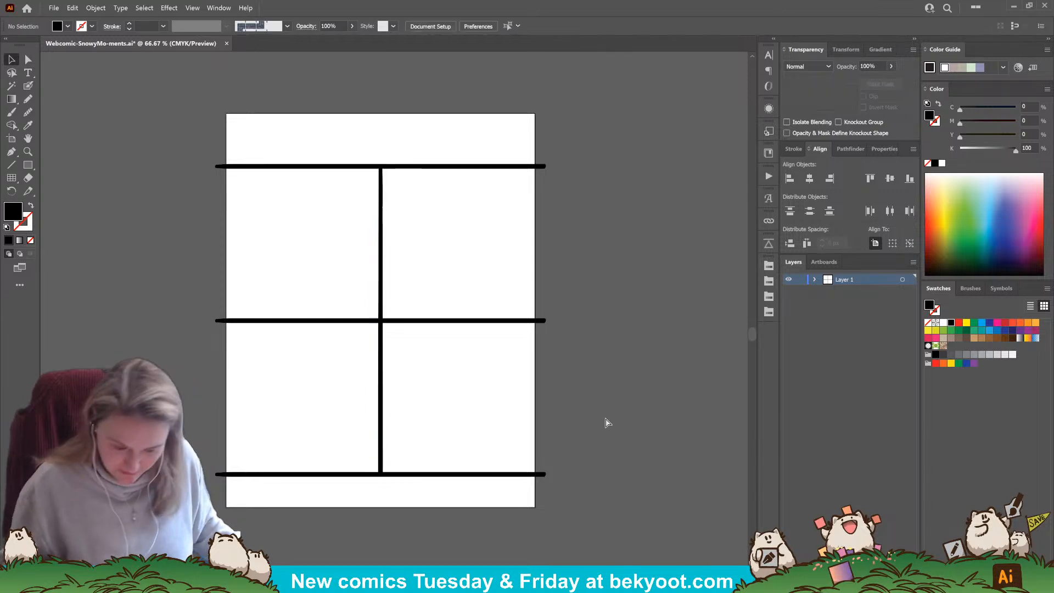
Step: Raise the artboard's lower edge to reduce its height to about 1873 px
click(17, 137)
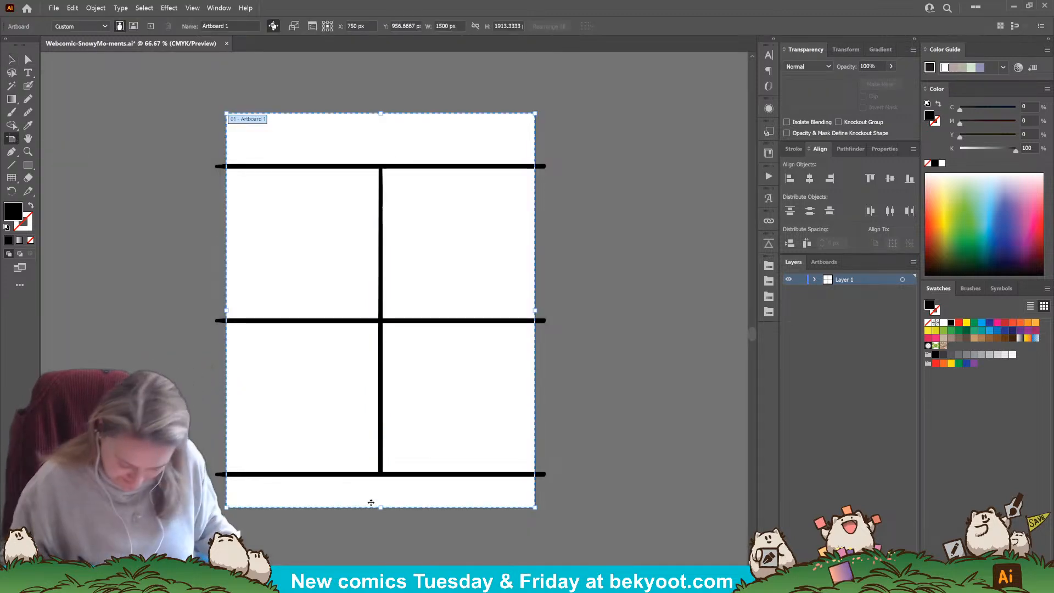
drag(381, 507, 381, 500)
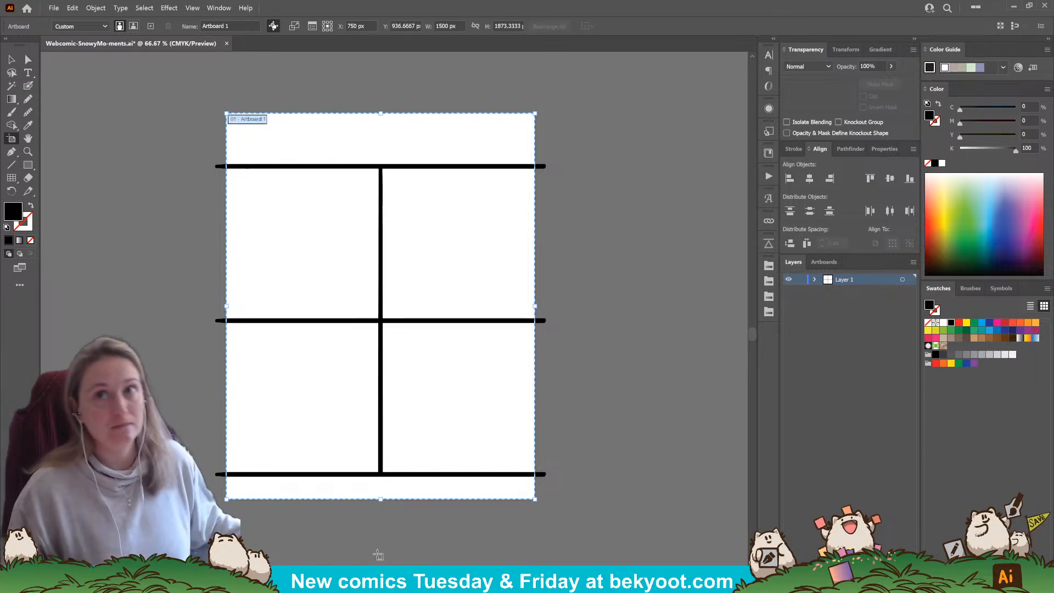
Step: Group the three horizontal lines and the vertical divider into one object
click(10, 59)
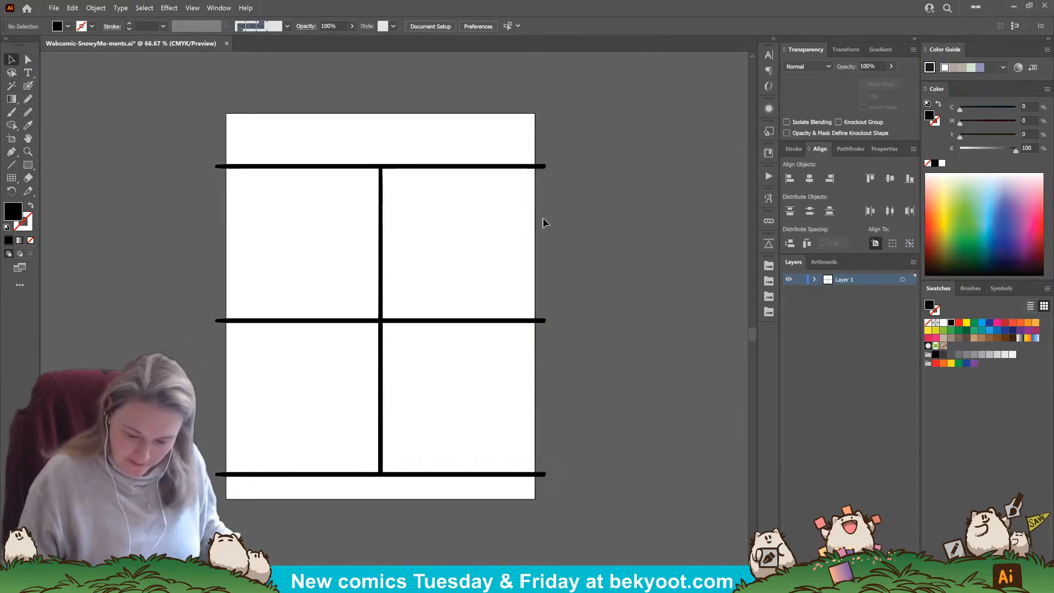
drag(427, 147, 430, 479)
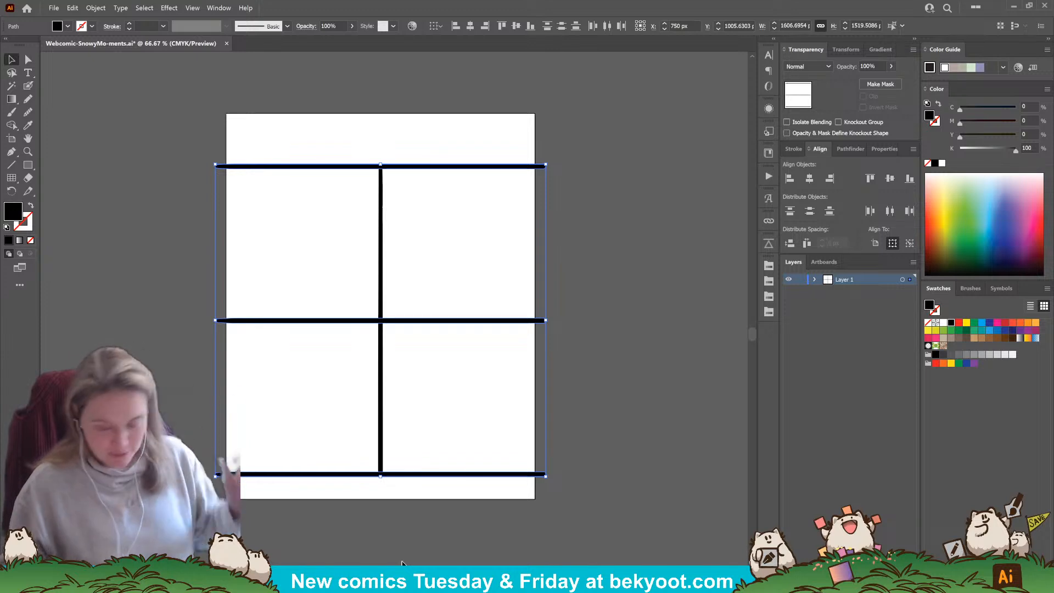
click(585, 275)
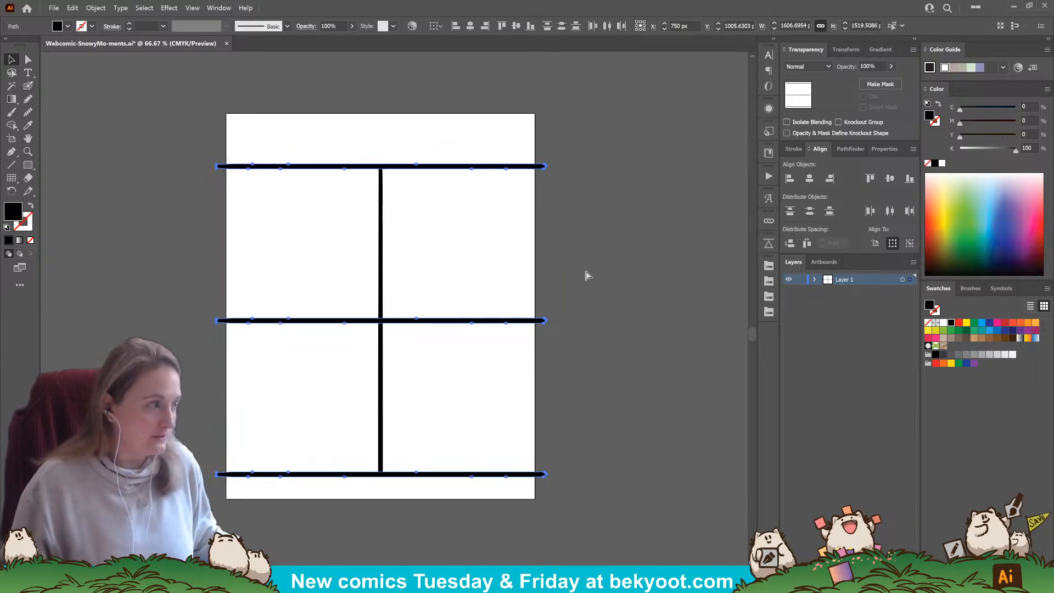
drag(391, 225, 404, 481)
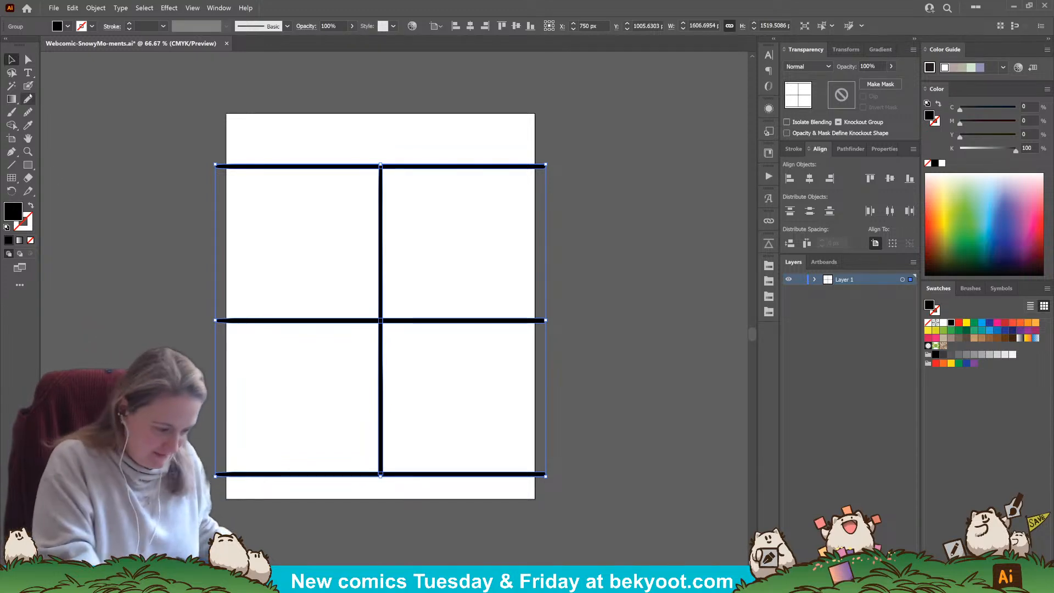
click(581, 197)
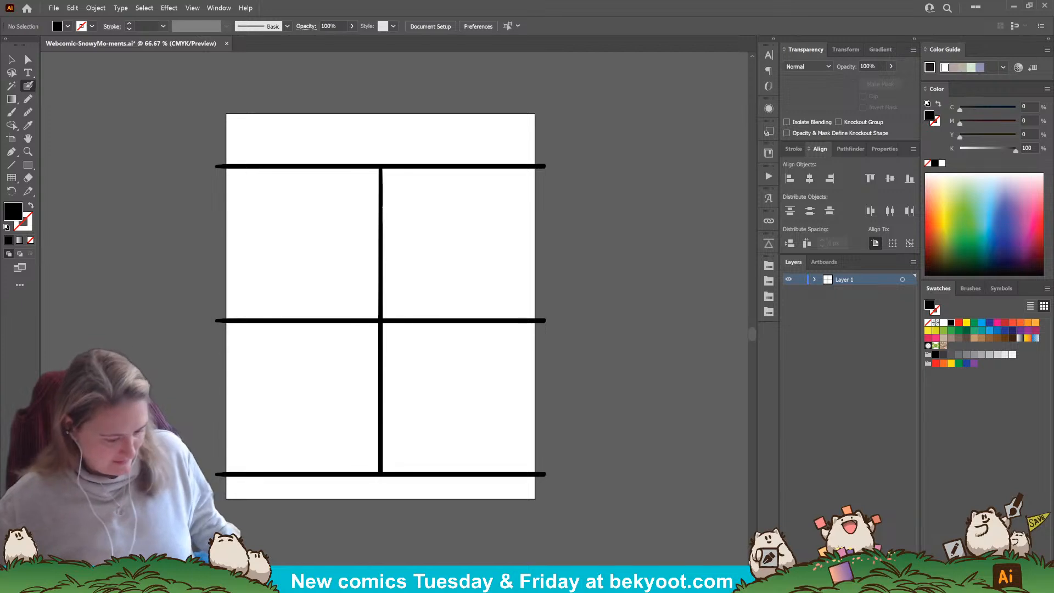
Step: Lock the layer holding the divider lines and add a new layer beneath it for sketching
click(800, 280)
click(898, 564)
drag(848, 280, 848, 299)
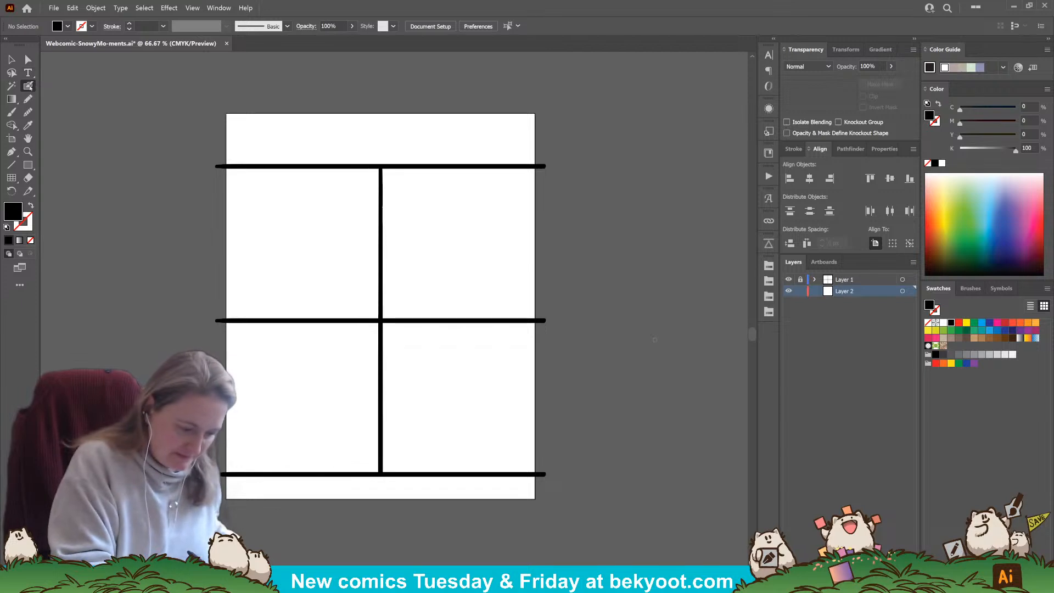
Step: Hand-letter the title "Snowy Mo-ments" with the brush in the space above the top divider line
drag(305, 127, 293, 150)
mouse_move(315, 148)
mouse_down()
mouse_move(319, 135)
mouse_move(325, 148)
mouse_move(358, 142)
mouse_move(361, 156)
mouse_move(434, 139)
mouse_up()
drag(435, 138, 461, 144)
click(453, 144)
drag(463, 138, 481, 147)
mouse_move(474, 136)
mouse_down()
mouse_move(489, 134)
mouse_move(491, 146)
mouse_up()
drag(434, 402, 465, 393)
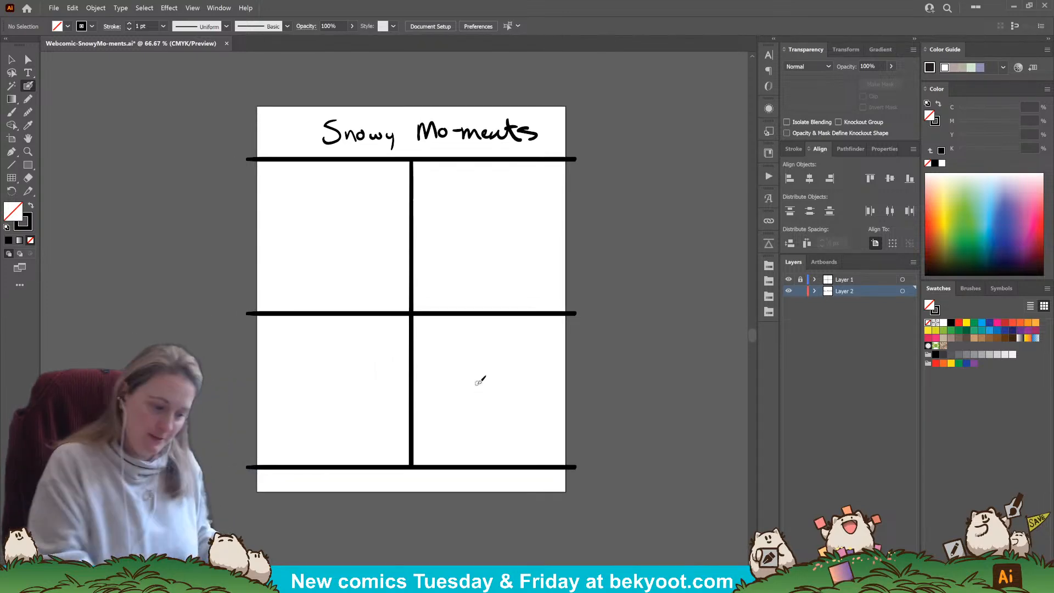
Step: Group the title lettering, enlarge it to about 1133 px wide and roughly center it above the panels
key(v)
drag(289, 109, 551, 151)
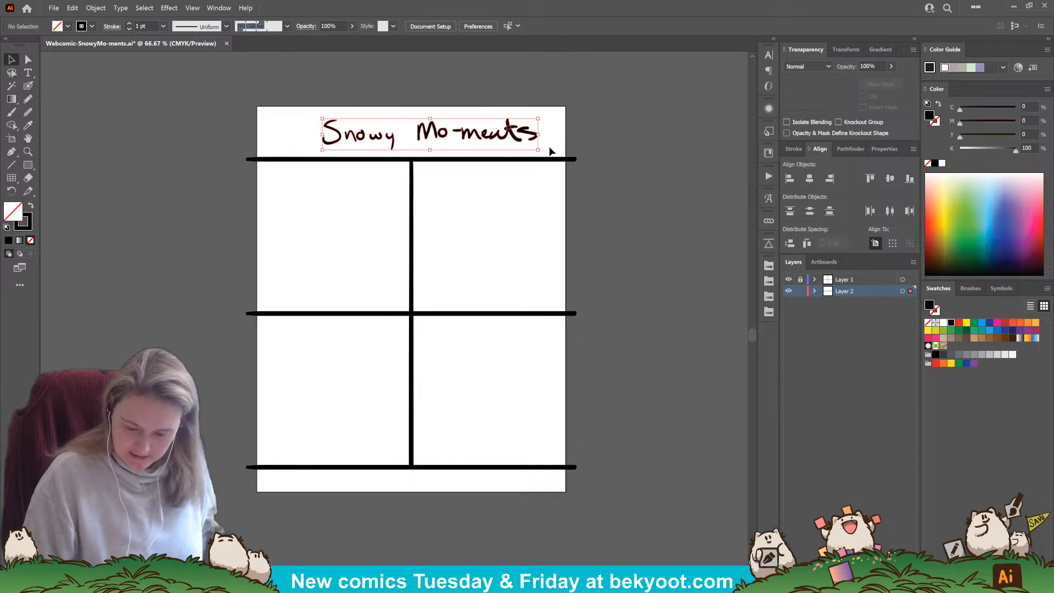
key(ctrl+g)
drag(321, 150, 306, 159)
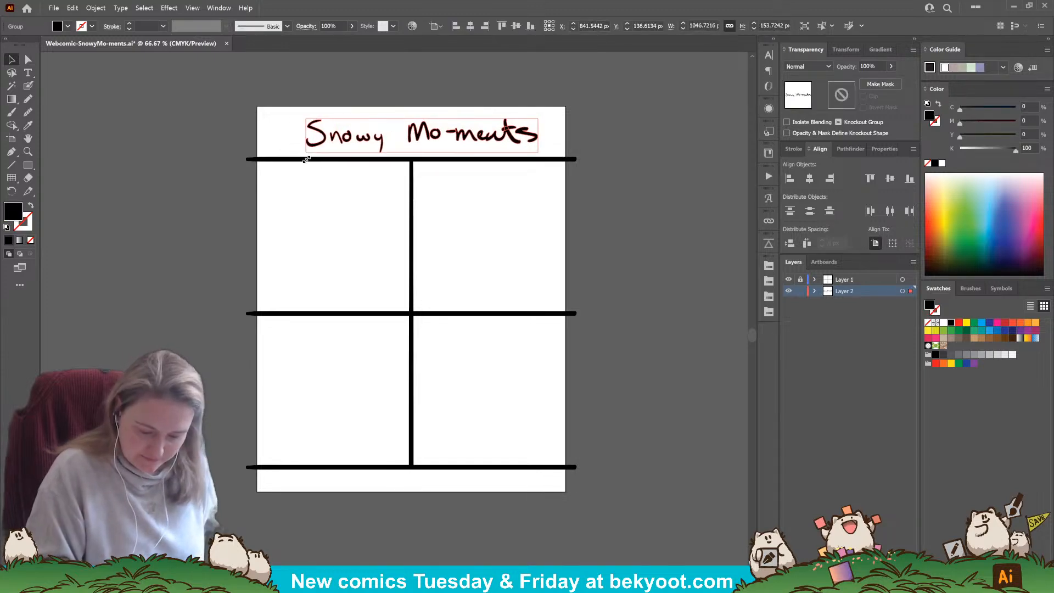
drag(492, 138, 483, 137)
click(608, 150)
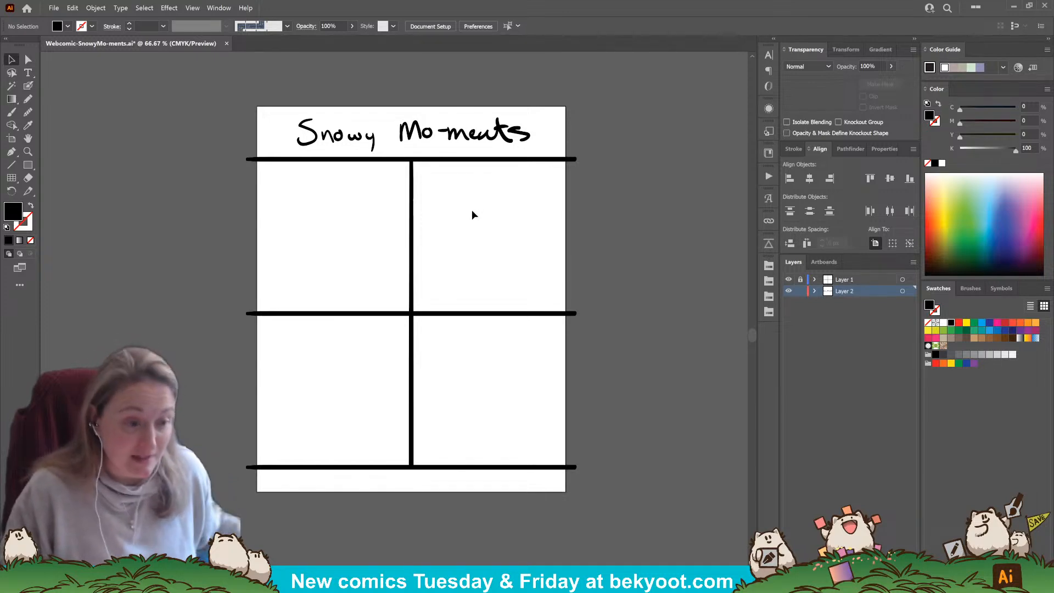
key(shift+b)
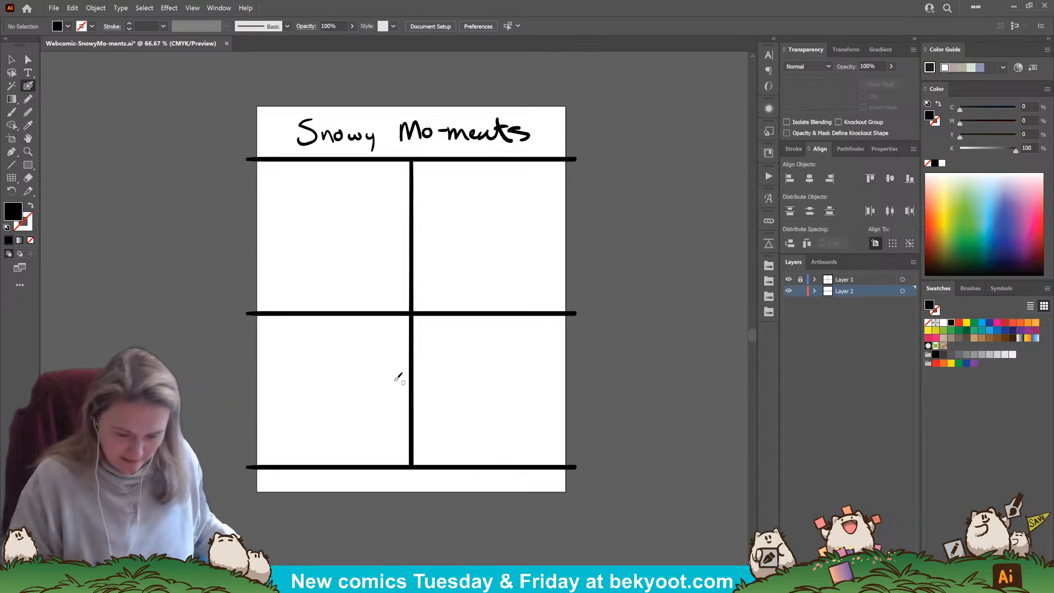
key(v)
drag(436, 147, 559, 152)
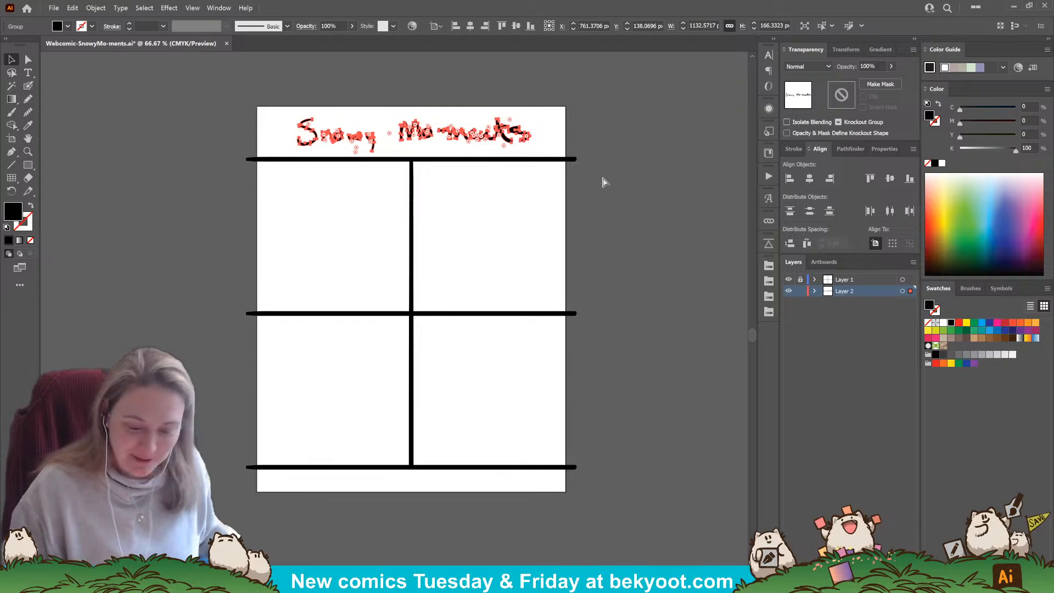
click(456, 163)
Step: Sketch a small character with a round head, ears and oval body in the first panel's upper left area
key(shift+b)
drag(347, 288, 380, 262)
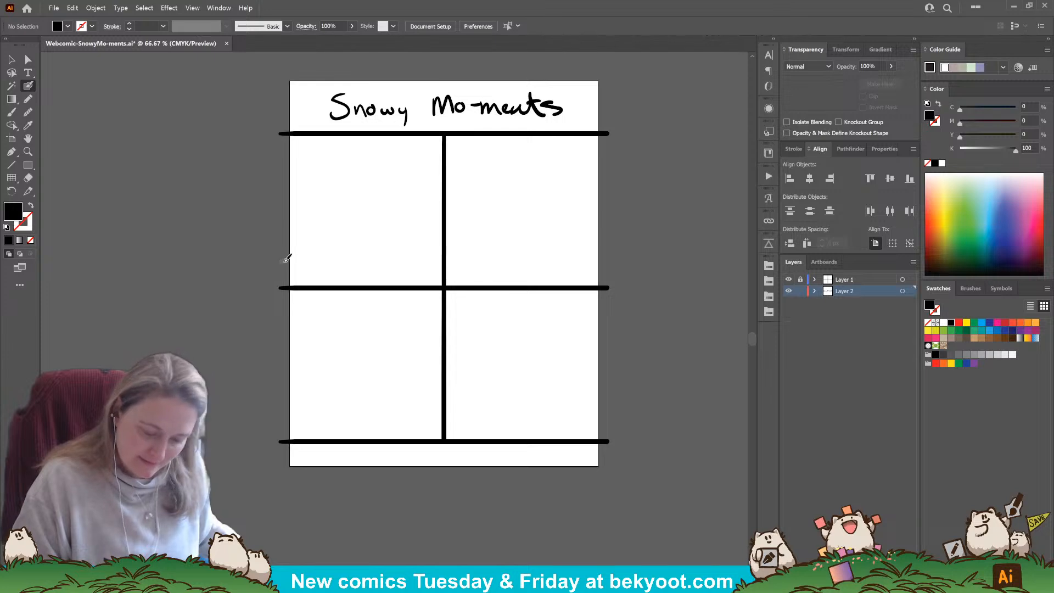
mouse_move(348, 157)
mouse_down()
mouse_move(357, 159)
mouse_move(335, 159)
mouse_move(344, 150)
mouse_up()
drag(342, 192, 350, 148)
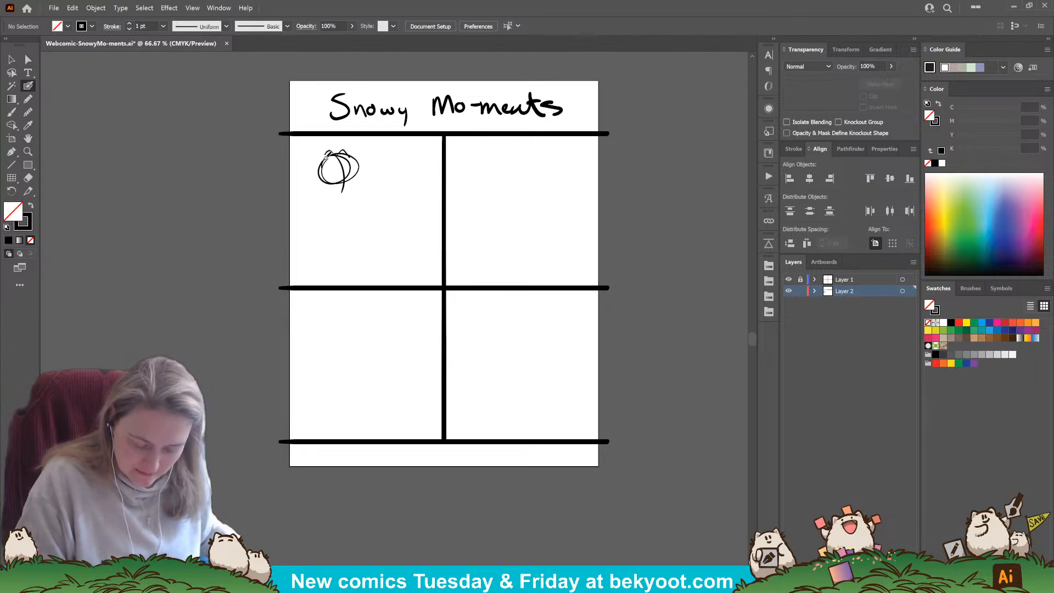
mouse_move(346, 177)
mouse_down()
mouse_move(340, 216)
mouse_move(328, 180)
mouse_up()
Step: Sketch the first panel's scenery: a ground line by the character, bare tree trunks on the right and a grassy mound below them
mouse_move(287, 218)
mouse_down()
mouse_move(382, 228)
mouse_move(412, 250)
mouse_up()
mouse_move(390, 147)
mouse_down()
mouse_move(413, 234)
mouse_move(423, 141)
mouse_move(431, 206)
mouse_up()
drag(411, 242, 391, 259)
drag(418, 254, 433, 268)
mouse_move(368, 260)
mouse_down()
mouse_move(394, 249)
mouse_move(440, 265)
mouse_up()
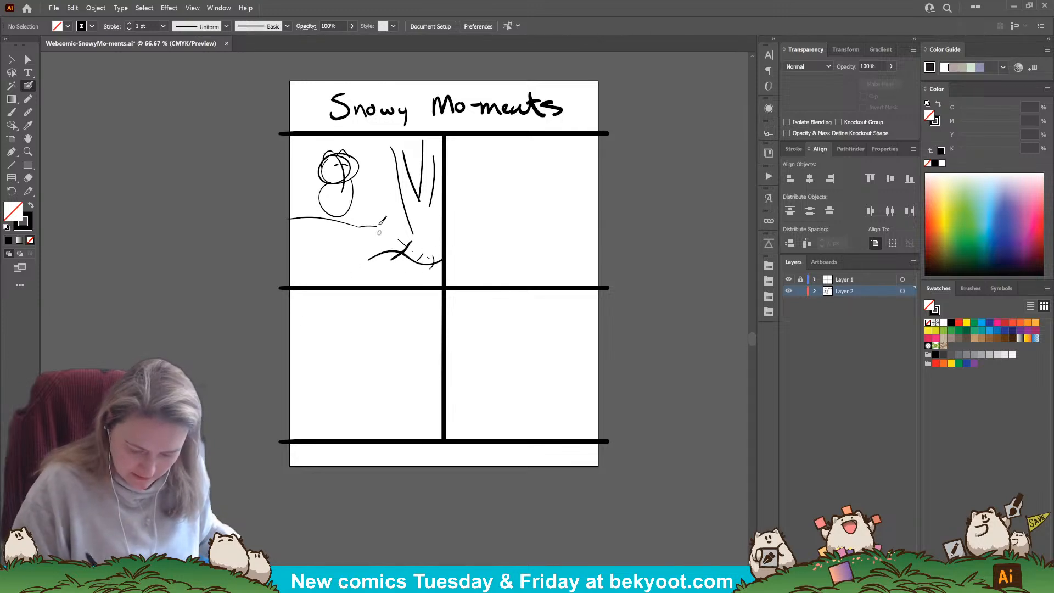
mouse_move(380, 140)
mouse_down()
mouse_move(397, 174)
mouse_move(409, 164)
mouse_up()
mouse_move(420, 134)
mouse_down()
mouse_move(443, 159)
mouse_move(435, 148)
mouse_move(423, 187)
mouse_move(439, 170)
mouse_up()
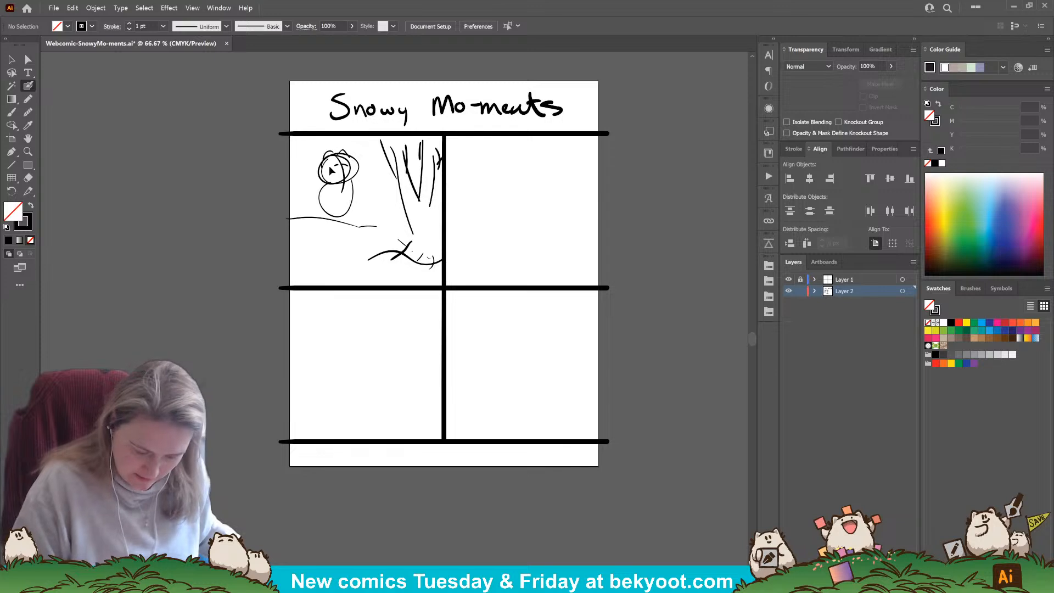
Step: Move the character slightly down and left, and sketch a curved snow mound in the first panel's lower left corner
drag(364, 196, 341, 203)
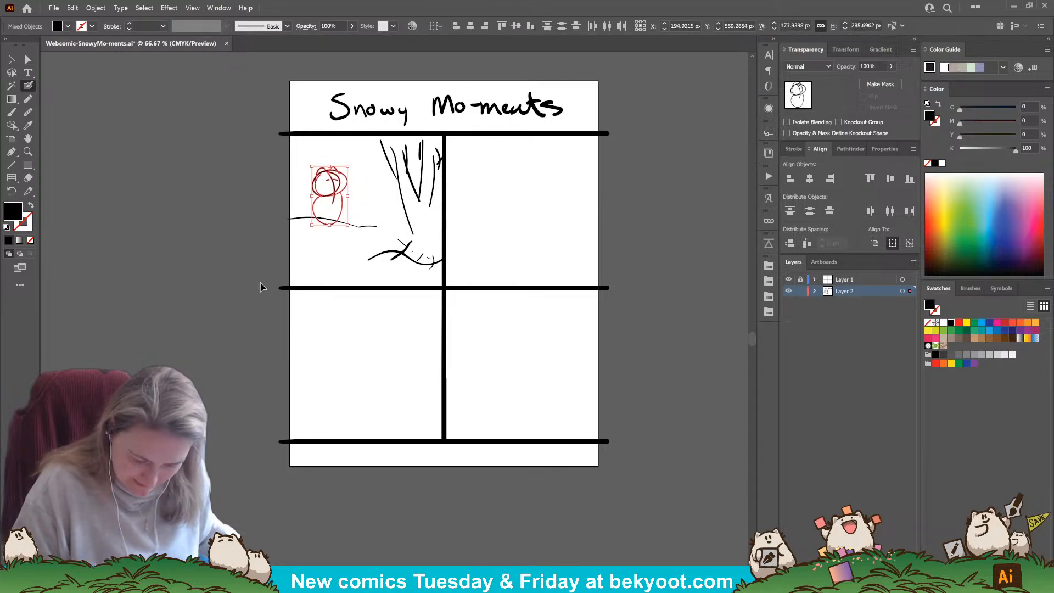
ctrl+click(260, 281)
drag(292, 265, 346, 284)
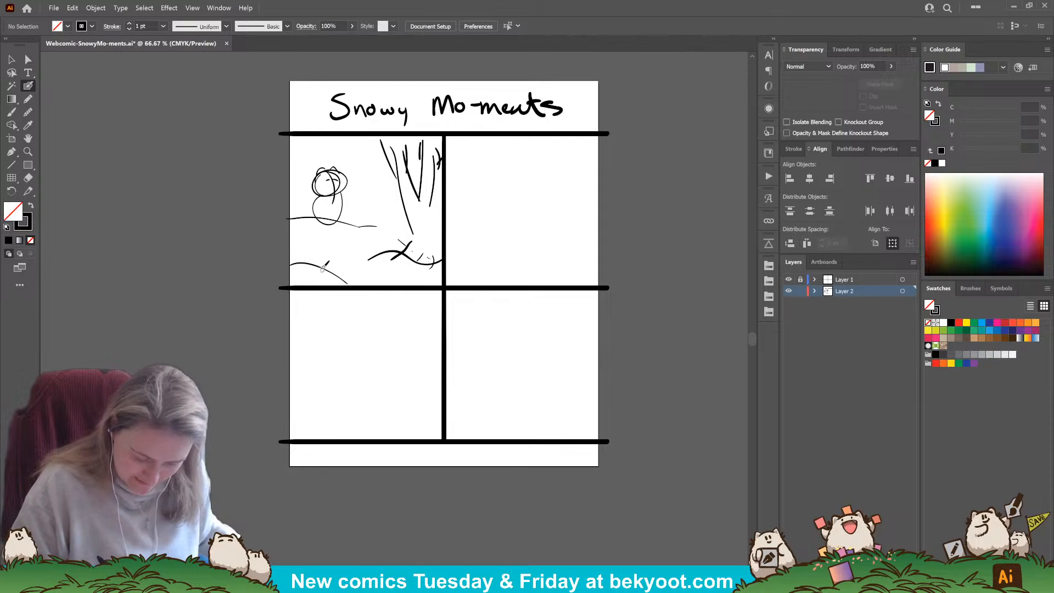
Step: Sketch an oval snowball beside the character, two small round shapes around it, and the character's arm
drag(350, 216, 349, 225)
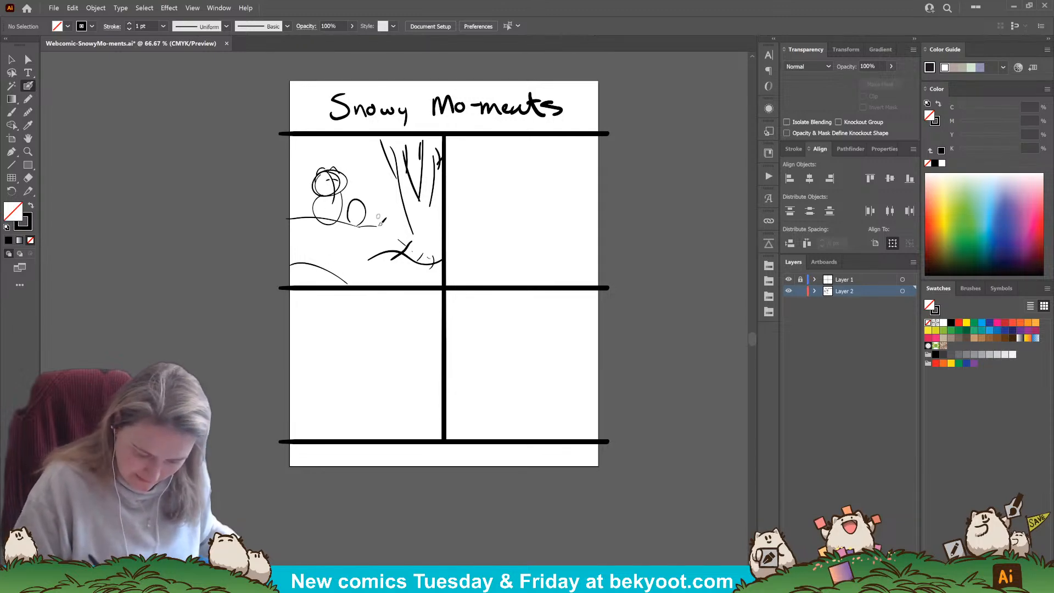
mouse_move(331, 193)
mouse_down()
mouse_move(328, 209)
mouse_move(356, 173)
mouse_up()
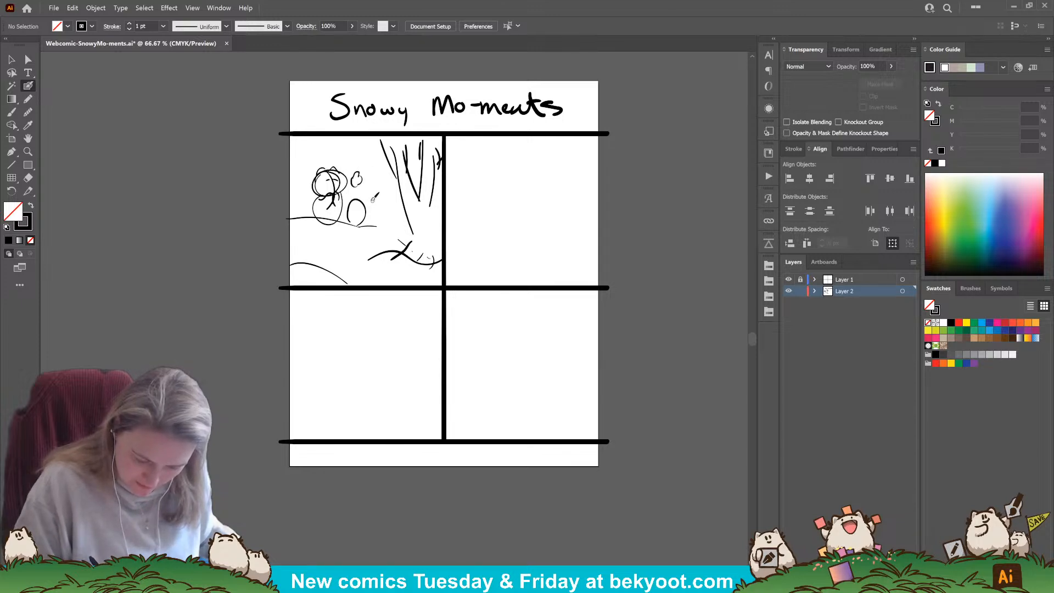
drag(374, 209, 372, 204)
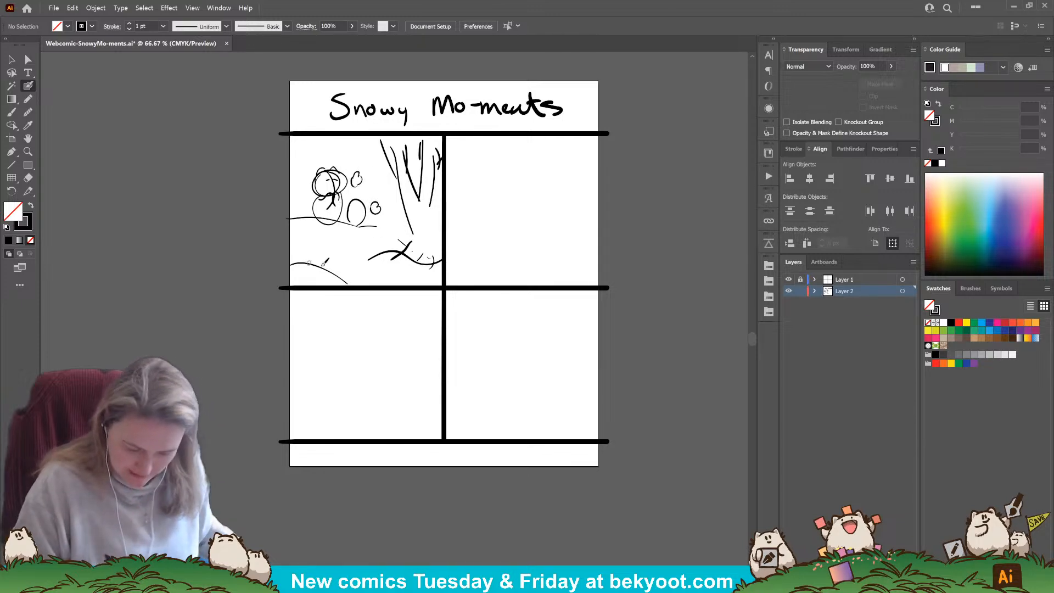
Step: Group all the sketch strokes in the first panel
drag(539, 279, 508, 277)
key(v)
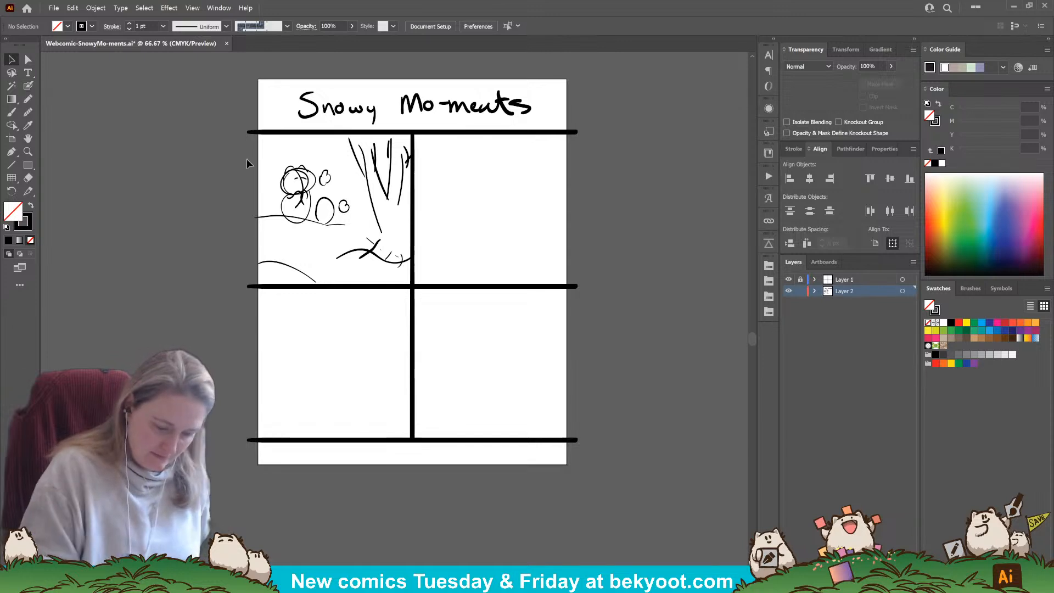
drag(421, 273, 418, 279)
key(ctrl+g)
click(223, 316)
click(279, 287)
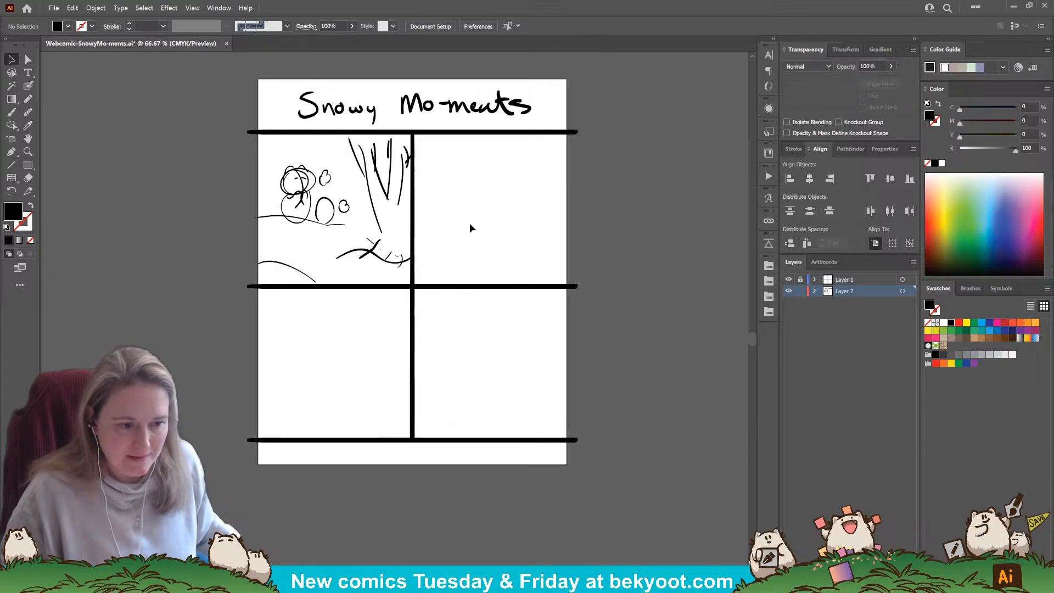
Step: Rough out a large eared snow figure and a round head beside it in the upper right panel
click(28, 85)
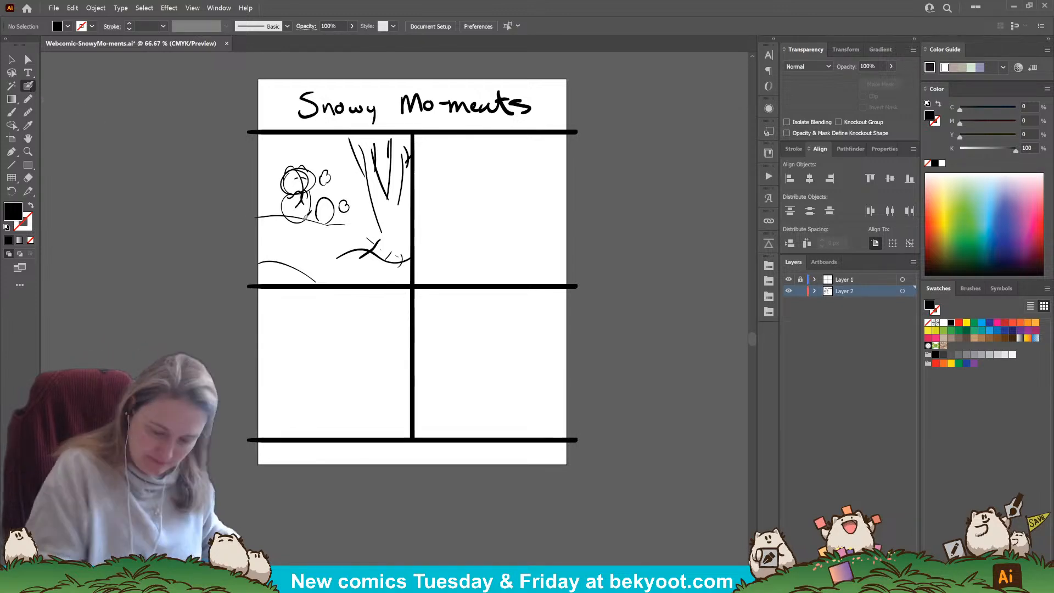
mouse_move(512, 159)
mouse_down()
mouse_move(489, 154)
mouse_move(439, 253)
mouse_move(476, 267)
mouse_move(527, 191)
mouse_move(551, 217)
mouse_move(524, 258)
mouse_up()
mouse_move(501, 154)
mouse_down()
mouse_move(513, 161)
mouse_move(443, 163)
mouse_move(466, 186)
mouse_move(434, 201)
mouse_up()
drag(494, 173, 530, 143)
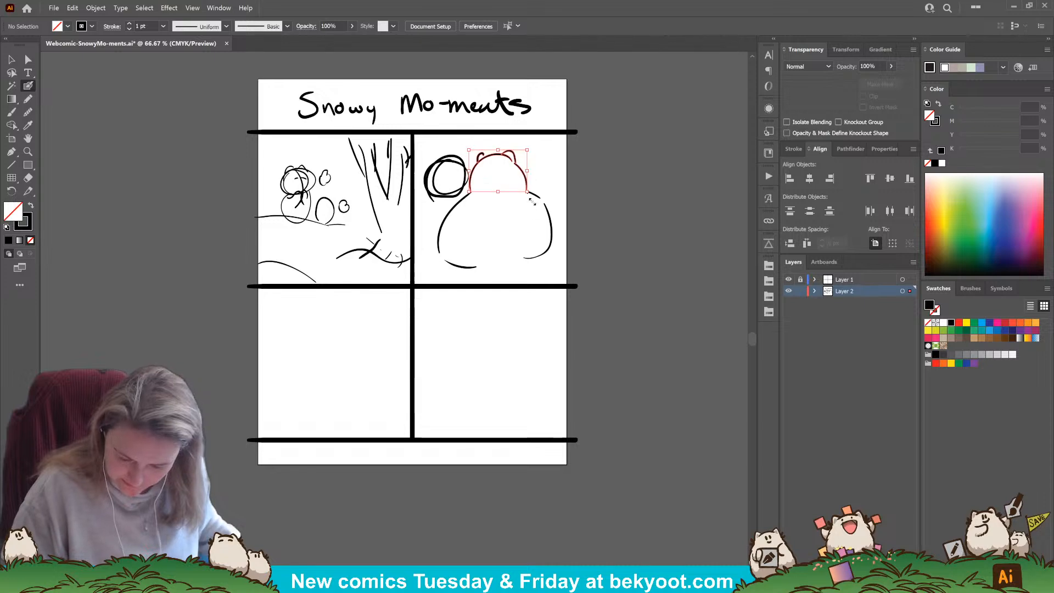
Step: Resize the large snow figure's outline to about 454 × 467 px and adjust the round head next to it
drag(550, 189, 488, 239)
drag(434, 273, 501, 229)
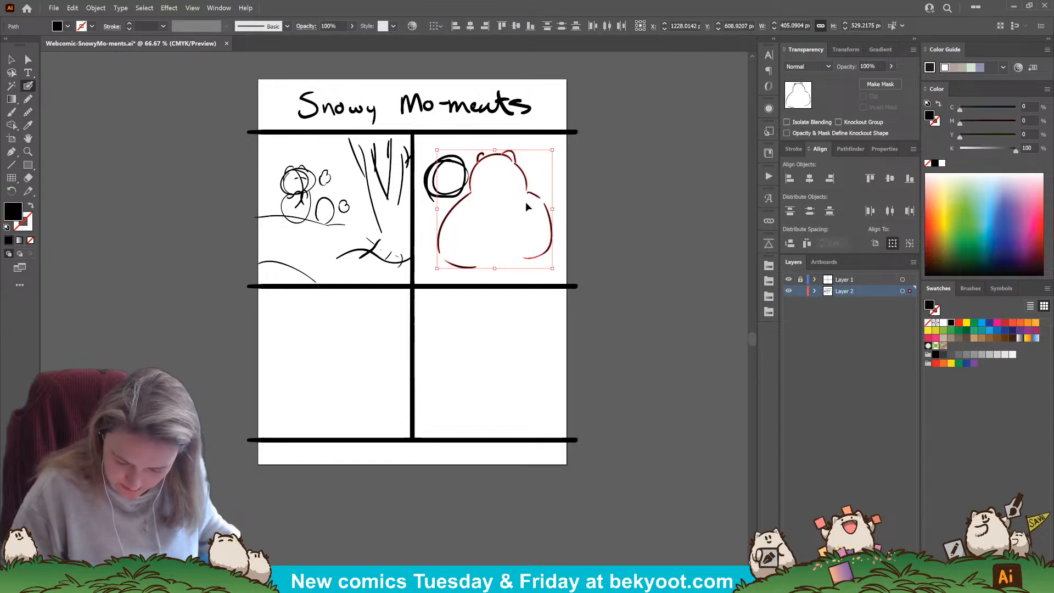
drag(552, 150, 522, 200)
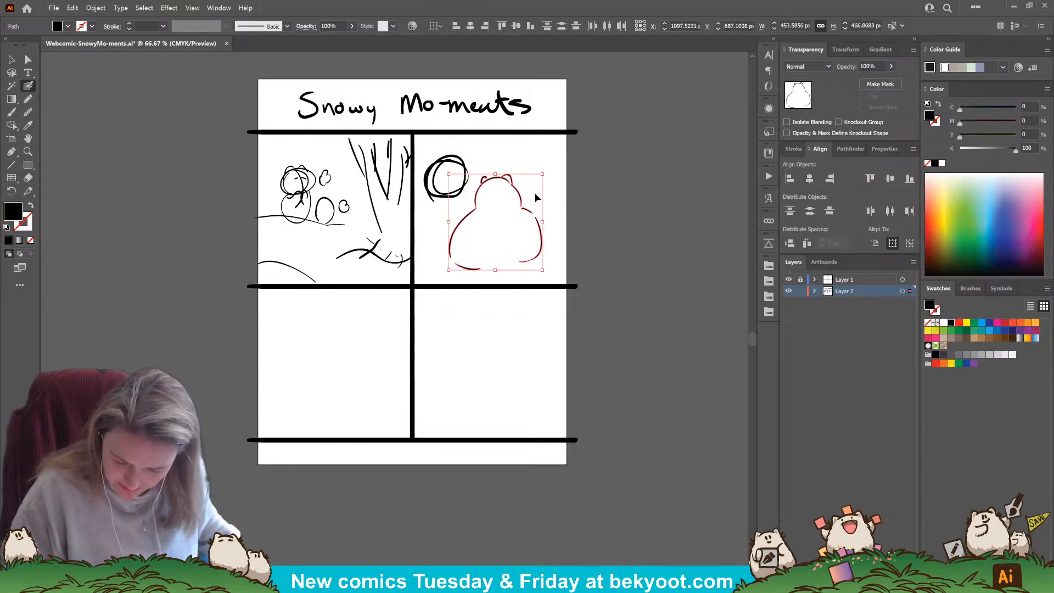
ctrl+click(500, 164)
ctrl+click(464, 176)
mouse_move(468, 178)
mouse_down()
mouse_move(480, 179)
mouse_move(449, 208)
mouse_up()
ctrl+click(572, 172)
Step: Sketch the round-headed character's ears, body and arm reaching to the snow figure, plus snow mounds in front of both
mouse_move(447, 206)
mouse_down()
mouse_move(468, 221)
mouse_move(472, 211)
mouse_up()
mouse_move(426, 160)
mouse_down()
mouse_move(441, 152)
mouse_move(477, 168)
mouse_move(436, 269)
mouse_move(469, 282)
mouse_up()
mouse_move(510, 261)
mouse_down()
mouse_move(530, 254)
mouse_move(556, 267)
mouse_up()
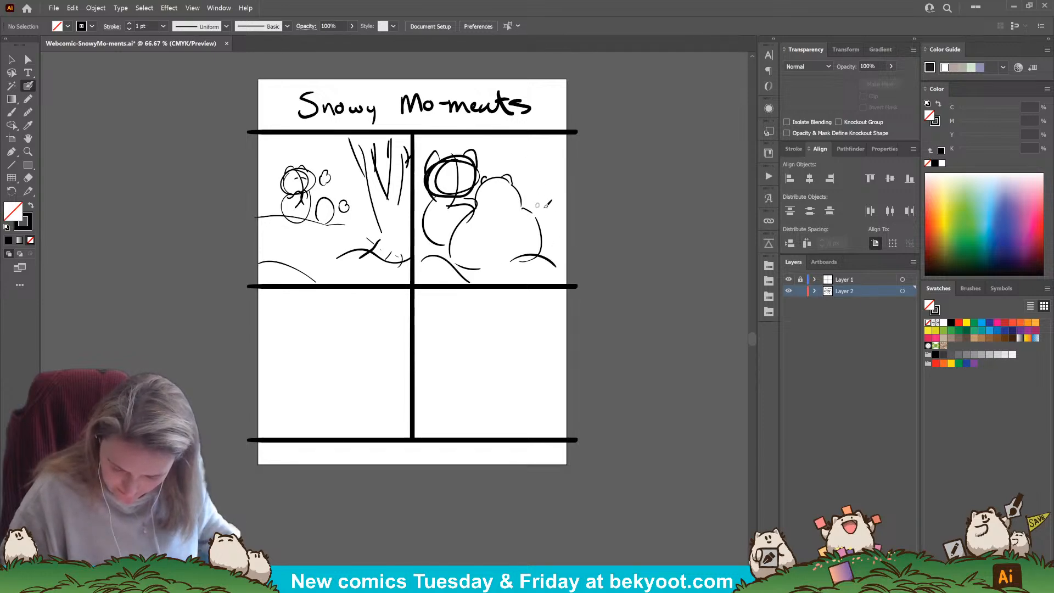
Step: Sketch a small antlered creature on a hill at the second panel's right edge and give the round head a smiling face
mouse_move(545, 231)
mouse_down()
mouse_move(578, 231)
mouse_move(546, 267)
mouse_up()
drag(577, 149, 558, 166)
mouse_move(543, 235)
mouse_down()
mouse_move(586, 240)
mouse_move(539, 203)
mouse_move(538, 223)
mouse_move(555, 219)
mouse_move(550, 204)
mouse_move(562, 195)
mouse_move(528, 200)
mouse_move(560, 188)
mouse_up()
ctrl+click(623, 230)
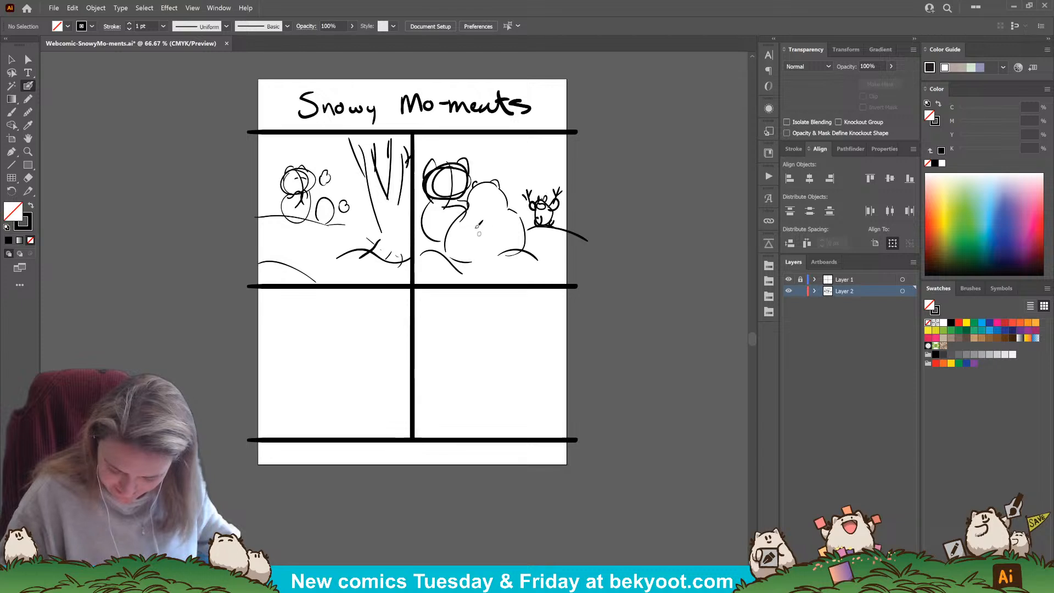
drag(451, 178, 452, 185)
drag(457, 176, 460, 190)
Step: Group all the sketch strokes in the second panel
drag(475, 330, 483, 308)
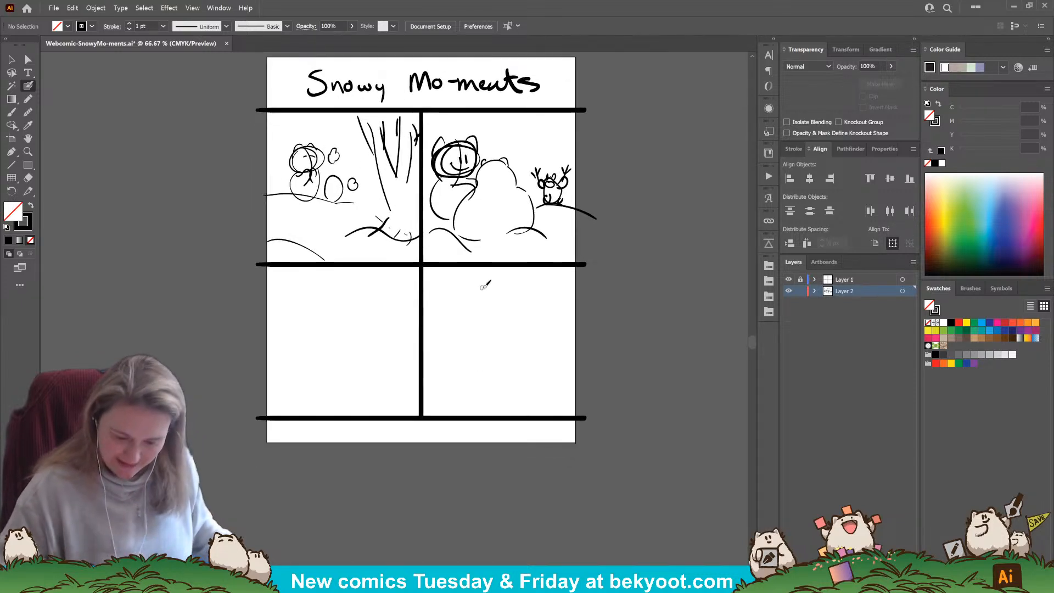
click(12, 60)
mouse_move(426, 131)
mouse_down()
mouse_move(568, 239)
mouse_move(605, 244)
mouse_up()
click(286, 454)
drag(335, 424, 371, 416)
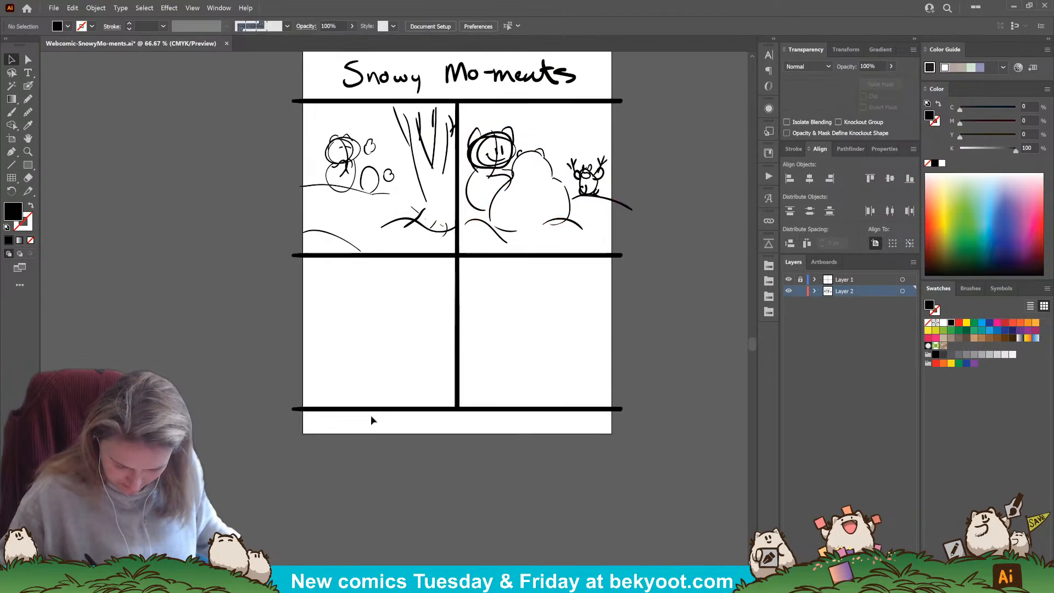
Step: Sketch a tilted character with ears and outstretched arms in the lower left panel, with a snow-angel outline around it
click(28, 86)
mouse_move(372, 295)
mouse_down()
mouse_move(358, 296)
mouse_move(385, 300)
mouse_move(378, 329)
mouse_move(395, 324)
mouse_move(403, 341)
mouse_move(412, 299)
mouse_move(416, 336)
mouse_move(334, 352)
mouse_move(374, 357)
mouse_move(339, 323)
mouse_move(381, 290)
mouse_up()
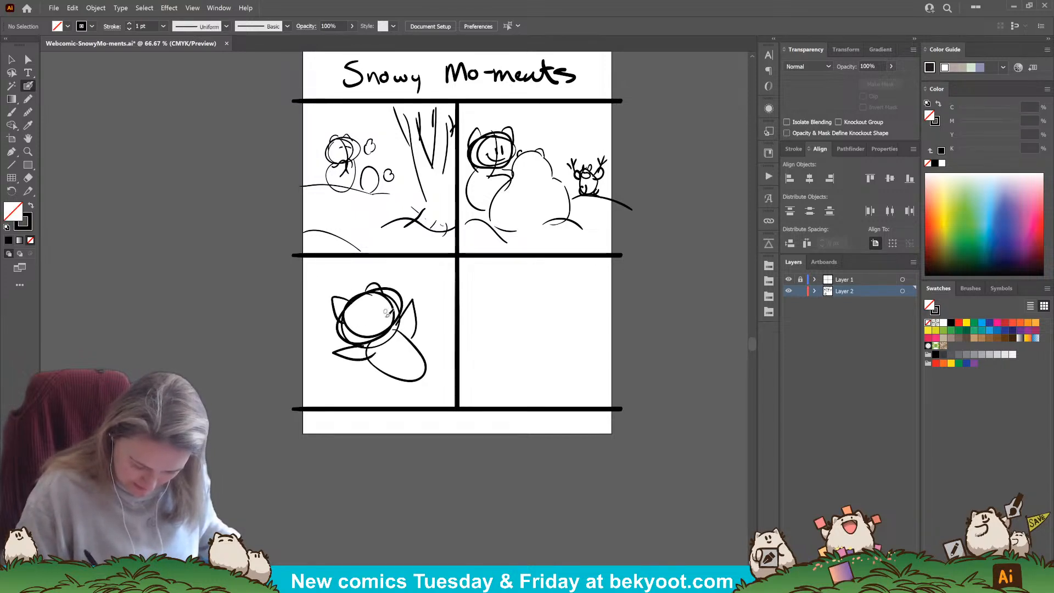
mouse_move(367, 362)
mouse_down()
mouse_move(375, 394)
mouse_move(420, 388)
mouse_move(437, 344)
mouse_move(423, 335)
mouse_move(422, 298)
mouse_move(407, 302)
mouse_move(405, 286)
mouse_move(375, 276)
mouse_move(360, 278)
mouse_move(379, 278)
mouse_move(386, 294)
mouse_move(360, 284)
mouse_move(371, 268)
mouse_move(407, 282)
mouse_move(398, 302)
mouse_move(327, 289)
mouse_move(341, 342)
mouse_move(326, 355)
mouse_move(372, 365)
mouse_move(372, 391)
mouse_up()
key(ctrl+z)
Step: Draw closed eyes and a smile on the lying character and reinforce its lower body and arm lines
mouse_move(361, 307)
mouse_down()
mouse_move(376, 313)
mouse_move(367, 301)
mouse_move(384, 299)
mouse_up()
key(ctrl+z)
key(ctrl+z)
drag(386, 309, 384, 309)
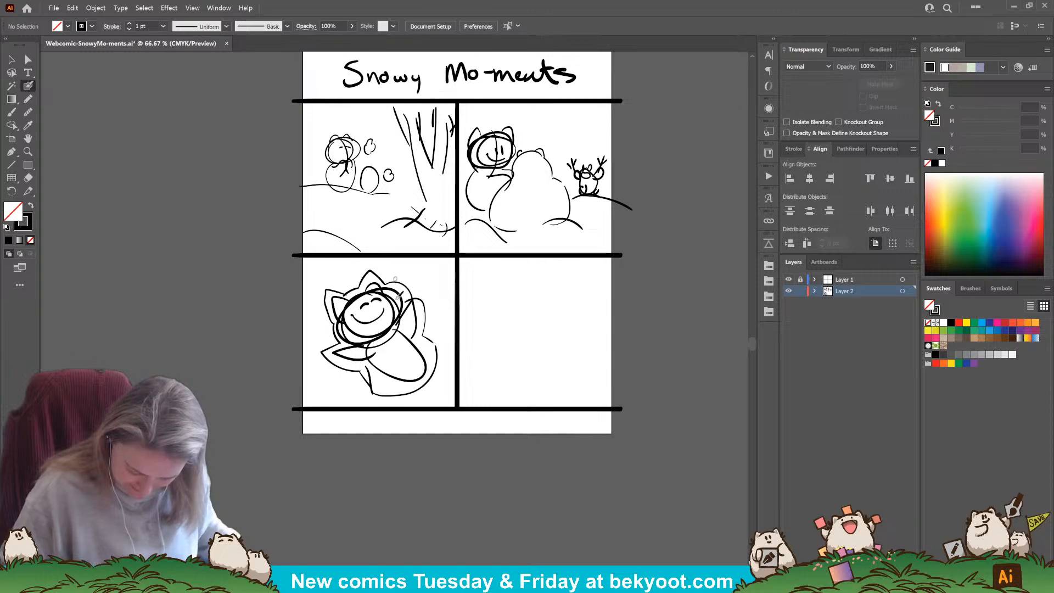
drag(397, 379, 411, 378)
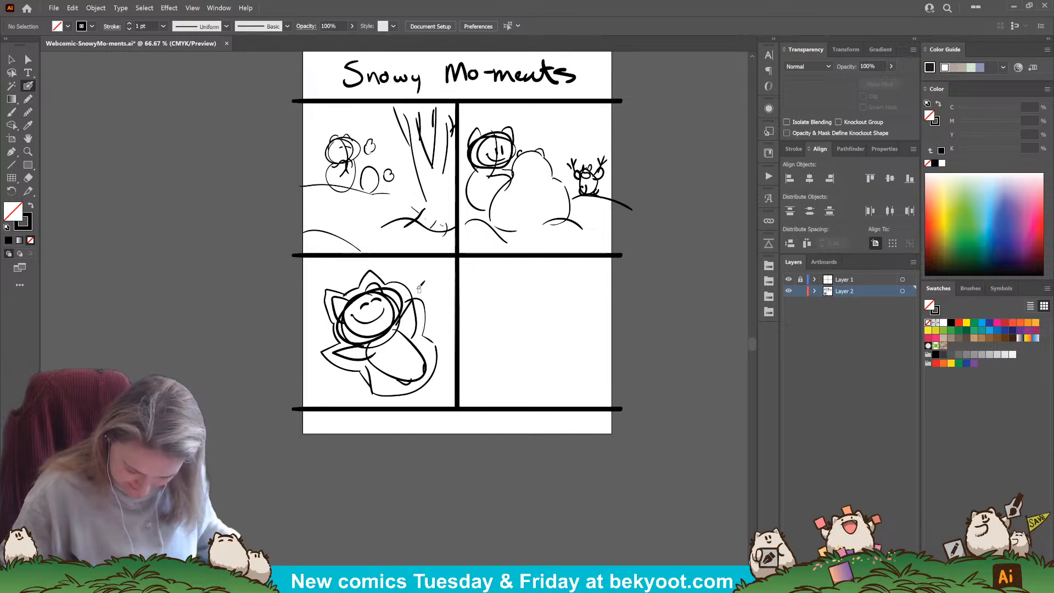
drag(418, 297, 425, 378)
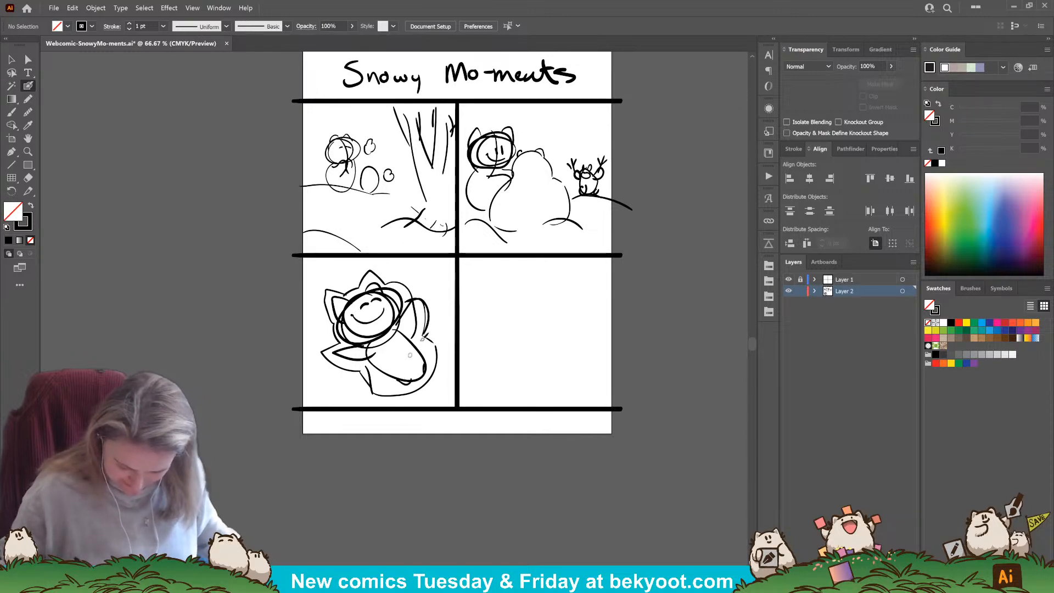
Step: Add small snow marks beside the lying character and group all the lower left panel's sketch strokes
drag(418, 287, 444, 293)
drag(313, 388, 340, 387)
click(347, 386)
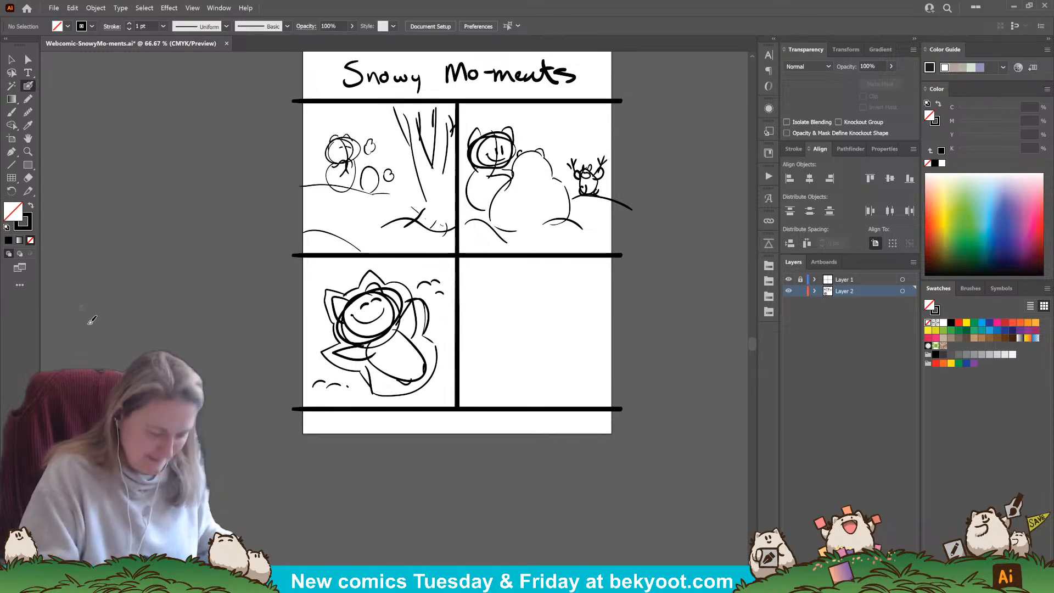
click(12, 59)
mouse_move(290, 272)
mouse_down()
mouse_move(422, 357)
mouse_move(445, 392)
mouse_up()
key(ctrl+g)
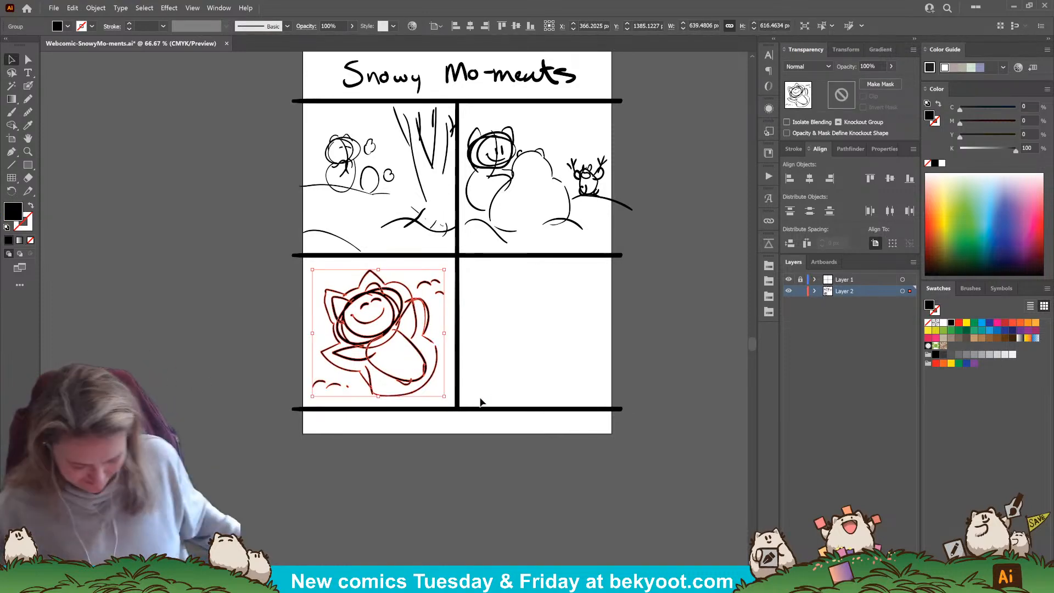
click(395, 466)
Step: Sketch a rising snow hill line across the lower right panel with a round head above it
drag(515, 332, 483, 342)
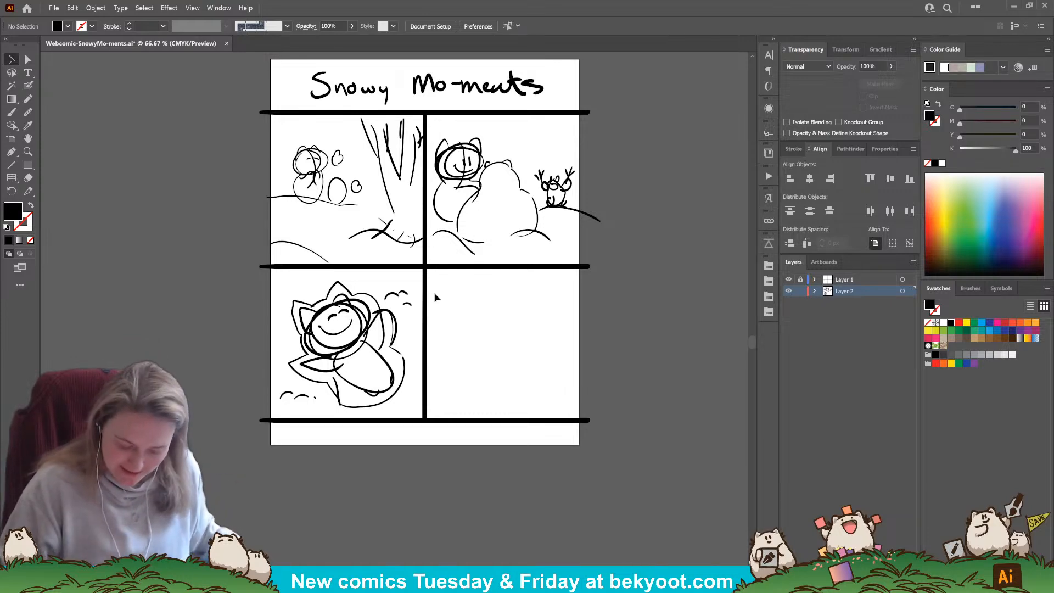
click(28, 85)
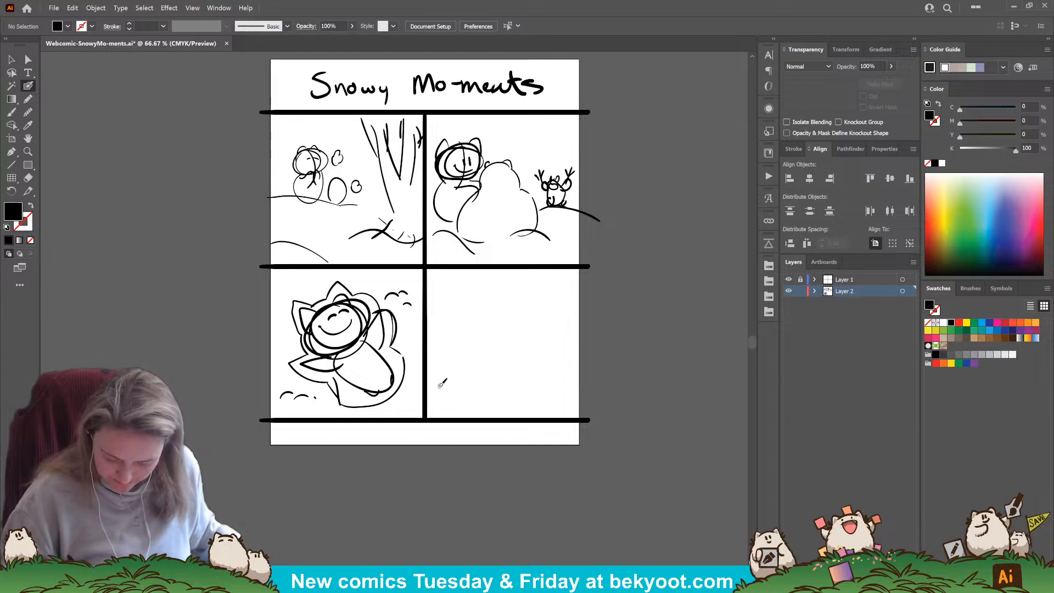
mouse_move(438, 389)
mouse_down()
mouse_move(456, 370)
mouse_move(552, 353)
mouse_move(587, 326)
mouse_move(628, 366)
mouse_move(576, 339)
mouse_move(422, 405)
mouse_up()
key(ctrl+z)
mouse_move(521, 392)
mouse_down()
mouse_move(514, 314)
mouse_move(542, 389)
mouse_move(536, 349)
mouse_up()
key(ctrl+z)
mouse_move(530, 300)
mouse_down()
mouse_move(532, 337)
mouse_move(521, 301)
mouse_move(552, 307)
mouse_move(519, 336)
mouse_move(540, 330)
mouse_up()
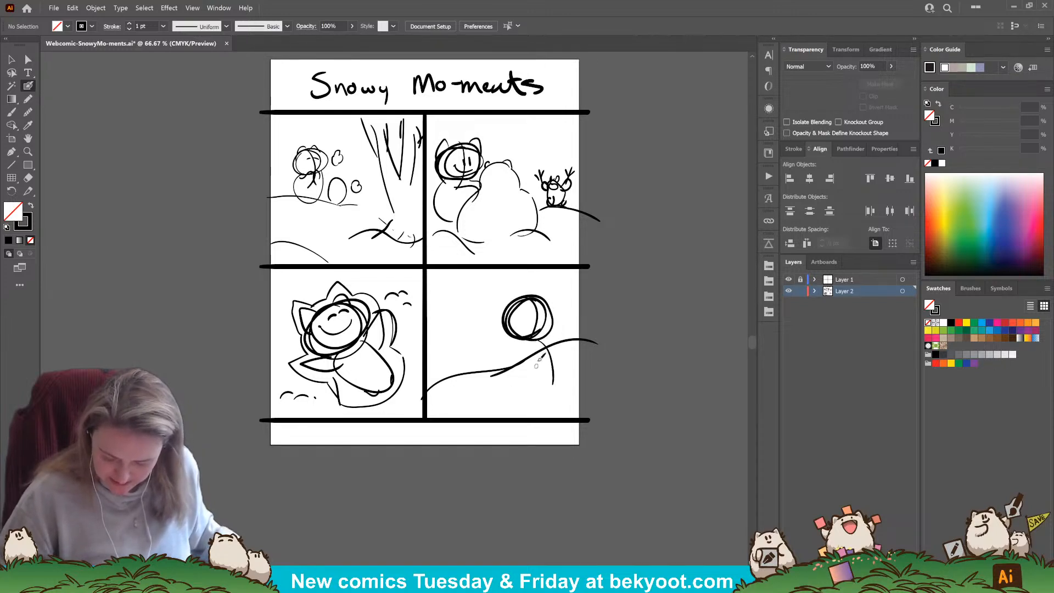
Step: Give the lower right character ears and an oval body, and sketch a small rounded shape and distant marks beside it
drag(522, 296, 505, 314)
mouse_move(534, 299)
mouse_down()
mouse_move(541, 290)
mouse_move(551, 312)
mouse_move(535, 337)
mouse_up()
mouse_move(486, 389)
mouse_down()
mouse_move(490, 353)
mouse_move(475, 371)
mouse_move(445, 362)
mouse_up()
drag(453, 358, 465, 349)
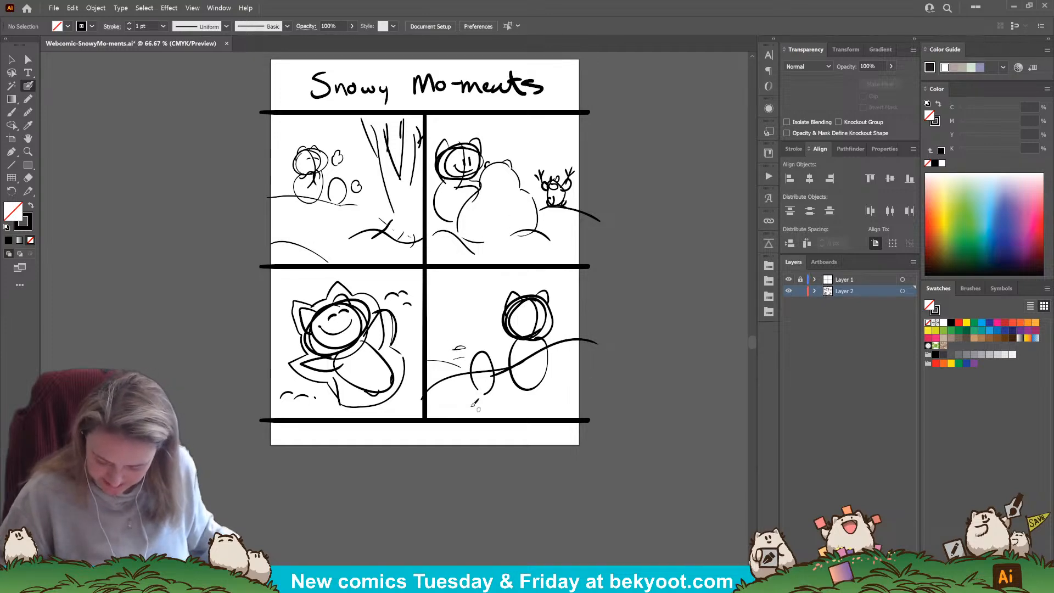
Step: Scatter short dashes along the ground of the lower right panel and group that panel's sketch strokes
mouse_move(534, 397)
mouse_down()
mouse_move(554, 391)
mouse_move(563, 405)
mouse_up()
drag(568, 412, 573, 411)
drag(479, 406, 504, 406)
drag(500, 413, 509, 412)
drag(520, 414, 527, 413)
key(v)
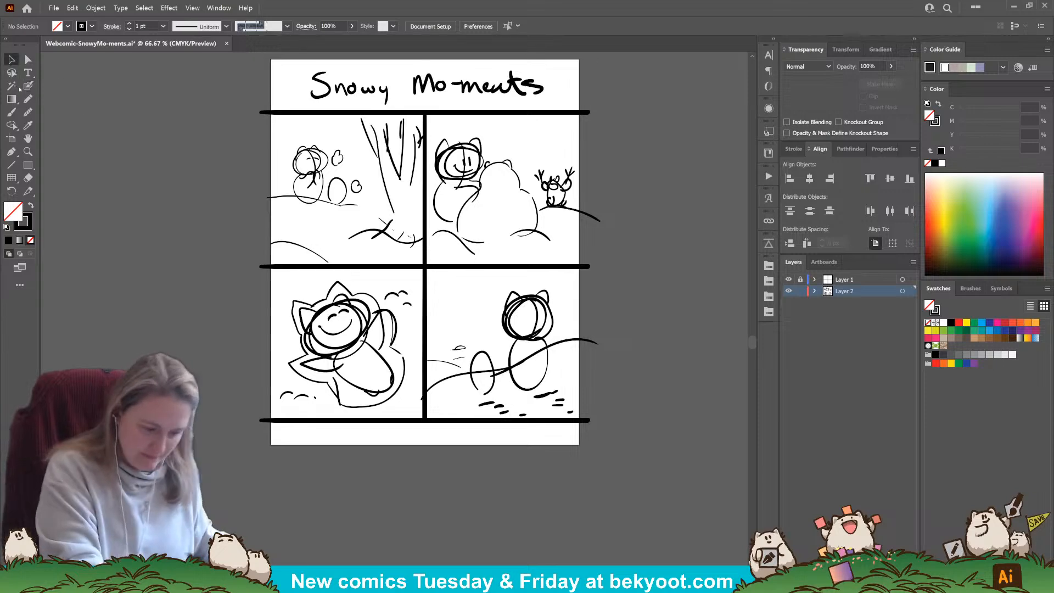
mouse_move(610, 277)
mouse_down()
mouse_move(444, 428)
mouse_move(427, 420)
mouse_up()
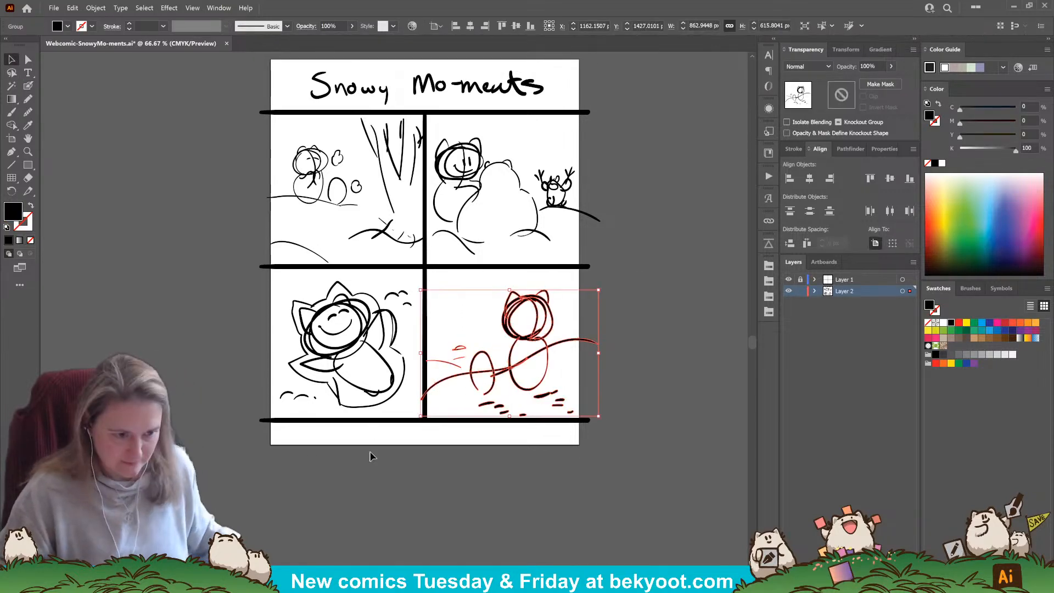
click(383, 460)
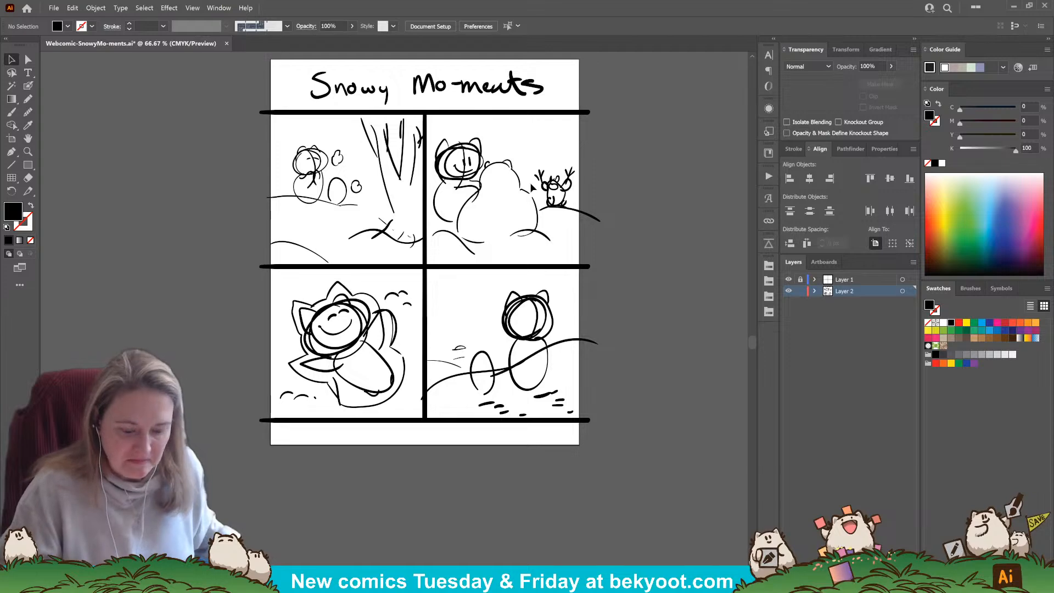
Step: Set the title and two upper panel sketches to 30% opacity, then lock Layer 2 and work on Layer 1
drag(249, 94, 617, 260)
click(872, 66)
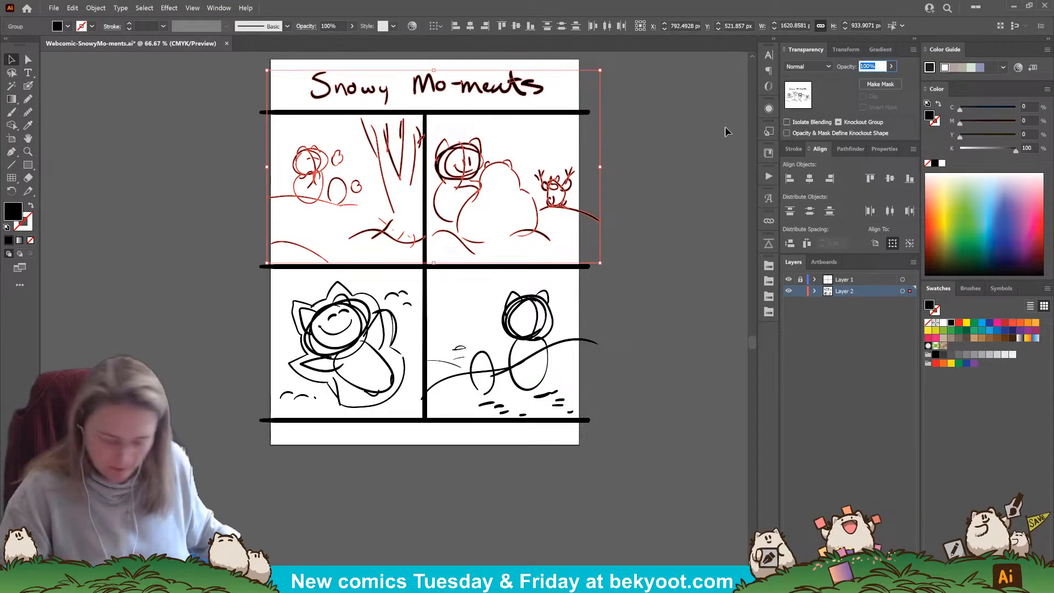
text(30)
key(Return)
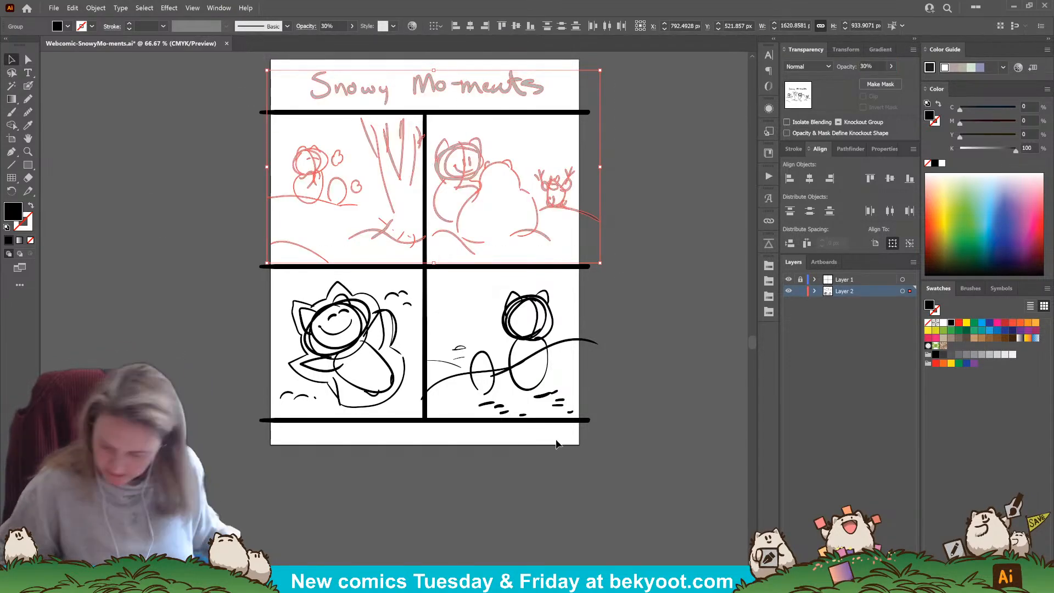
click(801, 290)
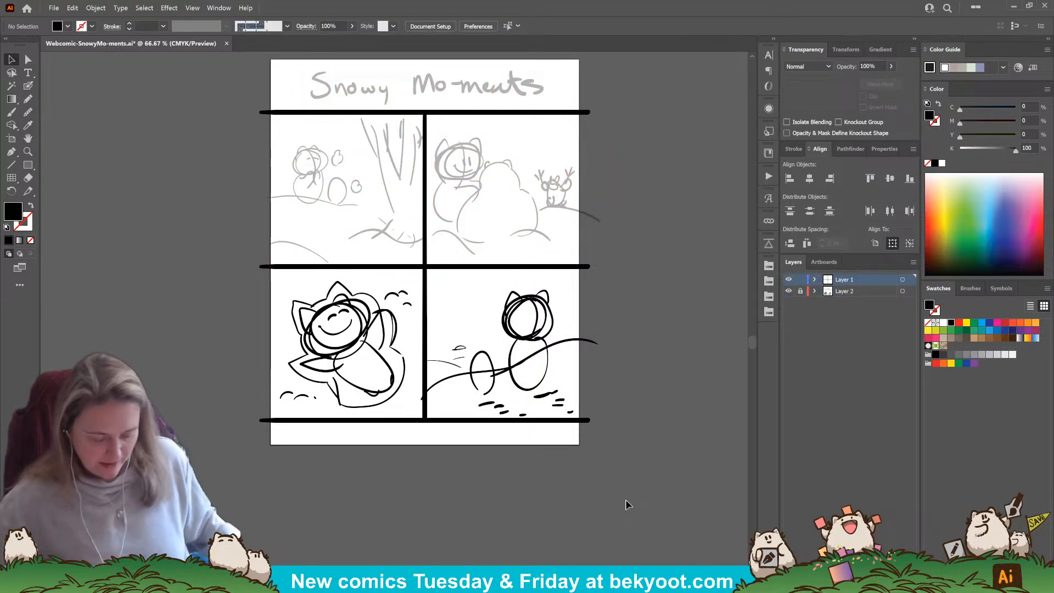
Step: Add the text "Snowy Mo-ments" over the hand-lettered title at the head of the page
scroll(403, 132, up, 1)
drag(473, 316, 418, 401)
click(28, 73)
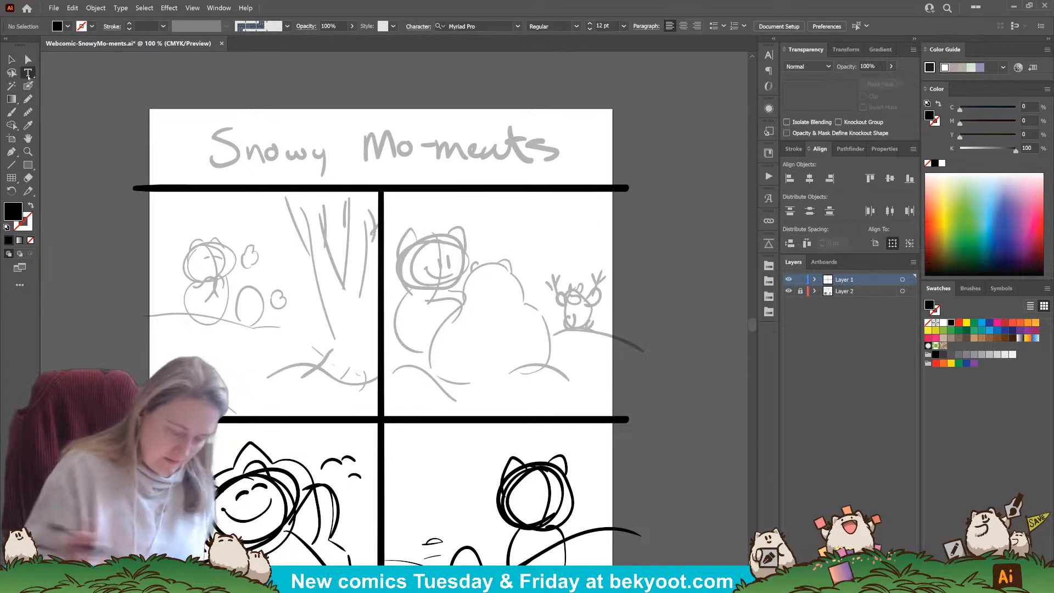
click(286, 143)
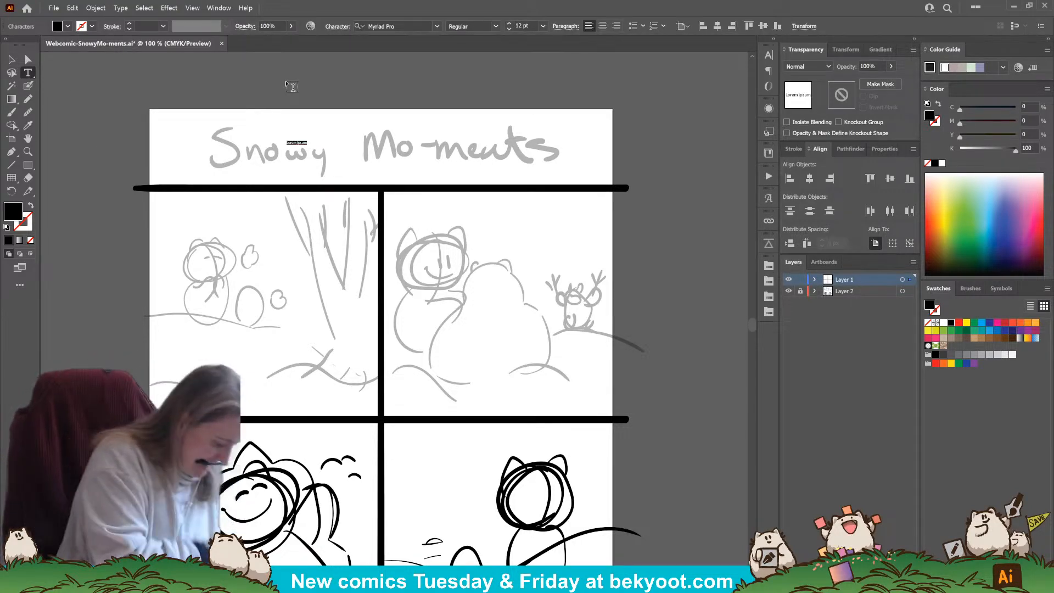
text(Snowy Mo-ments)
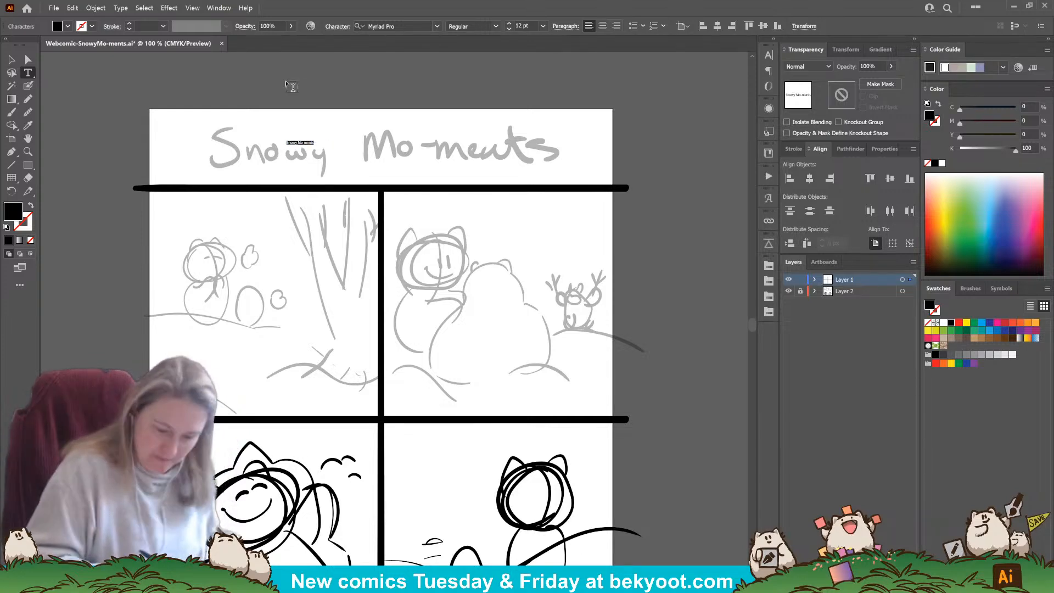
Step: Set the title in KG Second Chances Solid, enlarge it to about 135 pt and centre it horizontally on the page
click(11, 59)
drag(313, 147, 432, 163)
click(437, 26)
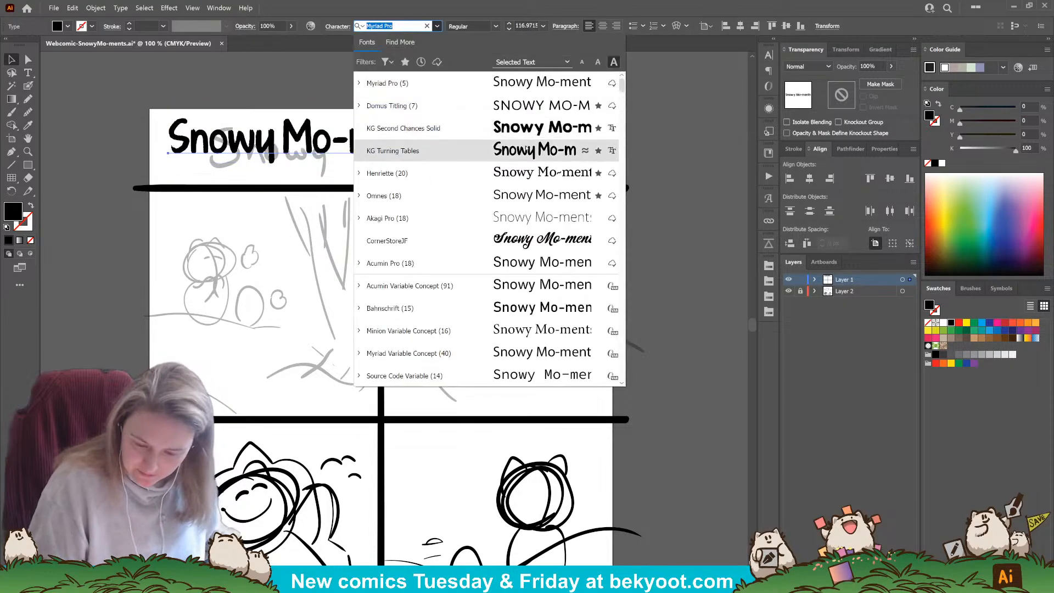
click(431, 128)
drag(436, 147, 484, 157)
drag(546, 130, 580, 125)
click(809, 178)
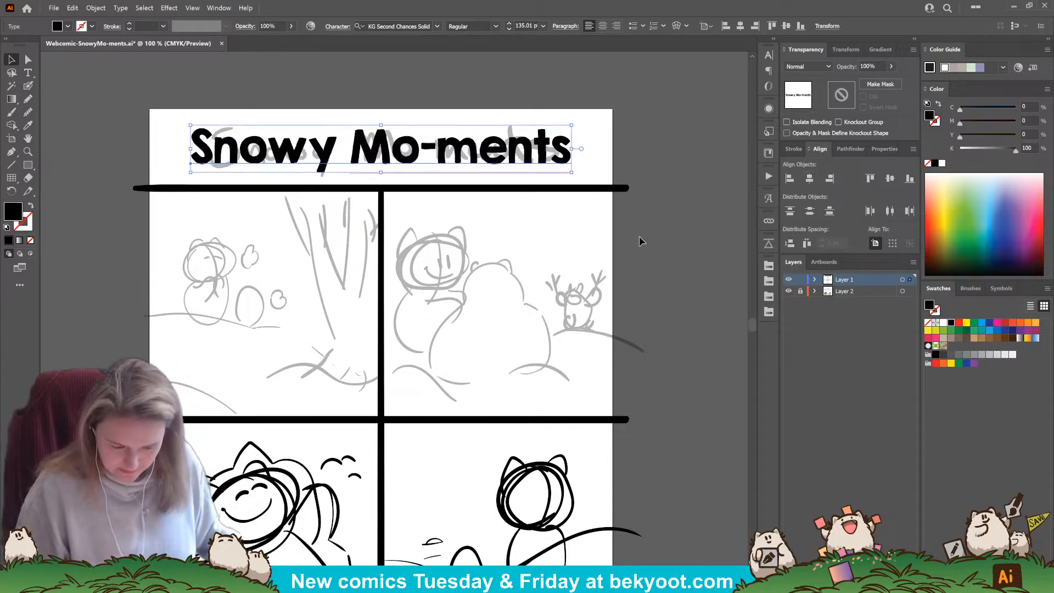
click(582, 241)
Step: Ink the snowy ground line across the first panel over the sketch, with small snow bumps along it
scroll(457, 306, down, 1)
scroll(456, 305, down, 1)
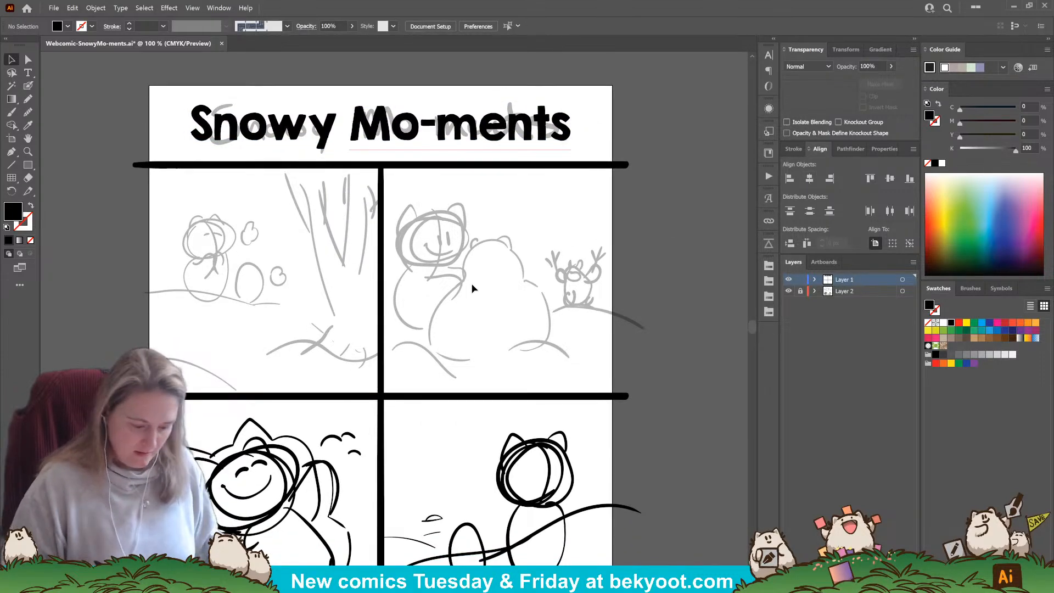
click(28, 87)
drag(300, 360, 324, 331)
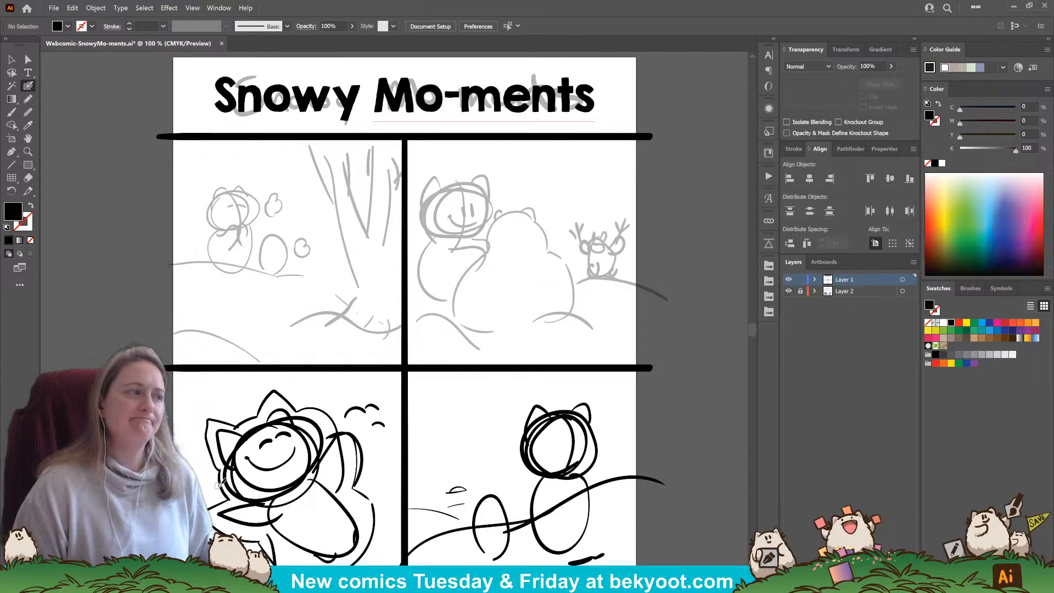
drag(298, 360, 341, 302)
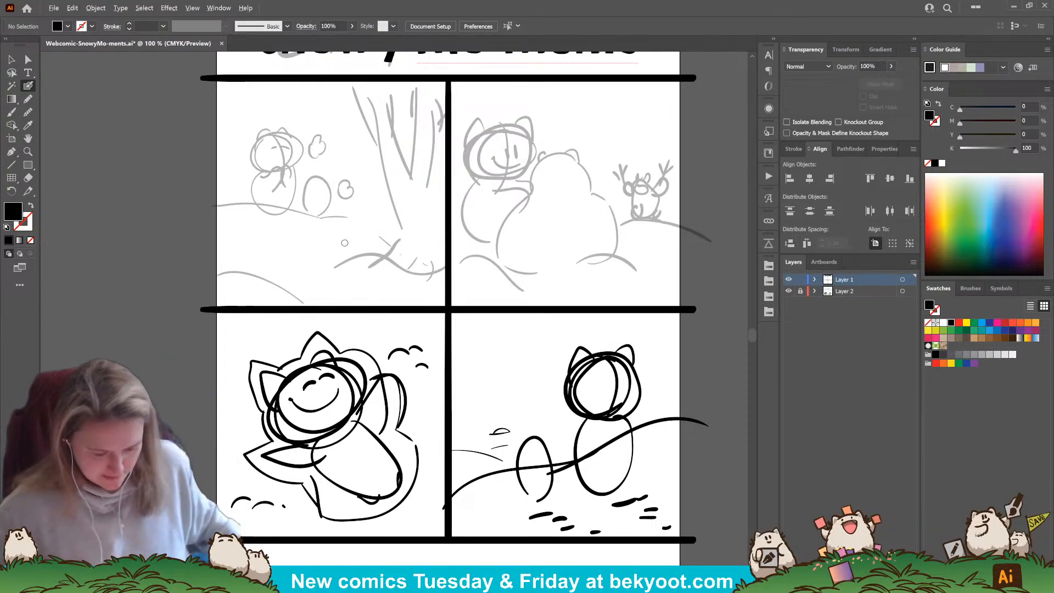
scroll(362, 218, up, 1)
drag(352, 282, 367, 405)
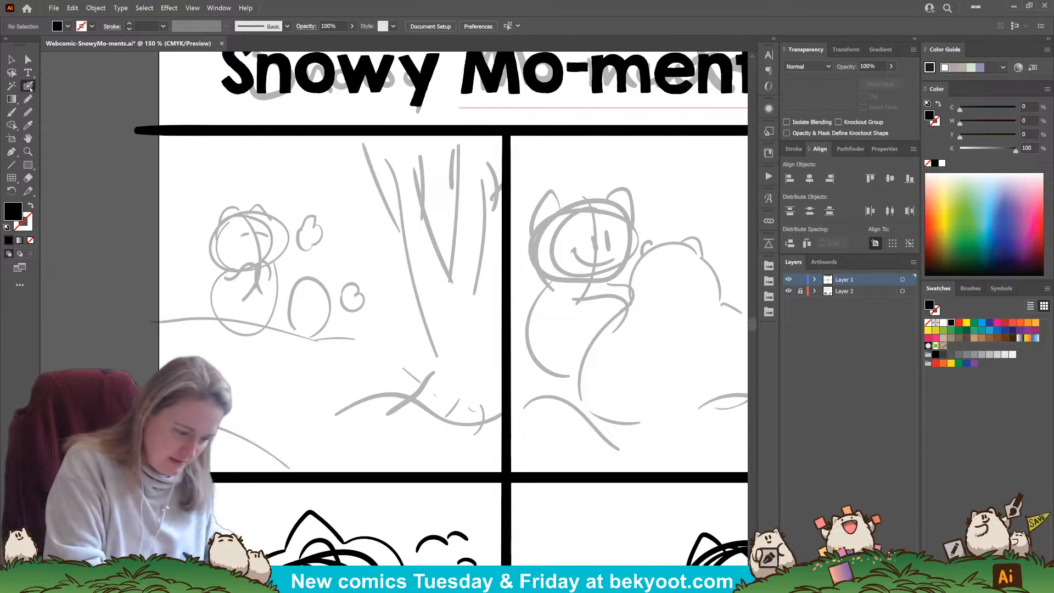
drag(293, 314, 323, 318)
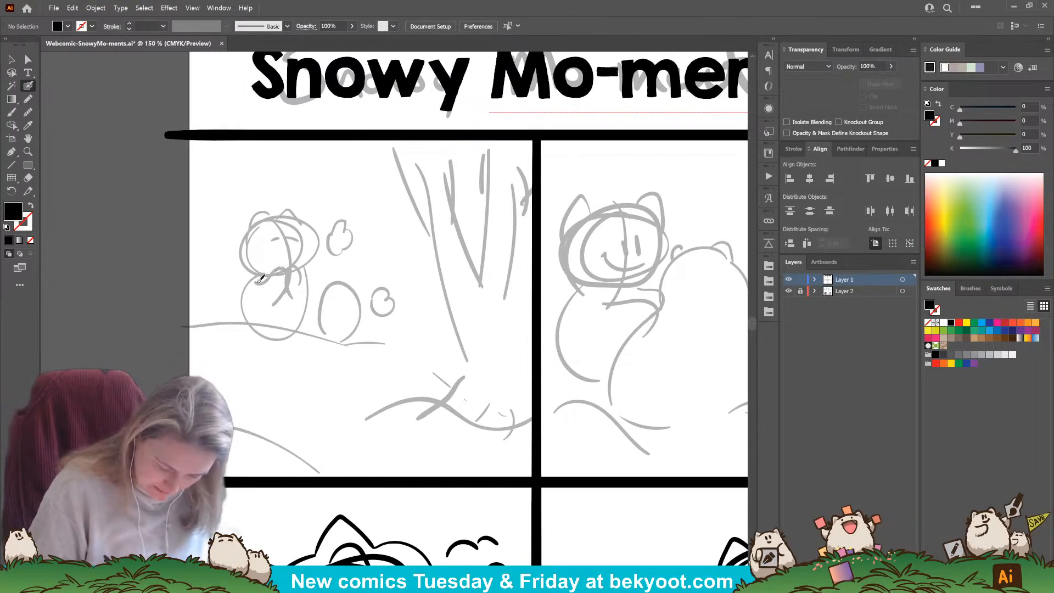
mouse_move(170, 332)
mouse_down()
mouse_move(236, 317)
mouse_move(352, 349)
mouse_move(442, 355)
mouse_up()
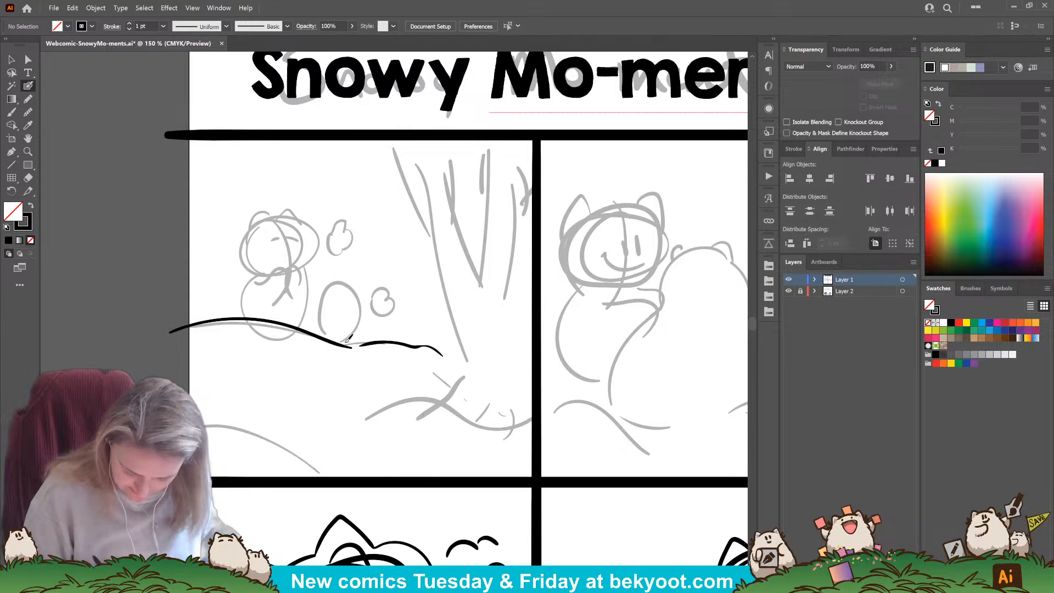
drag(351, 346, 361, 346)
drag(443, 356, 459, 360)
drag(350, 379, 370, 369)
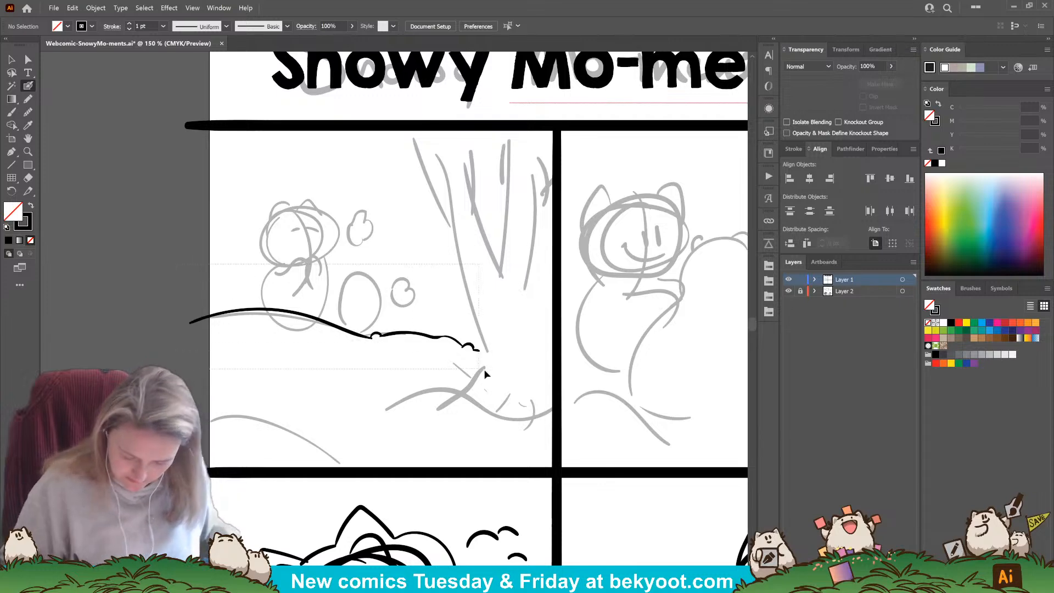
Step: Group the inked ground line strokes in the first panel
drag(478, 370, 480, 369)
key(ctrl+g)
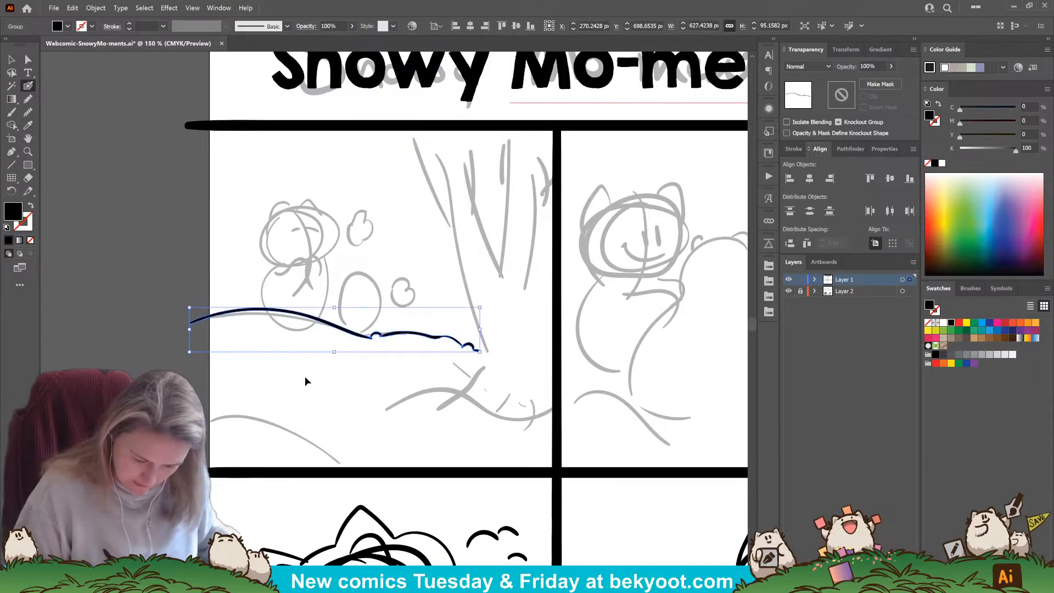
ctrl+click(307, 381)
Step: Ink the closed, rounded head outline over the first panel's sketched character
drag(329, 371, 337, 381)
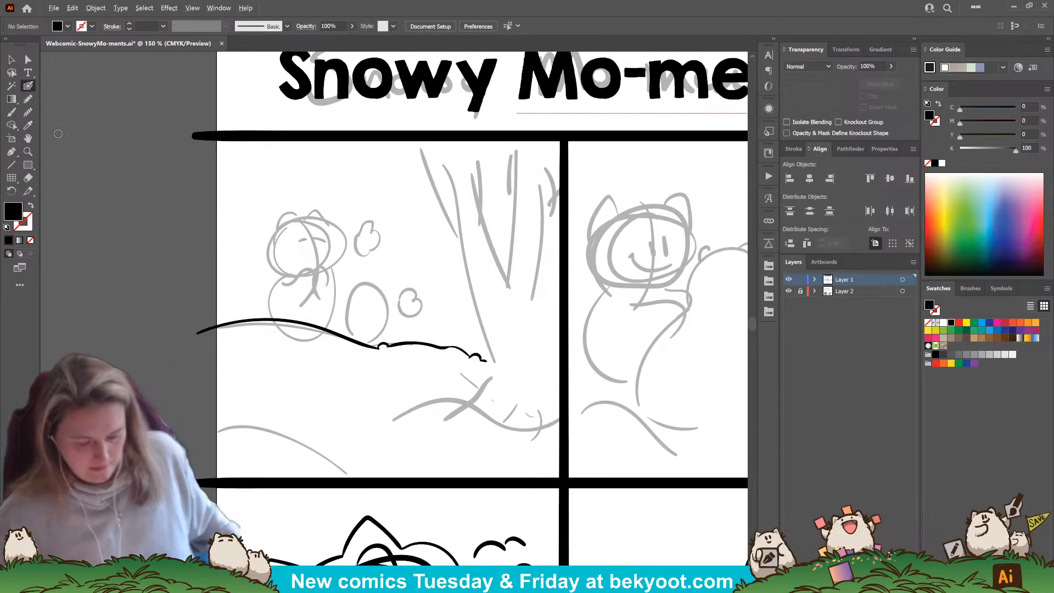
scroll(263, 267, up, 1)
drag(320, 431, 285, 460)
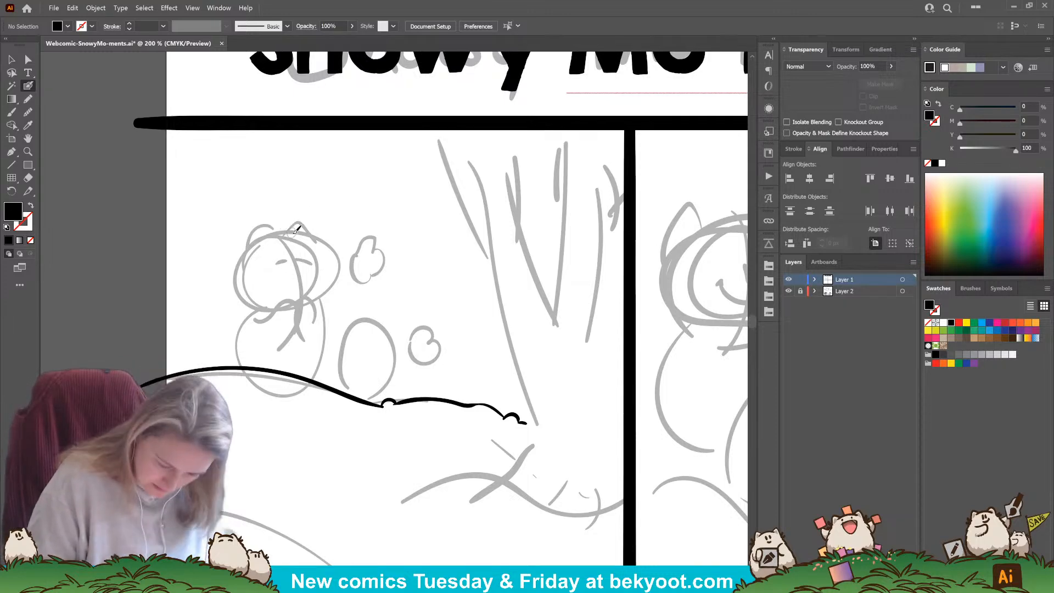
mouse_move(300, 233)
mouse_down()
mouse_move(266, 234)
mouse_move(248, 256)
mouse_move(240, 284)
mouse_move(254, 306)
mouse_move(325, 288)
mouse_move(328, 255)
mouse_move(293, 229)
mouse_up()
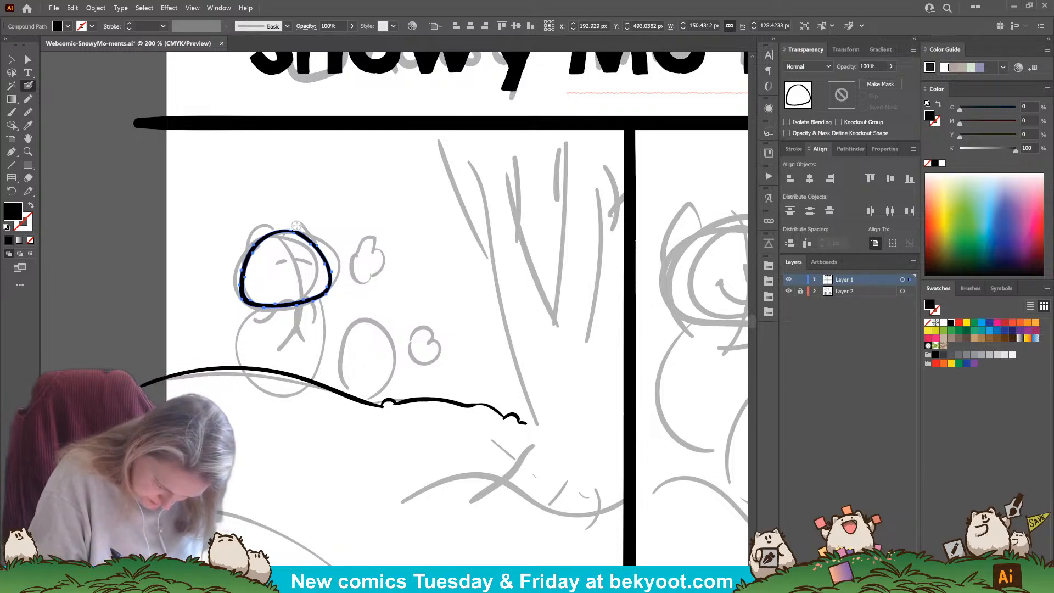
mouse_move(297, 225)
mouse_down()
mouse_move(323, 235)
mouse_move(320, 252)
mouse_move(291, 232)
mouse_up()
click(28, 113)
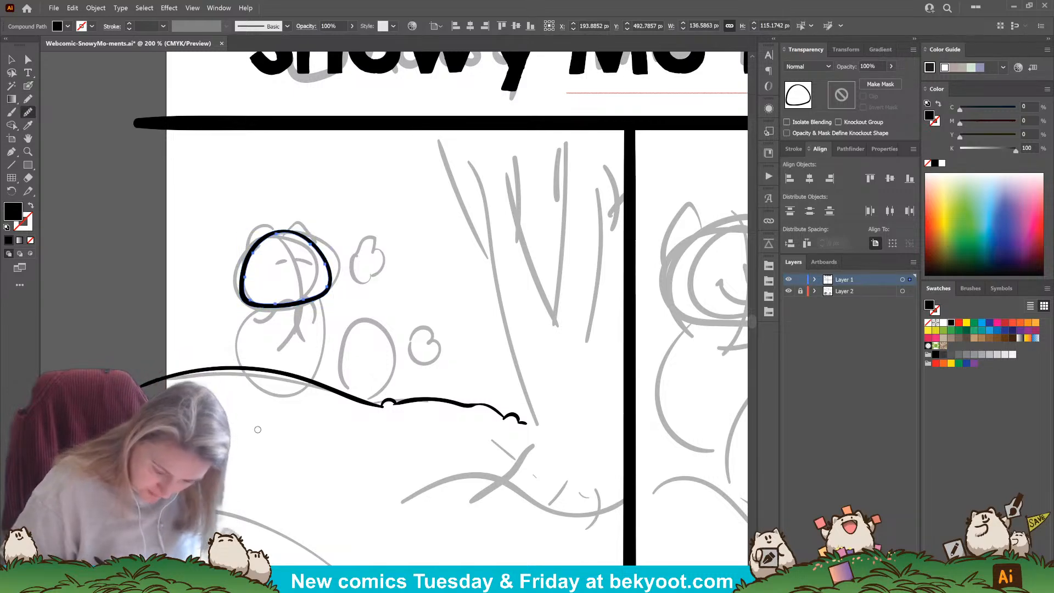
click(28, 85)
ctrl+click(120, 360)
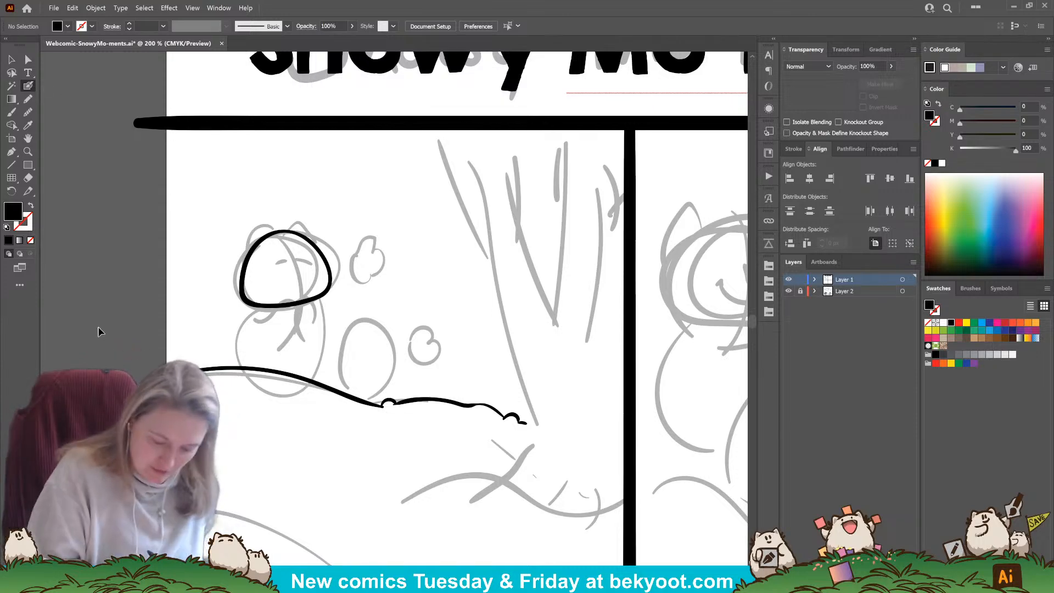
Step: Draw a curved vertical line through the first panel character's head and group it with the head outline
mouse_move(277, 223)
mouse_down()
mouse_move(302, 254)
mouse_move(295, 323)
mouse_up()
key(shift+x)
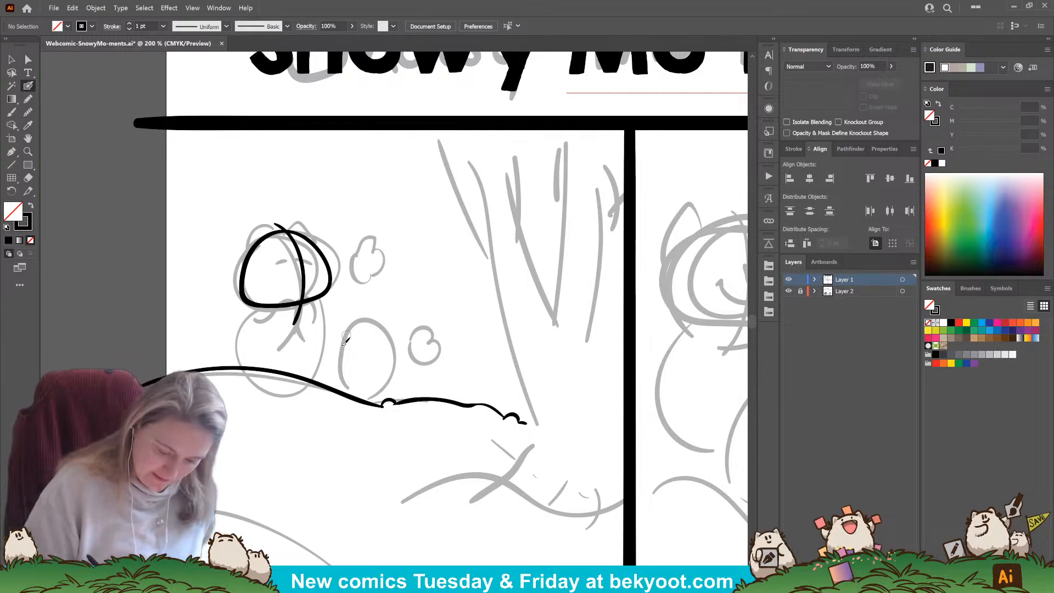
drag(318, 233, 296, 265)
key(ctrl+g)
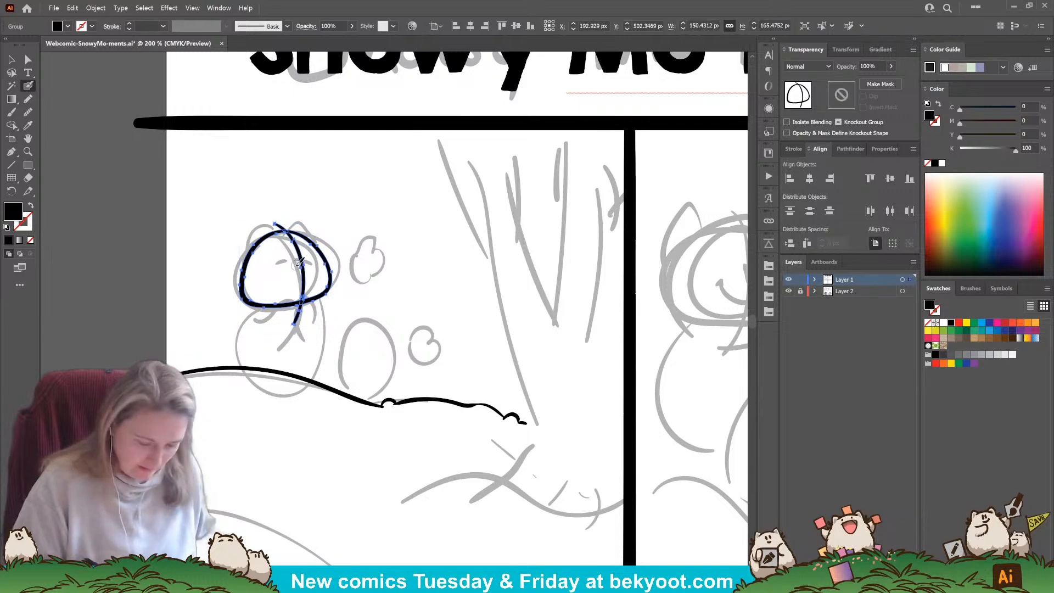
Step: Isolate the head group, draw a rounded body outline beneath the head and select that outline
double_click(322, 296)
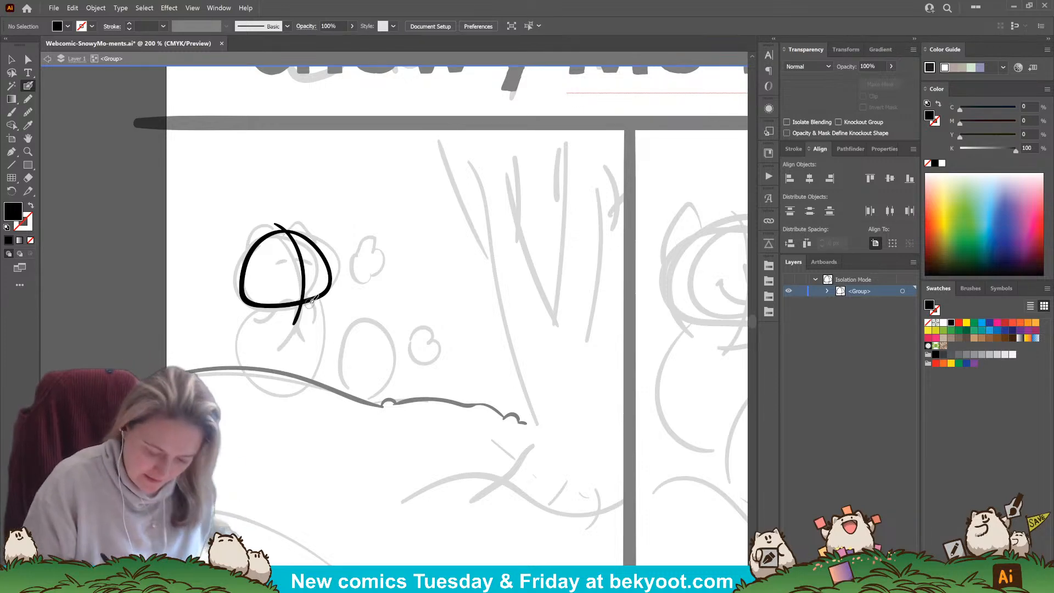
drag(314, 304, 310, 352)
key(ctrl+z)
mouse_move(315, 300)
mouse_down()
mouse_move(302, 358)
mouse_move(257, 370)
mouse_move(227, 335)
mouse_move(251, 308)
mouse_move(317, 312)
mouse_move(313, 346)
mouse_move(287, 370)
mouse_move(248, 364)
mouse_move(238, 316)
mouse_move(263, 302)
mouse_up()
key(ctrl+z)
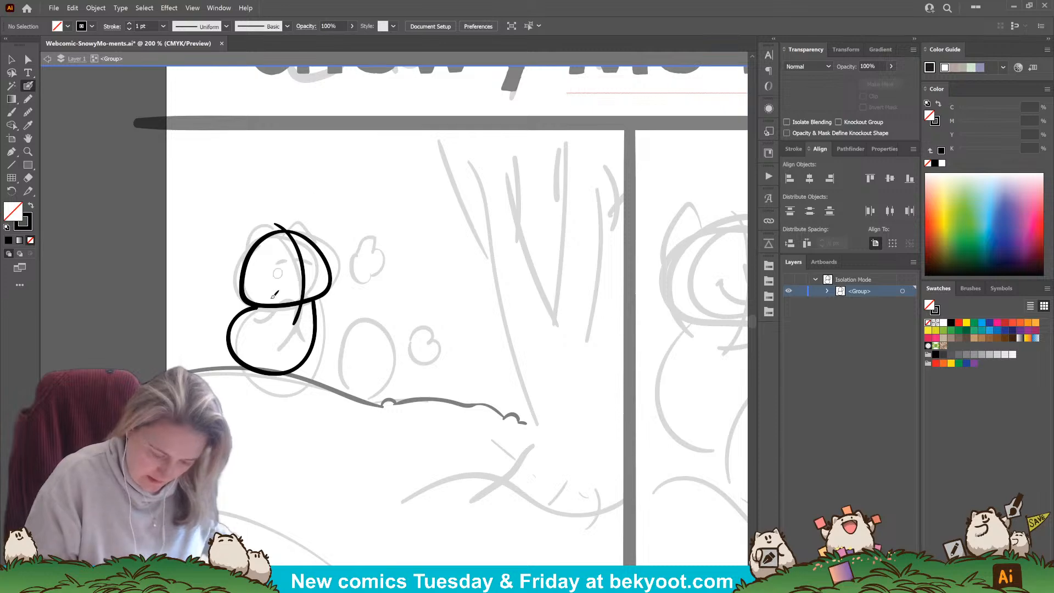
ctrl+click(242, 365)
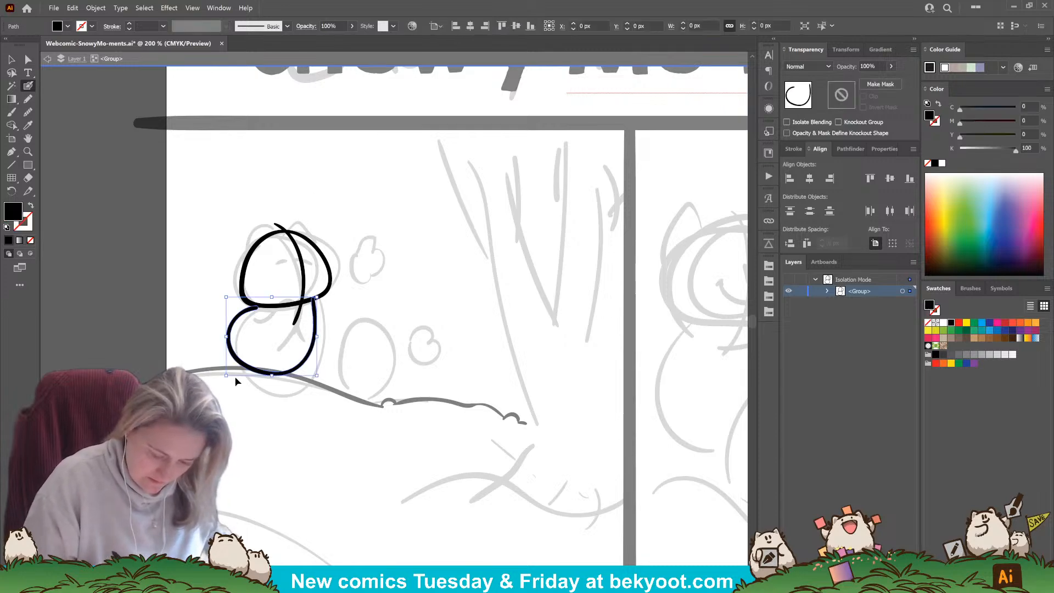
Step: Narrow the first panel character's body outline and touch up its edge just below the head
drag(226, 376, 275, 375)
ctrl+click(351, 333)
drag(314, 327, 317, 329)
ctrl+click(318, 329)
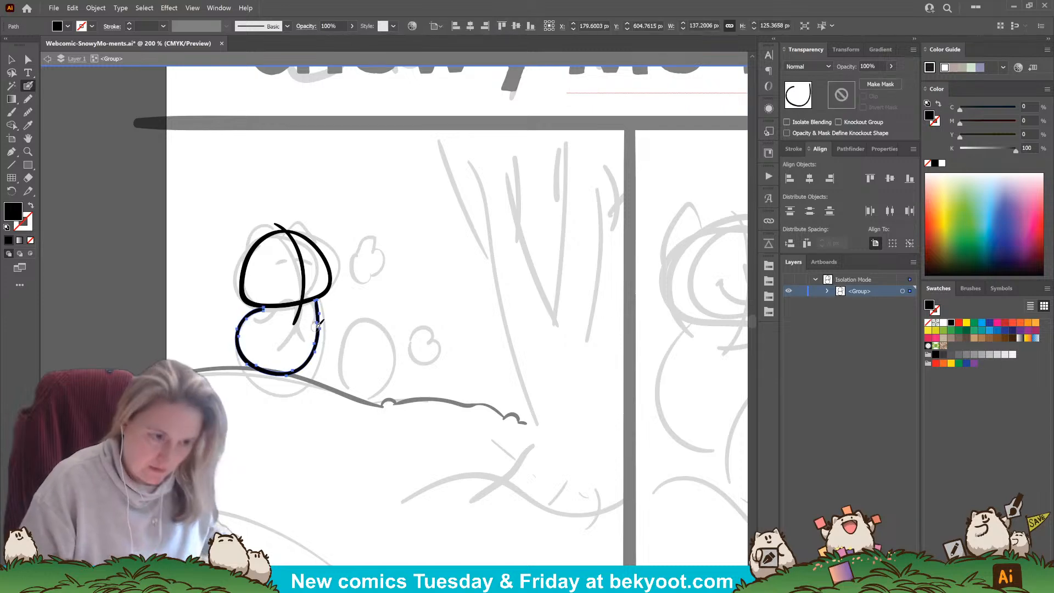
ctrl+click(352, 359)
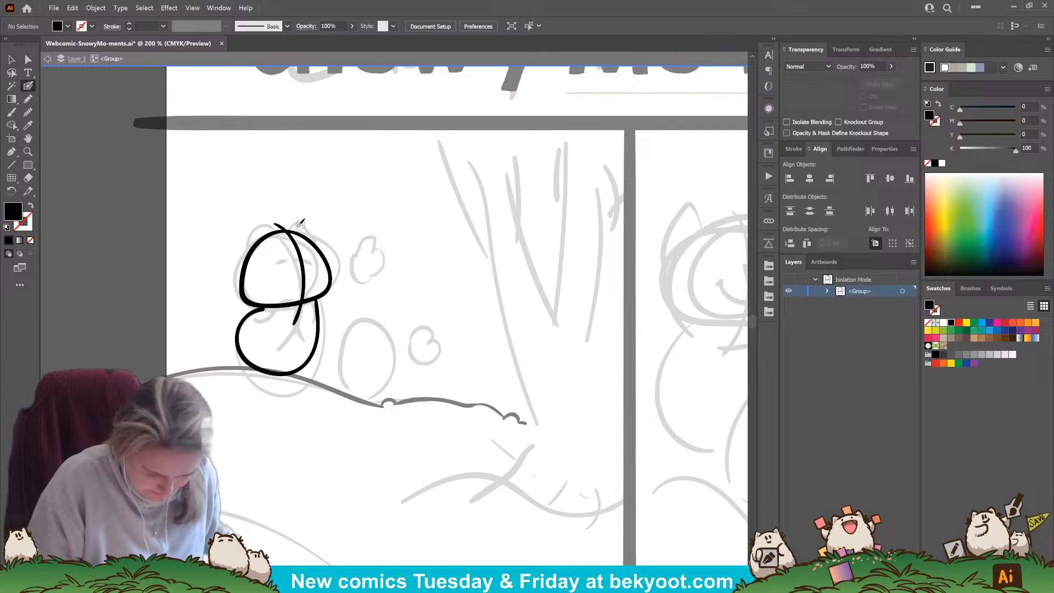
Step: Draw two pointed ears on the first panel character's head and nudge the left ear slightly toward the head
mouse_move(286, 227)
mouse_down()
mouse_move(314, 211)
mouse_move(328, 230)
mouse_move(333, 267)
mouse_move(313, 297)
mouse_move(251, 226)
mouse_move(238, 234)
mouse_move(241, 278)
mouse_up()
key(shift+x)
key(ctrl+z)
mouse_move(271, 239)
mouse_down()
mouse_move(236, 229)
mouse_move(242, 298)
mouse_up()
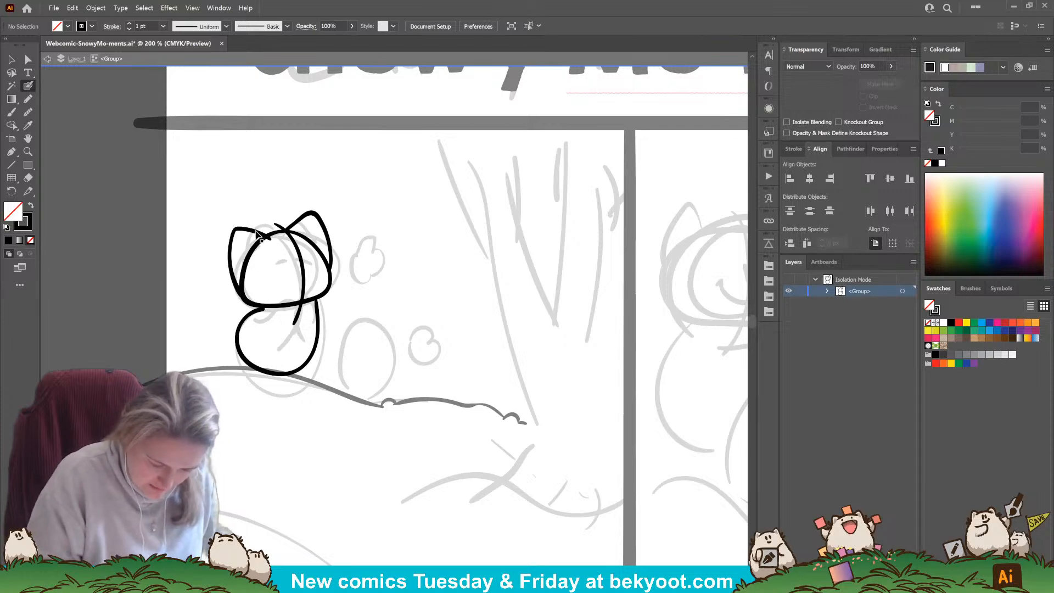
drag(255, 231, 258, 230)
ctrl+click(211, 306)
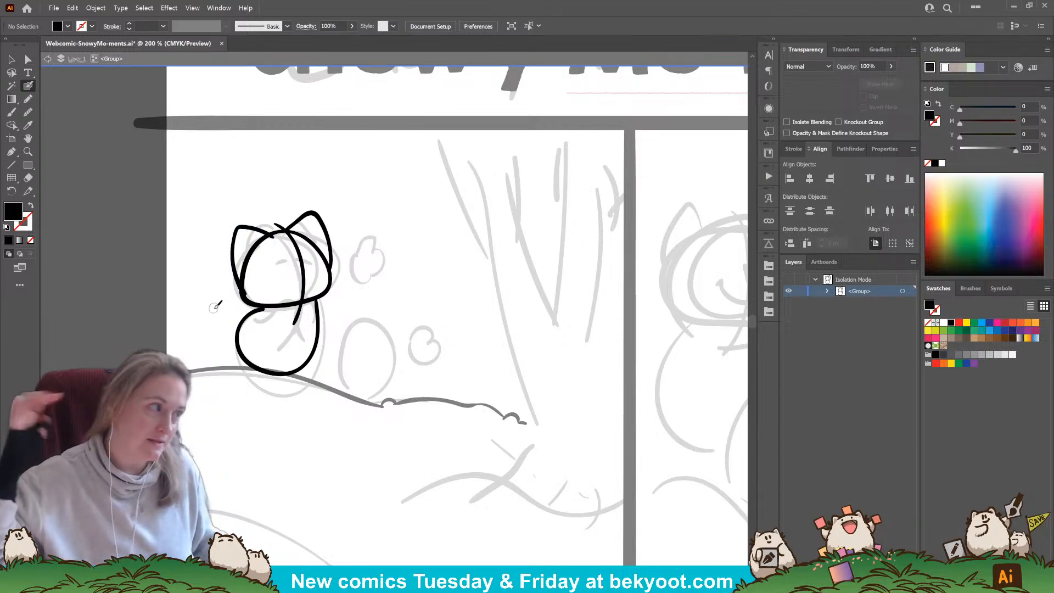
Step: Add an inner ear line, fur tufts on both cheeks and a second contour along the head's left side
drag(311, 214, 299, 234)
mouse_move(330, 269)
mouse_down()
mouse_move(336, 263)
mouse_move(342, 279)
mouse_up()
mouse_move(241, 293)
mouse_down()
mouse_move(237, 286)
mouse_move(232, 304)
mouse_up()
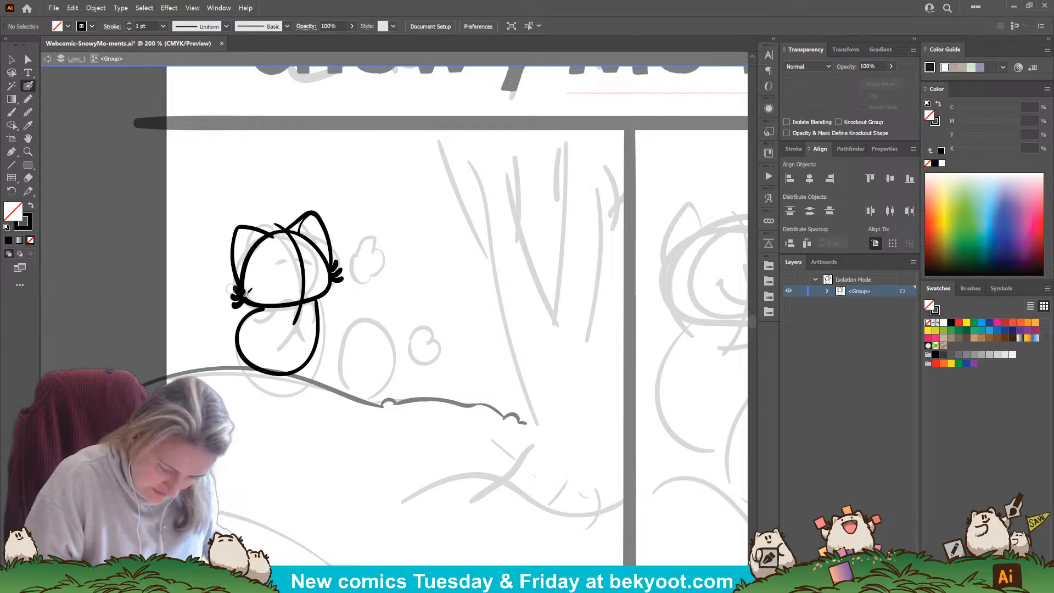
drag(236, 251, 245, 299)
drag(274, 233, 247, 285)
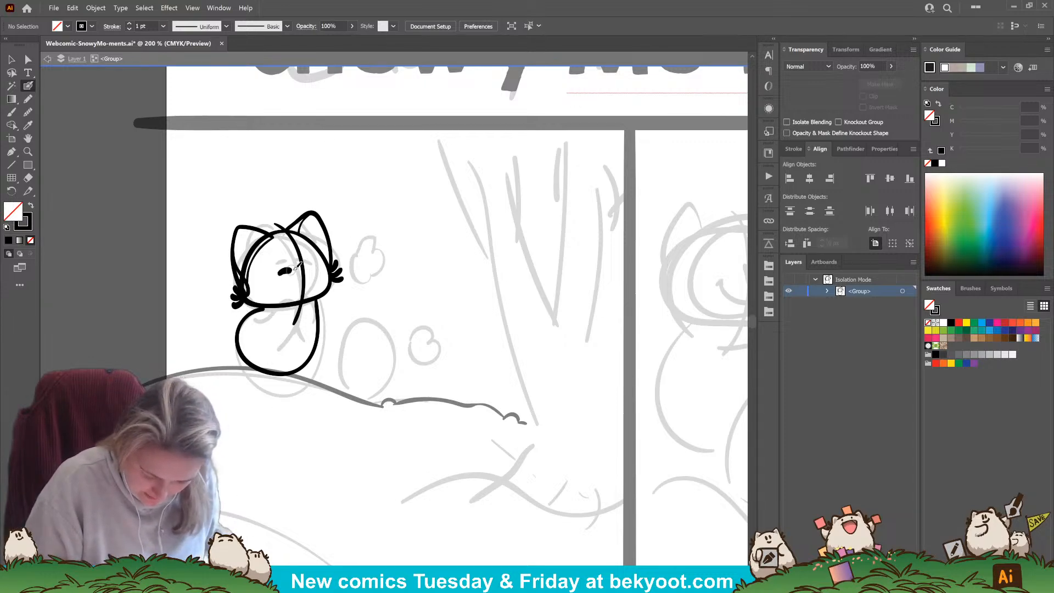
Step: Draw the character's two eyes as short, thick dashes on either side of the head's curved guide line
mouse_move(279, 272)
mouse_down()
mouse_move(317, 270)
mouse_move(324, 257)
mouse_up()
ctrl+shift+click(313, 268)
key(ctrl+shift+a)
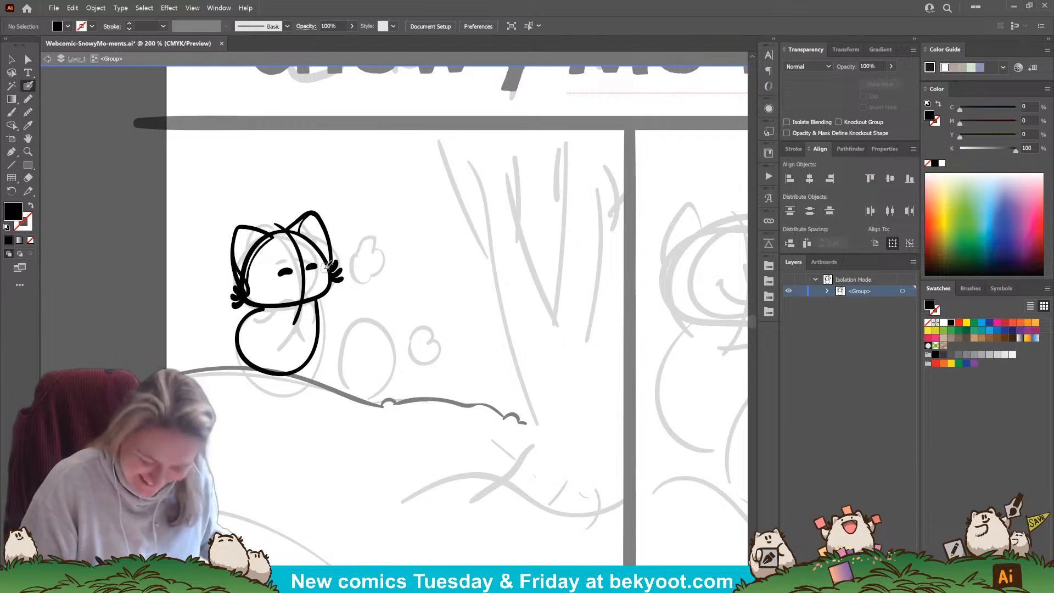
Step: Draw thick horizontal stripes on the forehead and a curved centre guide line down the body
mouse_move(282, 259)
mouse_down()
mouse_move(320, 248)
mouse_move(294, 241)
mouse_move(308, 245)
mouse_up()
ctrl+click(300, 252)
ctrl+click(345, 230)
key(shift+x)
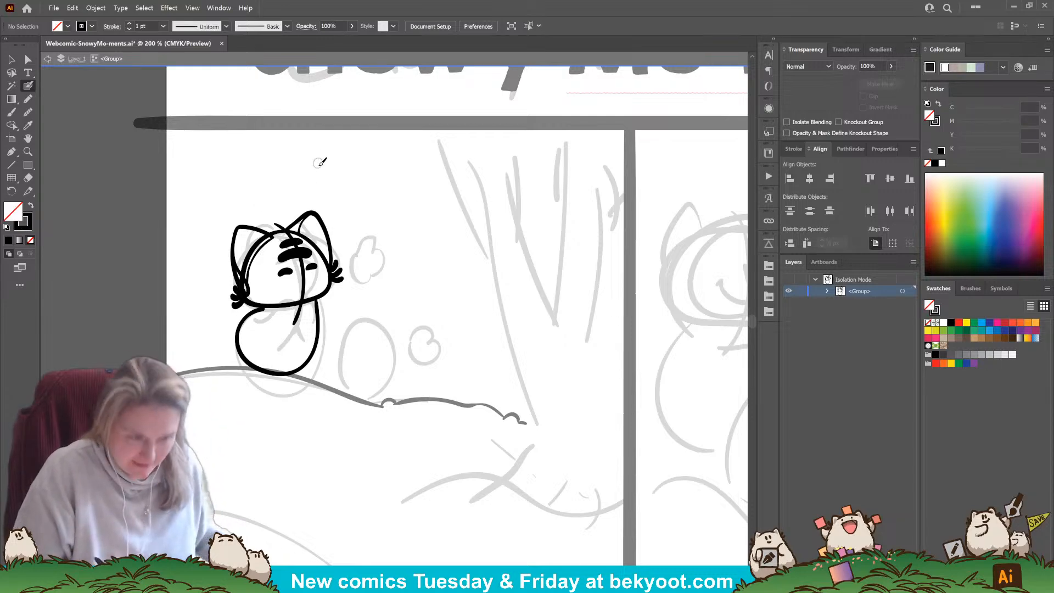
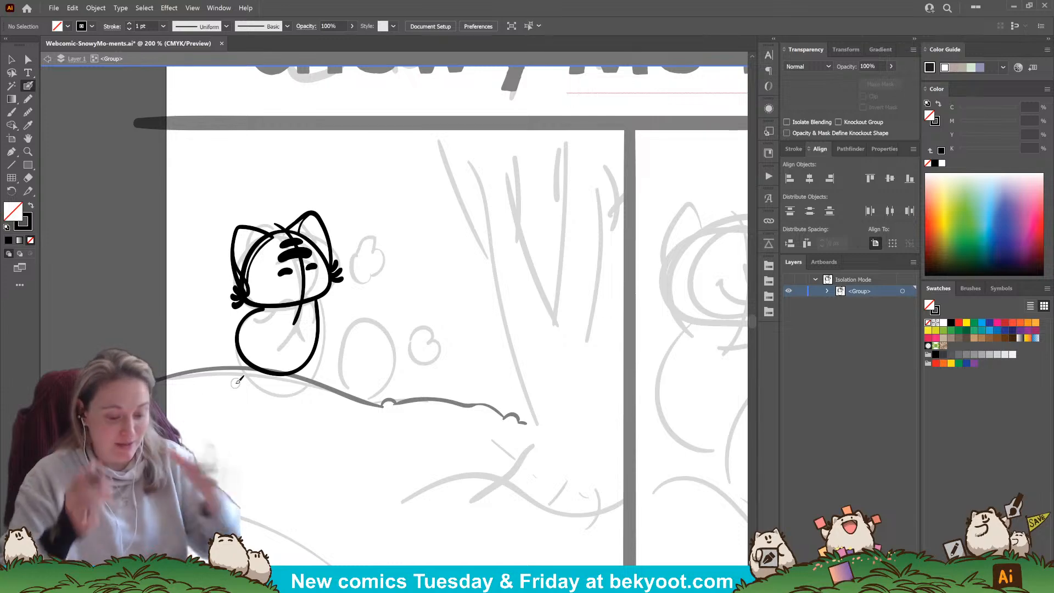
drag(300, 307, 287, 372)
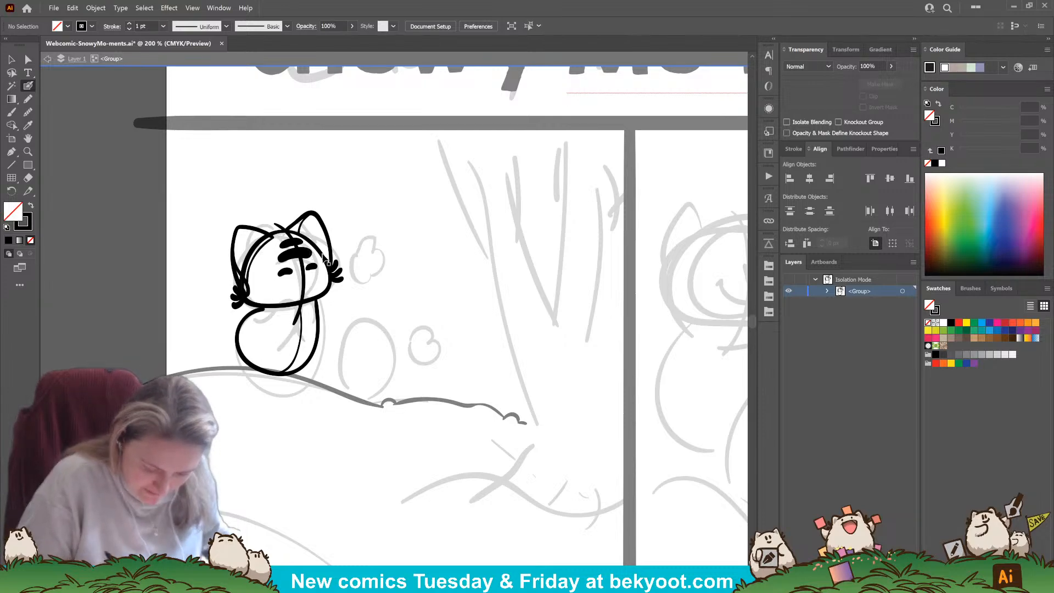
Step: Try to reshape the lower forehead stripe by redrawing its edge and moving an anchor point
click(12, 58)
click(296, 255)
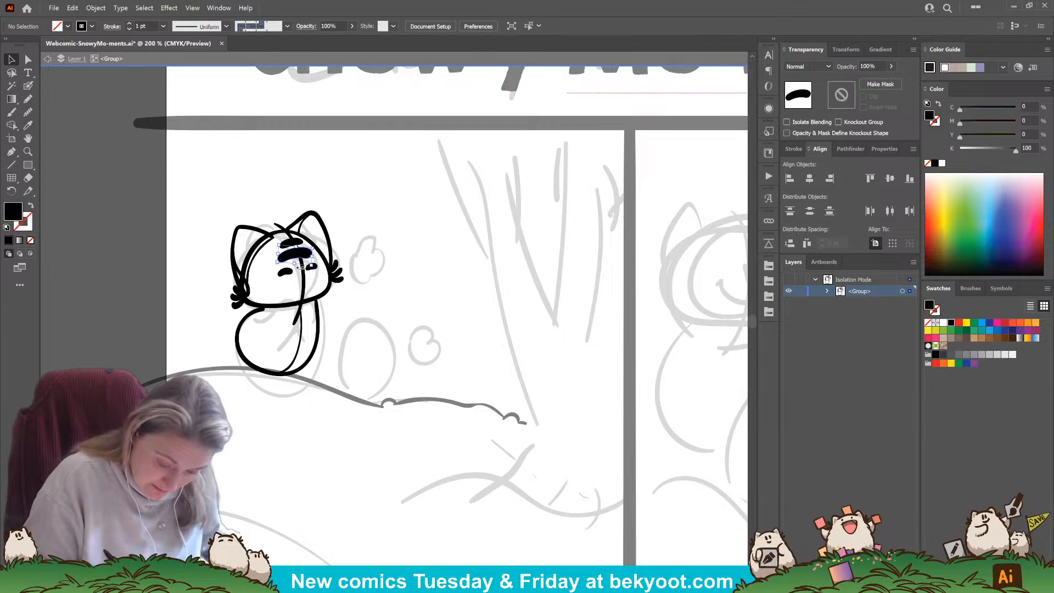
key(a)
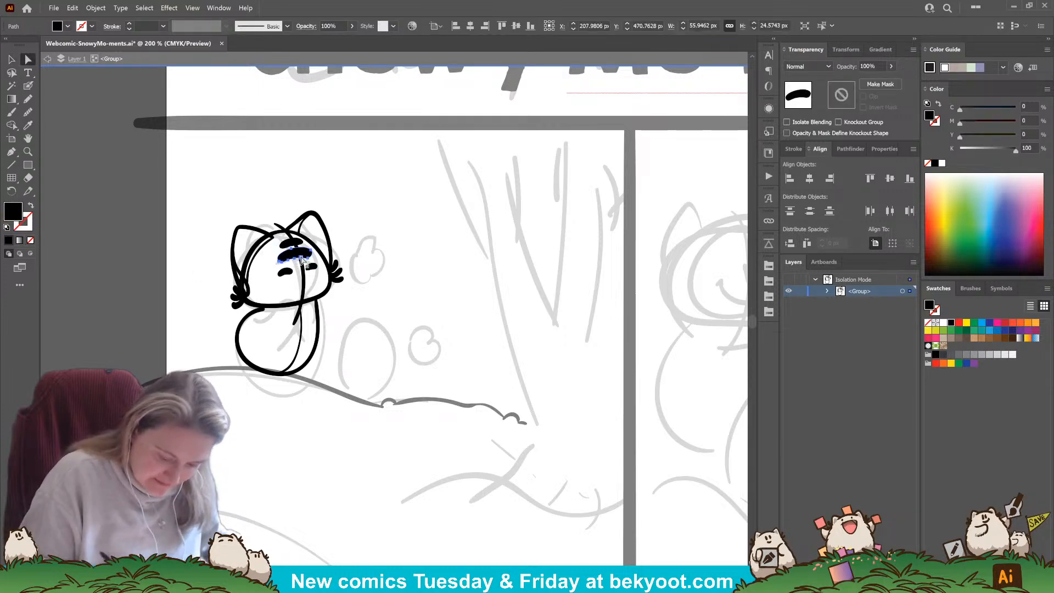
click(29, 112)
drag(291, 259, 311, 255)
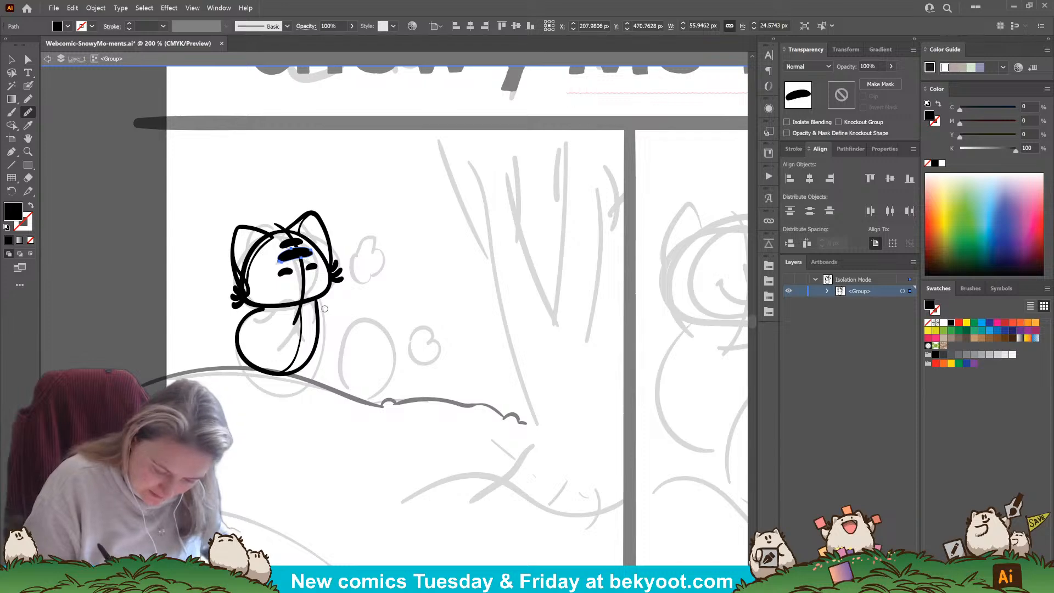
click(28, 58)
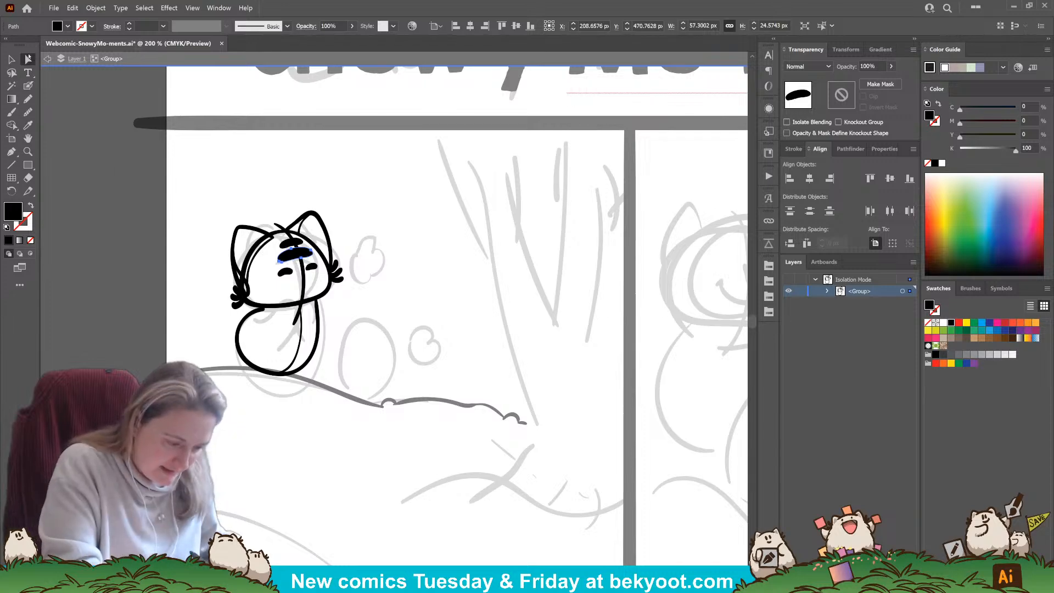
click(301, 259)
drag(301, 257, 299, 255)
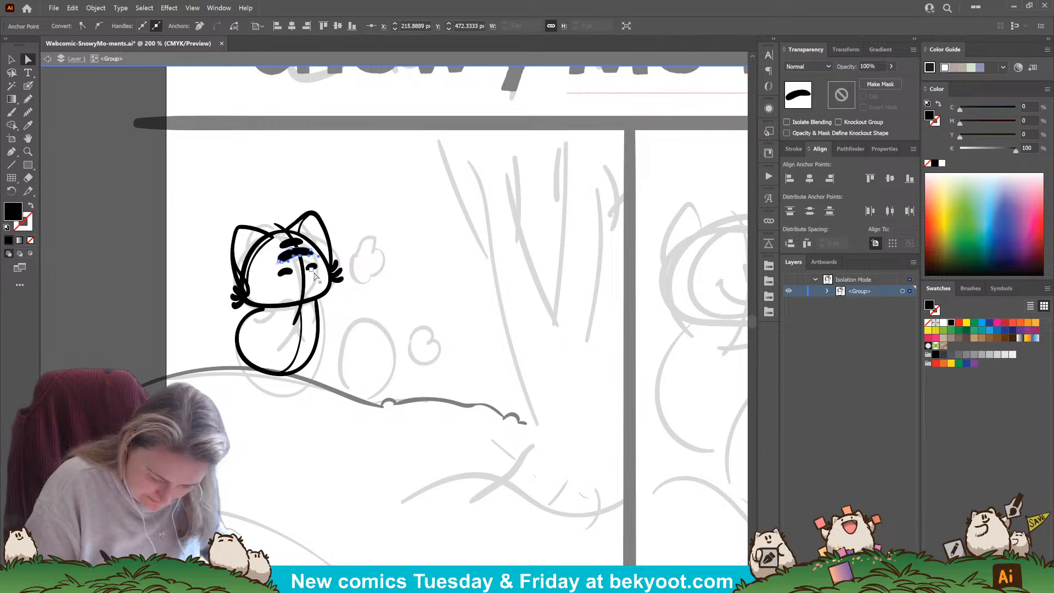
key(ctrl+z)
click(337, 235)
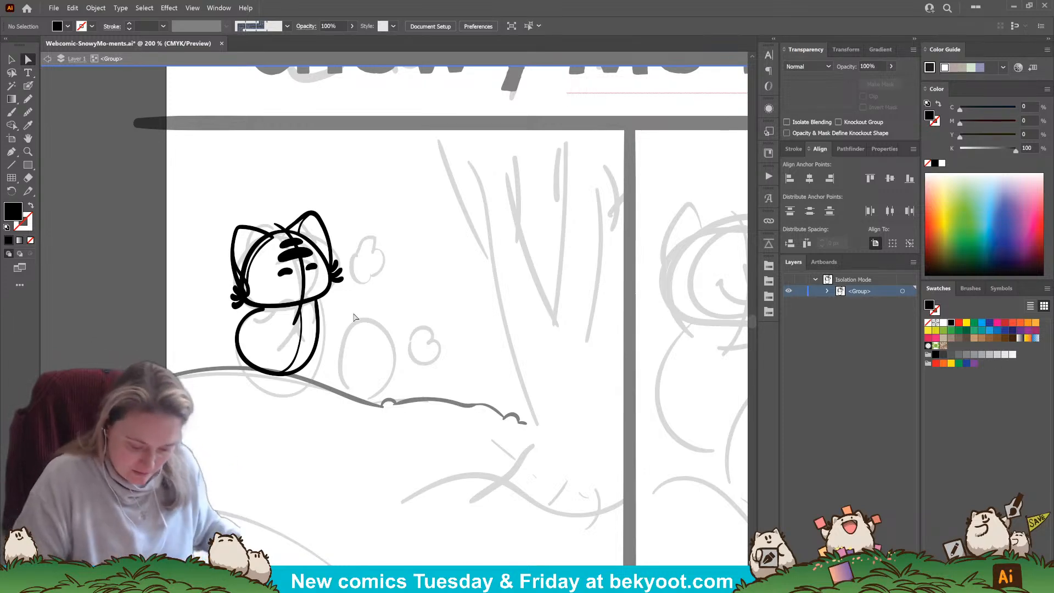
Step: Draw the character's raised arms with both paws held together in front of the mouth
click(17, 60)
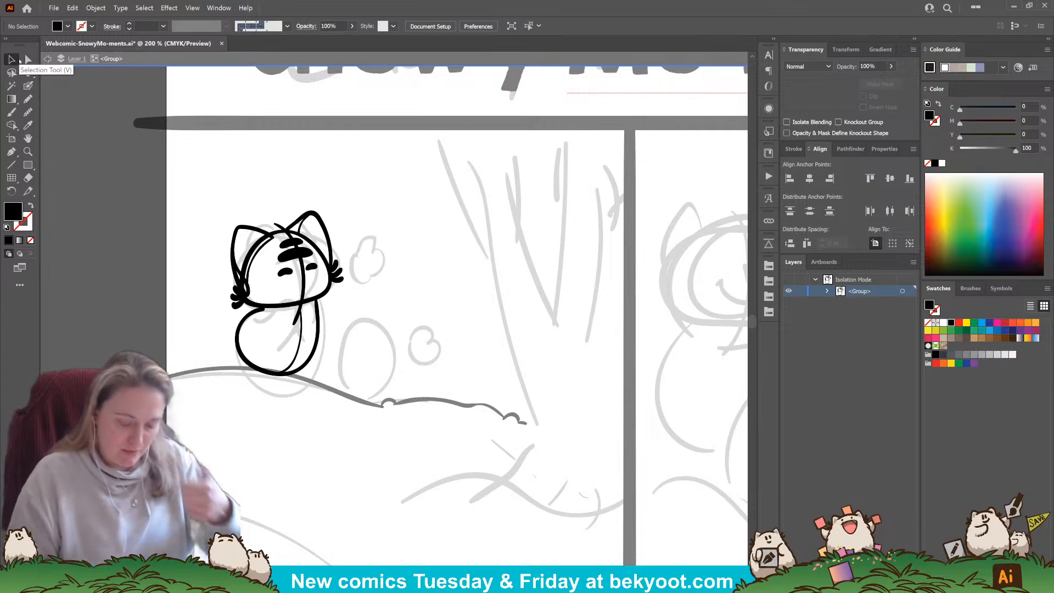
click(28, 85)
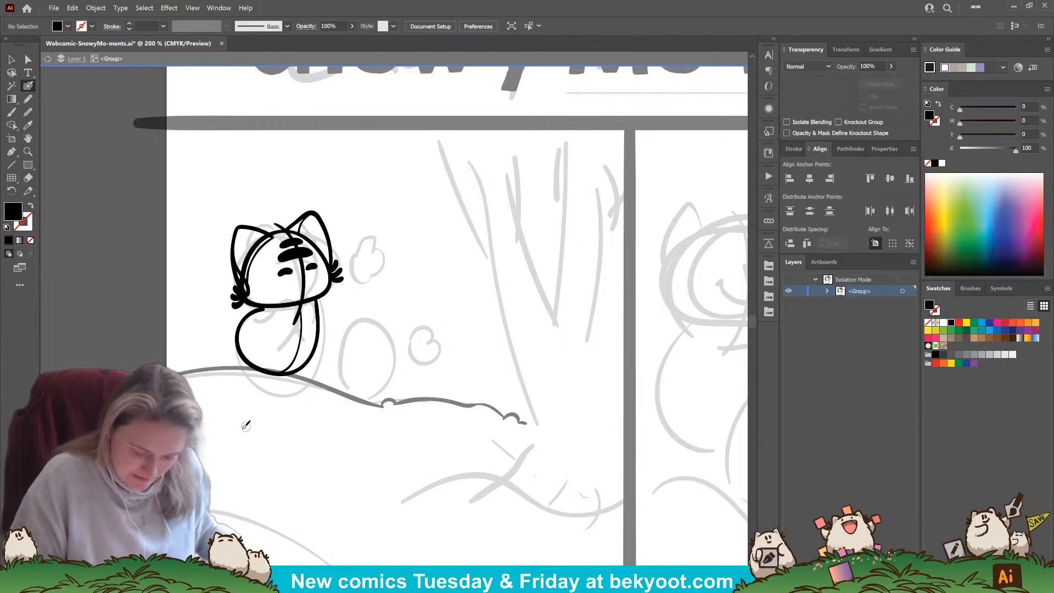
mouse_move(268, 311)
mouse_down()
mouse_move(301, 287)
mouse_move(312, 309)
mouse_move(305, 327)
mouse_move(283, 339)
mouse_move(271, 311)
mouse_move(309, 282)
mouse_move(313, 315)
mouse_move(271, 336)
mouse_up()
key(ctrl+z)
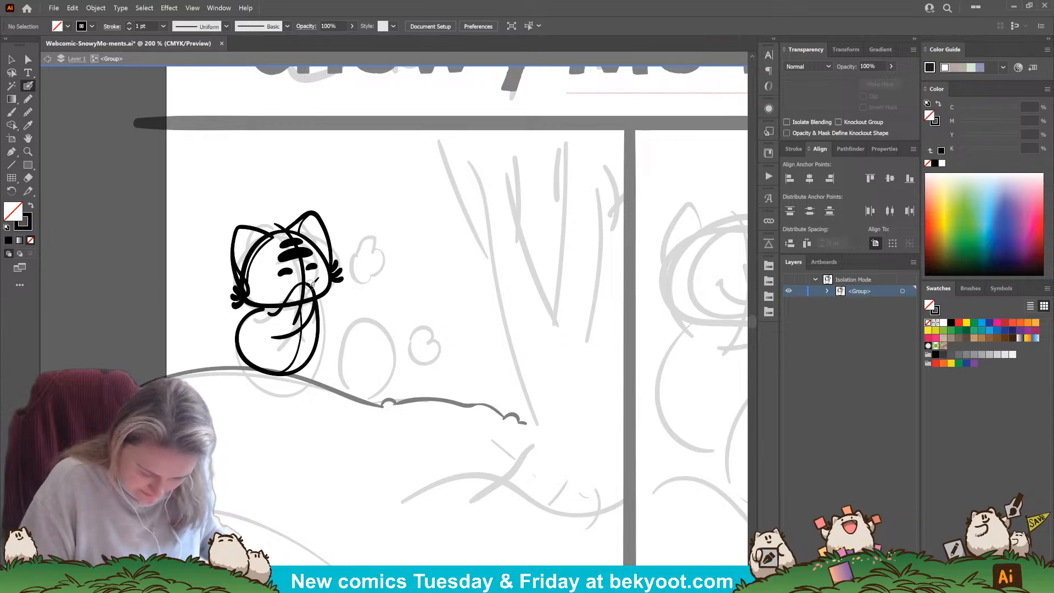
mouse_move(311, 281)
mouse_down()
mouse_move(332, 300)
mouse_move(320, 332)
mouse_move(313, 307)
mouse_up()
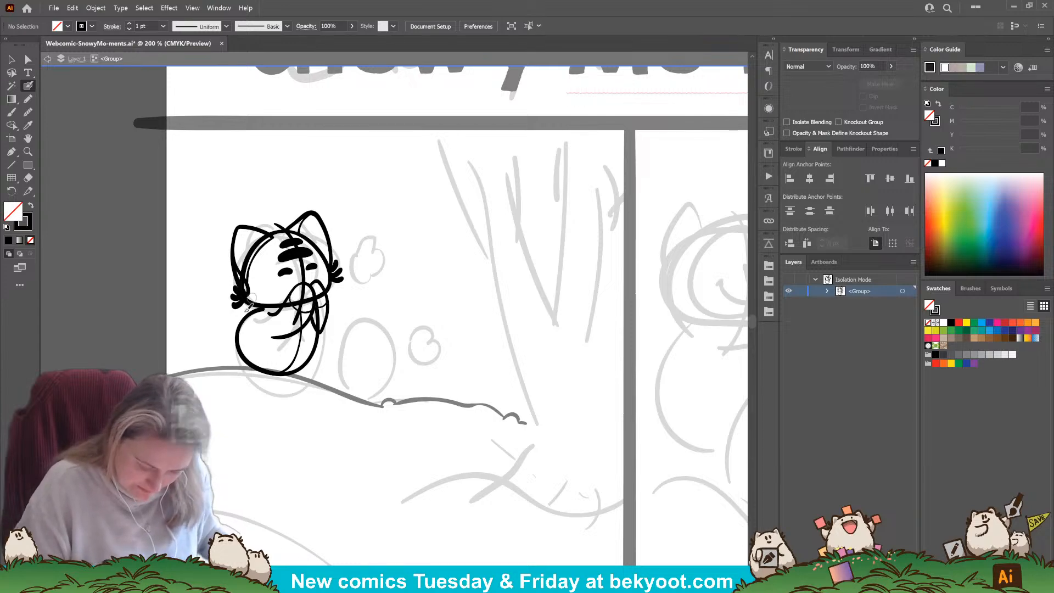
Step: Ink the body's lower edge and a cape with a fluffy collar draped around the body
mouse_move(307, 363)
mouse_down()
mouse_move(296, 379)
mouse_move(275, 377)
mouse_move(250, 346)
mouse_move(242, 353)
mouse_move(270, 374)
mouse_move(313, 372)
mouse_up()
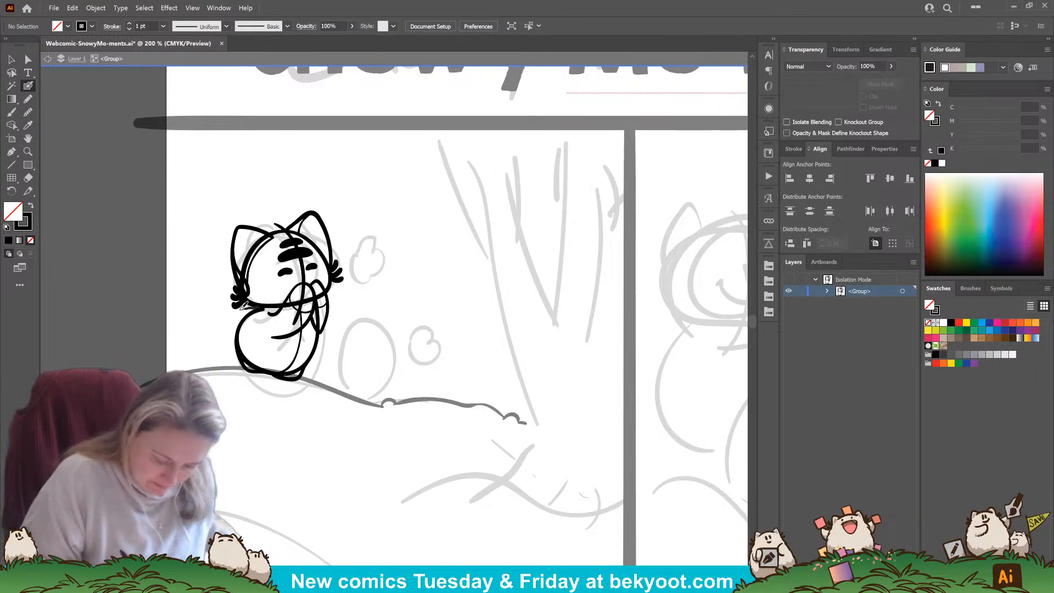
mouse_move(251, 317)
mouse_down()
mouse_move(276, 309)
mouse_move(259, 344)
mouse_move(232, 345)
mouse_move(247, 314)
mouse_move(228, 349)
mouse_move(245, 358)
mouse_move(272, 354)
mouse_move(272, 313)
mouse_move(329, 353)
mouse_up()
key(ctrl+z)
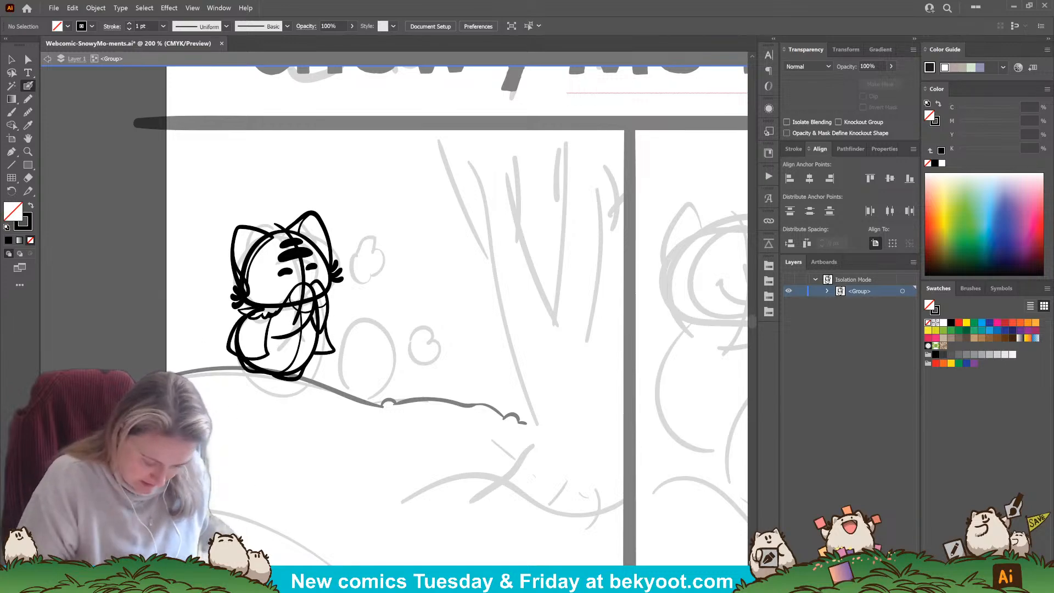
Step: Draw a thick tail curling out from the character's back and finish it with a solid black tip
mouse_move(235, 336)
mouse_down()
mouse_move(221, 329)
mouse_move(213, 350)
mouse_move(224, 352)
mouse_up()
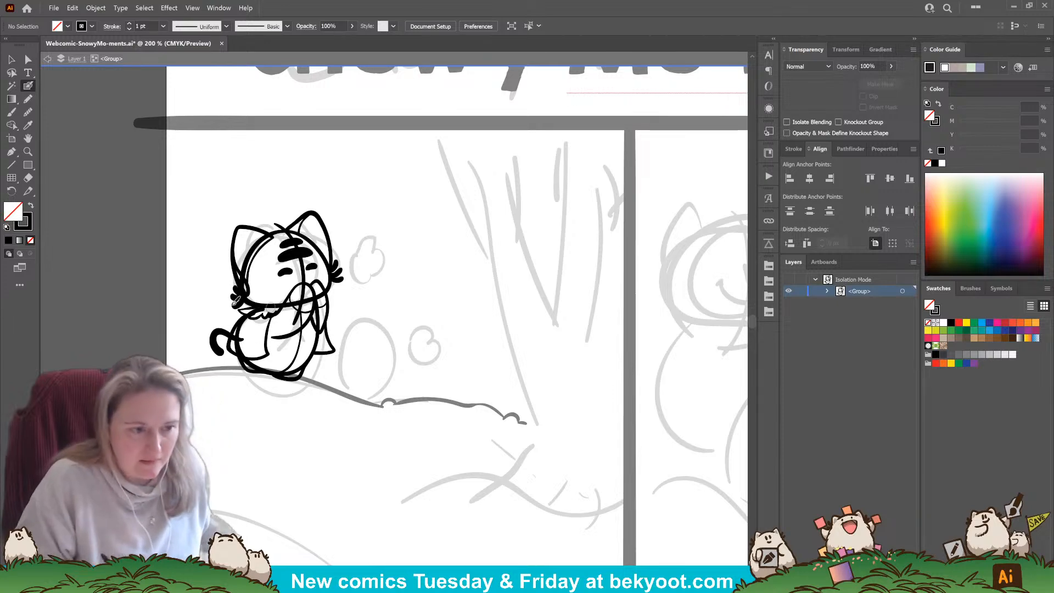
key(ctrl+z)
mouse_move(246, 340)
mouse_down()
mouse_move(221, 332)
mouse_move(212, 341)
mouse_up()
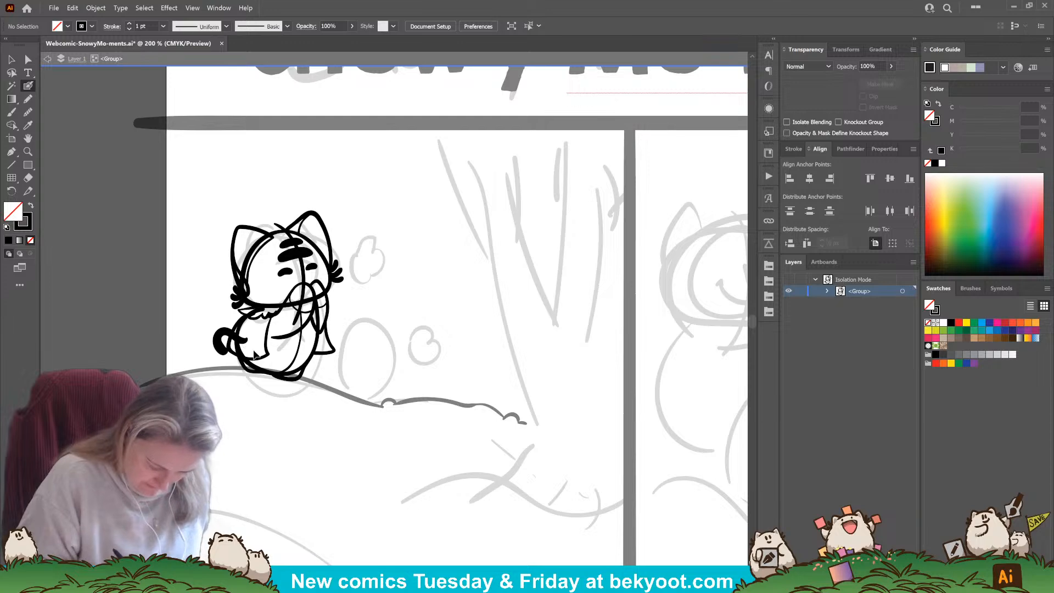
key(shift+x)
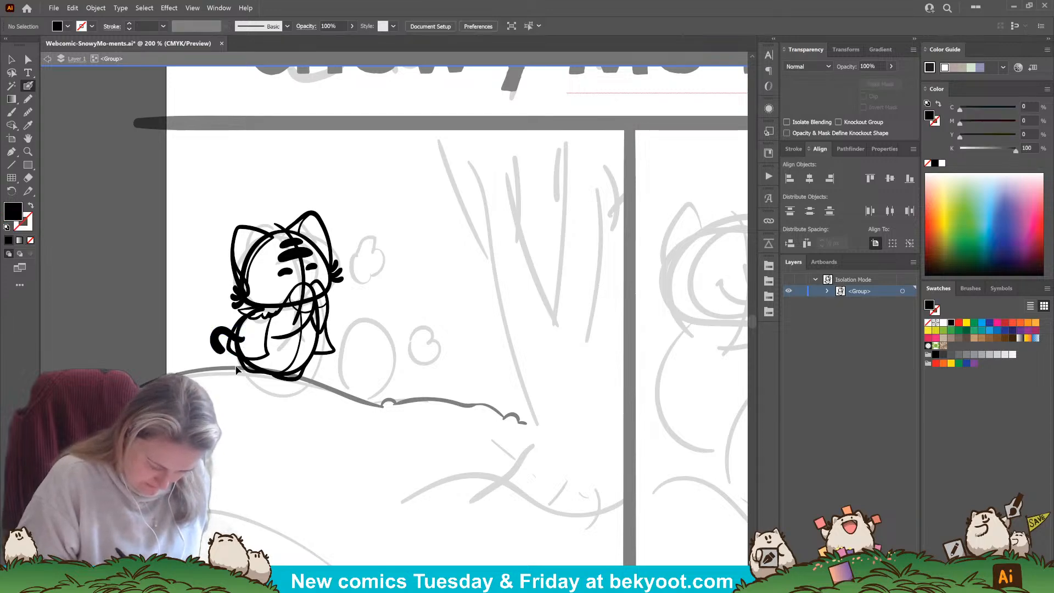
mouse_move(260, 346)
mouse_down()
mouse_move(266, 334)
mouse_move(268, 350)
mouse_move(255, 345)
mouse_move(263, 342)
mouse_move(228, 361)
mouse_up()
key(shift+x)
key(shift+x)
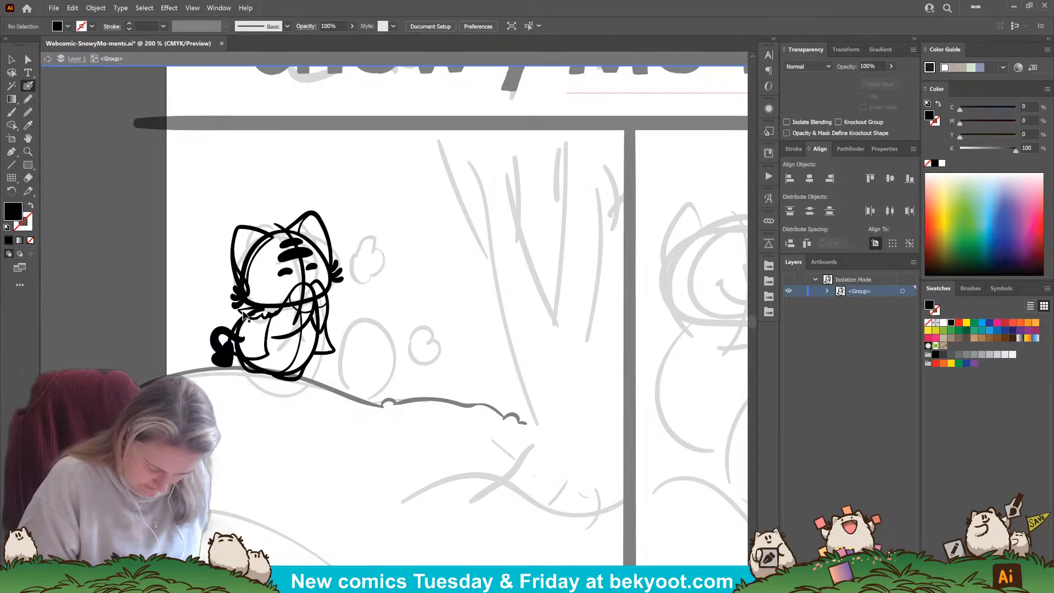
Step: Redraw the body outline so its upper left part no longer runs through the cape
drag(401, 309, 411, 330)
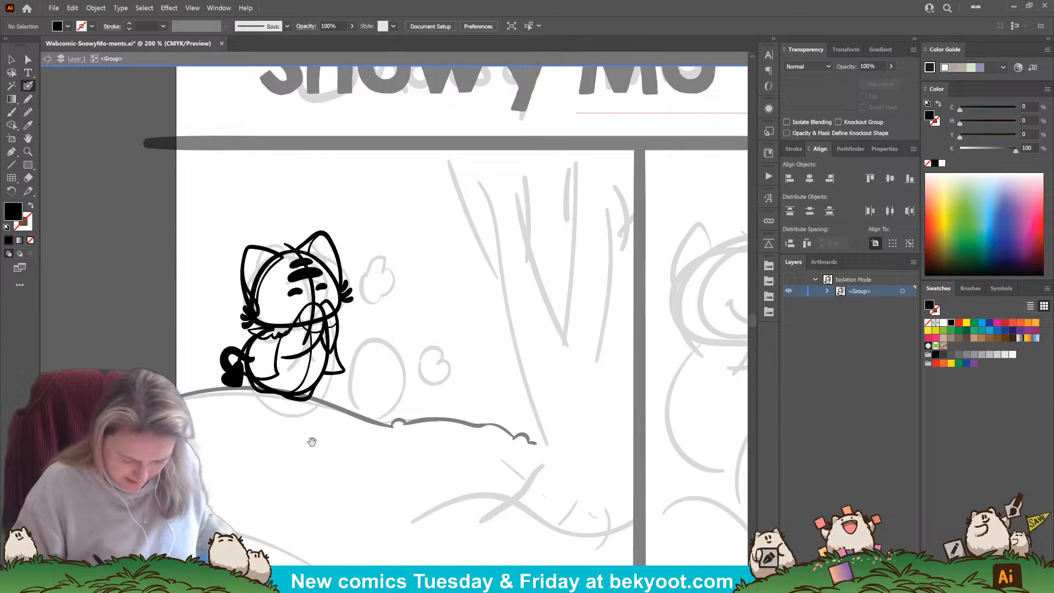
drag(311, 441, 311, 439)
ctrl+click(225, 360)
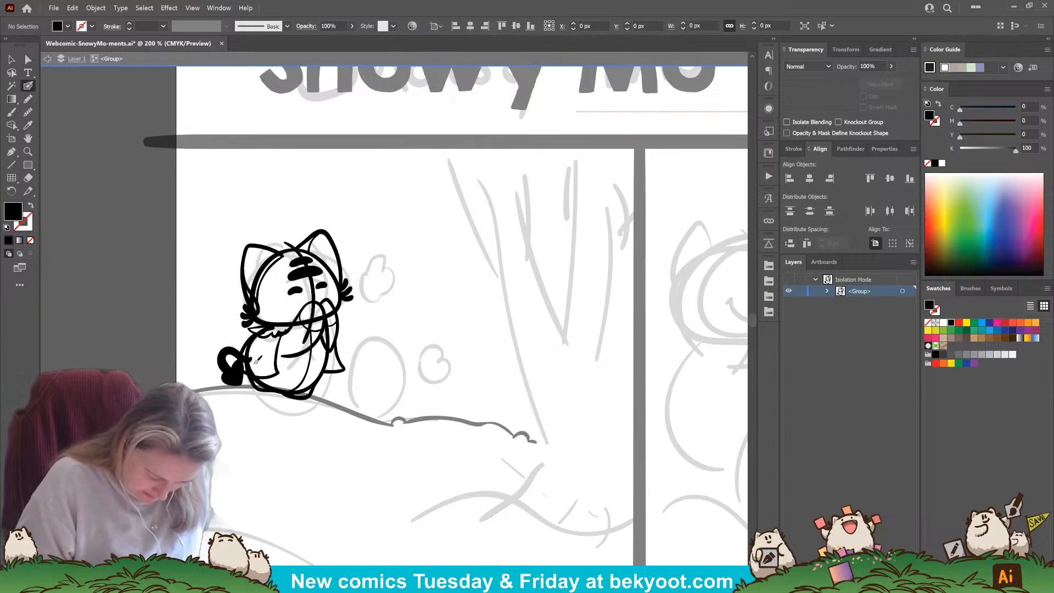
ctrl+click(272, 438)
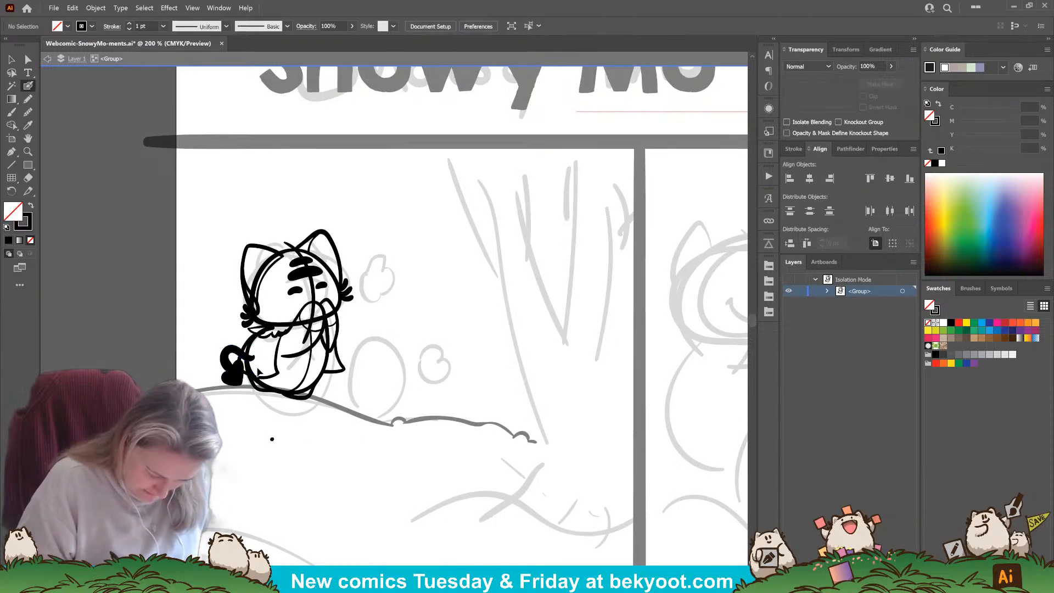
ctrl+click(248, 372)
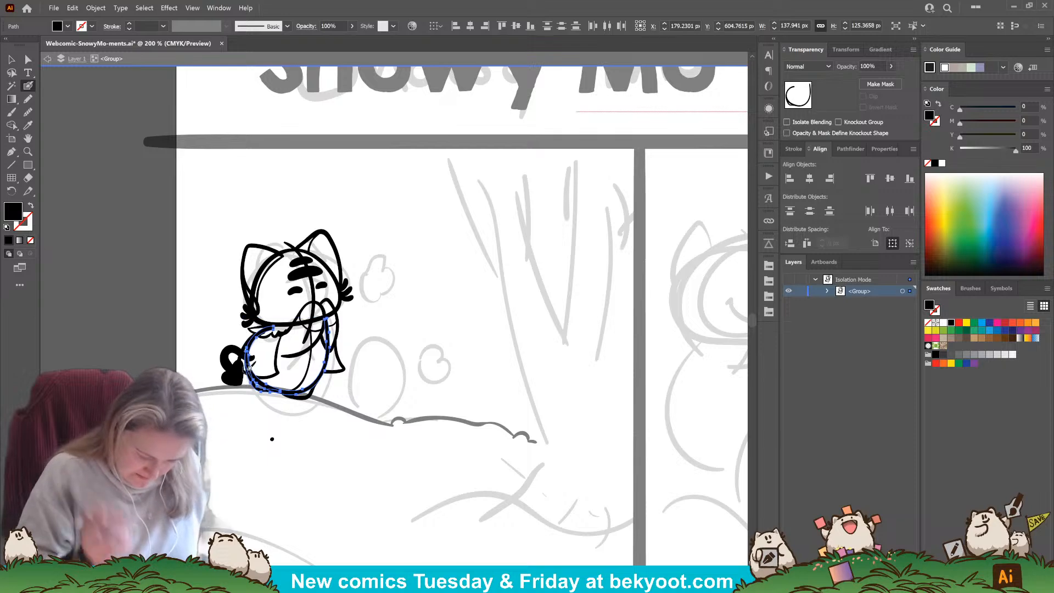
mouse_move(274, 331)
mouse_down()
mouse_move(249, 359)
mouse_move(260, 370)
mouse_up()
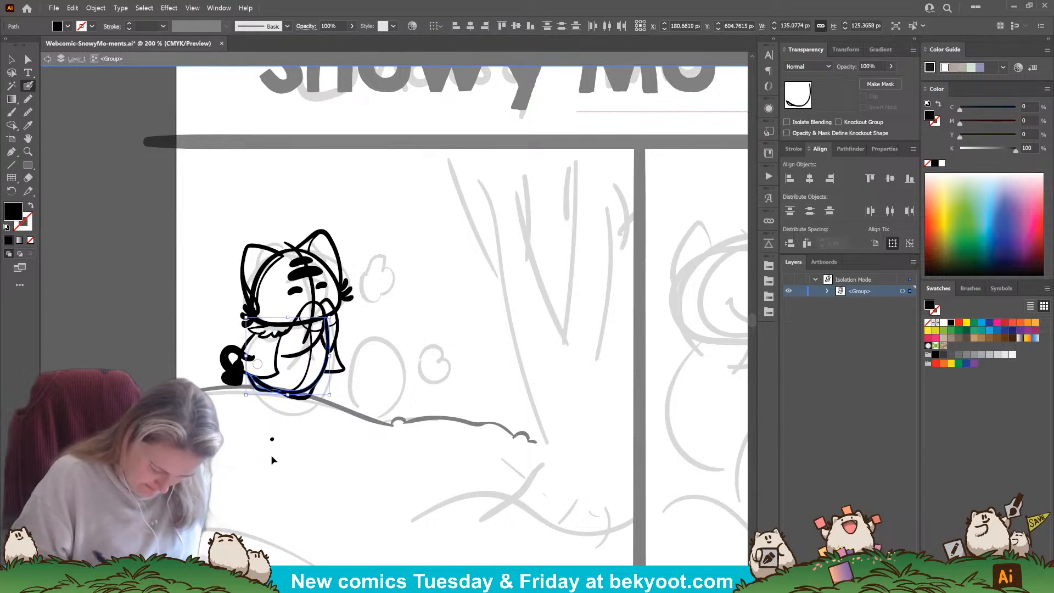
ctrl+click(299, 475)
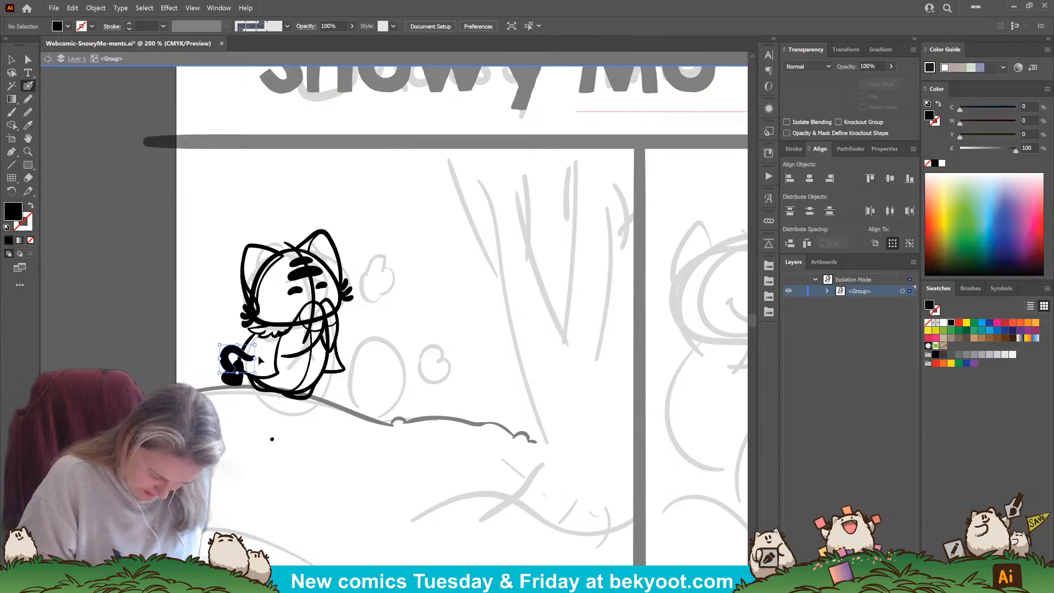
Step: Trim the tail's base where it overlaps the cape and delete the centre guide lines on the head and body
ctrl+click(234, 358)
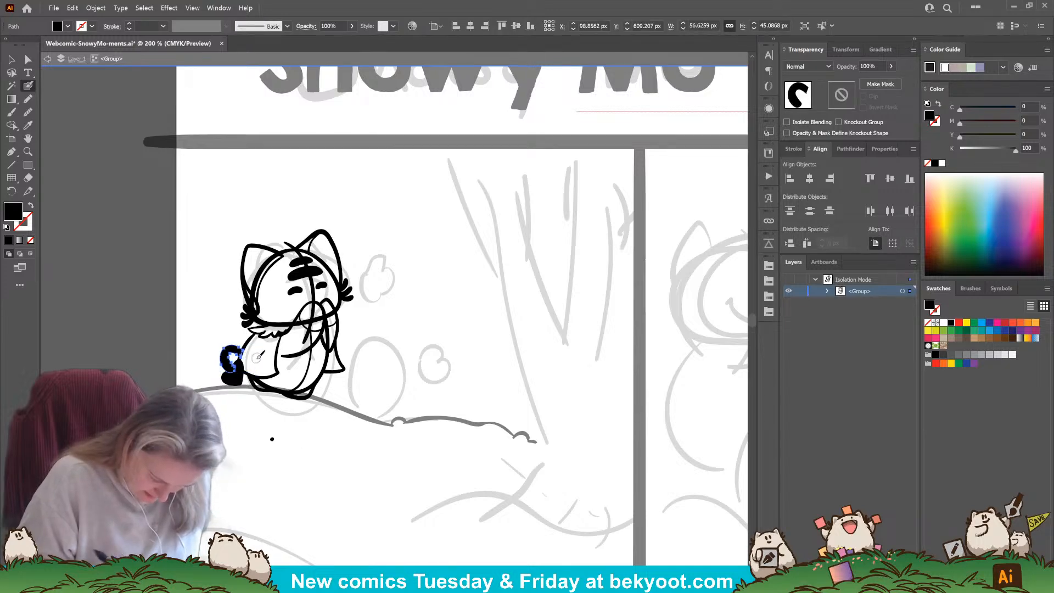
ctrl+click(319, 458)
ctrl+click(311, 335)
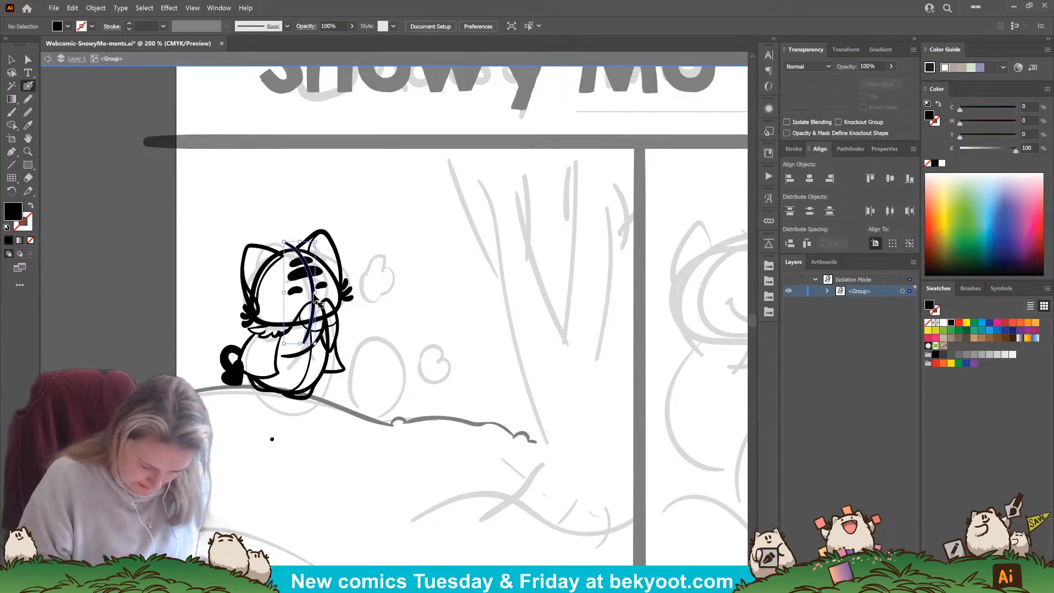
ctrl+click(355, 336)
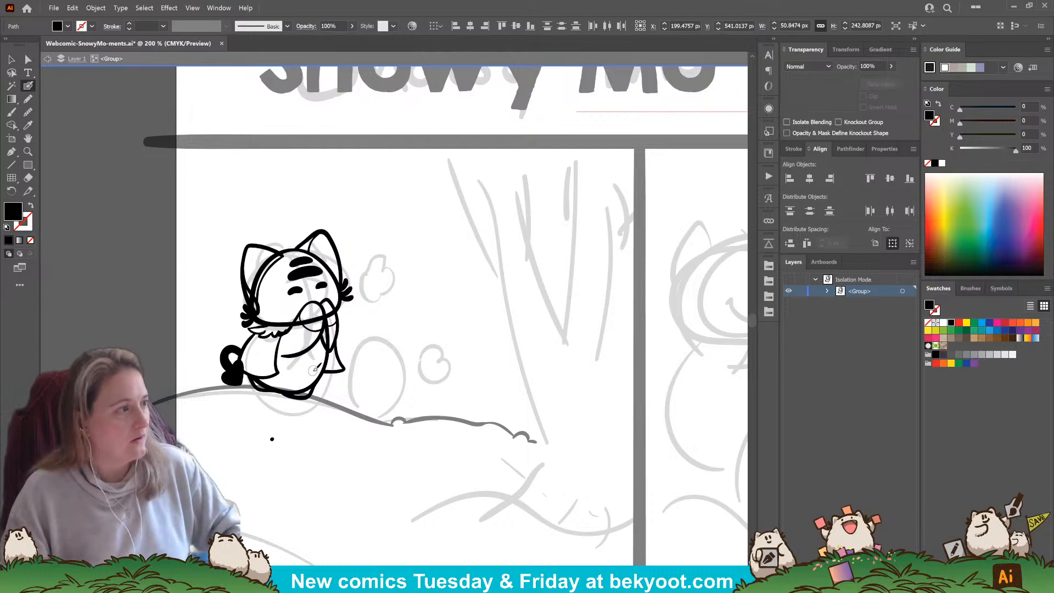
Step: Trim the head outline where it crosses the raised paws and the body outline where it overlaps the cape
ctrl+click(315, 317)
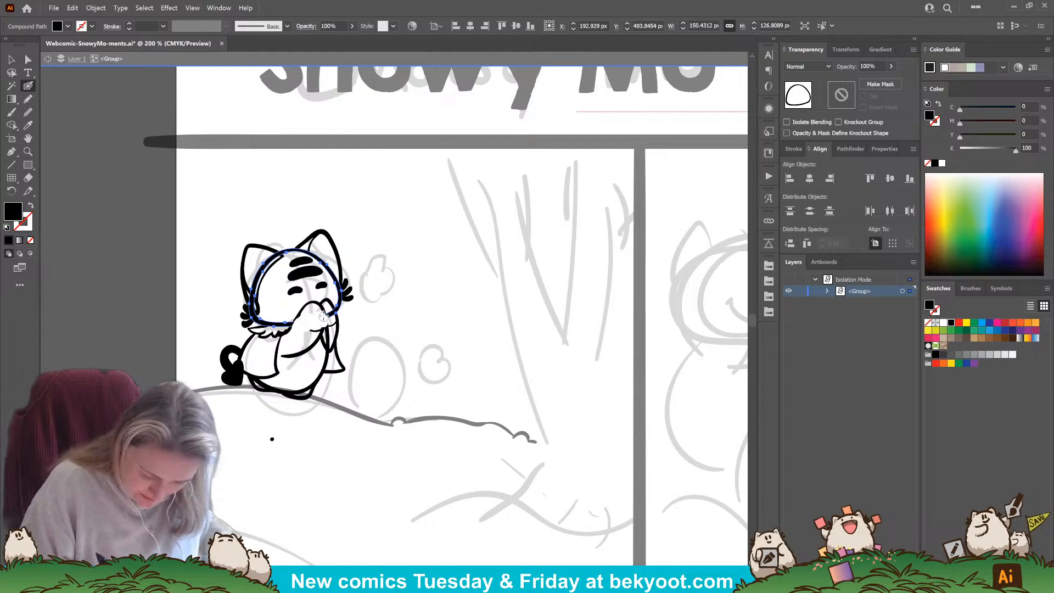
ctrl+click(371, 324)
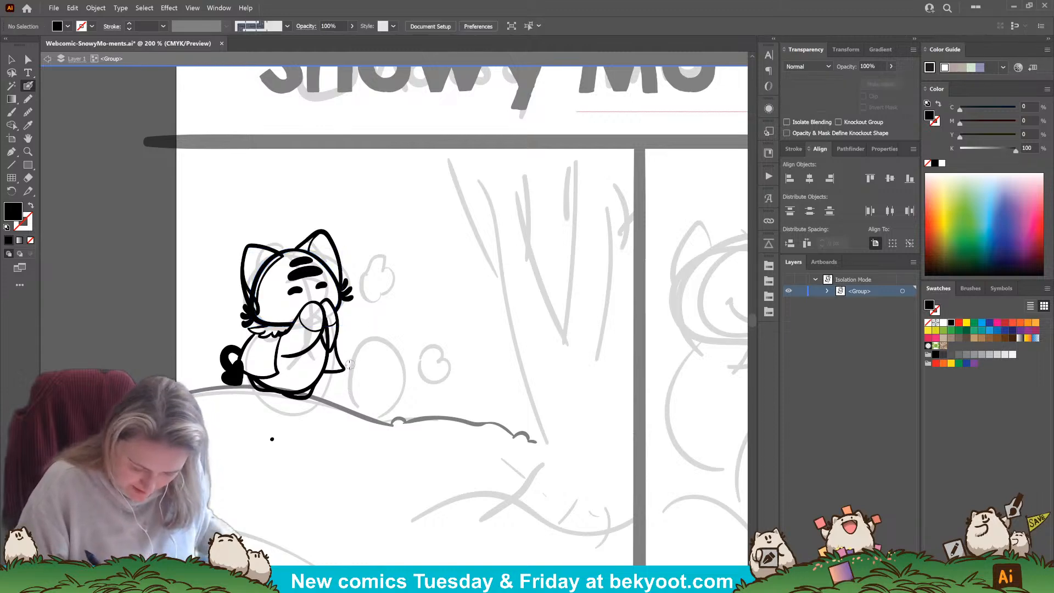
ctrl+click(332, 349)
drag(326, 315, 331, 347)
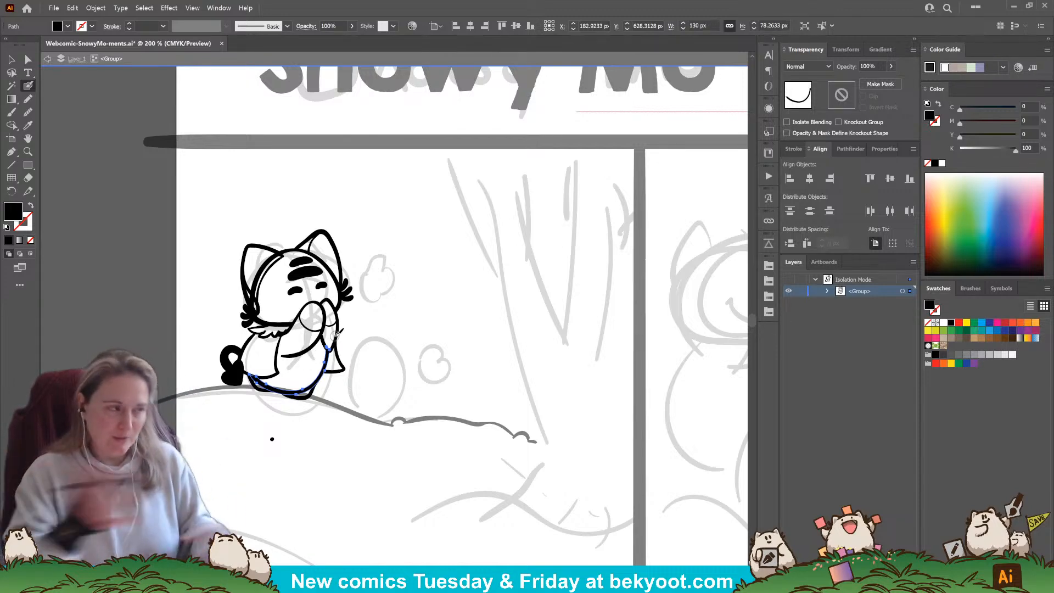
key(ctrl)
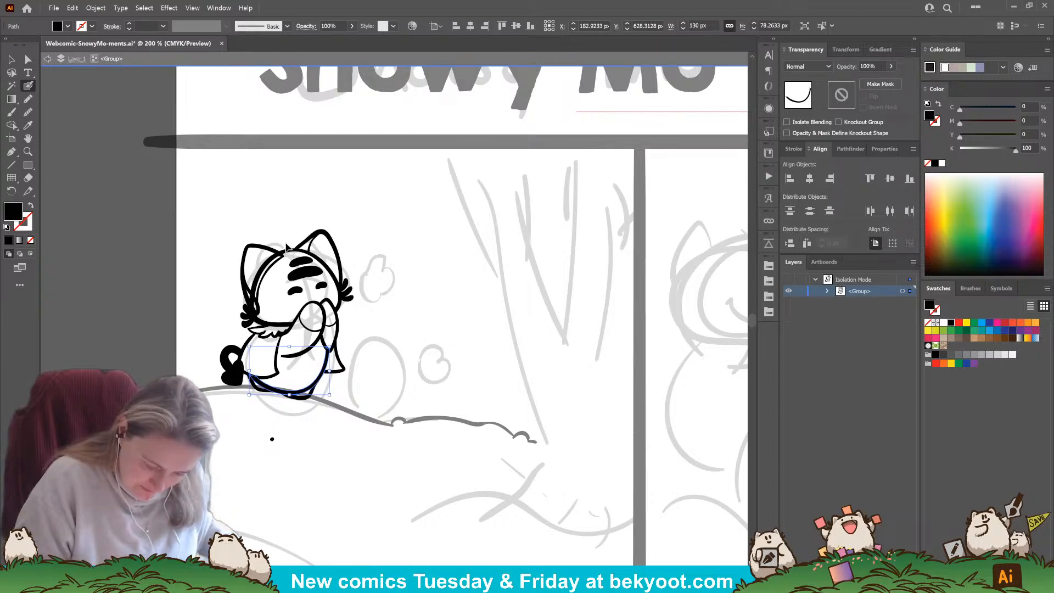
Step: Erase the doubled stretch of head outline beside the tail-side ear and delete the stray dot below the hill
ctrl+click(288, 250)
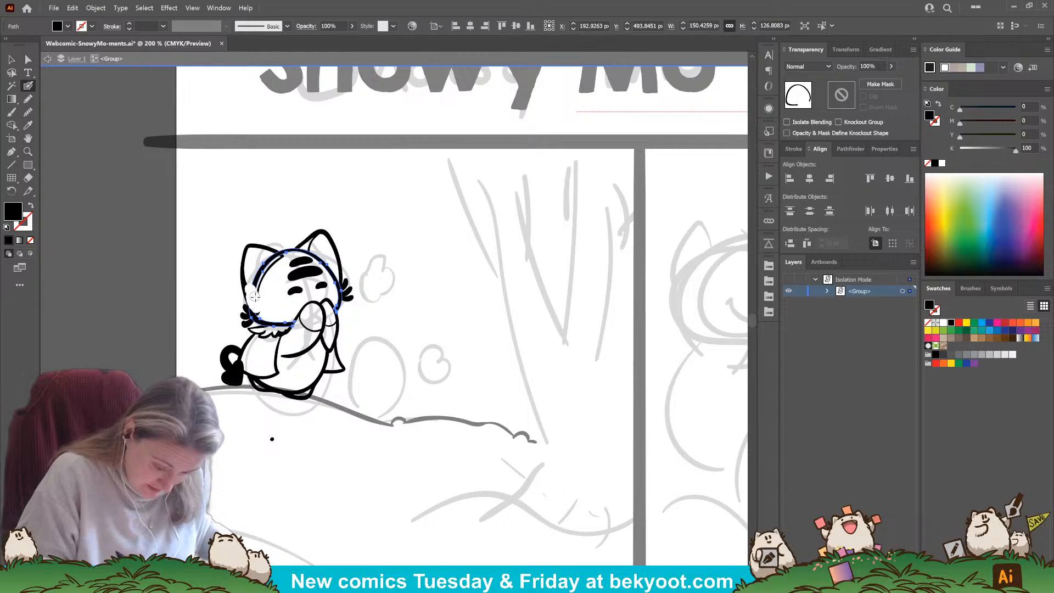
drag(273, 258, 274, 257)
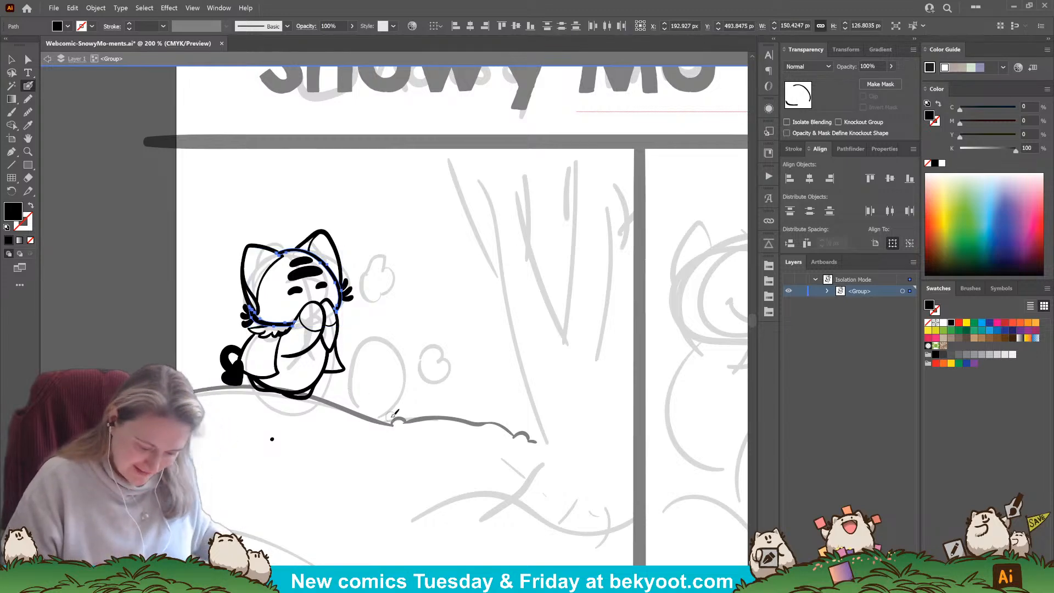
ctrl+click(424, 283)
drag(337, 486, 365, 417)
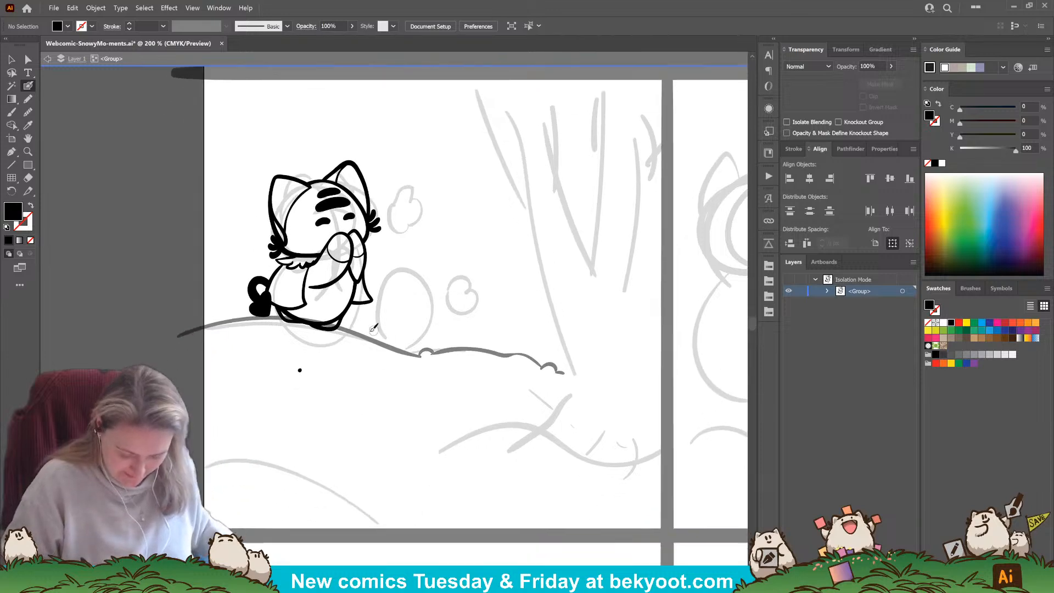
ctrl+click(299, 370)
key(Delete)
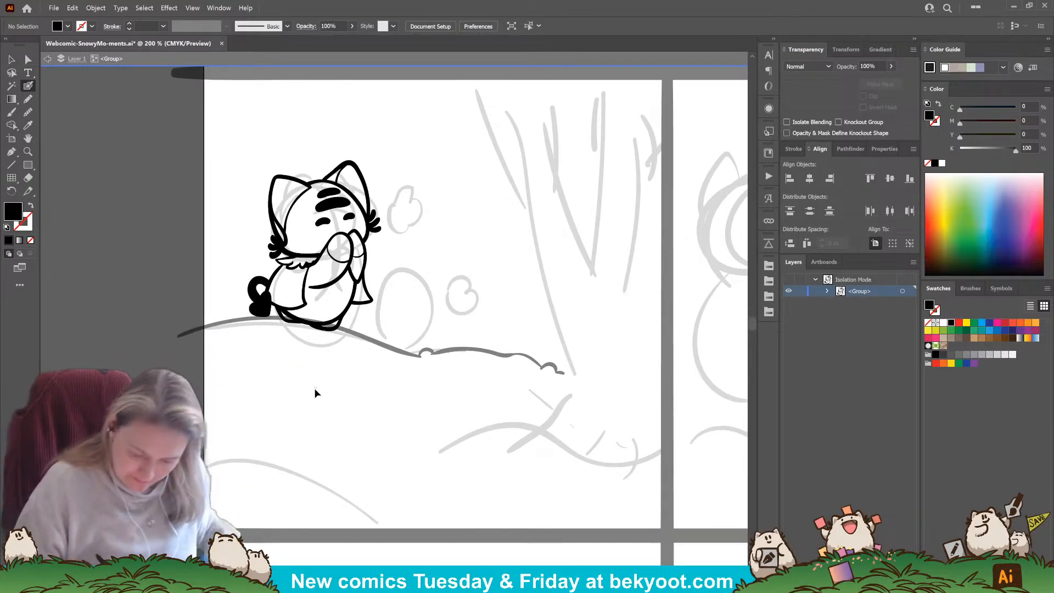
Step: Exit the isolated group and group the inked character together with the snowy hill line
click(11, 61)
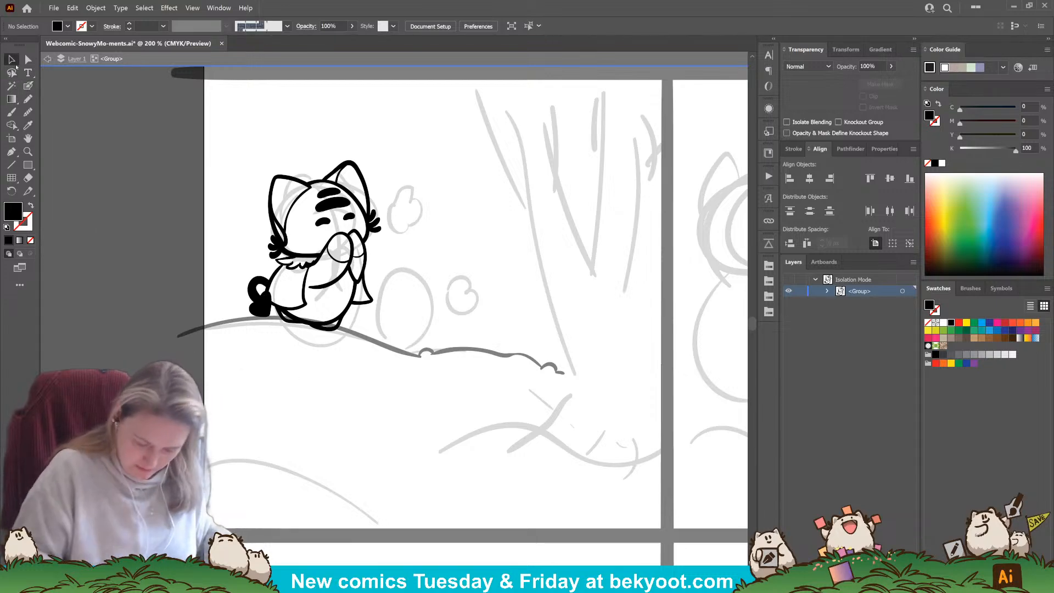
double_click(117, 189)
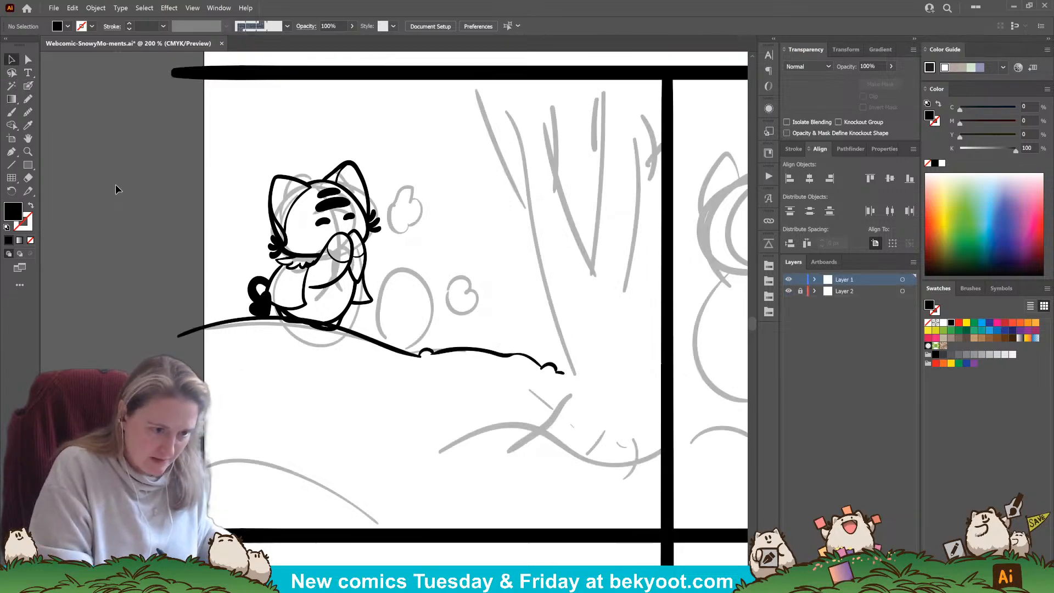
drag(160, 200, 577, 422)
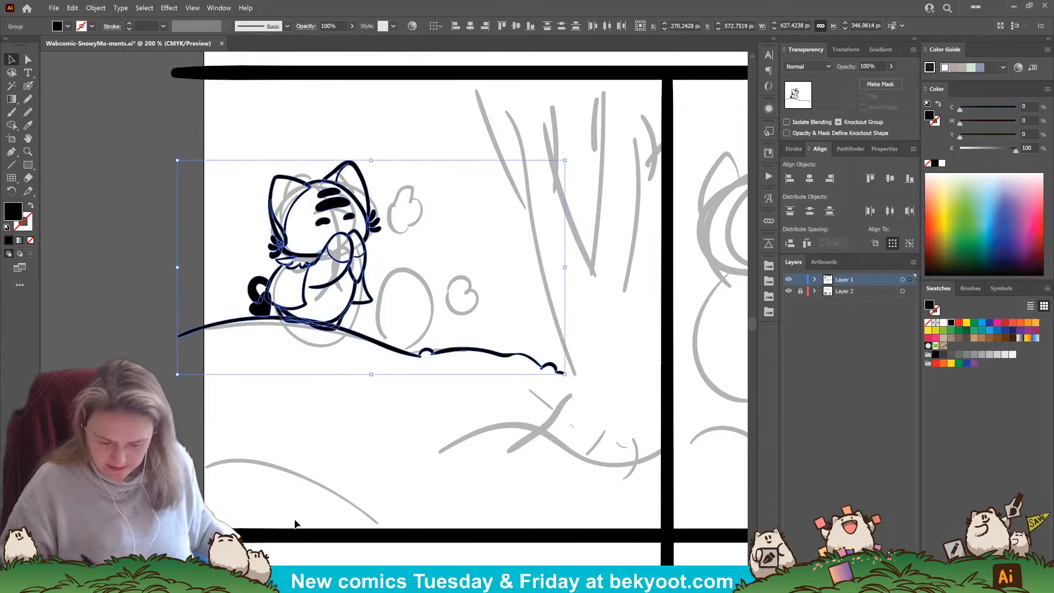
key(ctrl+g)
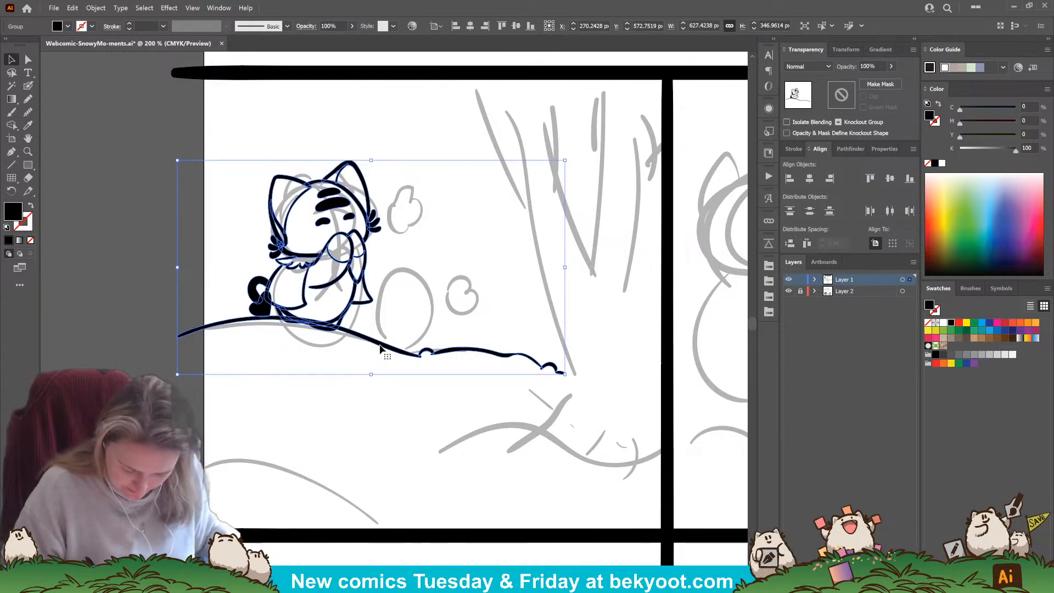
Step: Isolate the character-and-hill group and ink the small creature's ears, eyes and smiling mouth over its sketch
double_click(379, 346)
click(349, 300)
key(shift+b)
key(ctrl+shift+a)
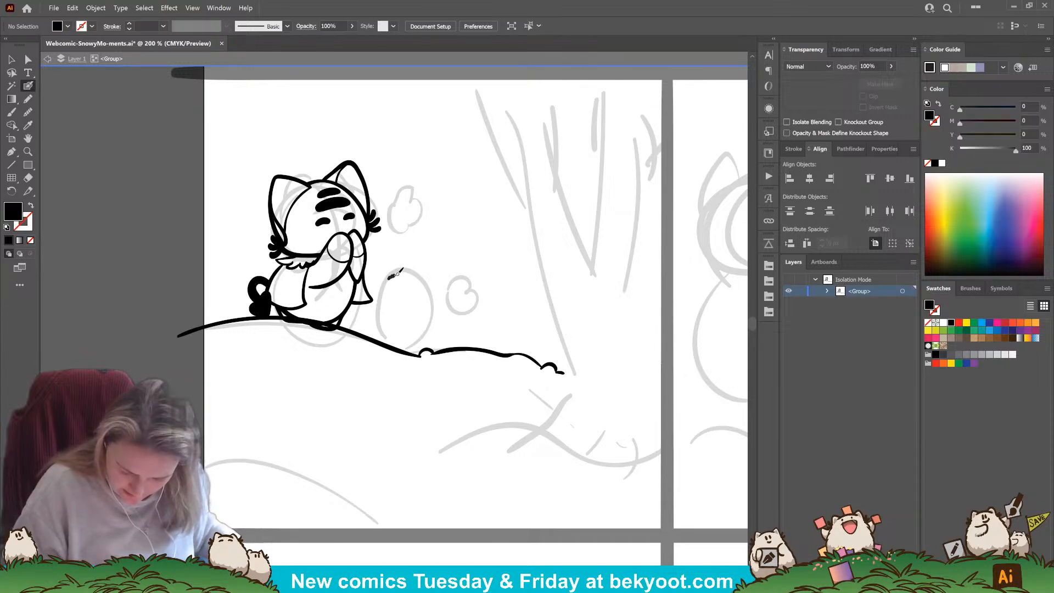
key(shift+x)
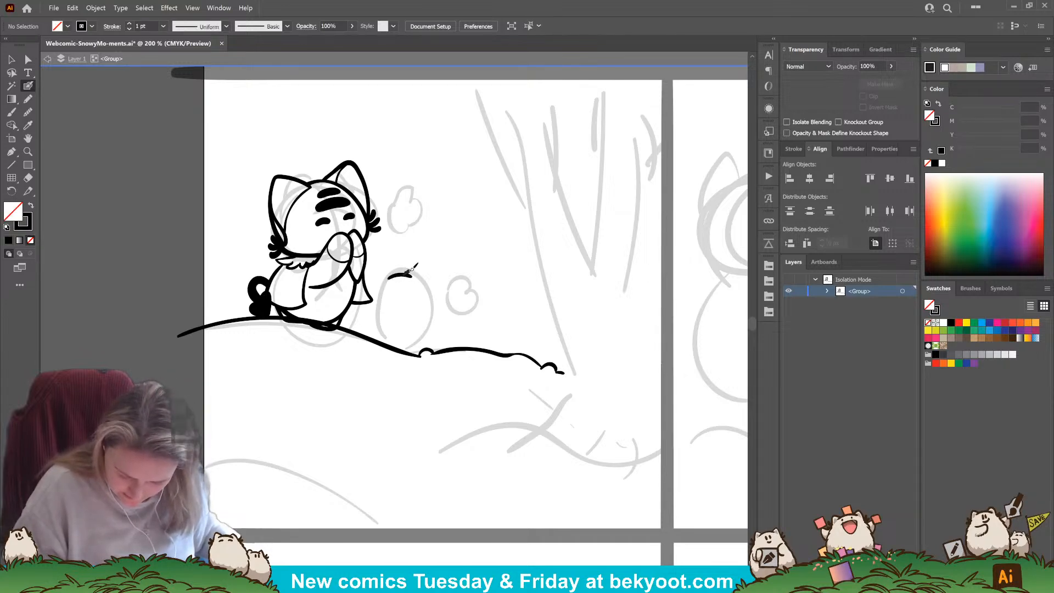
drag(385, 272, 377, 286)
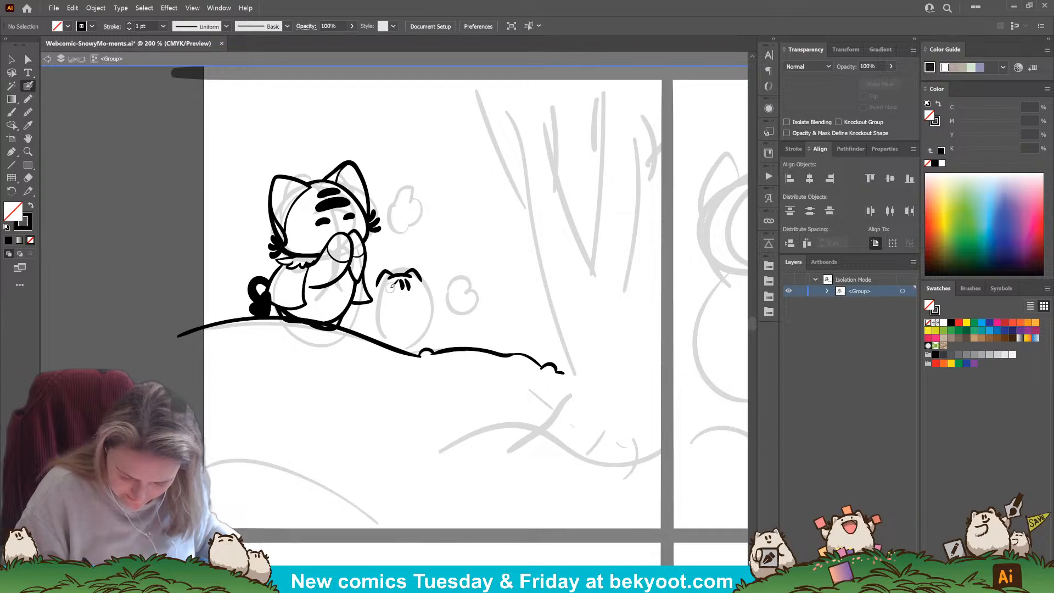
drag(405, 299, 411, 296)
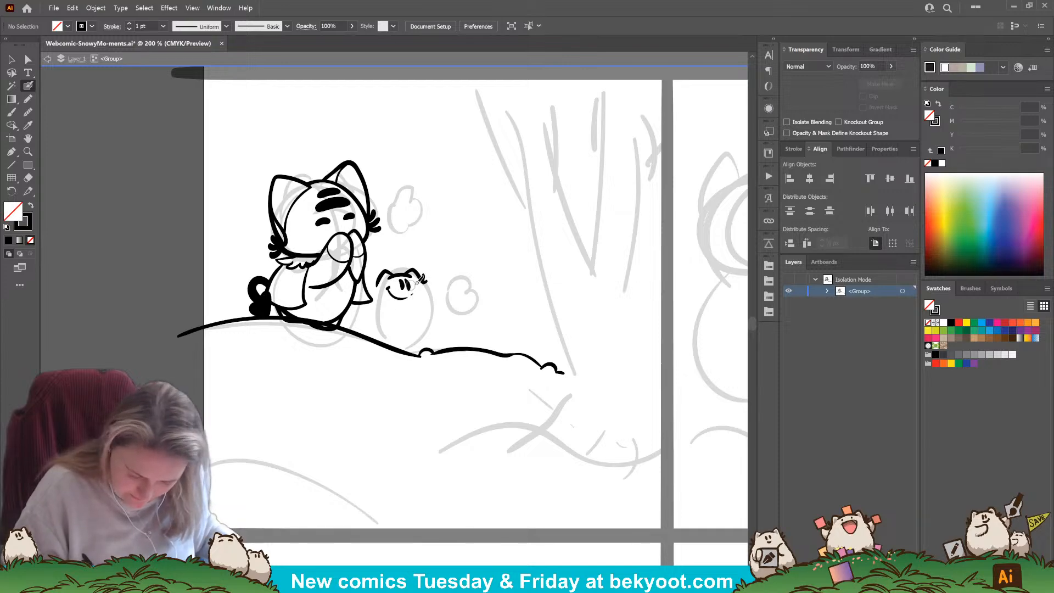
Step: Ink the small creature's cheek tufts and both sides of its rounded body down to the hill
mouse_move(423, 283)
mouse_down()
mouse_move(372, 278)
mouse_move(369, 288)
mouse_up()
key(ctrl+z)
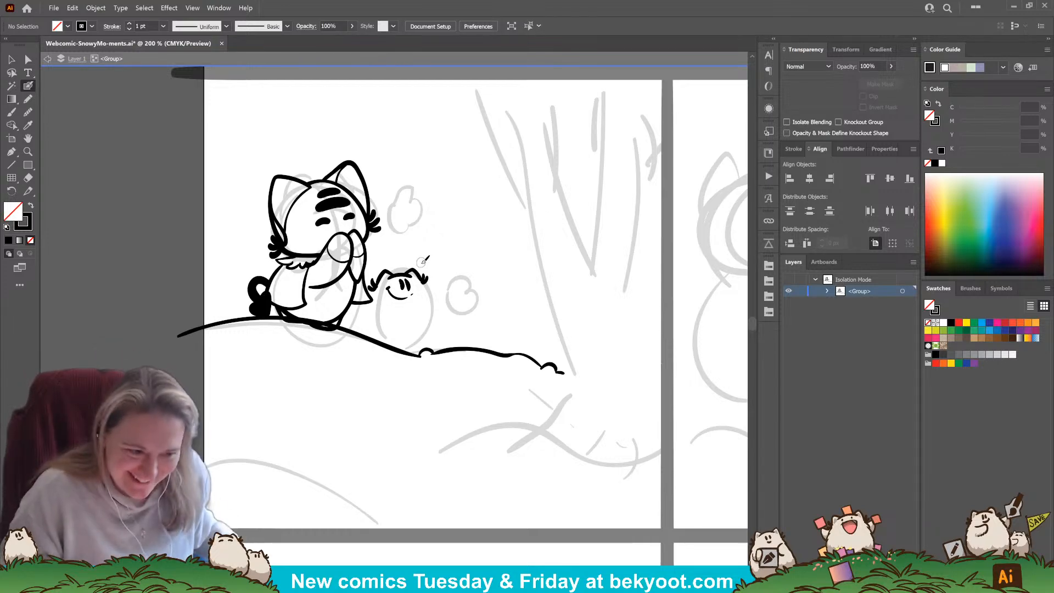
drag(416, 270, 426, 275)
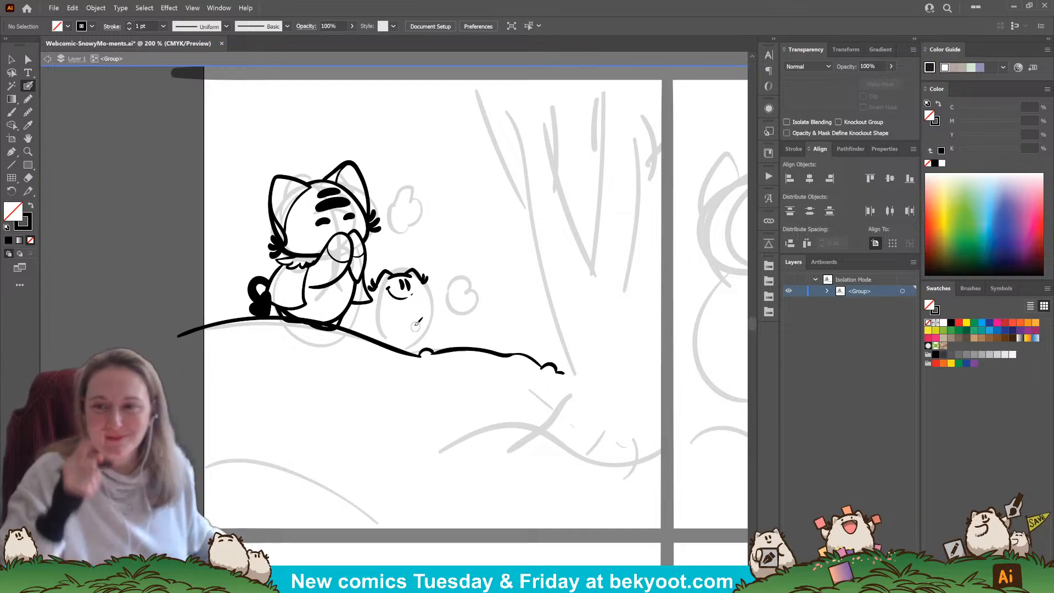
mouse_move(425, 279)
mouse_down()
mouse_move(442, 338)
mouse_move(431, 353)
mouse_up()
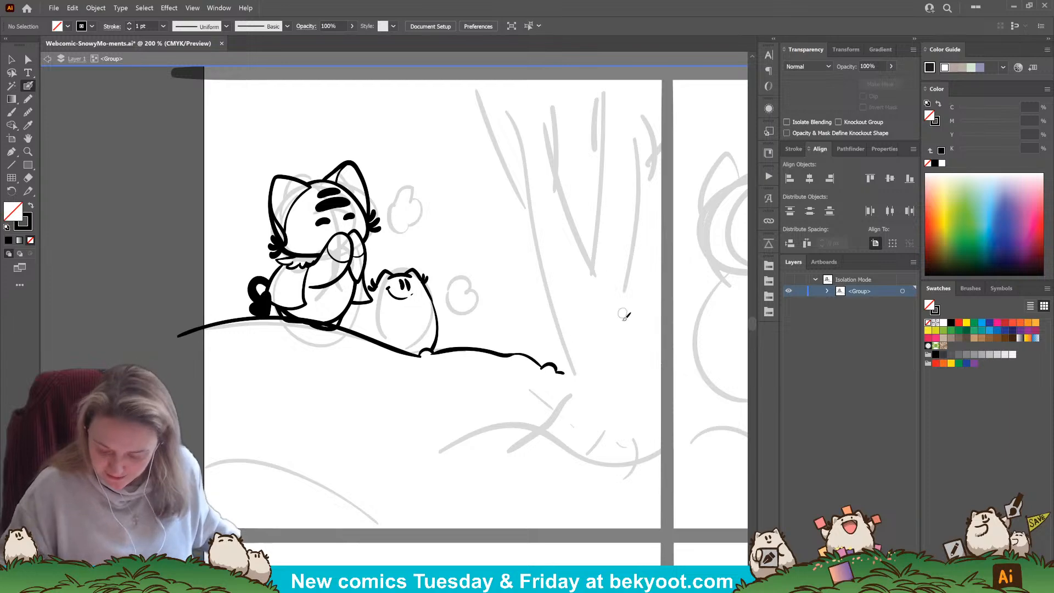
drag(365, 390, 390, 396)
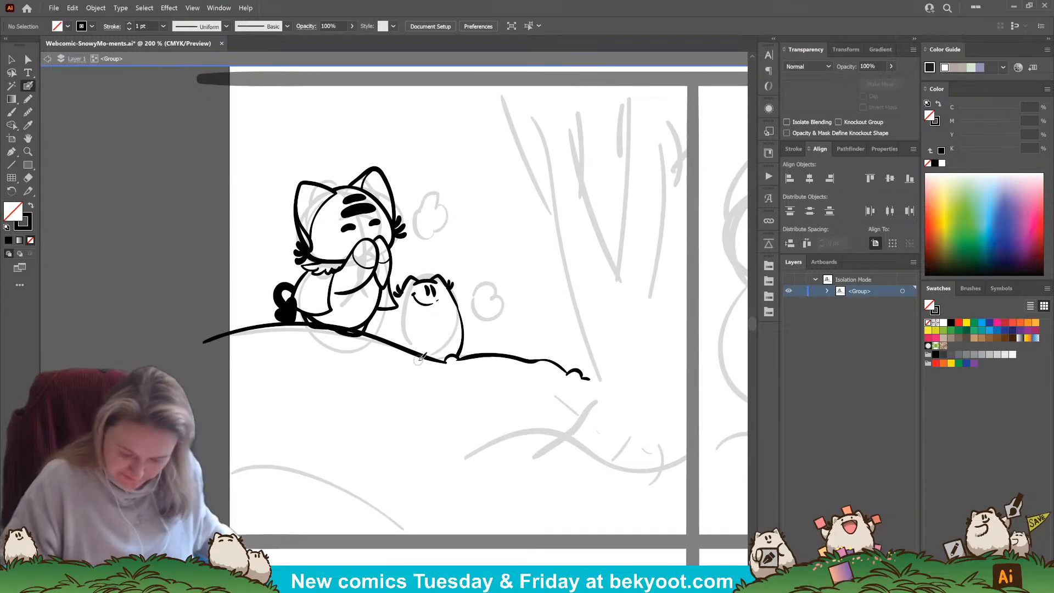
drag(405, 288, 391, 344)
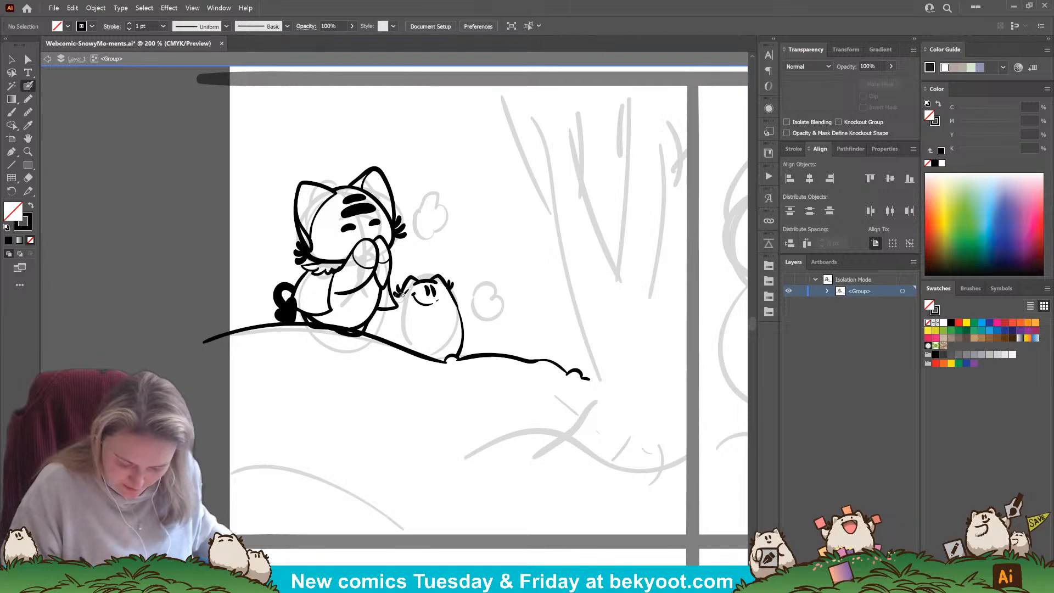
drag(394, 305, 385, 336)
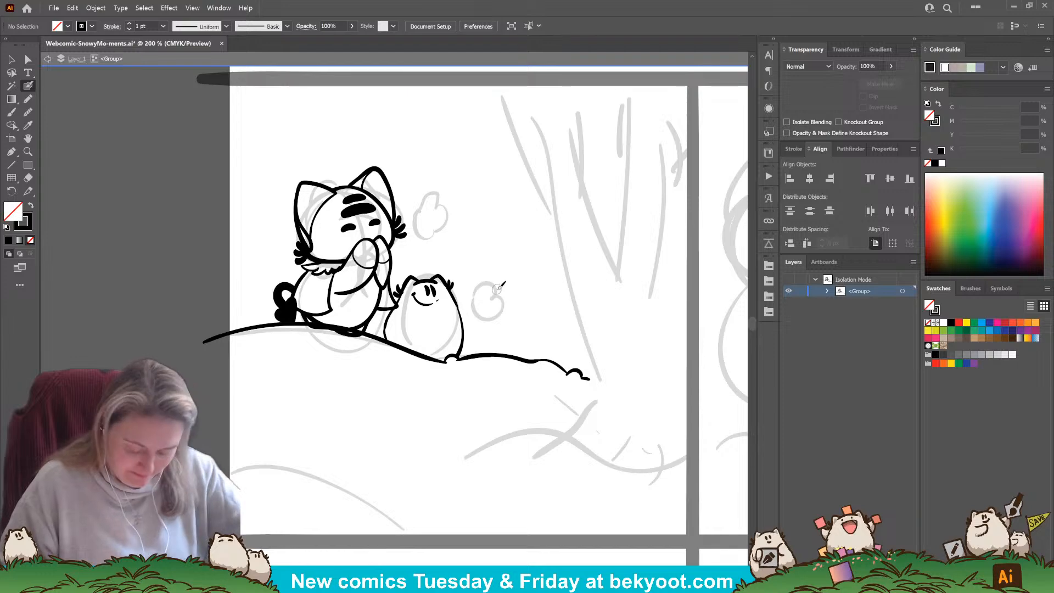
Step: Select only the small creature's ink strokes, group them and clear the selection
mouse_move(494, 270)
mouse_down()
mouse_move(424, 337)
mouse_move(398, 339)
mouse_up()
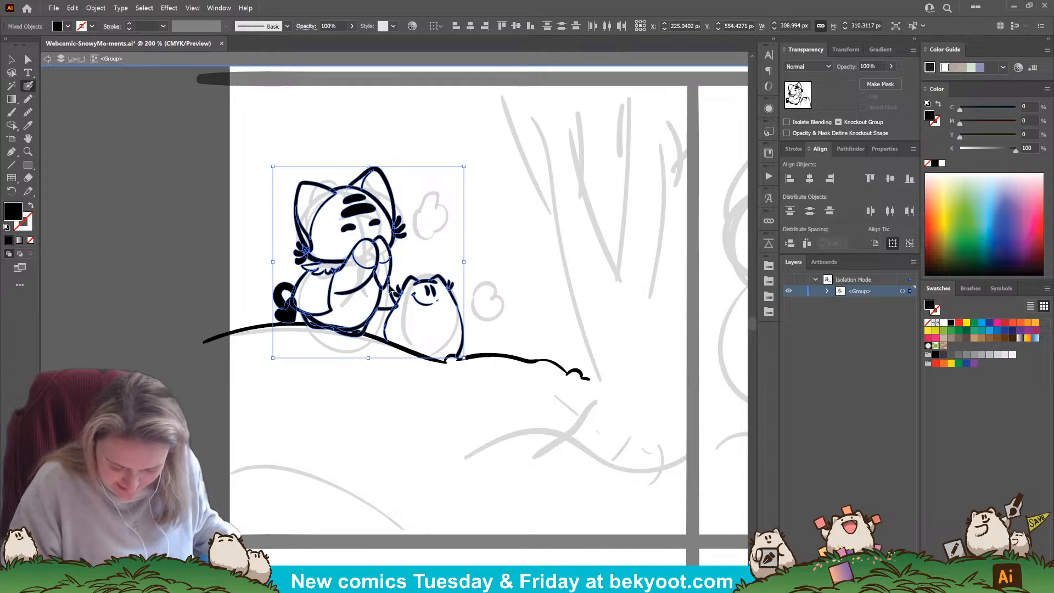
click(393, 277)
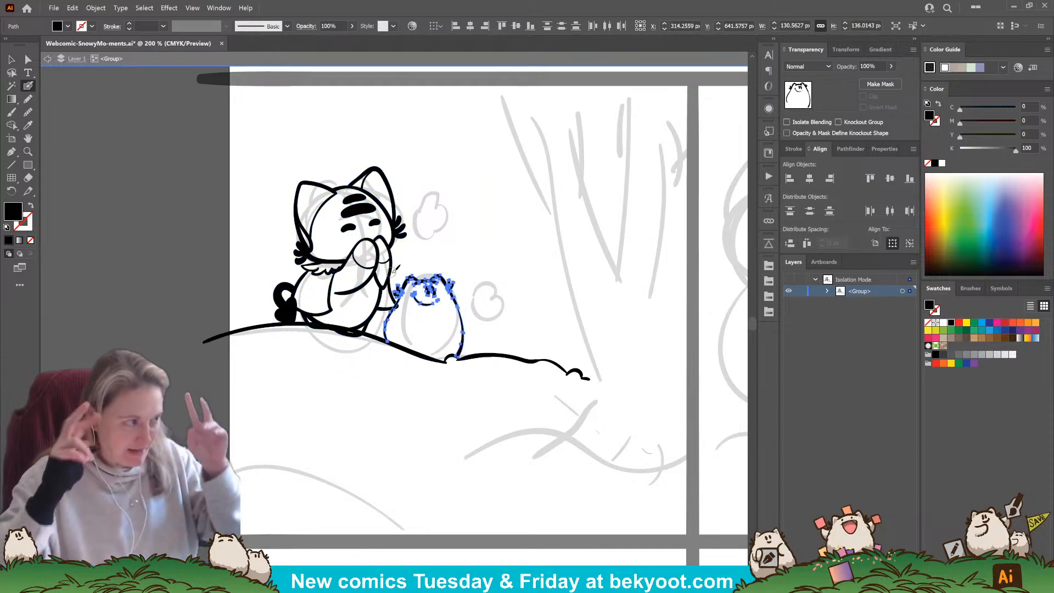
key(ctrl+g)
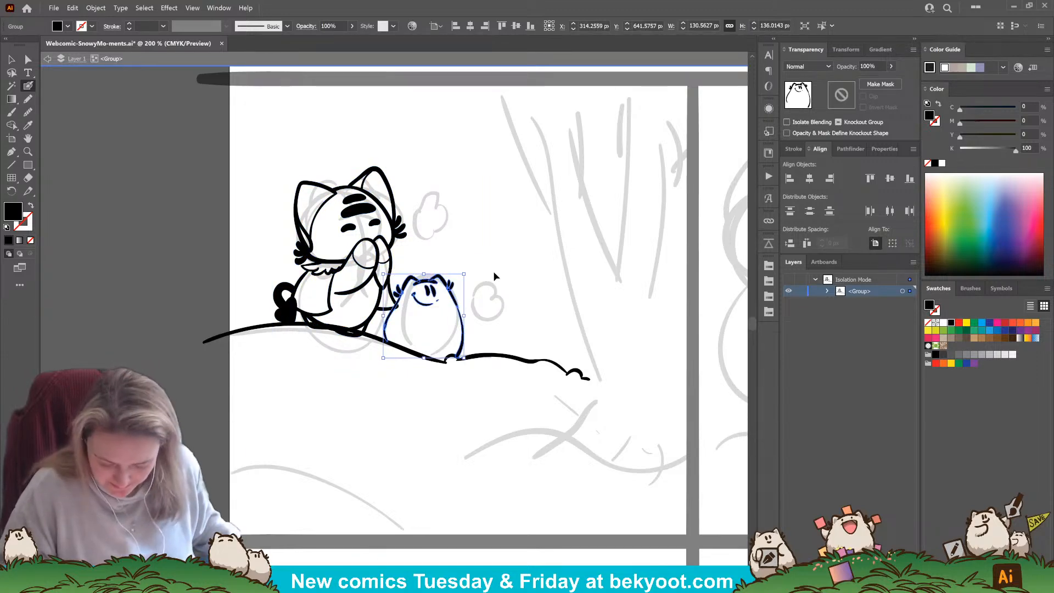
ctrl+click(490, 266)
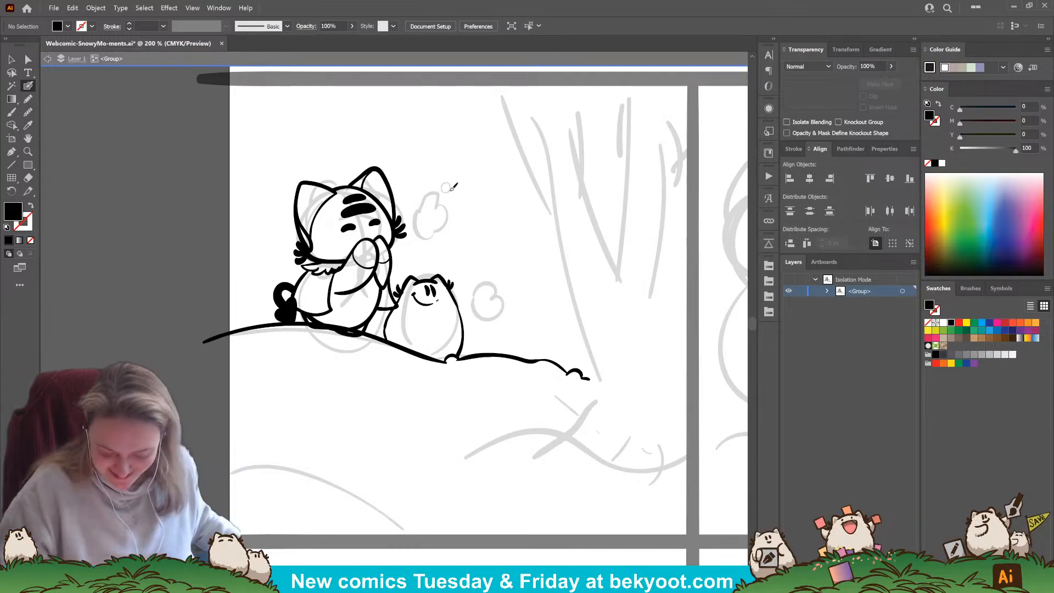
Step: Shift the small creature slightly closer to the caped character and get ready to ink with the Blob Brush
scroll(427, 347, down, 1)
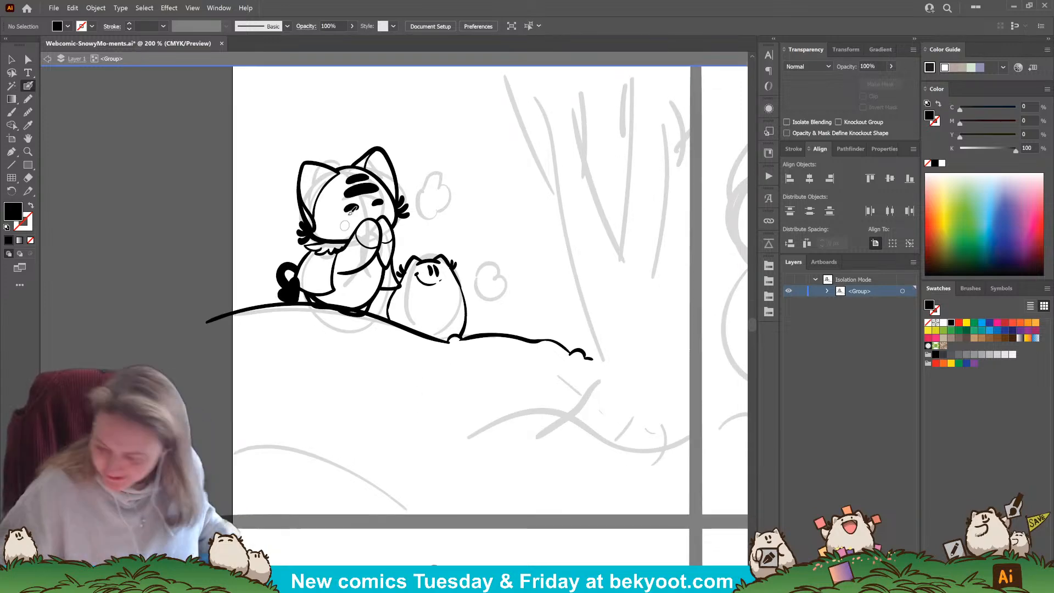
alt+scroll(412, 280, up, 1)
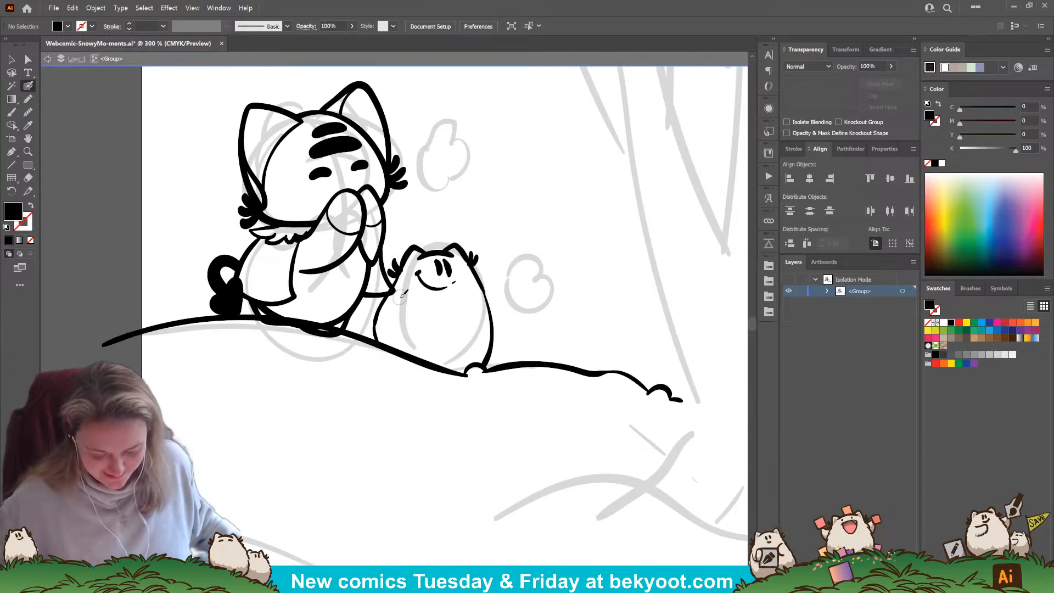
ctrl+click(490, 332)
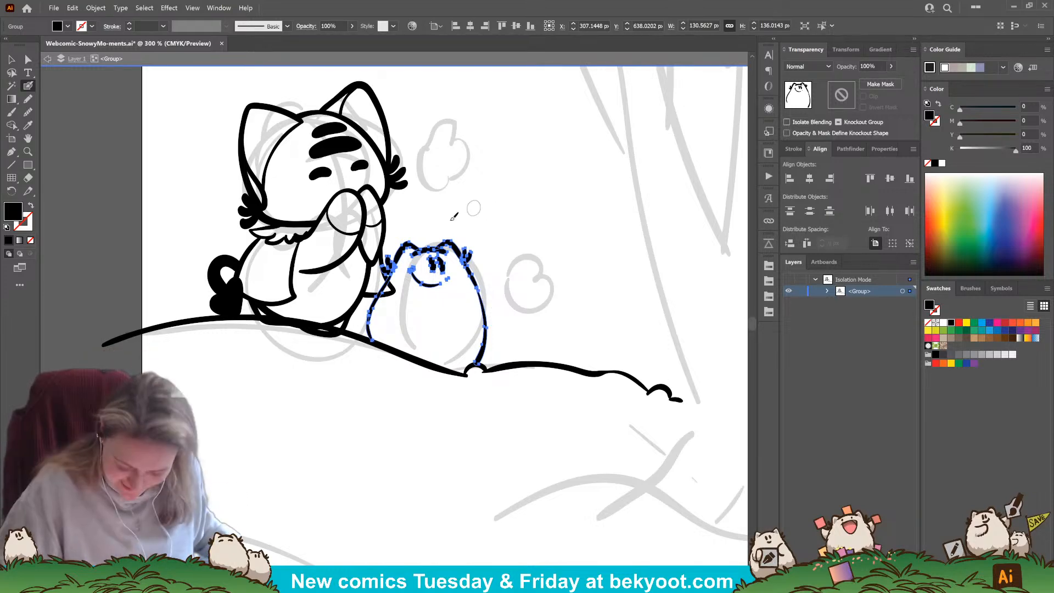
click(12, 61)
click(193, 384)
drag(524, 288, 494, 314)
key(shift+b)
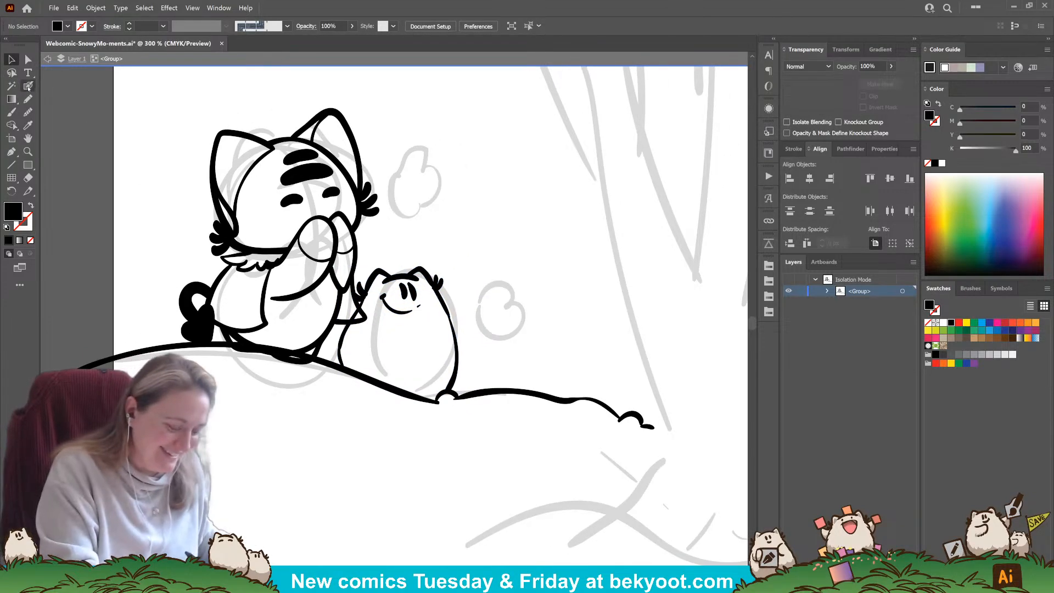
mouse_move(461, 290)
mouse_down()
mouse_move(479, 268)
mouse_move(508, 279)
mouse_move(487, 304)
mouse_move(450, 289)
mouse_move(486, 282)
mouse_up()
key(ctrl+z)
key(ctrl+z)
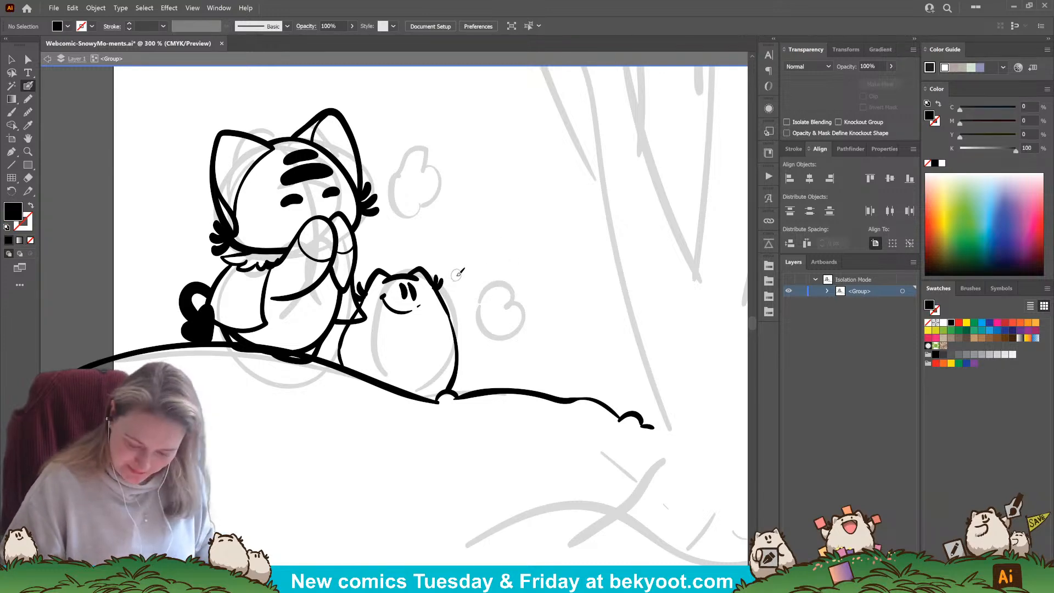
Step: Ink a small cloud-shaped breath puff beside the small creature and a larger one beside the caped character's face
mouse_move(459, 284)
mouse_down()
mouse_move(485, 268)
mouse_move(492, 281)
mouse_move(489, 298)
mouse_move(454, 295)
mouse_up()
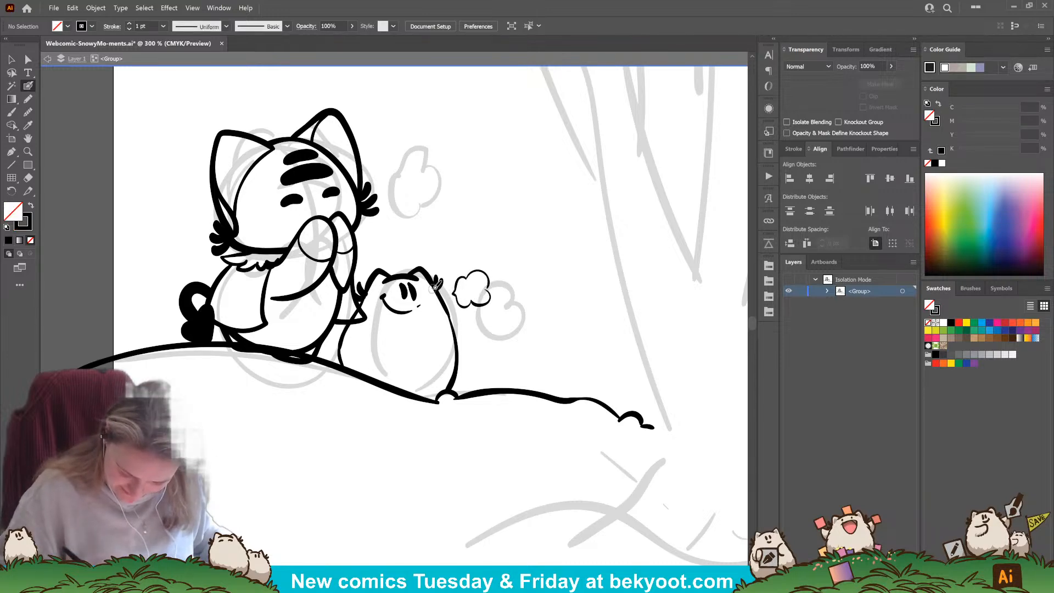
key(ctrl+shift+a)
drag(455, 313, 469, 336)
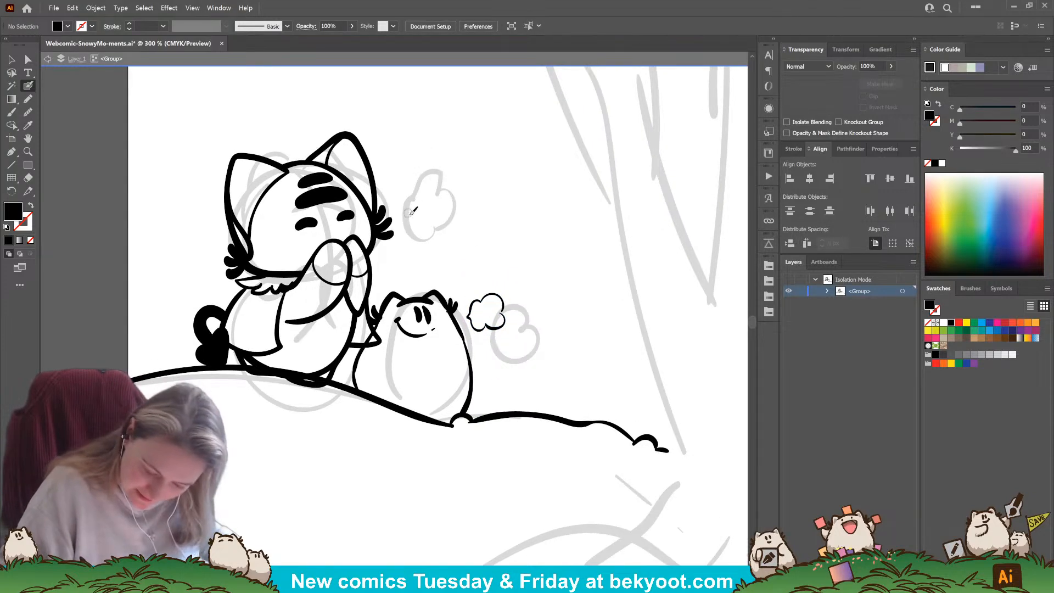
mouse_move(409, 224)
mouse_down()
mouse_move(440, 187)
mouse_move(454, 196)
mouse_move(460, 216)
mouse_move(444, 232)
mouse_move(410, 224)
mouse_move(447, 234)
mouse_up()
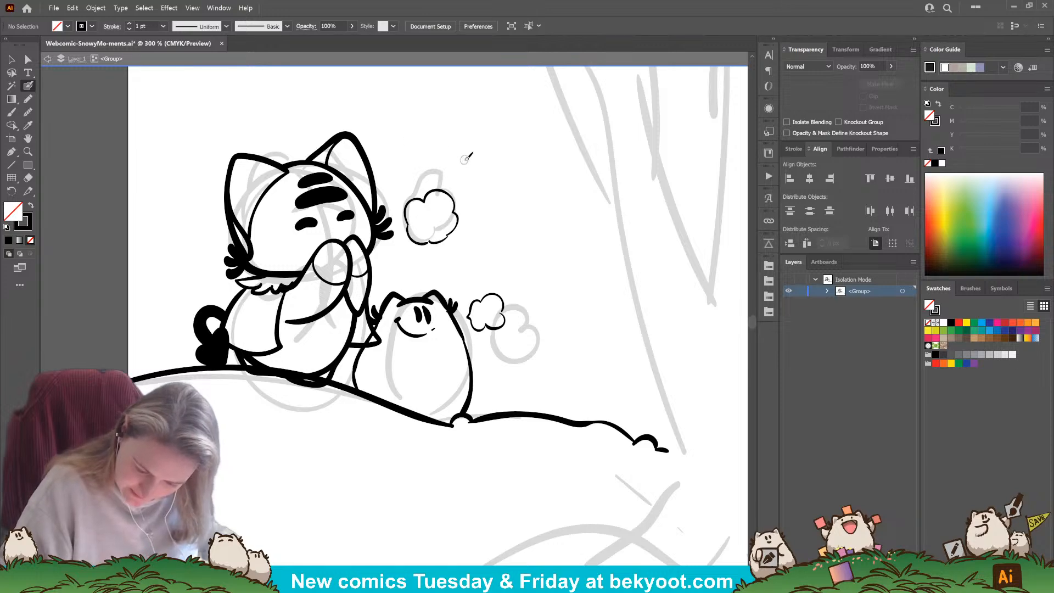
mouse_move(406, 222)
mouse_down()
mouse_move(419, 188)
mouse_move(408, 229)
mouse_move(407, 212)
mouse_move(416, 238)
mouse_up()
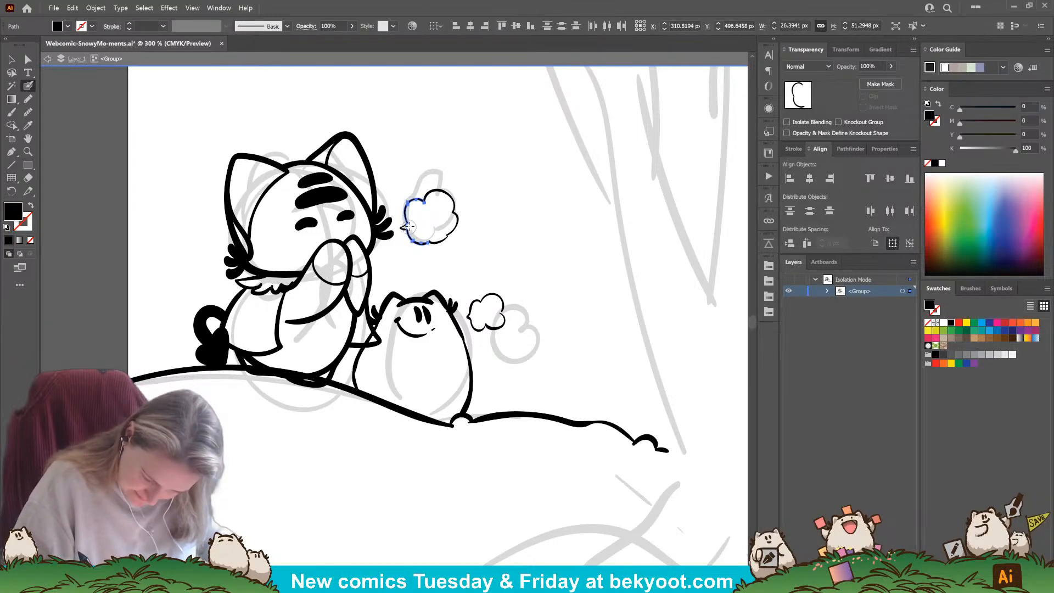
Step: Reshape the ends of the larger breath puff's two strokes beside its pointed tip with the Pencil tool
drag(412, 226, 421, 221)
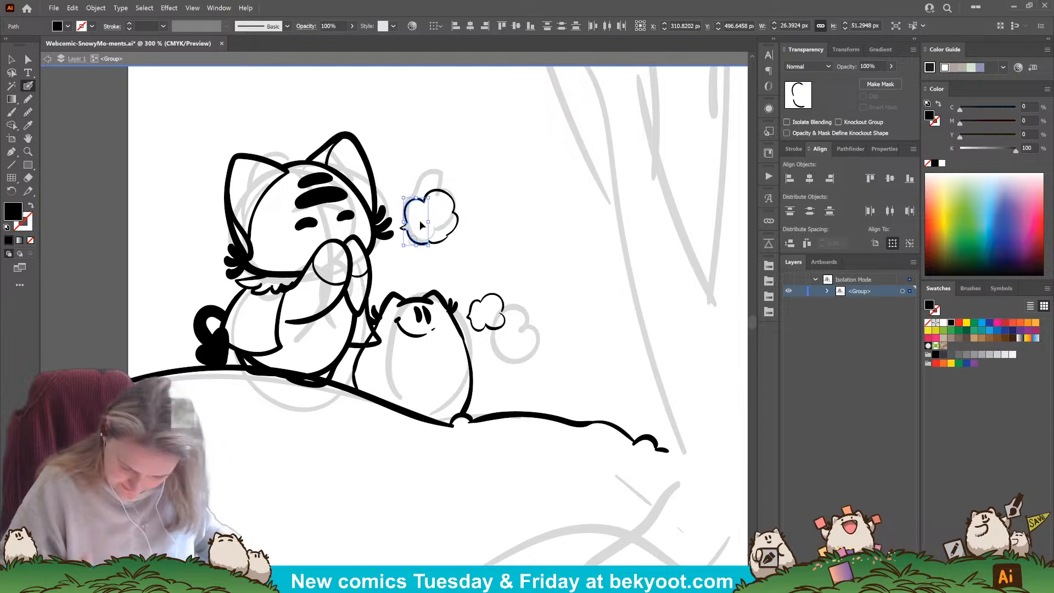
ctrl+click(508, 243)
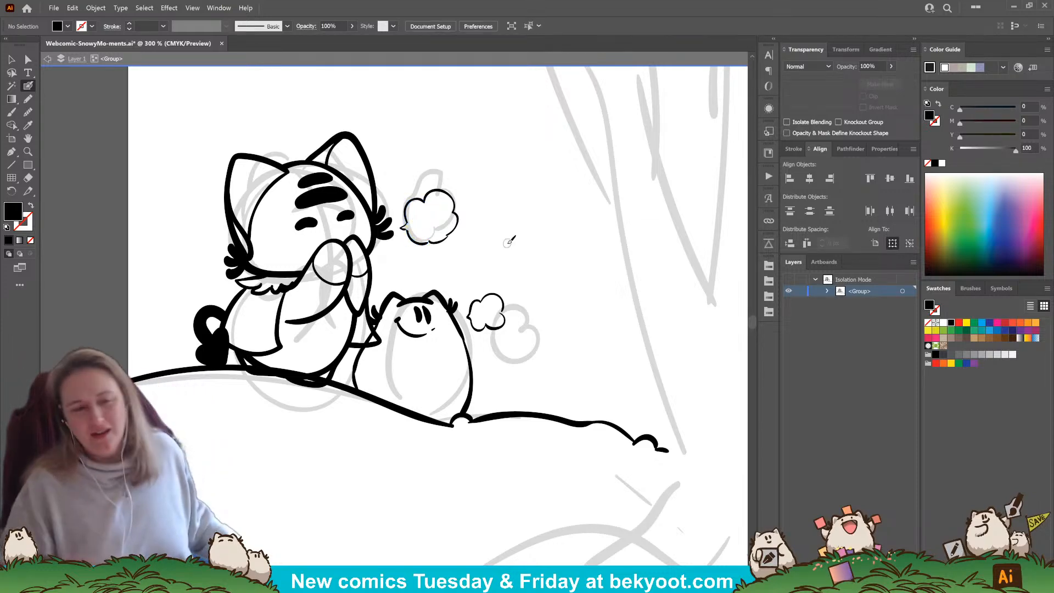
scroll(423, 209, up, 5)
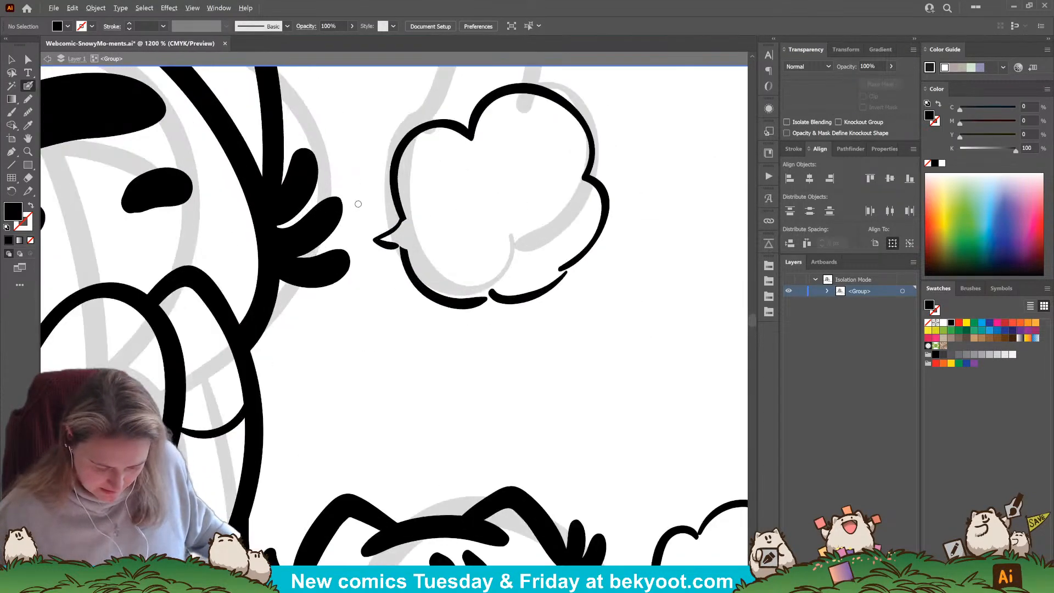
key(a)
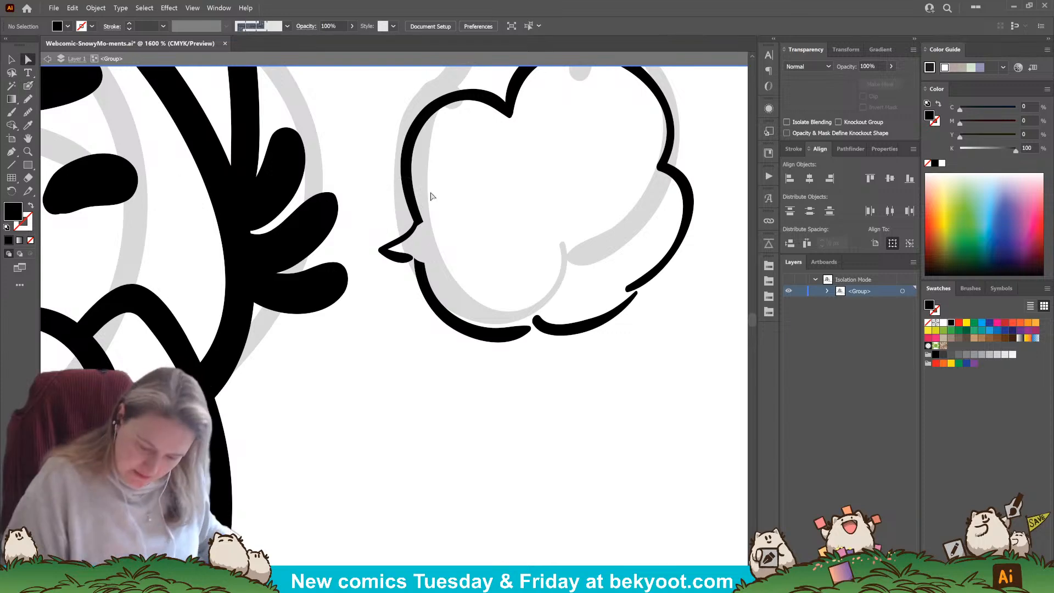
click(422, 200)
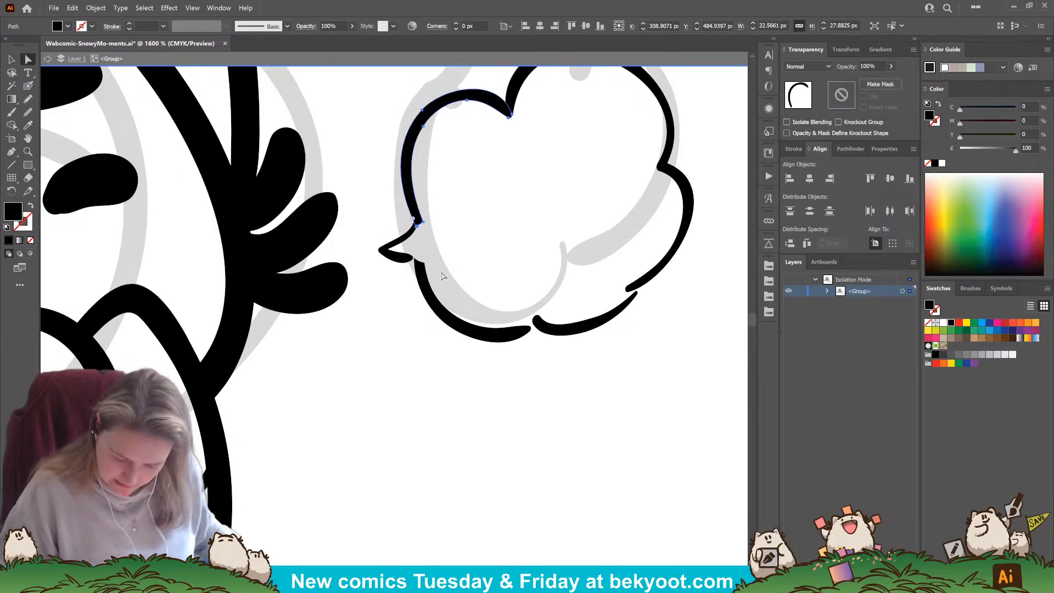
key(n)
drag(420, 223, 412, 193)
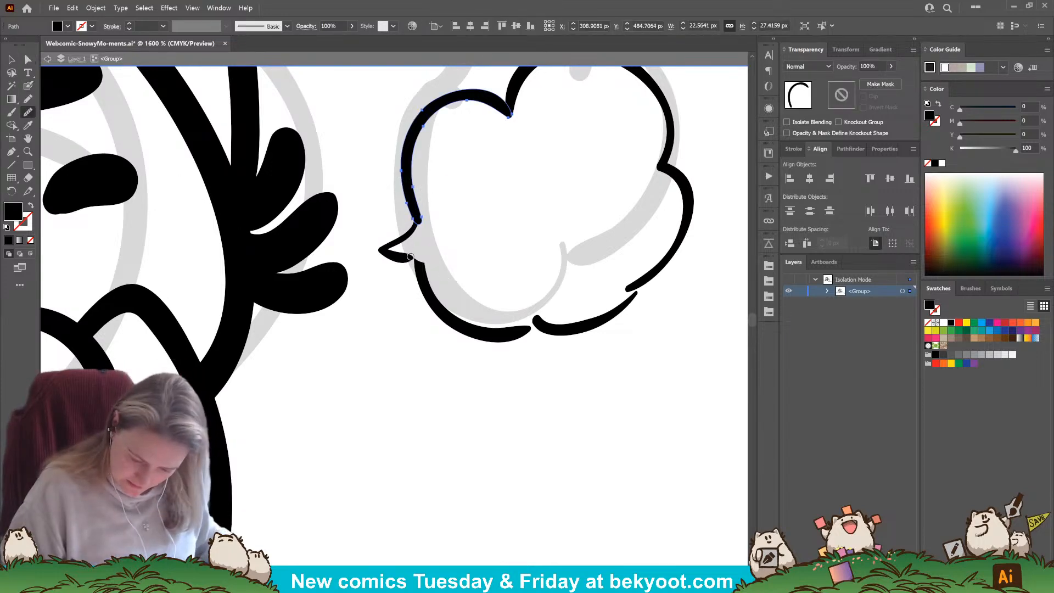
ctrl+click(421, 268)
drag(417, 260, 427, 287)
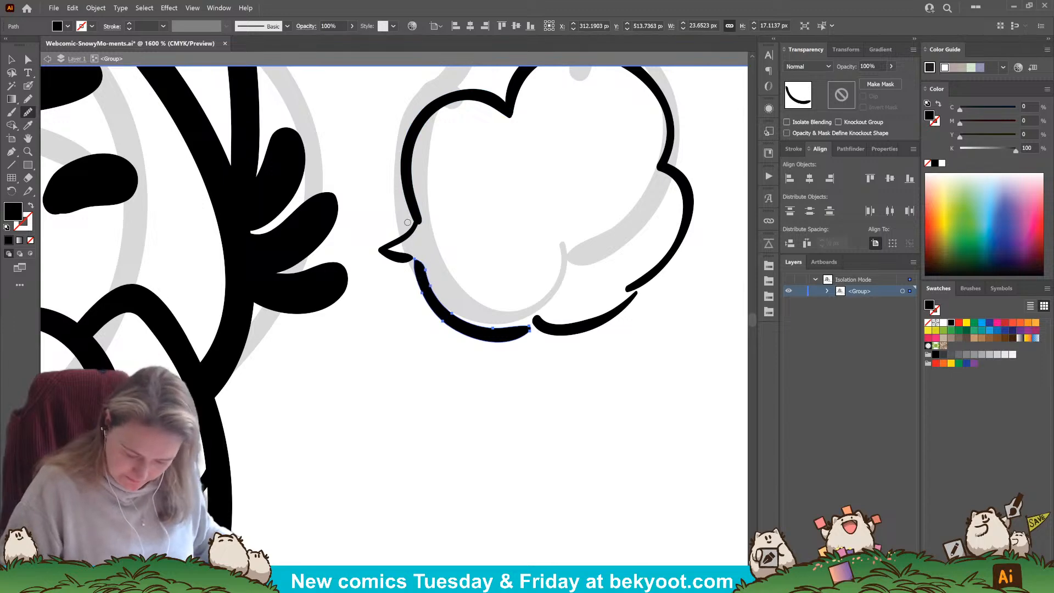
Step: Select all strokes of the larger breath puff, group them and clear the selection
key(v)
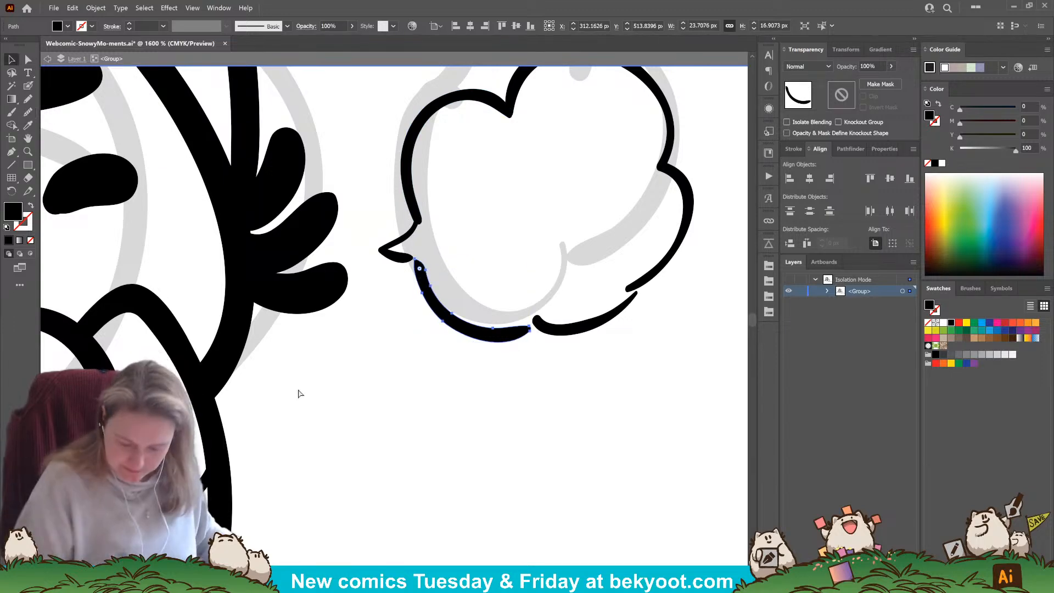
scroll(421, 299, down, 4)
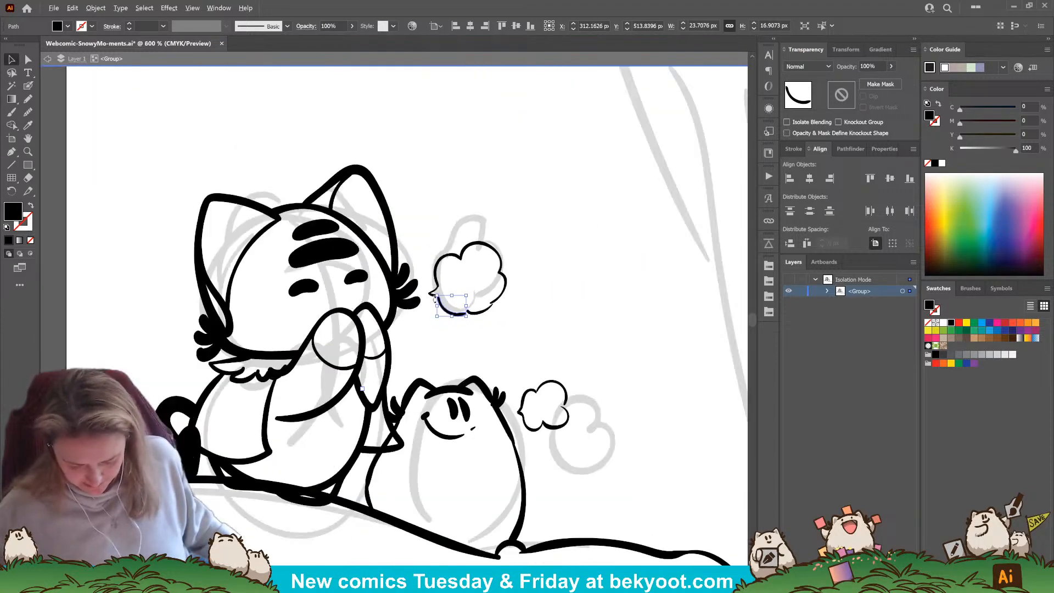
click(537, 318)
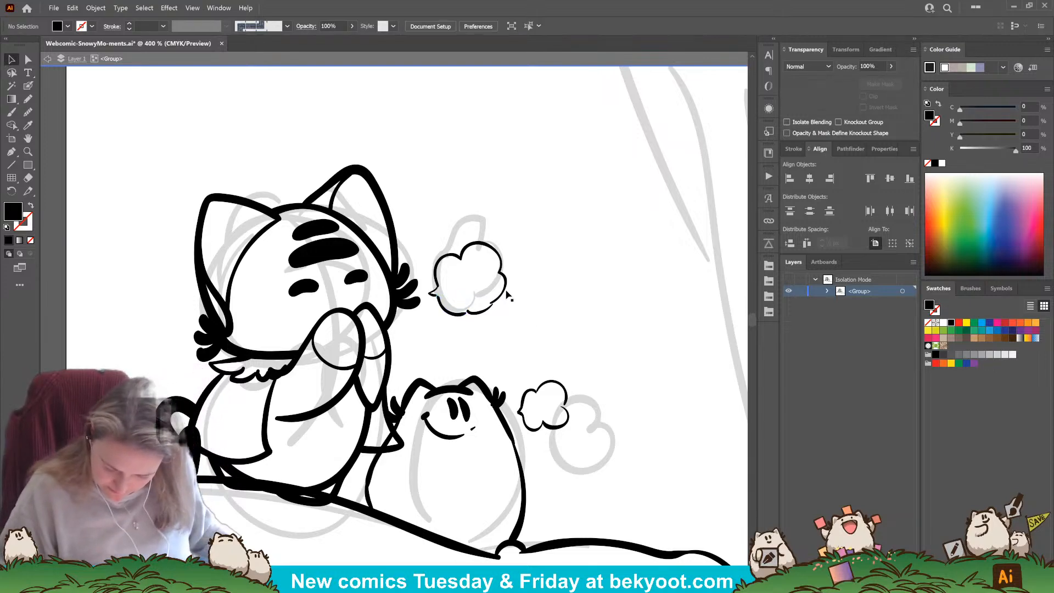
click(501, 256)
click(555, 391)
click(588, 316)
drag(436, 240, 511, 334)
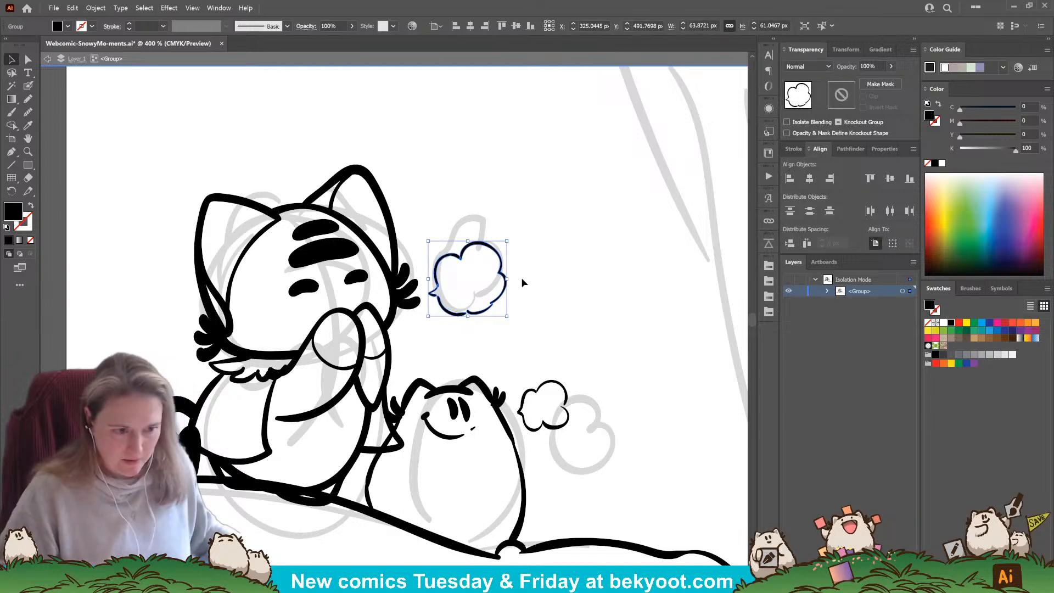
click(526, 308)
Step: Ink the curved foreground snow slope in the first panel's lower corner and small snow marks on the hill behind it
scroll(494, 296, down, 2)
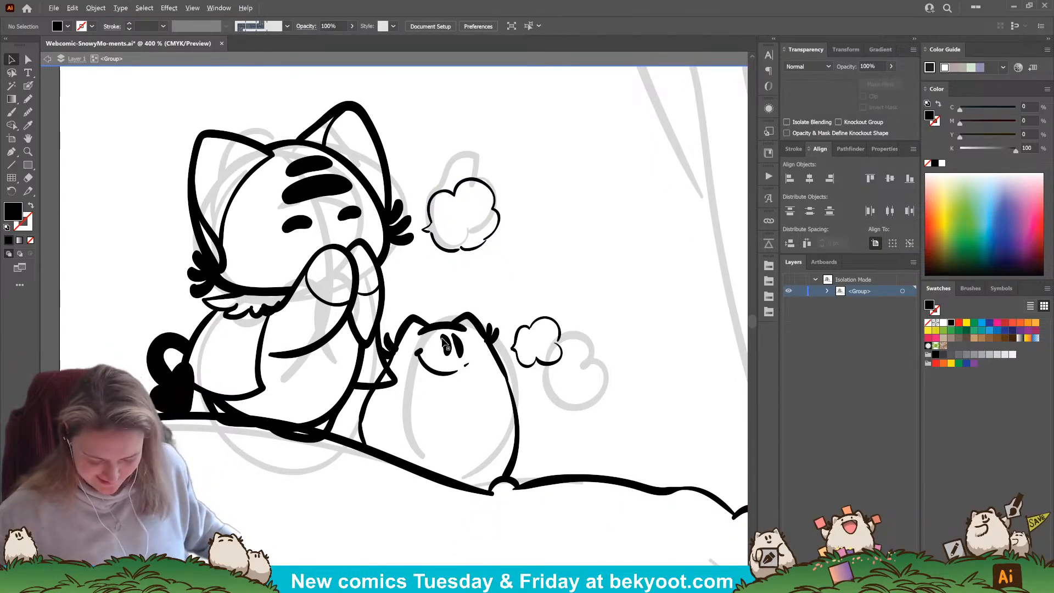
scroll(449, 336, down, 2)
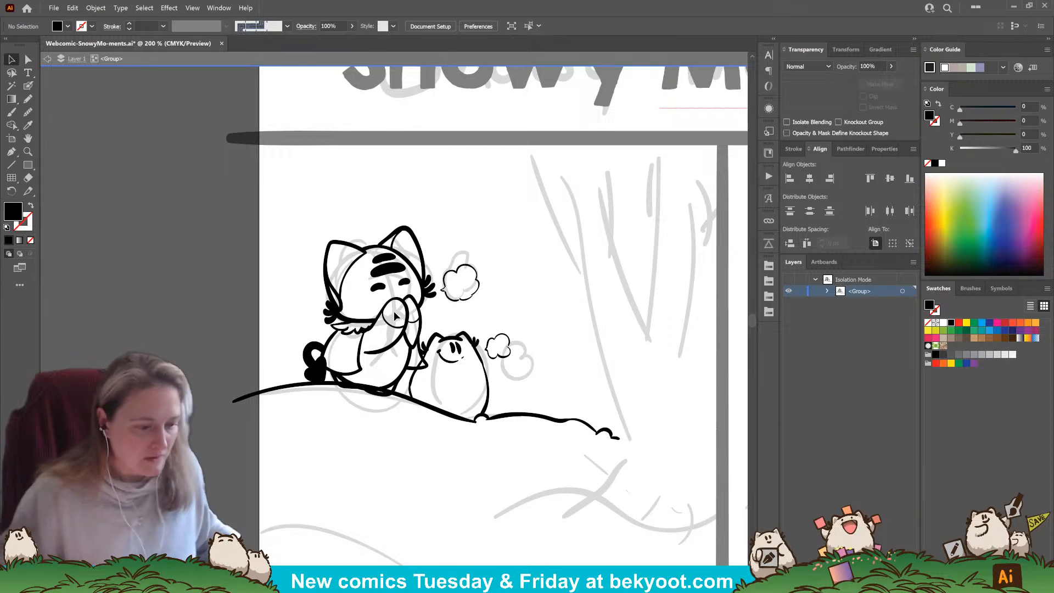
drag(477, 383, 422, 317)
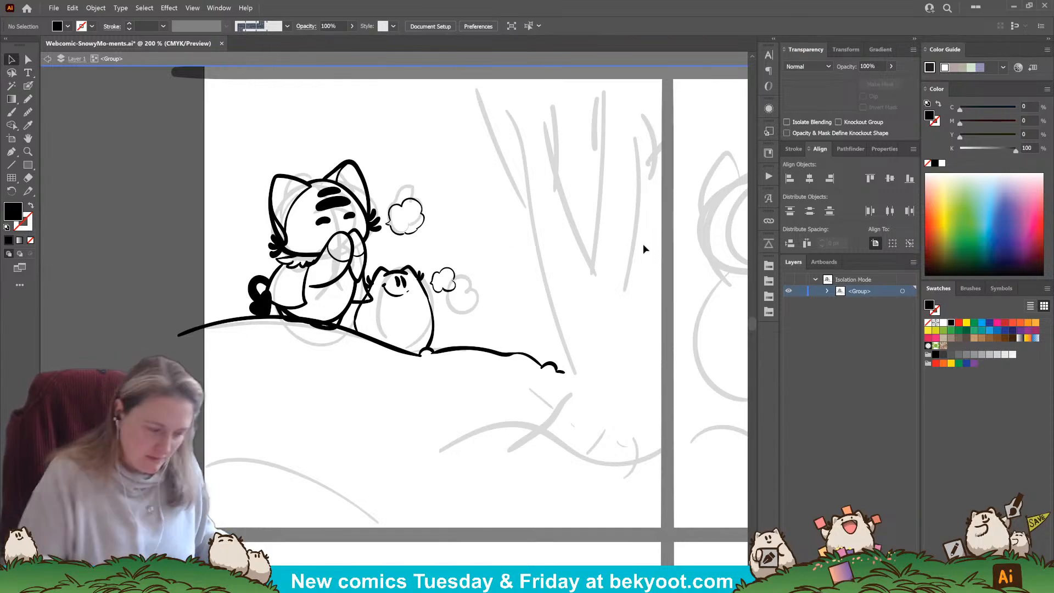
key(b)
scroll(417, 307, down, 3)
mouse_move(187, 380)
mouse_down()
mouse_move(216, 369)
mouse_move(379, 420)
mouse_move(497, 452)
mouse_up()
key(ctrl+z)
mouse_move(176, 387)
mouse_down()
mouse_move(367, 389)
mouse_move(437, 450)
mouse_up()
mouse_move(329, 350)
mouse_down()
mouse_move(366, 331)
mouse_move(387, 355)
mouse_move(421, 360)
mouse_move(304, 352)
mouse_up()
key(ctrl+z)
drag(414, 460, 332, 454)
drag(441, 331, 366, 436)
mouse_move(337, 98)
mouse_down()
mouse_move(369, 250)
mouse_move(396, 273)
mouse_move(367, 237)
mouse_move(324, 112)
mouse_up()
key(ctrl+z)
key(ctrl+z)
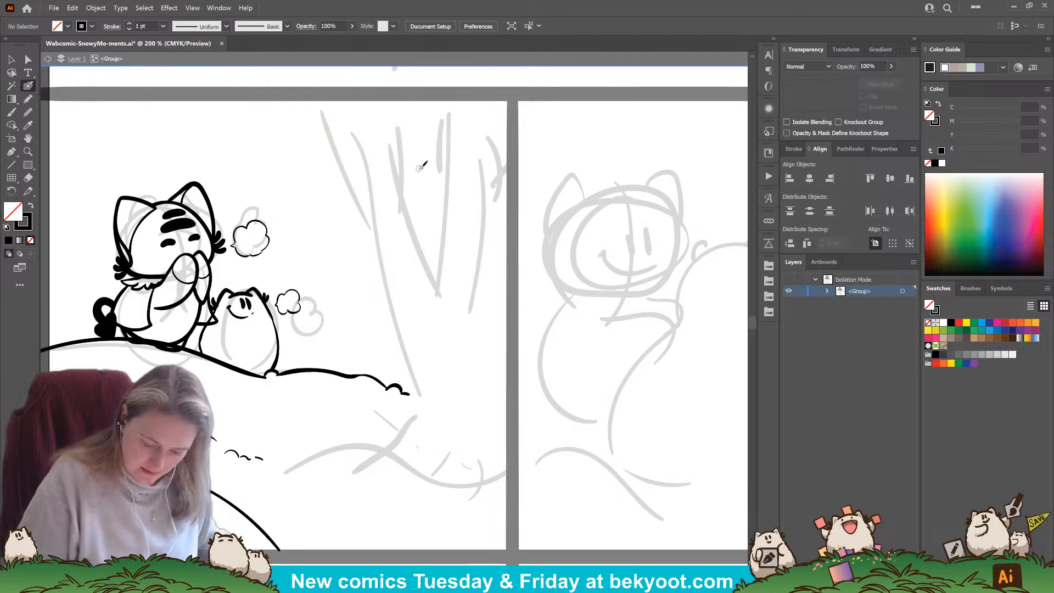
mouse_move(375, 222)
mouse_down()
mouse_move(421, 354)
mouse_move(422, 399)
mouse_up()
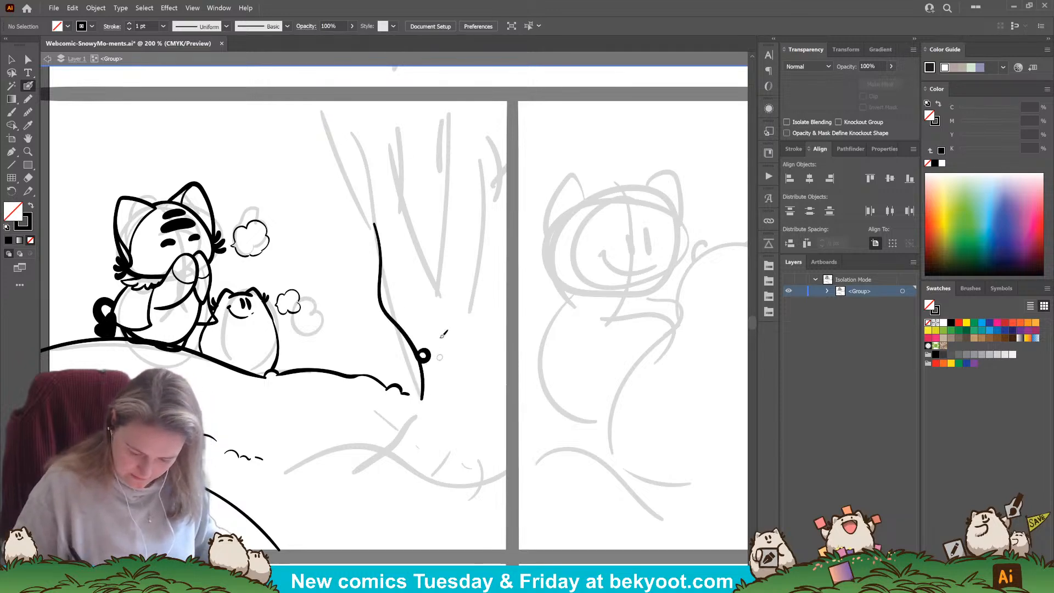
key(ctrl+z)
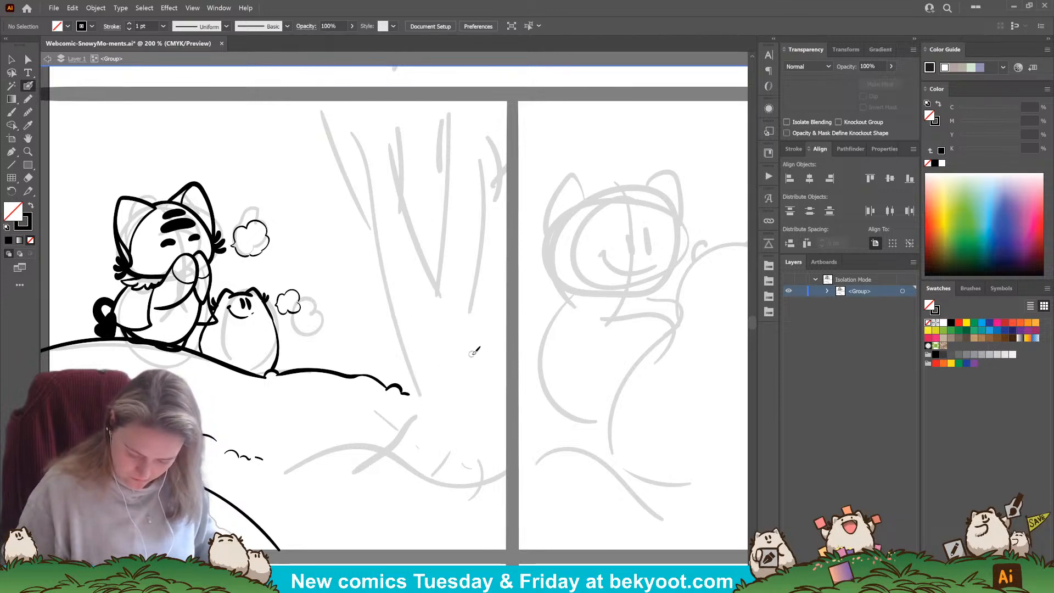
mouse_move(419, 387)
mouse_down()
mouse_move(408, 431)
mouse_move(357, 450)
mouse_up()
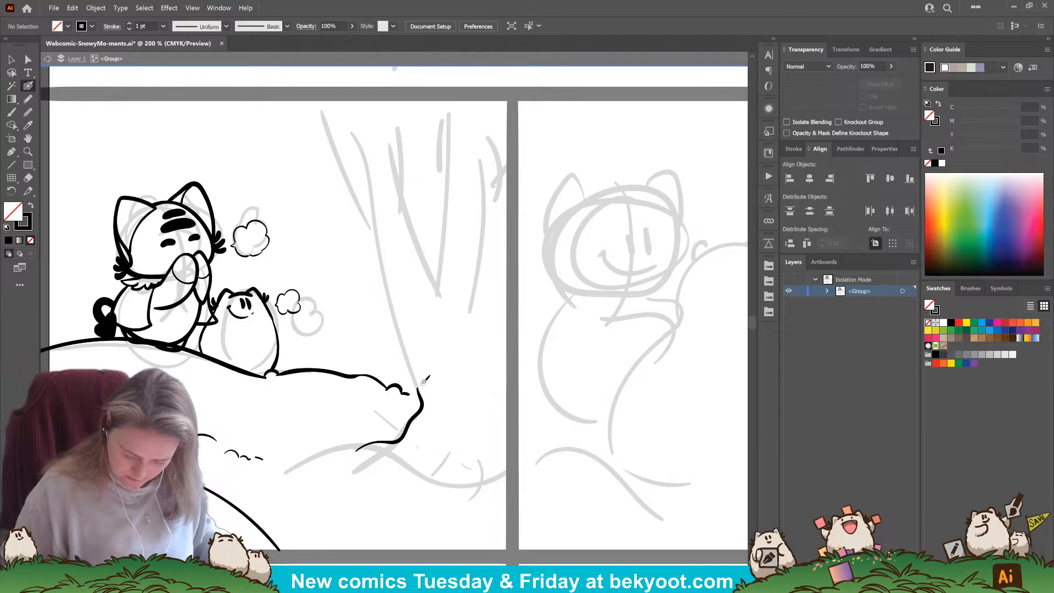
key(ctrl+z)
Step: Ink the V-shaped fork between the tree's two main branches and the outer edge of the branch nearest the panel border
drag(407, 217, 446, 327)
key(ctrl+z)
mouse_move(410, 220)
mouse_down()
mouse_move(457, 314)
mouse_move(465, 264)
mouse_up()
key(ctrl+z)
mouse_move(442, 307)
mouse_down()
mouse_move(451, 222)
mouse_move(463, 202)
mouse_up()
key(ctrl+z)
mouse_move(443, 309)
mouse_down()
mouse_move(460, 219)
mouse_move(476, 194)
mouse_move(510, 179)
mouse_up()
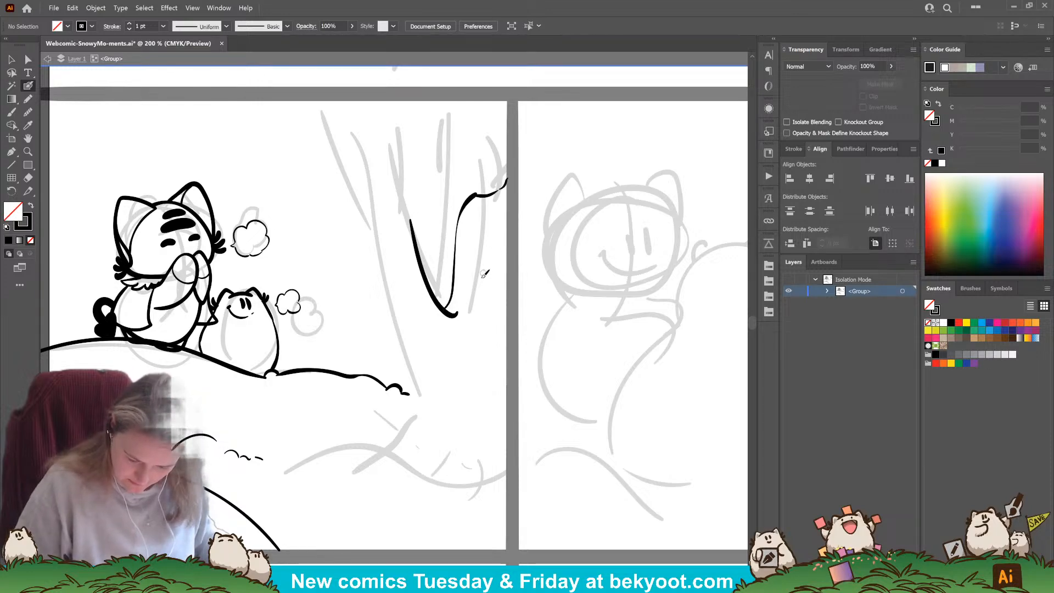
mouse_move(492, 359)
mouse_down()
mouse_move(480, 260)
mouse_move(490, 211)
mouse_up()
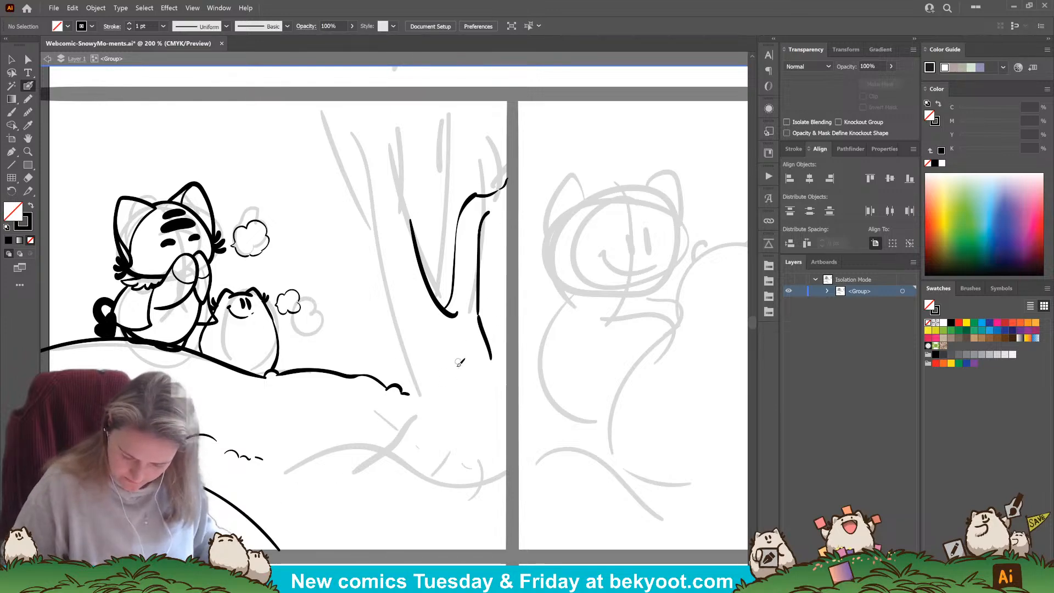
Step: Ink the lower tree trunk: its knobbly edge beside the hill, an arched root gap and the opposite edge flaring to the panel border
mouse_move(375, 229)
mouse_down()
mouse_move(415, 415)
mouse_move(398, 439)
mouse_move(361, 450)
mouse_up()
mouse_move(425, 476)
mouse_down()
mouse_move(436, 451)
mouse_move(466, 446)
mouse_move(480, 475)
mouse_up()
drag(491, 358, 512, 404)
key(ctrl+z)
mouse_move(491, 358)
mouse_down()
mouse_move(496, 391)
mouse_move(512, 405)
mouse_up()
key(ctrl+z)
drag(491, 356, 507, 398)
key(ctrl+z)
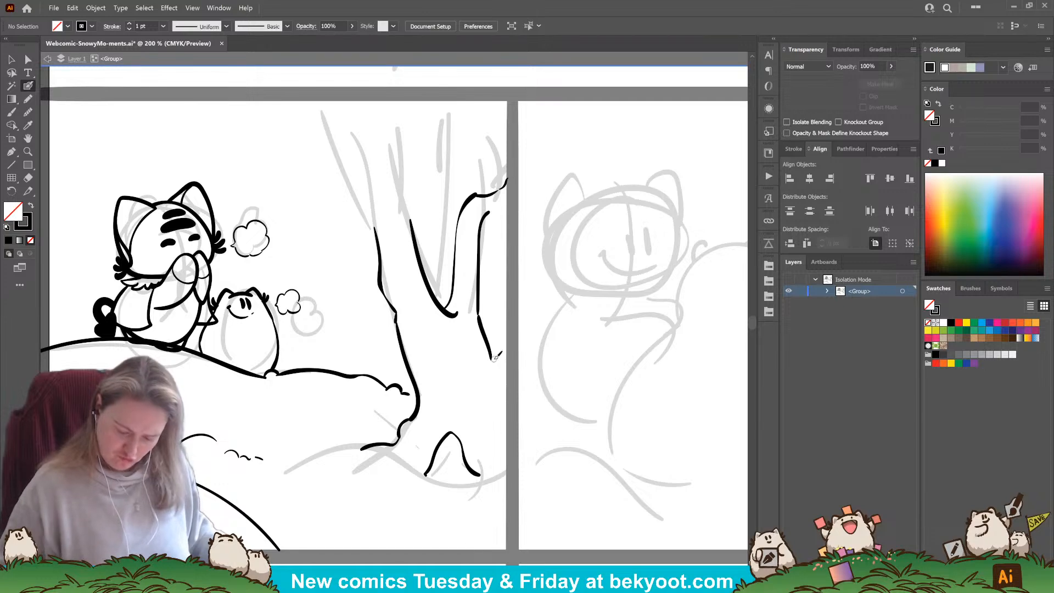
drag(493, 359, 508, 418)
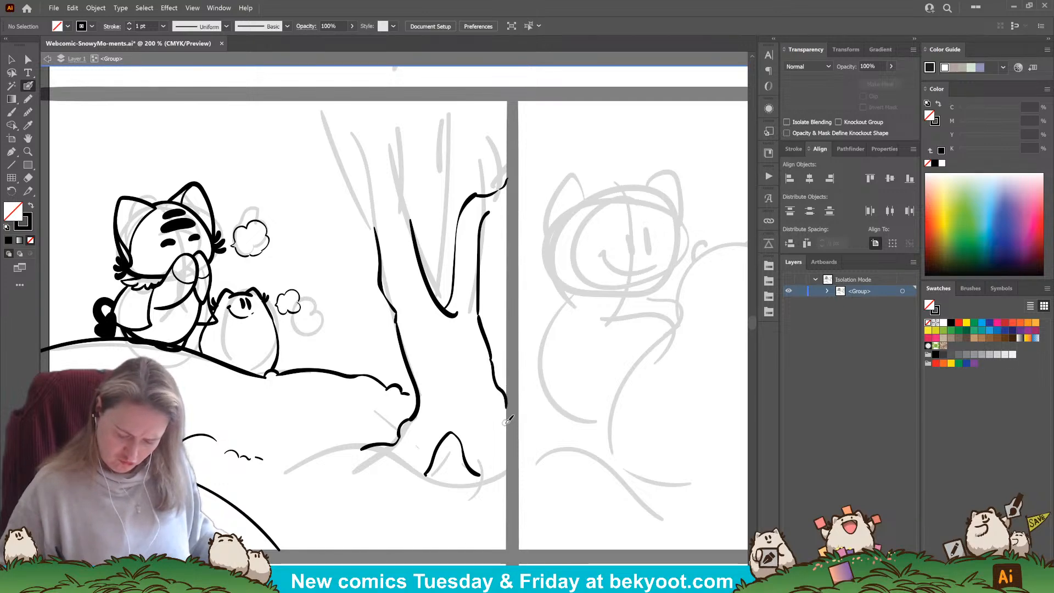
key(ctrl+z)
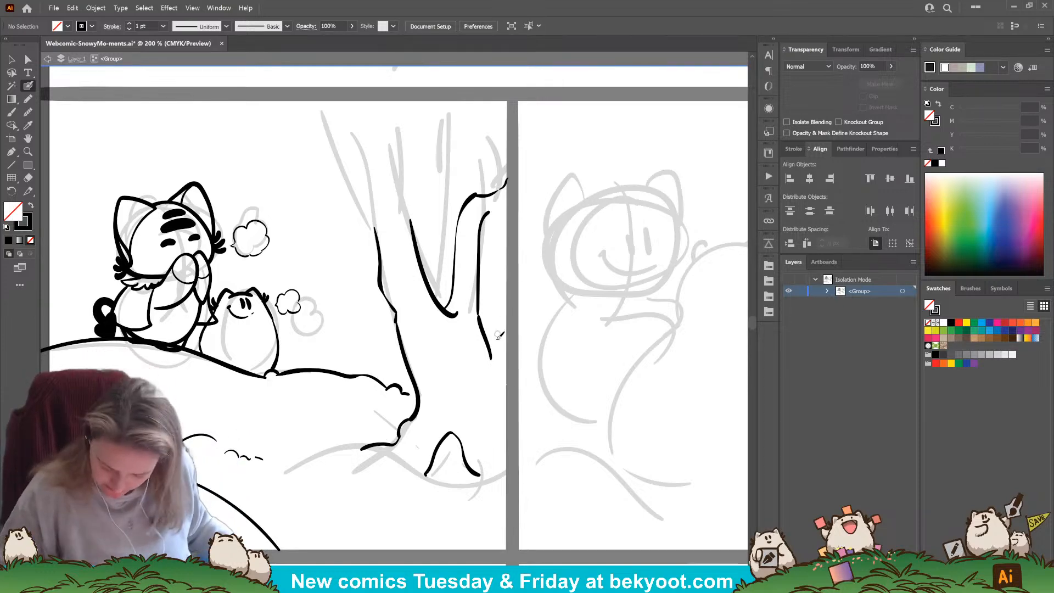
drag(491, 354, 509, 382)
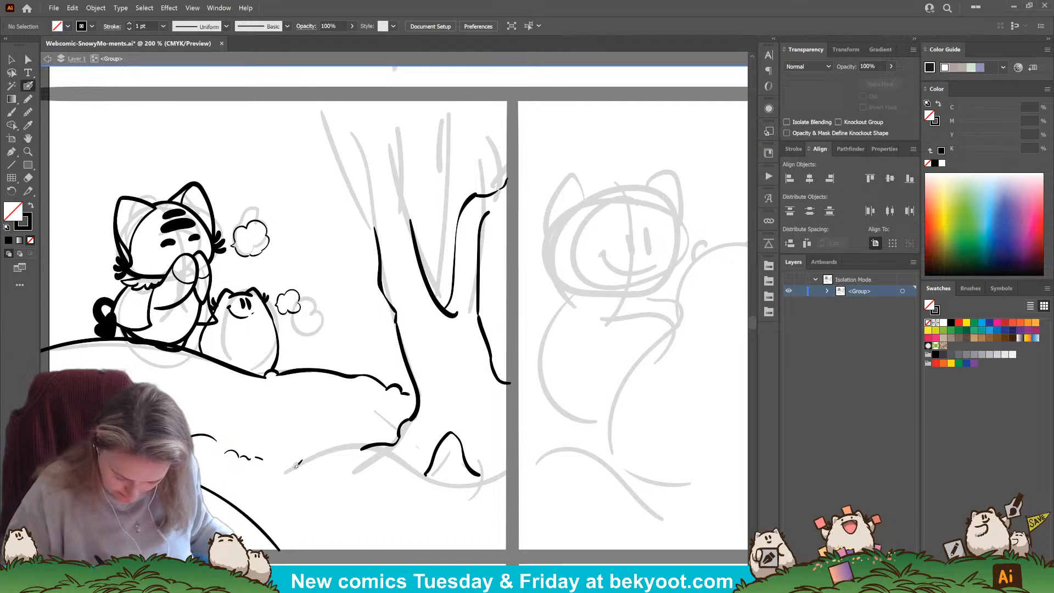
Step: Ink the wavy snow line that rises below the hill, dips and runs past the tree's roots to the panel border
drag(310, 454, 326, 448)
key(ctrl+z)
mouse_move(282, 475)
mouse_down()
mouse_move(346, 443)
mouse_move(407, 485)
mouse_move(452, 472)
mouse_move(510, 481)
mouse_up()
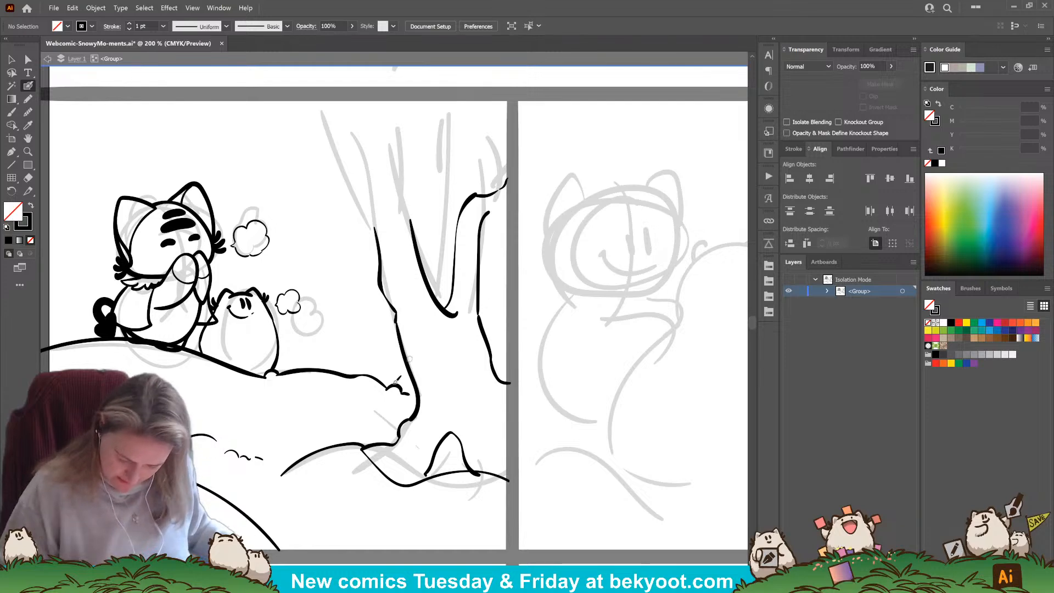
drag(410, 413, 343, 441)
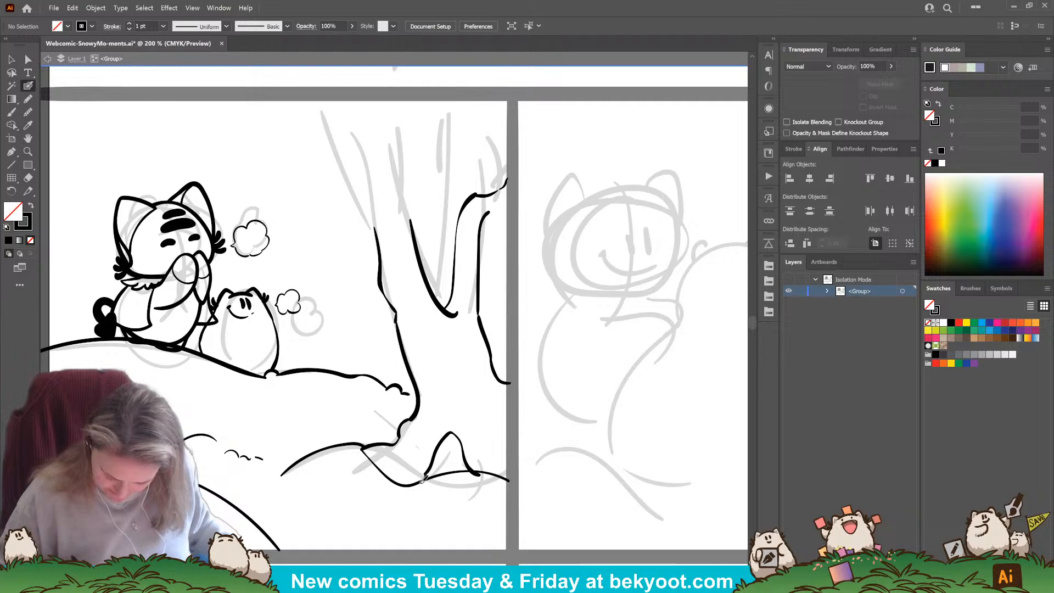
Step: Trim the foot of the arched root gap to meet the snow line and ink a short root edge beside the panel border
ctrl+click(480, 474)
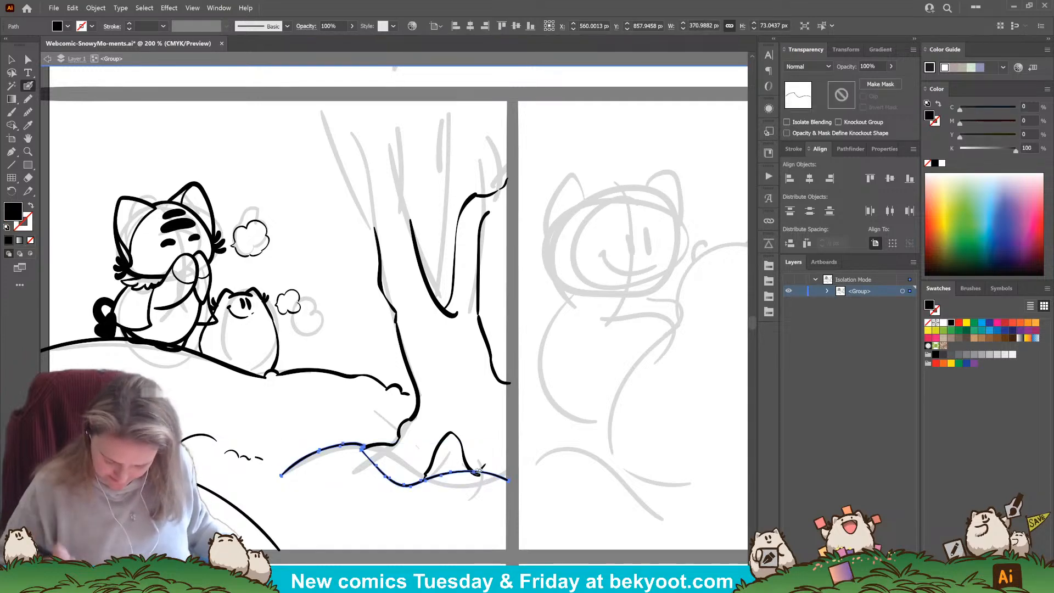
ctrl+click(472, 450)
ctrl+click(468, 449)
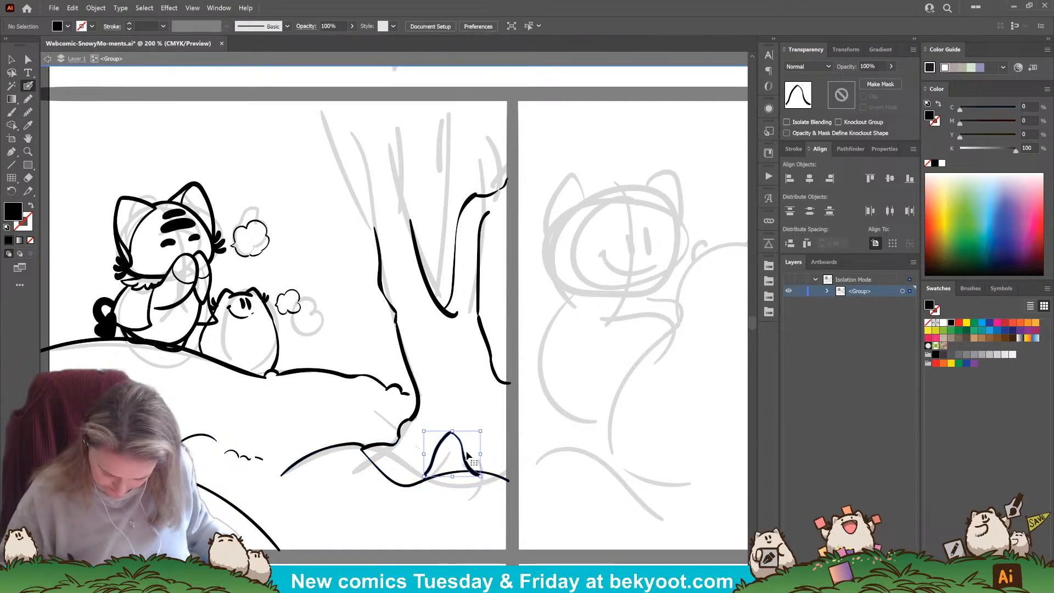
mouse_move(473, 479)
mouse_down()
mouse_move(485, 481)
mouse_move(430, 536)
mouse_up()
ctrl+click(490, 486)
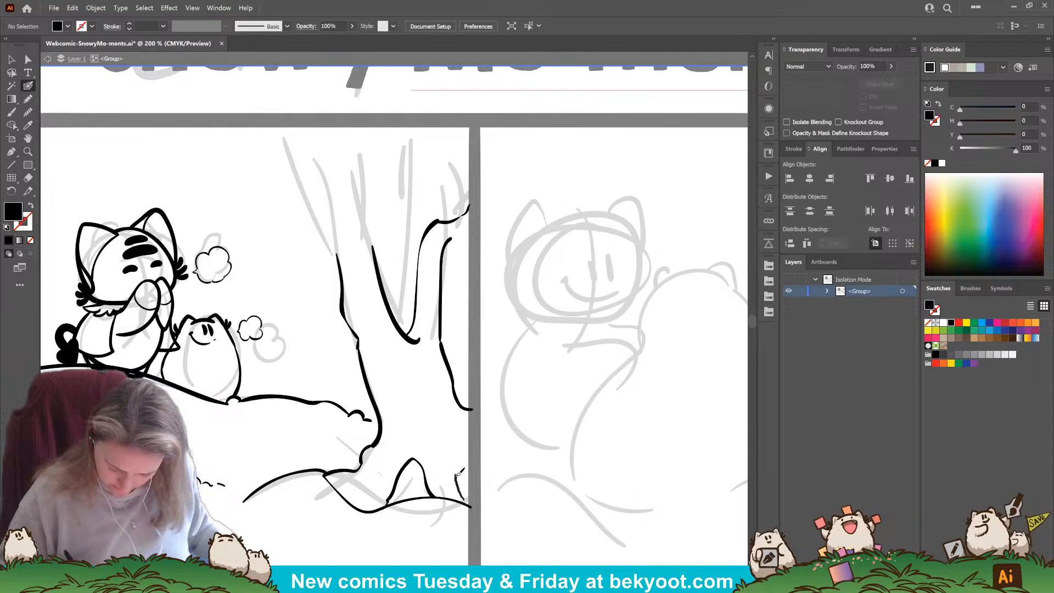
drag(471, 455, 473, 507)
key(ctrl+z)
drag(475, 453, 476, 487)
Step: Ink both edges of the tree's branch nearest the characters, extending them up to the panel's upper border
scroll(434, 454, up, 4)
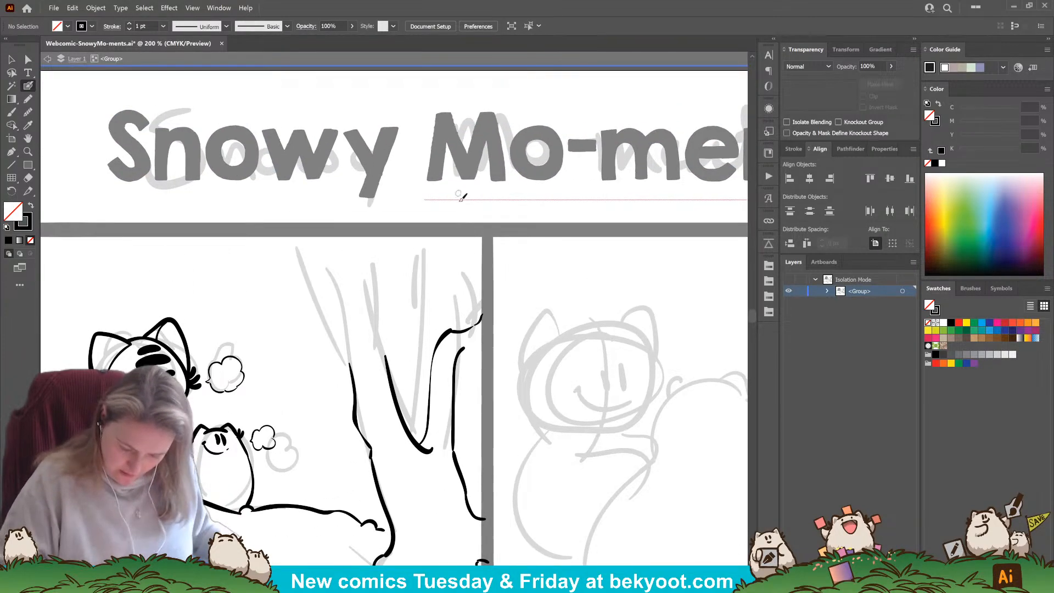
drag(388, 350, 371, 256)
drag(352, 355, 357, 229)
scroll(417, 406, up, 2)
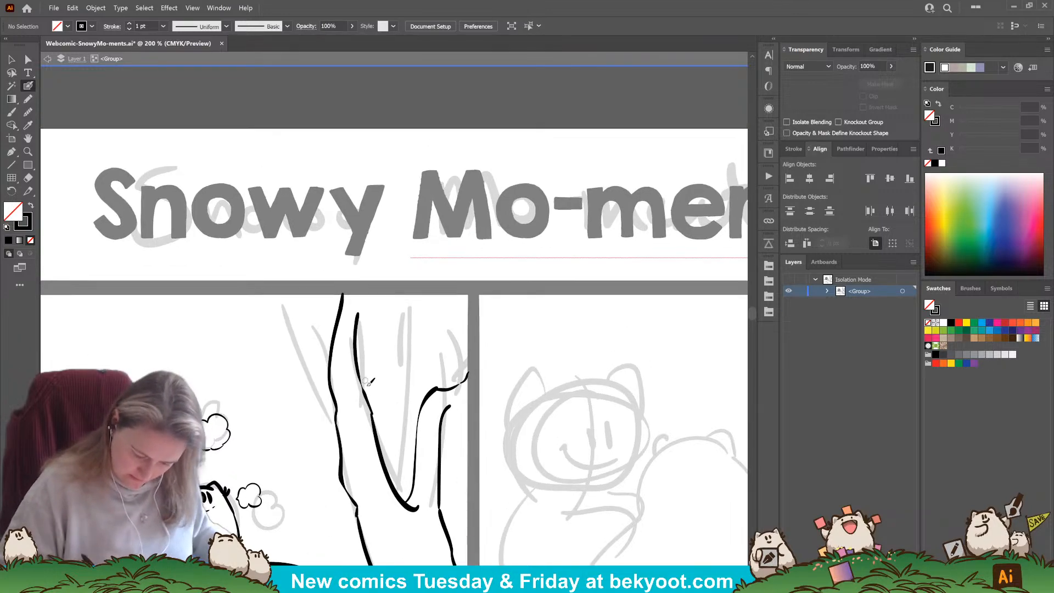
Step: Ink a thin twig forking off that branch and tapering up to the panel's upper border
drag(368, 393, 382, 359)
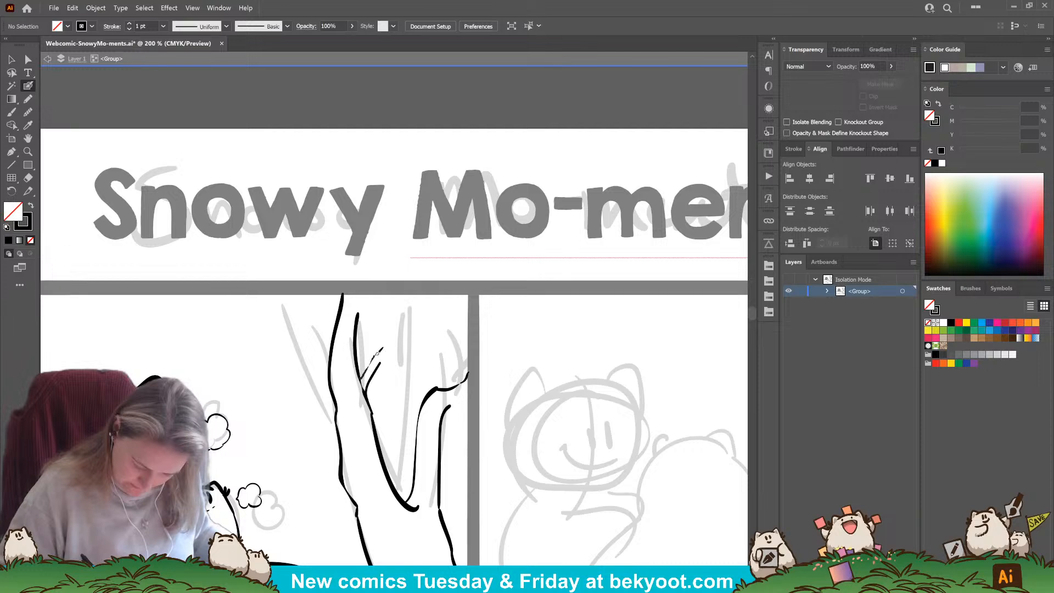
mouse_move(387, 334)
mouse_down()
mouse_move(381, 363)
mouse_move(422, 294)
mouse_up()
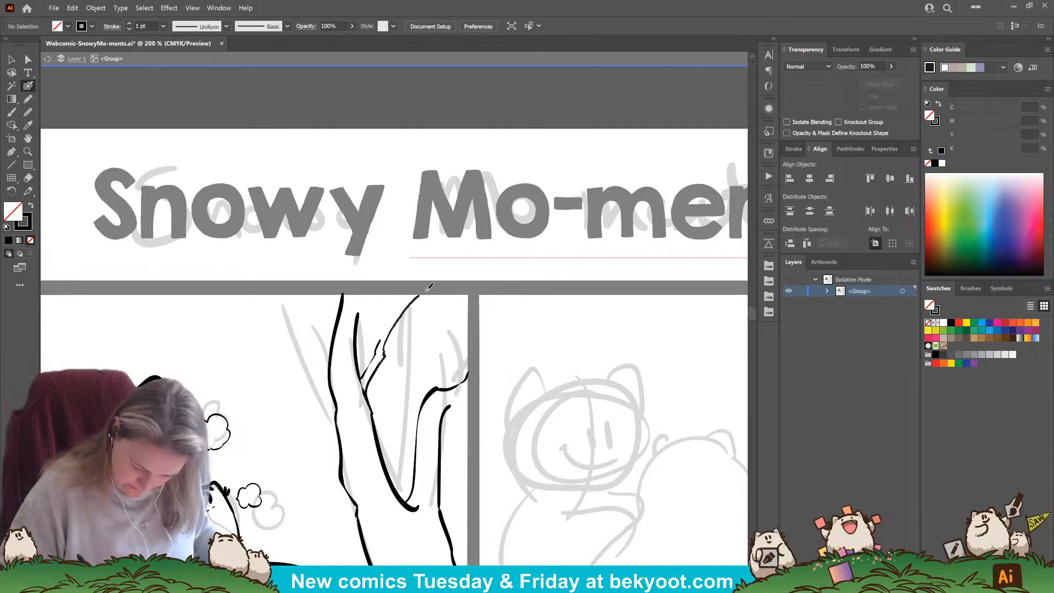
drag(377, 344, 400, 312)
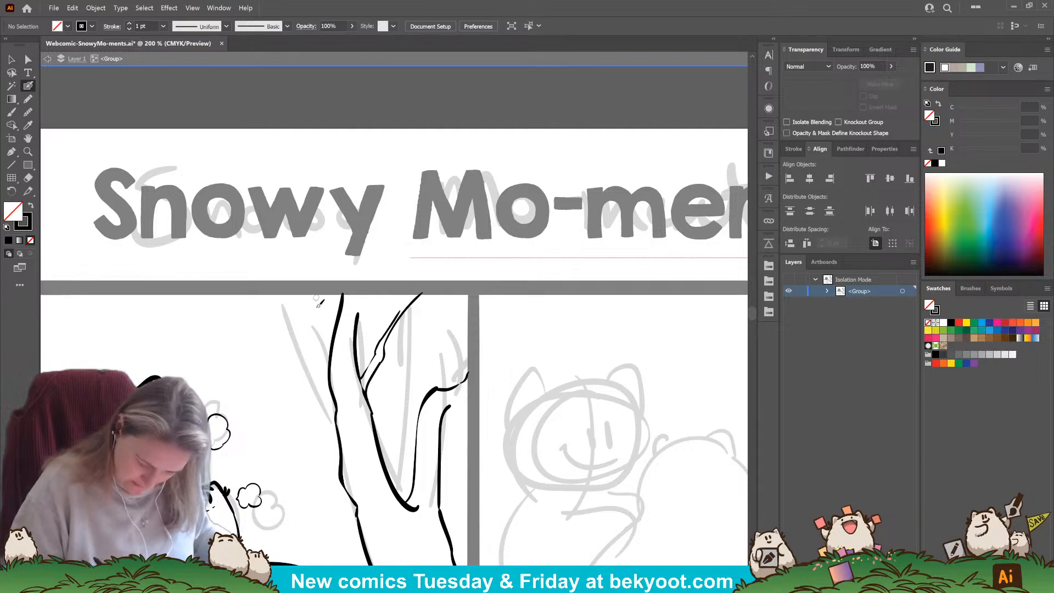
Step: Thicken the inner edge of the branch nearest the panel border down to the tree's fork
drag(389, 522, 378, 509)
mouse_move(435, 368)
mouse_down()
mouse_move(406, 416)
mouse_move(397, 333)
mouse_up()
key(ctrl+z)
drag(420, 380, 394, 490)
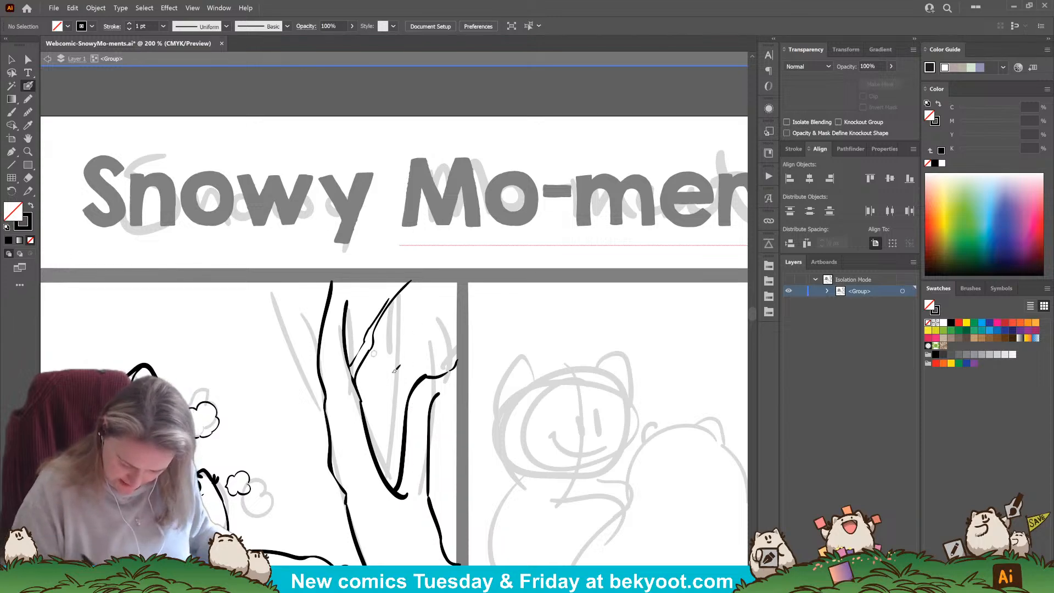
Step: Ink cross lines over the tree's trunk and both of its branches to divide them into sections
scroll(406, 389, down, 3)
drag(356, 419, 435, 400)
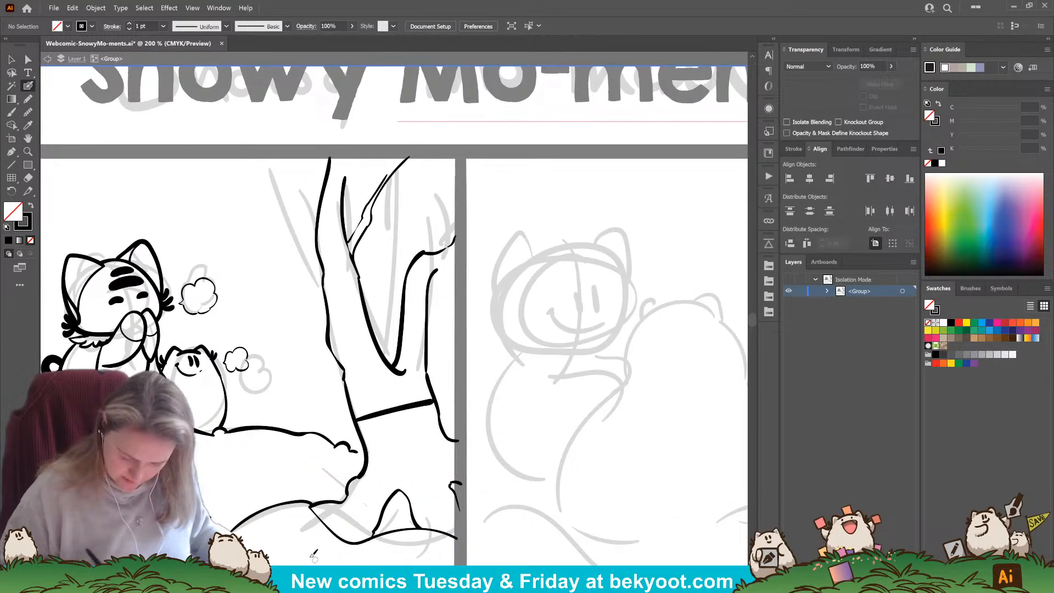
drag(330, 316, 359, 309)
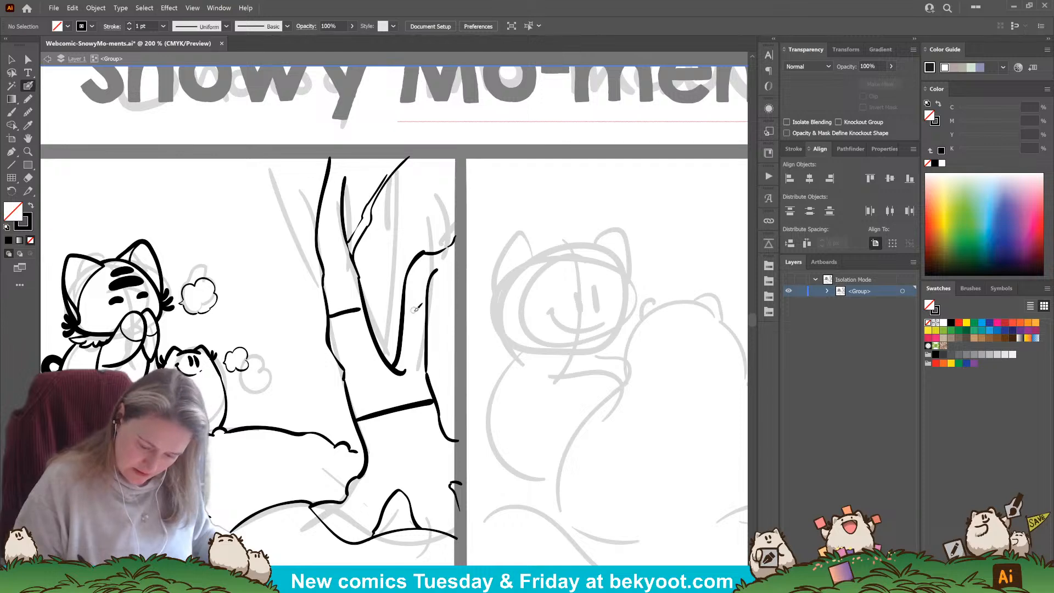
mouse_move(412, 388)
mouse_down()
mouse_move(438, 391)
mouse_move(425, 399)
mouse_up()
mouse_move(349, 312)
mouse_down()
mouse_move(376, 410)
mouse_move(359, 309)
mouse_up()
drag(402, 311, 429, 311)
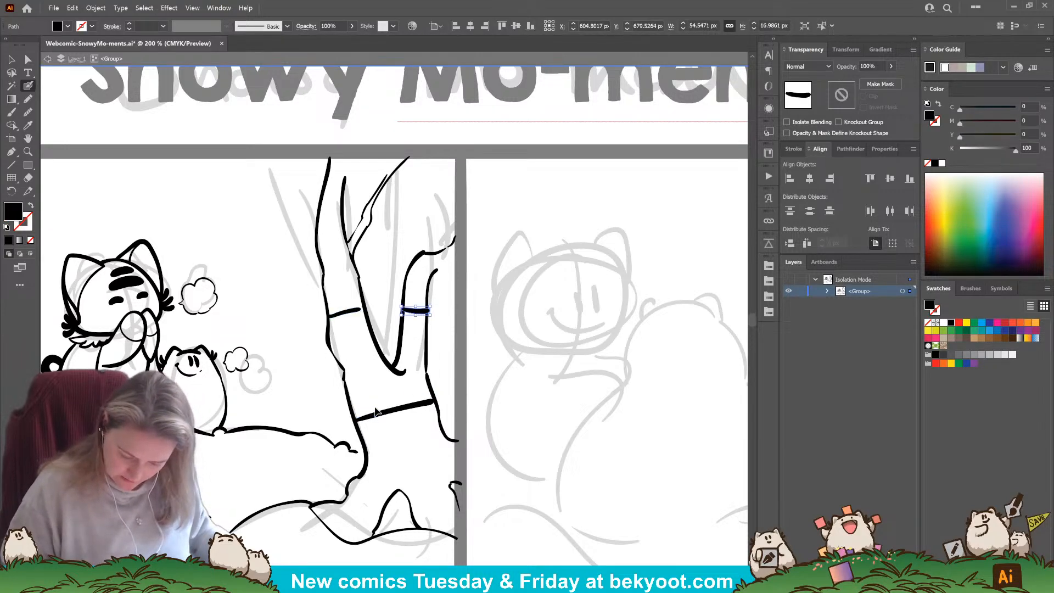
key(ctrl+shift+a)
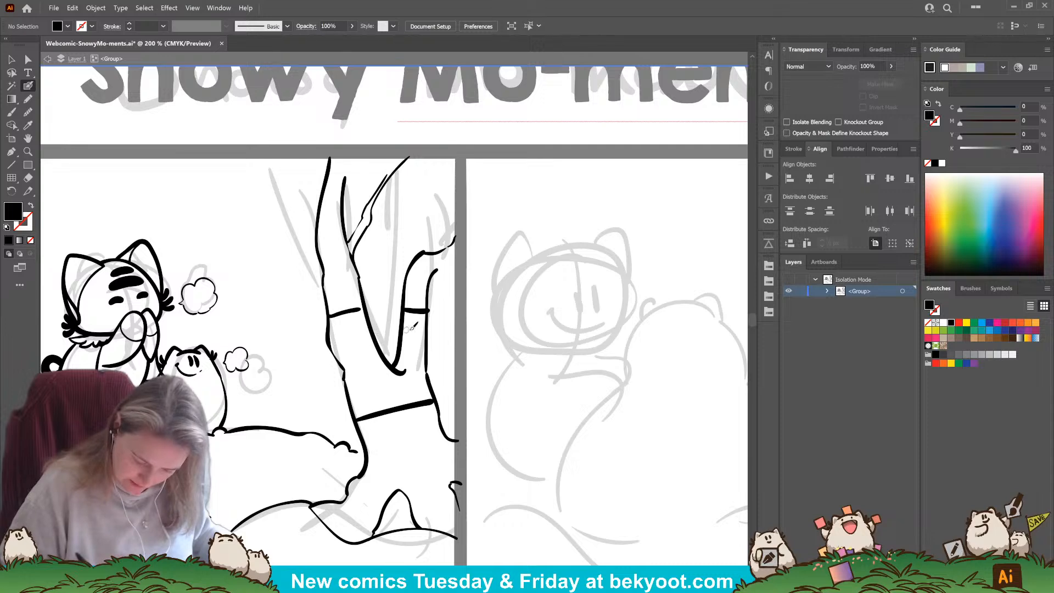
mouse_move(403, 329)
mouse_down()
mouse_move(408, 224)
mouse_move(382, 327)
mouse_move(405, 226)
mouse_up()
key(ctrl+z)
key(ctrl+z)
key(shift+x)
key(ctrl+z)
key(shift+x)
mouse_move(380, 331)
mouse_down()
mouse_move(397, 238)
mouse_move(405, 212)
mouse_up()
key(ctrl+z)
mouse_move(376, 336)
mouse_down()
mouse_move(371, 305)
mouse_move(386, 254)
mouse_move(404, 266)
mouse_up()
key(ctrl+z)
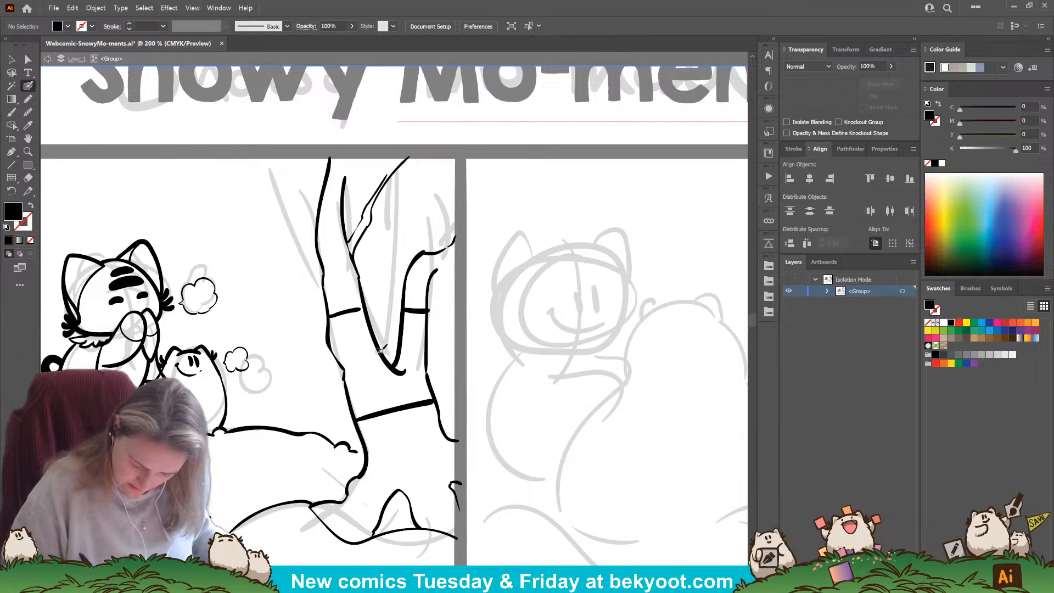
Step: Try to ink a secondary branch rising out of the tree's fork, with thin twigs reaching toward the panel's upper border
drag(382, 336, 401, 277)
mouse_move(401, 286)
mouse_down()
mouse_move(397, 240)
mouse_move(414, 184)
mouse_move(409, 266)
mouse_move(439, 165)
mouse_up()
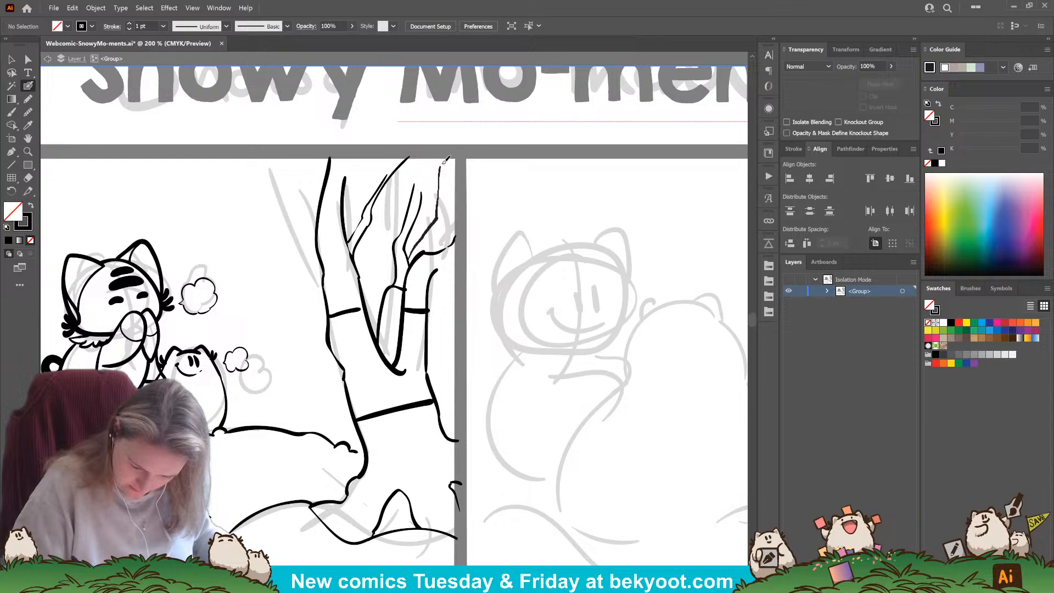
ctrl+click(408, 297)
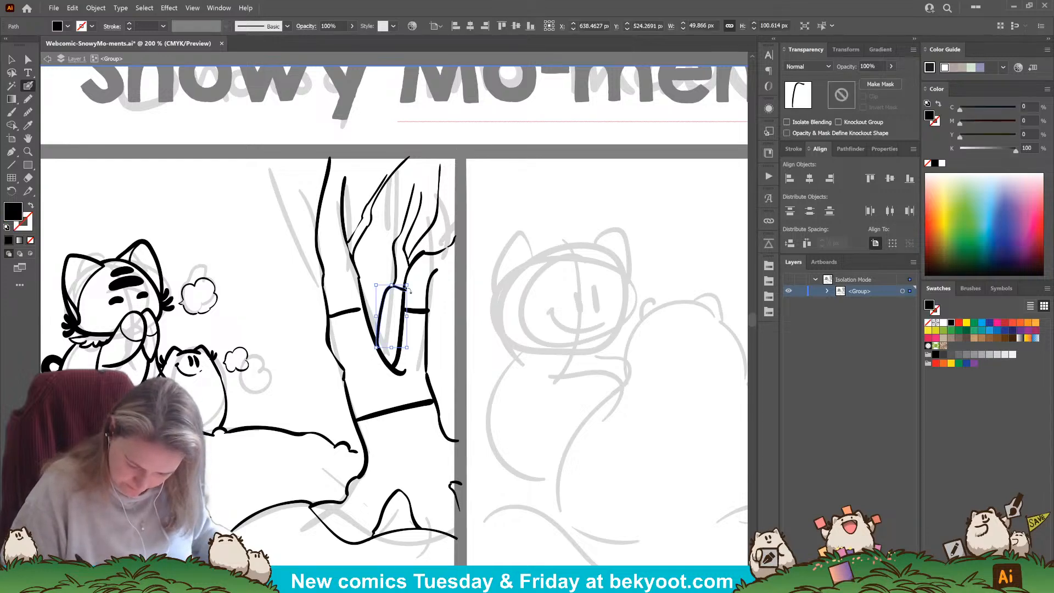
drag(407, 317, 405, 316)
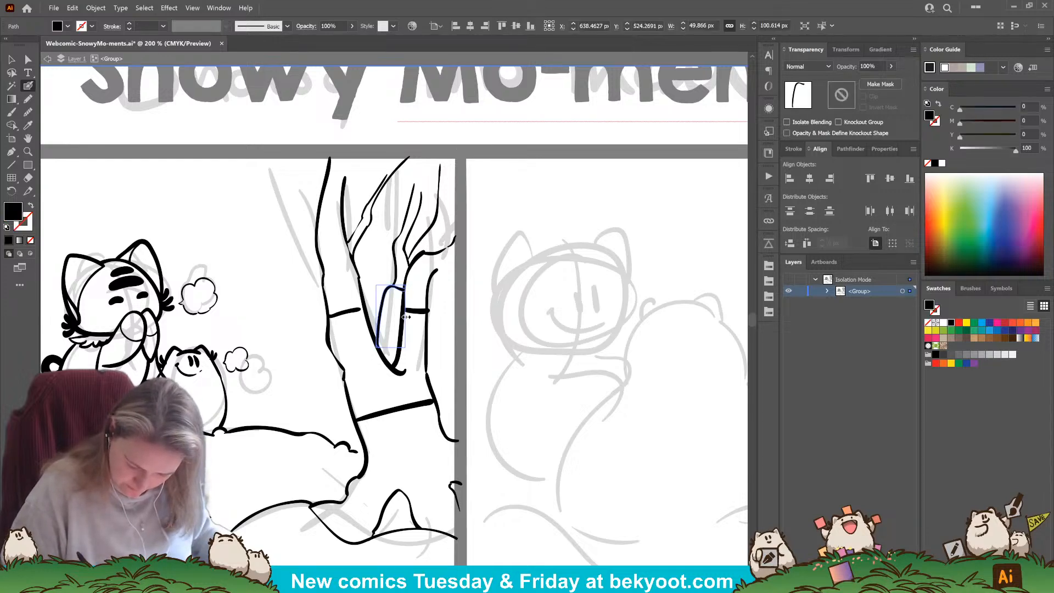
ctrl+click(443, 316)
key(ctrl+z)
key(ctrl+z)
key(ctrl+z)
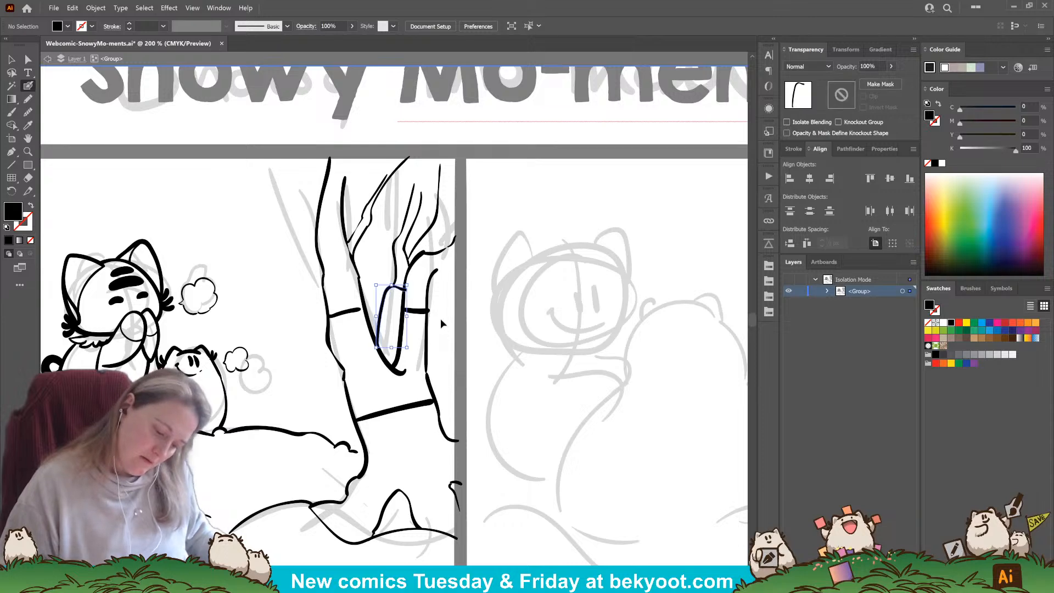
key(ctrl+z)
key(shift+x)
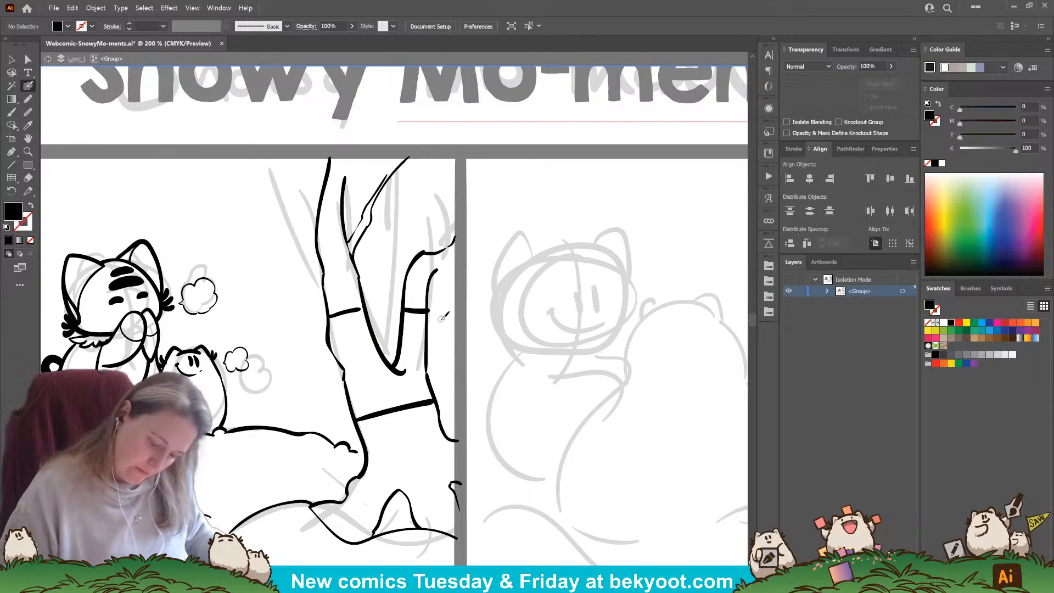
Step: Try to ink a crooked twig growing inside the tree's fork and splitting beside the branch nearest the panel border
key(shift+x)
mouse_move(392, 297)
mouse_down()
mouse_move(383, 215)
mouse_move(412, 277)
mouse_up()
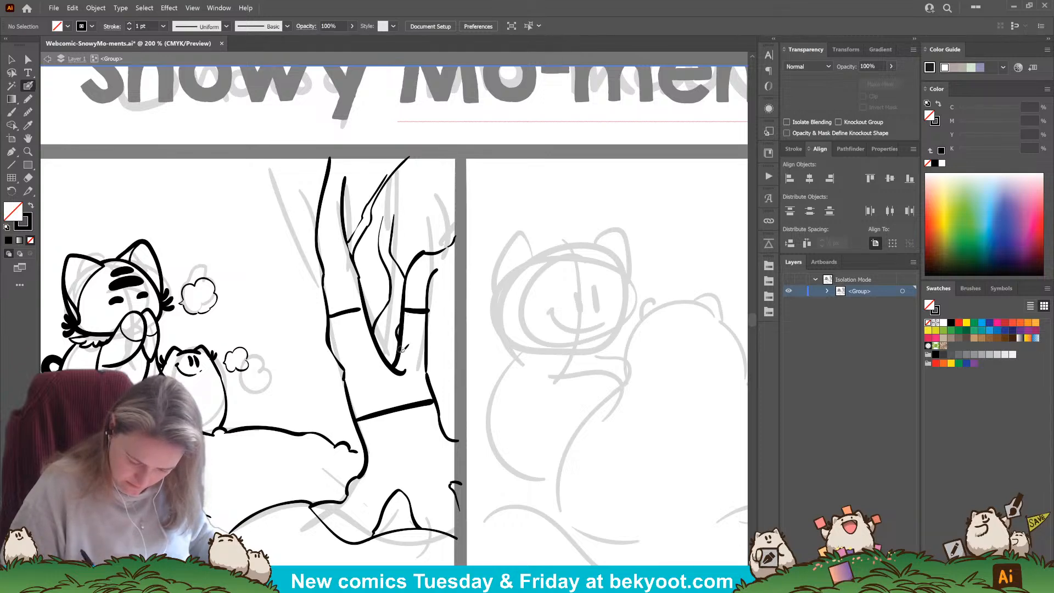
key(ctrl+z)
key(ctrl+z)
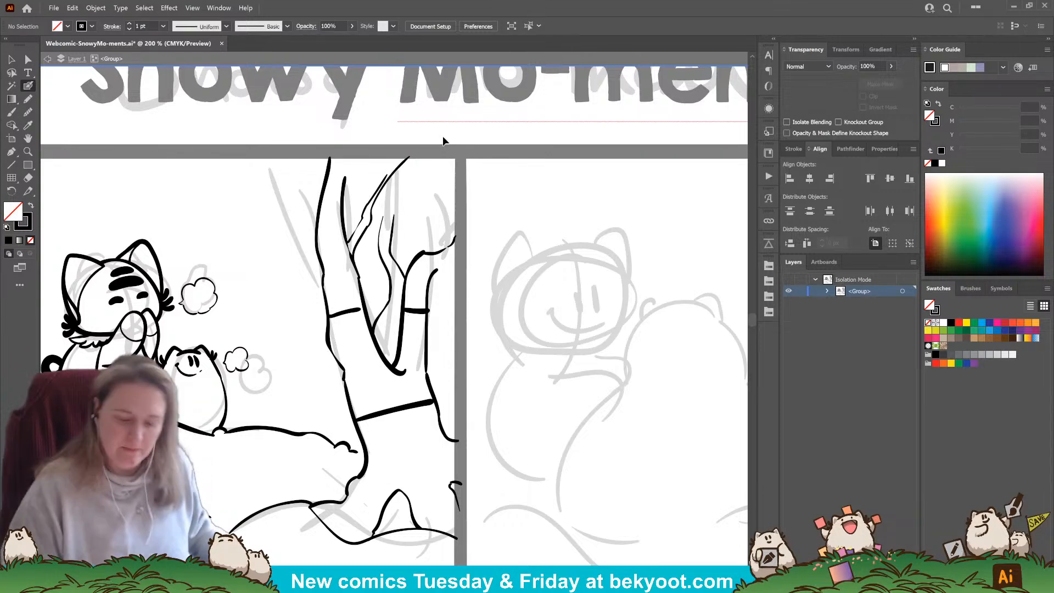
key(shift+x)
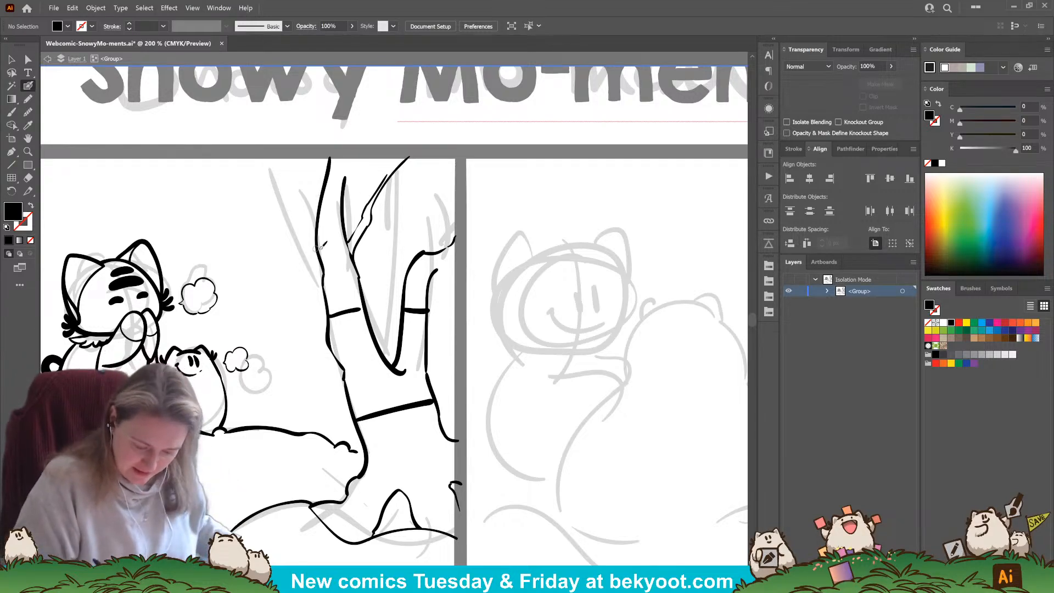
Step: Delete the upper edges of the branch nearest the characters and re-ink its outer edge bending over toward them
click(319, 222)
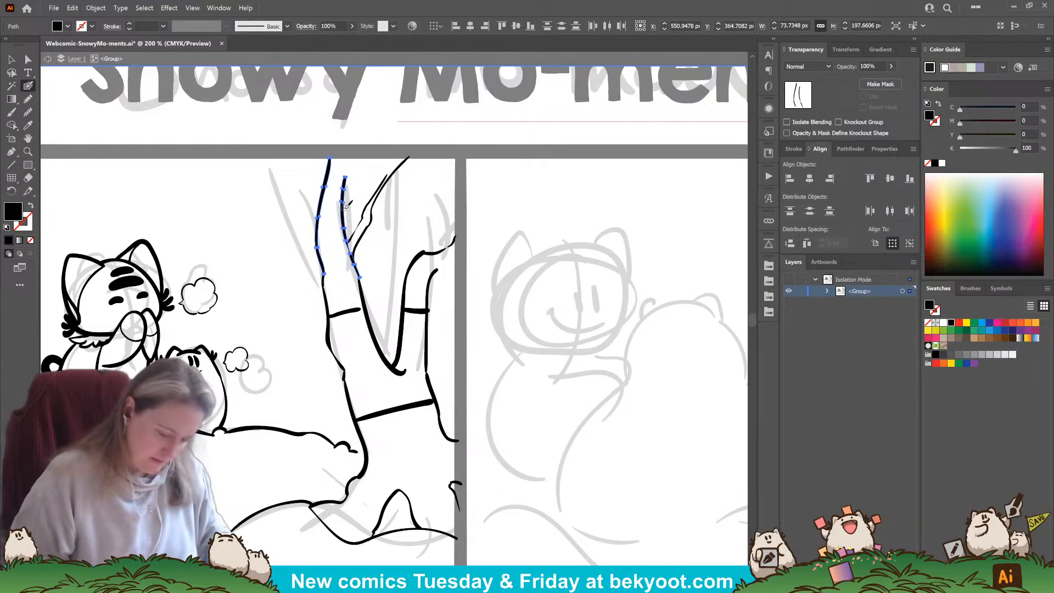
key(Delete)
mouse_move(323, 254)
mouse_down()
mouse_move(257, 151)
mouse_move(272, 195)
mouse_move(190, 160)
mouse_move(261, 181)
mouse_up()
key(ctrl+z)
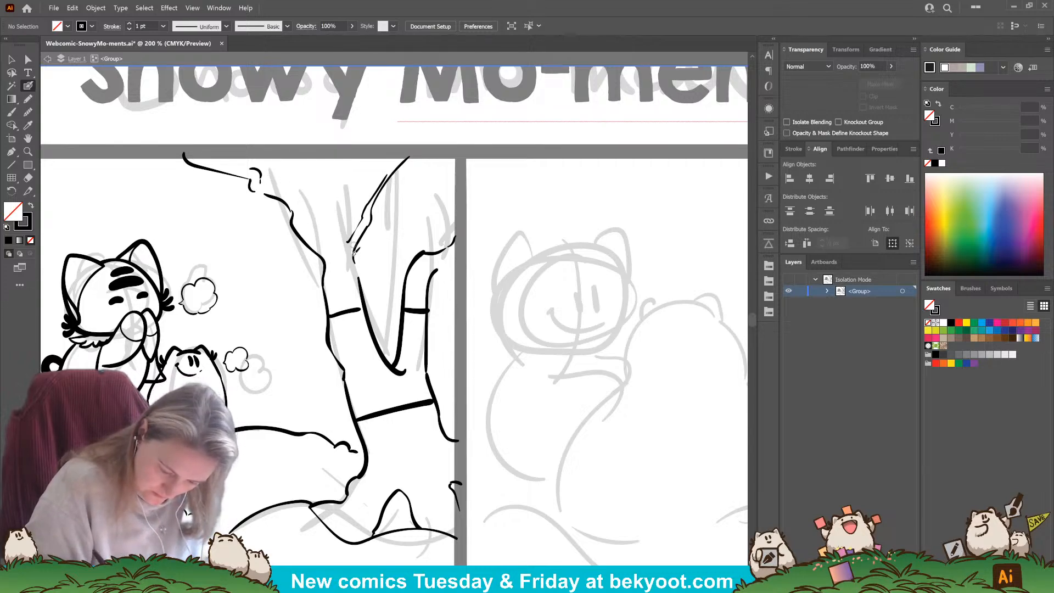
Step: Ink the bent branch's inner edge with thin twigs running up to the panel's upper border
mouse_move(358, 277)
mouse_down()
mouse_move(346, 242)
mouse_move(294, 191)
mouse_move(312, 219)
mouse_move(344, 237)
mouse_up()
key(ctrl+z)
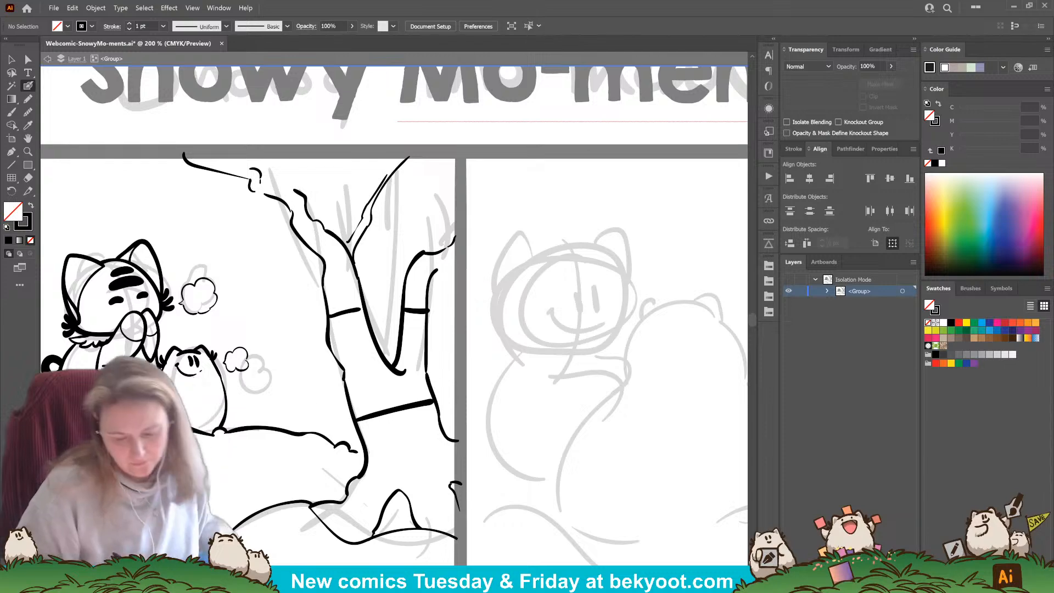
key(ctrl+z)
mouse_move(328, 229)
mouse_down()
mouse_move(337, 154)
mouse_move(354, 187)
mouse_move(346, 225)
mouse_move(360, 274)
mouse_up()
scroll(341, 368, up, 3)
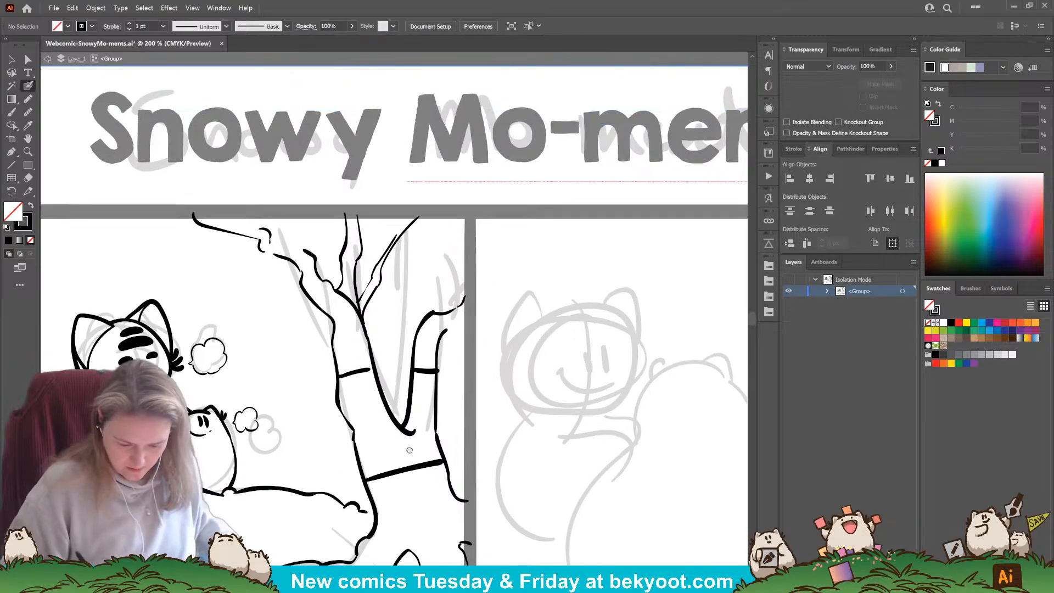
Step: Extend both edges of the bent branch so they narrow toward the thin twig above the characters
drag(284, 257, 276, 256)
drag(278, 373, 302, 386)
drag(300, 276, 324, 292)
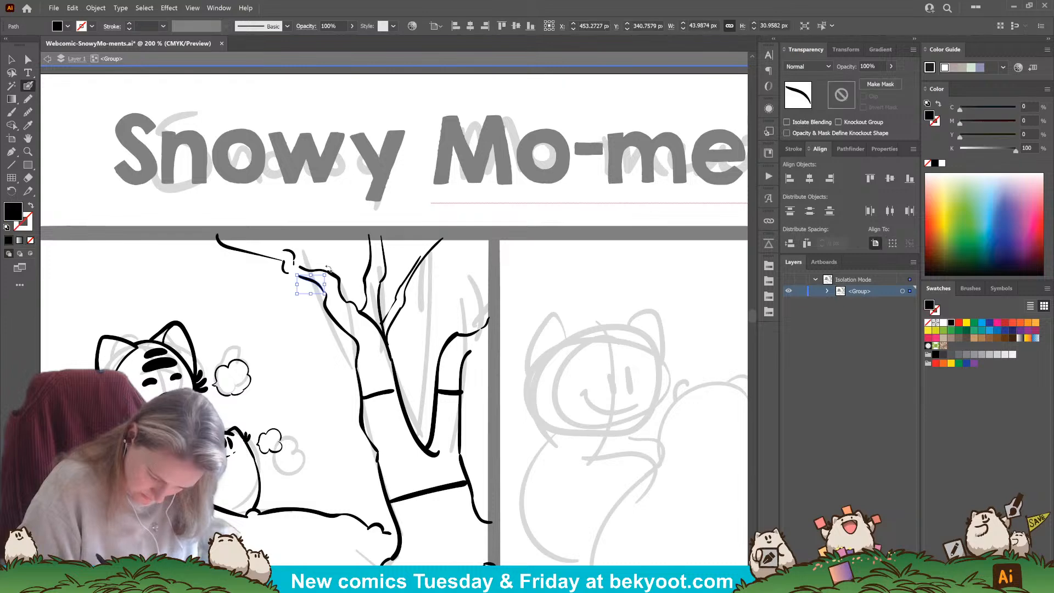
ctrl+click(354, 243)
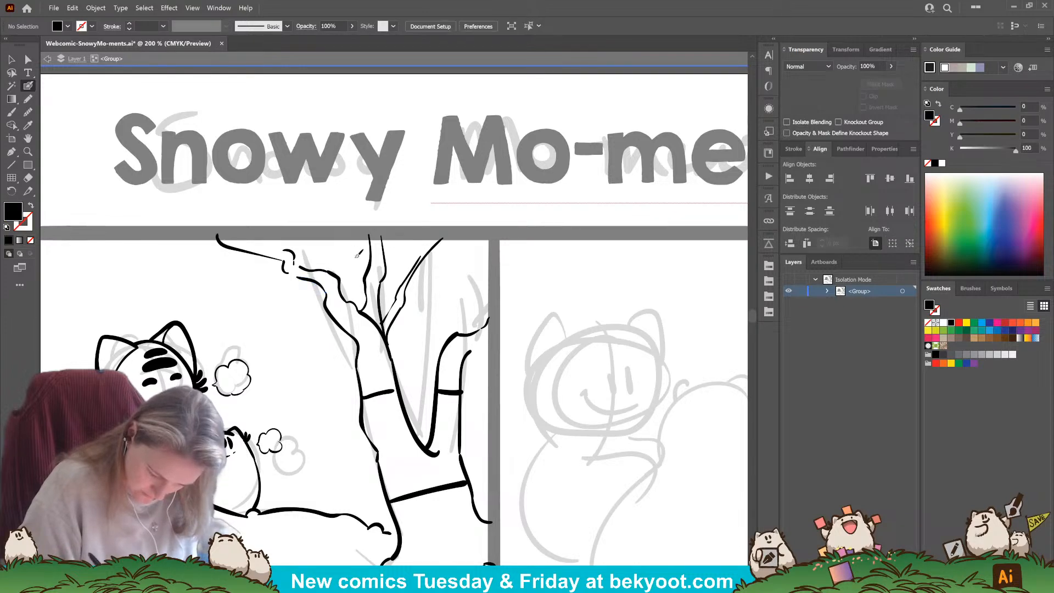
Step: Ink short curved cross lines on the bent branch and close the gap between its tip and the thin twig
mouse_move(333, 275)
mouse_down()
mouse_move(327, 282)
mouse_move(331, 272)
mouse_up()
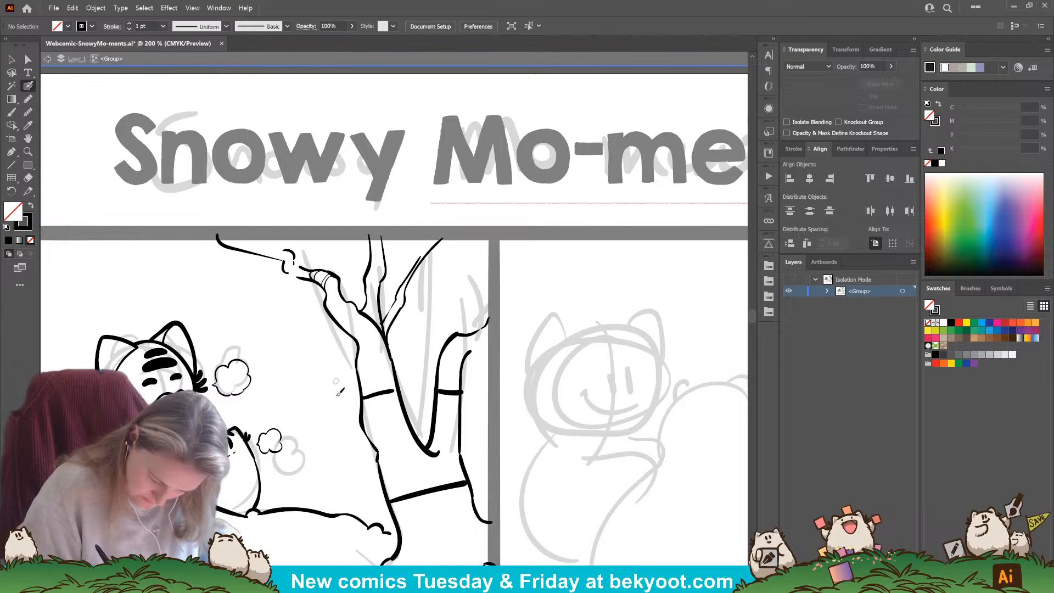
drag(346, 391, 319, 396)
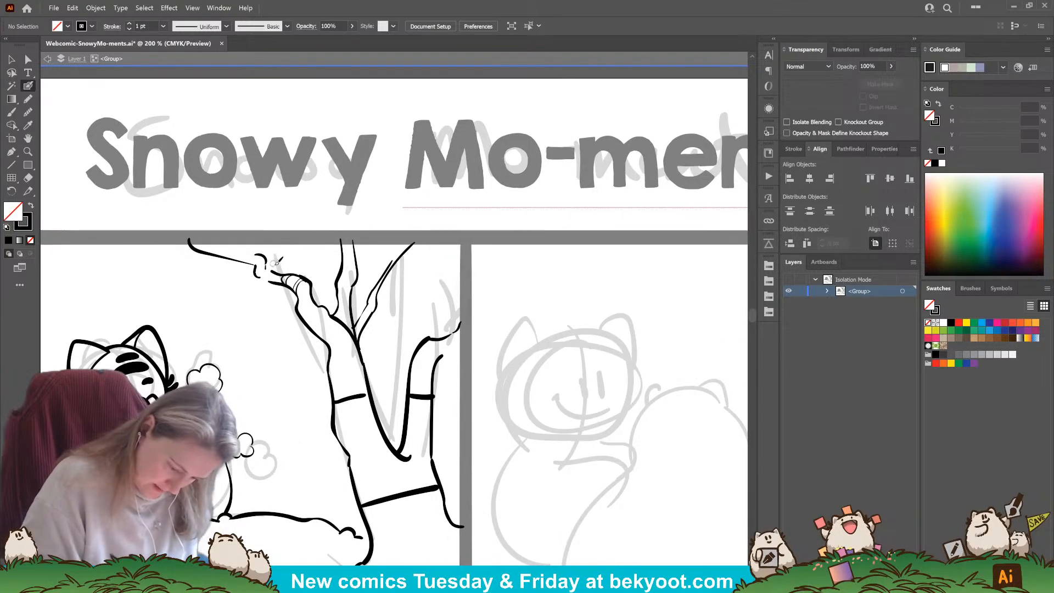
drag(274, 266, 264, 278)
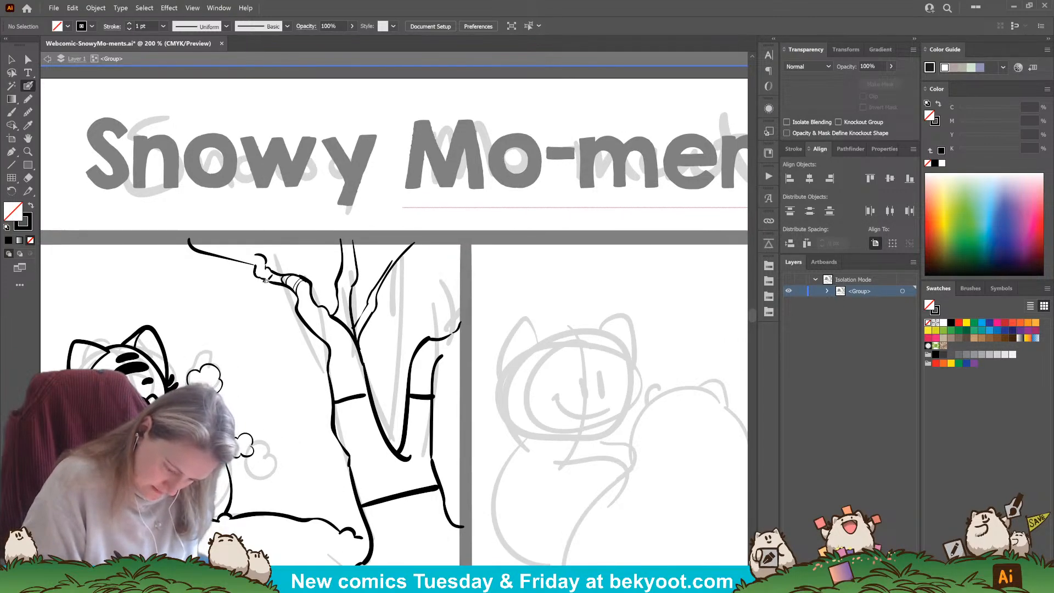
drag(274, 405, 305, 428)
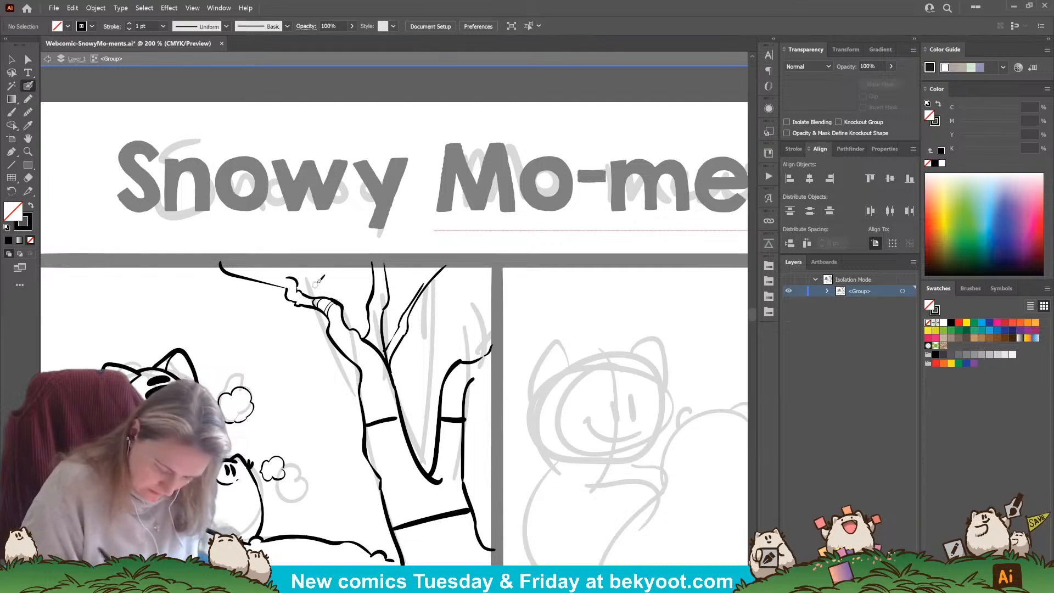
drag(318, 281, 279, 232)
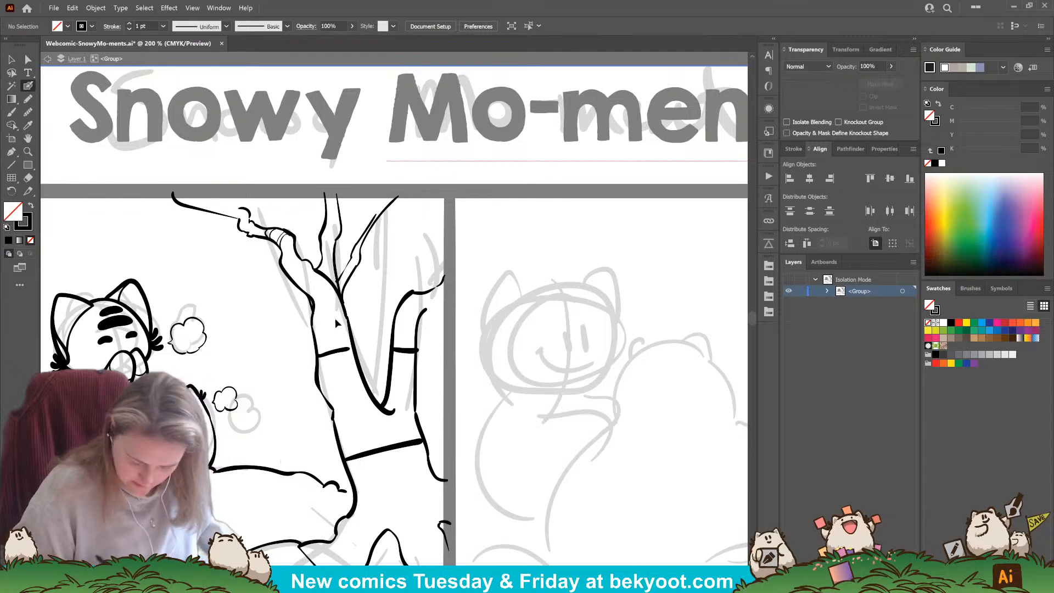
scroll(375, 463, down, 2)
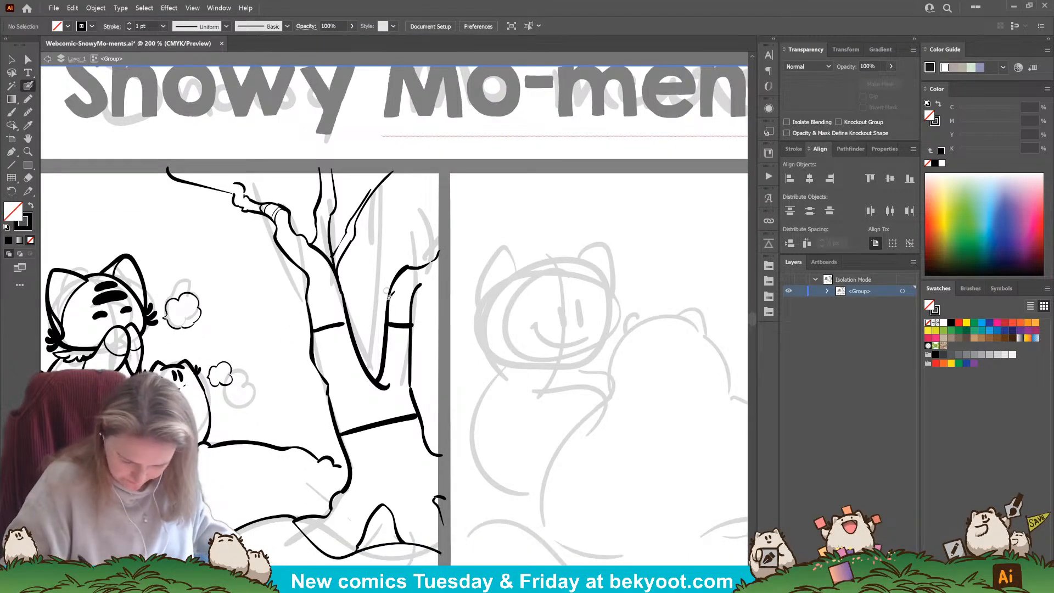
drag(384, 342, 372, 235)
key(ctrl+z)
key(ctrl+z)
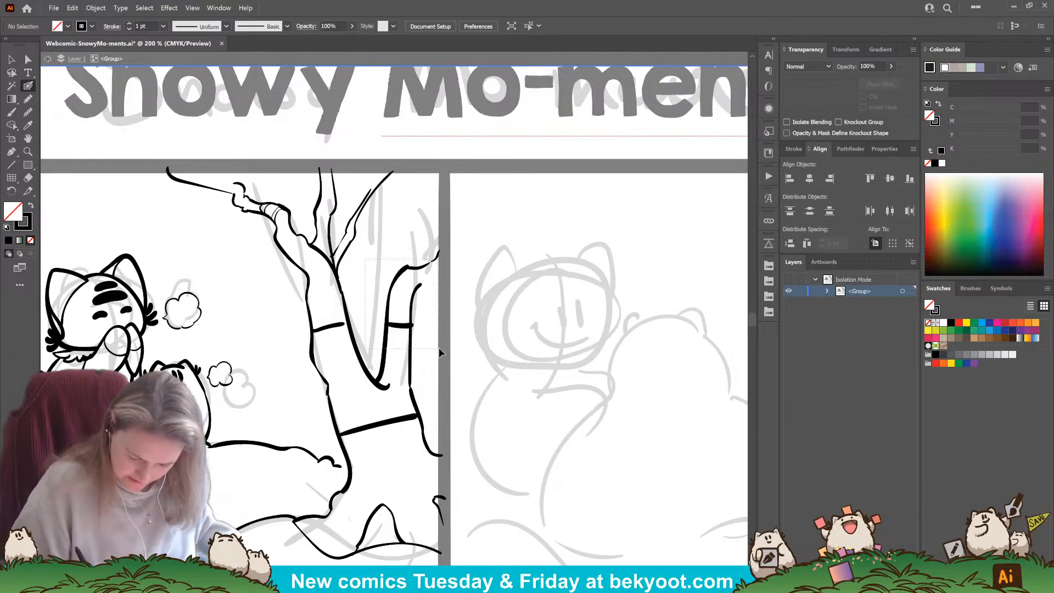
drag(378, 263, 384, 278)
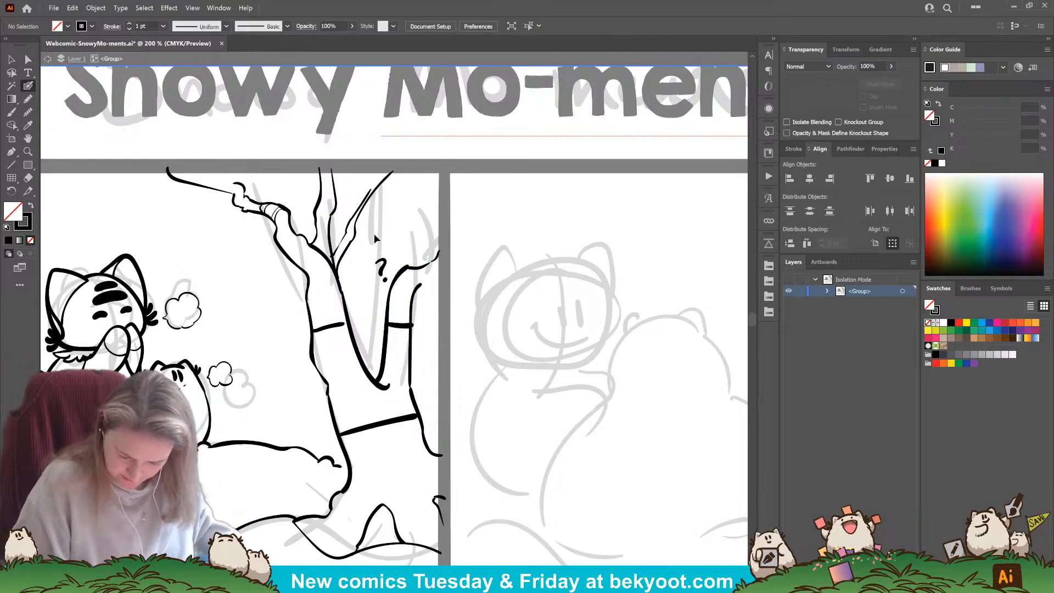
key(ctrl+z)
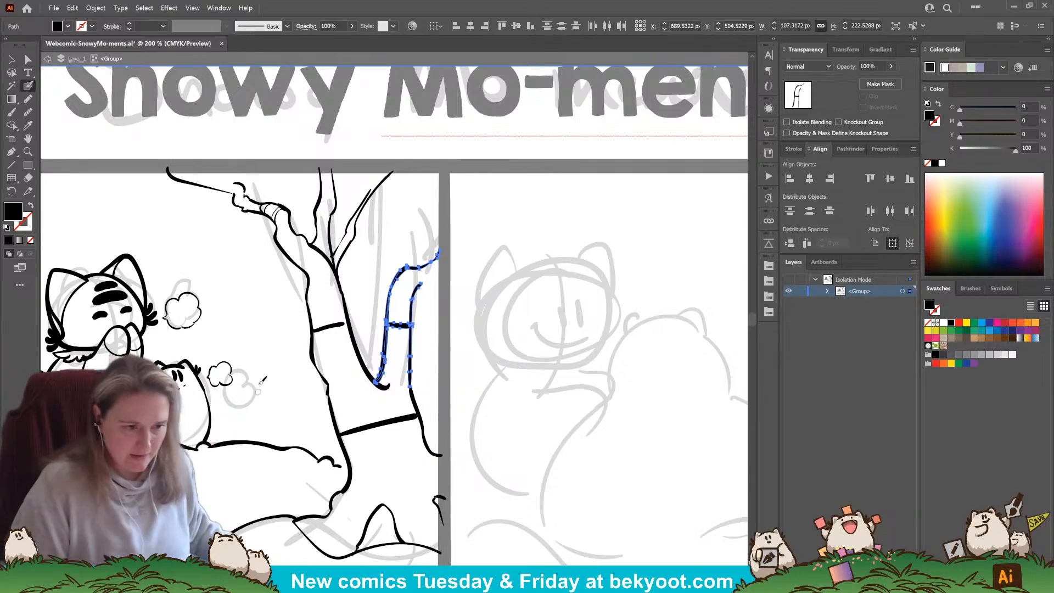
Step: Delete the edges and cross line of the branch nearest the panel border
key(ctrl+shift+a)
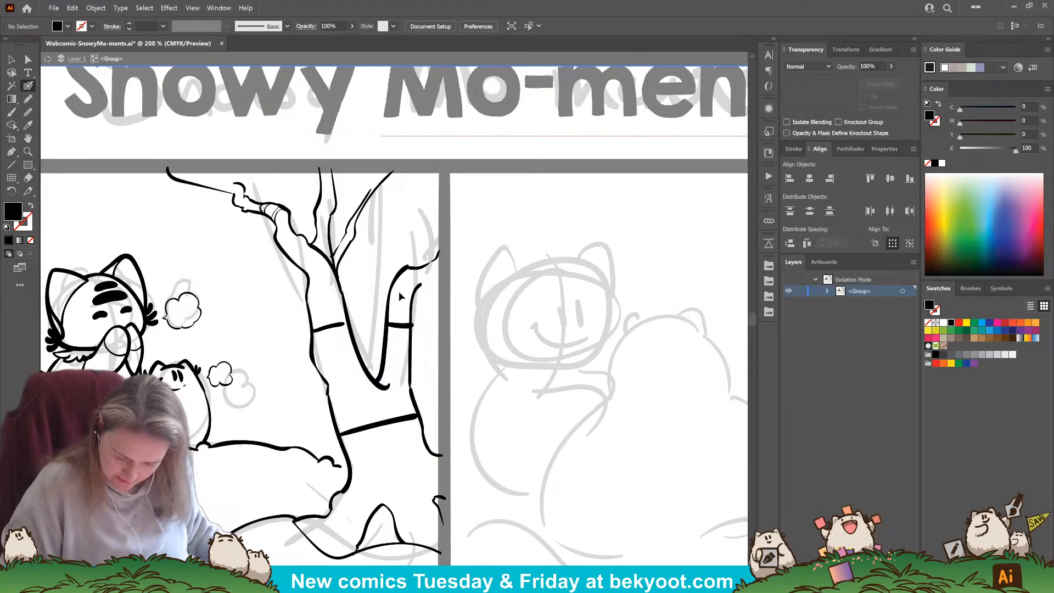
ctrl+click(426, 327)
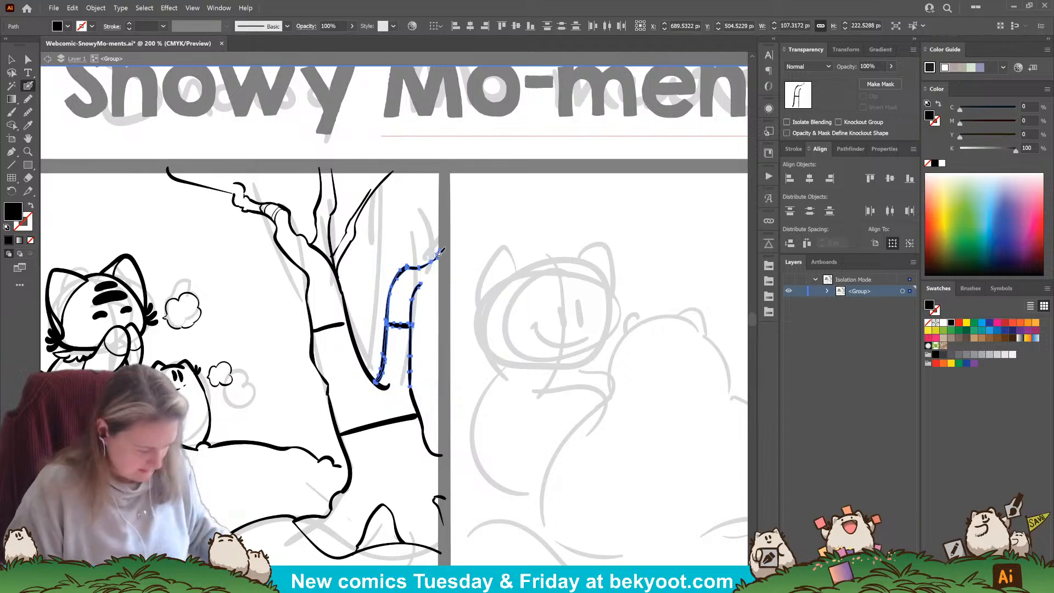
key(Delete)
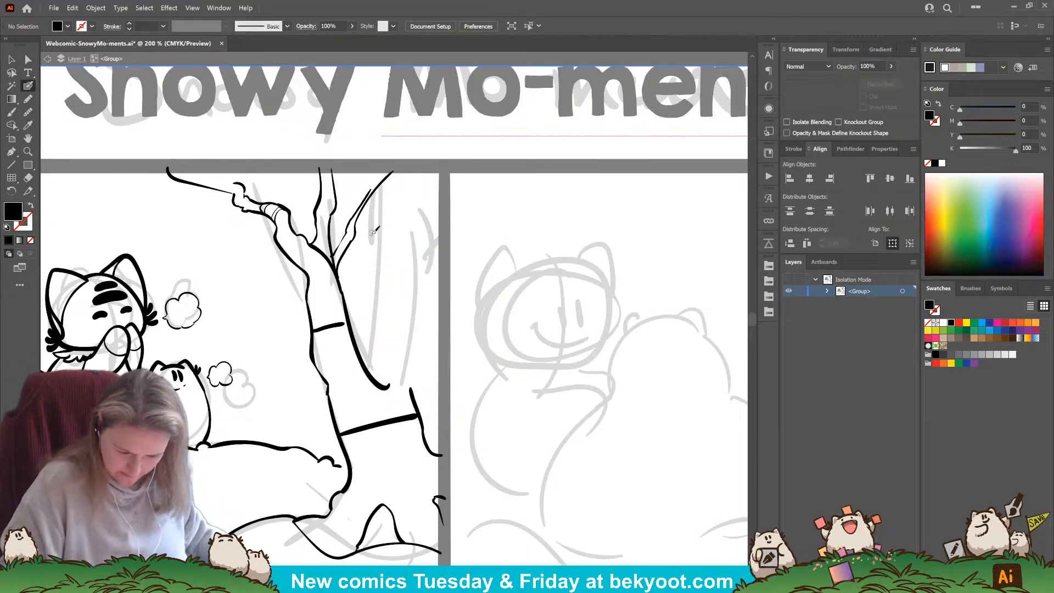
Step: Ink the branch curving from the trunk fork toward the panel's side border, drawing its upper and lower edges and joining them to the trunk
key(shift+x)
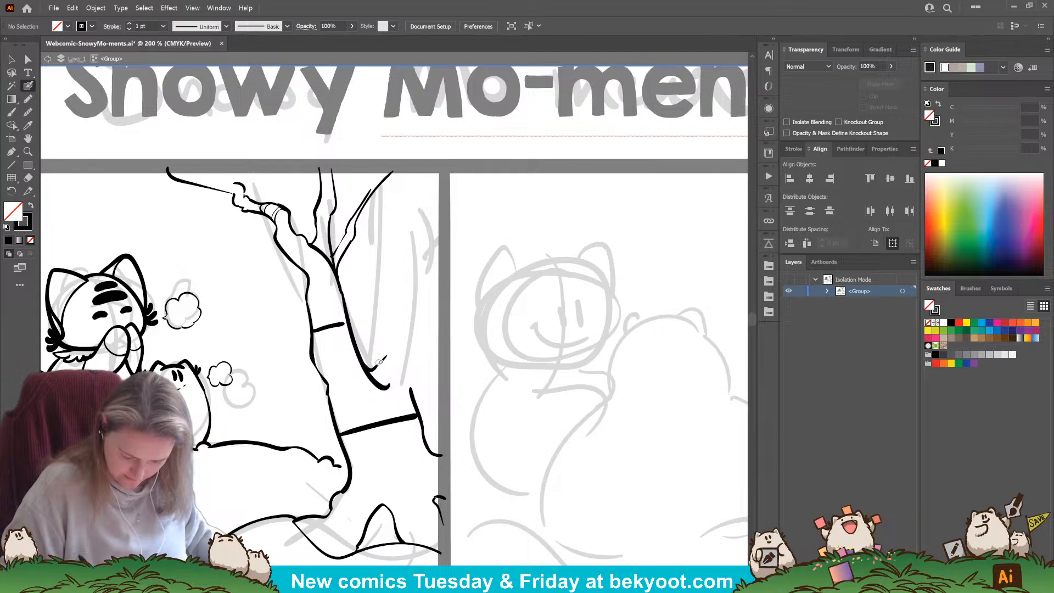
mouse_move(378, 363)
mouse_down()
mouse_move(387, 314)
mouse_move(440, 242)
mouse_up()
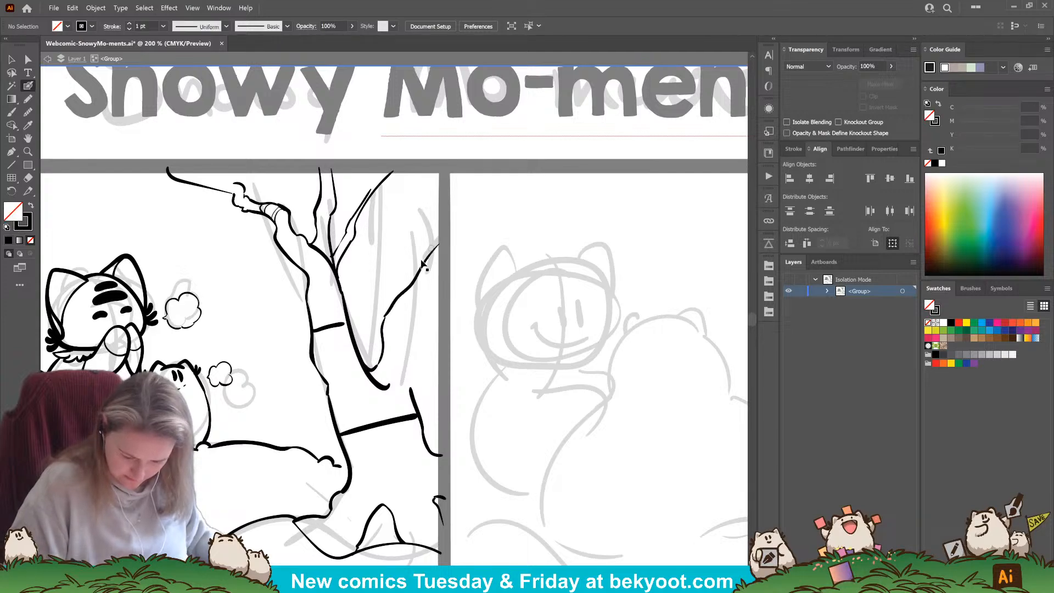
key(ctrl+z)
drag(384, 318, 443, 279)
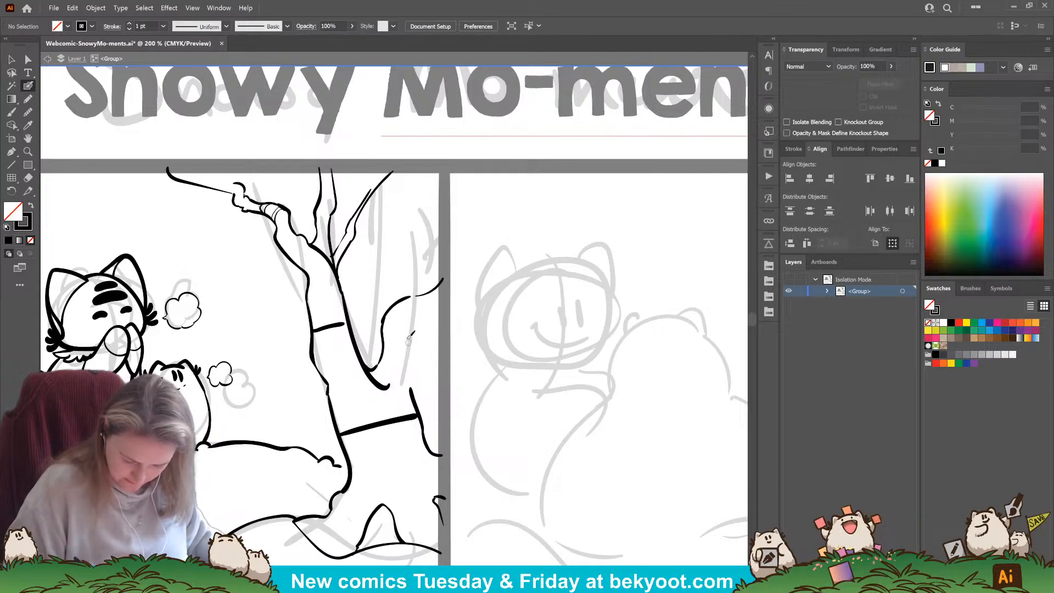
drag(413, 341, 443, 306)
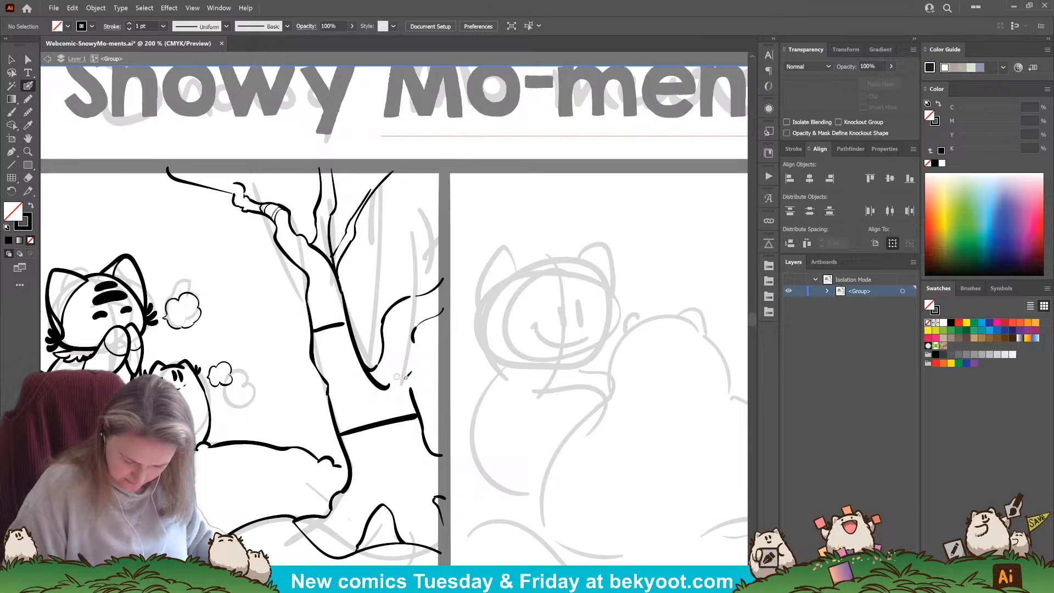
drag(413, 408, 417, 325)
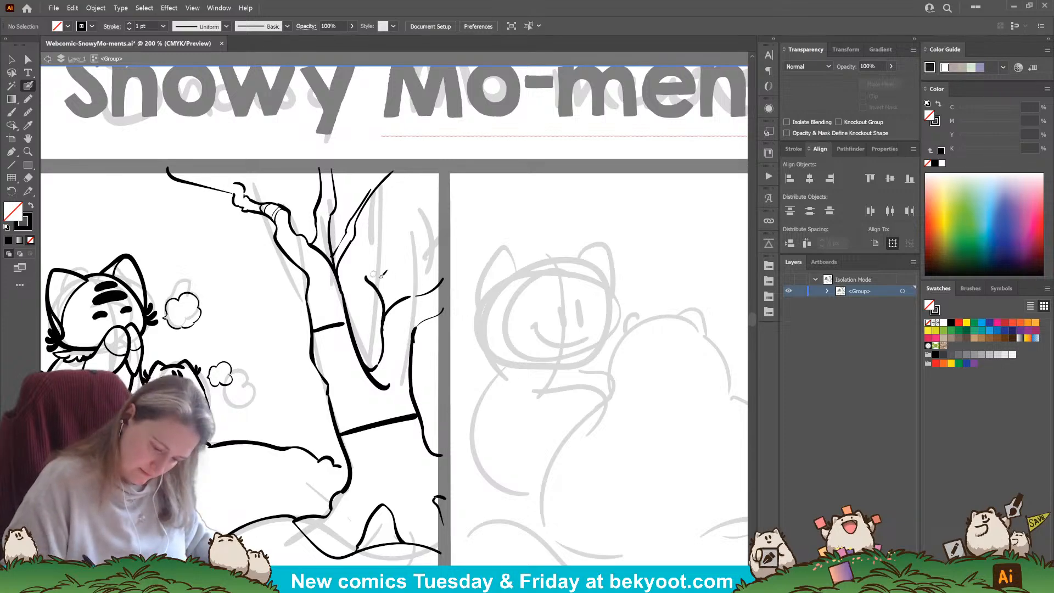
Step: Ink an upright branch with forked tips rising from the upper edge of the new side branch
mouse_move(407, 296)
mouse_down()
mouse_move(390, 242)
mouse_move(367, 236)
mouse_move(361, 262)
mouse_move(372, 265)
mouse_move(391, 319)
mouse_up()
mouse_move(400, 255)
mouse_down()
mouse_move(408, 232)
mouse_move(389, 241)
mouse_move(405, 208)
mouse_up()
drag(405, 168, 389, 207)
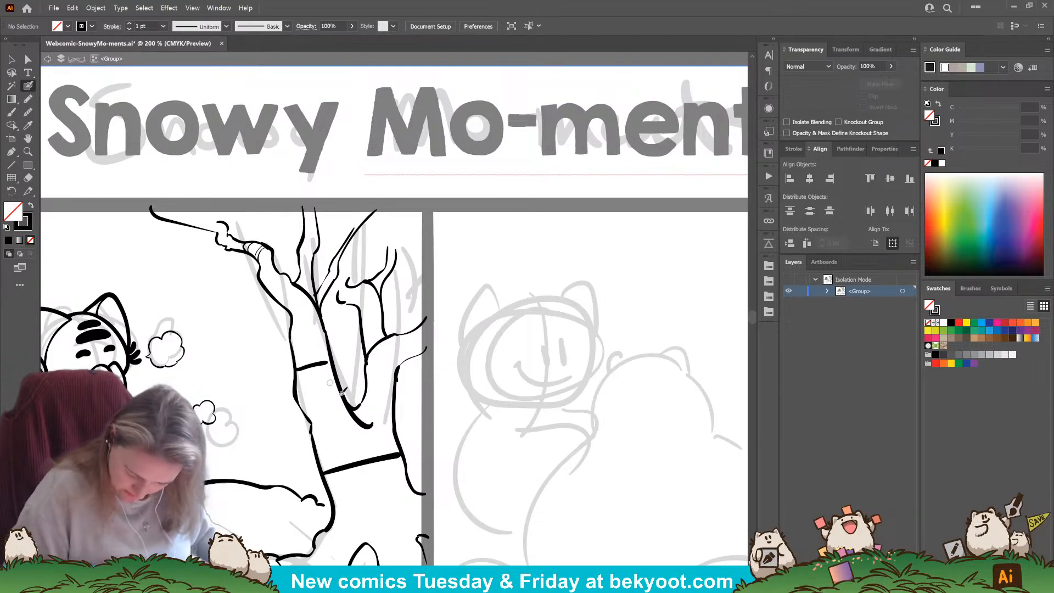
Step: Ink a small hooked stub inside the trunk fork and a short curved stub on the trunk's side facing the characters
mouse_move(366, 353)
mouse_down()
mouse_move(349, 323)
mouse_move(362, 355)
mouse_up()
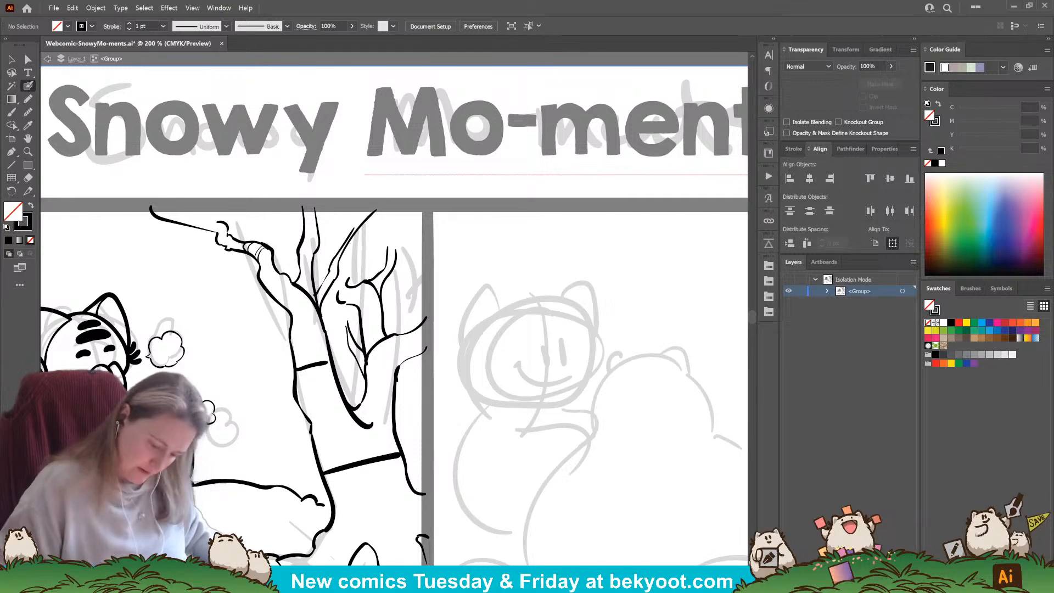
drag(369, 392, 338, 330)
key(ctrl+z)
drag(363, 392, 350, 354)
key(ctrl+z)
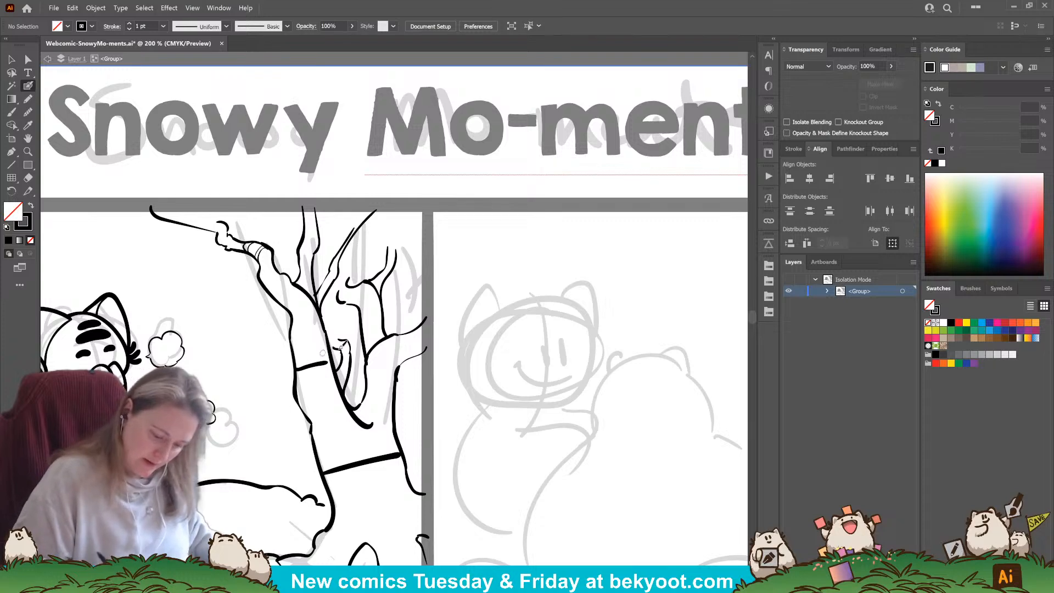
mouse_move(288, 345)
mouse_down()
mouse_move(244, 307)
mouse_move(277, 337)
mouse_up()
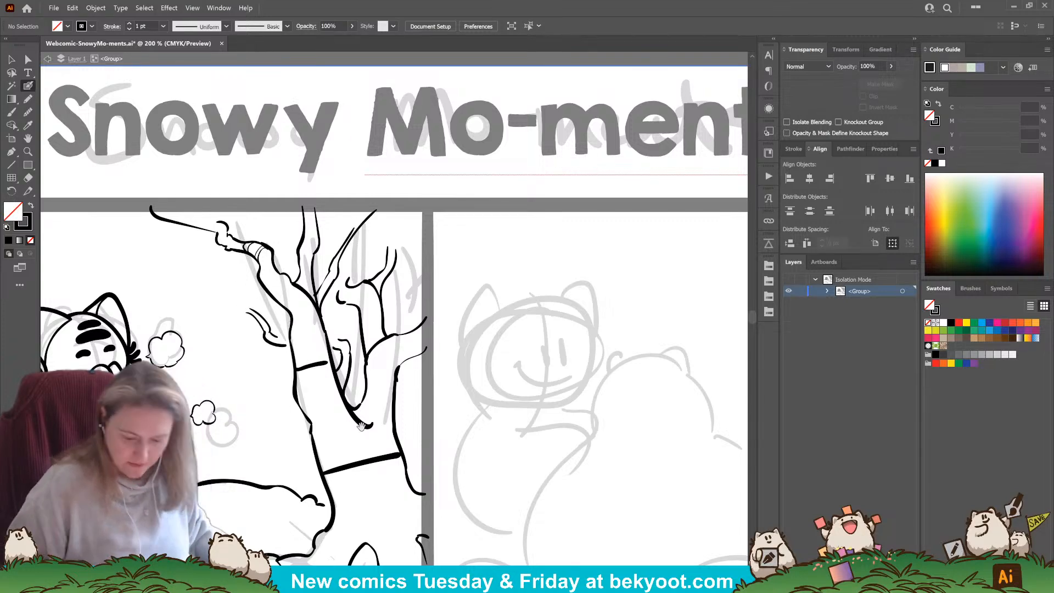
drag(361, 428, 338, 441)
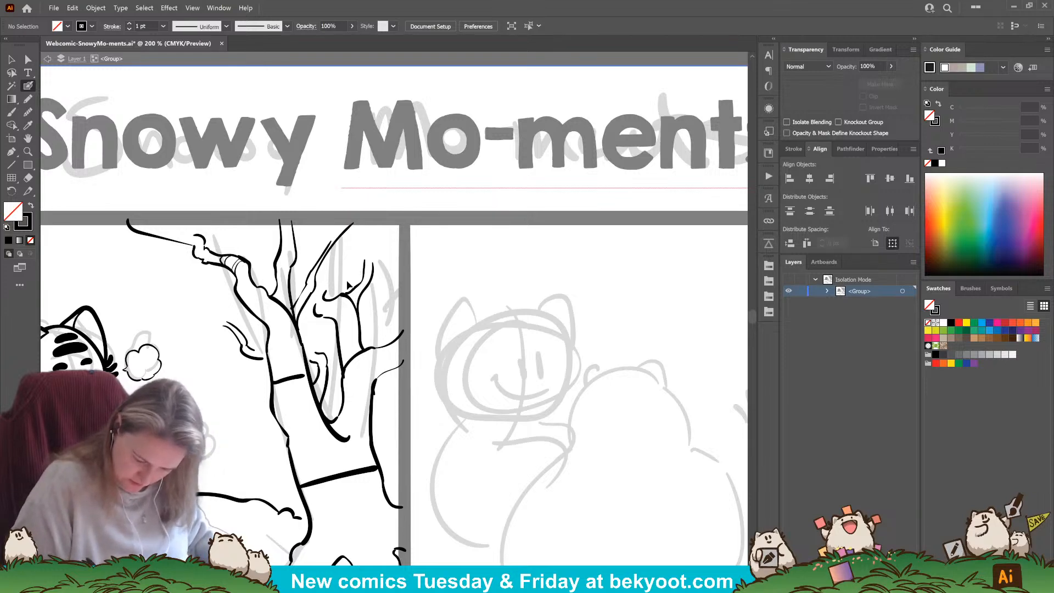
Step: Remove the short hook stroke at the forked branch's tip and ink one thin upright twig on the side branch near the panel border
drag(359, 316, 321, 316)
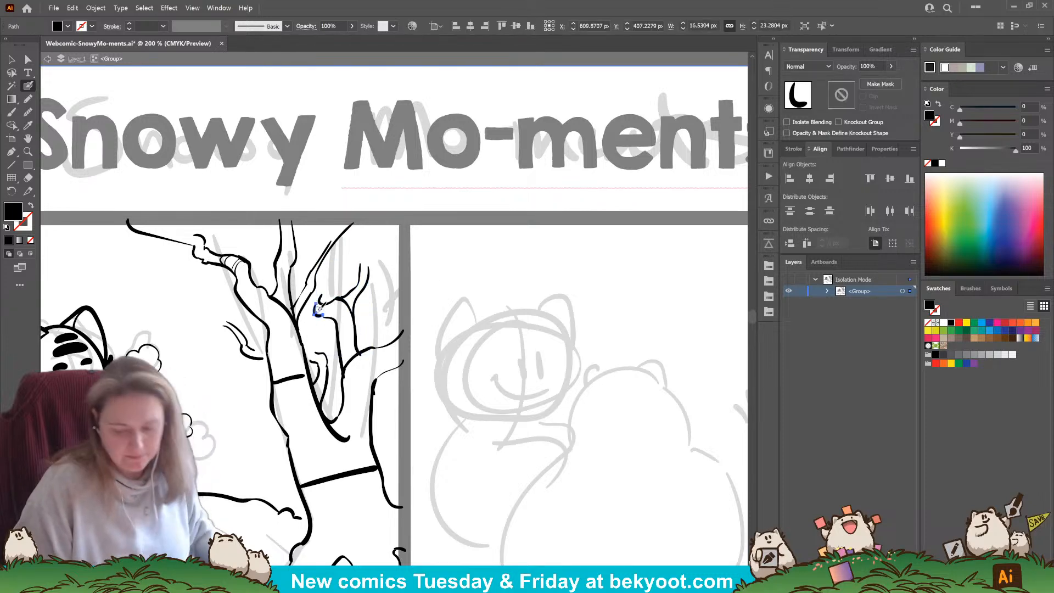
key(ctrl+z)
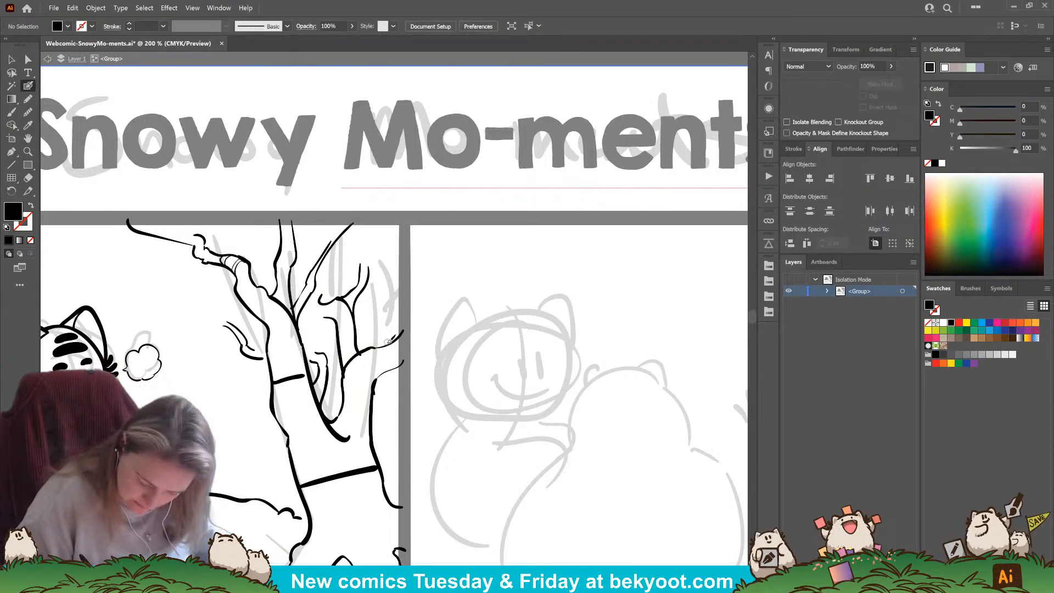
drag(387, 344, 389, 281)
key(ctrl+z)
mouse_move(389, 345)
mouse_down()
mouse_move(387, 292)
mouse_move(395, 345)
mouse_up()
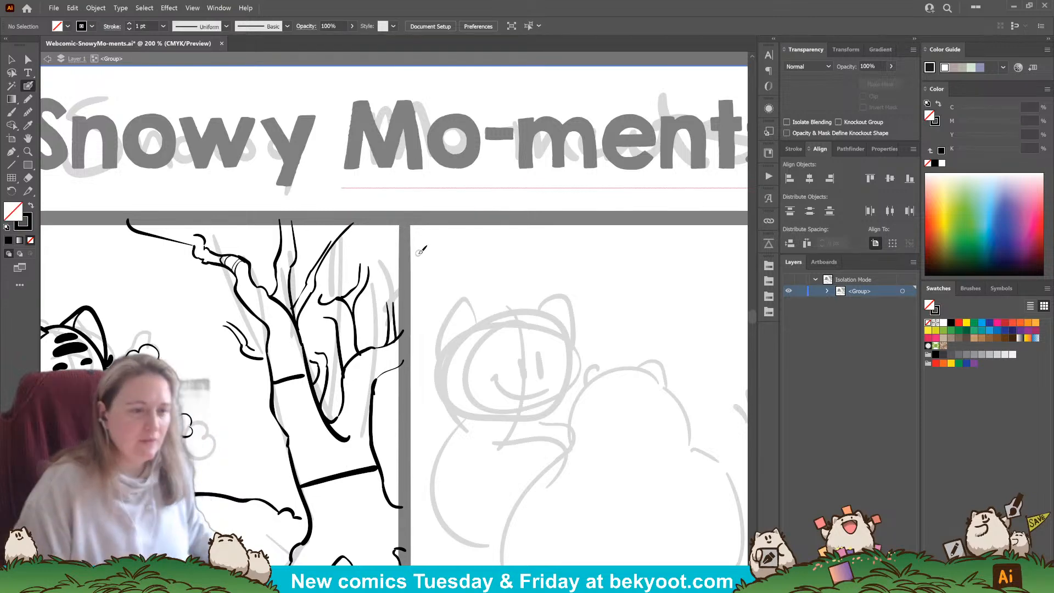
key(ctrl+z)
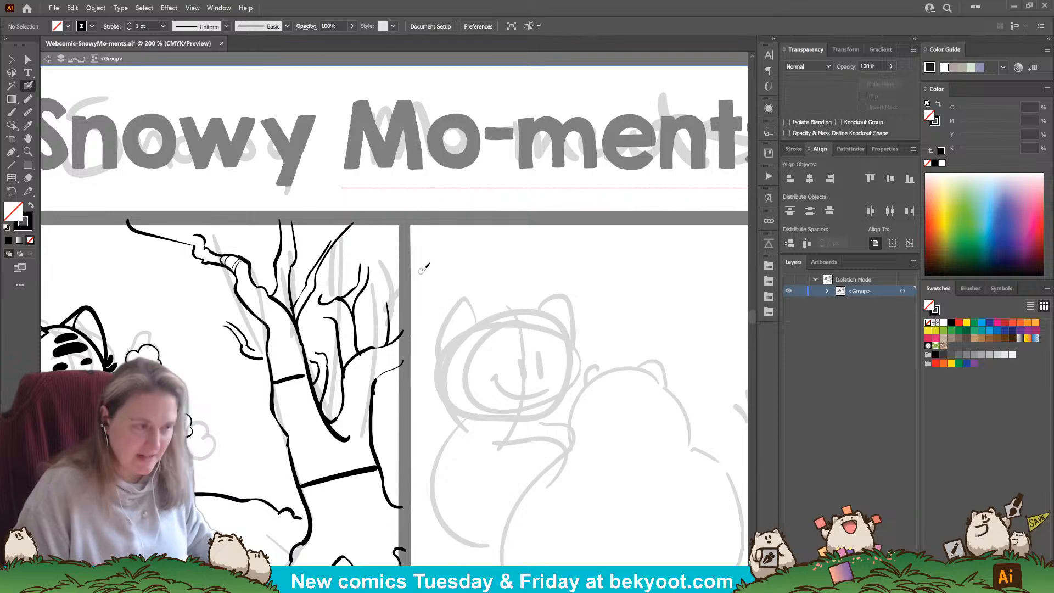
Step: Try to ink heavier twig strokes along the side branch and a curved line from the short stub across the trunk
drag(374, 365, 388, 300)
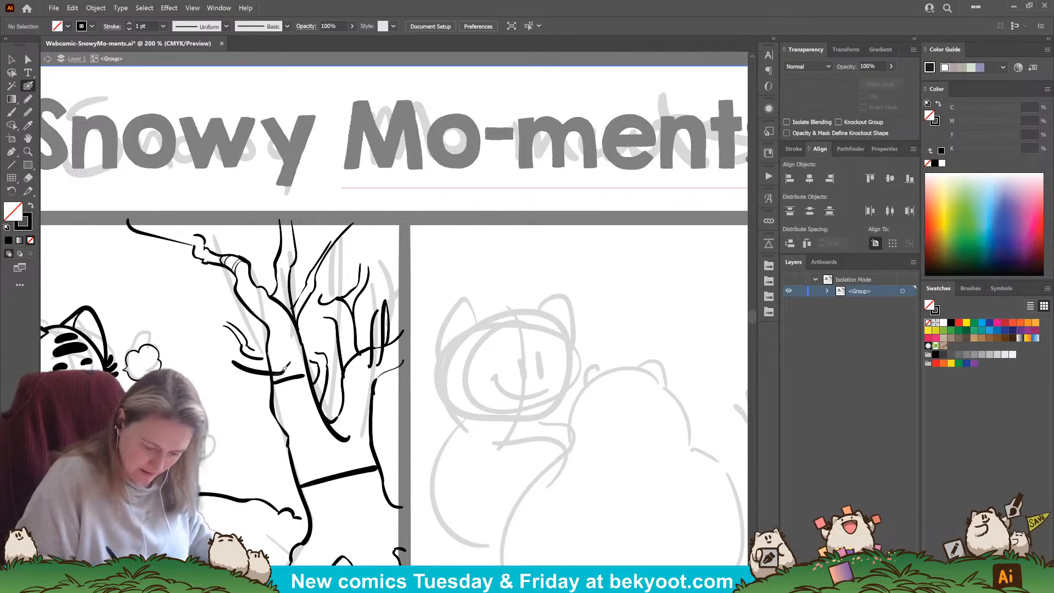
key(ctrl+z)
key(ctrl+z)
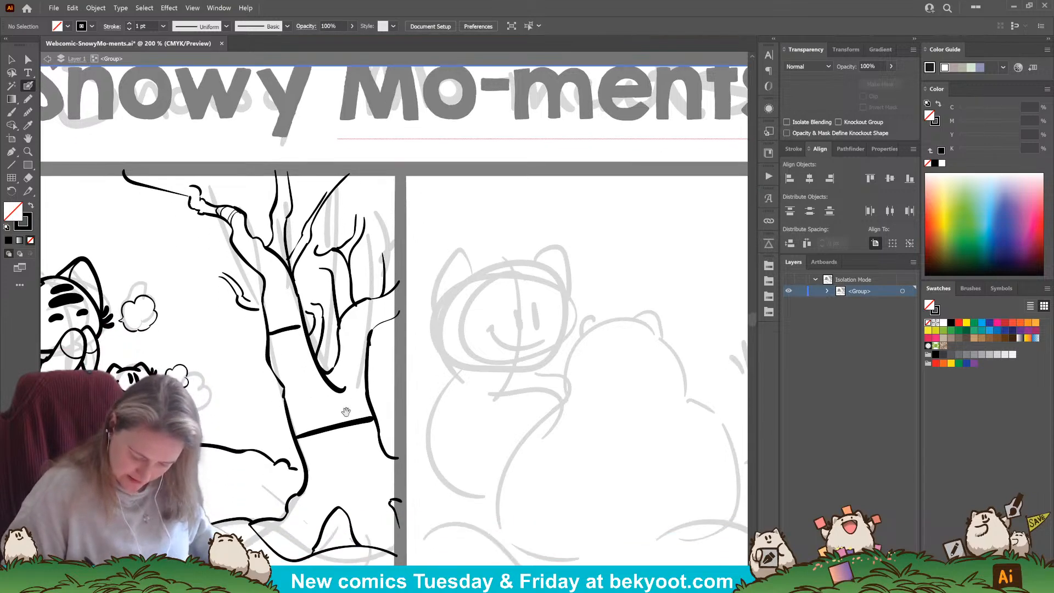
Step: Rotate and raise both edges of the diagonal branch so its tip extends past the panel's upper border
scroll(357, 478, down, 2)
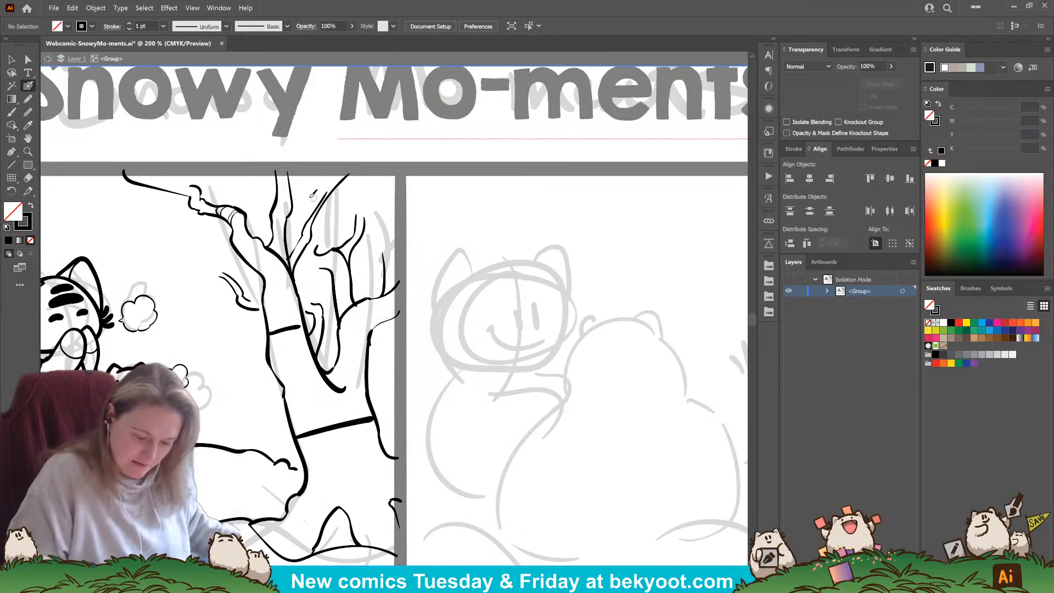
drag(315, 247, 301, 224)
drag(349, 143, 352, 147)
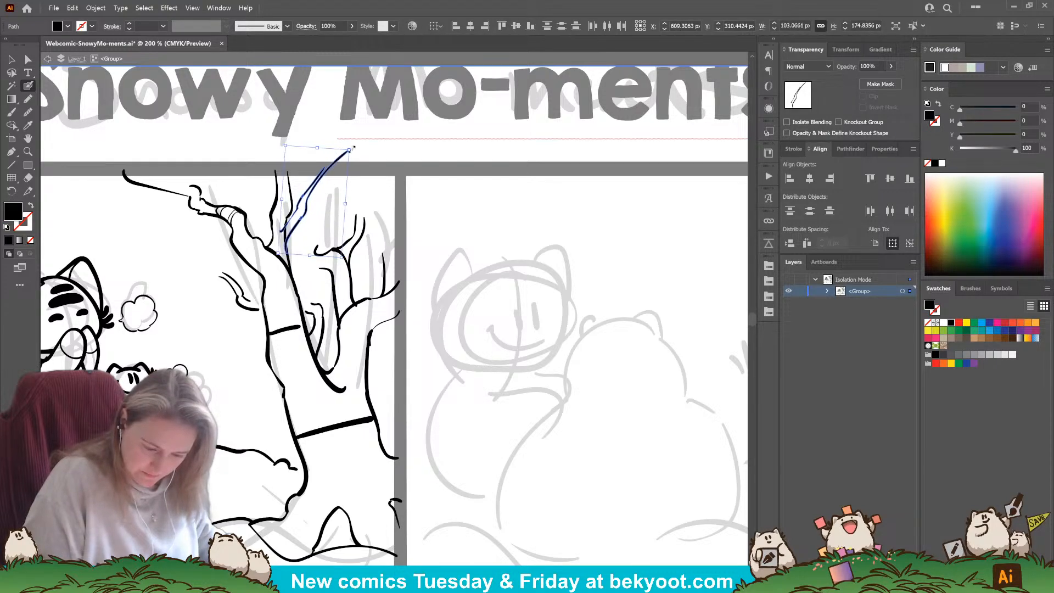
drag(295, 219, 296, 218)
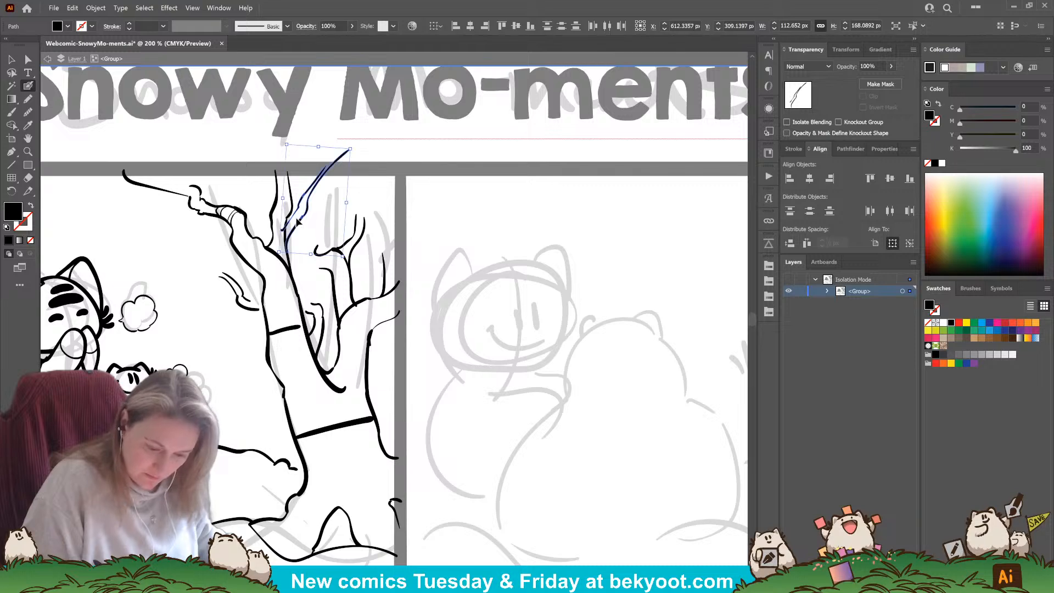
click(447, 224)
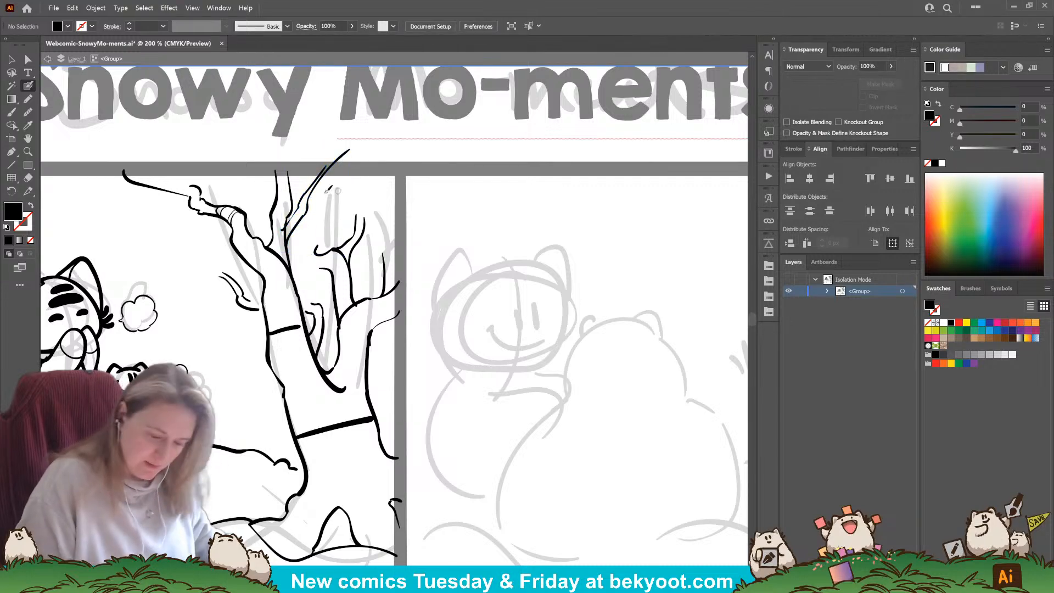
Step: Nudge the upright twig's edge slightly upward and adjust the neighbouring edge of the diagonal branch
click(283, 201)
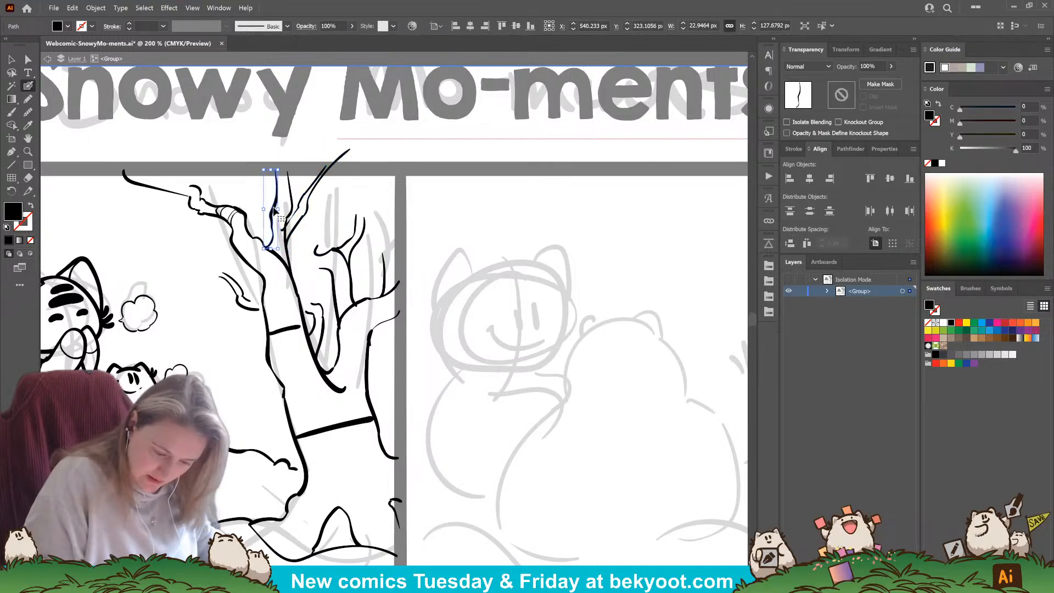
drag(275, 206, 276, 204)
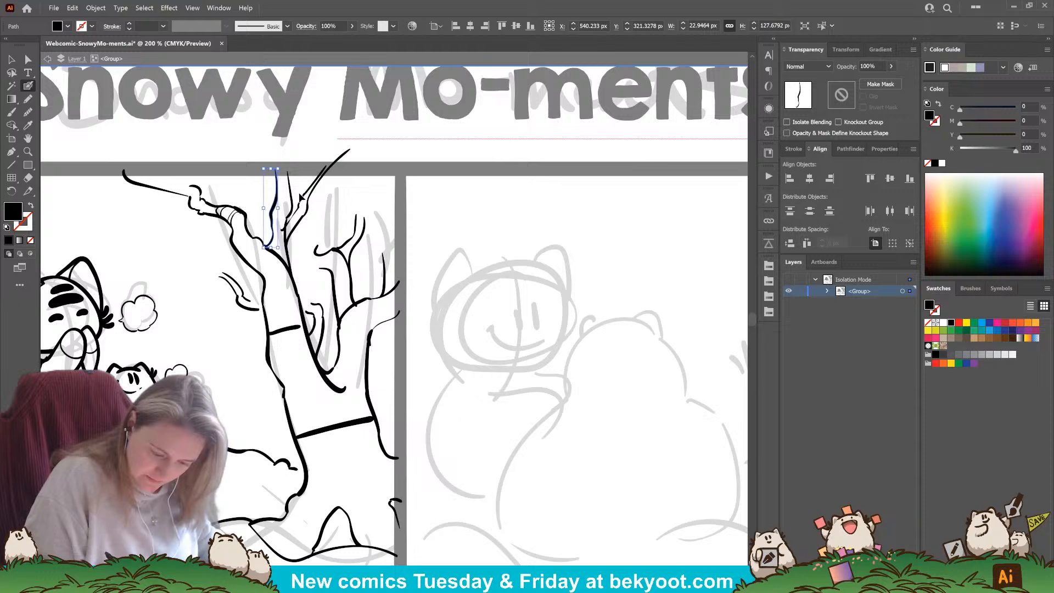
ctrl+click(348, 200)
drag(309, 240, 295, 226)
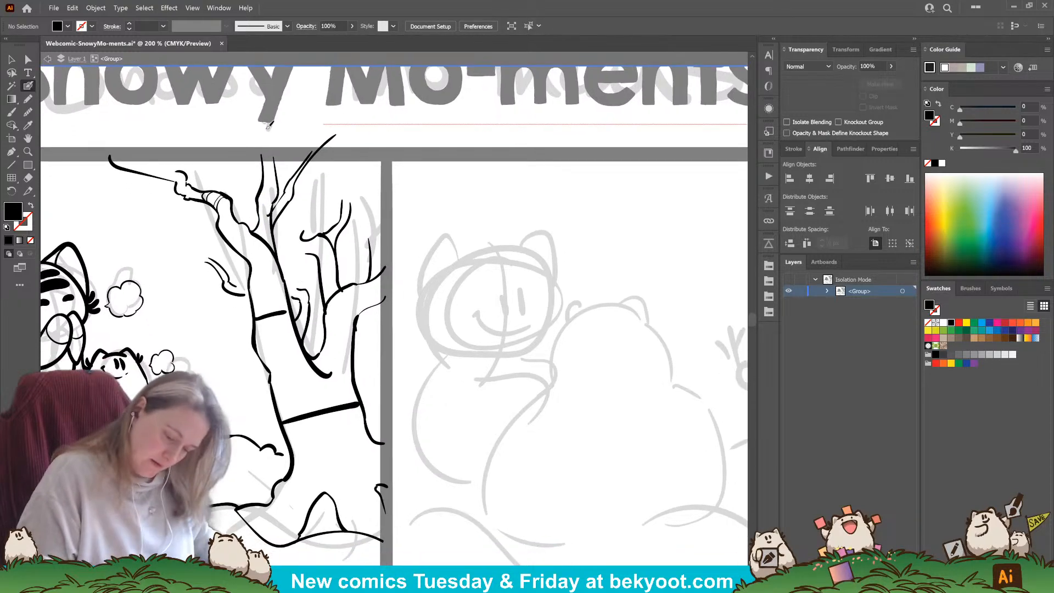
click(280, 197)
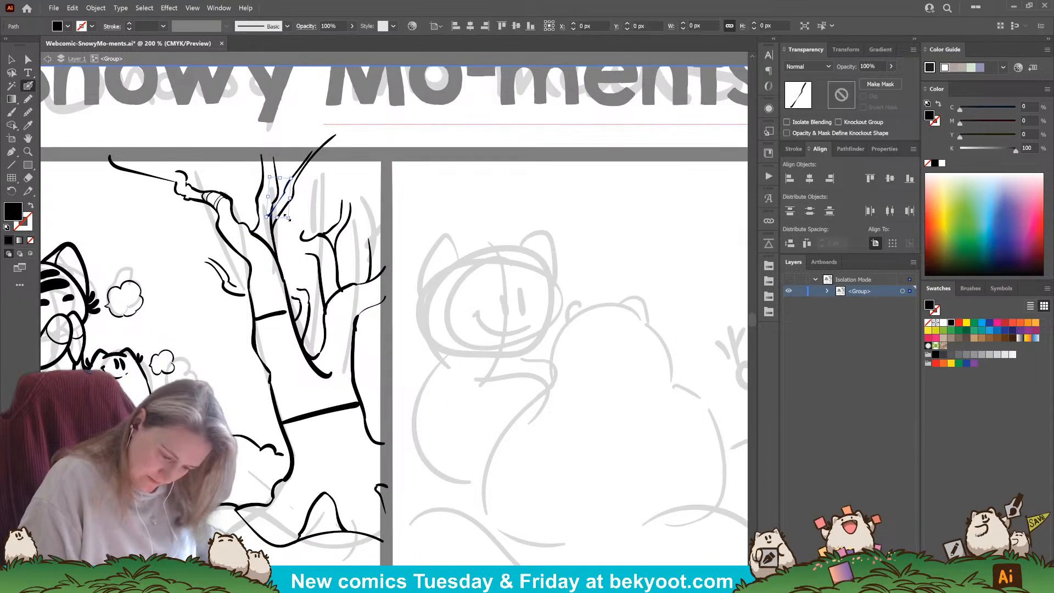
ctrl+click(323, 160)
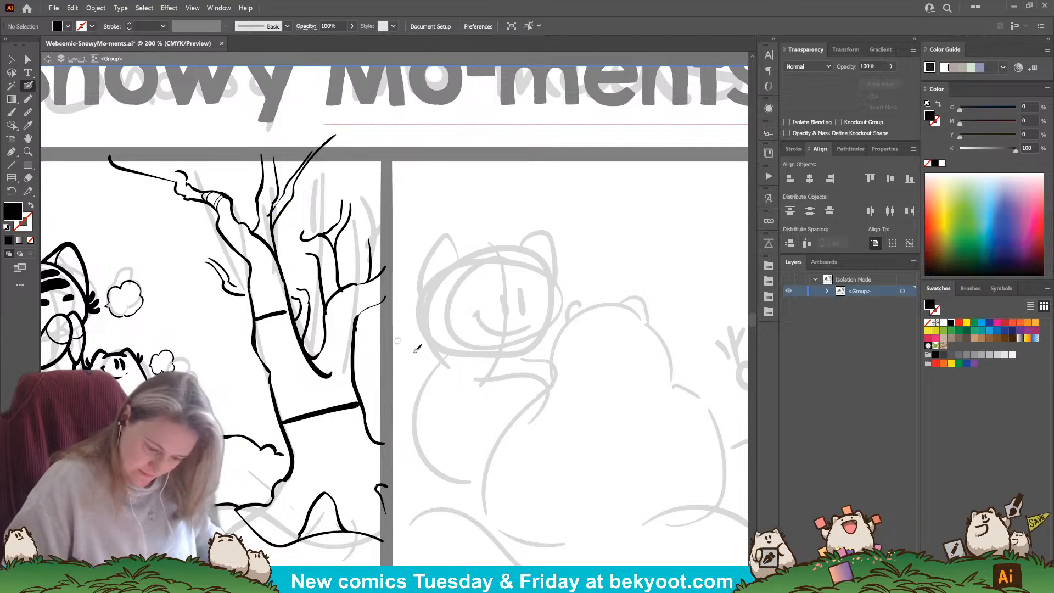
Step: Ink a curled twig growing up from the tip of the forked branch above the side branch
drag(411, 366, 427, 399)
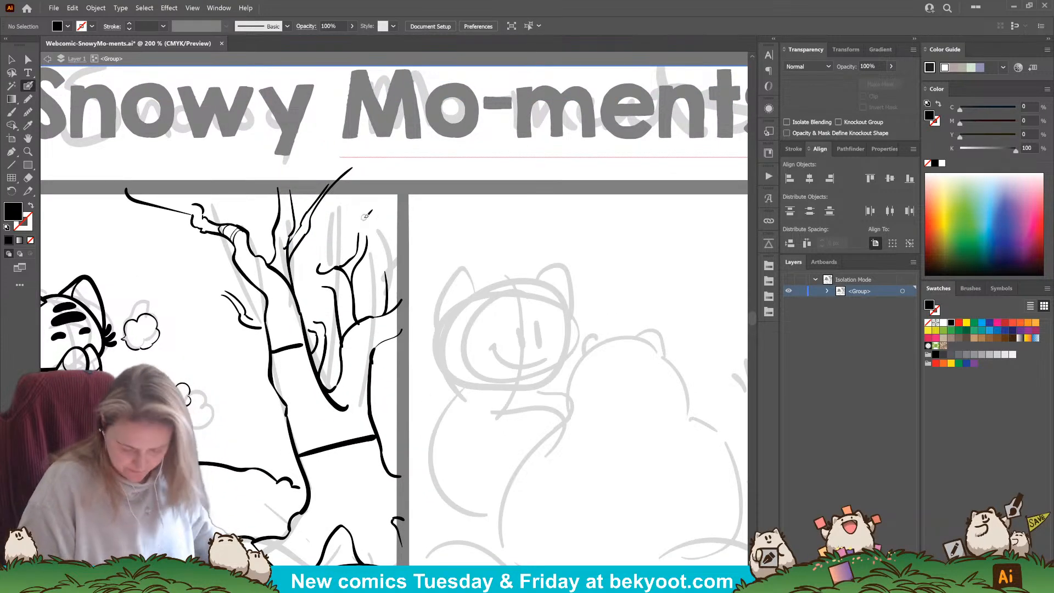
drag(327, 253, 323, 237)
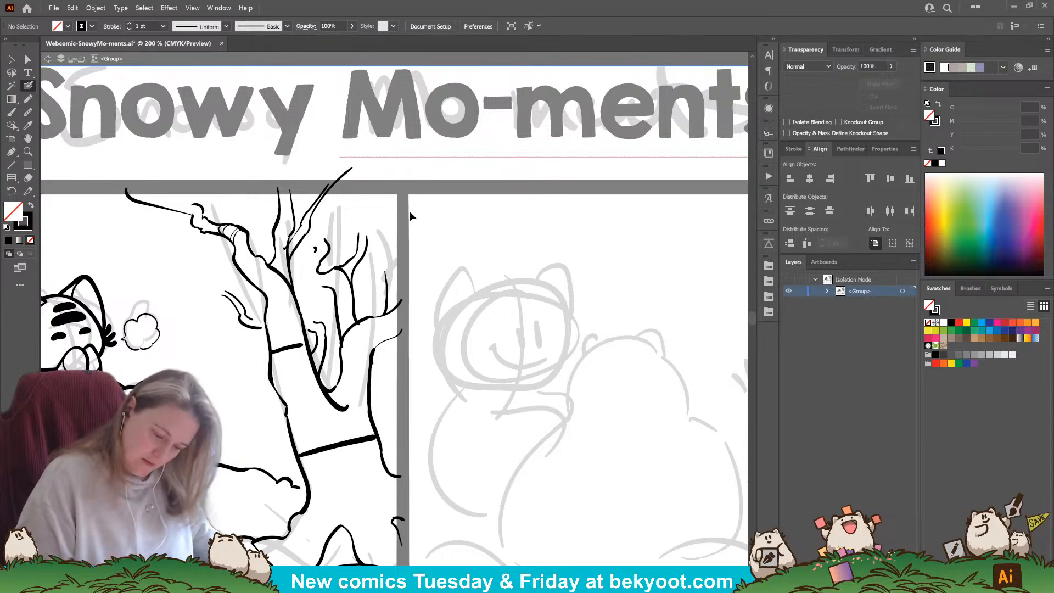
key(ctrl+z)
drag(386, 283, 374, 272)
drag(353, 325, 339, 284)
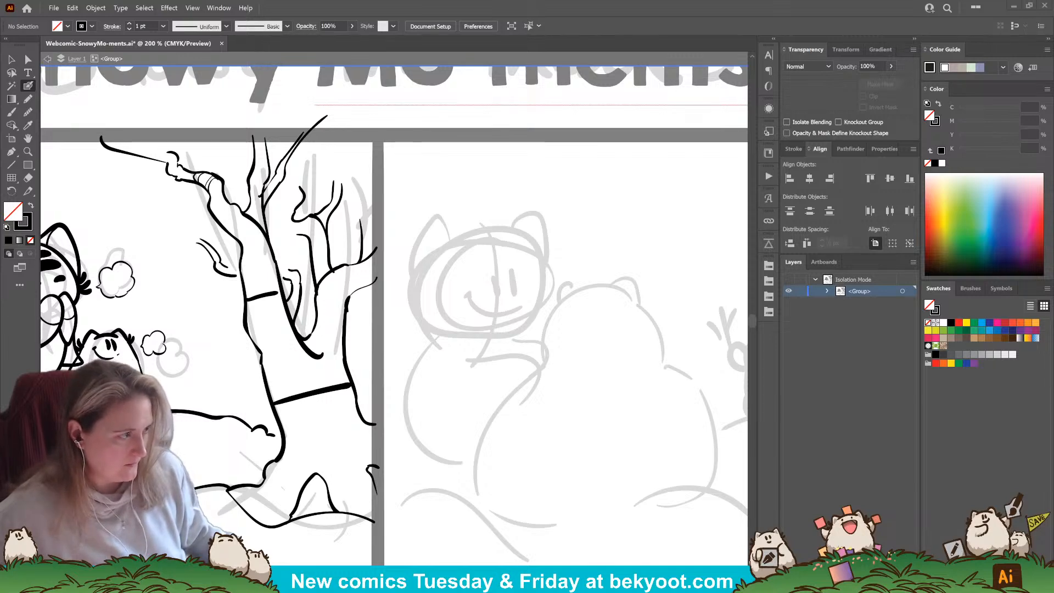
click(323, 160)
Step: Ink a thin twig below the bent branch's tip and surround its end with short radiating dashes
drag(329, 398, 413, 416)
drag(277, 203, 247, 223)
mouse_move(273, 203)
mouse_down()
mouse_move(255, 224)
mouse_move(264, 208)
mouse_move(236, 215)
mouse_up()
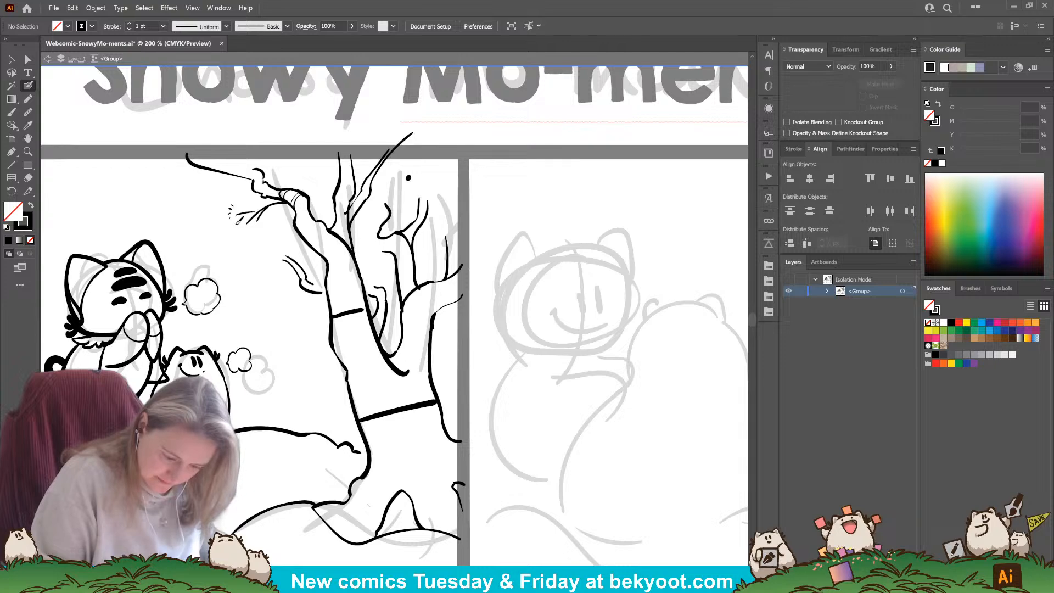
drag(240, 225, 236, 231)
mouse_move(246, 229)
mouse_down()
mouse_move(272, 237)
mouse_move(253, 223)
mouse_move(257, 203)
mouse_up()
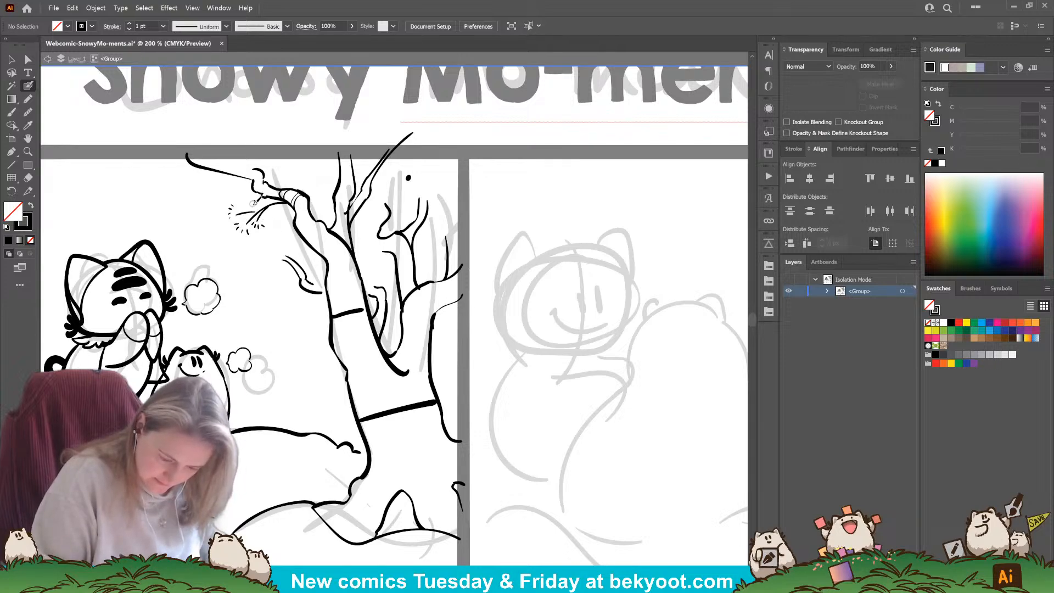
Step: Try to add small twig strokes to the short stub beside the trunk and to the neighbouring branches
drag(280, 330, 304, 375)
drag(326, 298, 319, 304)
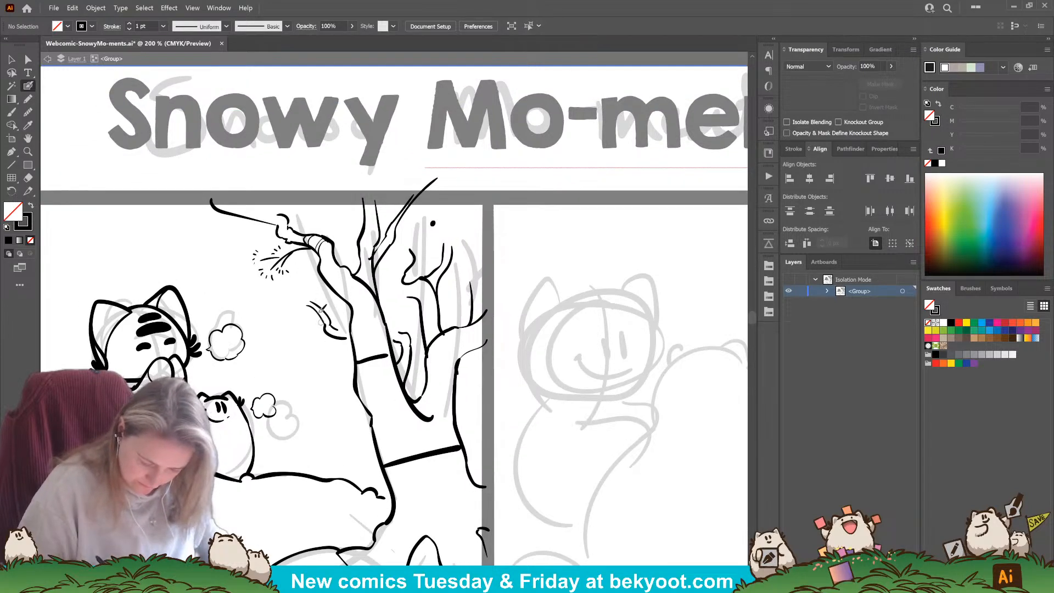
drag(458, 252, 415, 258)
mouse_move(344, 282)
mouse_down()
mouse_move(352, 306)
mouse_move(369, 297)
mouse_up()
key(ctrl+z)
key(ctrl+z)
key(ctrl+z)
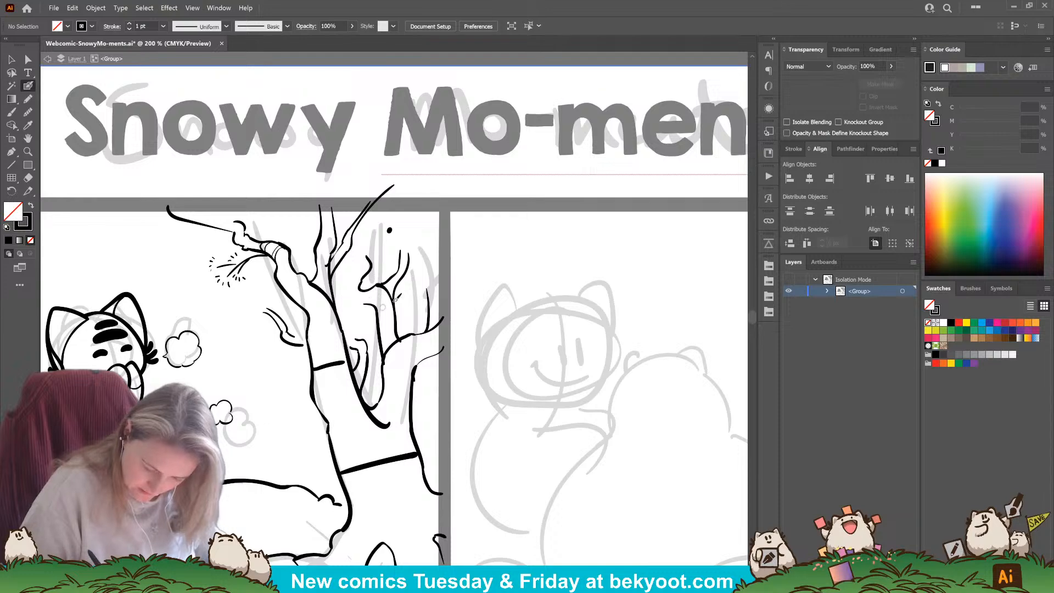
Step: Ink the second edge of the curled twig so it joins the forked branch as a closed shape
drag(403, 347, 385, 346)
mouse_move(358, 307)
mouse_down()
mouse_move(337, 300)
mouse_move(343, 270)
mouse_move(341, 300)
mouse_move(338, 258)
mouse_up()
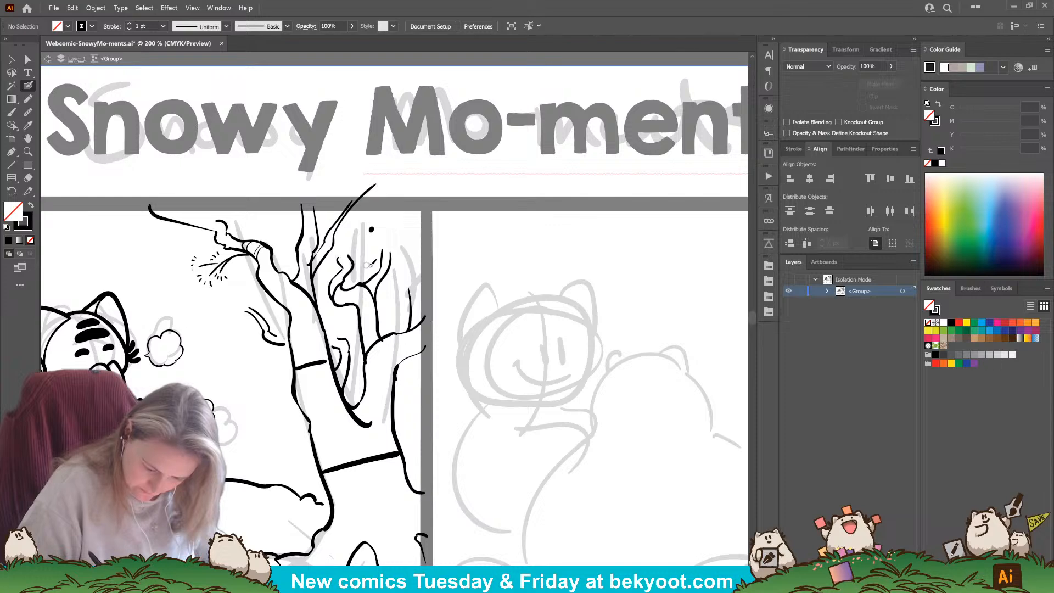
mouse_move(374, 377)
mouse_down()
mouse_move(327, 372)
mouse_move(318, 410)
mouse_up()
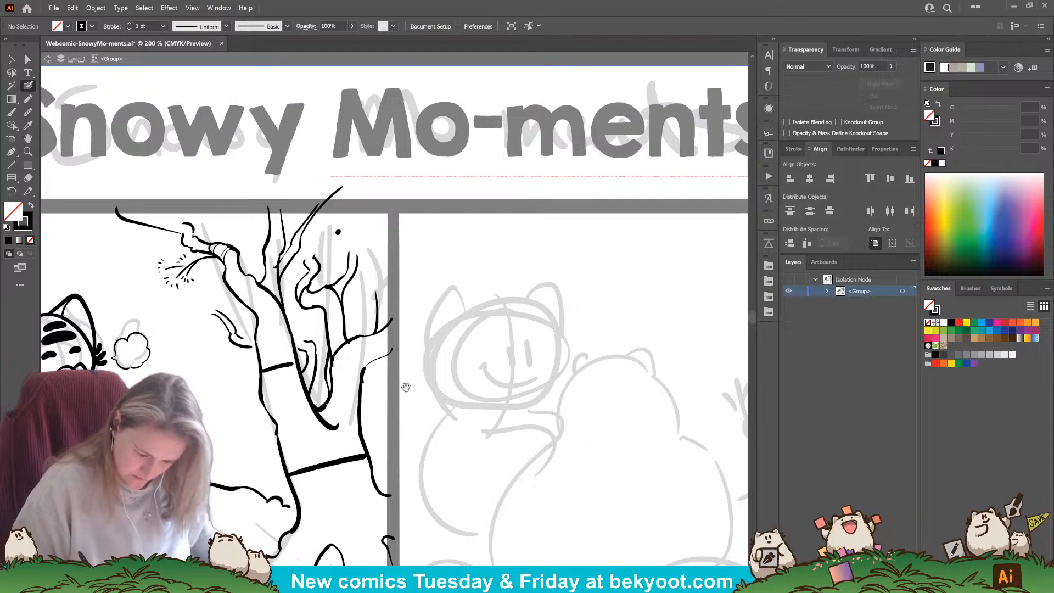
drag(413, 383, 402, 389)
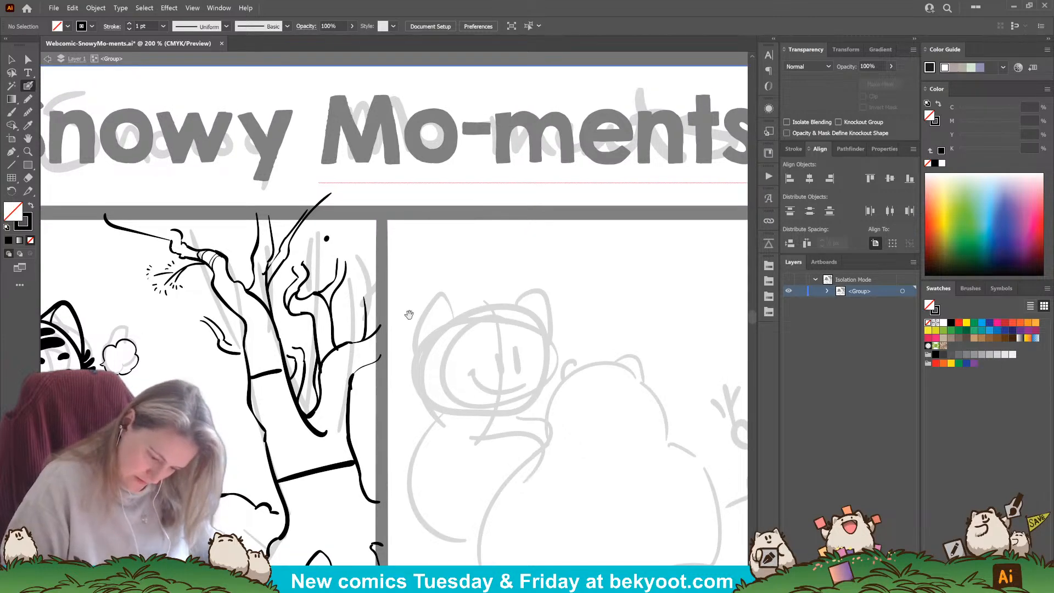
Step: Ink a thin forked twig rising from the bent upper branch and surround its tips with short radiating dashes
drag(404, 311, 411, 331)
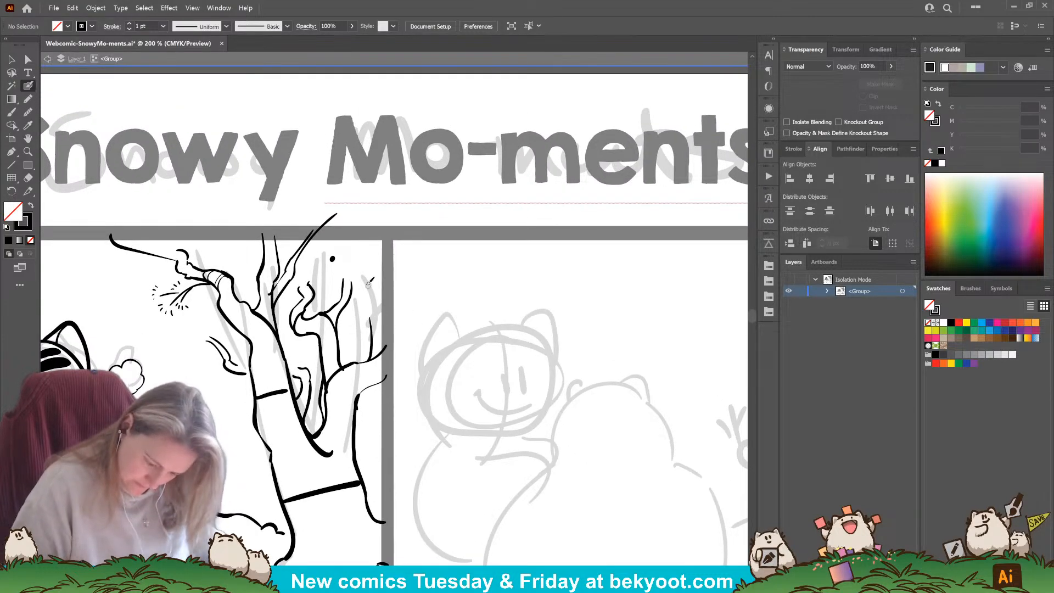
drag(354, 277, 376, 255)
mouse_move(302, 474)
mouse_down()
mouse_move(365, 413)
mouse_move(395, 355)
mouse_move(482, 346)
mouse_move(492, 441)
mouse_up()
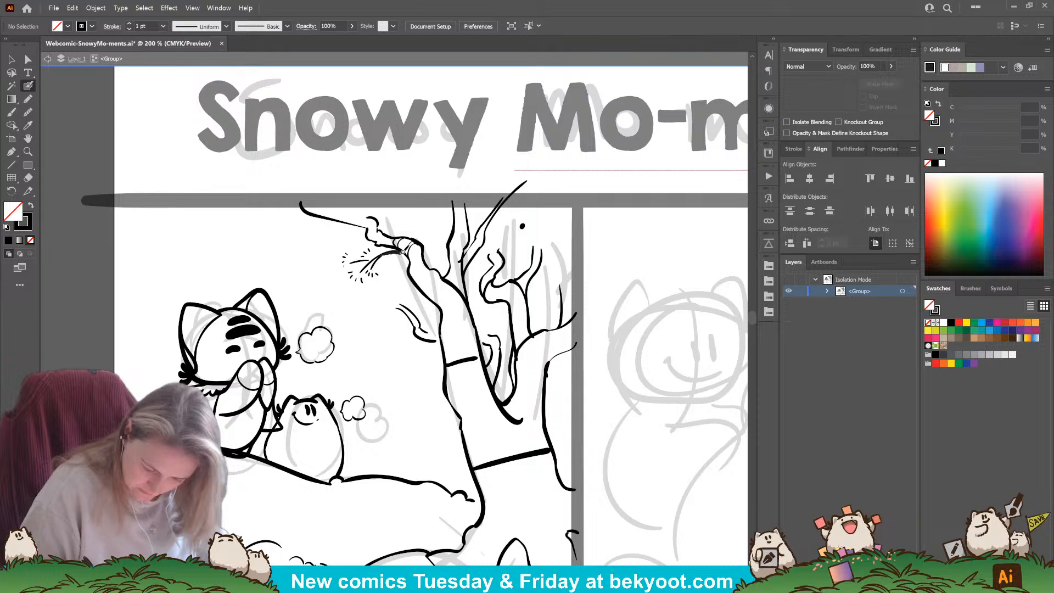
mouse_move(409, 256)
mouse_down()
mouse_move(412, 306)
mouse_move(376, 237)
mouse_up()
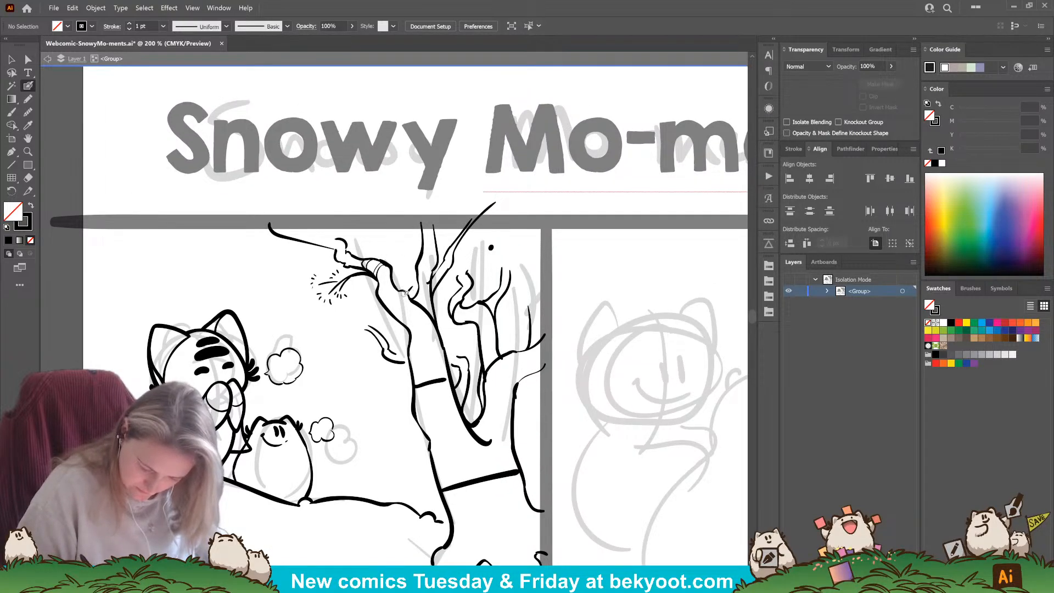
mouse_move(407, 287)
mouse_down()
mouse_move(404, 222)
mouse_move(397, 248)
mouse_up()
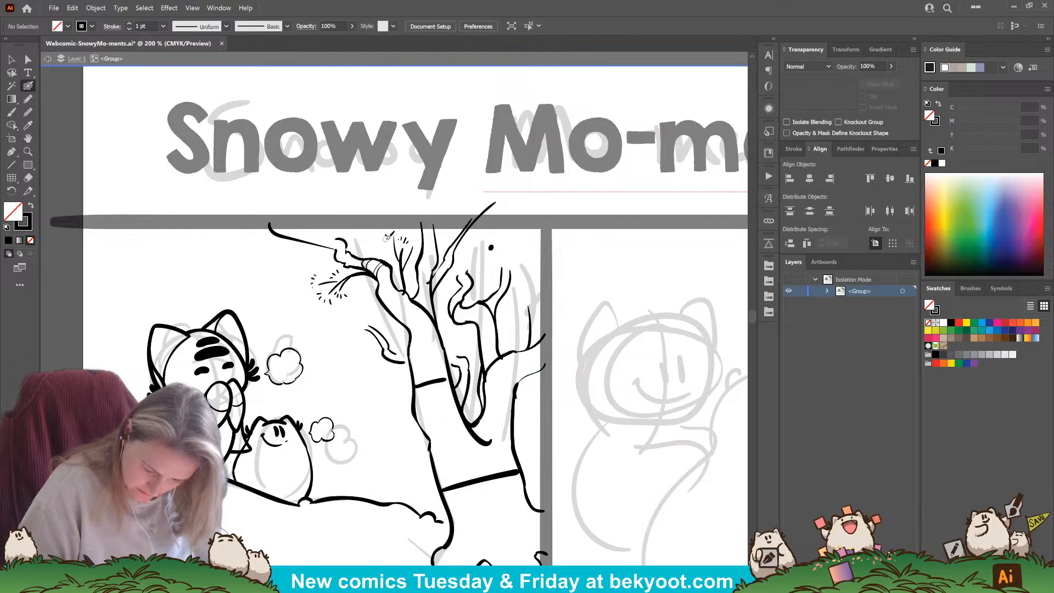
drag(402, 235, 415, 241)
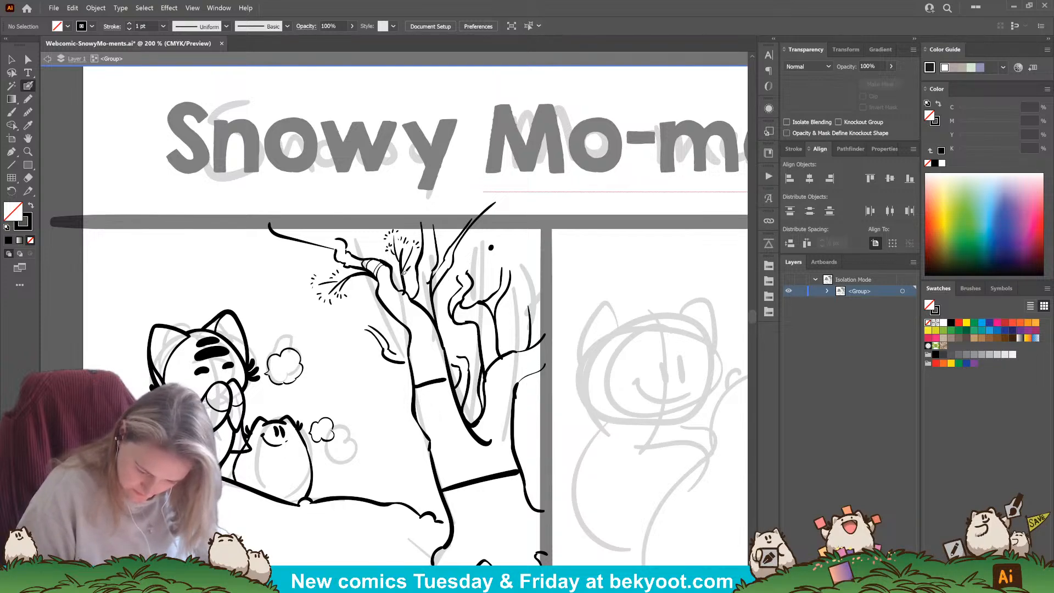
Step: Ink a heavier stem line down the middle of the dashed twig to join it to the branch, and clear the selection
drag(403, 249, 403, 295)
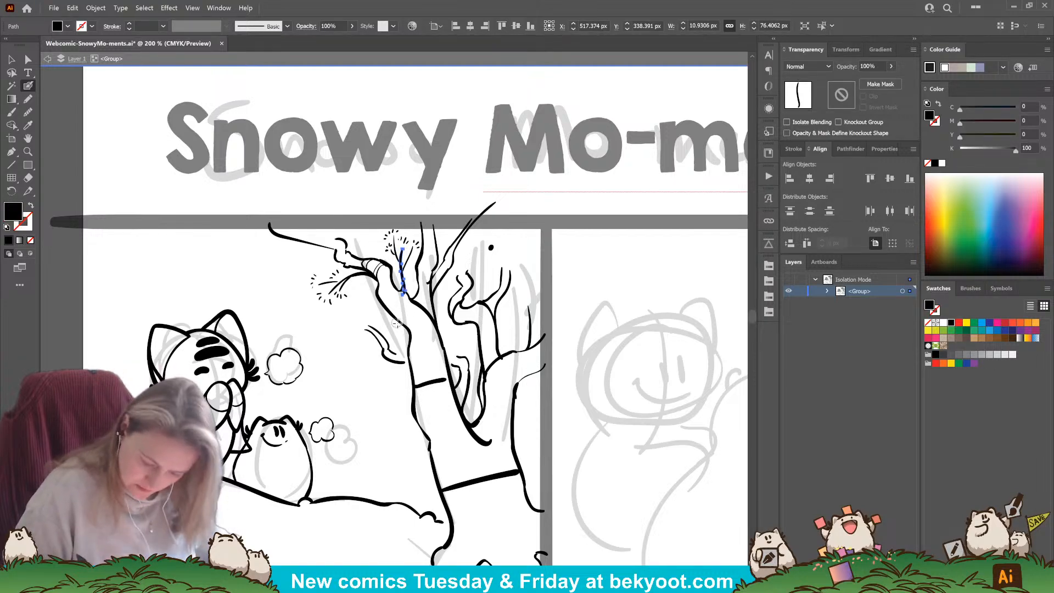
drag(402, 295, 407, 303)
key(ctrl+shift+a)
drag(371, 455, 316, 467)
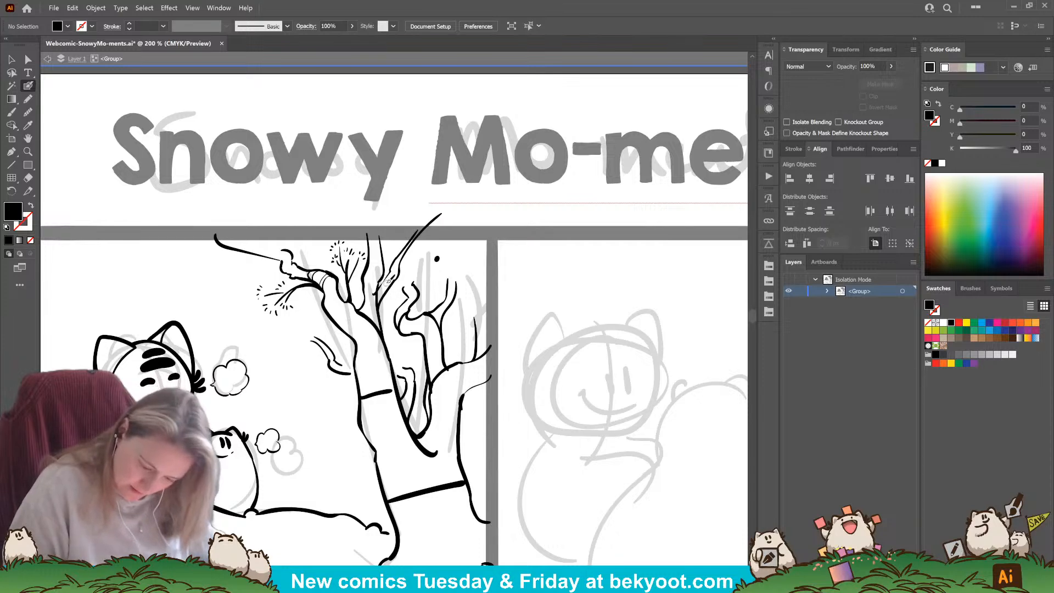
Step: Ink the inner edge of the central upright branch, from its fork near the treetop down into the trunk
mouse_move(387, 284)
mouse_down()
mouse_move(396, 256)
mouse_move(381, 285)
mouse_up()
ctrl+click(564, 314)
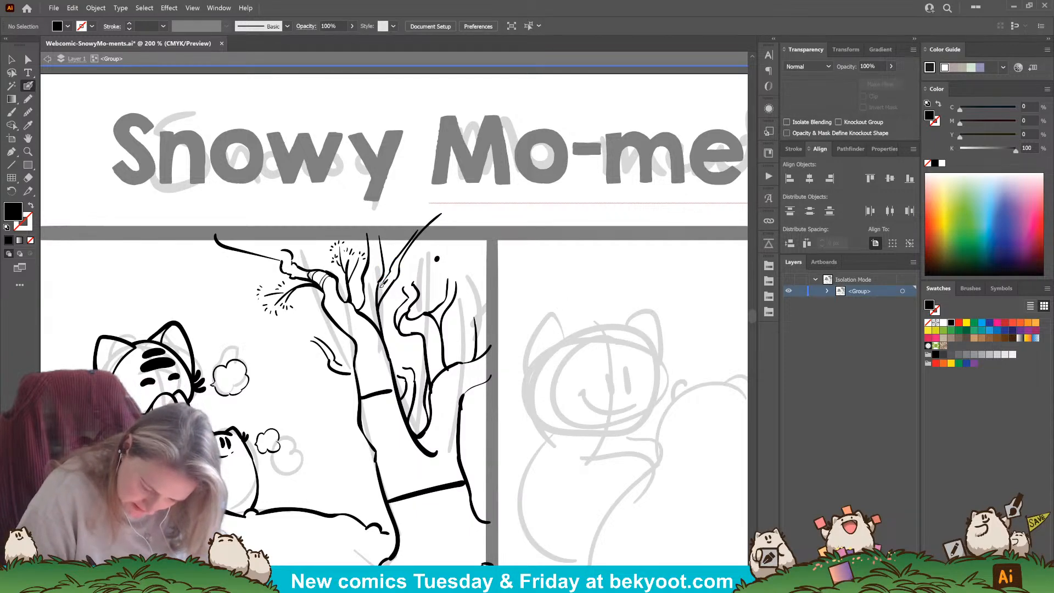
key(shift+x)
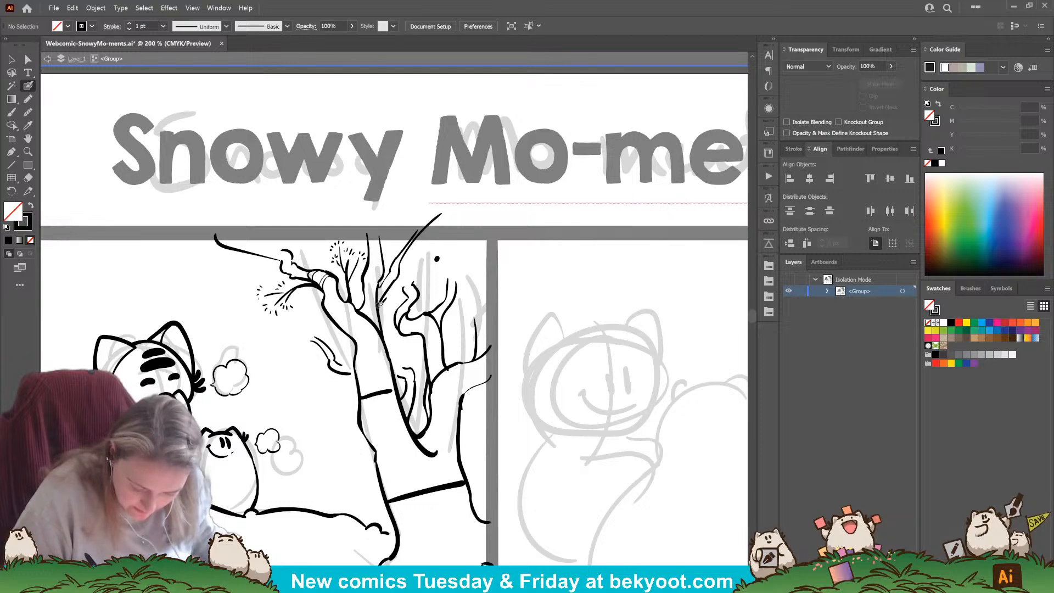
drag(379, 286, 388, 358)
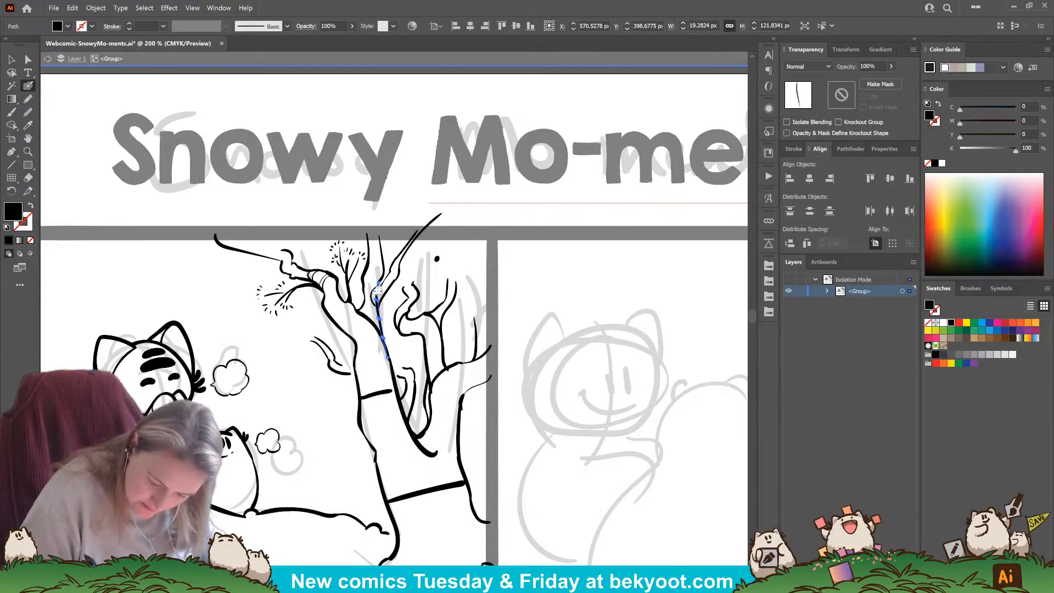
drag(377, 301, 412, 360)
ctrl+click(540, 286)
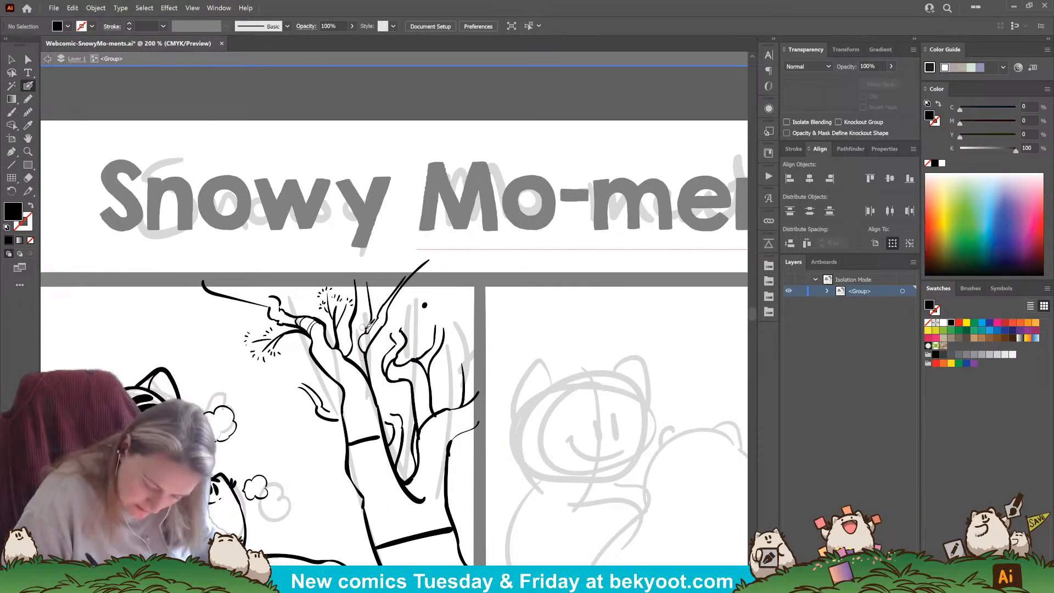
Step: Ink the rounded fork between the short upright branches at the treetop, adding fine twigs and a small curve at their junction
key(shift+x)
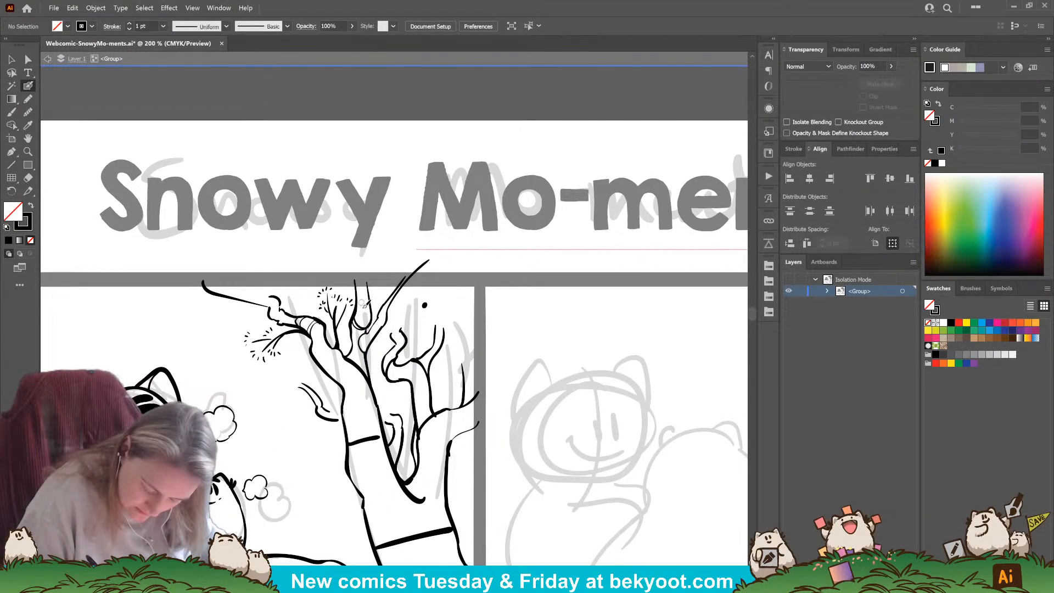
drag(357, 301, 363, 284)
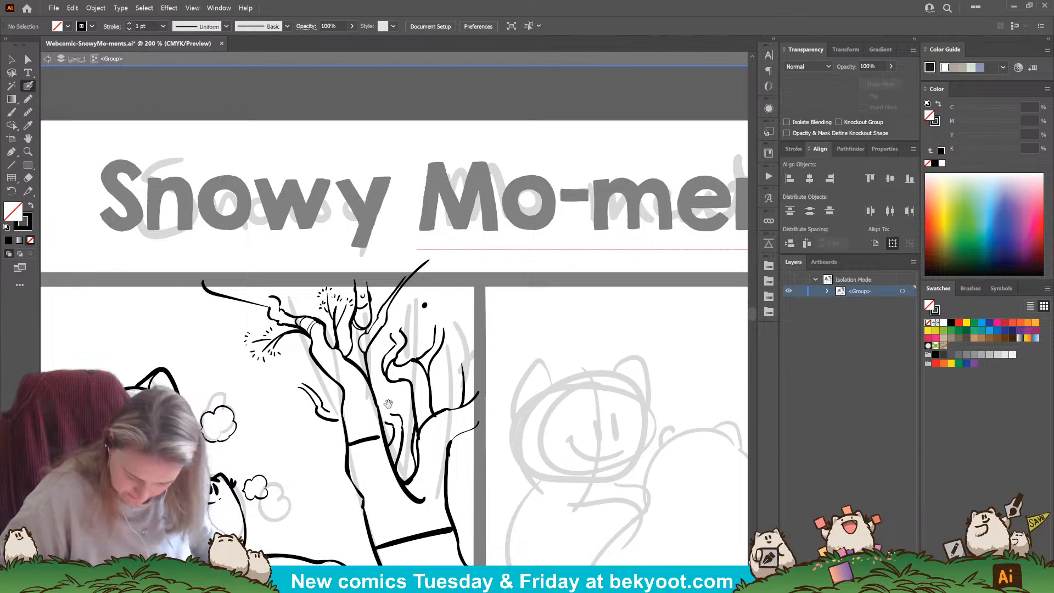
drag(381, 285, 360, 275)
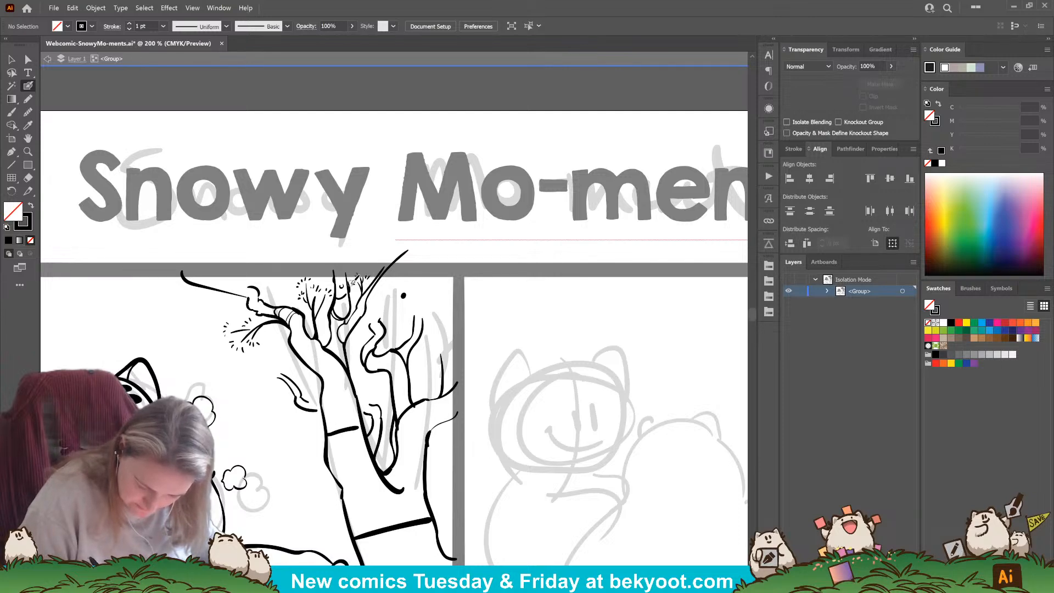
mouse_move(356, 304)
mouse_down()
mouse_move(350, 293)
mouse_move(362, 280)
mouse_up()
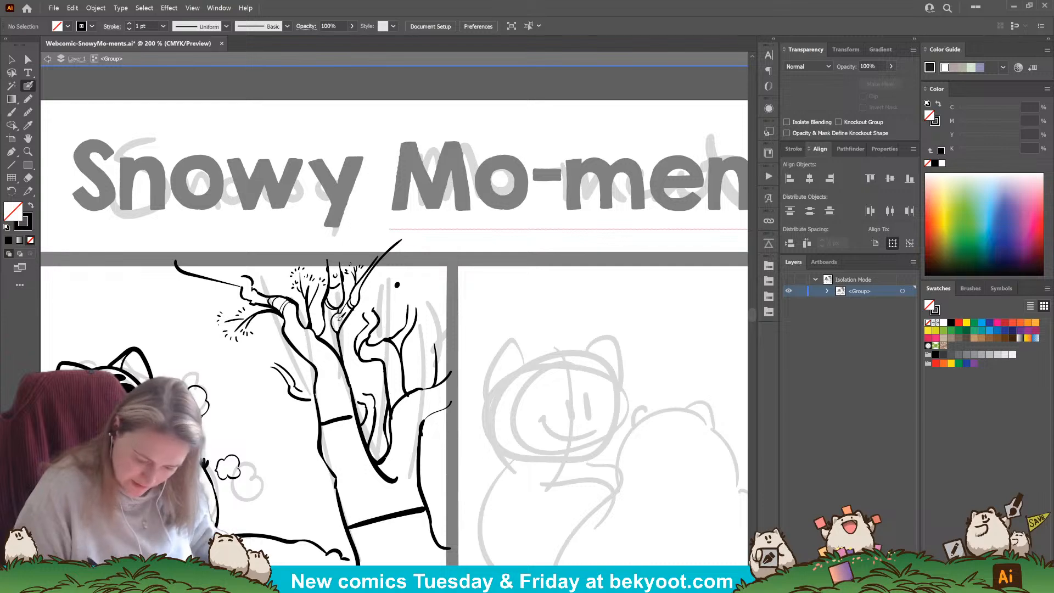
mouse_move(336, 314)
mouse_down()
mouse_move(347, 319)
mouse_move(333, 329)
mouse_up()
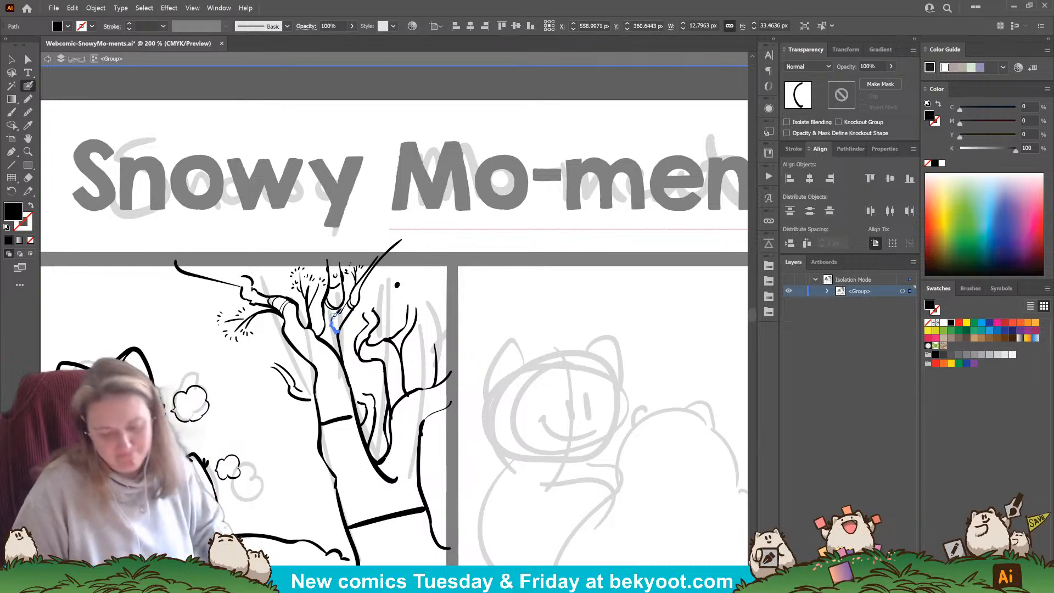
key(ctrl+shift+a)
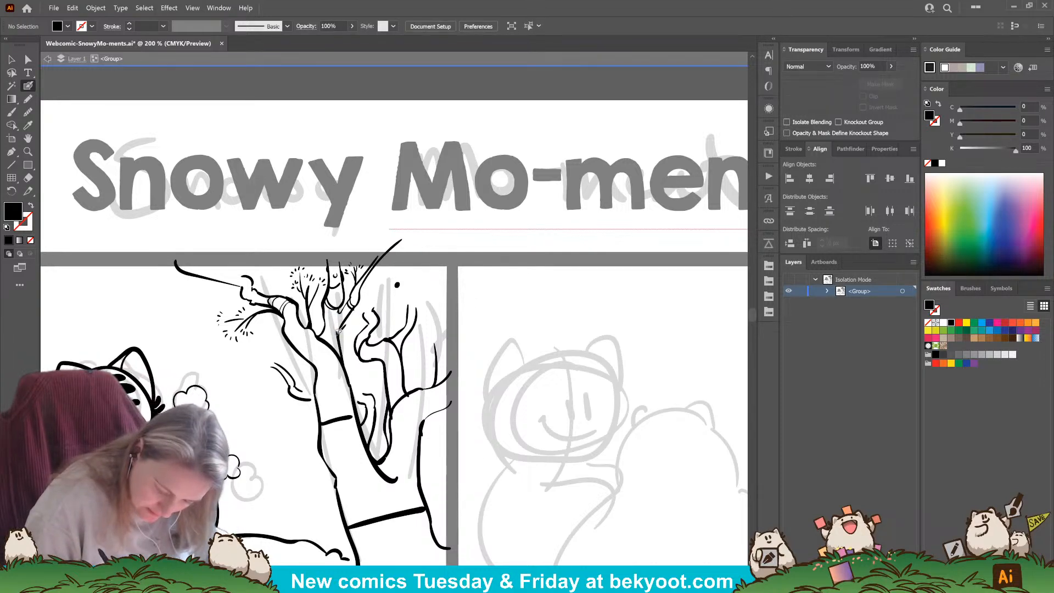
key(shift+x)
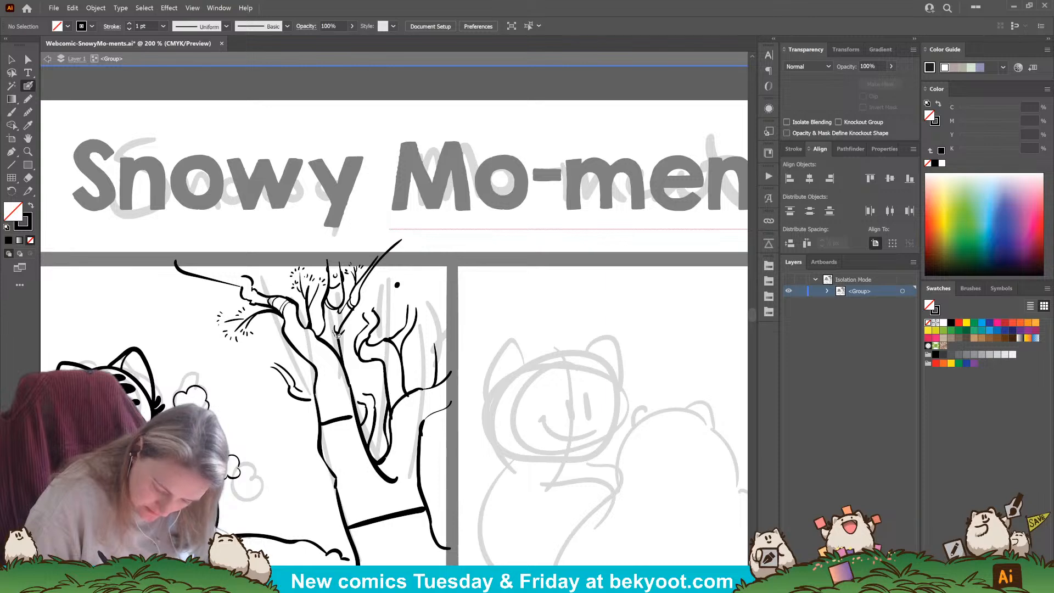
drag(358, 372, 363, 389)
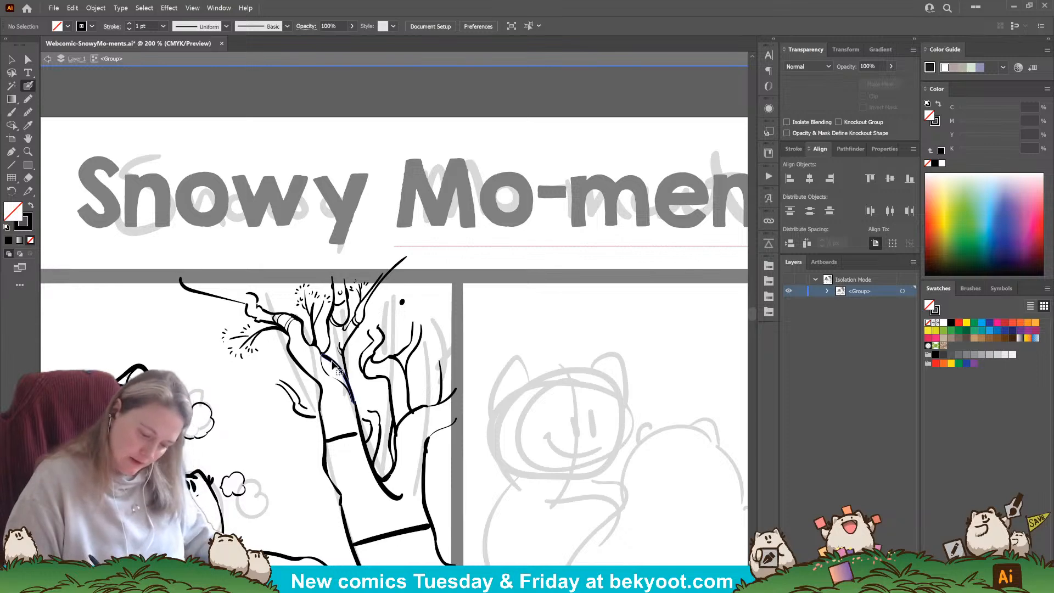
drag(323, 354, 354, 404)
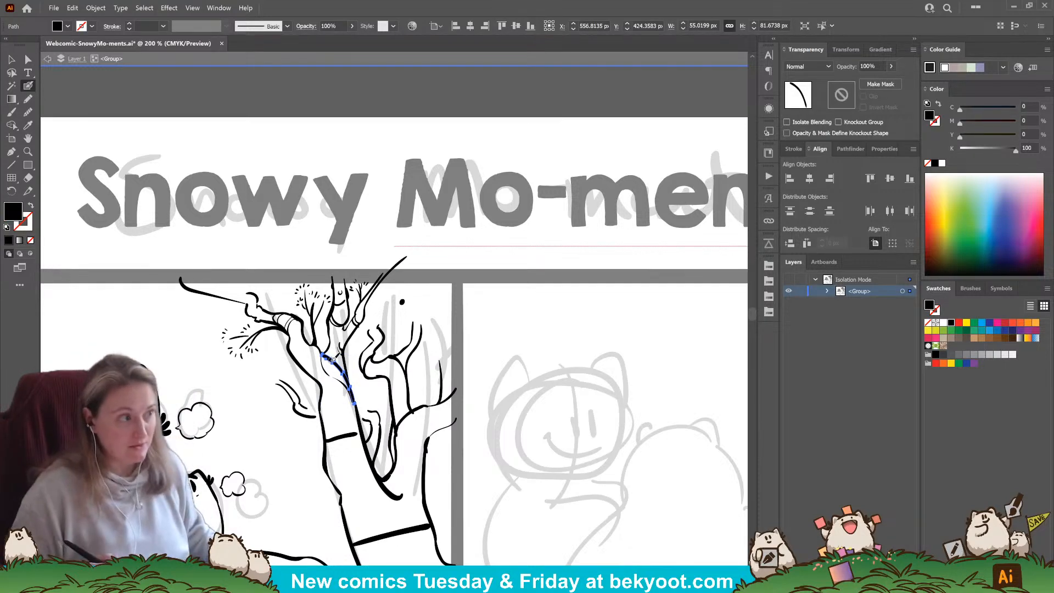
key(ctrl+z)
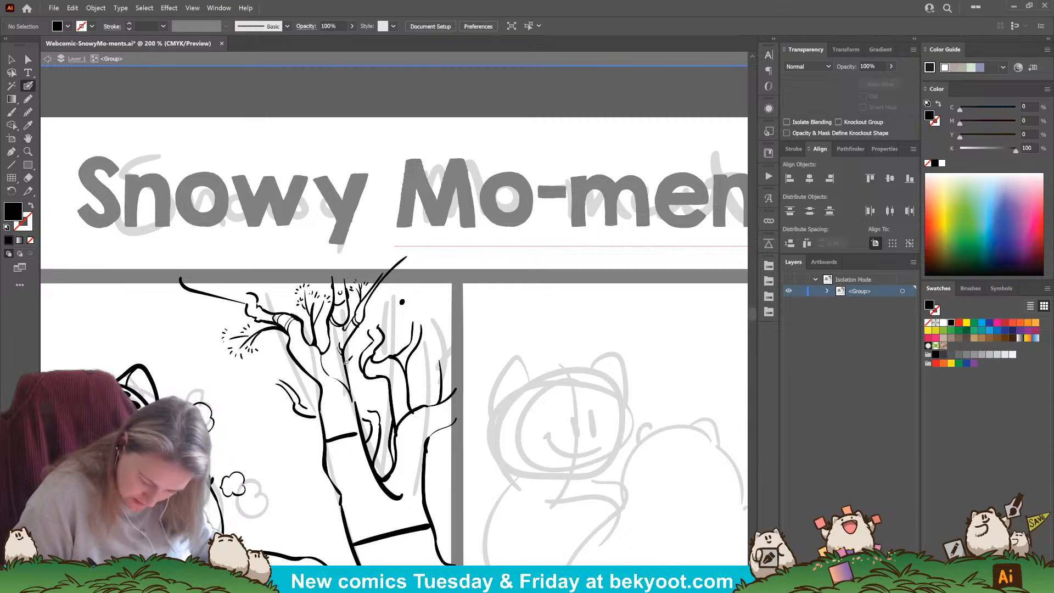
key(shift+x)
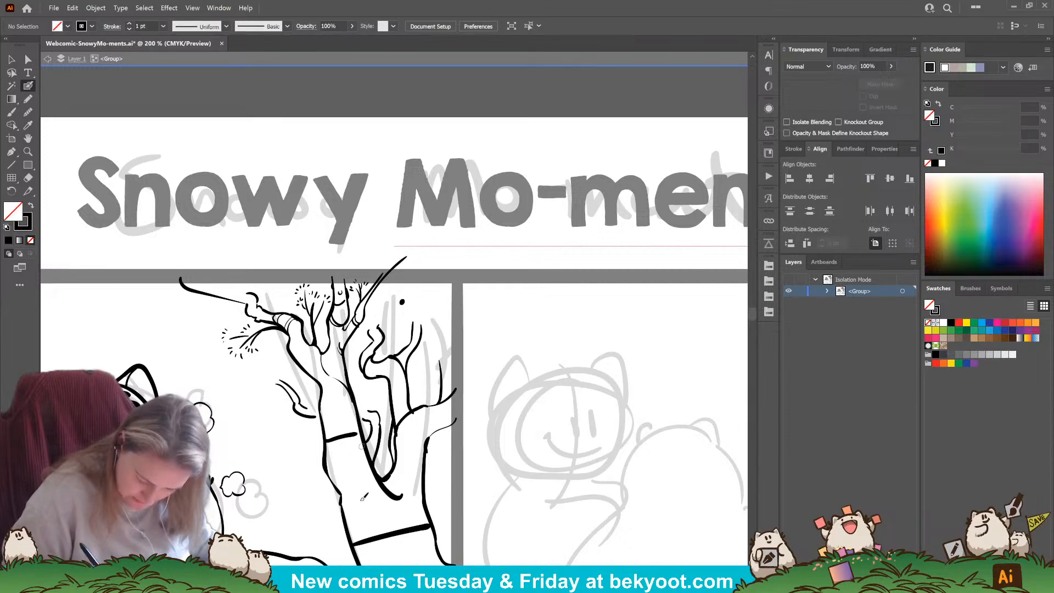
mouse_move(328, 375)
mouse_down()
mouse_move(322, 352)
mouse_move(350, 406)
mouse_up()
key(ctrl+z)
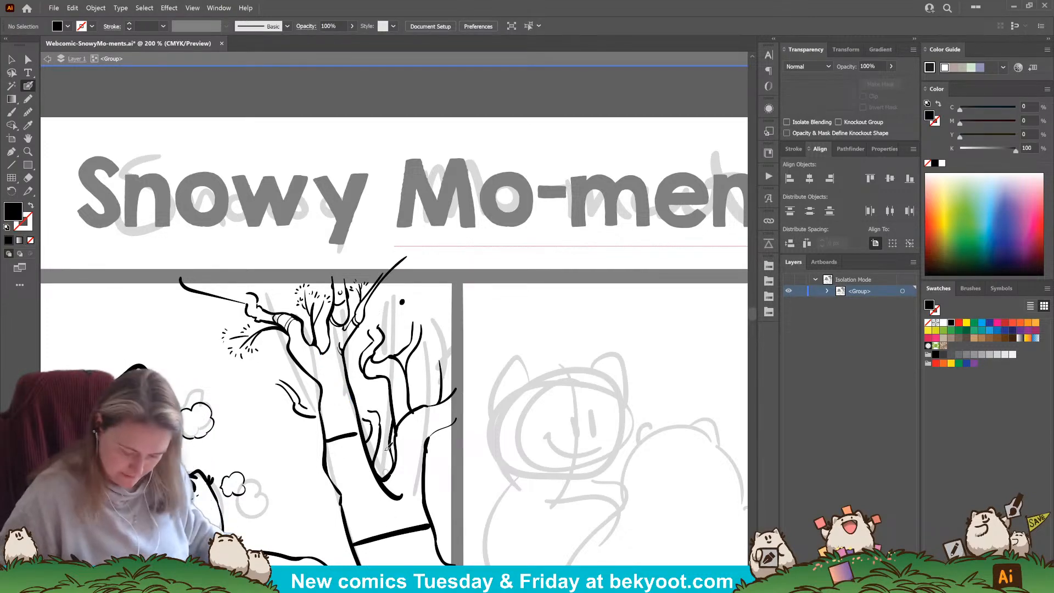
Step: Add short curved bark marks below the trunk's forks and a tuft of fine twigs on the upper right branch
mouse_move(332, 378)
mouse_down()
mouse_move(351, 396)
mouse_move(342, 350)
mouse_move(336, 407)
mouse_move(349, 401)
mouse_move(313, 376)
mouse_move(328, 380)
mouse_move(326, 406)
mouse_move(321, 376)
mouse_move(350, 396)
mouse_up()
key(ctrl+z)
key(ctrl+z)
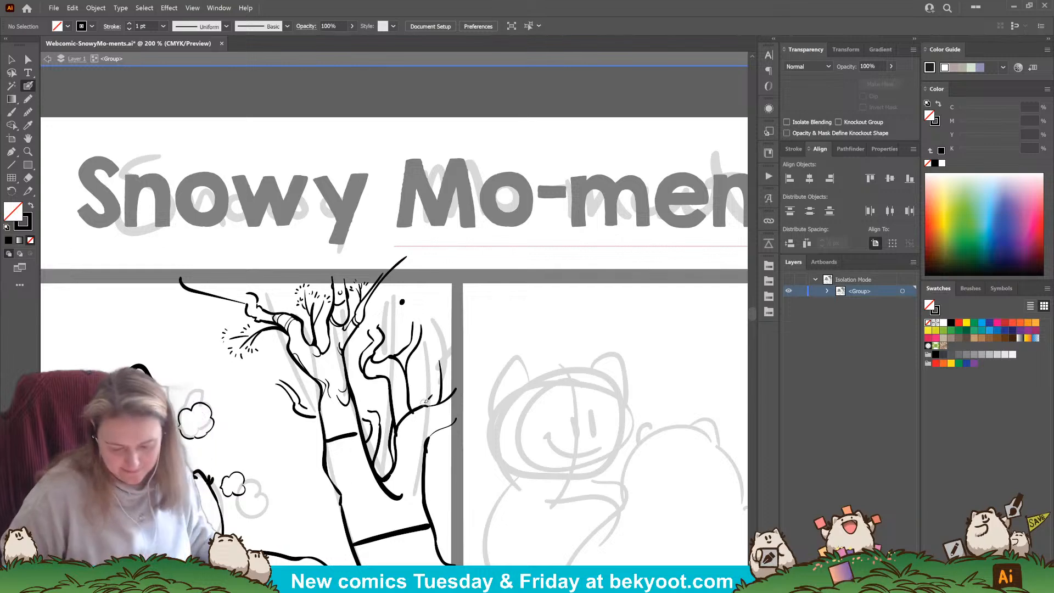
drag(330, 348, 343, 363)
drag(356, 409, 332, 400)
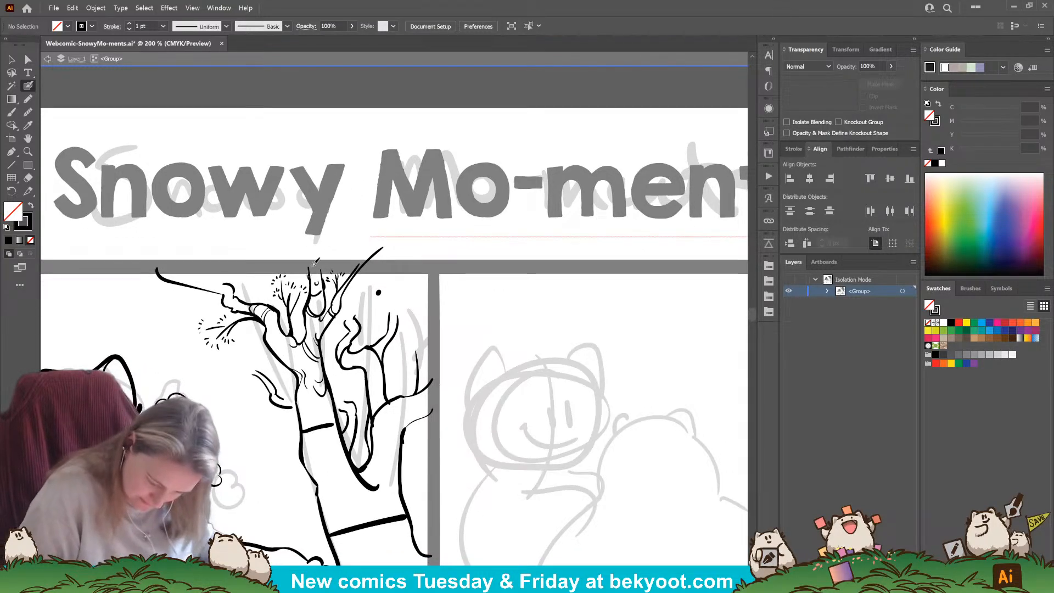
drag(334, 349, 354, 369)
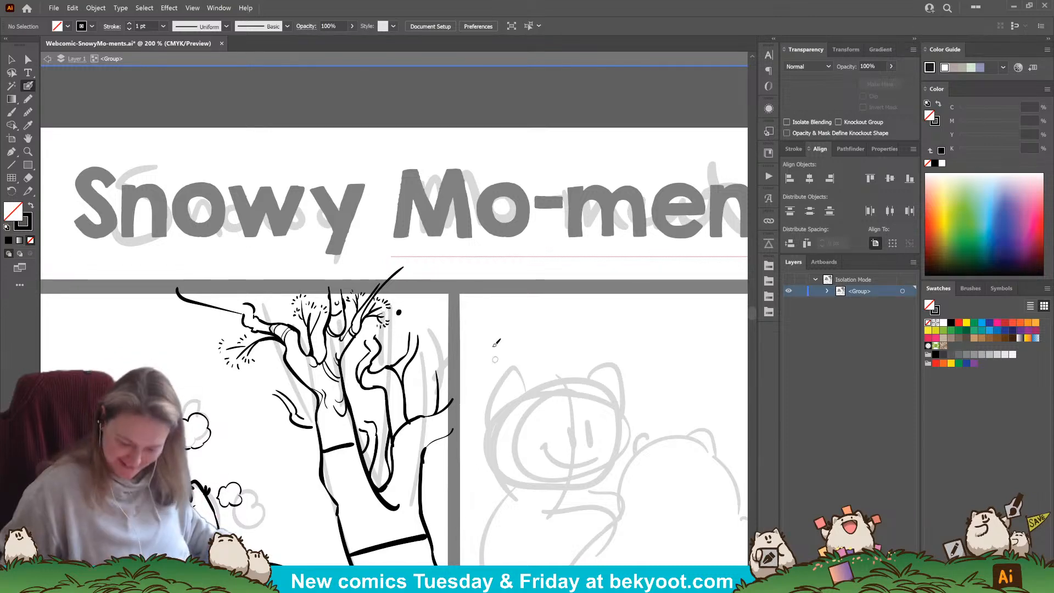
Step: Open the line across the base of the right-hand branch and rework the fork edge running down beneath it
drag(396, 351, 380, 323)
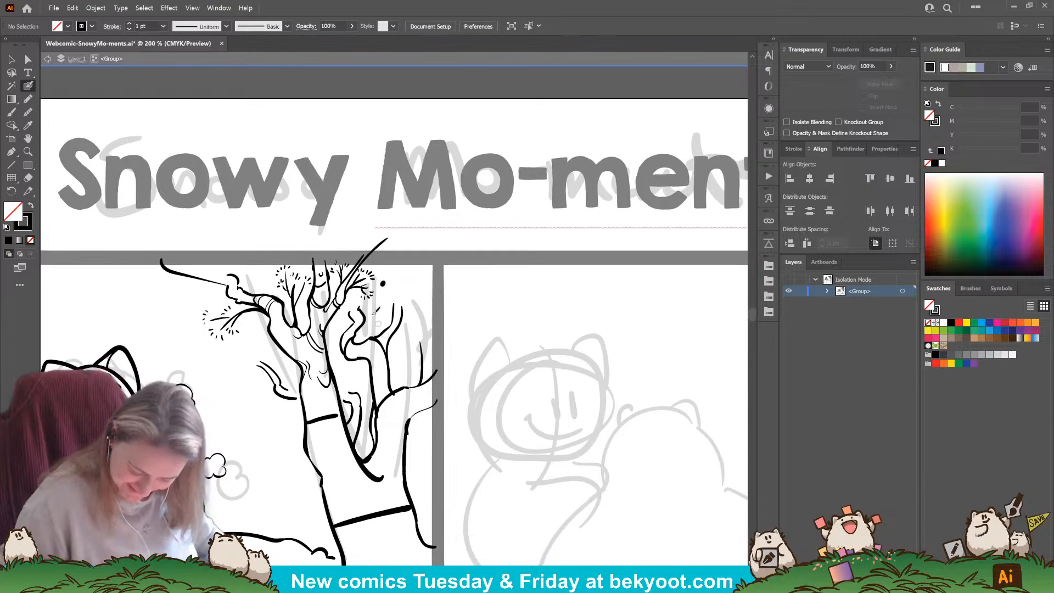
drag(376, 415, 405, 387)
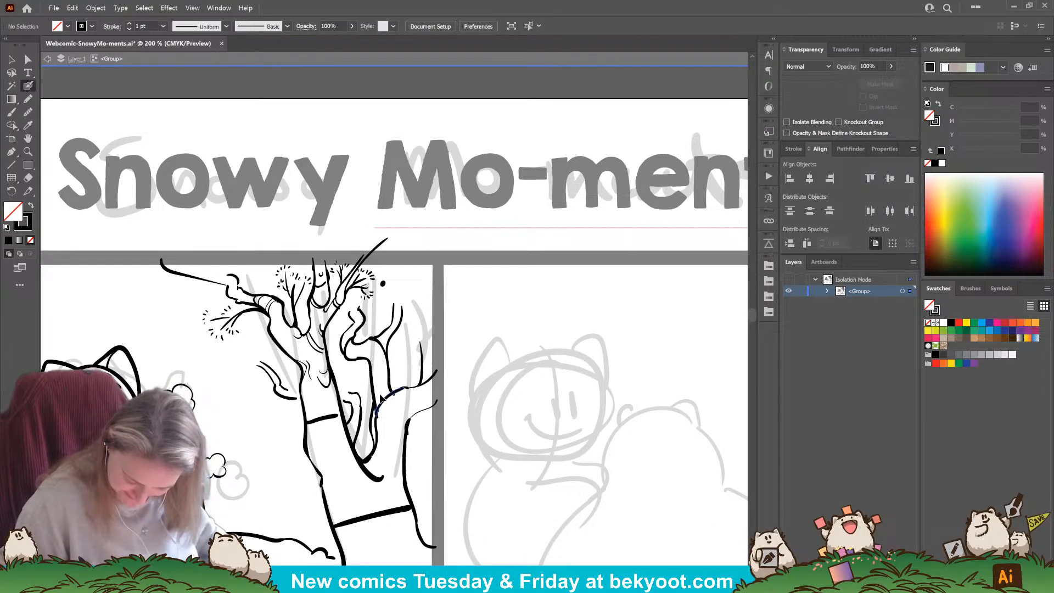
key(ctrl+z)
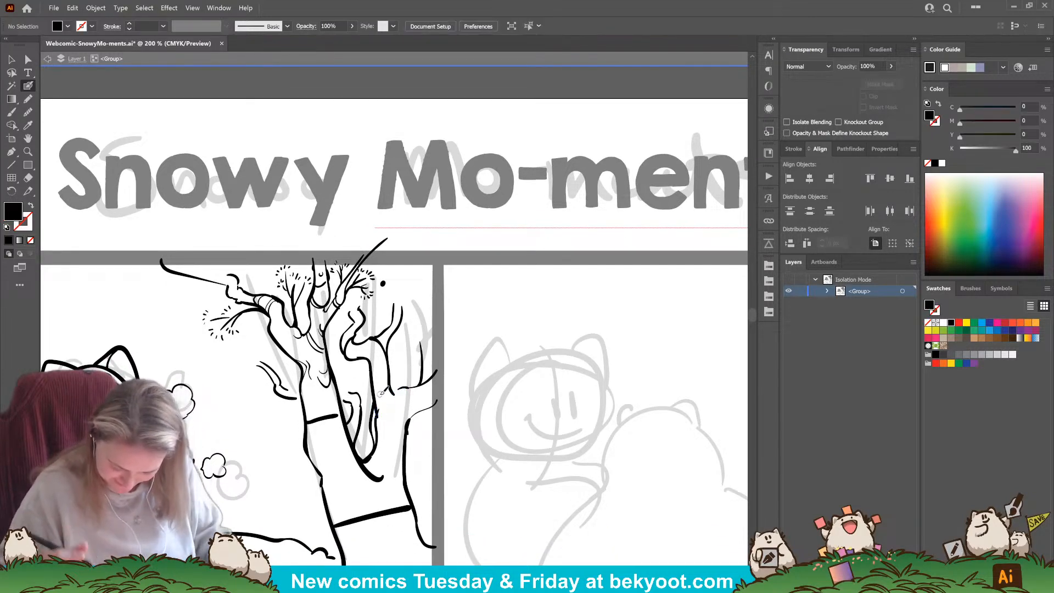
drag(375, 409, 379, 456)
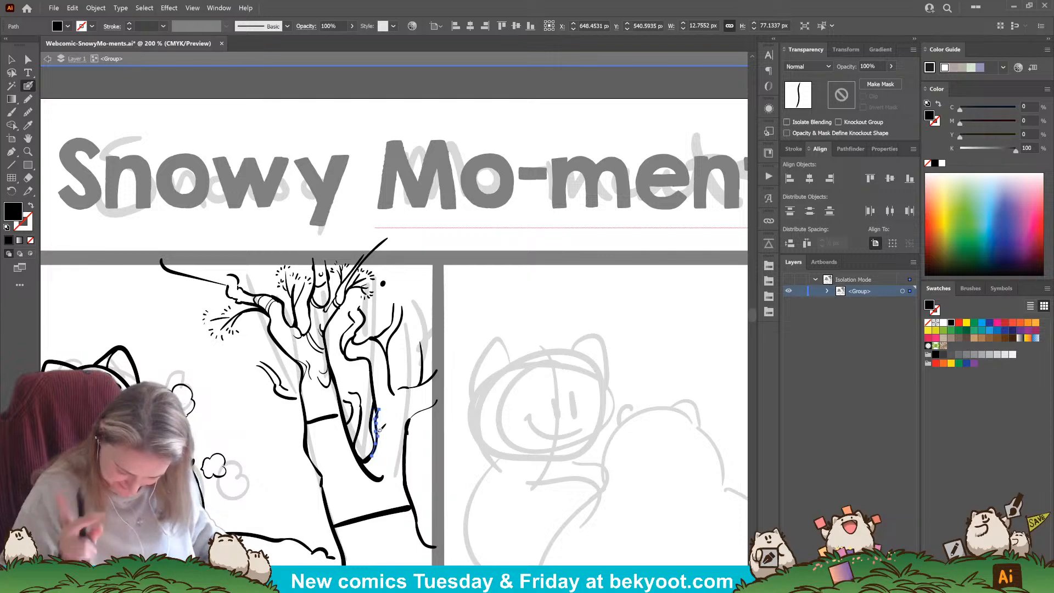
drag(379, 406, 385, 450)
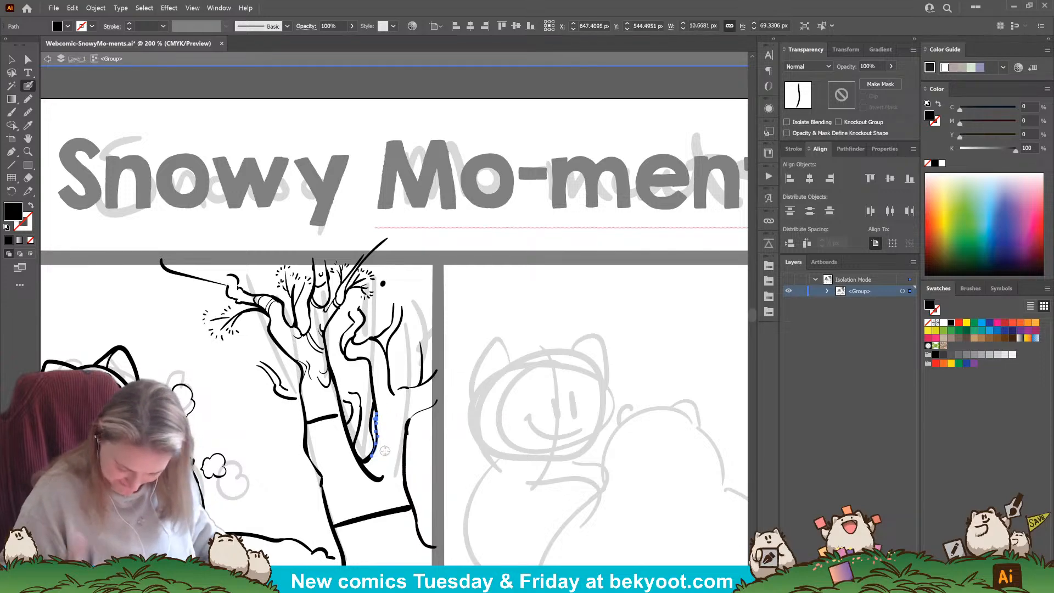
ctrl+click(448, 402)
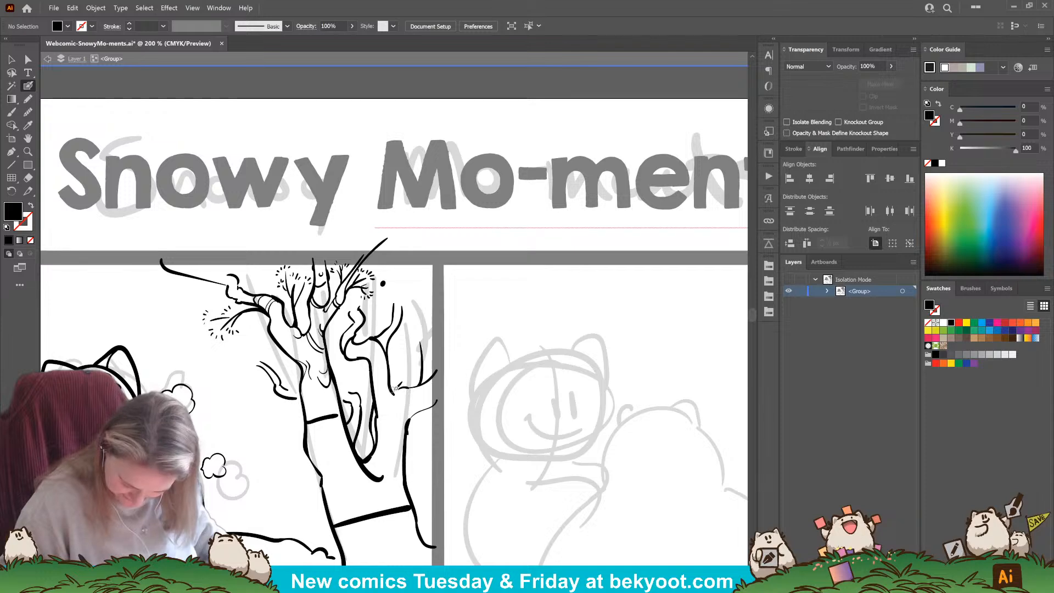
key(shift+x)
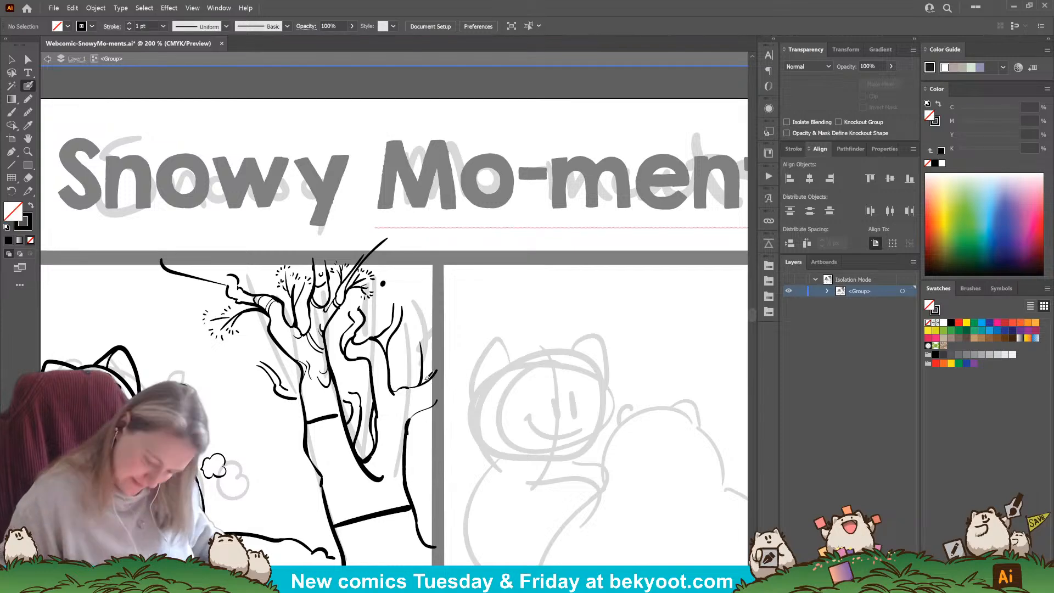
drag(424, 409, 441, 402)
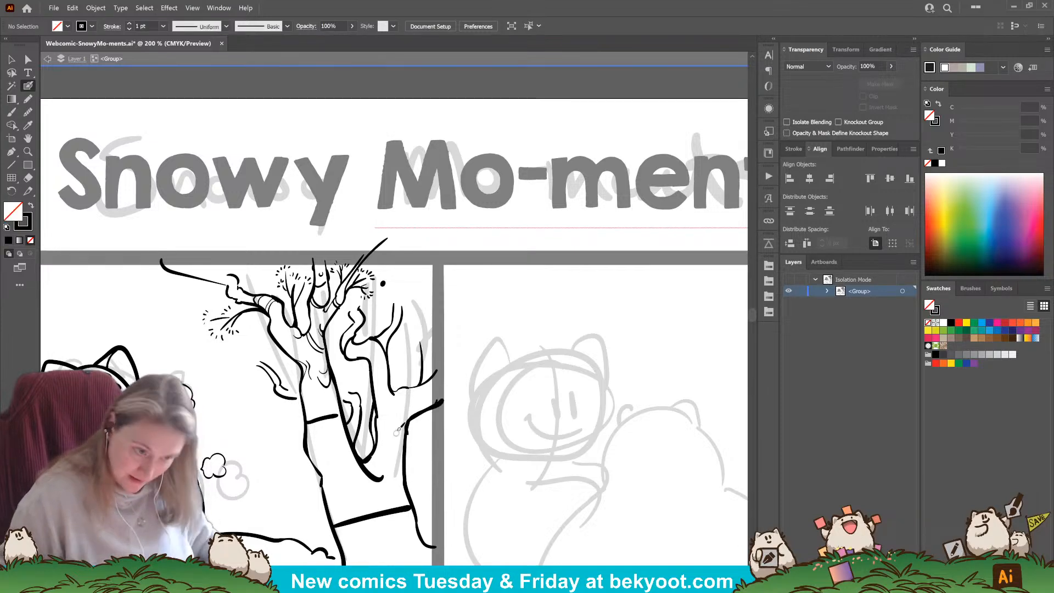
key(ctrl+z)
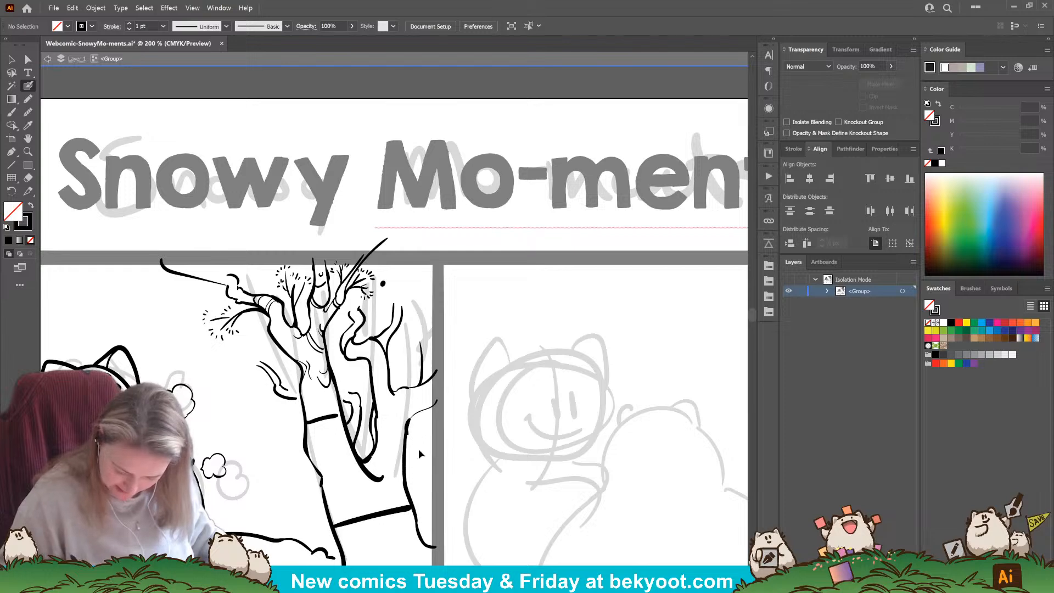
mouse_move(427, 408)
mouse_down()
mouse_move(407, 428)
mouse_move(438, 401)
mouse_up()
key(ctrl+z)
key(ctrl+z)
Step: Ink the lower edge of the rightmost branch out to the panel border and add an arrow-shaped mark above it
drag(409, 418, 439, 398)
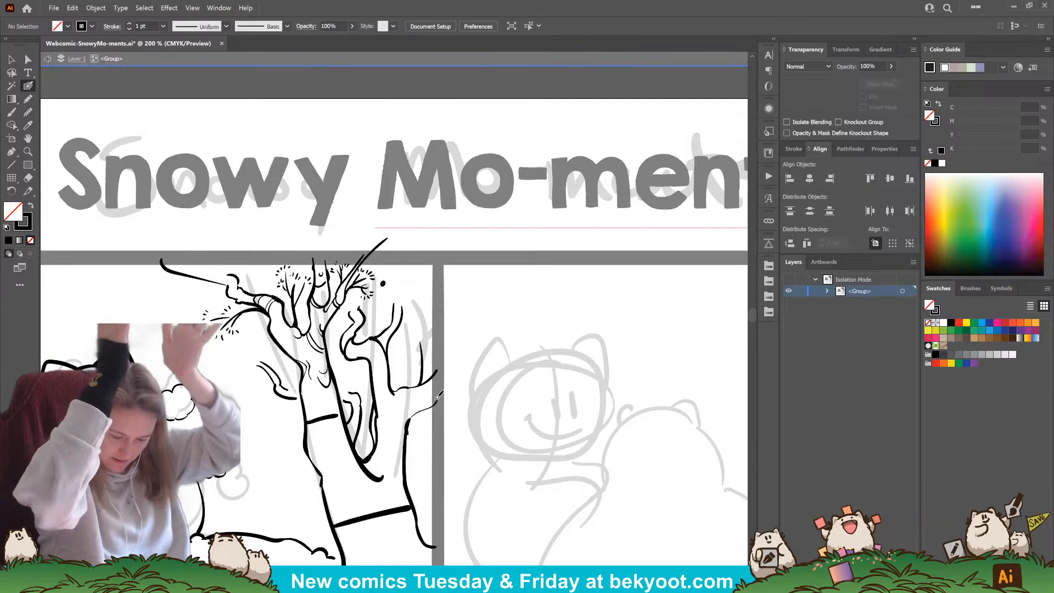
drag(405, 346, 396, 369)
mouse_move(423, 451)
mouse_down()
mouse_move(440, 395)
mouse_move(409, 420)
mouse_up()
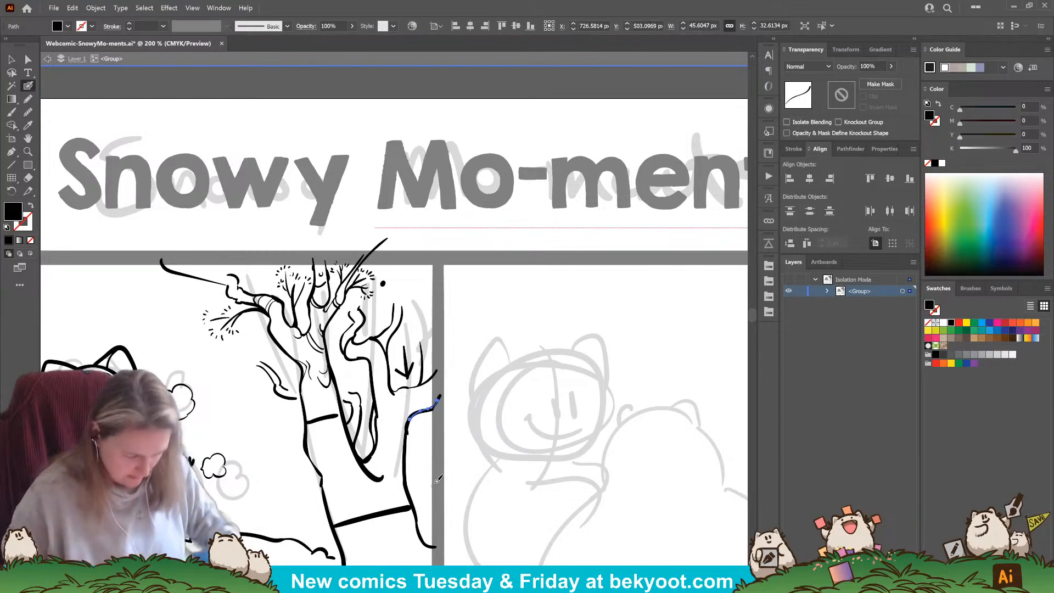
key(ctrl+shift+a)
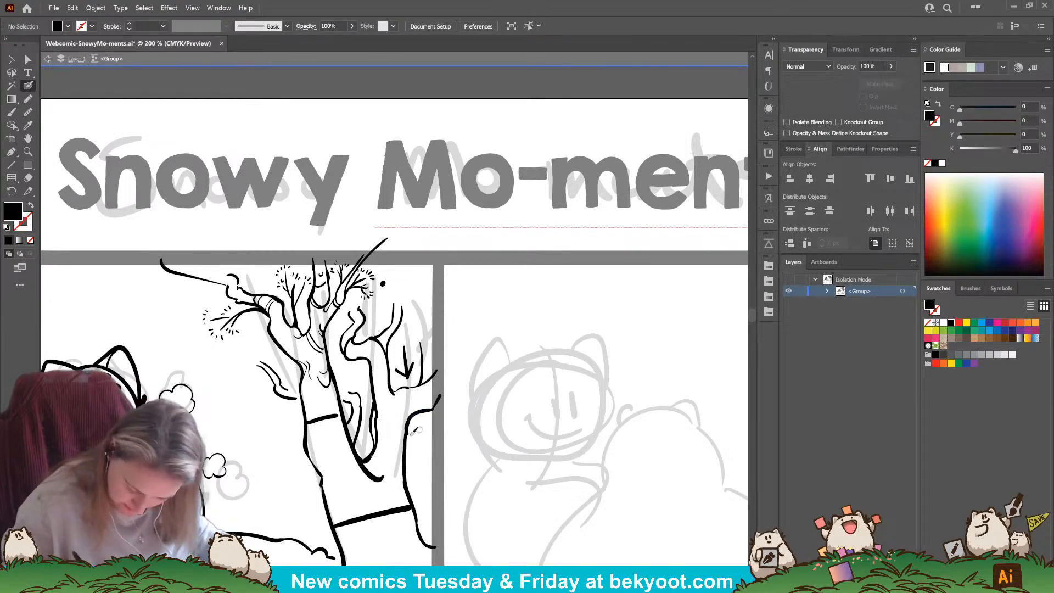
Step: Rework the trunk's right edge as a wavier line from the rightmost branch down past the lower trunk band
drag(411, 418, 411, 502)
ctrl+click(454, 486)
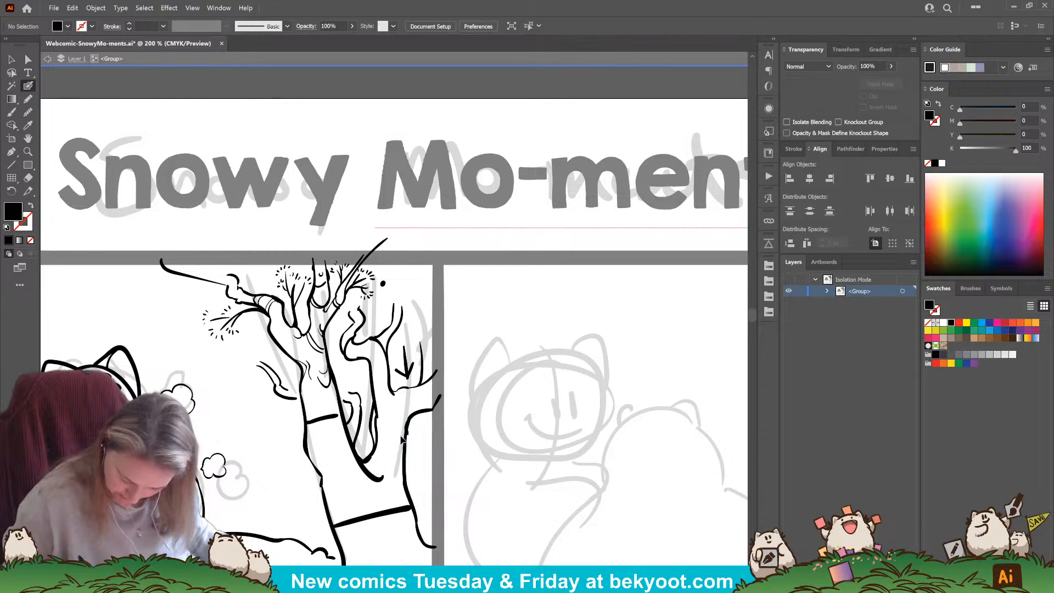
mouse_move(410, 449)
mouse_down()
mouse_move(416, 490)
mouse_move(439, 529)
mouse_up()
mouse_move(406, 417)
mouse_down()
mouse_move(403, 466)
mouse_move(433, 545)
mouse_up()
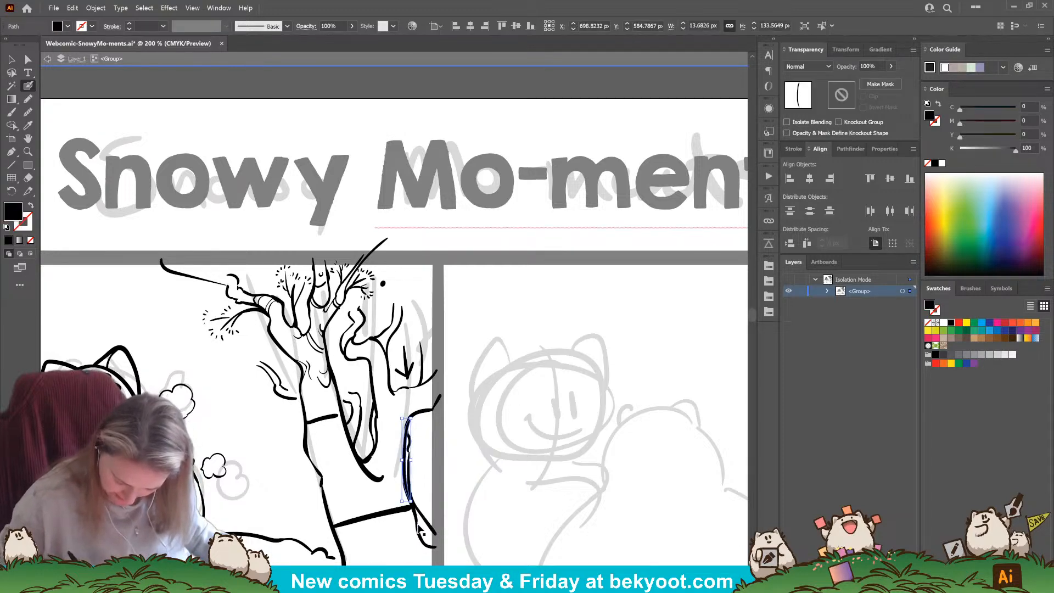
ctrl+click(419, 491)
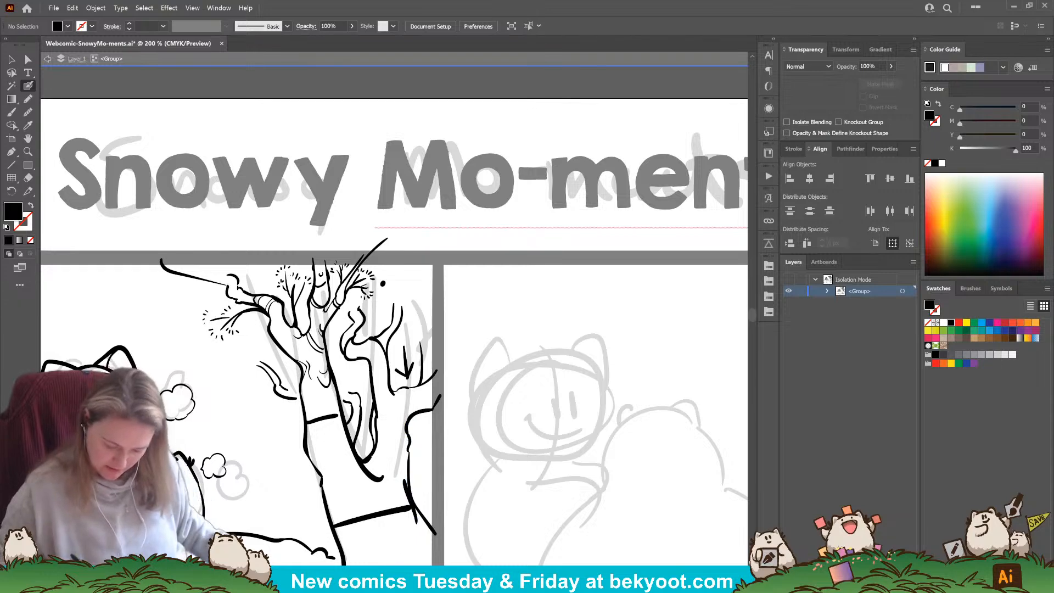
drag(404, 481, 416, 523)
ctrl+click(410, 481)
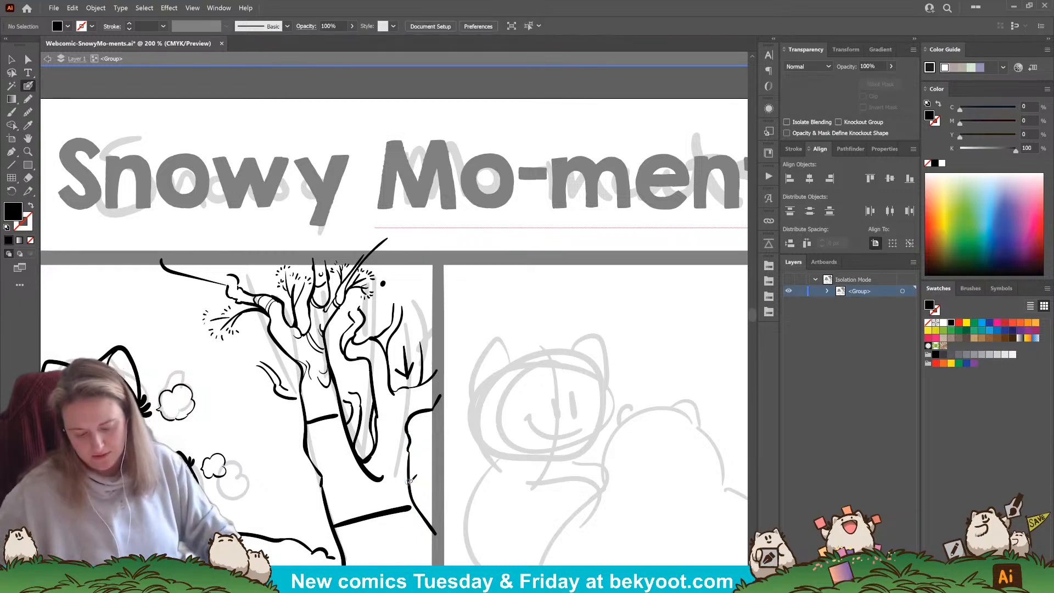
Step: Reposition the trunk's right edge near the panel border and ink a short bark mark beneath the rightmost branch
scroll(328, 481, down, 3)
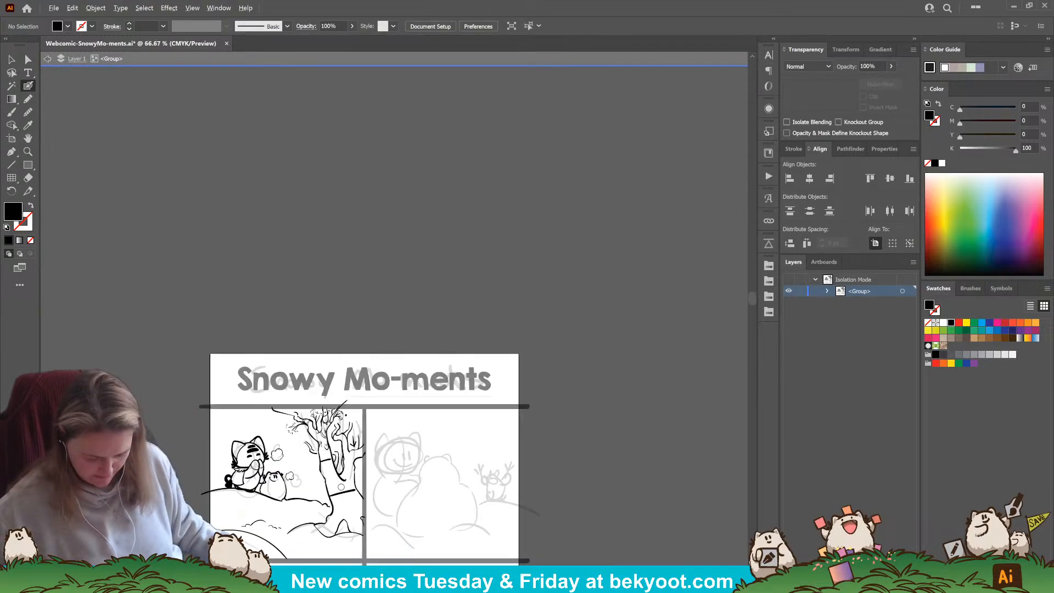
drag(354, 459, 362, 504)
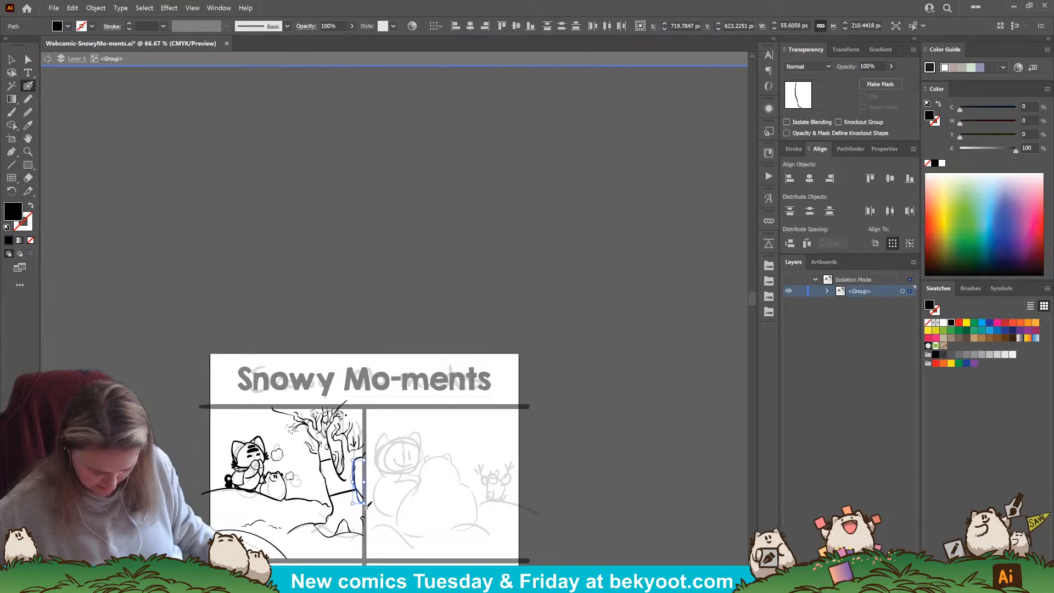
scroll(375, 498, up, 1)
scroll(382, 489, up, 3)
ctrl+click(346, 460)
mouse_move(289, 453)
mouse_down()
mouse_move(406, 374)
mouse_move(416, 434)
mouse_up()
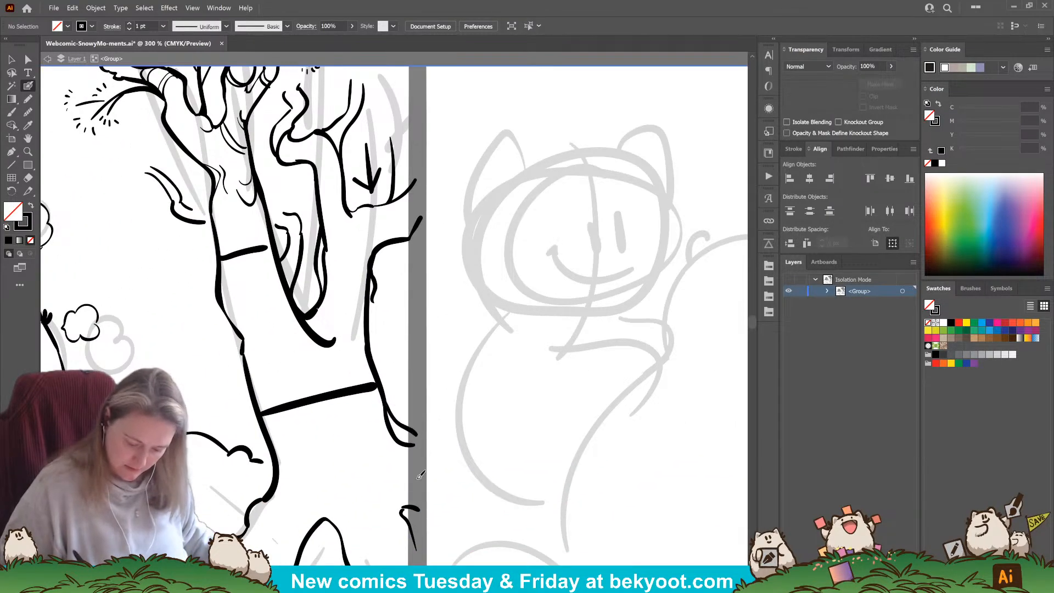
mouse_move(328, 367)
mouse_down()
mouse_move(351, 418)
mouse_move(403, 465)
mouse_up()
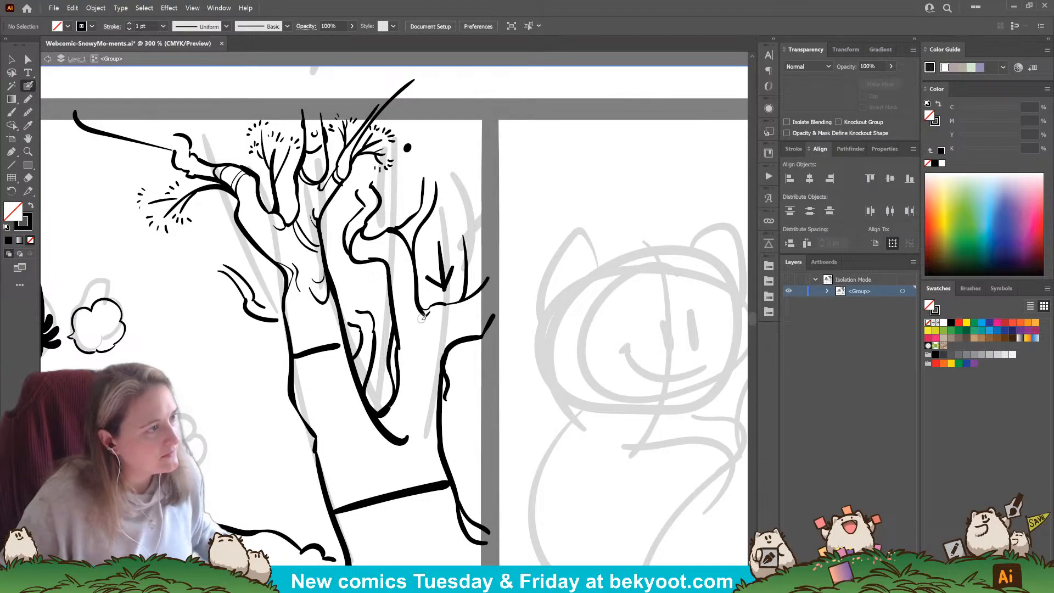
Step: Ink a thin curved edge from the trunk fork up to the underside of the rightmost branch
drag(460, 411, 435, 411)
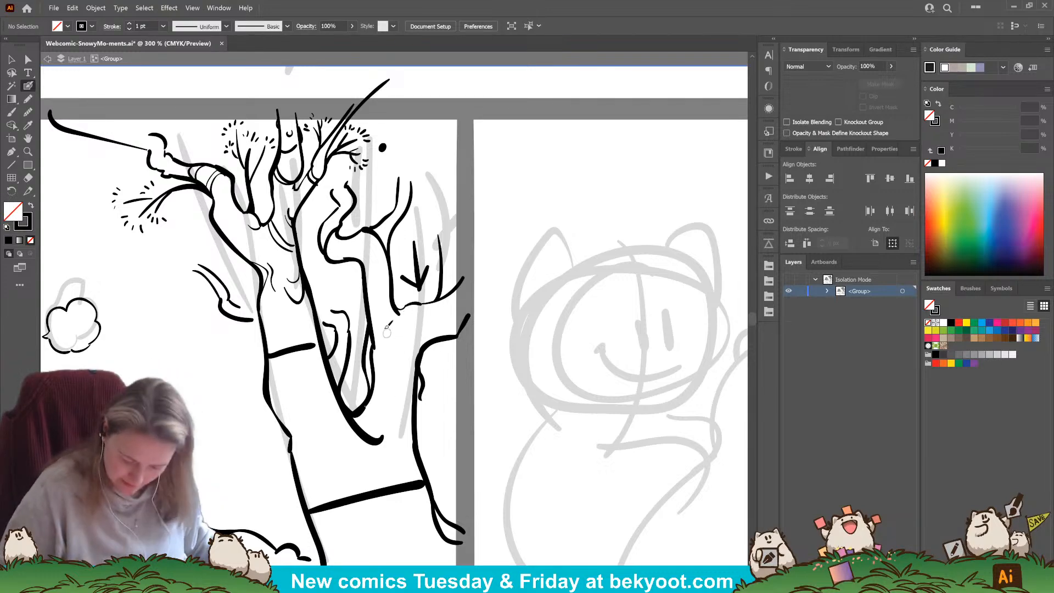
mouse_move(375, 381)
mouse_down()
mouse_move(386, 329)
mouse_move(418, 301)
mouse_up()
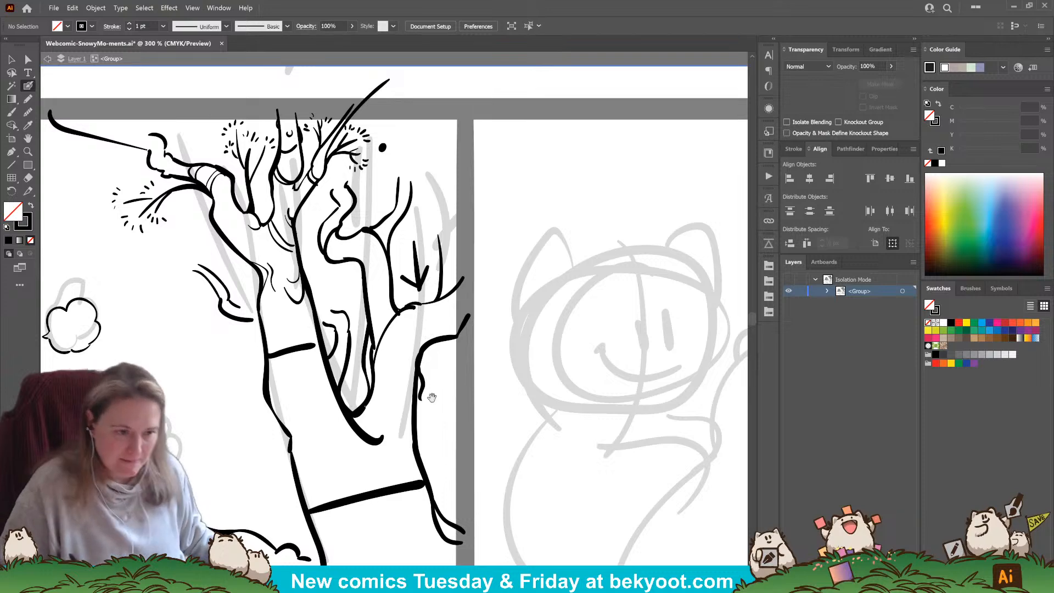
drag(437, 395, 420, 393)
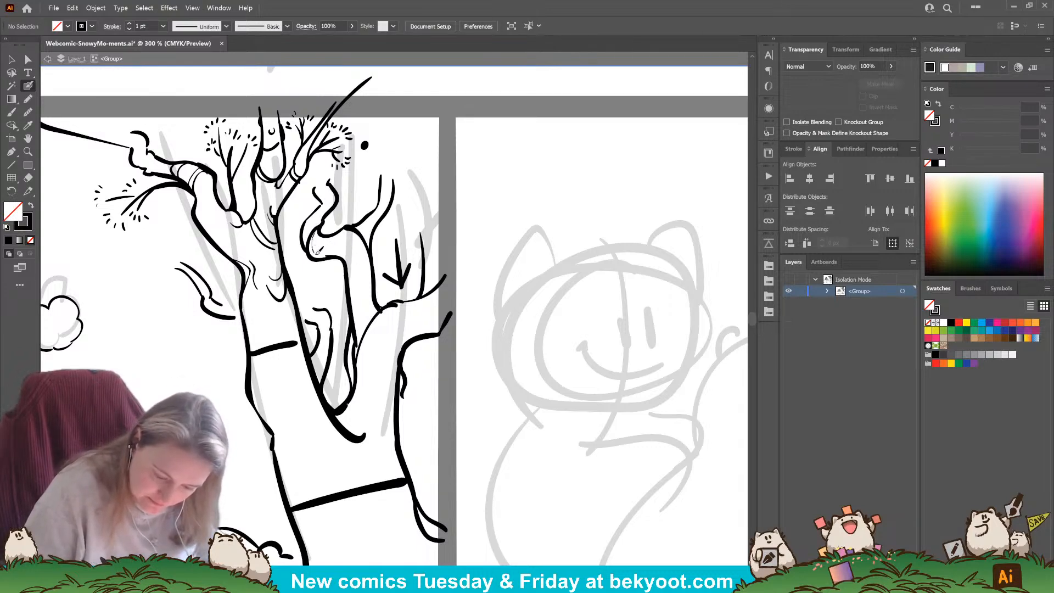
Step: Add a contour line inside the right-hand branch's bend, small face-like bark marks beside it and thin bands across its outer fork
mouse_move(328, 250)
mouse_down()
mouse_move(346, 233)
mouse_move(353, 247)
mouse_move(327, 247)
mouse_move(321, 237)
mouse_move(333, 247)
mouse_move(366, 241)
mouse_move(373, 267)
mouse_move(362, 201)
mouse_move(349, 220)
mouse_move(378, 260)
mouse_move(357, 281)
mouse_up()
key(ctrl+z)
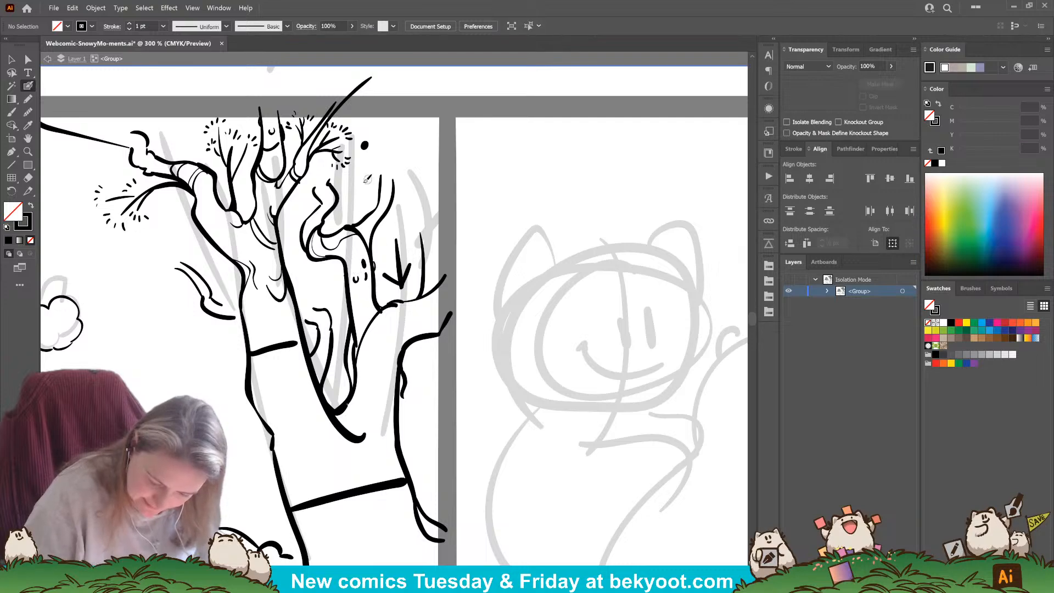
drag(364, 222, 376, 224)
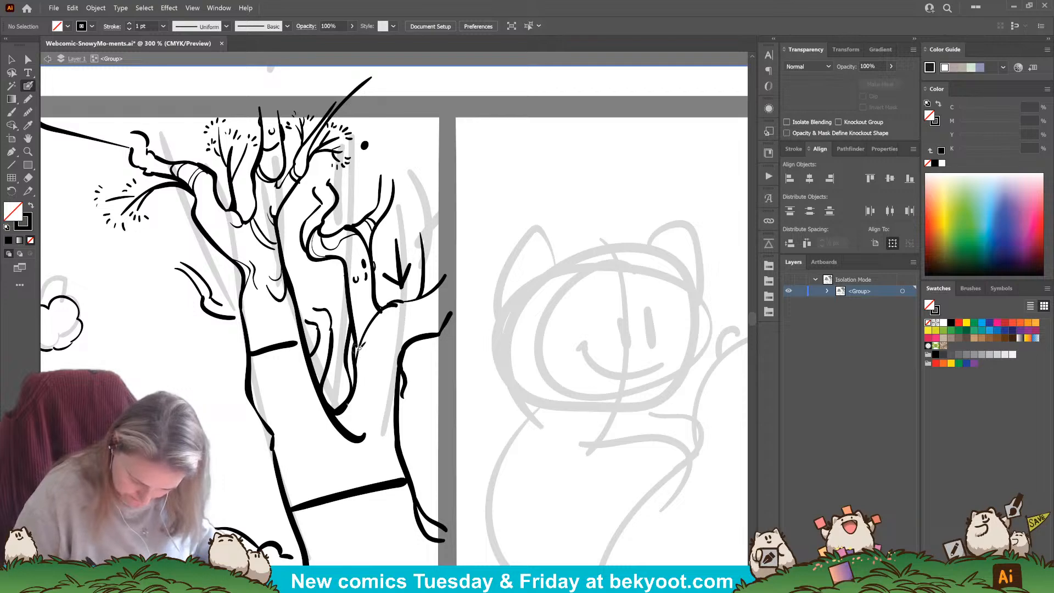
Step: Try to thicken and reshape the curved edge between the trunk fork and the rightmost branch
drag(378, 352, 383, 314)
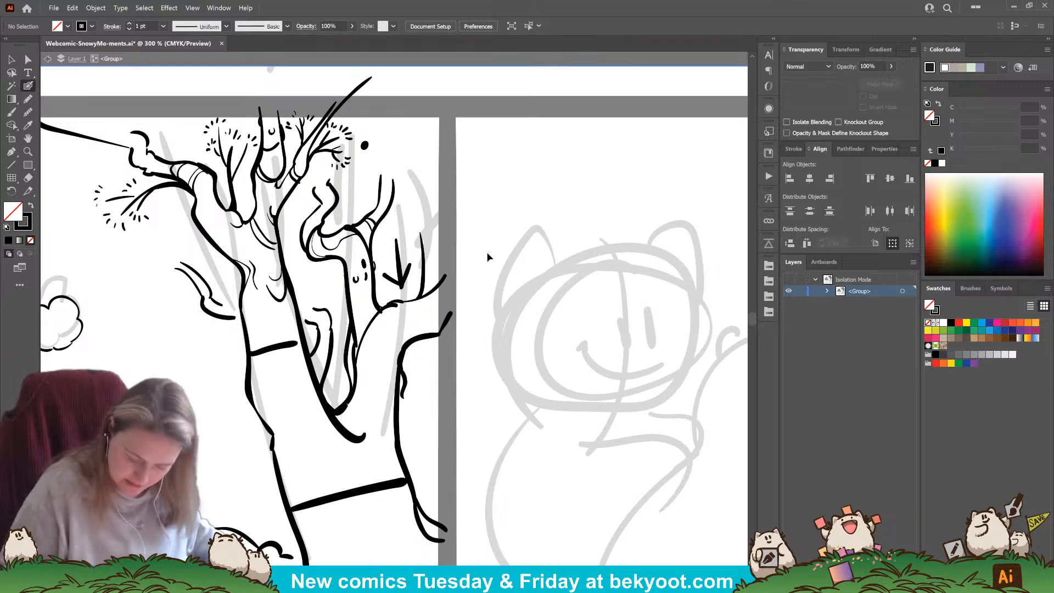
mouse_move(357, 360)
mouse_down()
mouse_move(368, 320)
mouse_move(409, 297)
mouse_up()
ctrl+click(372, 325)
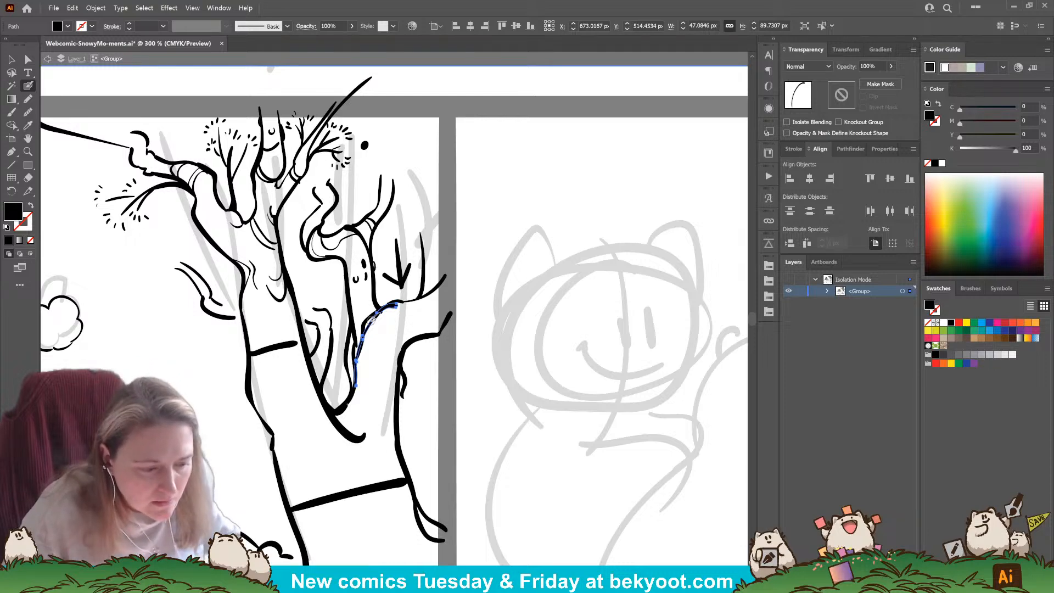
mouse_move(398, 302)
mouse_down()
mouse_move(378, 315)
mouse_move(367, 338)
mouse_move(357, 439)
mouse_up()
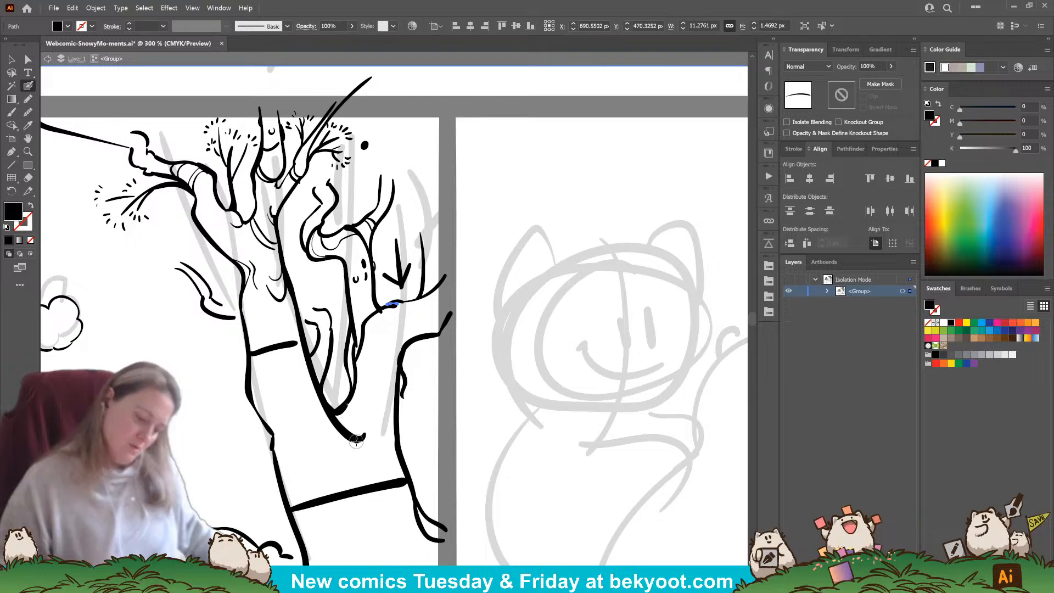
key(ctrl+z)
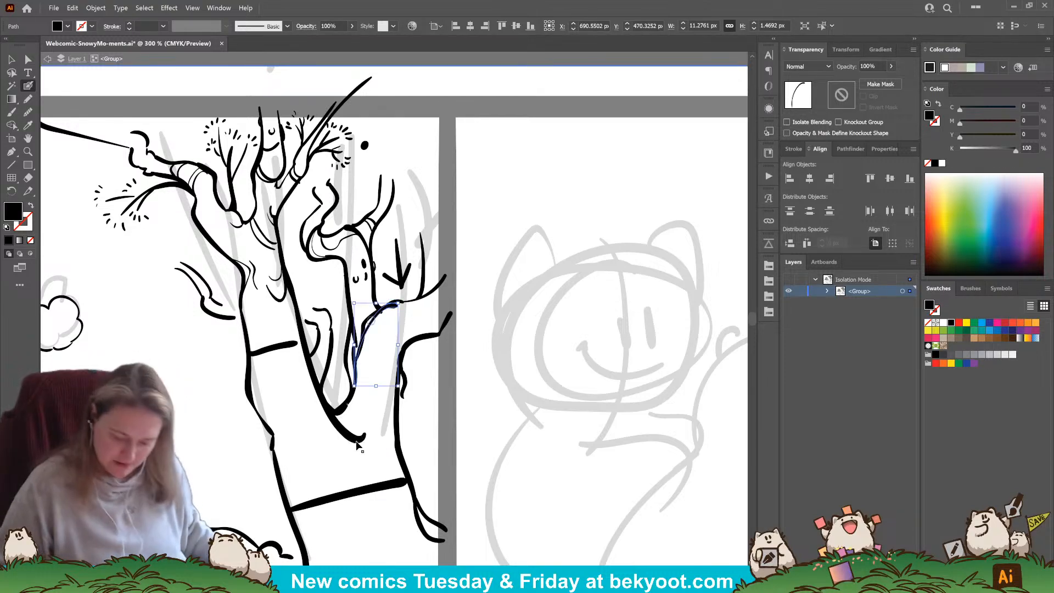
key(ctrl+z)
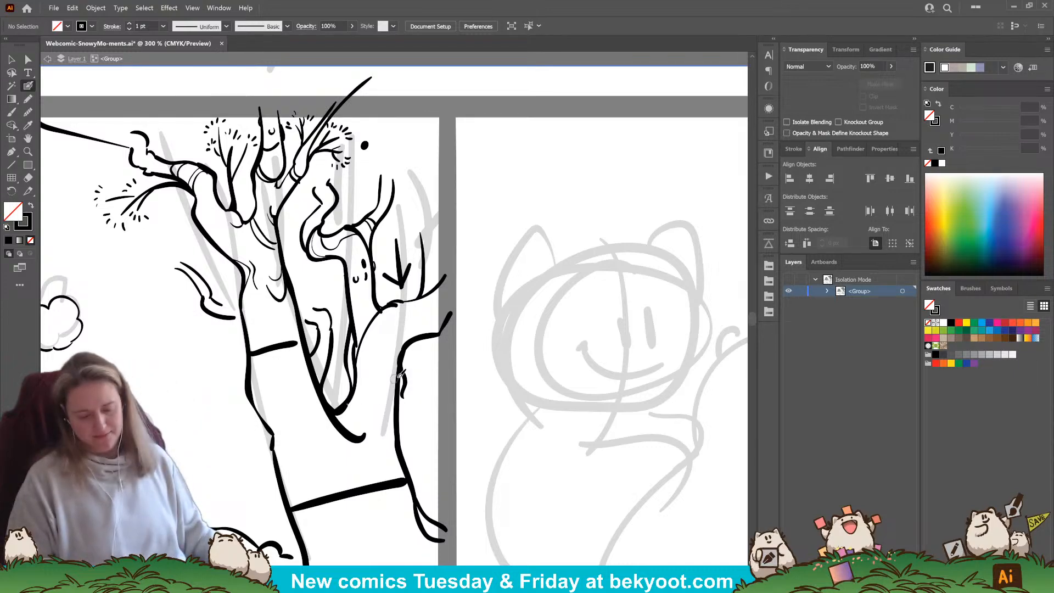
Step: Rework the right-hand branch's long inner edge where it runs down to meet the curved edge above the fork
ctrl+click(360, 341)
ctrl+shift+click(350, 294)
ctrl+click(383, 359)
ctrl+click(357, 338)
mouse_move(358, 335)
mouse_down()
mouse_move(359, 363)
mouse_move(357, 301)
mouse_up()
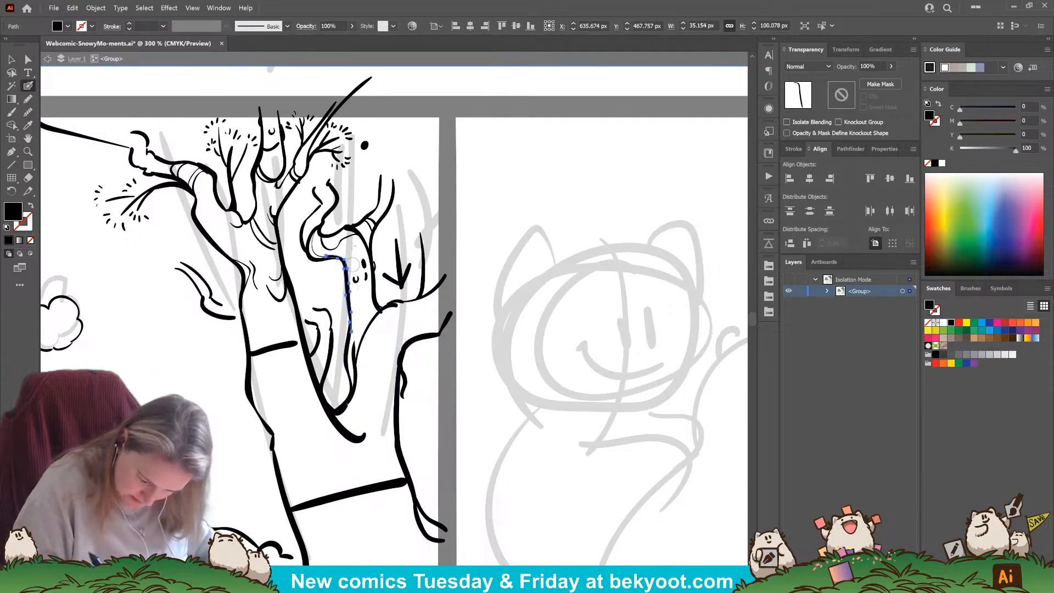
ctrl+click(375, 349)
ctrl+click(357, 378)
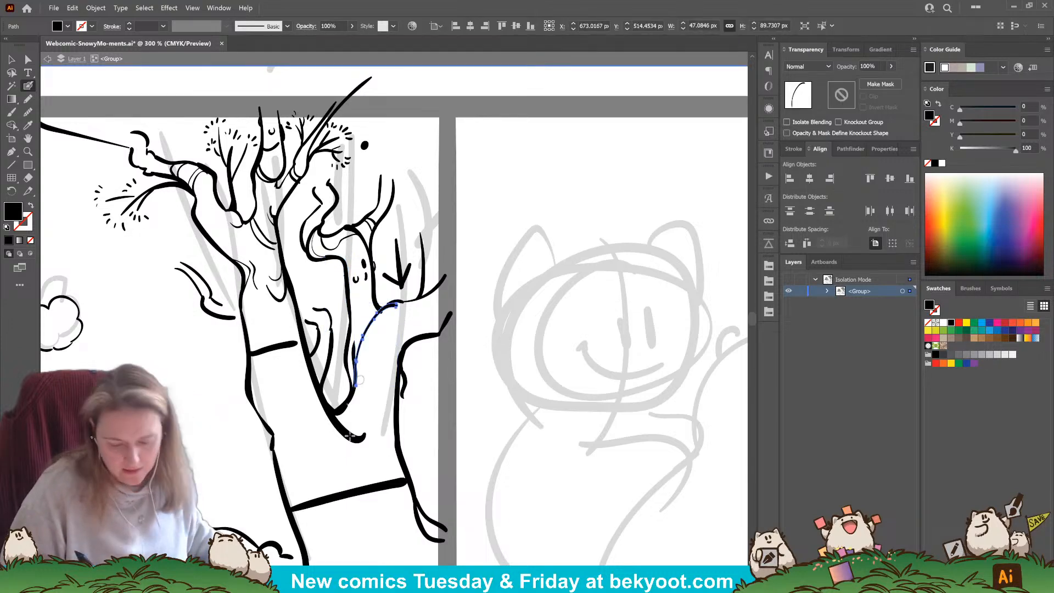
ctrl+click(373, 396)
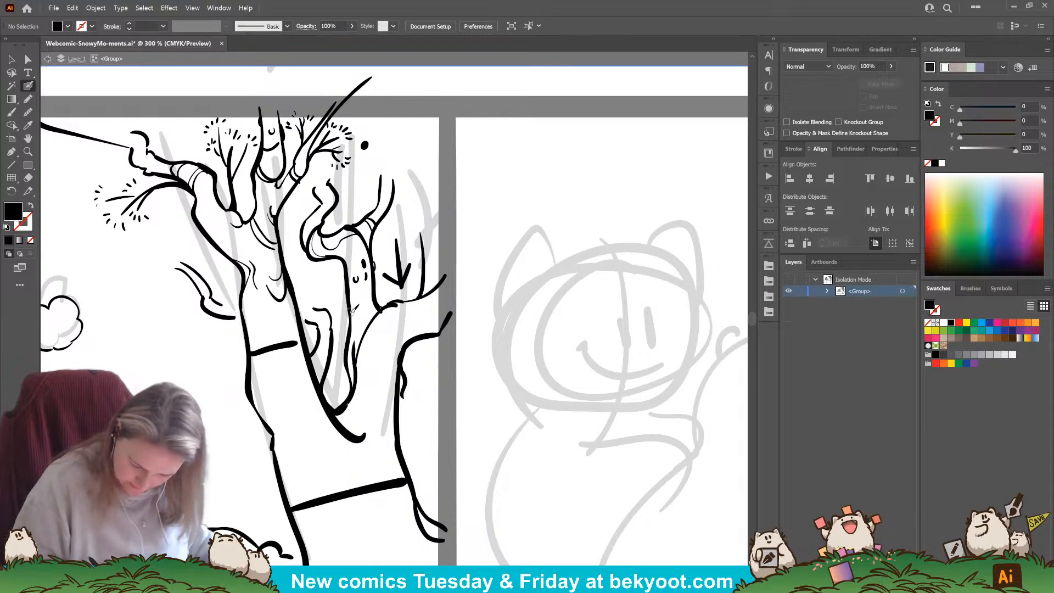
Step: Add thin curved contour lines across the rightmost branch, from its base above the fork out toward the panel border
key(shift+x)
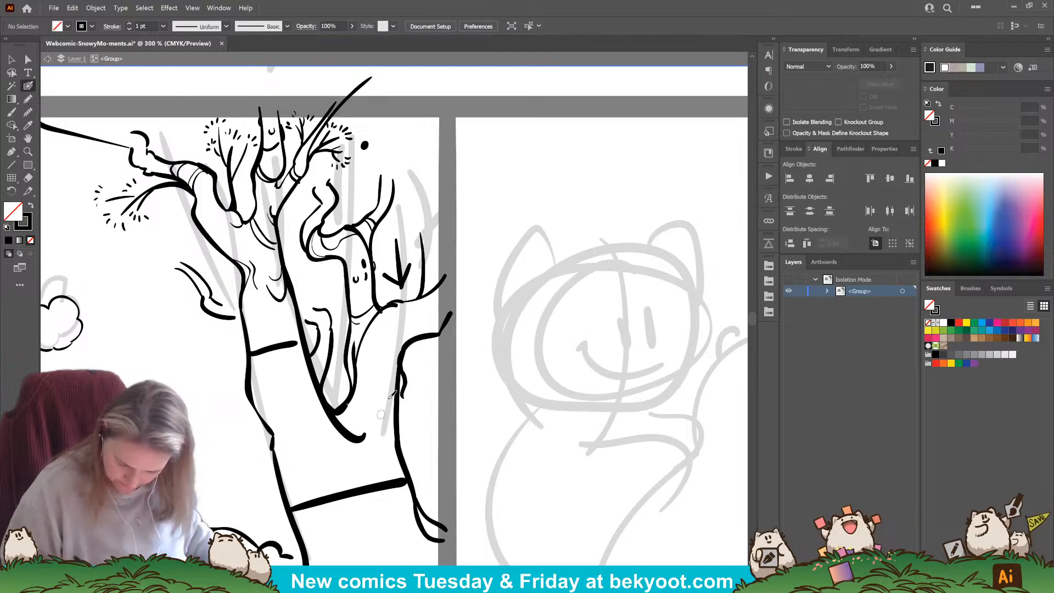
mouse_move(361, 341)
mouse_down()
mouse_move(400, 353)
mouse_move(413, 342)
mouse_move(378, 362)
mouse_move(356, 351)
mouse_move(373, 387)
mouse_move(407, 368)
mouse_move(380, 396)
mouse_move(359, 380)
mouse_move(371, 404)
mouse_move(403, 396)
mouse_up()
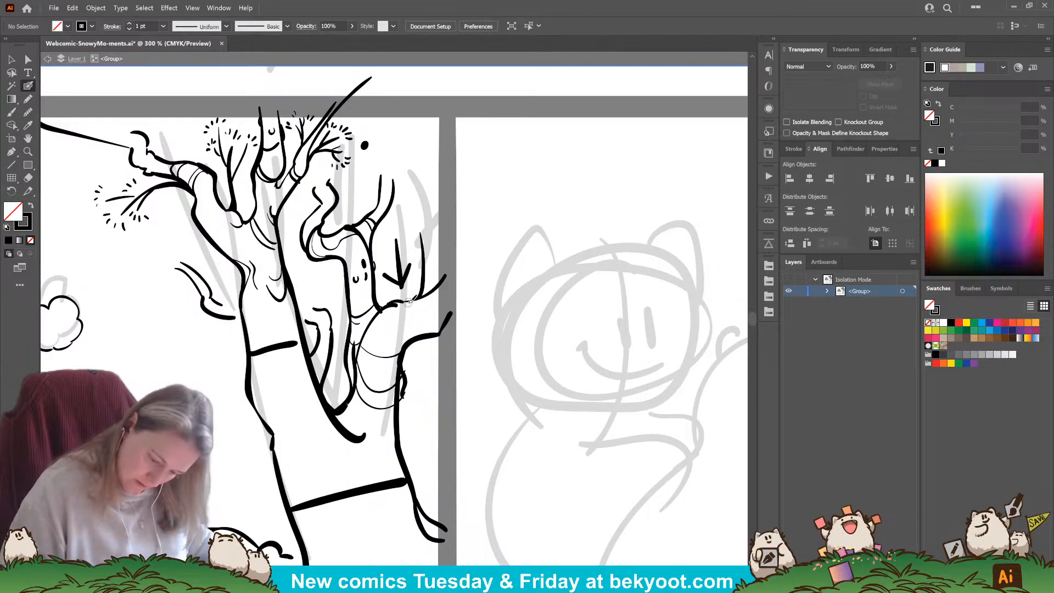
drag(409, 300, 428, 330)
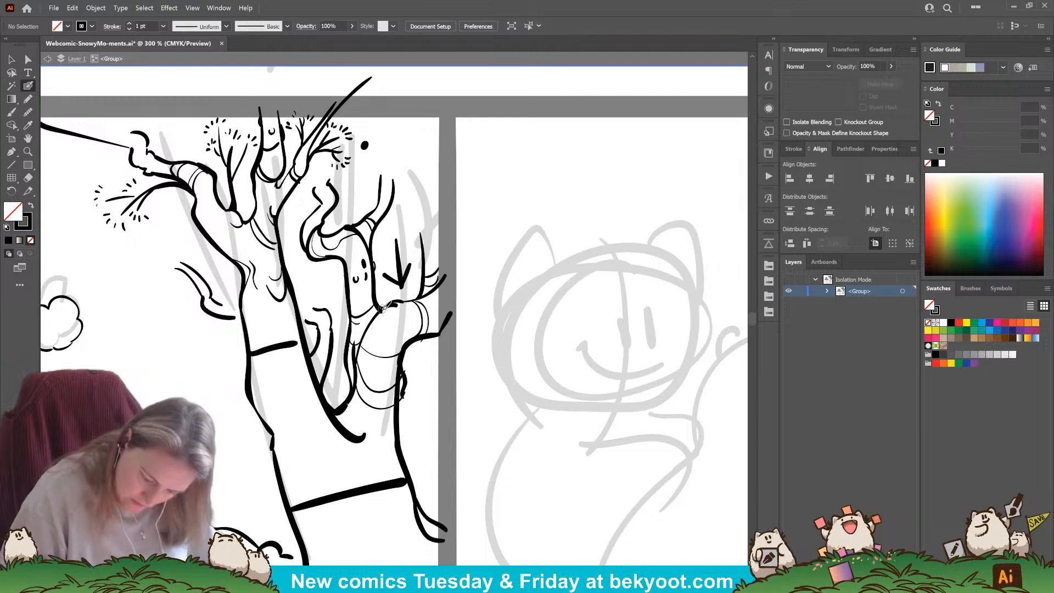
Step: Rework the junction where the right-hand branch's outer edge meets the top of the rightmost branch
ctrl+click(374, 292)
drag(374, 286, 383, 325)
ctrl+click(481, 376)
key(shift+x)
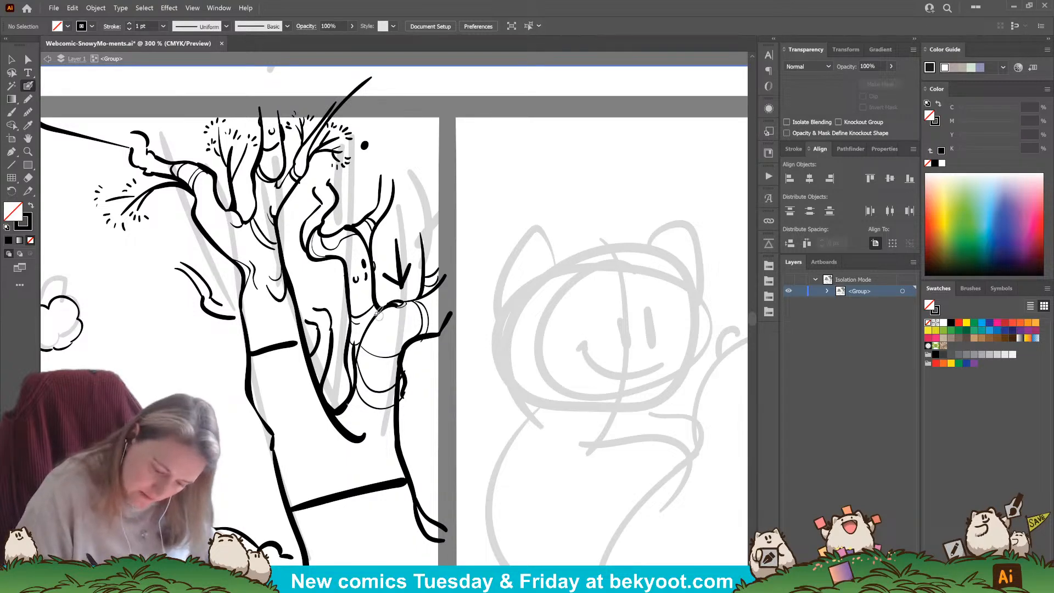
Step: Open up the upper part of the curved line running from the rightmost branch down to the fork
mouse_move(338, 317)
mouse_down()
mouse_move(322, 320)
mouse_move(336, 406)
mouse_up()
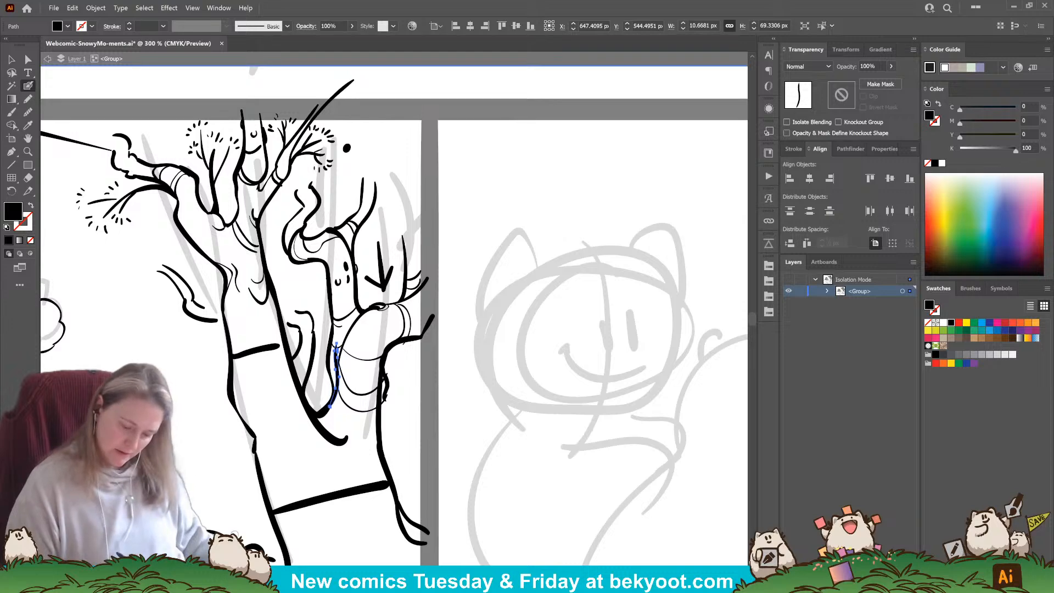
key(ctrl+z)
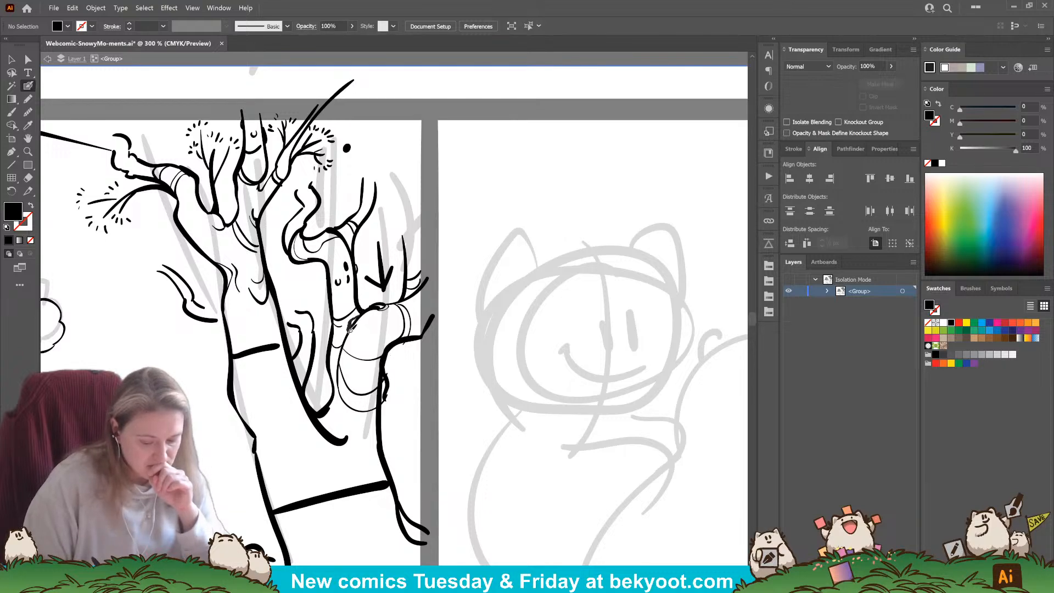
key(shift+x)
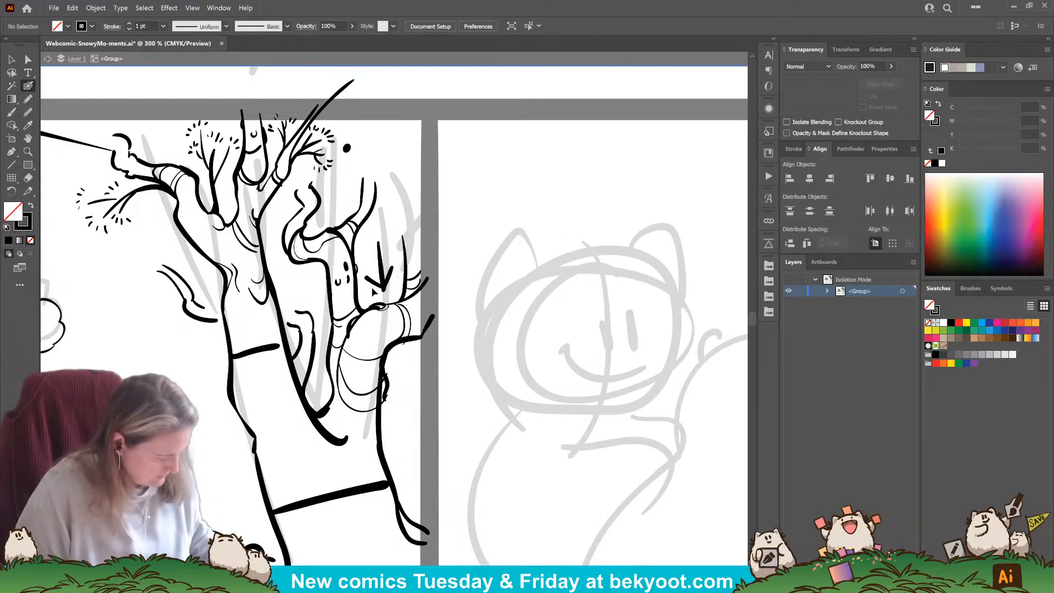
key(shift+x)
ctrl+click(353, 329)
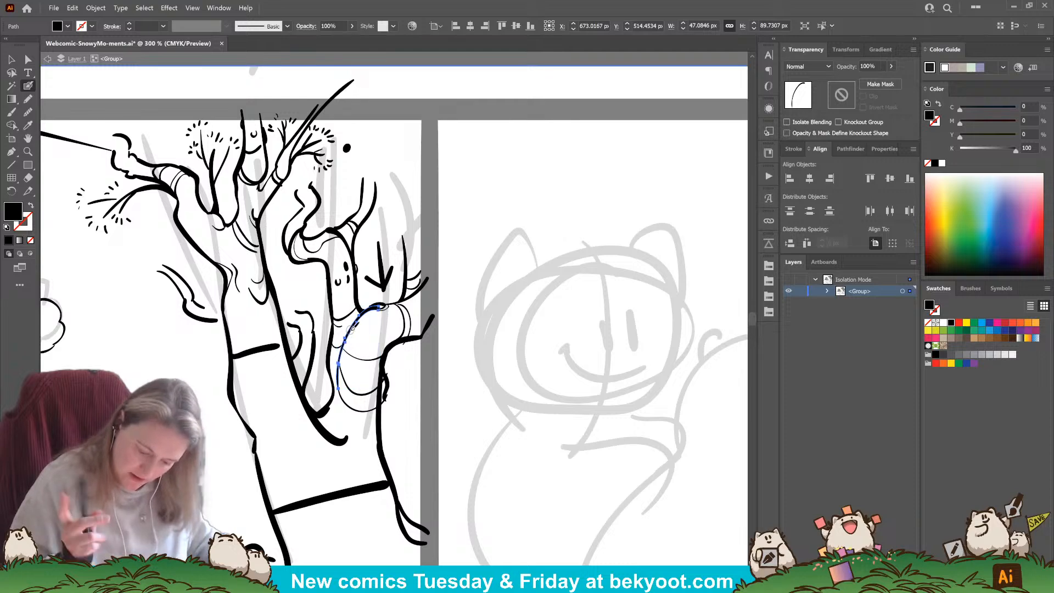
mouse_move(351, 338)
mouse_down()
mouse_move(344, 368)
mouse_move(361, 326)
mouse_up()
ctrl+click(459, 420)
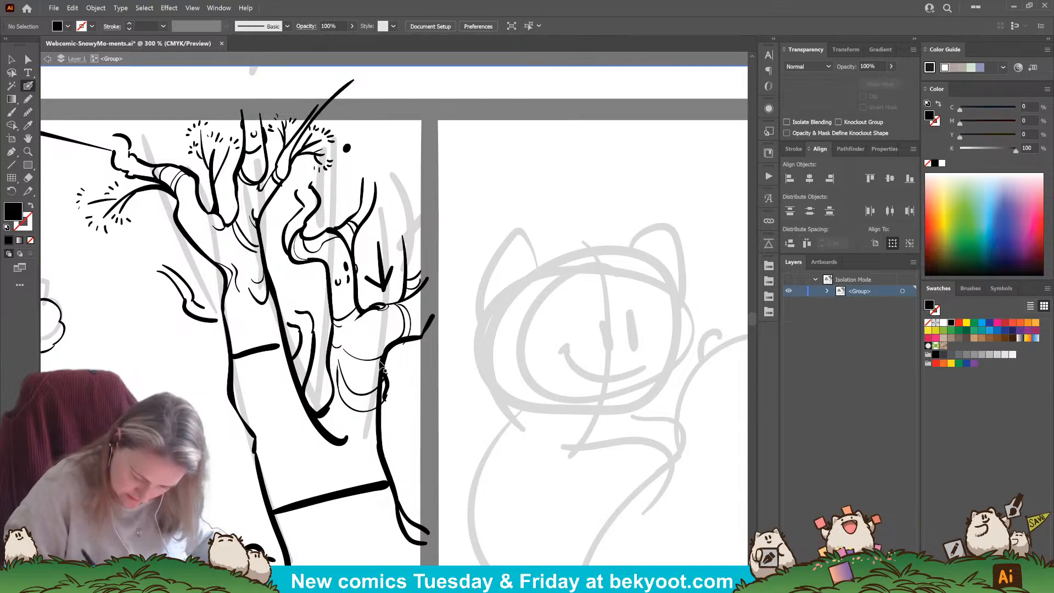
Step: Move the trunk's lower right edge down so it continues from the wavy bark mark beneath the rightmost branch
key(shift+x)
mouse_move(385, 409)
mouse_down()
mouse_move(398, 464)
mouse_move(433, 517)
mouse_up()
drag(452, 476, 466, 374)
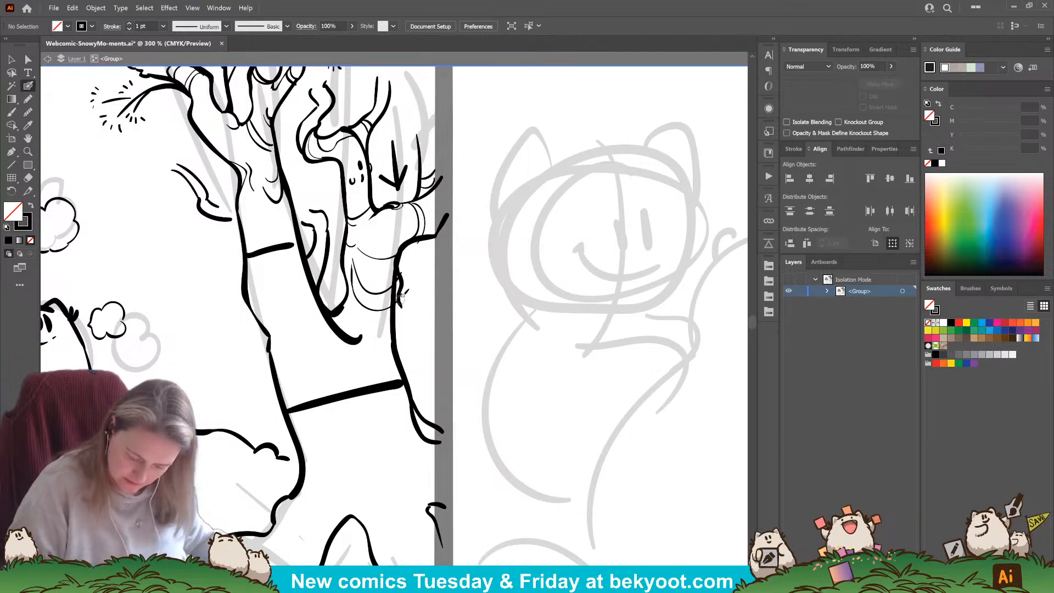
drag(406, 370, 413, 447)
ctrl+shift+click(419, 415)
ctrl+shift+click(425, 437)
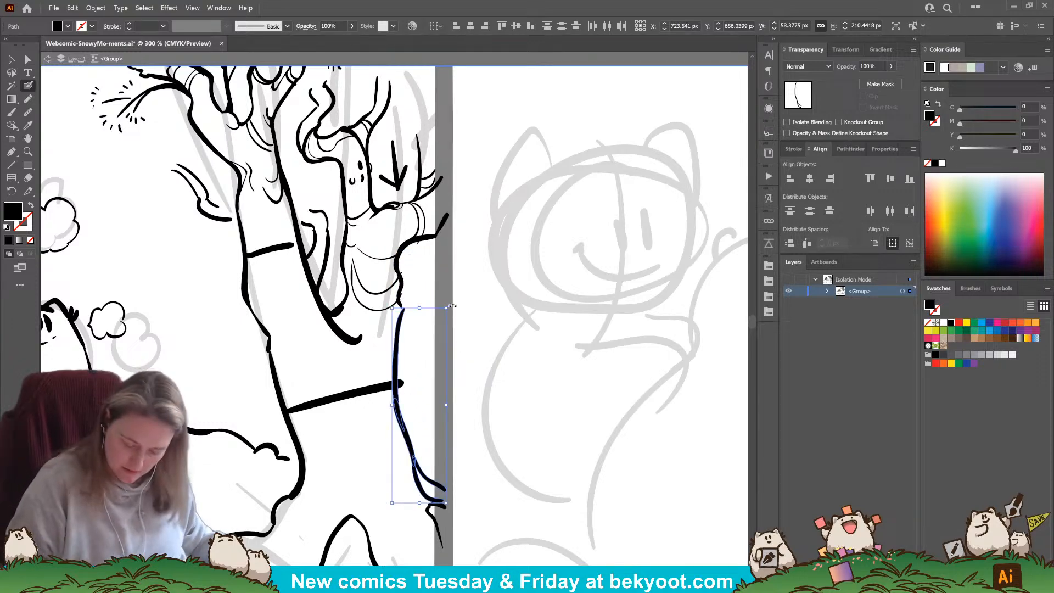
Step: Try to split the trunk's lower right edge and angle its pieces outward past the panel border
drag(453, 305, 425, 300)
ctrl+click(404, 346)
drag(381, 357, 418, 338)
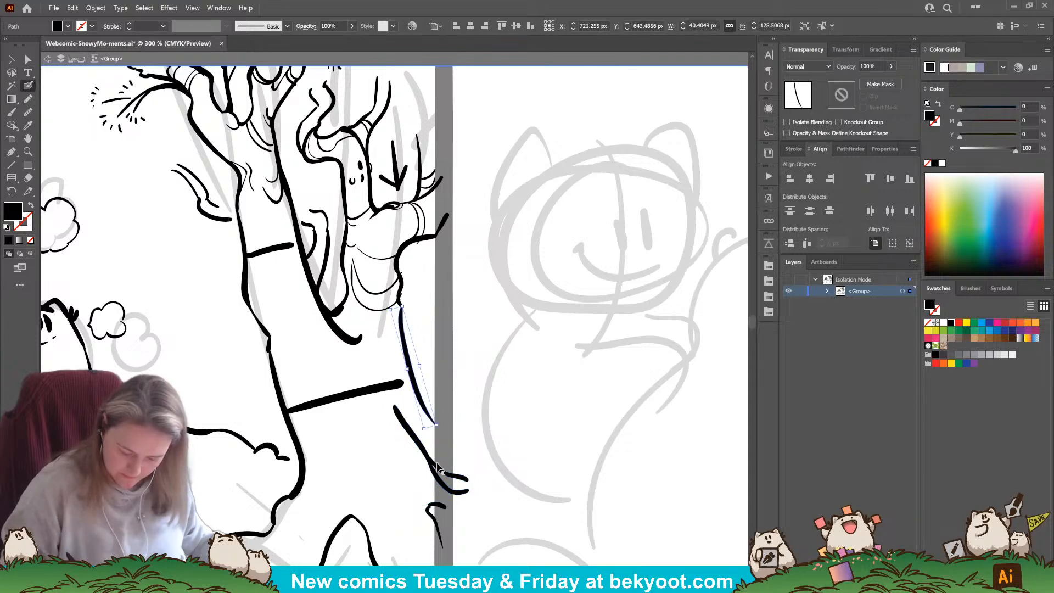
drag(435, 486, 437, 487)
drag(413, 438, 449, 451)
click(473, 434)
drag(378, 513, 445, 521)
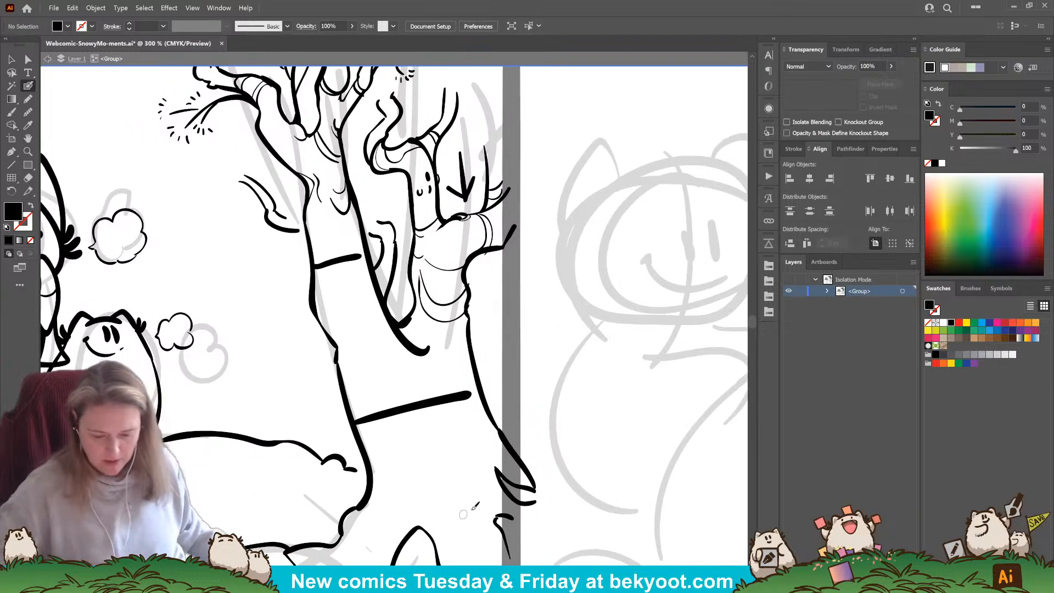
Step: Undo the splitting and angling of the trunk's lower right edge
scroll(362, 349, down, 3)
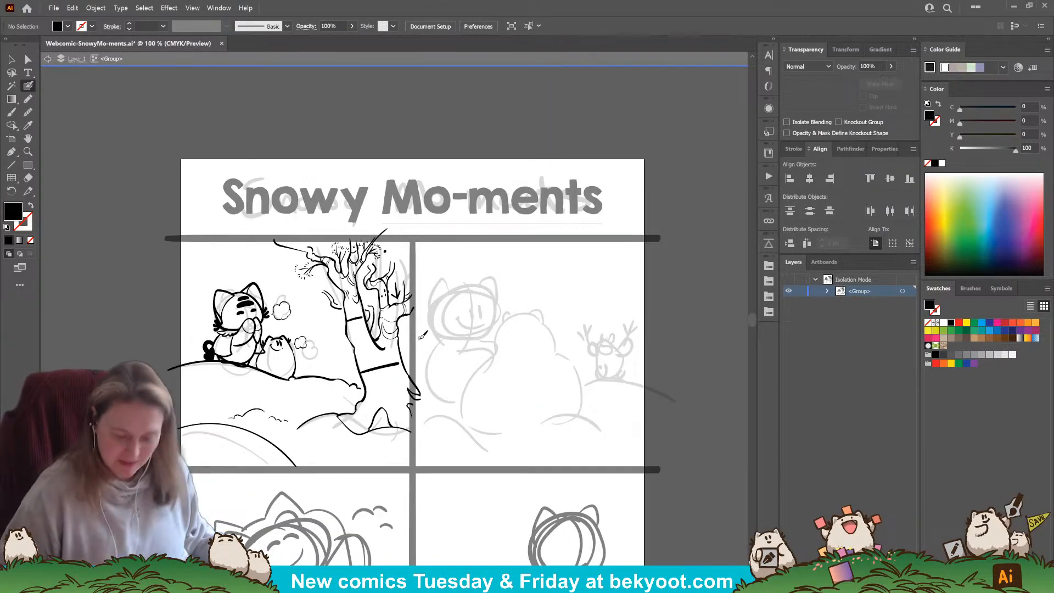
key(ctrl+z)
key(ctrl+z)
key(ctrl+z)
drag(427, 355, 424, 372)
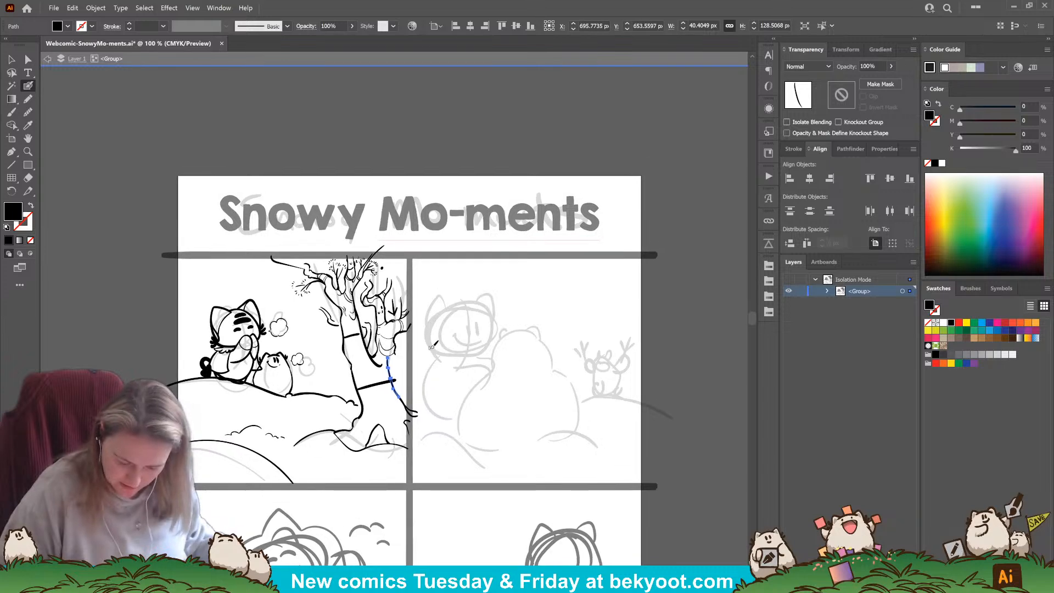
key(ctrl+z)
key(ctrl+z)
key(ctrl+z)
key(ctrl+z)
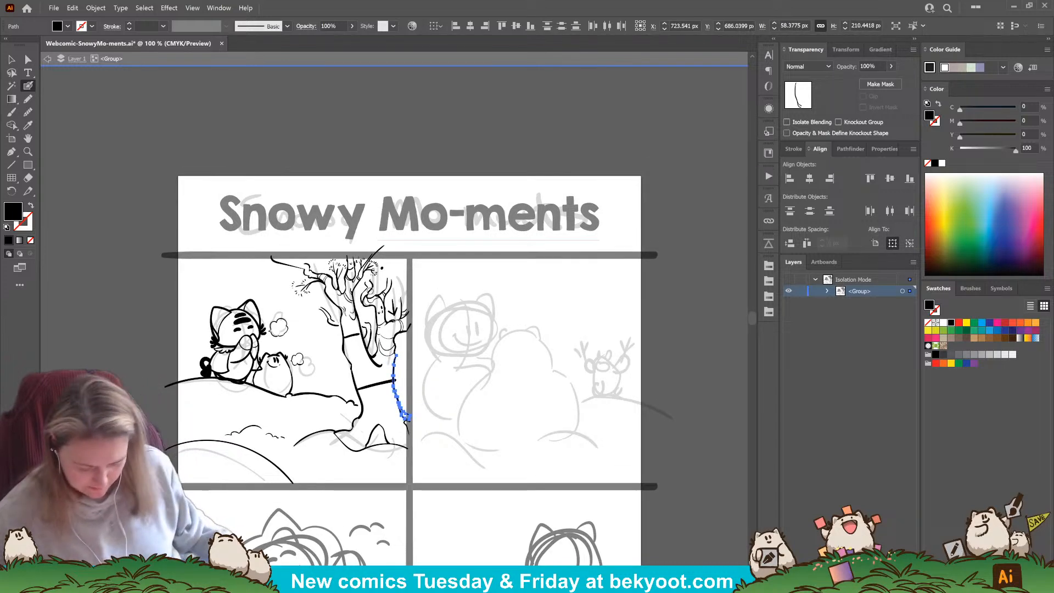
Step: Angle the trunk's lower right edge outward past the panel border and add two short branches on the trunk's right side
key(ctrl+equal)
key(ctrl+equal)
key(ctrl+equal)
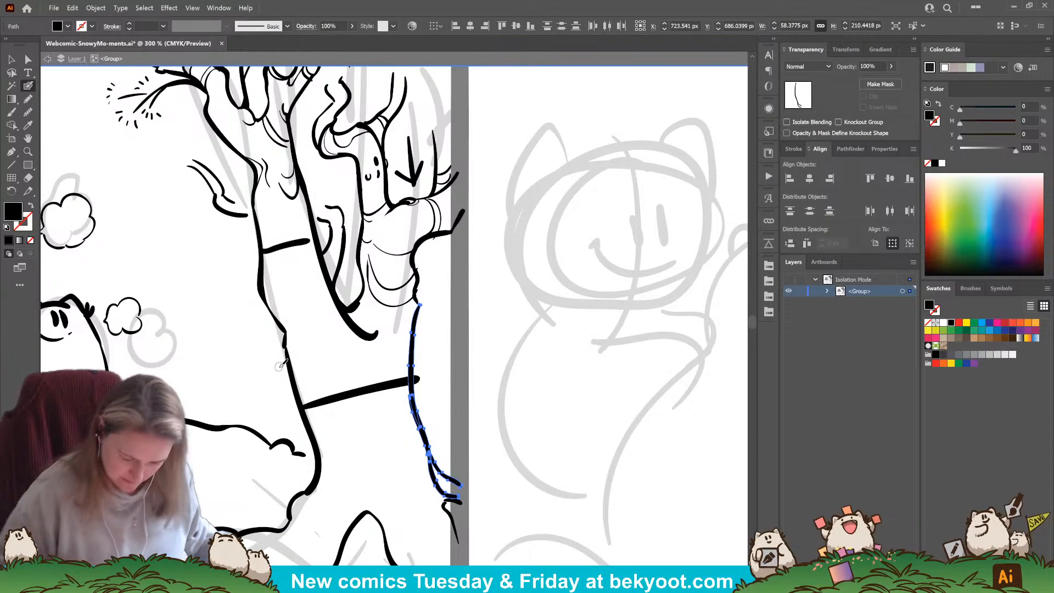
ctrl+click(434, 360)
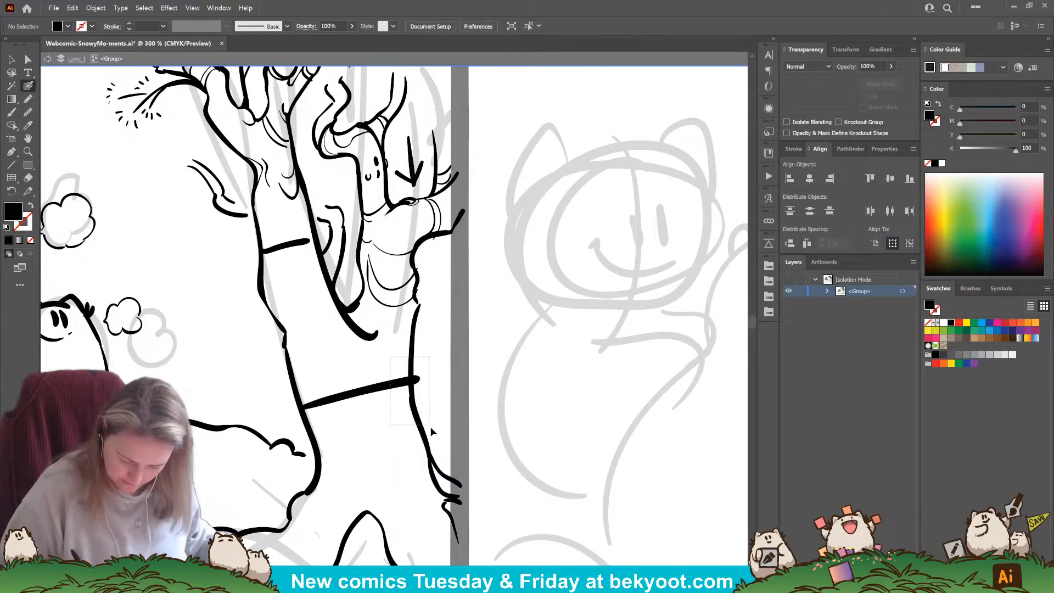
ctrl+click(429, 424)
ctrl+shift+click(438, 491)
drag(422, 428, 432, 432)
mouse_move(476, 306)
mouse_down()
mouse_move(447, 302)
mouse_move(416, 380)
mouse_move(431, 345)
mouse_move(464, 314)
mouse_move(463, 288)
mouse_up()
ctrl+click(427, 338)
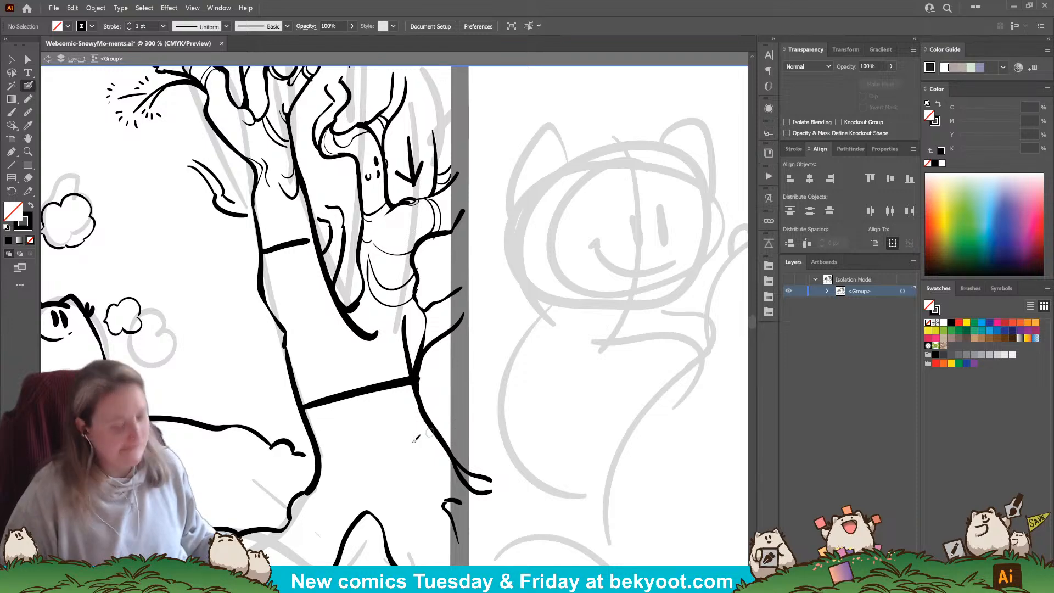
Step: Draw a small bark bump on the trunk's right edge, below the lower of the two short branches
mouse_move(292, 392)
mouse_down()
mouse_move(256, 355)
mouse_move(300, 407)
mouse_up()
key(ctrl+z)
key(ctrl+z)
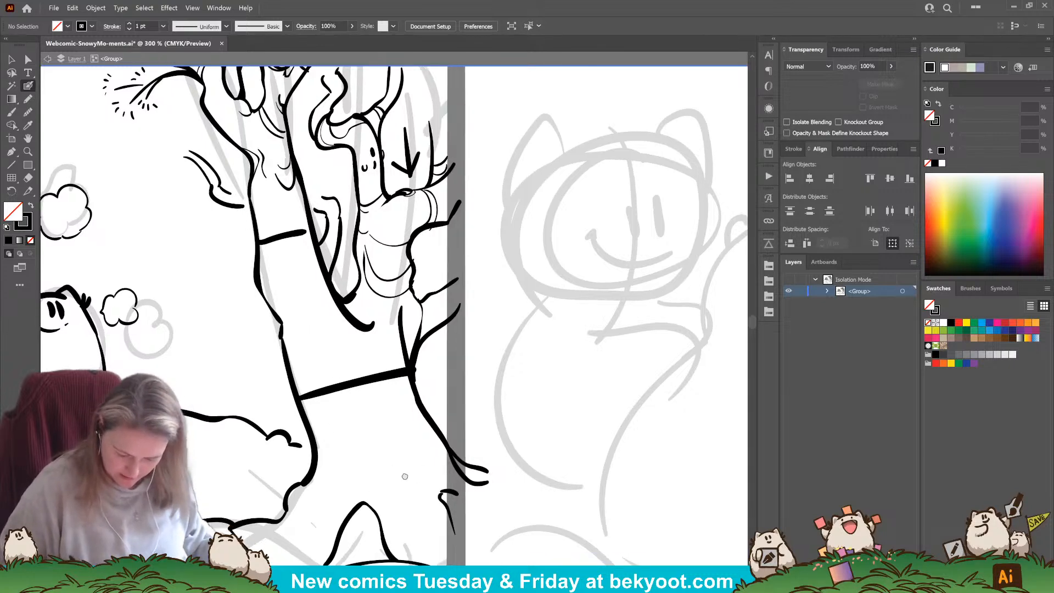
drag(416, 393, 440, 432)
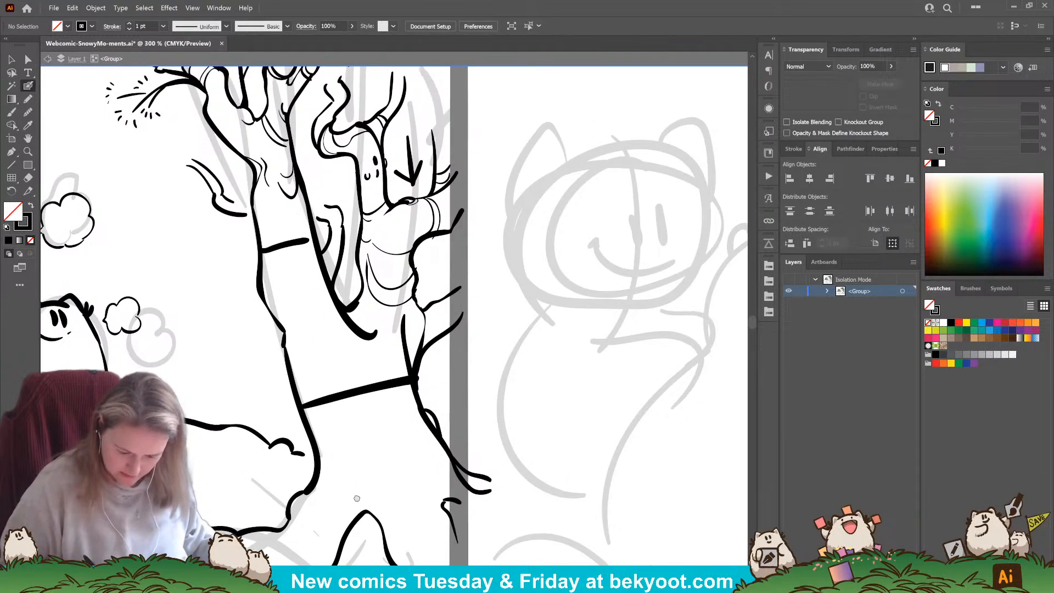
drag(354, 488, 359, 499)
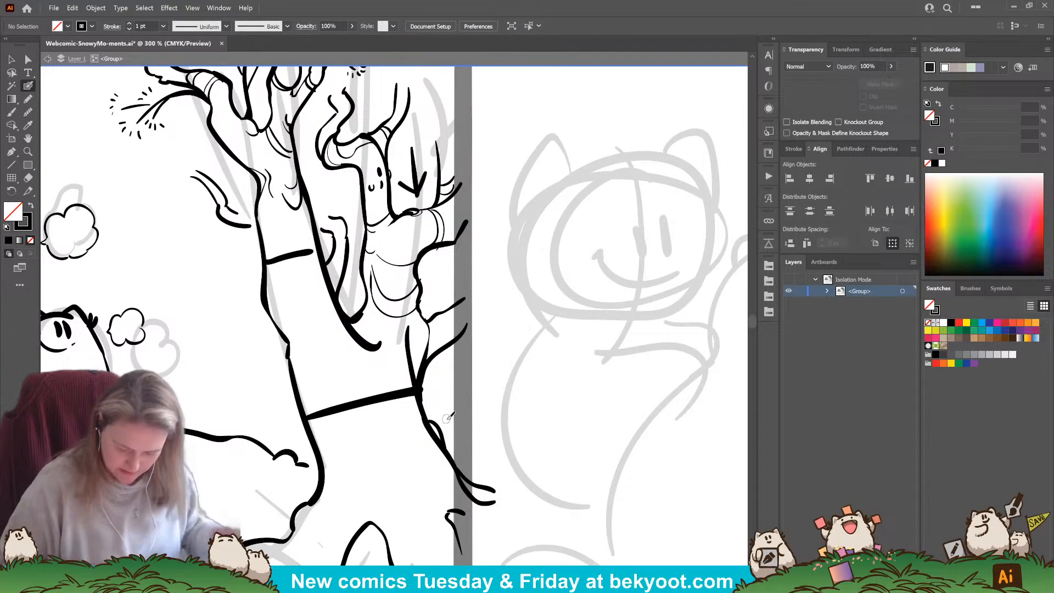
Step: Delete the thick line across the lower trunk and the stray upper section of the right edge beside the short branch
drag(370, 401, 372, 404)
key(Delete)
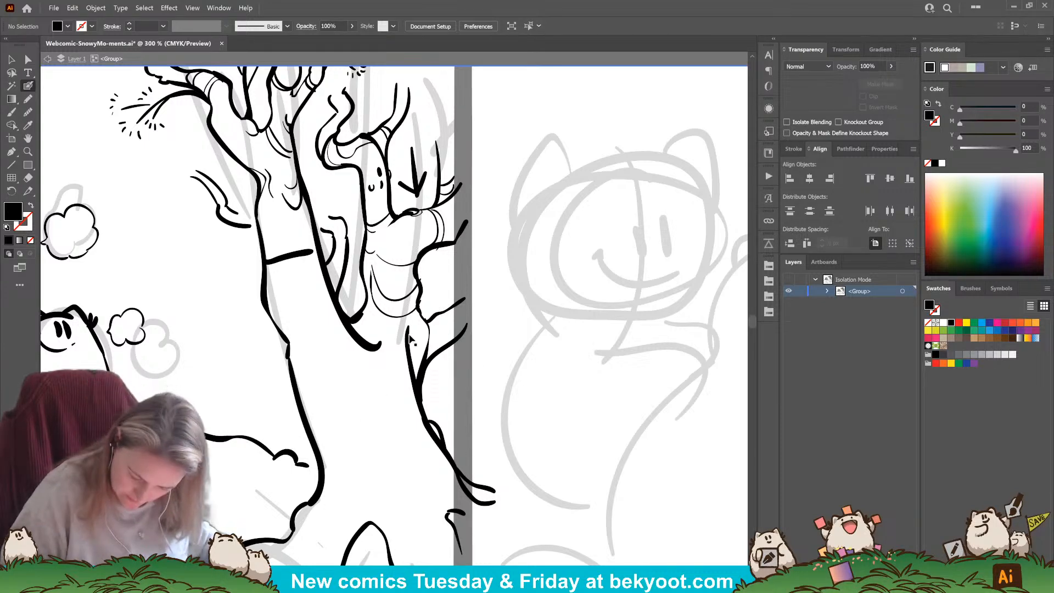
drag(407, 326, 439, 444)
drag(407, 326, 417, 395)
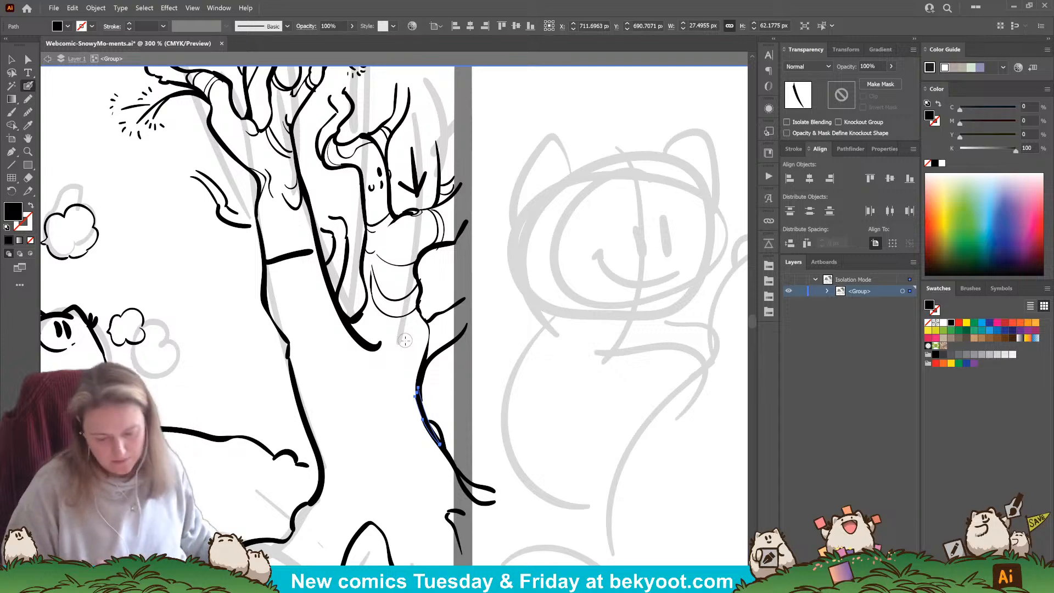
ctrl+click(489, 390)
Step: Draw straight guide lines across the left and right limbs just above the trunk's fork
drag(421, 437, 431, 457)
mouse_move(277, 322)
mouse_down()
mouse_move(345, 301)
mouse_move(287, 319)
mouse_move(338, 307)
mouse_move(430, 311)
mouse_up()
key(ctrl+z)
key(shift+x)
key(v)
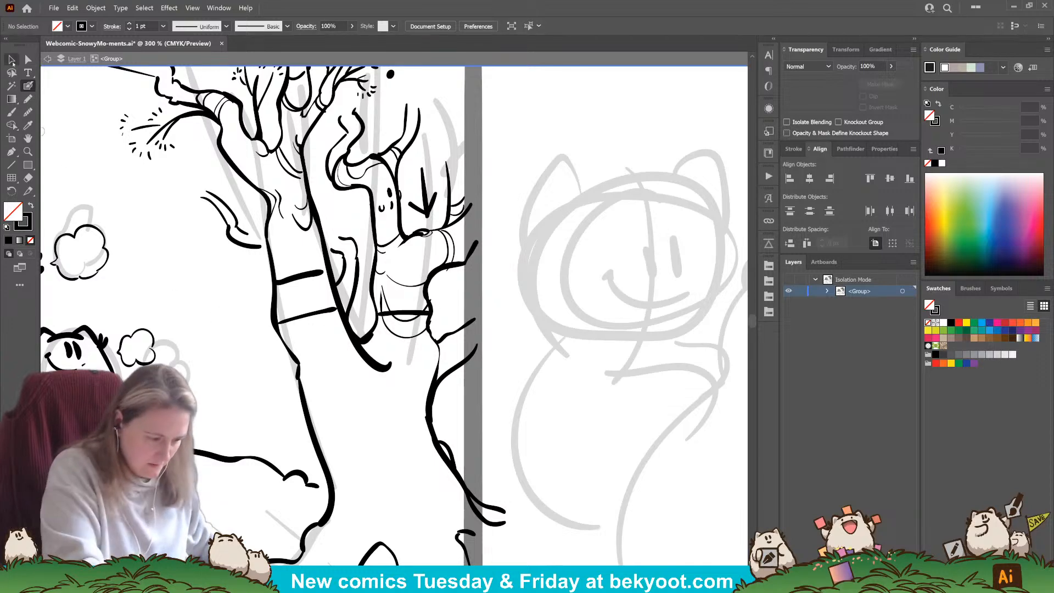
Step: Try to place the two limb guide lines end to end across the lower trunk to compare widths
drag(323, 316, 369, 457)
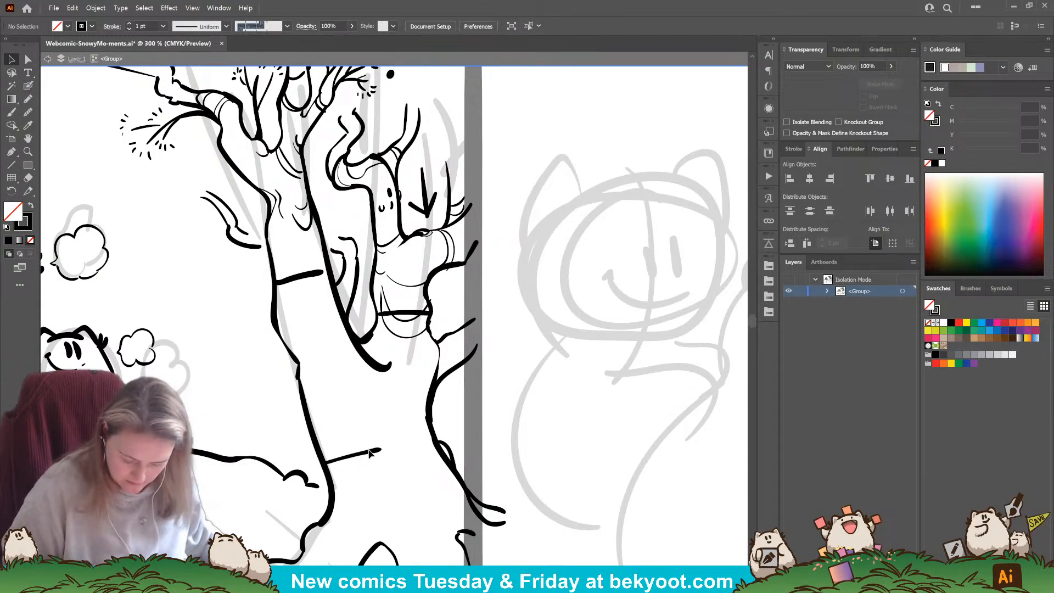
drag(407, 316, 416, 439)
key(ctrl+z)
key(ctrl+z)
key(ctrl+z)
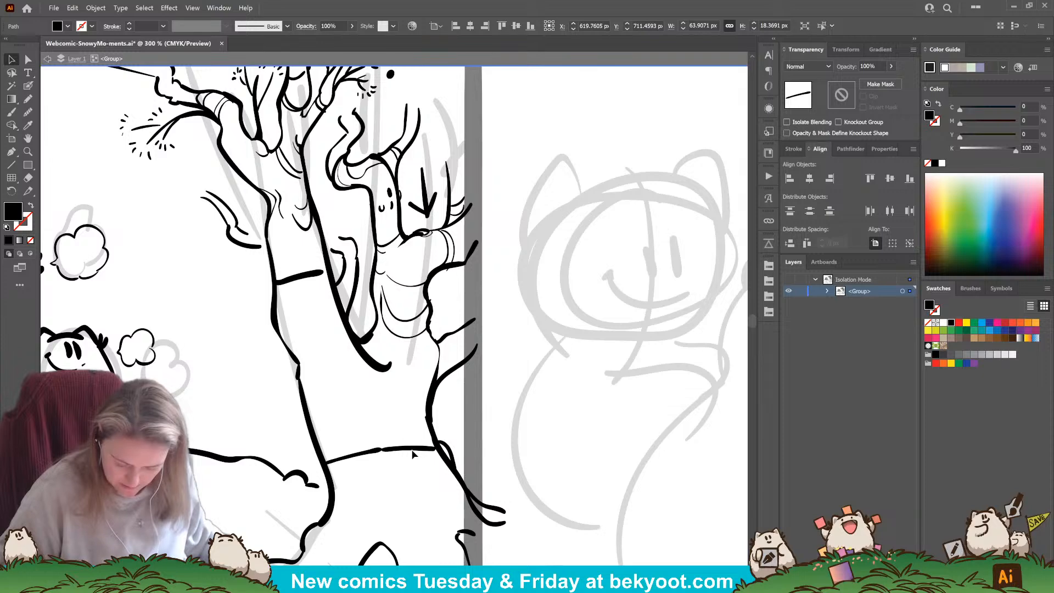
key(ctrl+z)
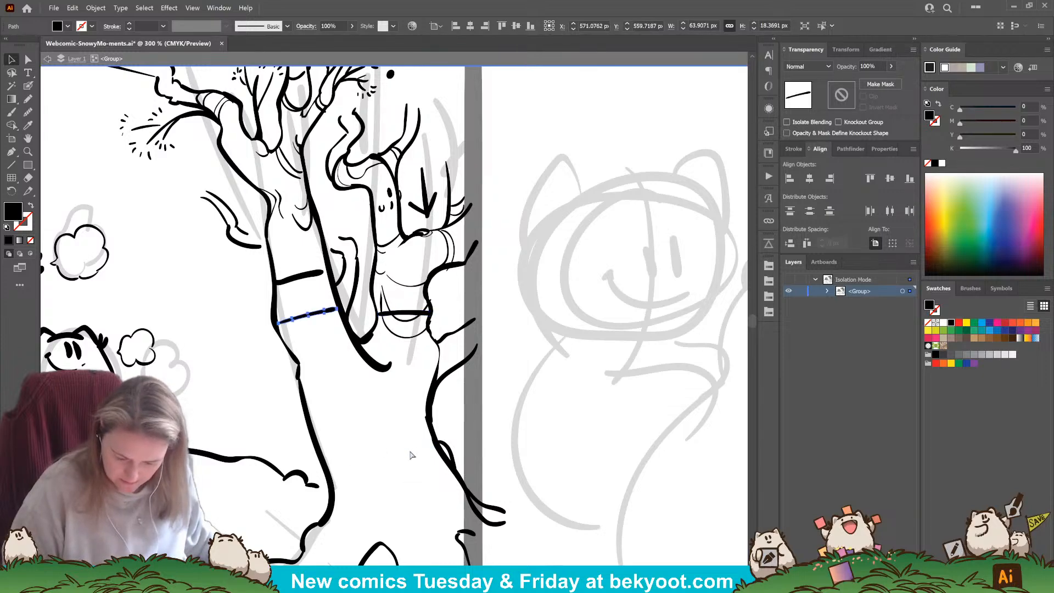
Step: Shift the lower guide line across the left limb slightly downward and deselect it
drag(308, 316, 311, 320)
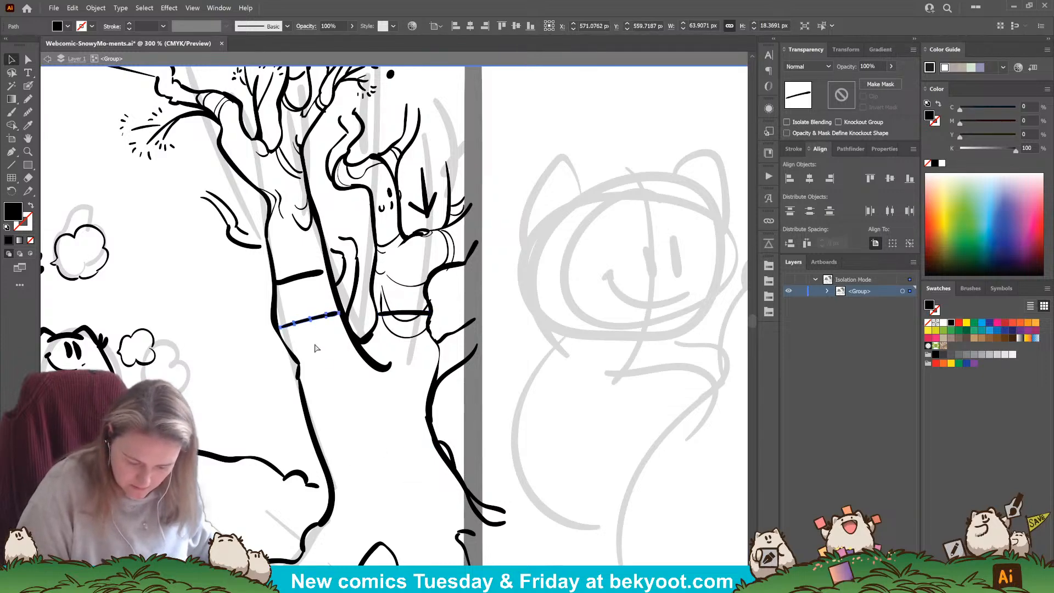
click(352, 422)
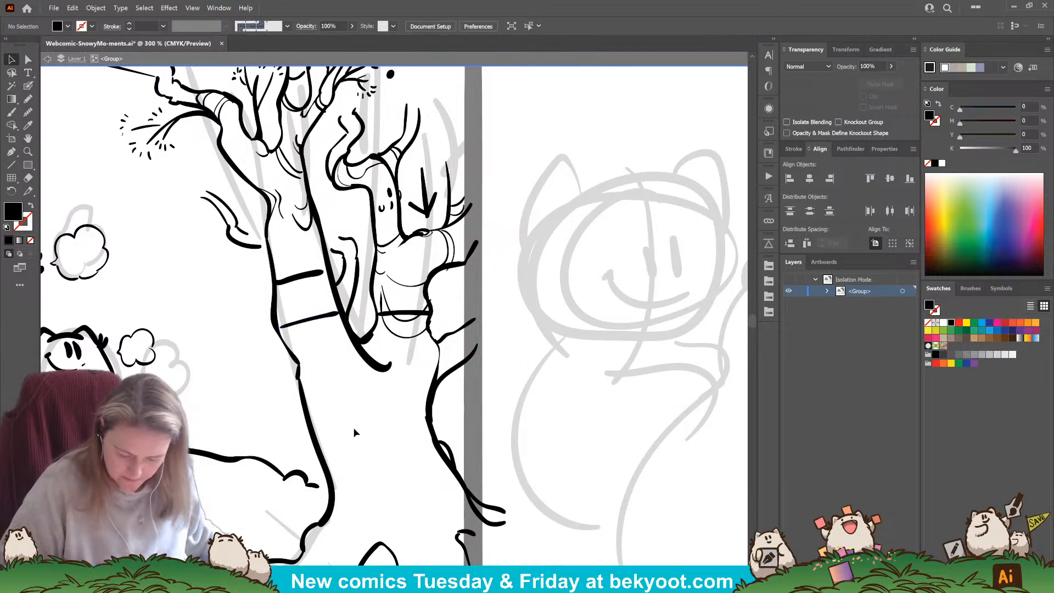
click(333, 499)
click(355, 457)
click(13, 71)
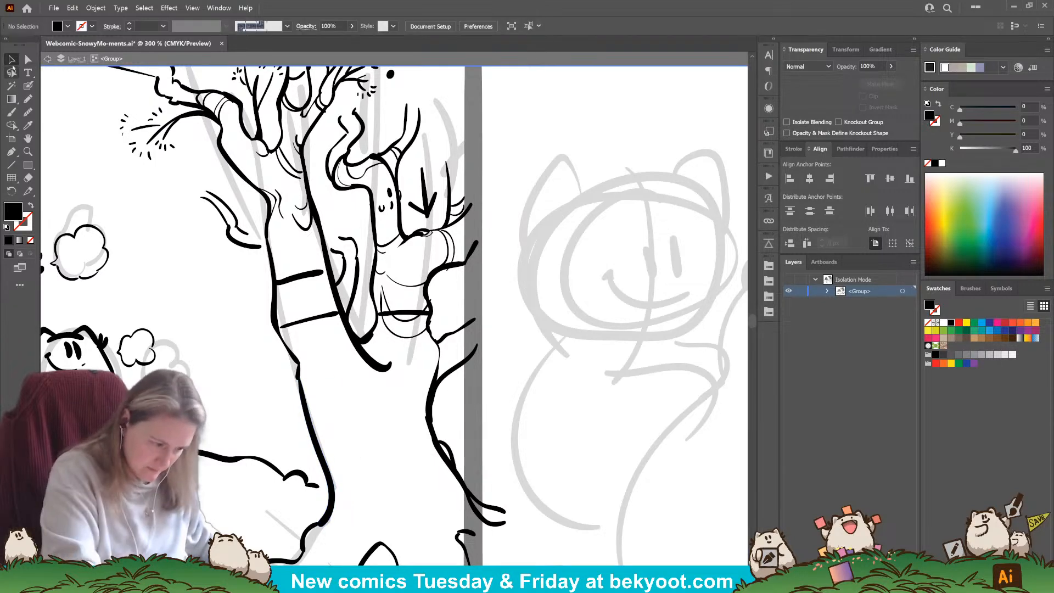
drag(315, 442, 311, 442)
drag(335, 374, 337, 376)
click(529, 398)
drag(480, 424, 465, 441)
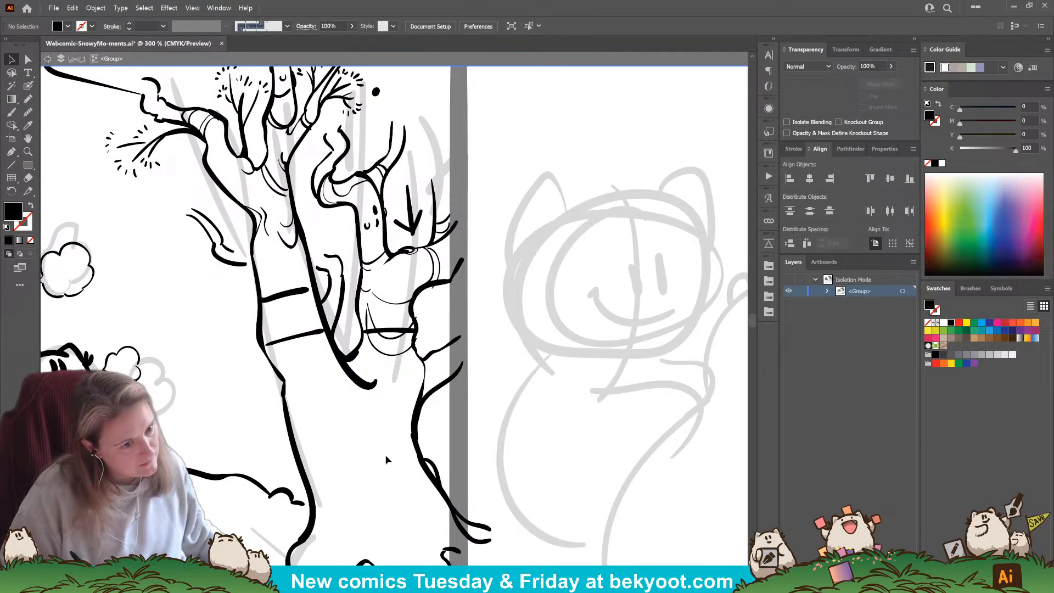
Step: Try to draw a curved base under the left limb and remove the long inner edge running down to the fork
key(shift+b)
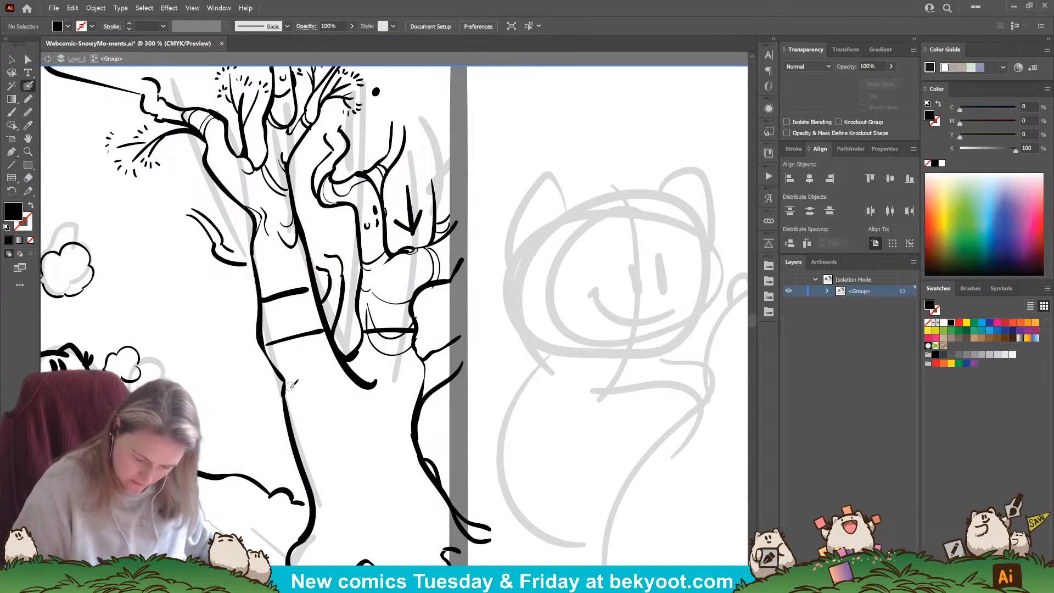
key(shift+x)
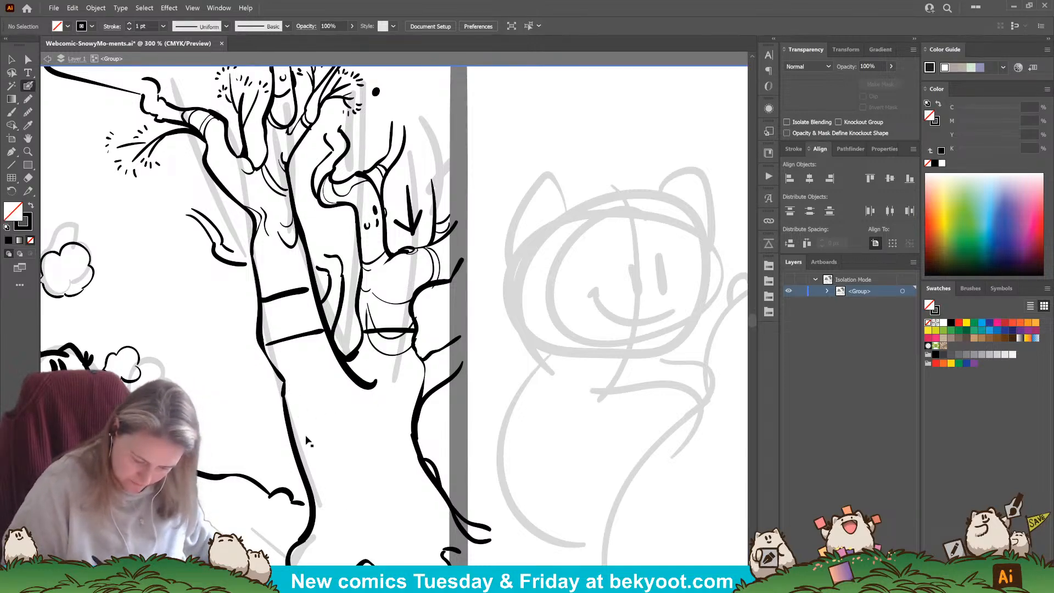
key(shift+x)
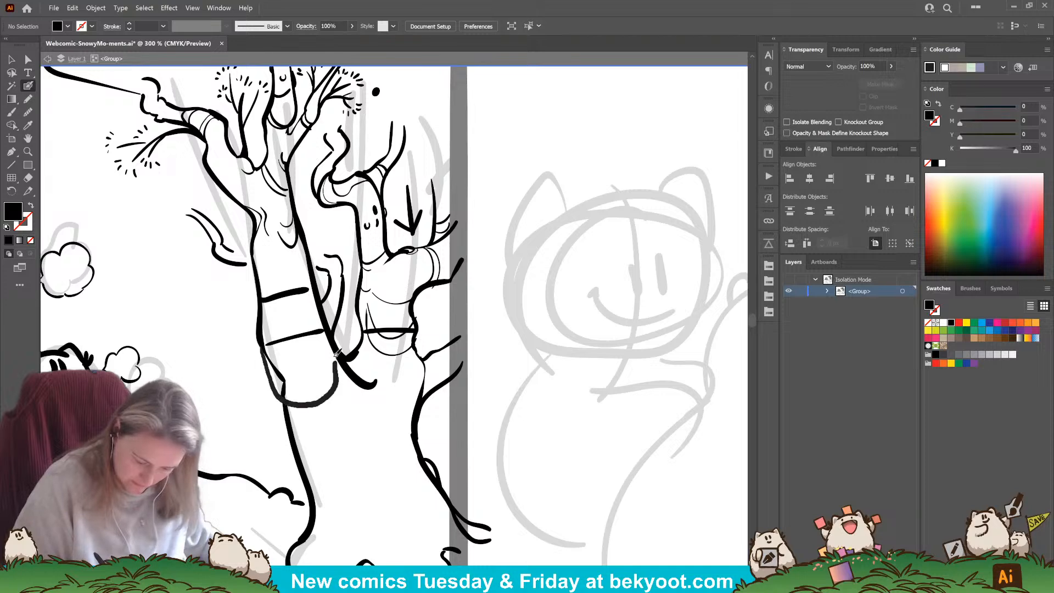
key(shift+x)
mouse_move(260, 336)
mouse_down()
mouse_move(285, 398)
mouse_move(335, 403)
mouse_up()
drag(305, 242, 373, 390)
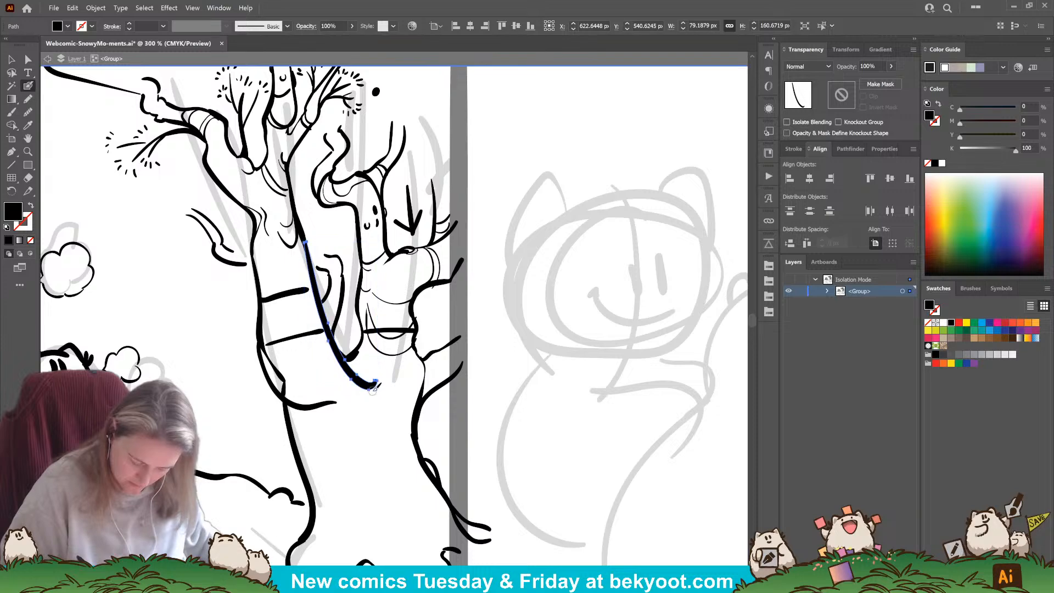
key(Delete)
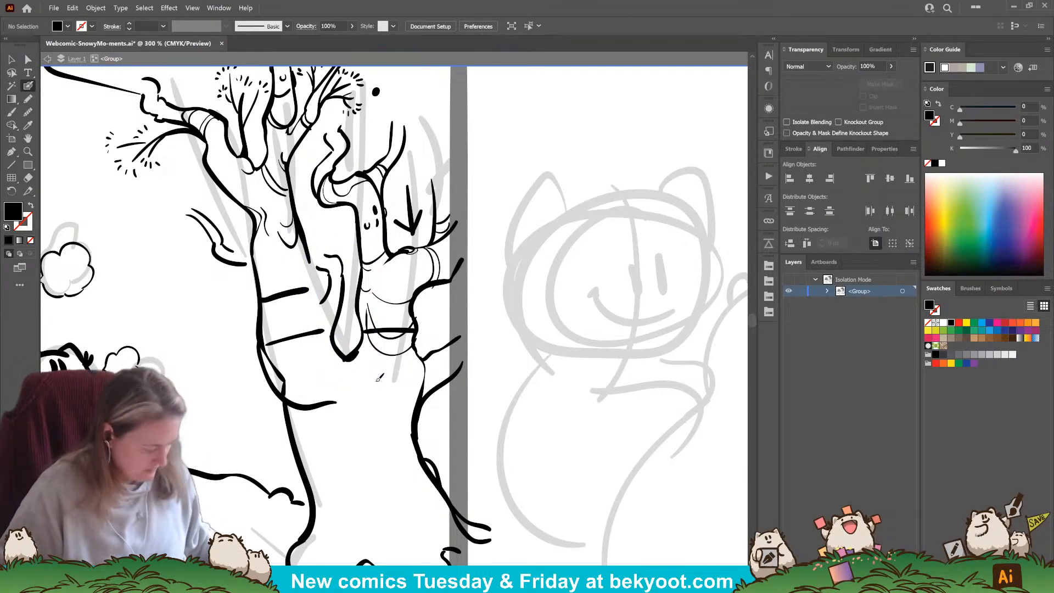
key(ctrl+z)
key(ctrl+z)
key(ctrl+shift+a)
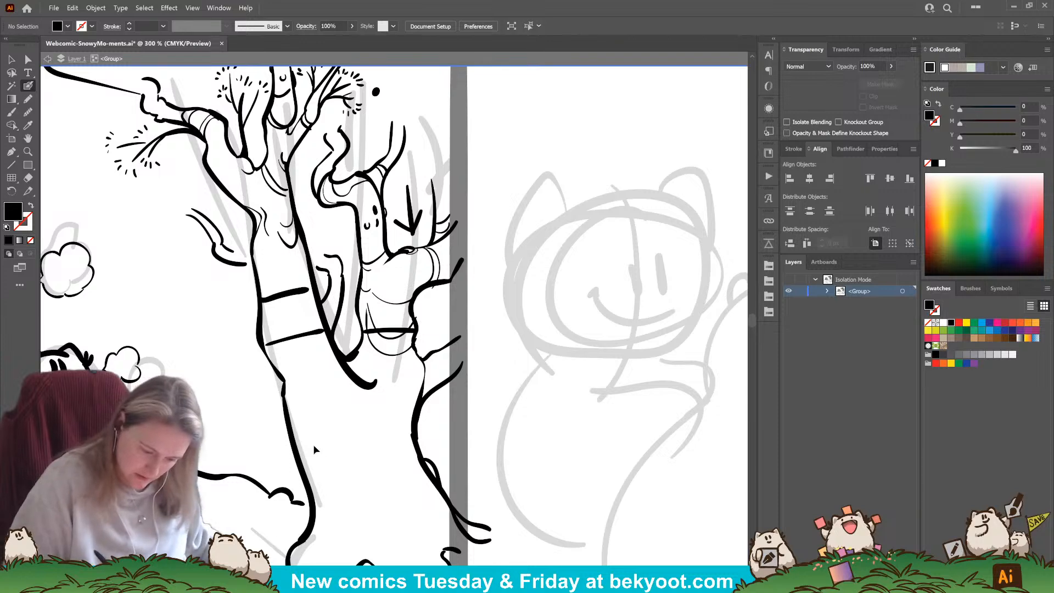
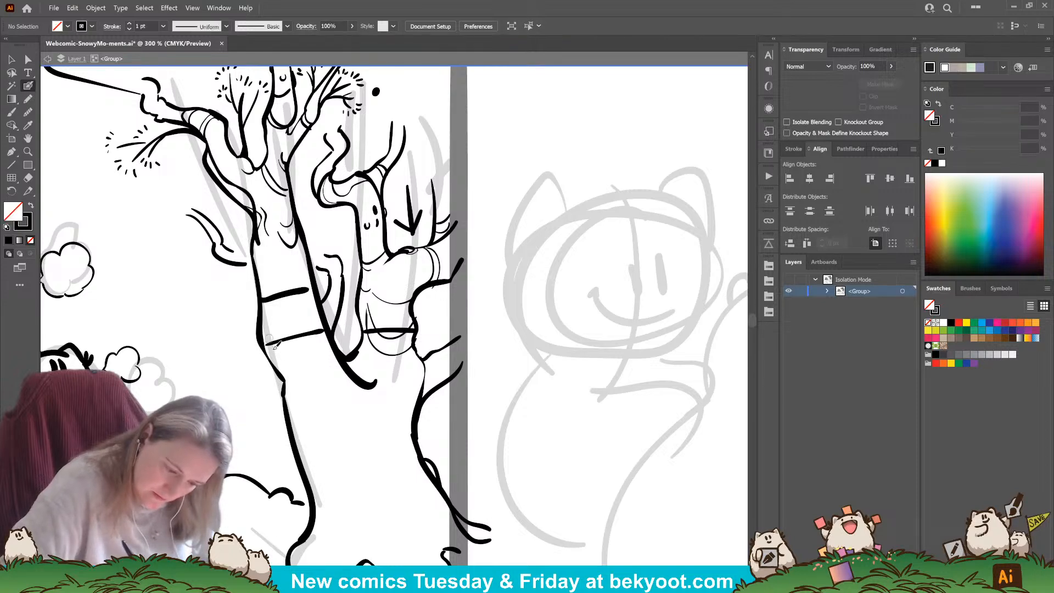
Step: Redraw the left limb's outer edge slightly inward, narrow the new line, and delete the old edge
key(shift+x)
key(shift+x)
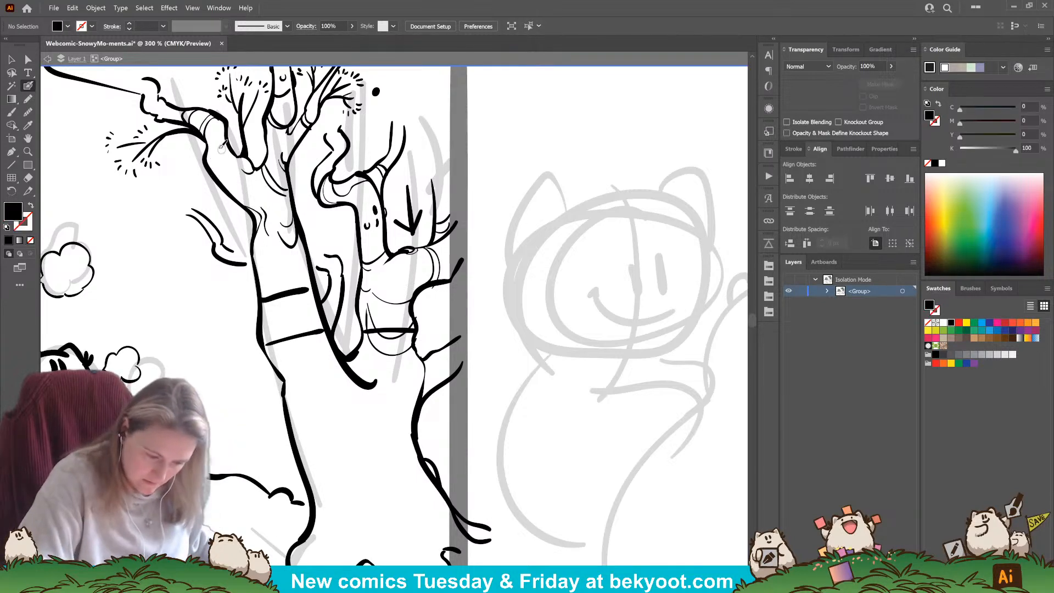
key(shift+x)
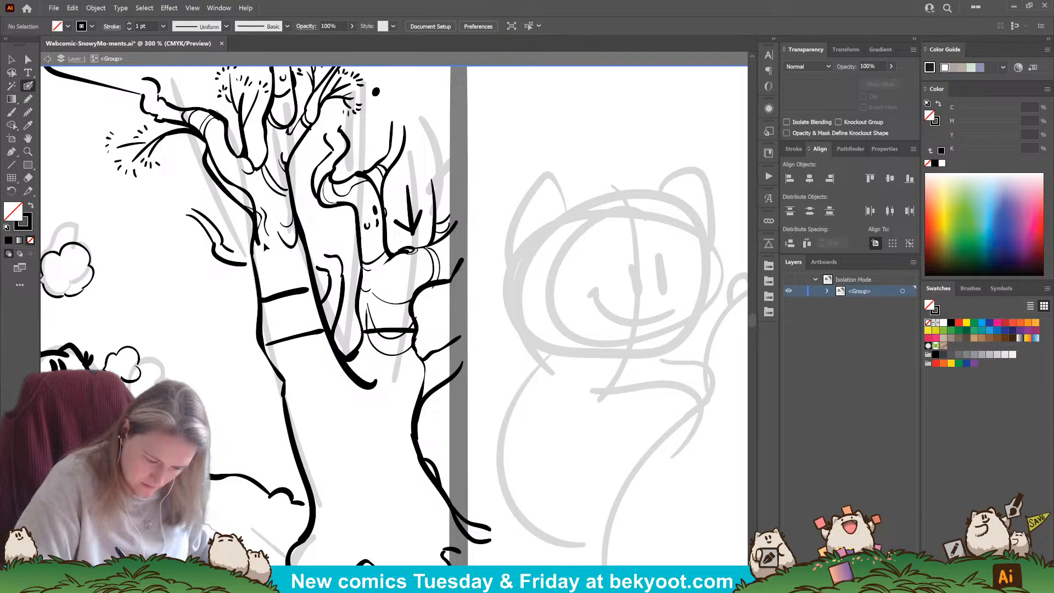
drag(263, 245, 260, 139)
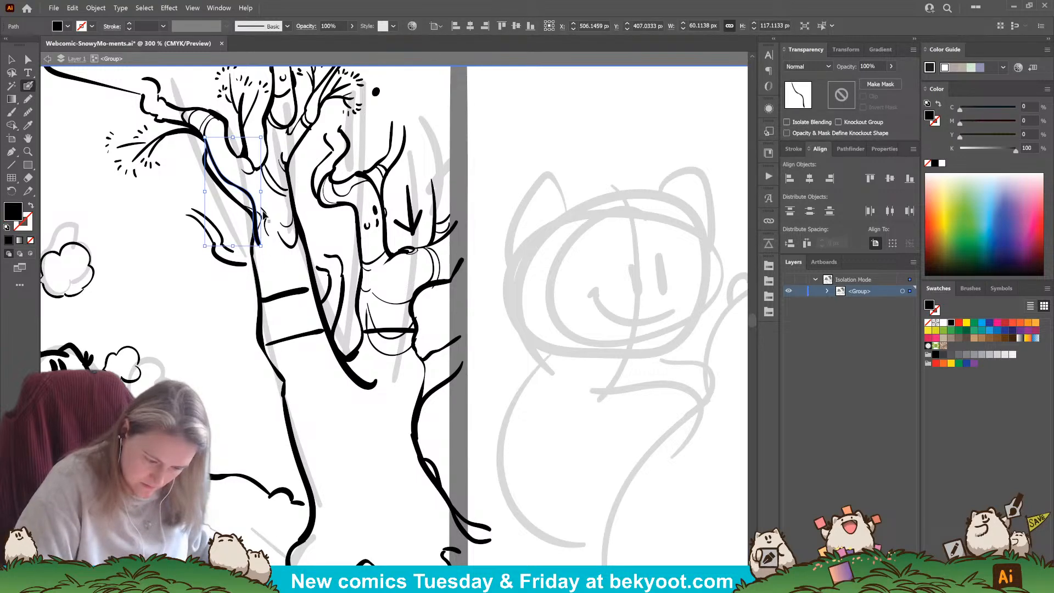
drag(233, 247, 228, 281)
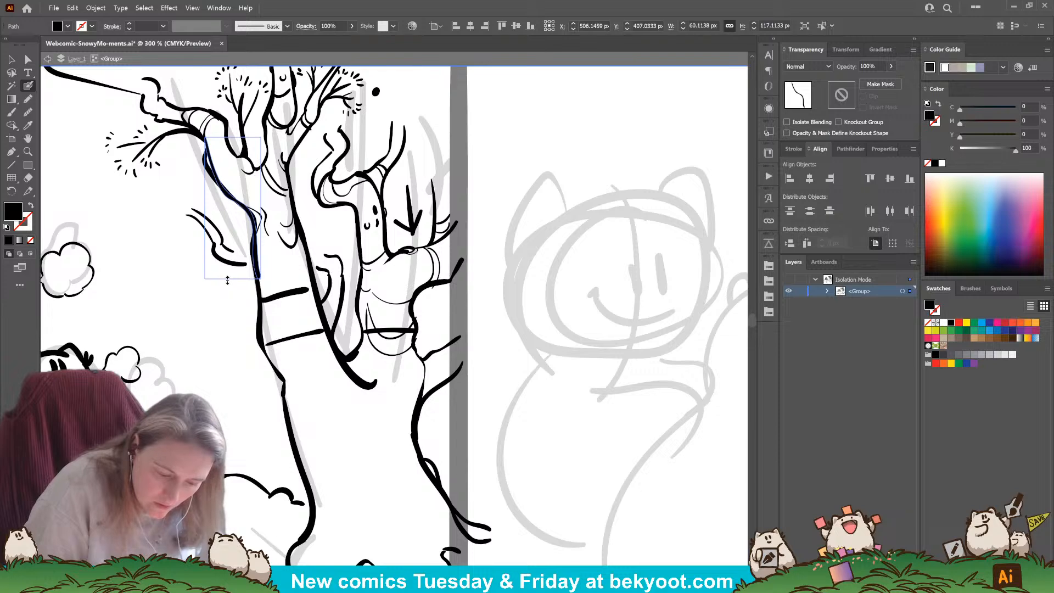
key(ctrl+z)
key(ctrl)
drag(261, 191, 254, 191)
ctrl+click(225, 218)
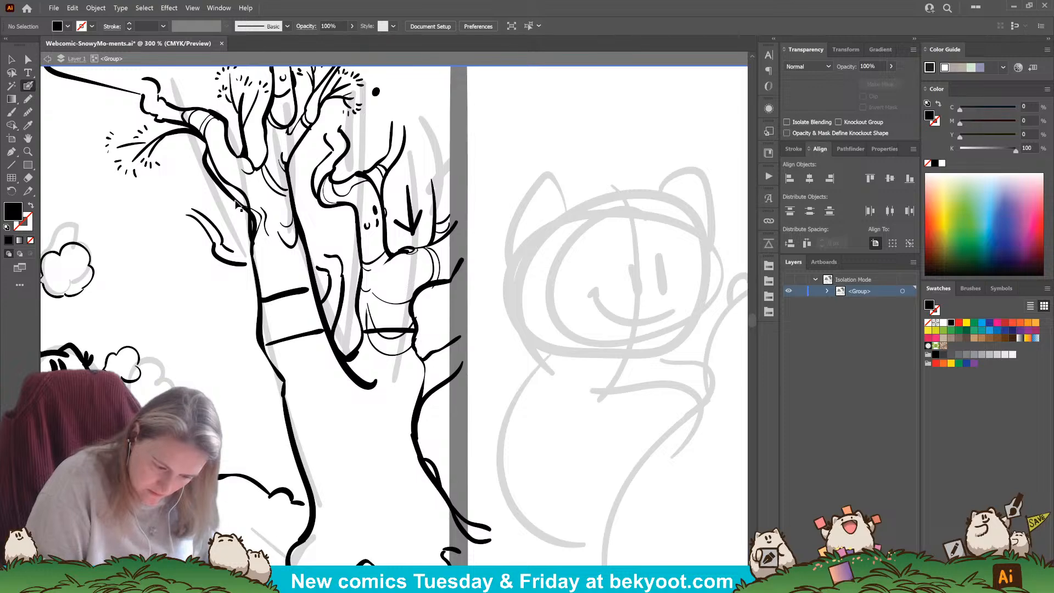
ctrl+click(236, 202)
key(Delete)
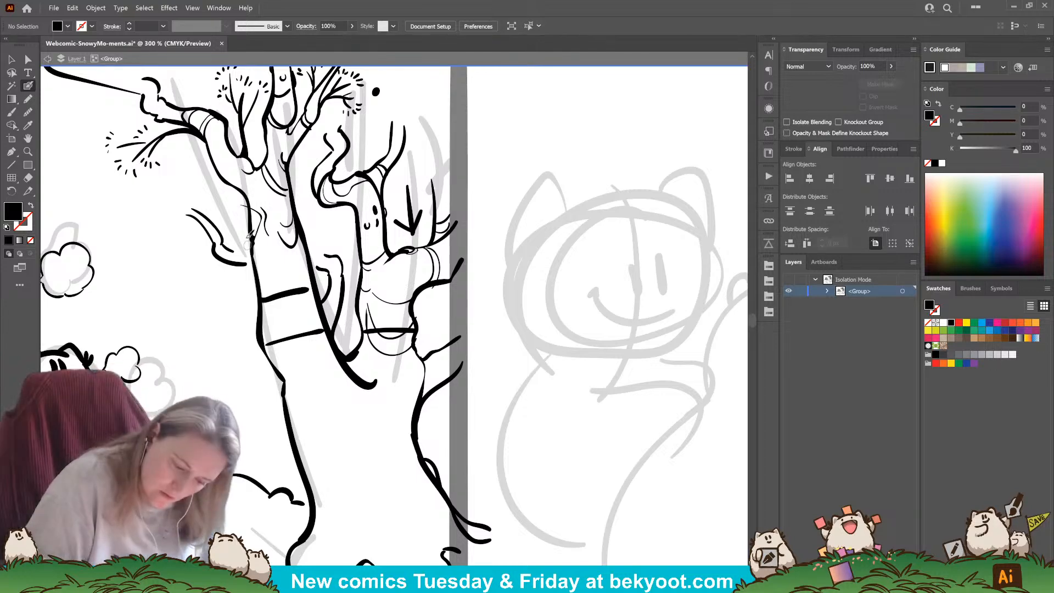
Step: Add curved bark edges on both sides of the left limb and replace its upper inner edge with a wavier line
key(shift+x)
mouse_move(300, 217)
mouse_down()
mouse_move(291, 257)
mouse_move(319, 296)
mouse_up()
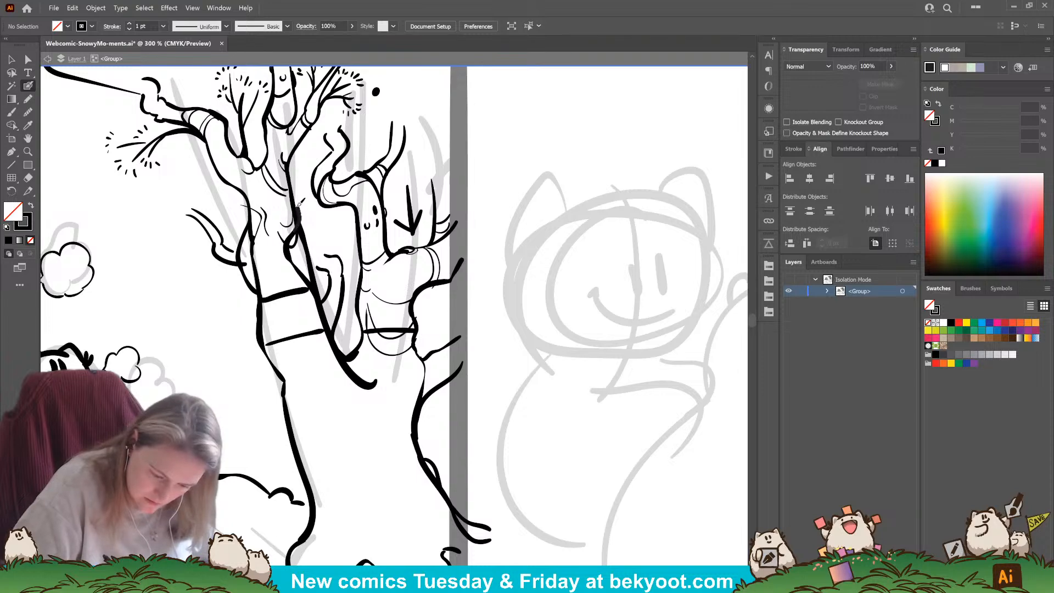
drag(291, 174, 310, 262)
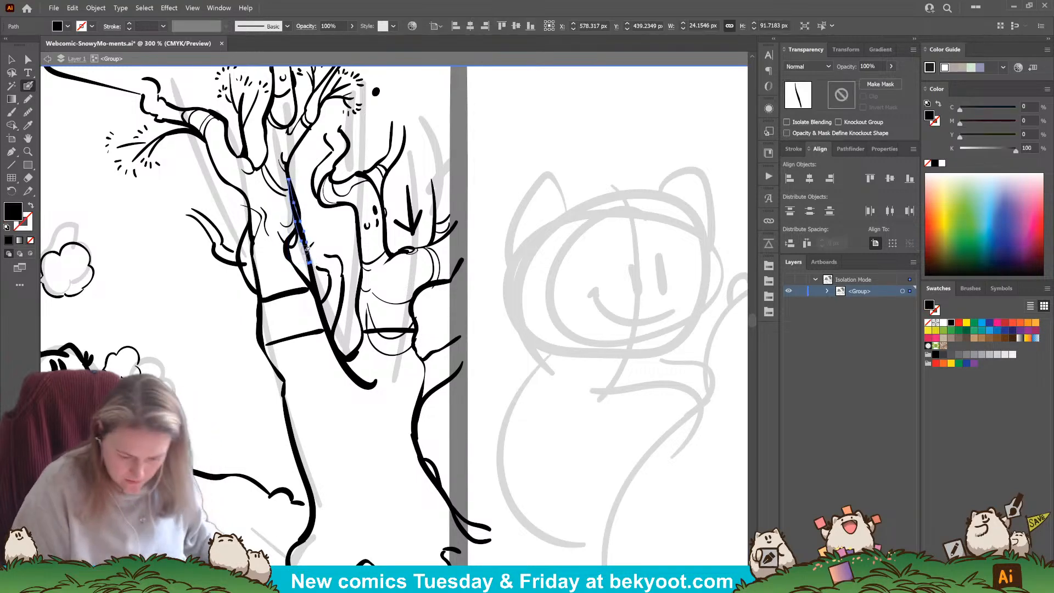
key(ctrl+z)
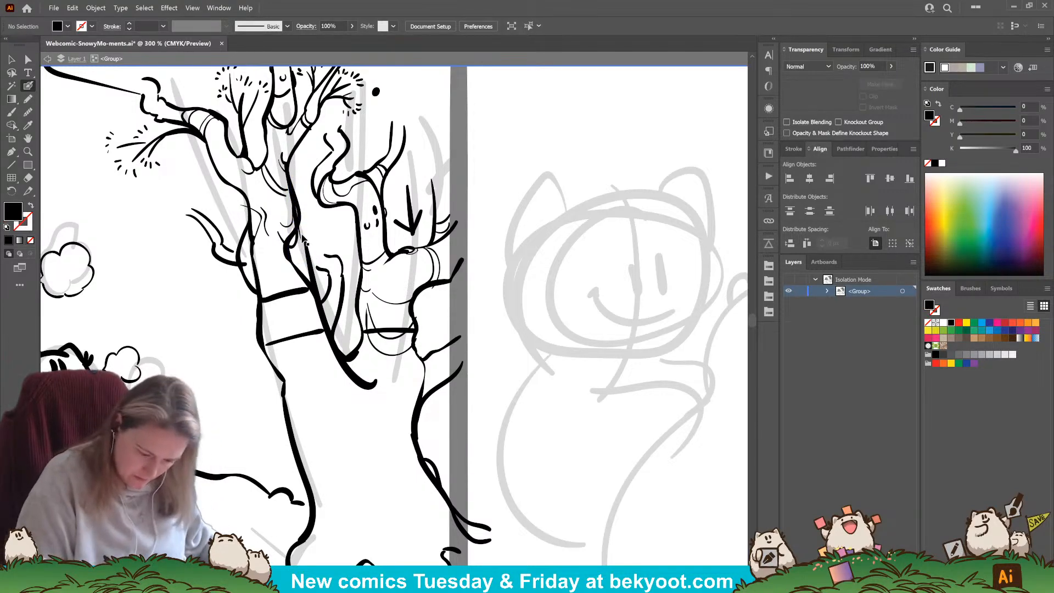
drag(286, 159, 301, 242)
key(ctrl+z)
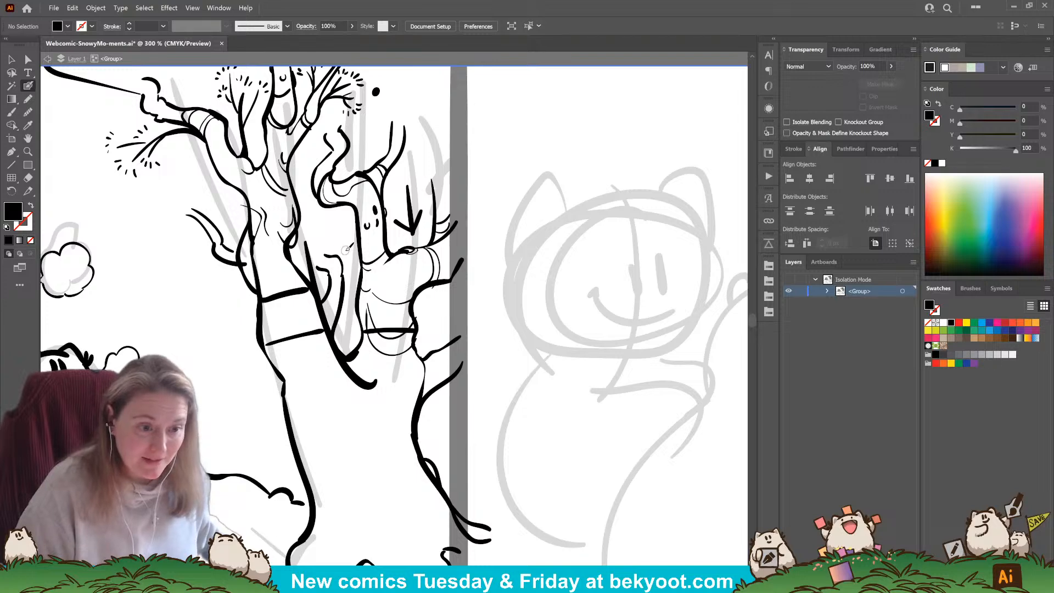
drag(328, 352, 335, 341)
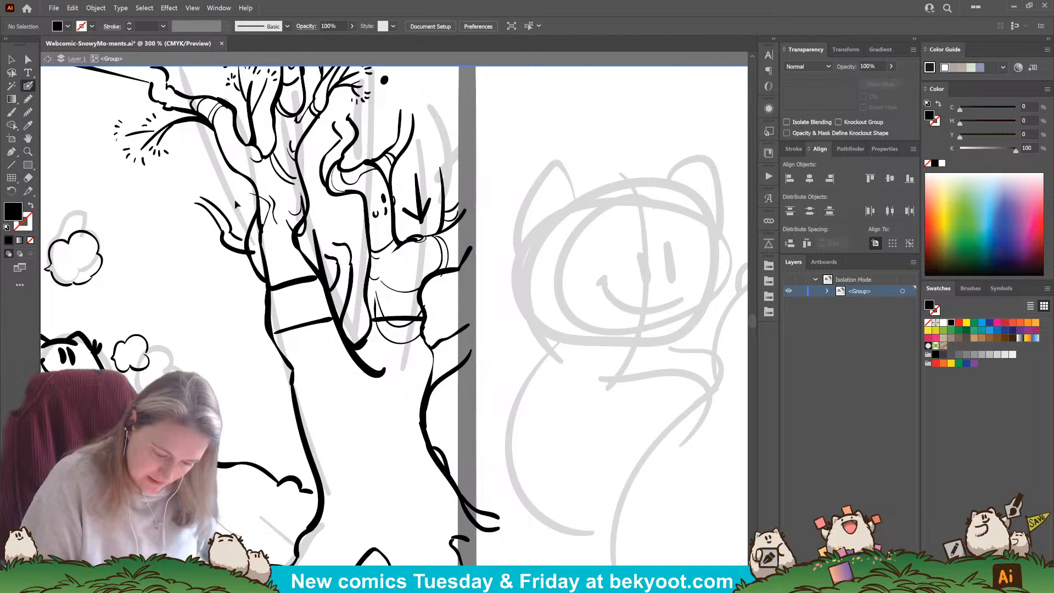
drag(314, 409, 367, 412)
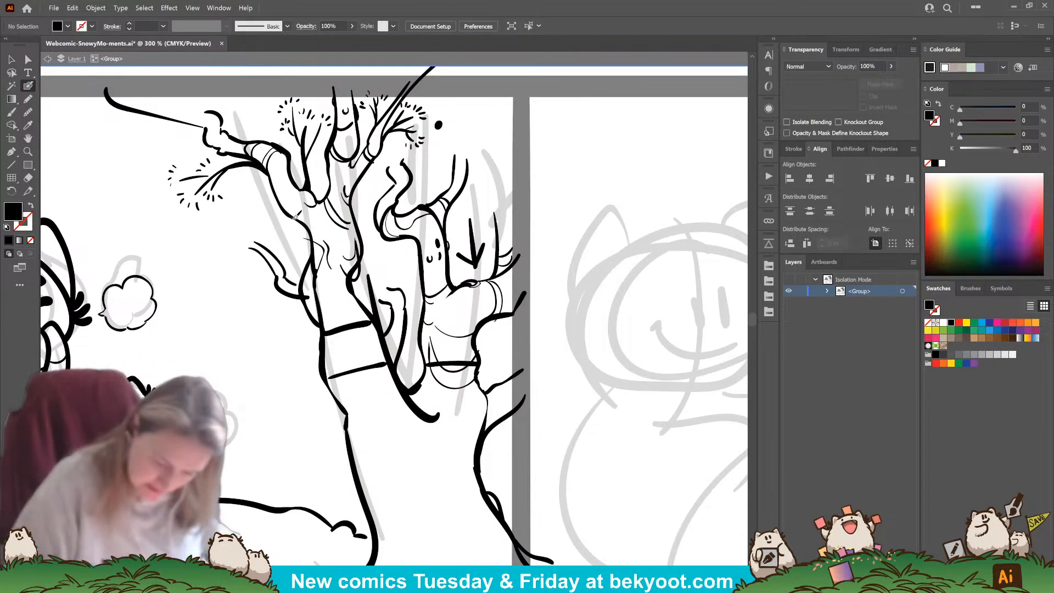
drag(322, 237, 324, 253)
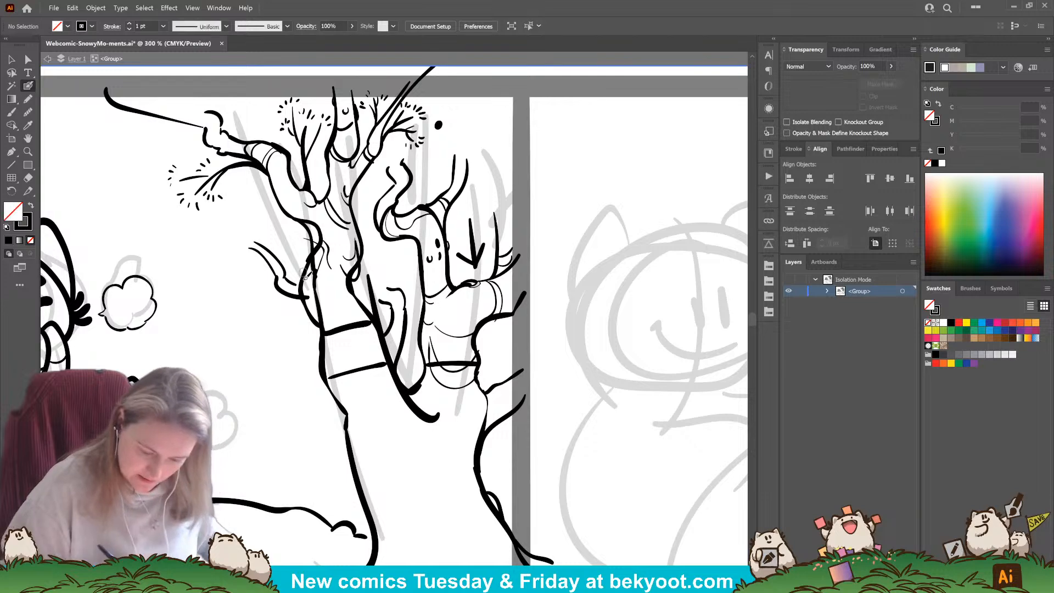
key(ctrl+z)
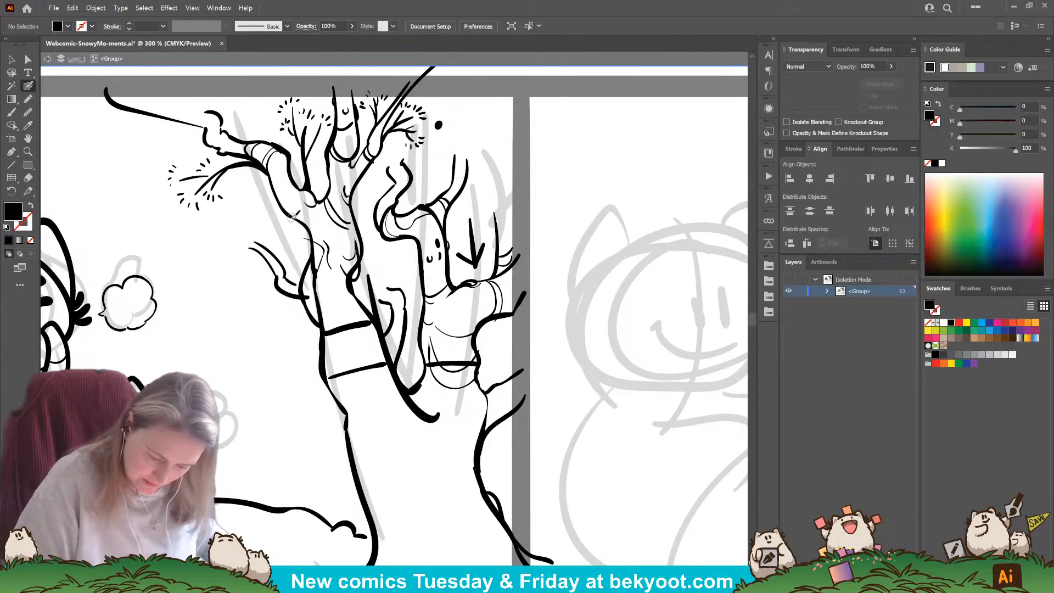
drag(325, 244, 326, 247)
key(ctrl+z)
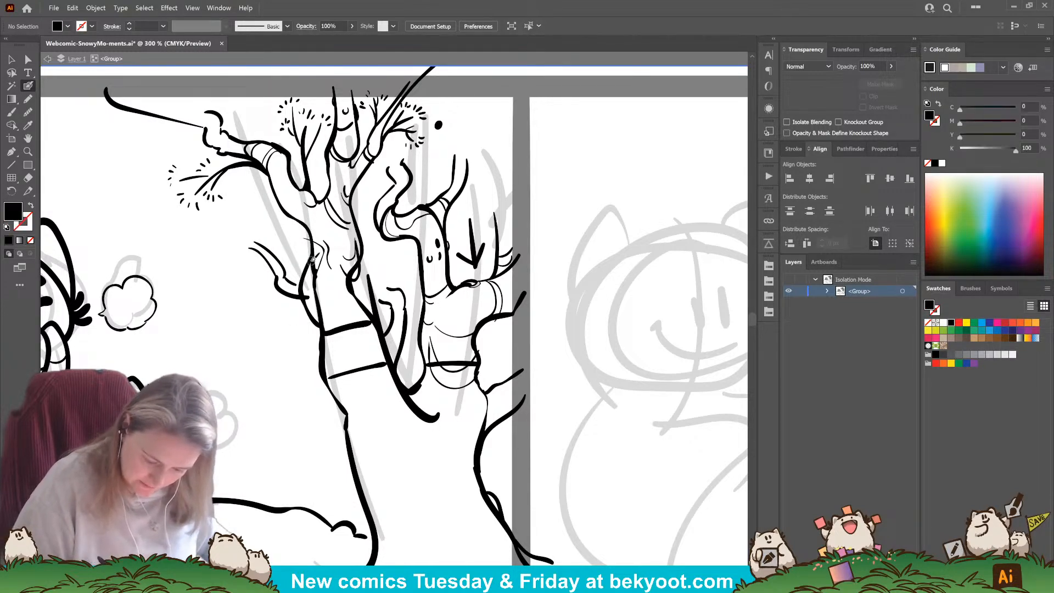
Step: Draw a rounded arch across the left limb's base above the guide lines and curve the limb's outer edge down towards it
mouse_move(302, 281)
mouse_down()
mouse_move(327, 245)
mouse_move(300, 197)
mouse_up()
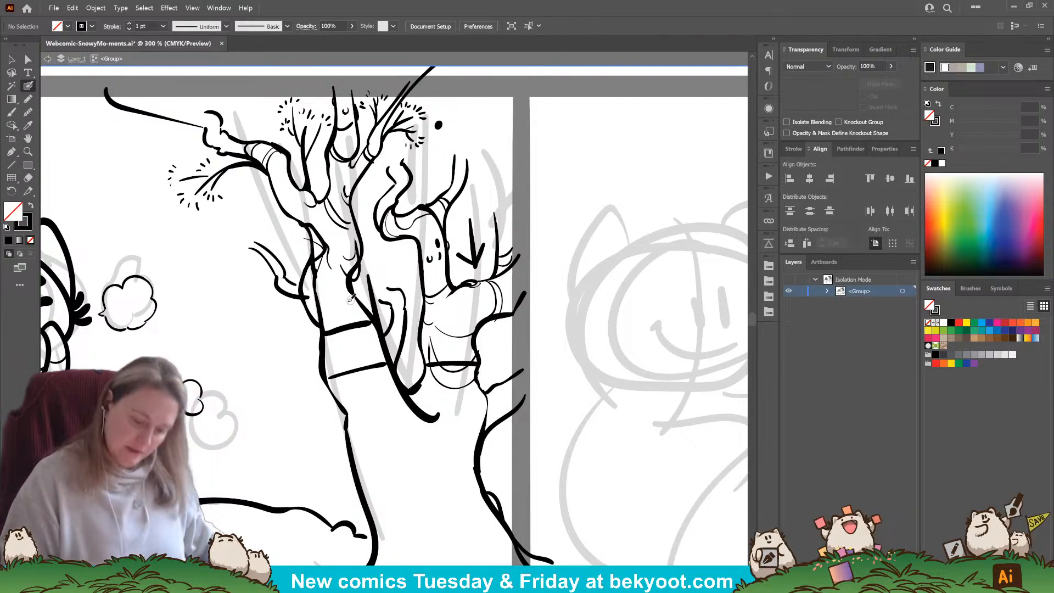
mouse_move(326, 334)
mouse_down()
mouse_move(366, 307)
mouse_move(374, 320)
mouse_move(360, 297)
mouse_move(319, 326)
mouse_move(323, 334)
mouse_up()
key(ctrl+z)
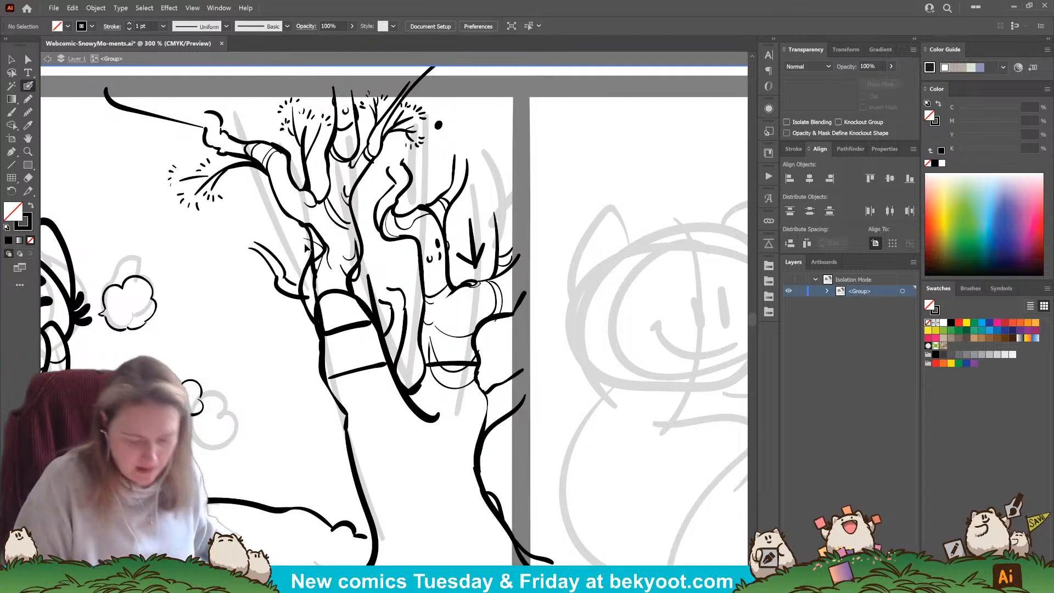
ctrl+click(313, 251)
drag(311, 228, 314, 260)
ctrl+click(277, 359)
ctrl+click(304, 276)
ctrl+click(310, 239)
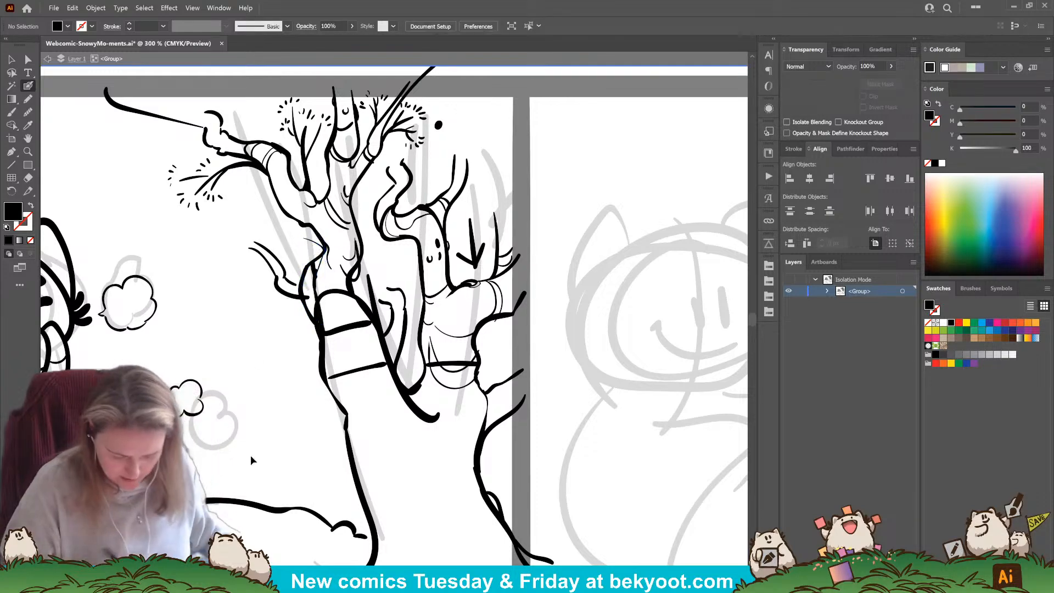
Step: Delete the small bark strokes on both sides of the left limb, just above the arch
ctrl+click(358, 276)
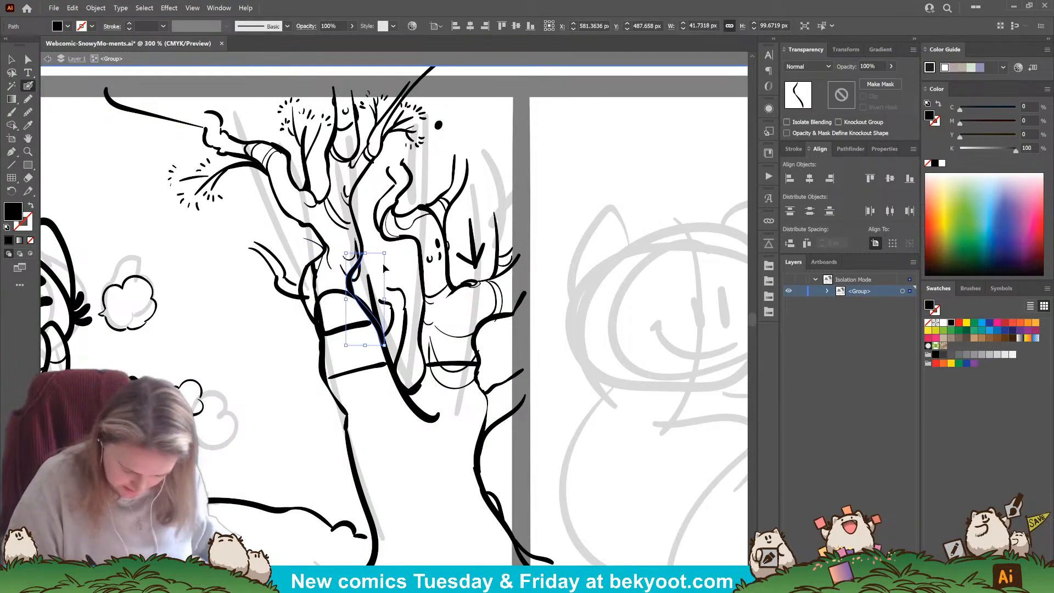
ctrl+click(358, 266)
ctrl+shift+click(352, 258)
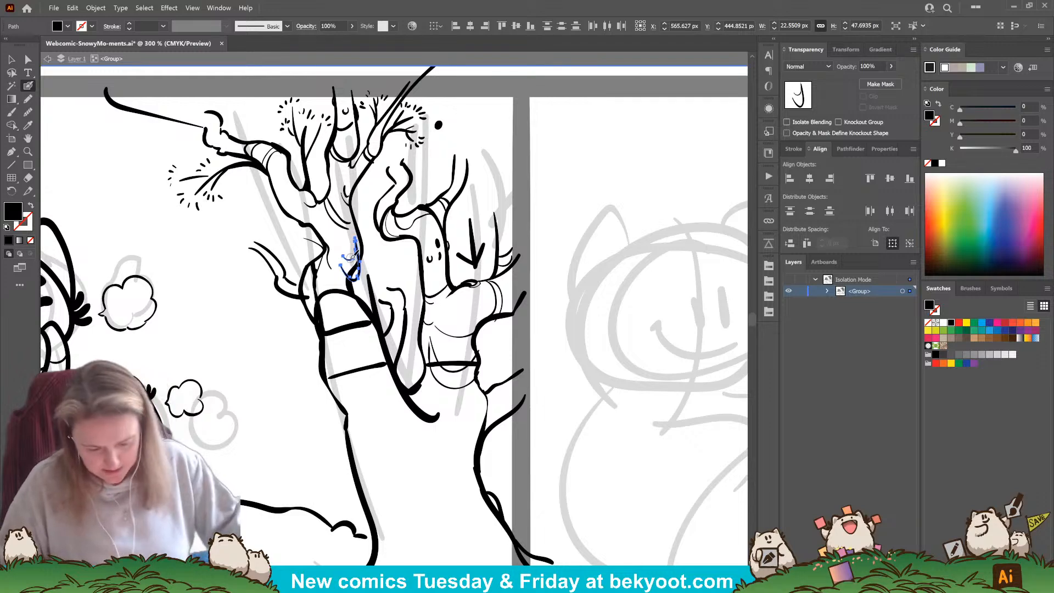
key(Delete)
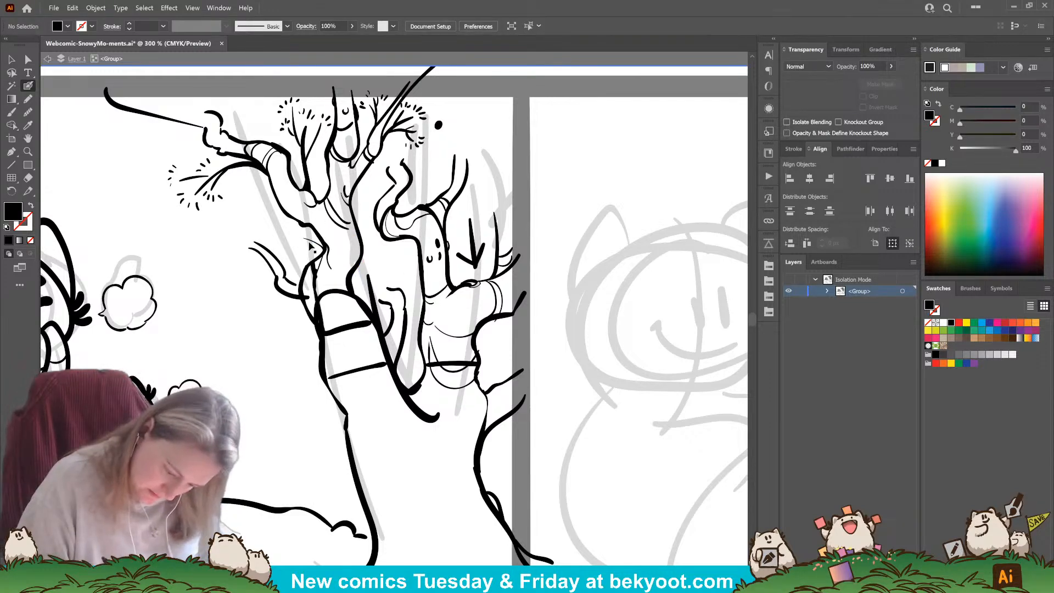
ctrl+click(310, 241)
ctrl+shift+click(330, 266)
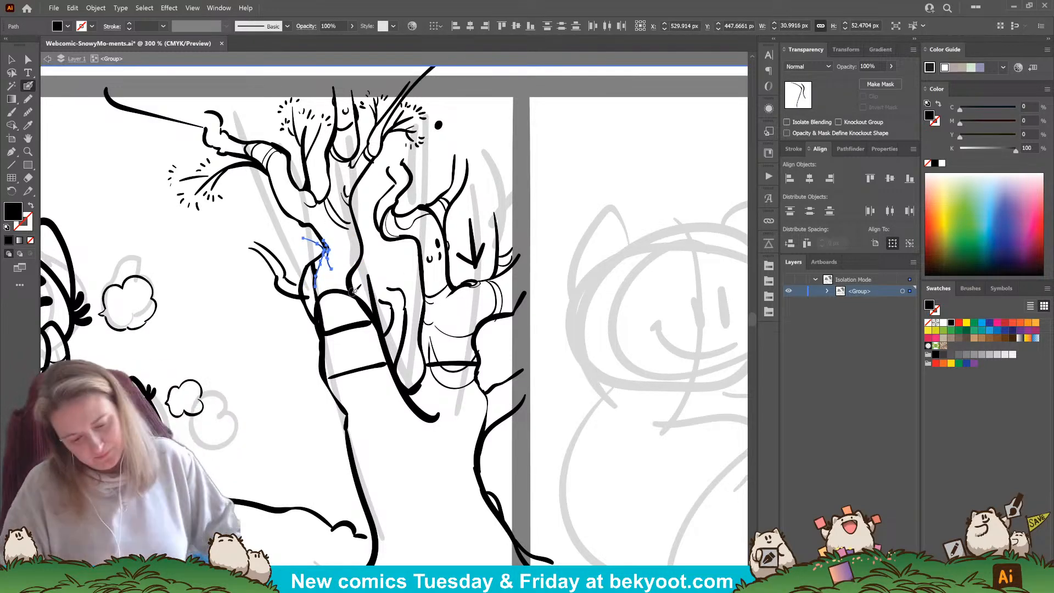
key(Delete)
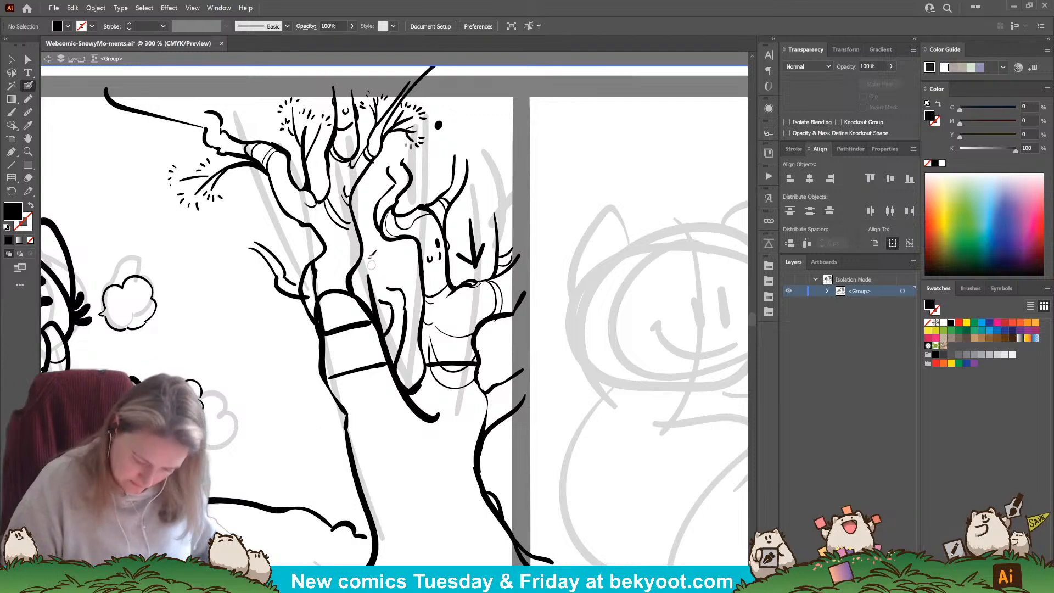
Step: Trim the stubs of the inner and outer trunk edges that stick out above the arch so both edges flow from it
ctrl+click(373, 278)
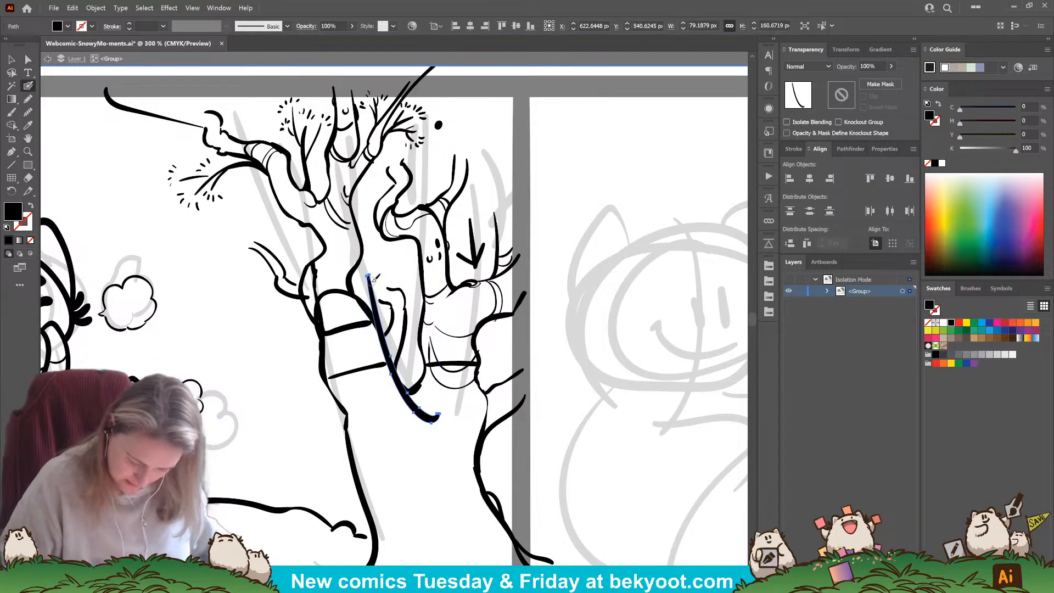
drag(371, 277, 384, 328)
mouse_move(329, 265)
mouse_down()
mouse_move(314, 279)
mouse_move(332, 393)
mouse_move(347, 416)
mouse_up()
key(Delete)
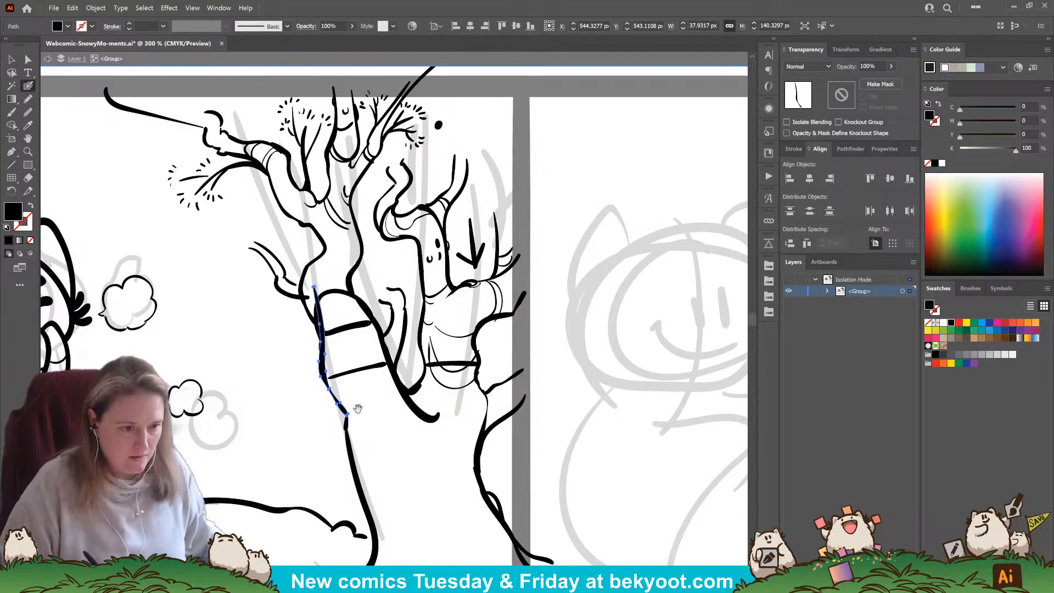
scroll(349, 400, down, 3)
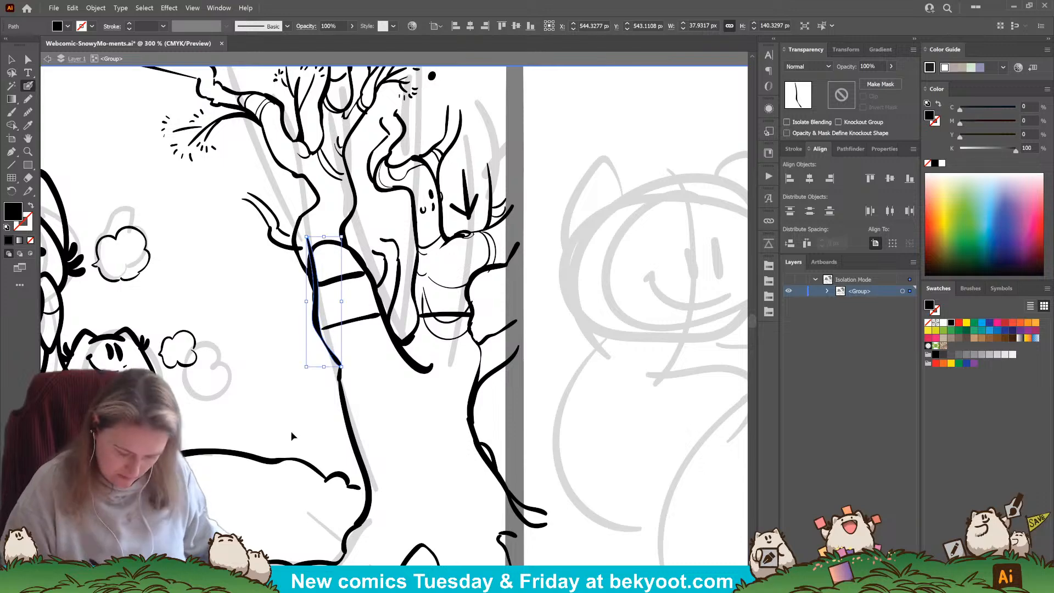
ctrl+click(306, 418)
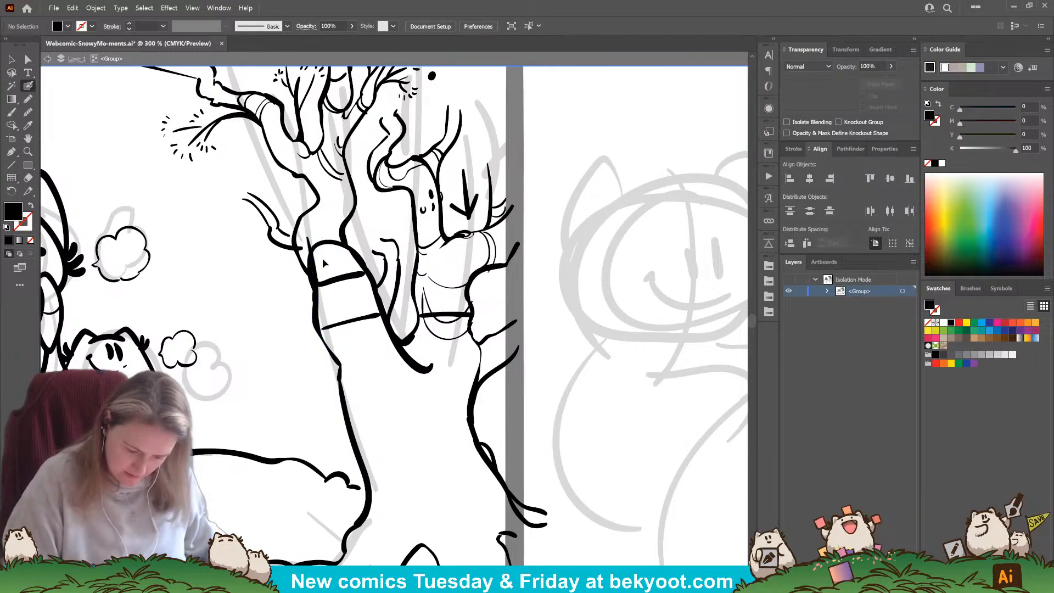
drag(309, 243, 308, 235)
key(ctrl+z)
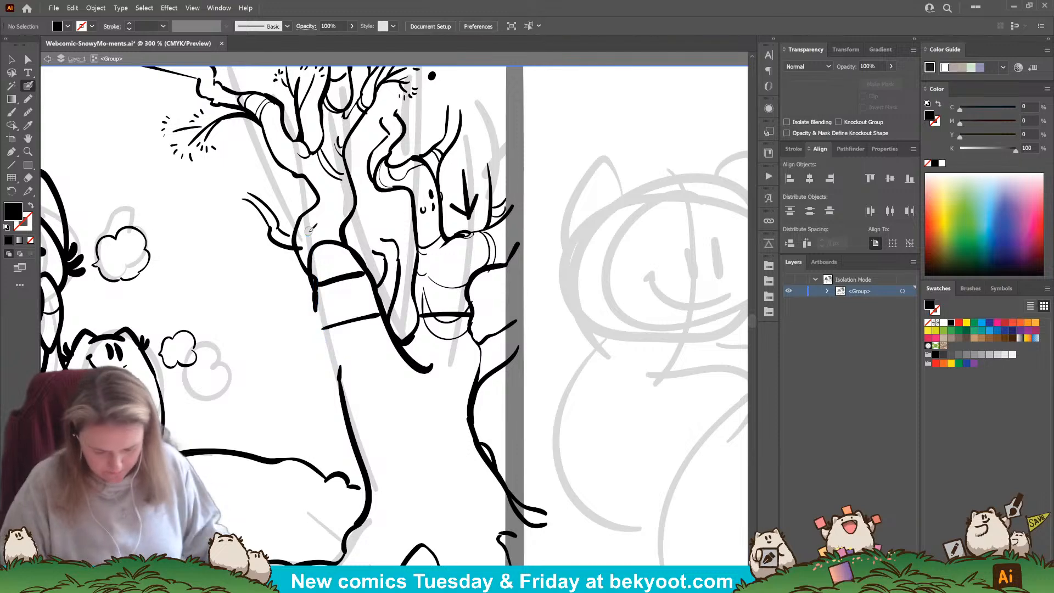
key(ctrl+shift+z)
ctrl+click(317, 423)
Step: Delete both straight guide lines across the left limb
drag(373, 341, 350, 282)
ctrl+shift+click(354, 274)
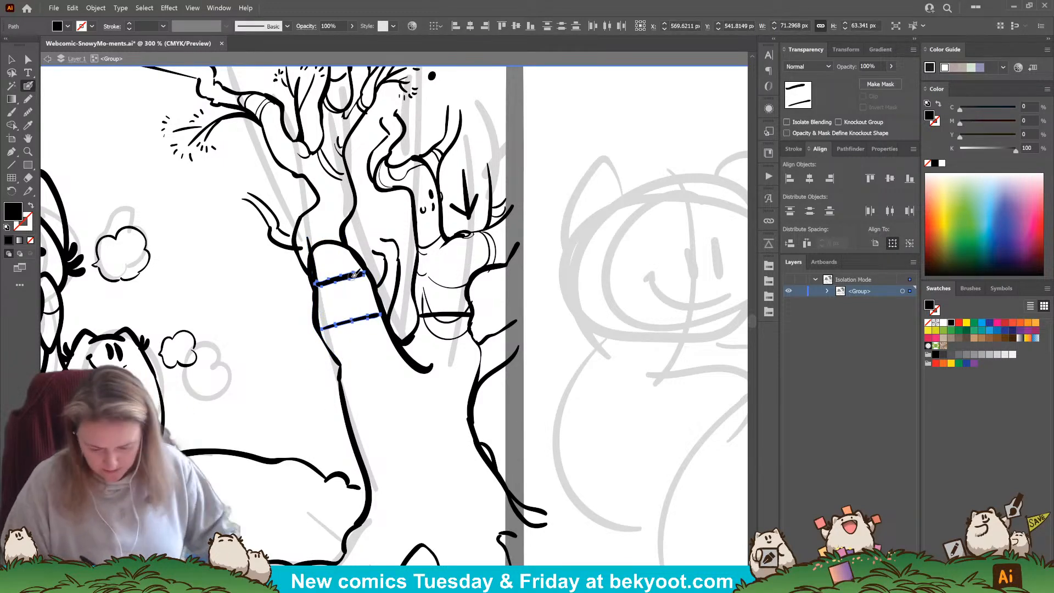
key(Delete)
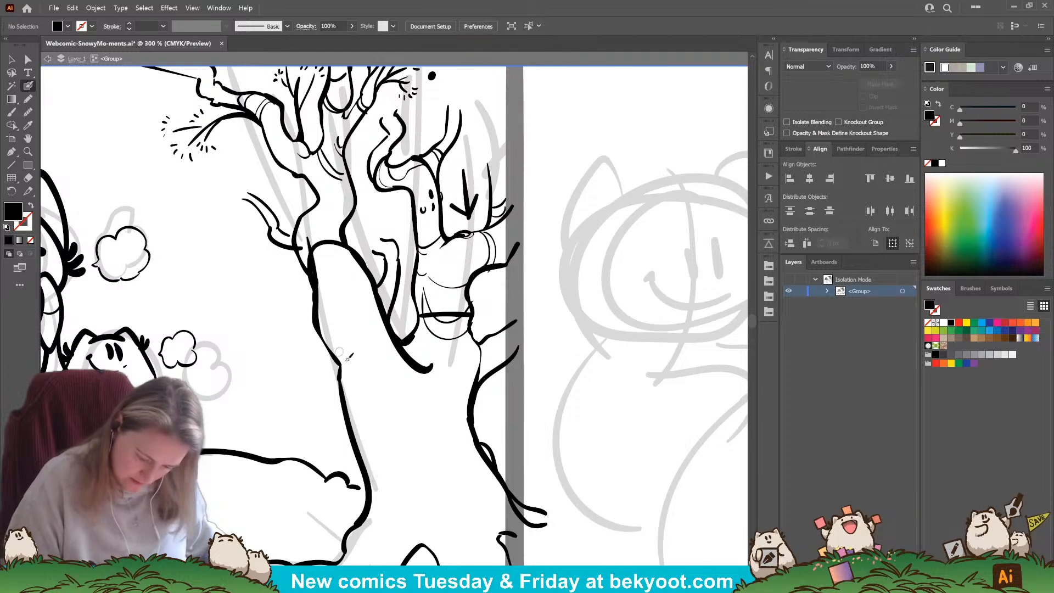
Step: Draw a rounded contour from below the left limb's inner edge down and around to the trunk's left edge
mouse_move(340, 376)
mouse_down()
mouse_move(350, 414)
mouse_move(380, 453)
mouse_move(412, 408)
mouse_move(406, 358)
mouse_up()
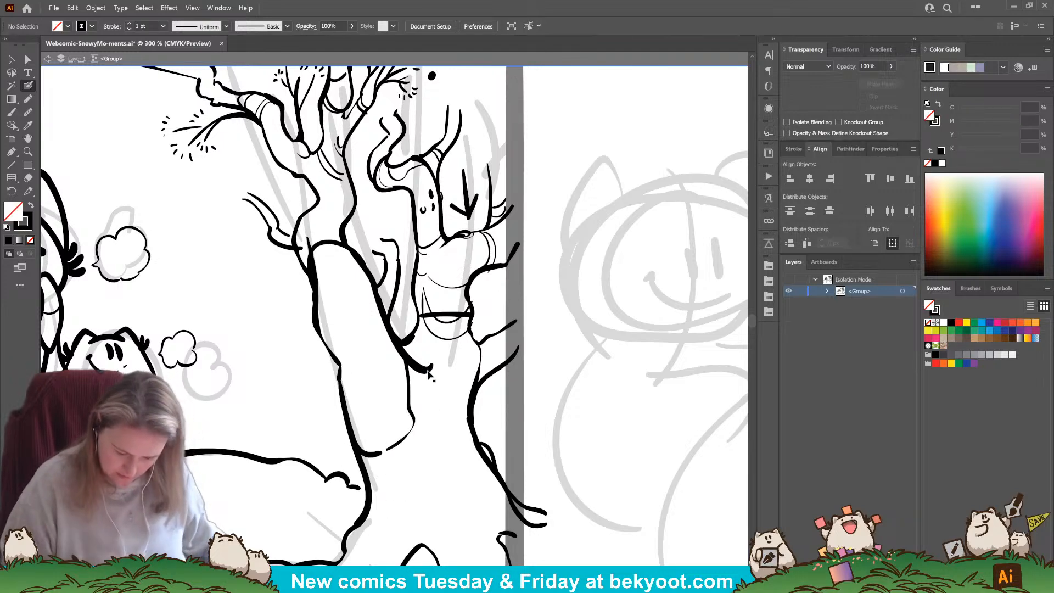
ctrl+click(428, 372)
ctrl+click(449, 492)
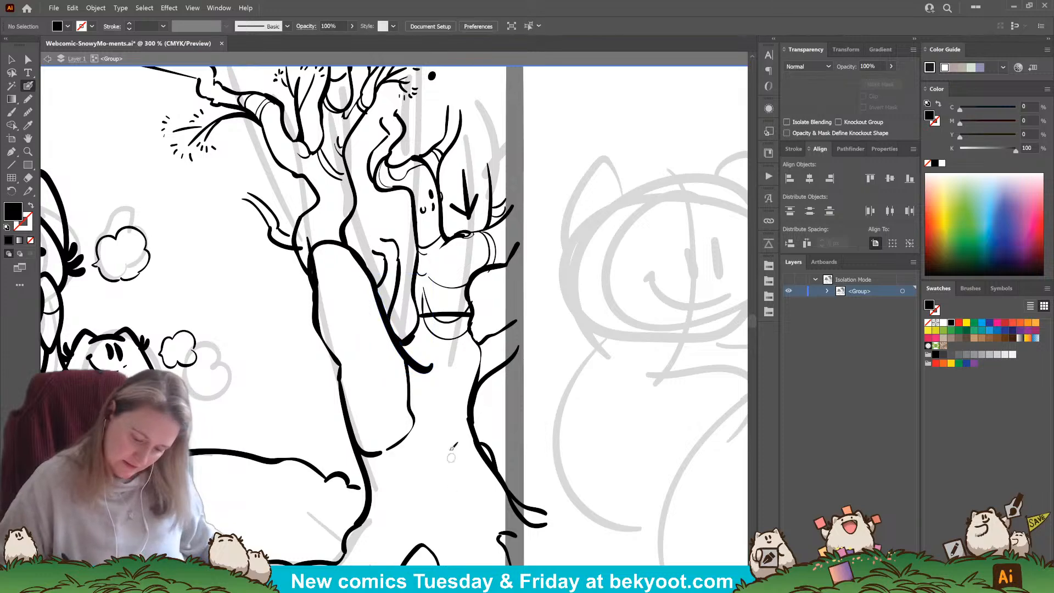
Step: Draw a second rounded contour down the right side of the lower trunk, with short accent strokes beside the fork and left edge
drag(454, 421, 426, 413)
mouse_move(446, 464)
mouse_down()
mouse_move(425, 448)
mouse_move(410, 388)
mouse_up()
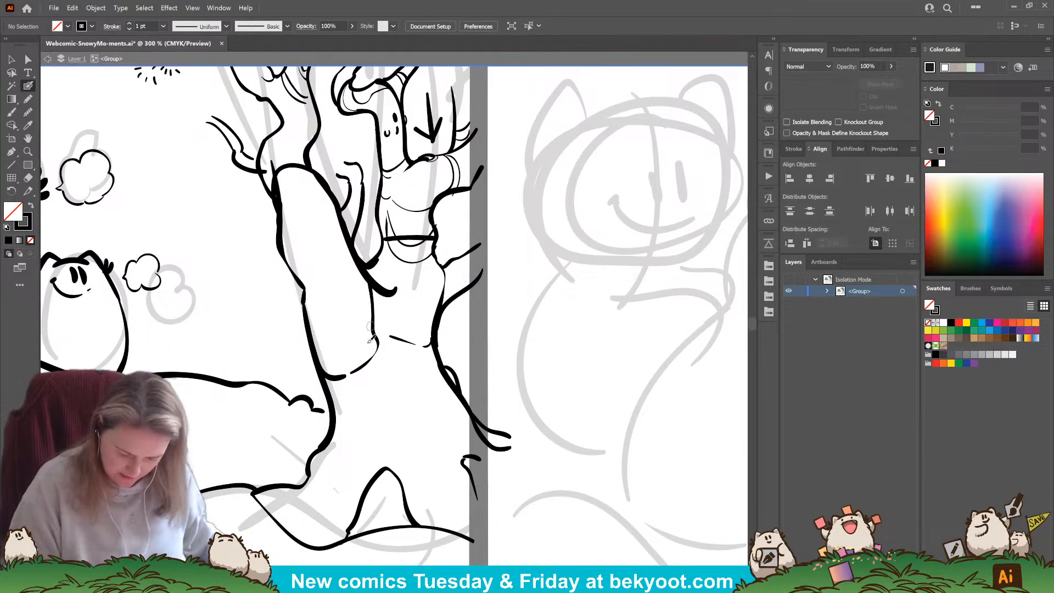
mouse_move(334, 398)
mouse_down()
mouse_move(358, 425)
mouse_move(417, 426)
mouse_move(442, 398)
mouse_move(442, 420)
mouse_move(387, 460)
mouse_up()
key(ctrl+z)
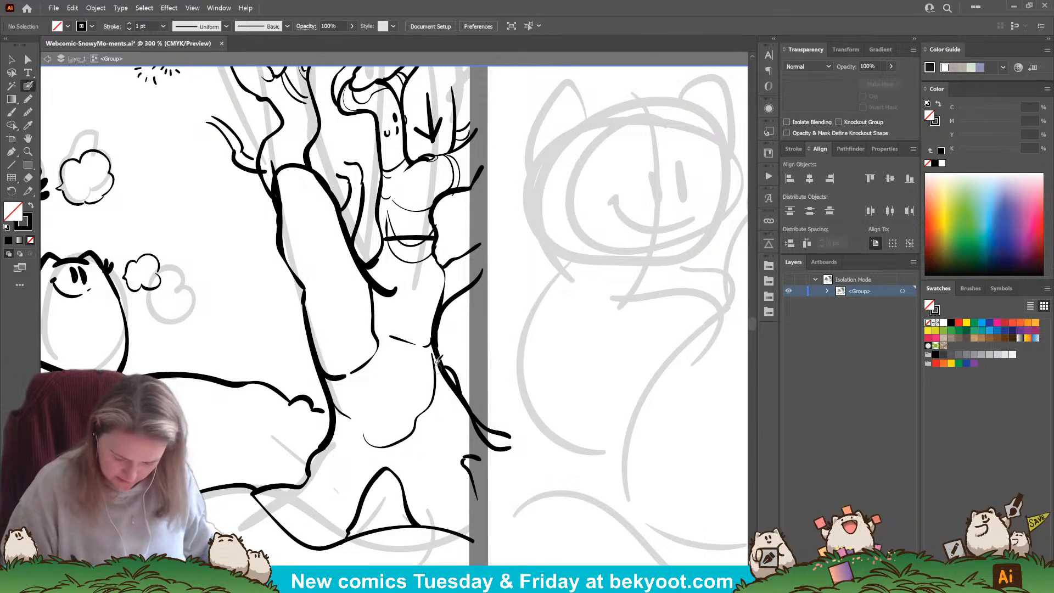
drag(433, 349, 441, 377)
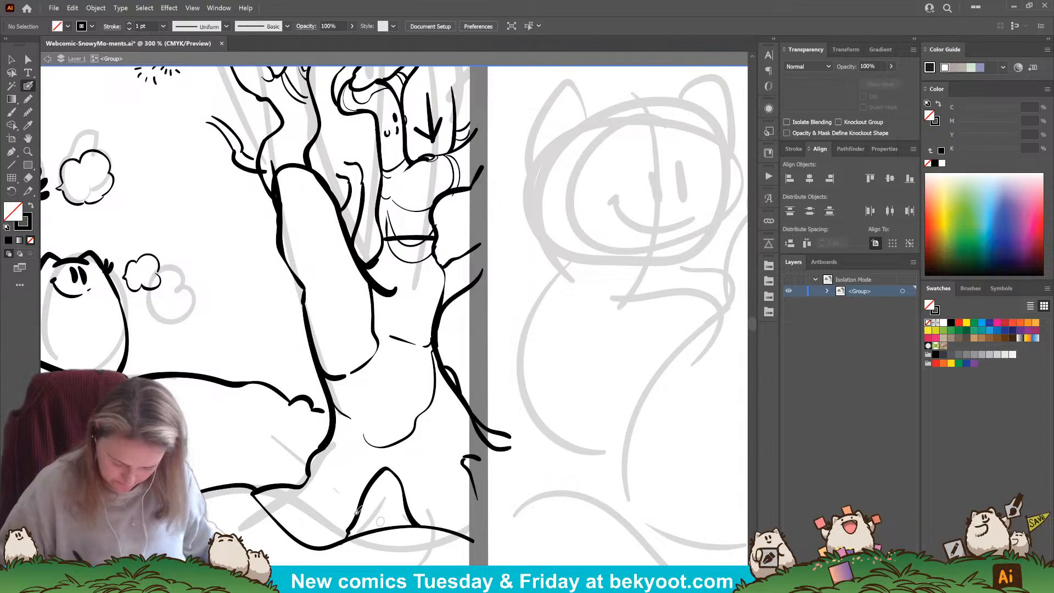
Step: Add an inner line in the trunk hollow, curved marks at the lower left edge and under the contour, and small bark dots
mouse_move(354, 523)
mouse_down()
mouse_move(372, 496)
mouse_move(407, 517)
mouse_up()
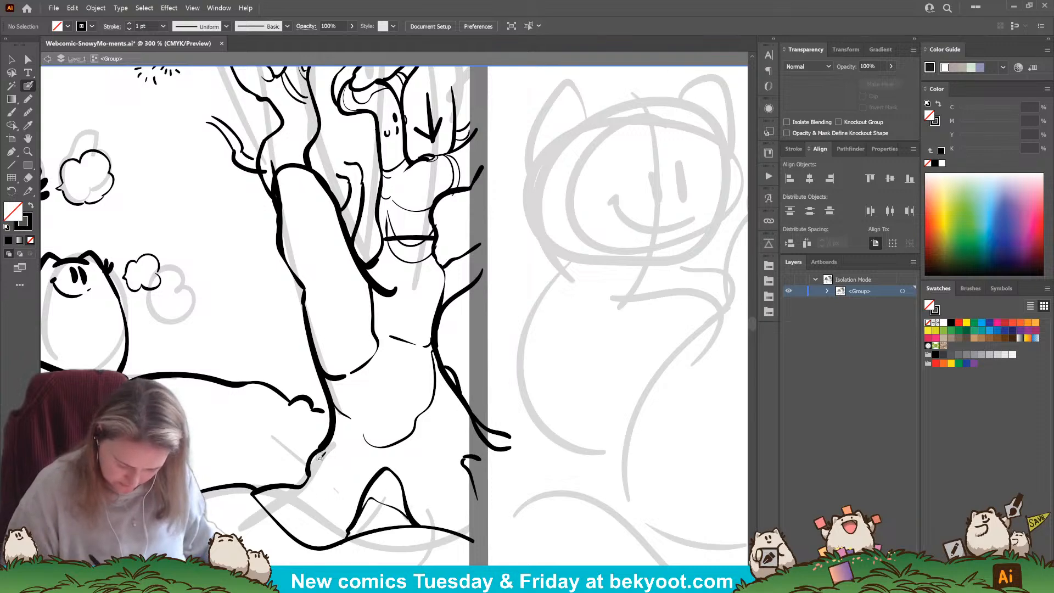
drag(318, 481, 335, 460)
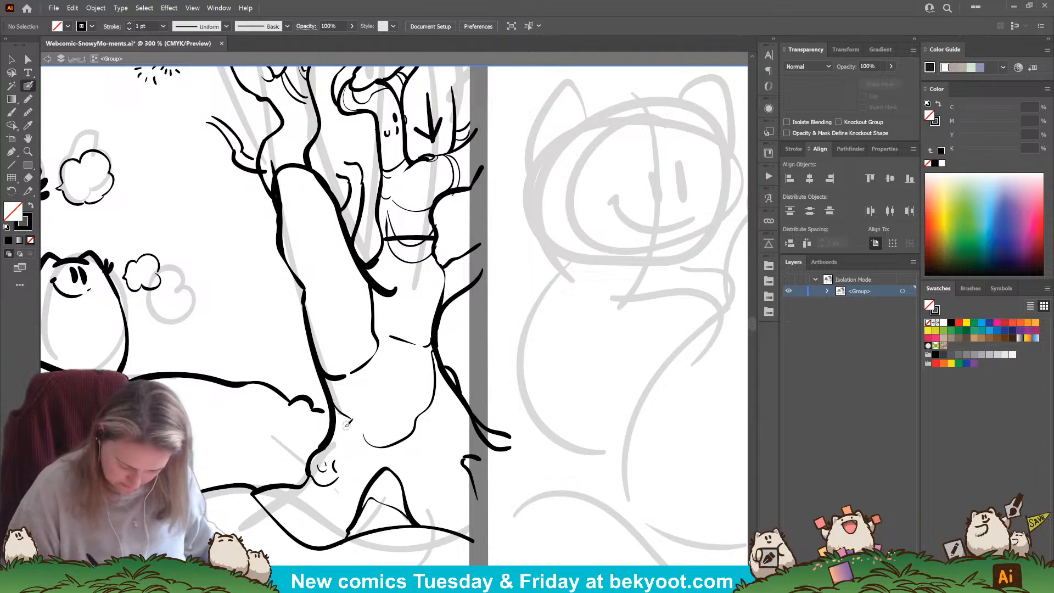
drag(381, 455, 394, 450)
drag(390, 437, 382, 438)
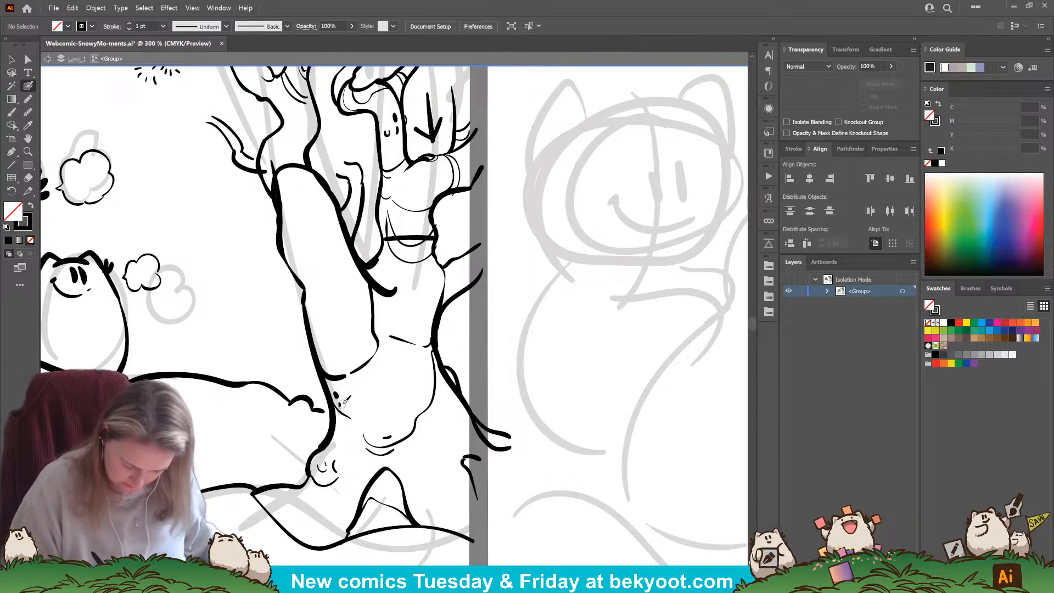
scroll(340, 398, up, 1)
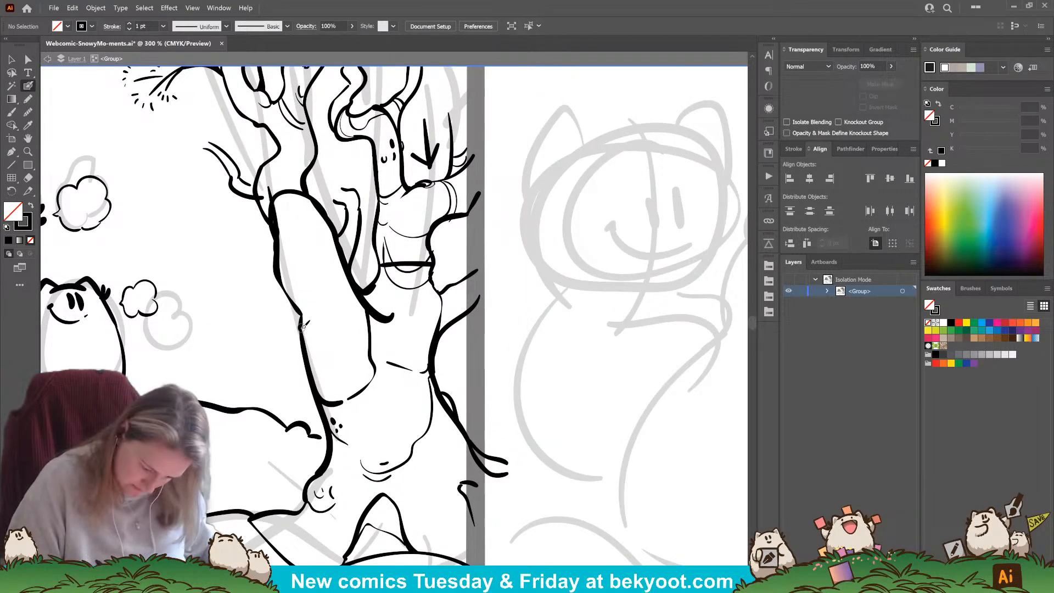
scroll(313, 329, up, 2)
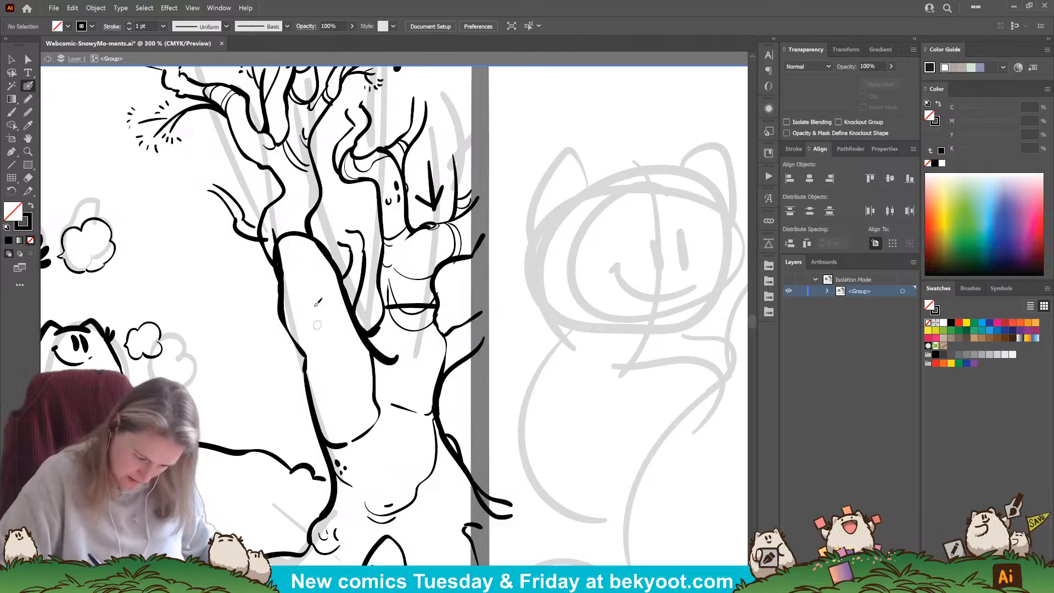
drag(265, 252, 321, 375)
right_click(321, 375)
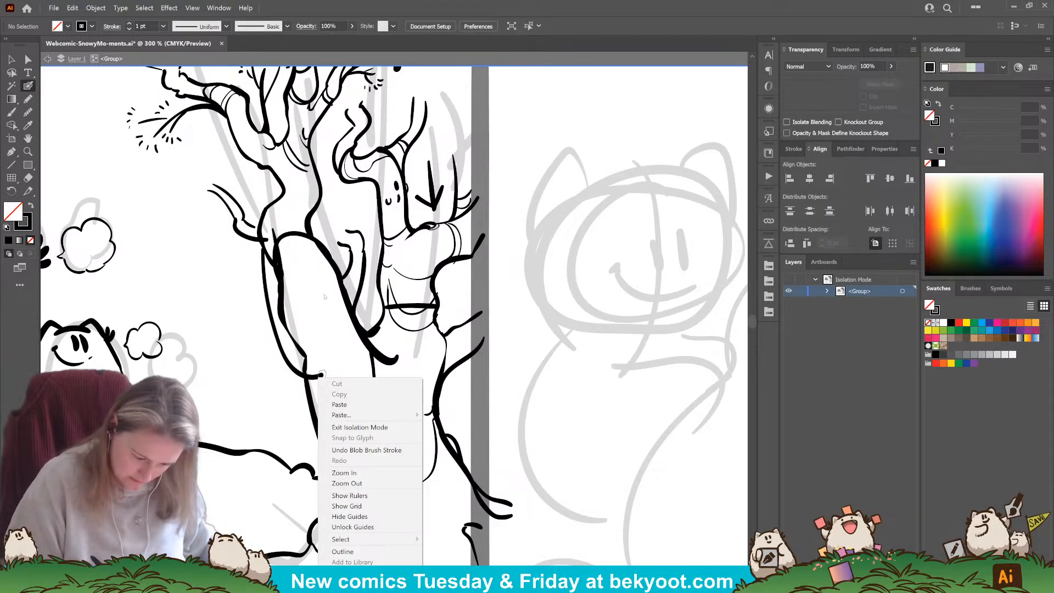
click(329, 338)
key(ctrl+z)
drag(266, 261, 269, 281)
drag(242, 359, 260, 374)
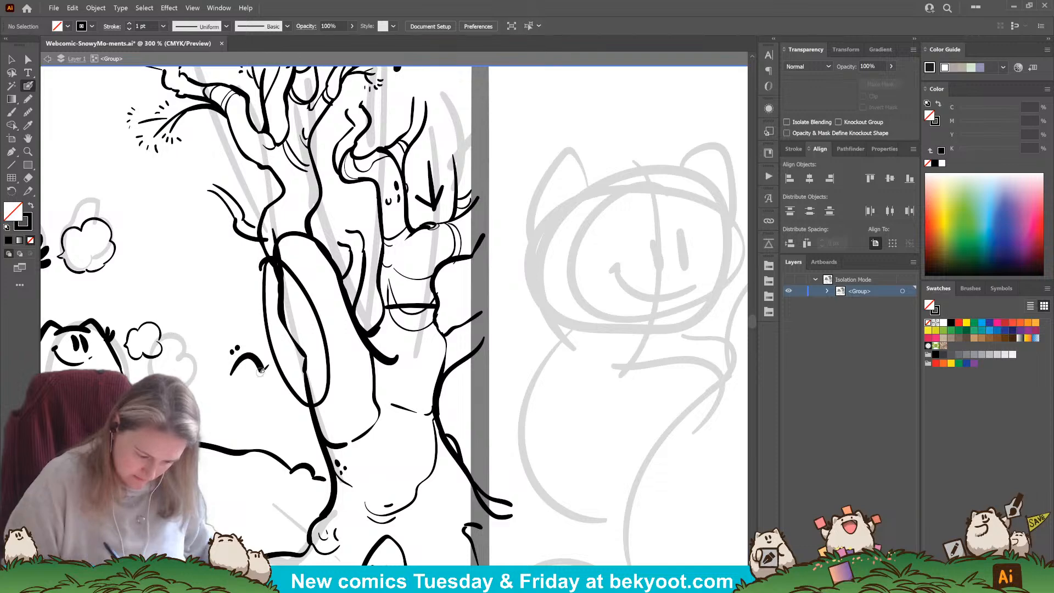
key(ctrl+z)
key(ctrl+z)
Step: Draw small forked twigs growing from the short stub between the left and right limbs
drag(385, 431, 372, 486)
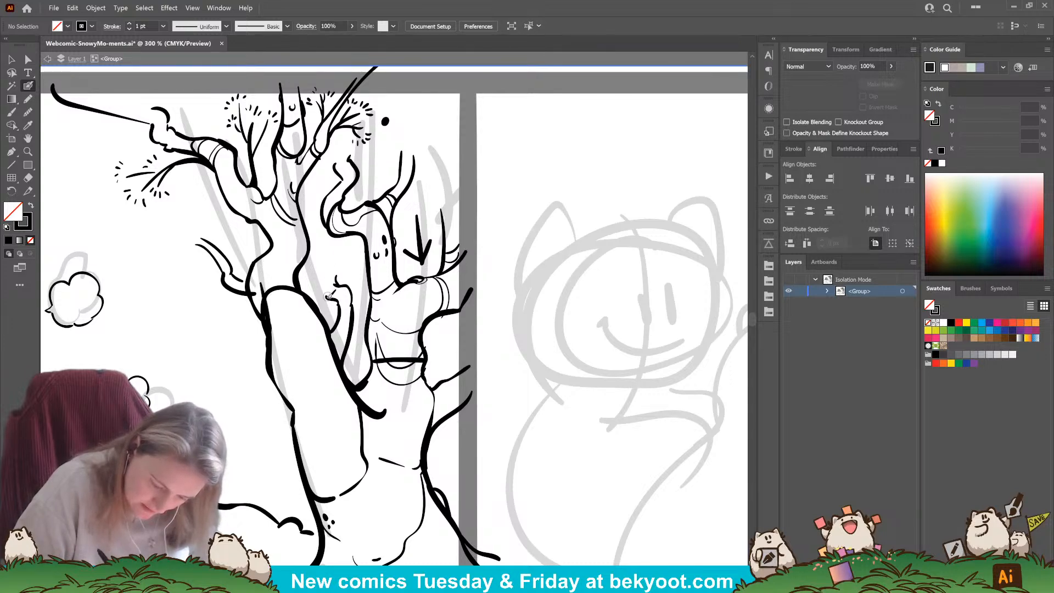
drag(327, 281, 326, 254)
drag(356, 442, 371, 460)
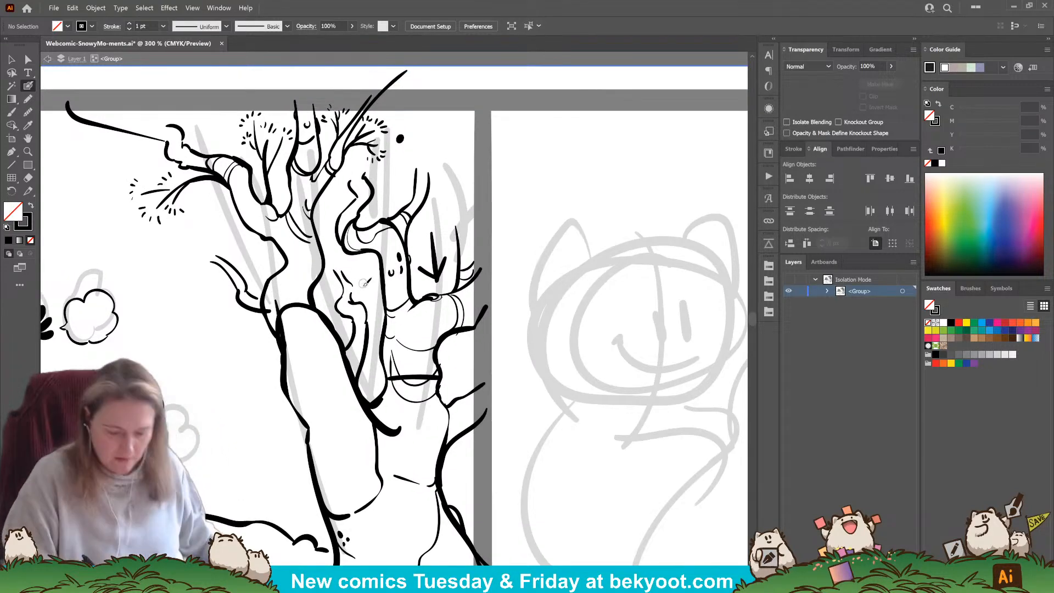
drag(361, 281, 368, 273)
Step: Remove the downward arrow drawn above the right limb
drag(402, 382, 391, 414)
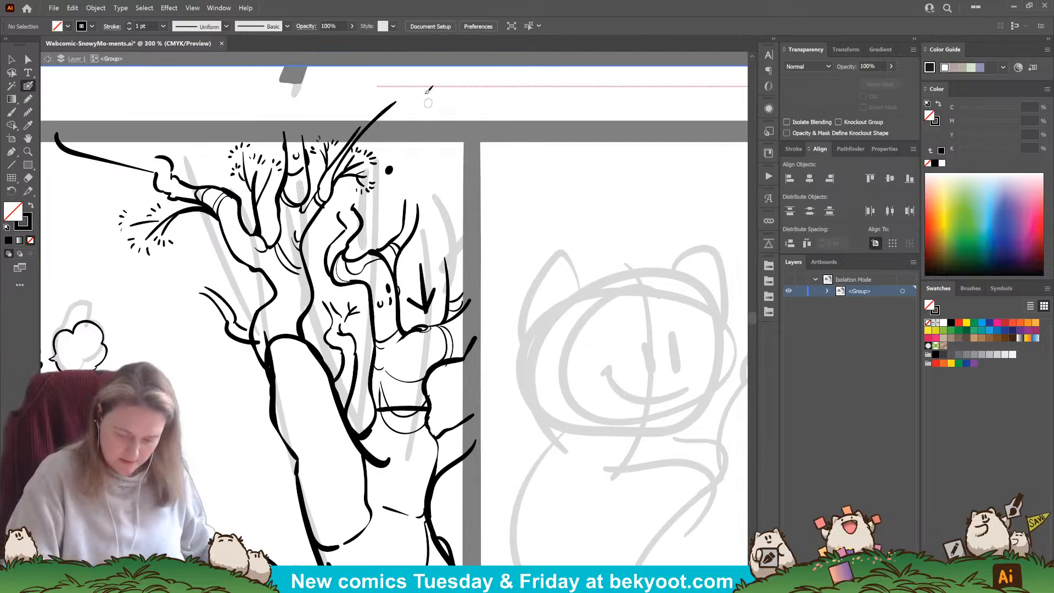
drag(488, 435, 465, 418)
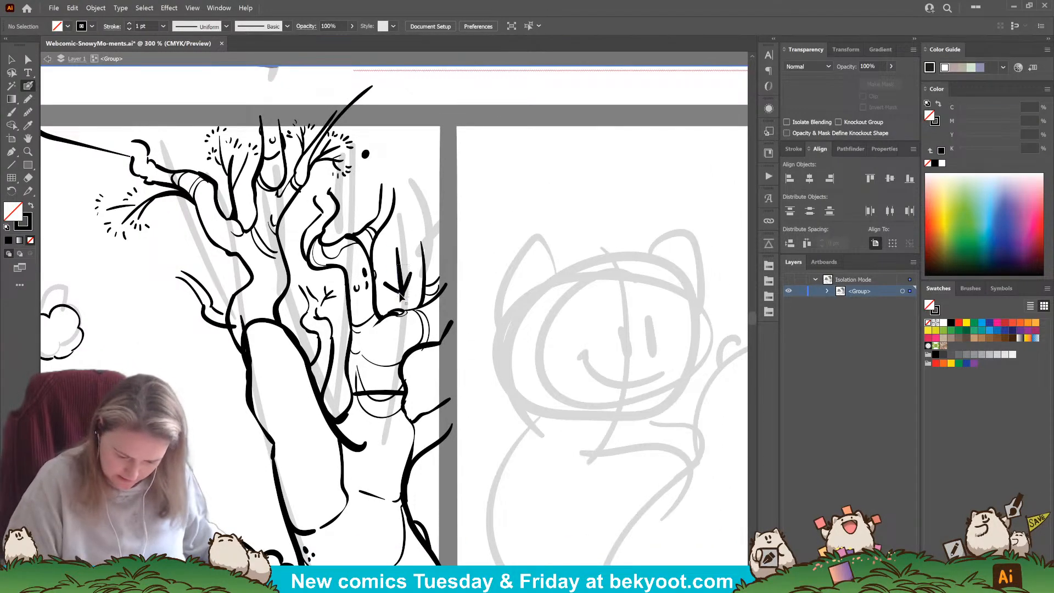
drag(401, 299, 404, 291)
key(ctrl+z)
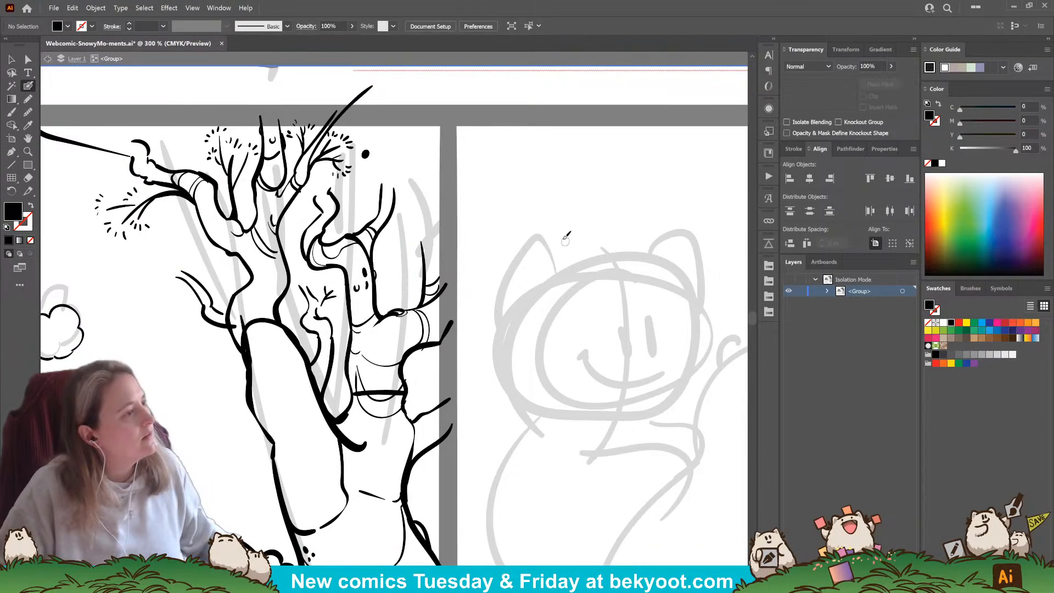
Step: Draw a short curved twig growing out of the lower trunk's right contour, beside the panel border
scroll(380, 403, down, 3)
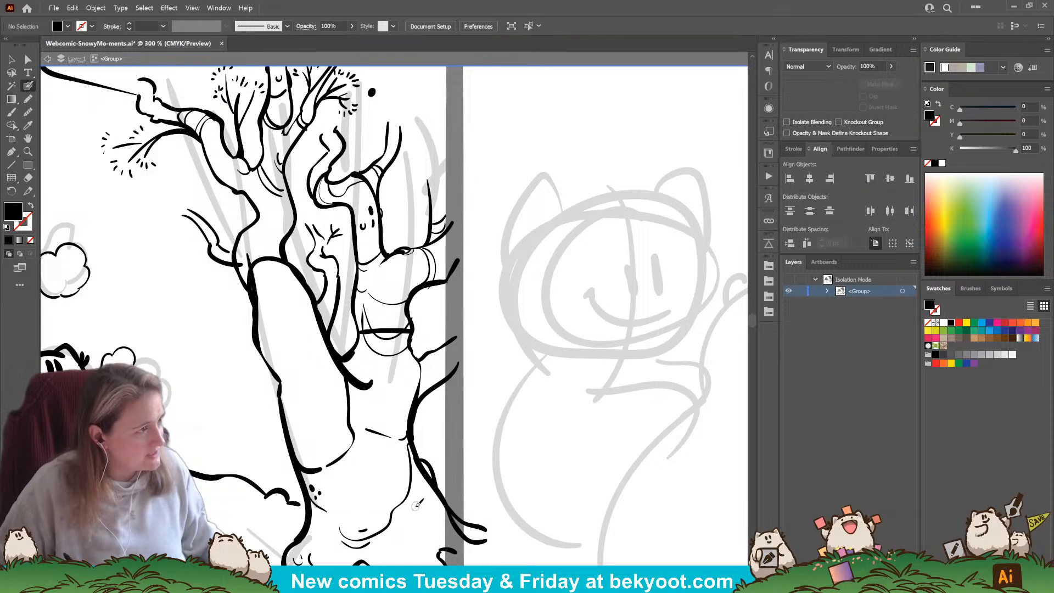
scroll(364, 407, down, 3)
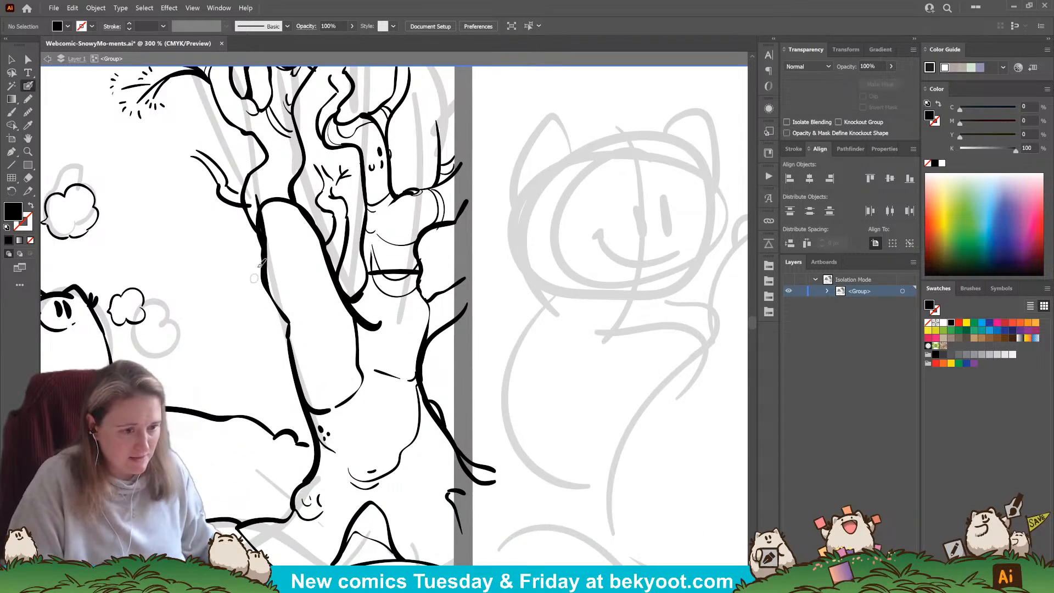
scroll(254, 287, left, 4)
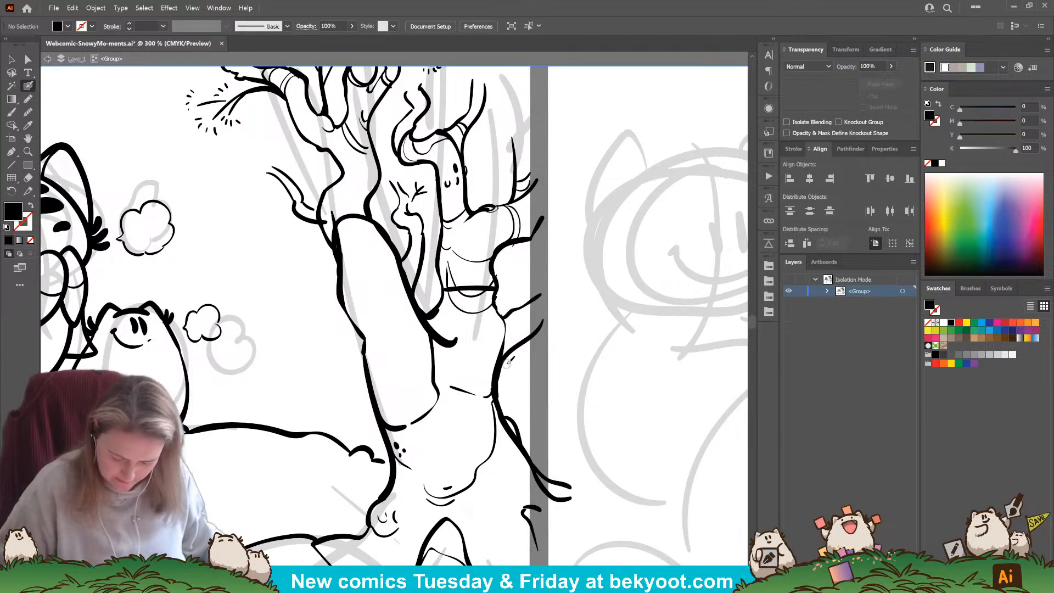
drag(513, 410, 535, 440)
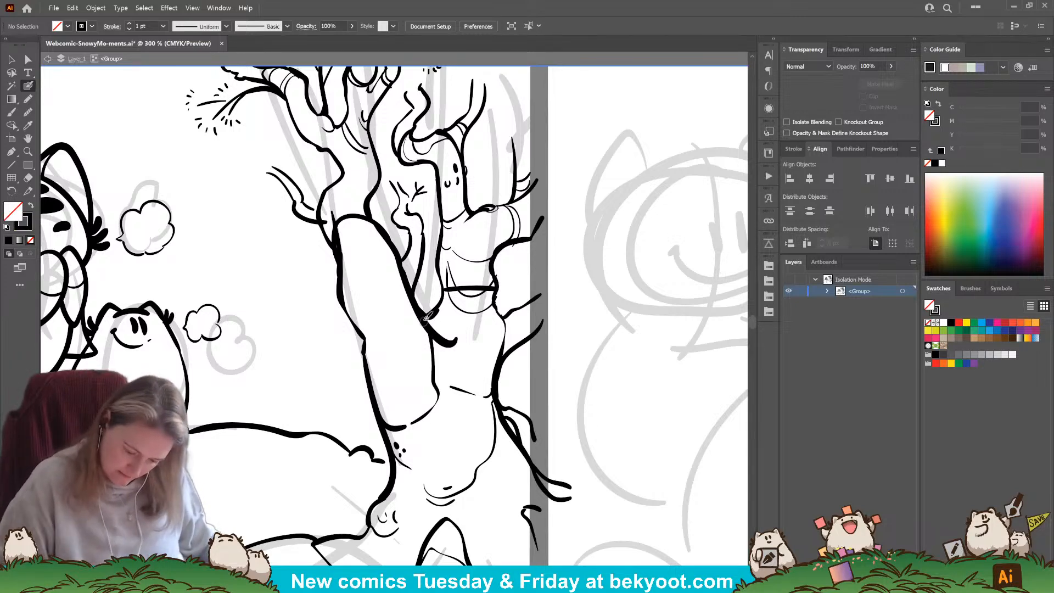
Step: Draw two thin curved accent lines inside the lower end of the large left limb
mouse_move(420, 313)
mouse_down()
mouse_move(398, 366)
mouse_move(367, 342)
mouse_up()
key(ctrl+z)
mouse_move(379, 412)
mouse_down()
mouse_move(428, 402)
mouse_move(432, 381)
mouse_move(378, 405)
mouse_move(422, 378)
mouse_up()
mouse_move(425, 366)
mouse_down()
mouse_move(426, 354)
mouse_move(409, 424)
mouse_up()
Step: Try erasing the upper part of the large left limb's right contour and the hooked line end below the fork
drag(428, 323, 446, 376)
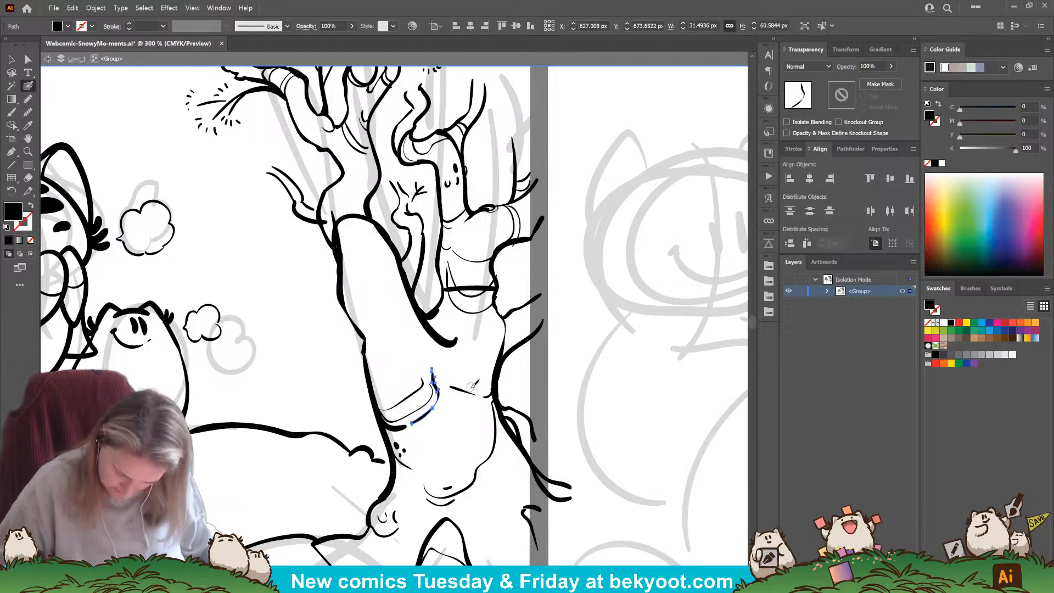
ctrl+click(569, 393)
drag(521, 399, 478, 398)
ctrl+click(409, 339)
mouse_move(409, 339)
mouse_down()
mouse_move(362, 314)
mouse_move(404, 328)
mouse_up()
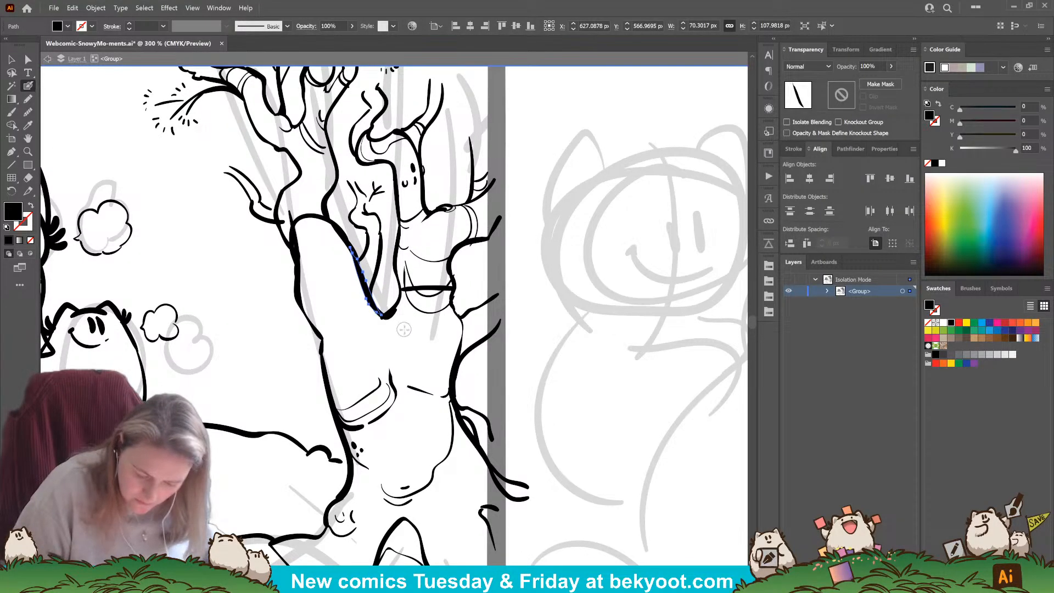
ctrl+click(544, 376)
drag(543, 377, 582, 381)
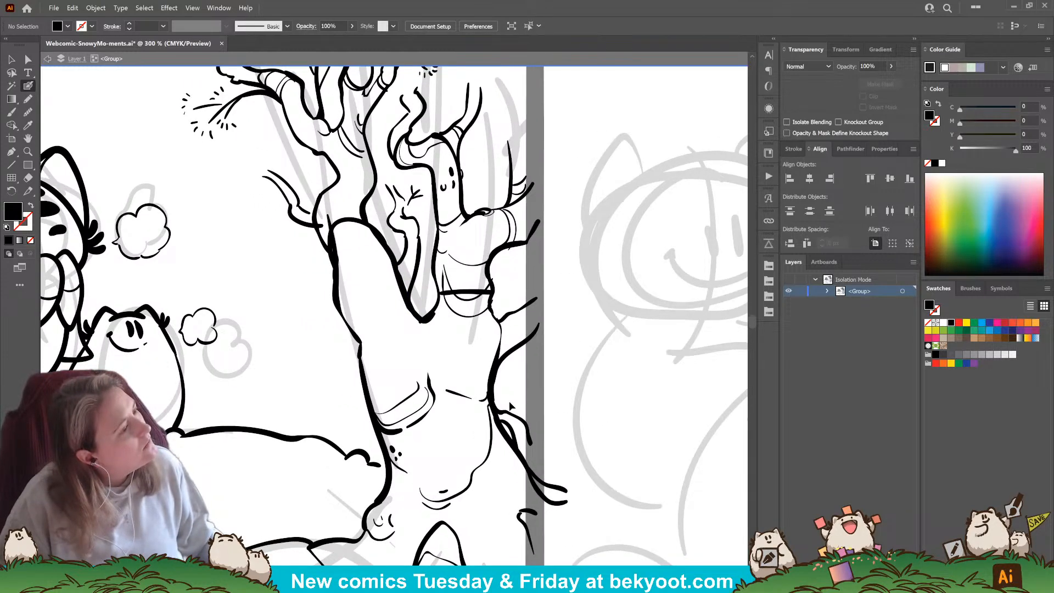
key(ctrl+z)
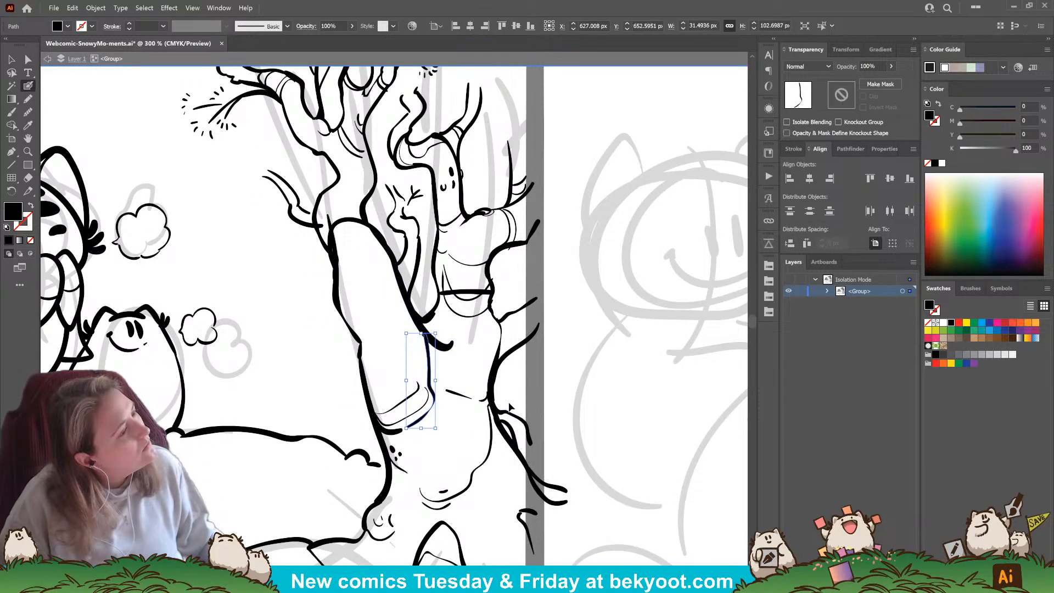
Step: Erase the hooked line end that extends into the trunk below the fork beside the large left limb
ctrl+click(449, 345)
mouse_move(454, 344)
mouse_down()
mouse_move(438, 347)
mouse_move(428, 317)
mouse_up()
ctrl+click(595, 392)
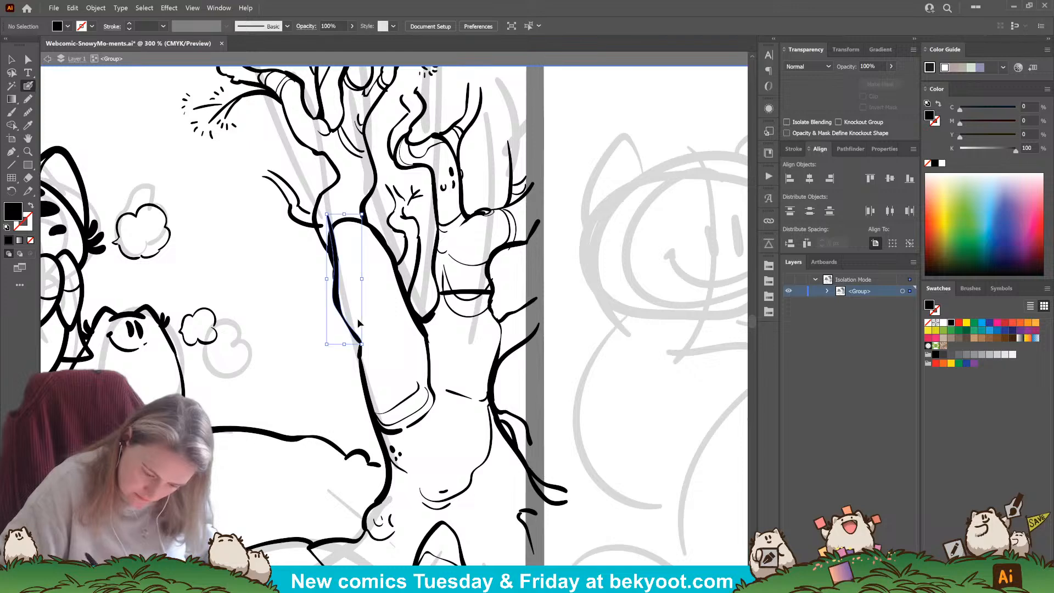
Step: Set the opacity of the large left limb's outer contour to 30%
drag(356, 317, 367, 325)
drag(878, 65, 826, 82)
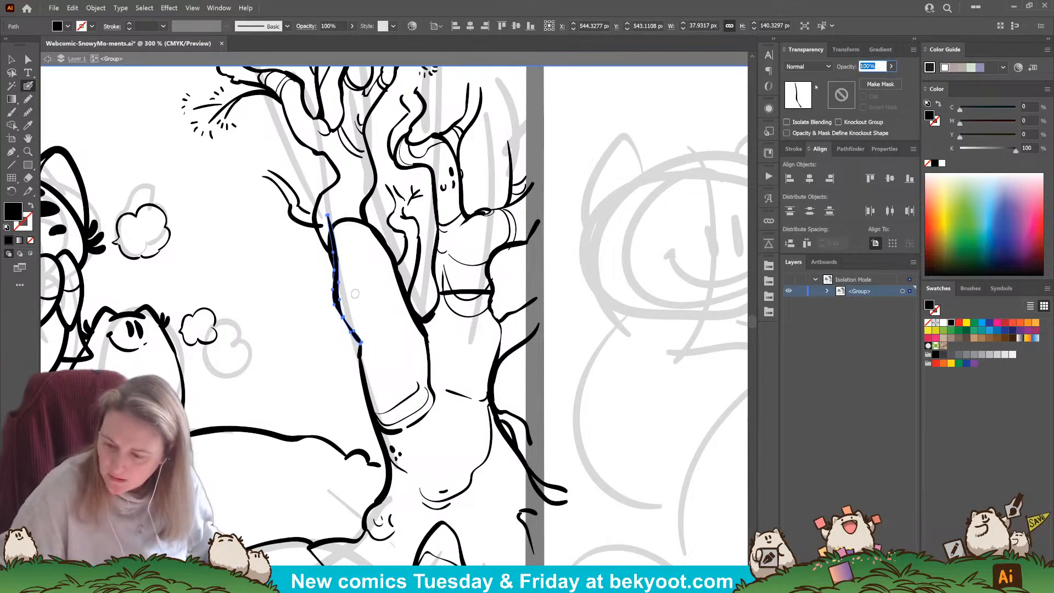
text(30)
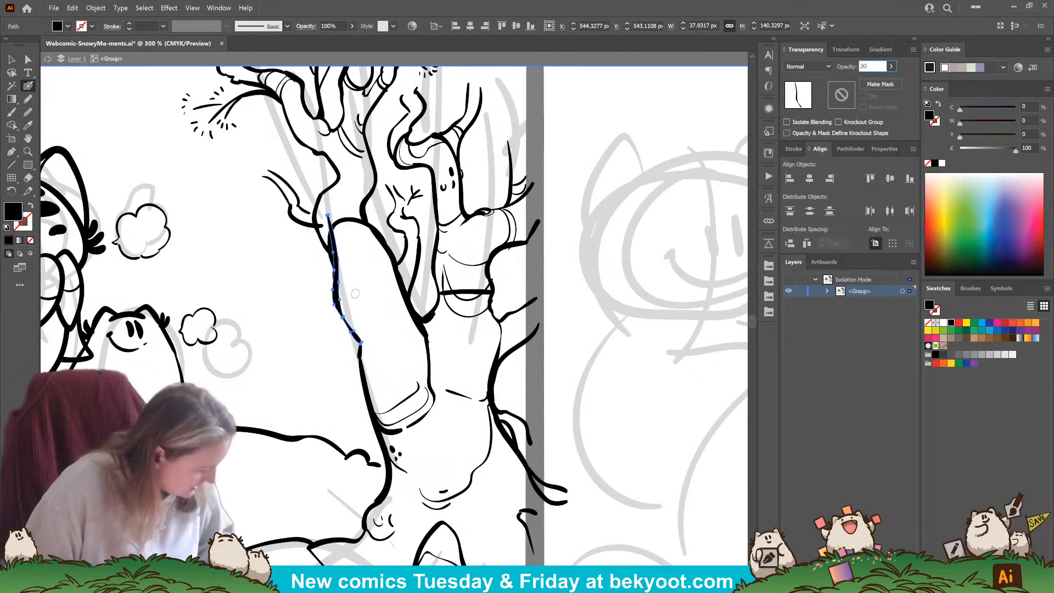
key(Return)
key(ctrl+shift+a)
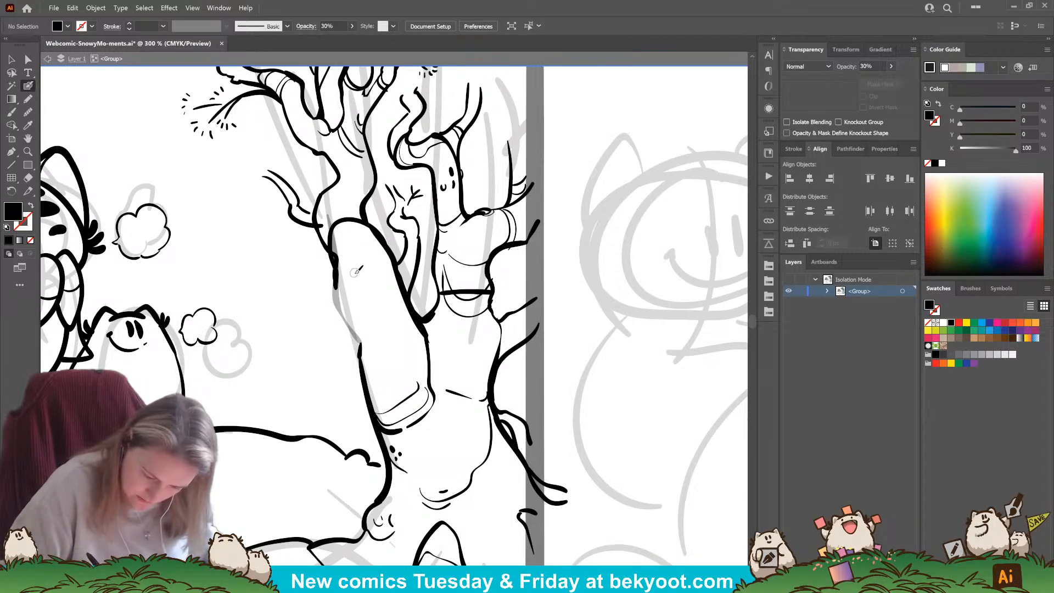
Step: Redraw the large left limb's outer contour as a wavy line over the faded one, with a new curved upper edge
key(shift+x)
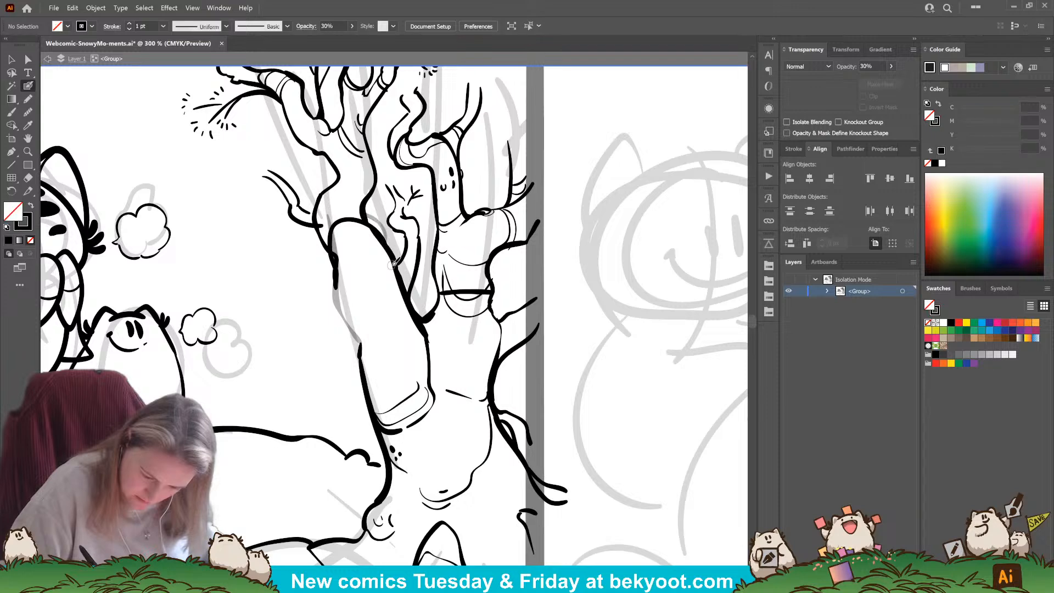
key(shift+x)
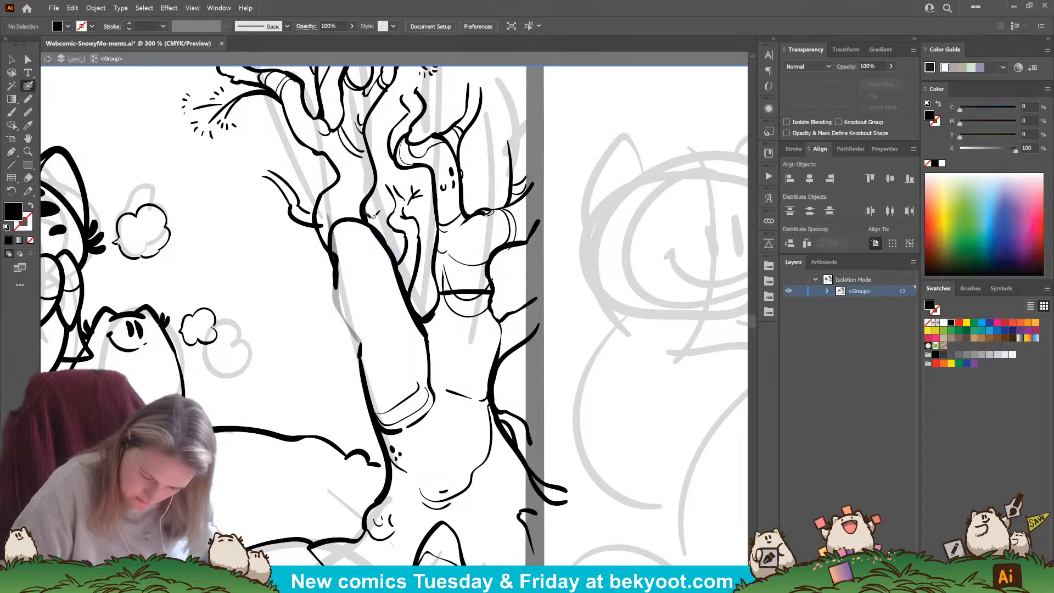
key(shift+x)
mouse_move(339, 221)
mouse_down()
mouse_move(328, 263)
mouse_move(360, 305)
mouse_move(362, 354)
mouse_up()
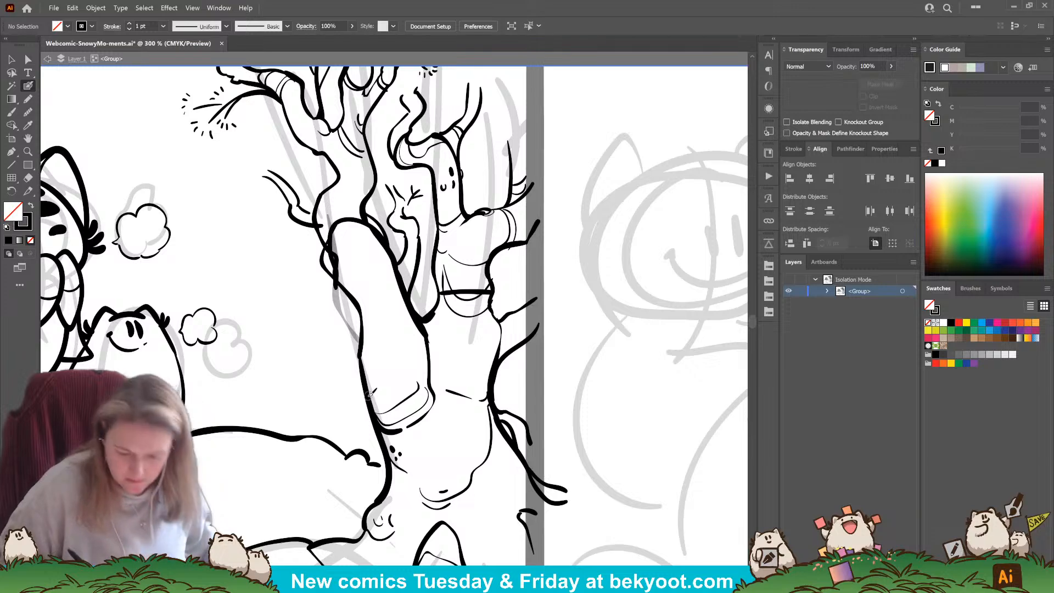
key(ctrl+z)
mouse_move(362, 340)
mouse_down()
mouse_move(362, 314)
mouse_move(326, 252)
mouse_move(335, 222)
mouse_move(377, 247)
mouse_move(353, 204)
mouse_move(374, 209)
mouse_move(366, 212)
mouse_move(378, 234)
mouse_move(360, 223)
mouse_move(397, 246)
mouse_up()
drag(335, 287, 384, 253)
key(ctrl+z)
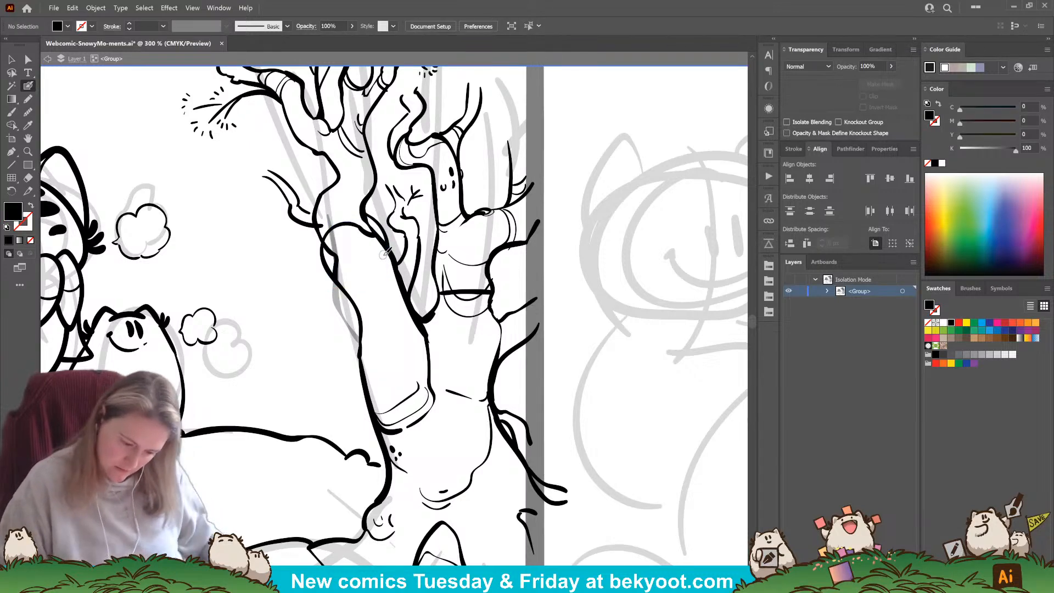
Step: Erase the section of the large left limb's inner contour just below its new upper edge
ctrl+click(376, 233)
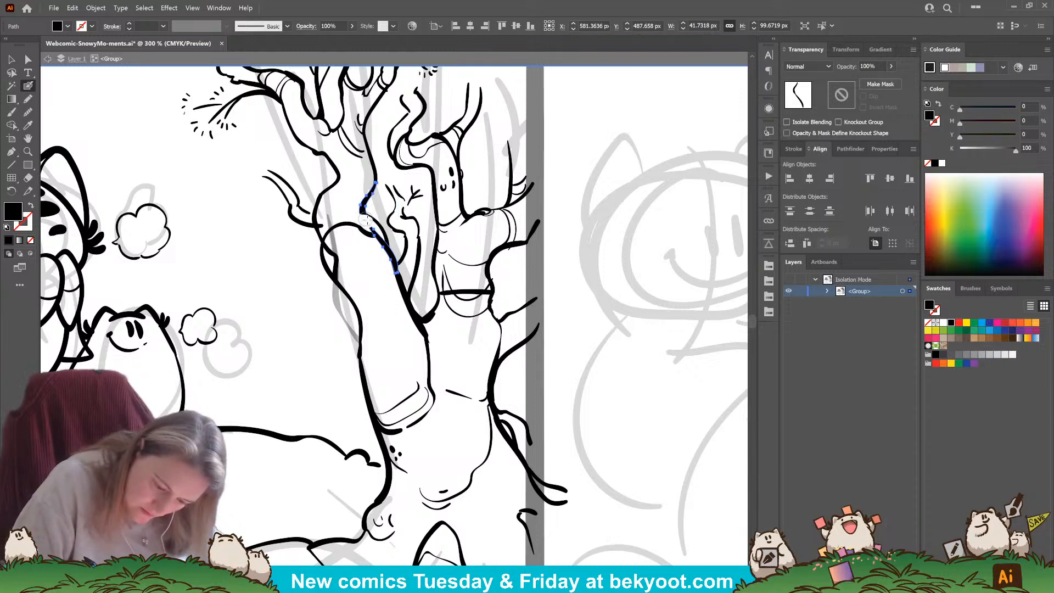
mouse_move(379, 233)
mouse_down()
mouse_move(388, 247)
mouse_move(380, 246)
mouse_up()
ctrl+click(297, 394)
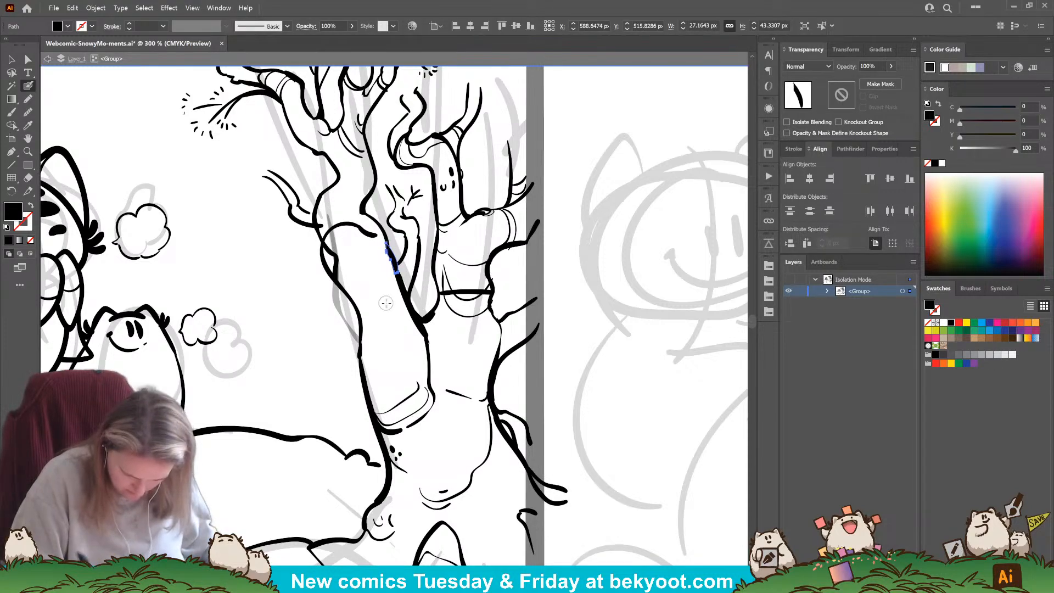
ctrl+click(560, 328)
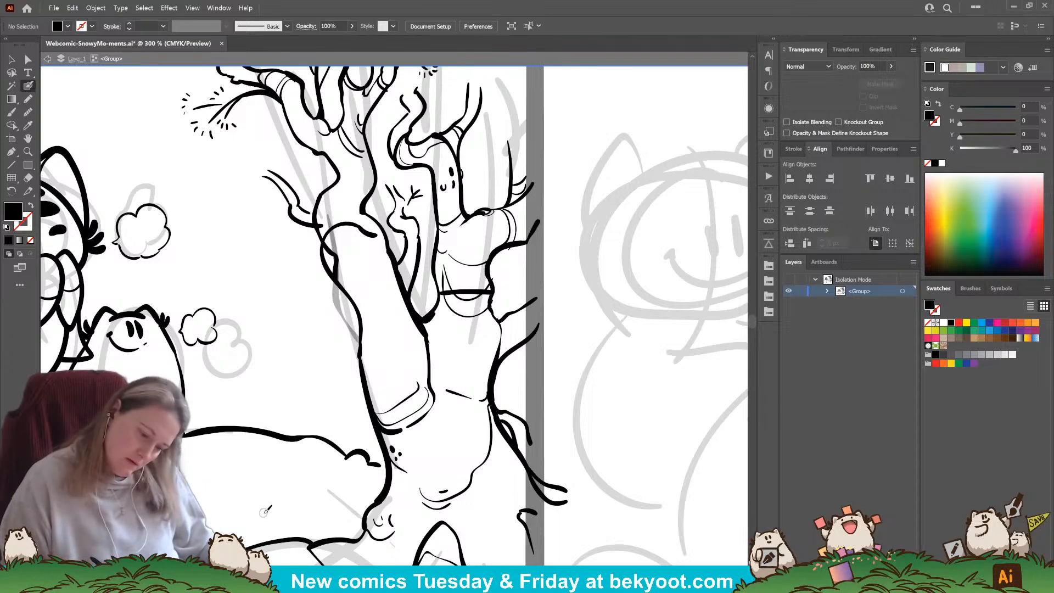
Step: Undo the redrawn contour, the erased section and the opacity change on the large left limb
key(ctrl+z)
key(ctrl+z)
key(ctrl+z)
key(ctrl+z)
key(ctrl+z)
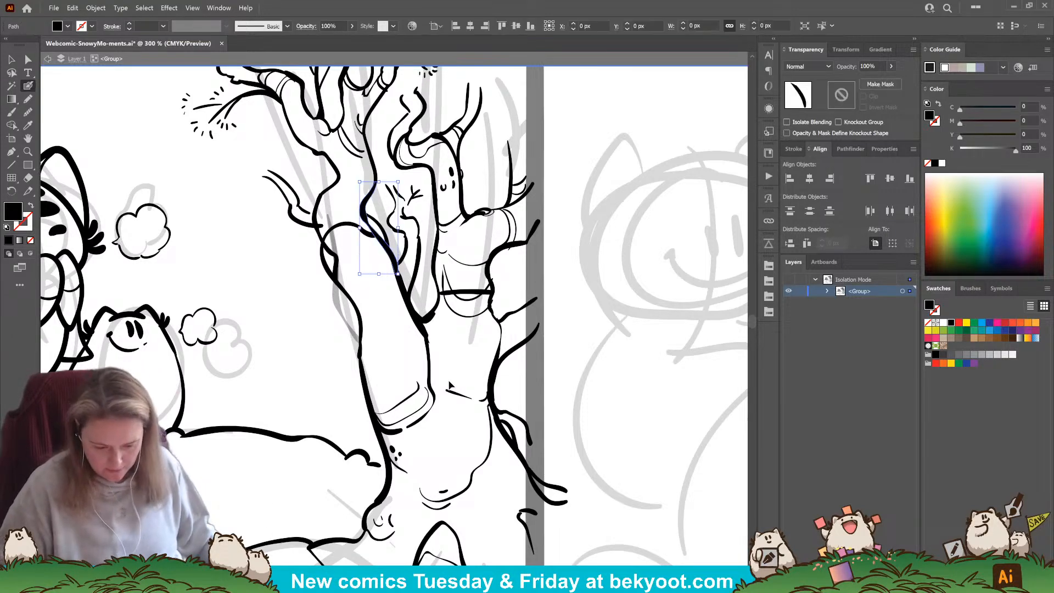
key(ctrl+z)
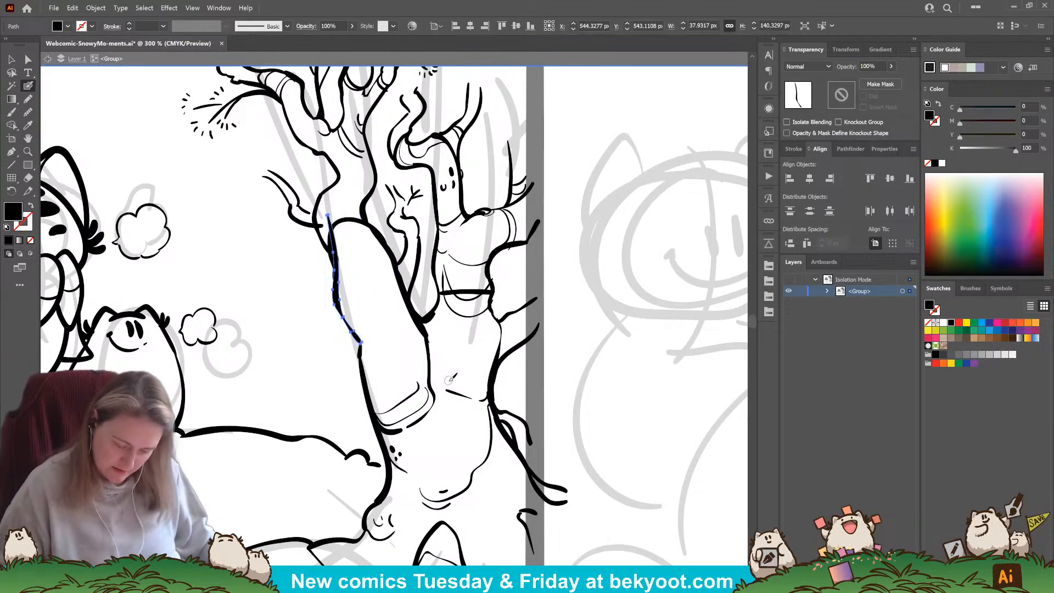
key(ctrl+shift+z)
ctrl+click(317, 406)
drag(364, 423, 359, 438)
ctrl+click(334, 328)
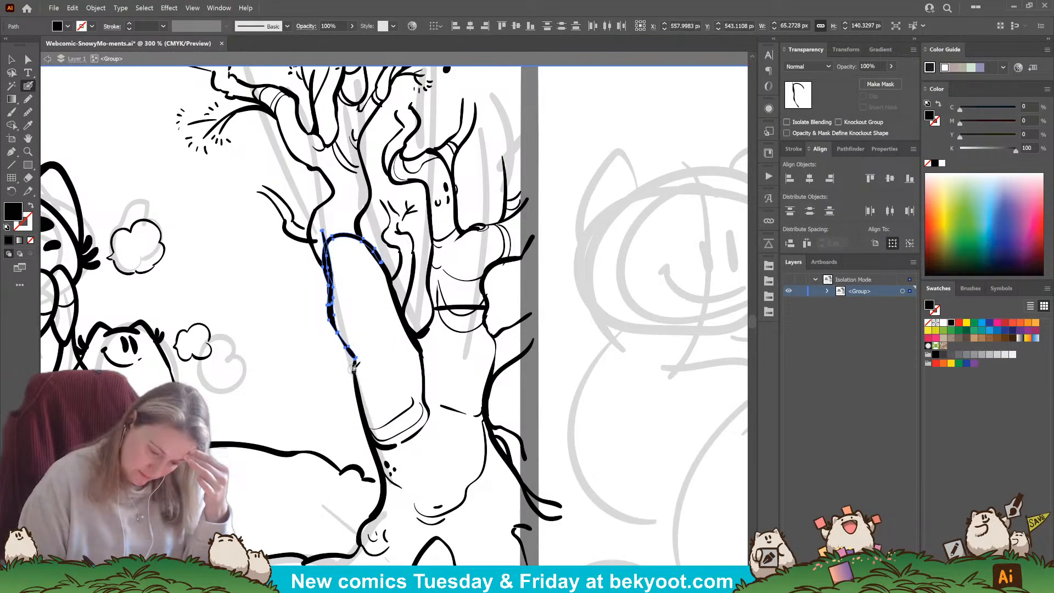
ctrl+click(336, 378)
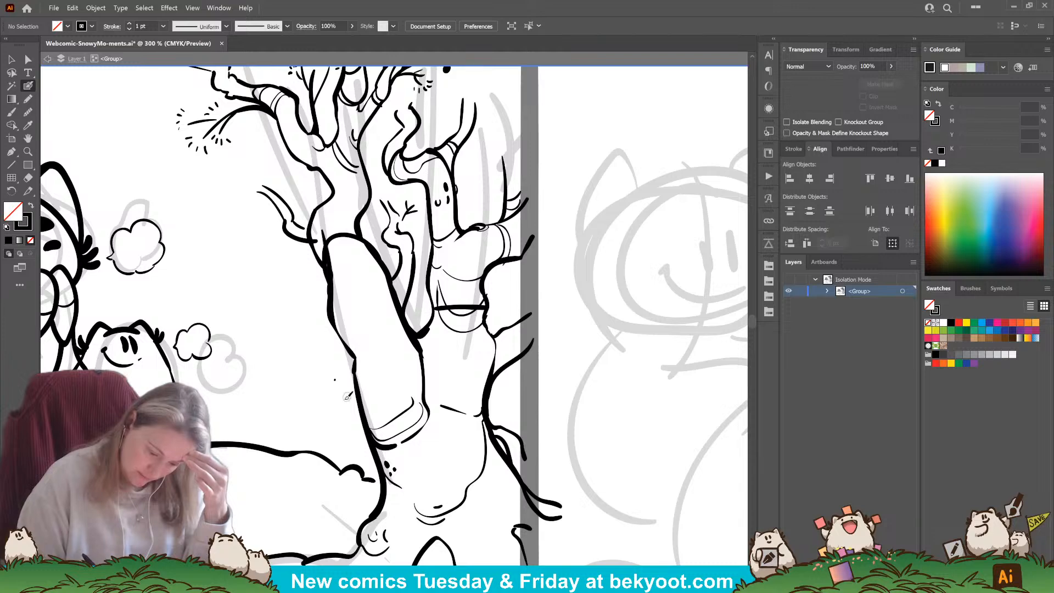
Step: Try several strokes for a branch reaching up and outward from the large left limb's outer side
drag(338, 336, 268, 281)
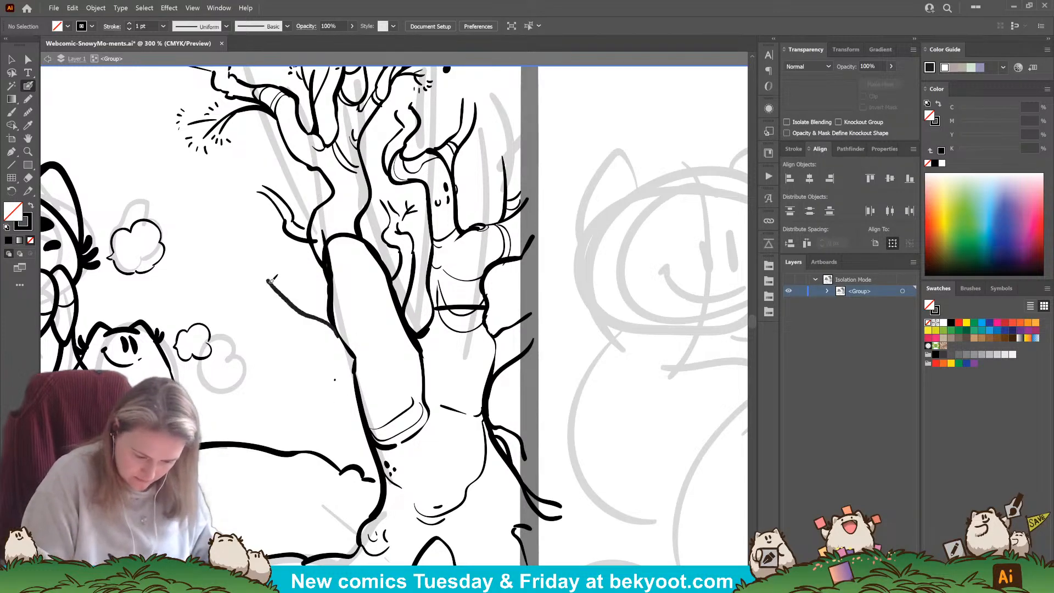
key(ctrl+z)
mouse_move(334, 329)
mouse_down()
mouse_move(307, 316)
mouse_move(268, 280)
mouse_up()
key(ctrl+z)
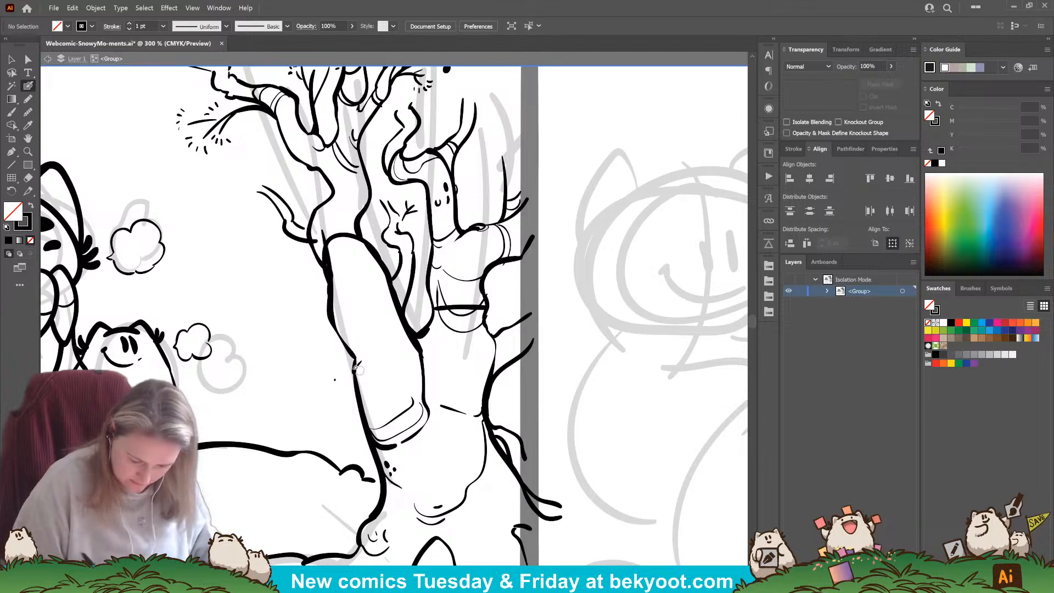
mouse_move(354, 365)
mouse_down()
mouse_move(326, 360)
mouse_move(270, 283)
mouse_up()
key(ctrl+z)
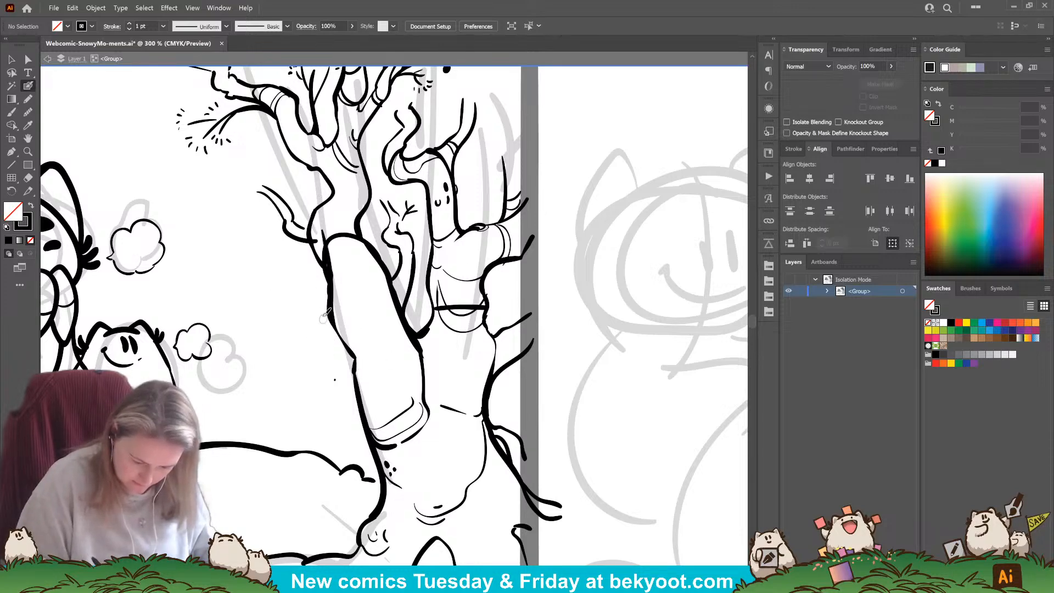
mouse_move(353, 371)
mouse_down()
mouse_move(327, 340)
mouse_move(306, 269)
mouse_move(313, 254)
mouse_move(310, 296)
mouse_move(338, 339)
mouse_up()
key(ctrl+z)
key(ctrl+z)
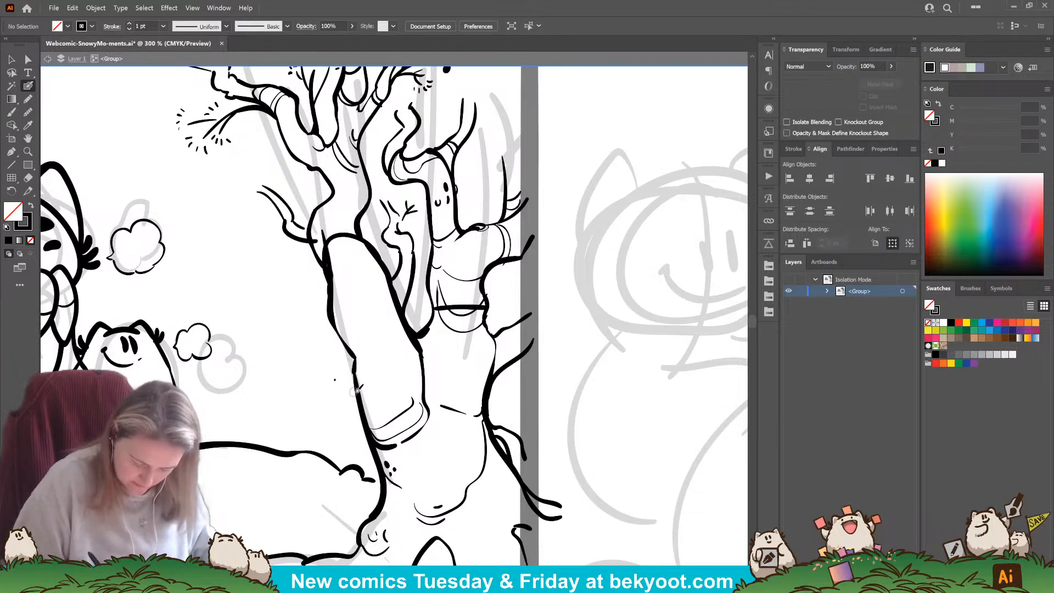
Step: Try a longer branch line sweeping outward from the large left limb, with extra strokes along it
mouse_move(389, 362)
mouse_down()
mouse_move(339, 334)
mouse_move(356, 381)
mouse_move(374, 336)
mouse_move(331, 324)
mouse_move(302, 279)
mouse_move(231, 259)
mouse_up()
drag(237, 264, 268, 284)
mouse_move(279, 296)
mouse_down()
mouse_move(309, 348)
mouse_move(334, 373)
mouse_up()
key(ctrl+z)
key(ctrl+z)
key(ctrl+z)
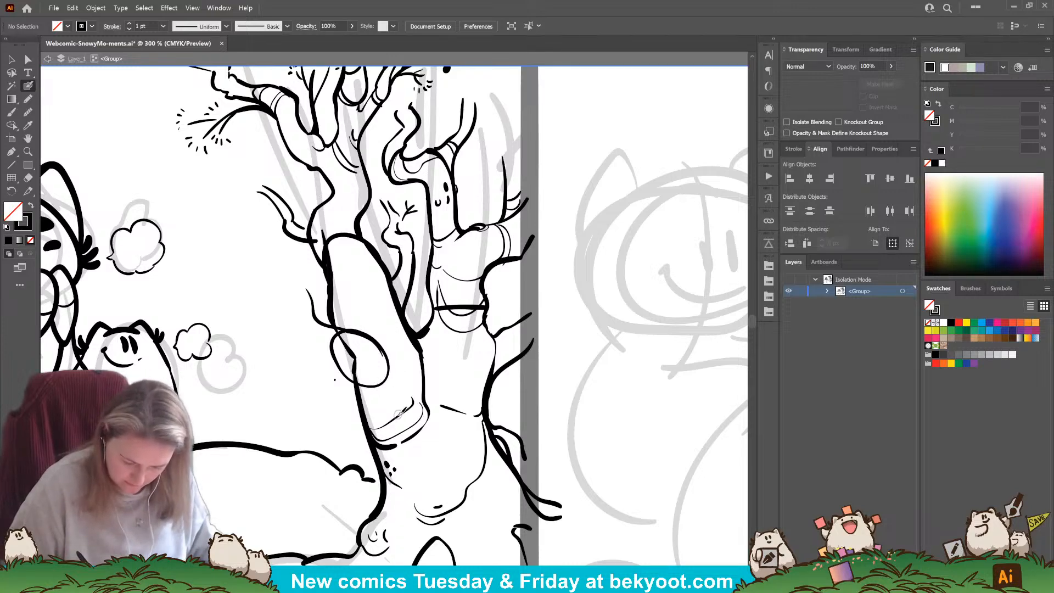
Step: Complete the two-sided curved branch at the looped base on the large left limb and add forked twigs at its tip
mouse_move(301, 299)
mouse_down()
mouse_move(303, 330)
mouse_move(367, 405)
mouse_up()
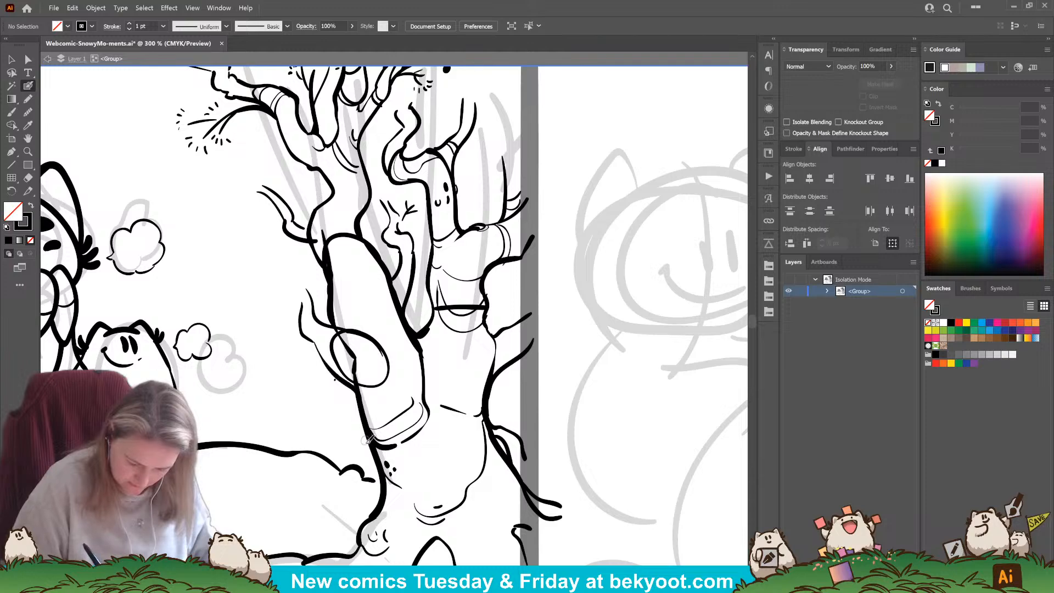
drag(436, 468, 556, 544)
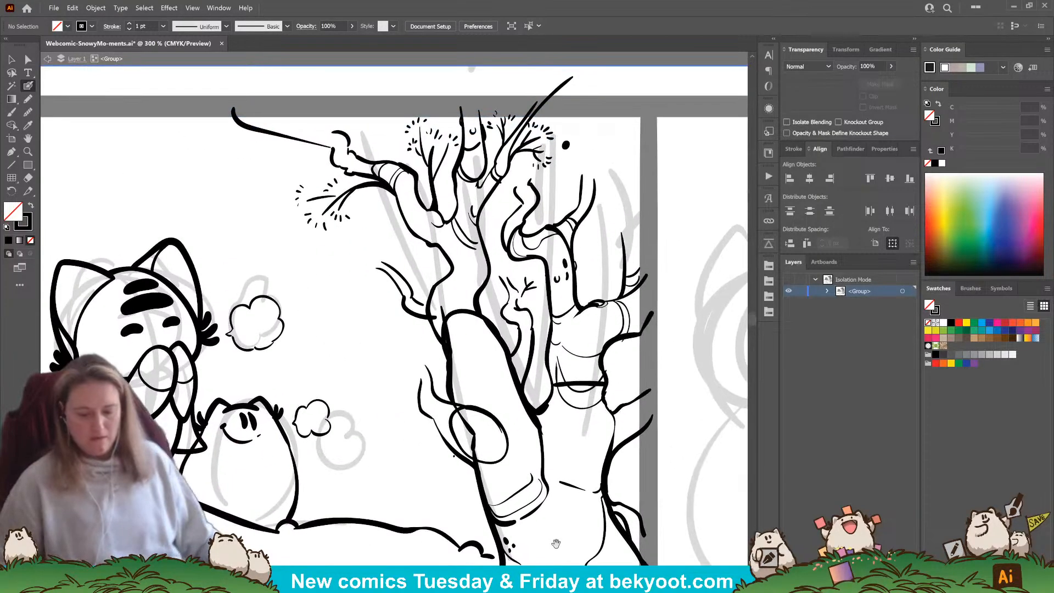
drag(425, 378, 373, 344)
mouse_move(409, 374)
mouse_down()
mouse_move(358, 391)
mouse_move(346, 348)
mouse_up()
Step: Draw short loose twig lines beyond the tips of the tree's left branches, including beside the long upper-left branch
drag(373, 315, 350, 300)
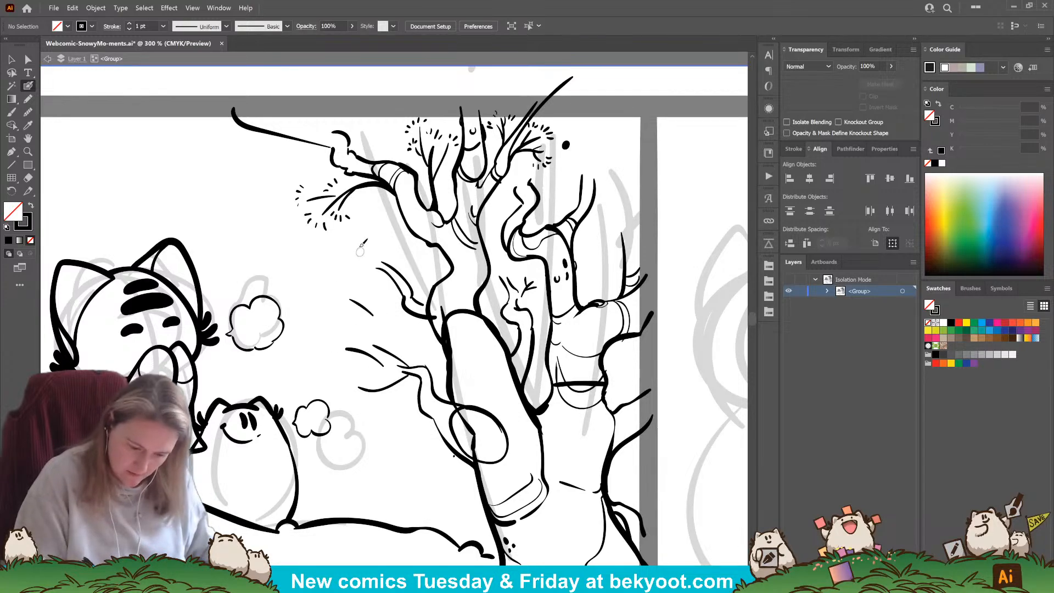
mouse_move(345, 257)
mouse_down()
mouse_move(307, 263)
mouse_move(337, 272)
mouse_up()
mouse_move(273, 143)
mouse_down()
mouse_move(198, 158)
mouse_move(189, 121)
mouse_up()
Step: Extend the tree's right-hand limbs upward beside the panel border with wavy double contours and forked twigs at their tips
drag(422, 516, 366, 529)
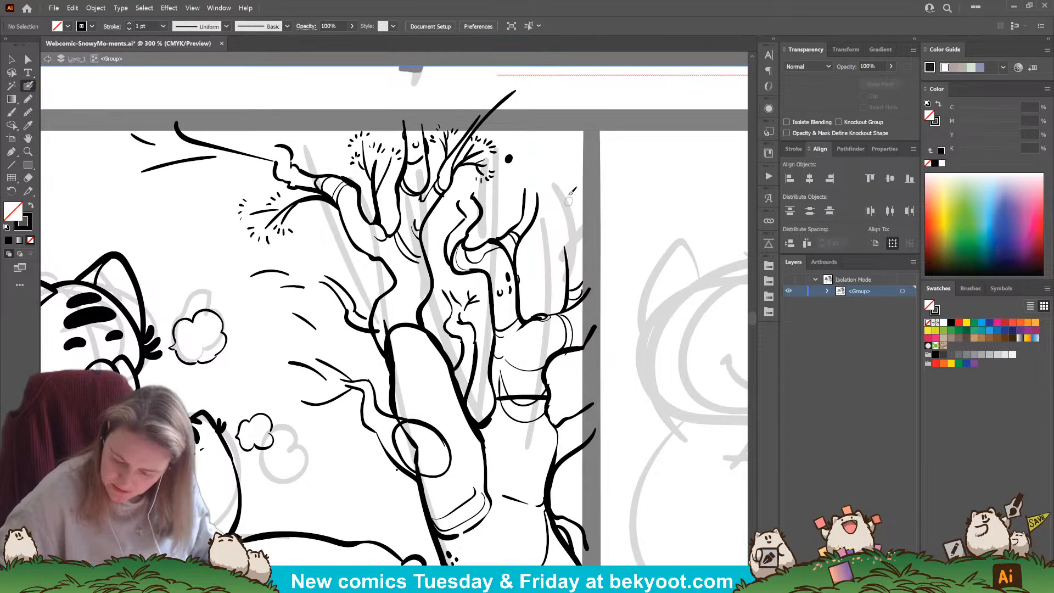
drag(578, 236, 585, 301)
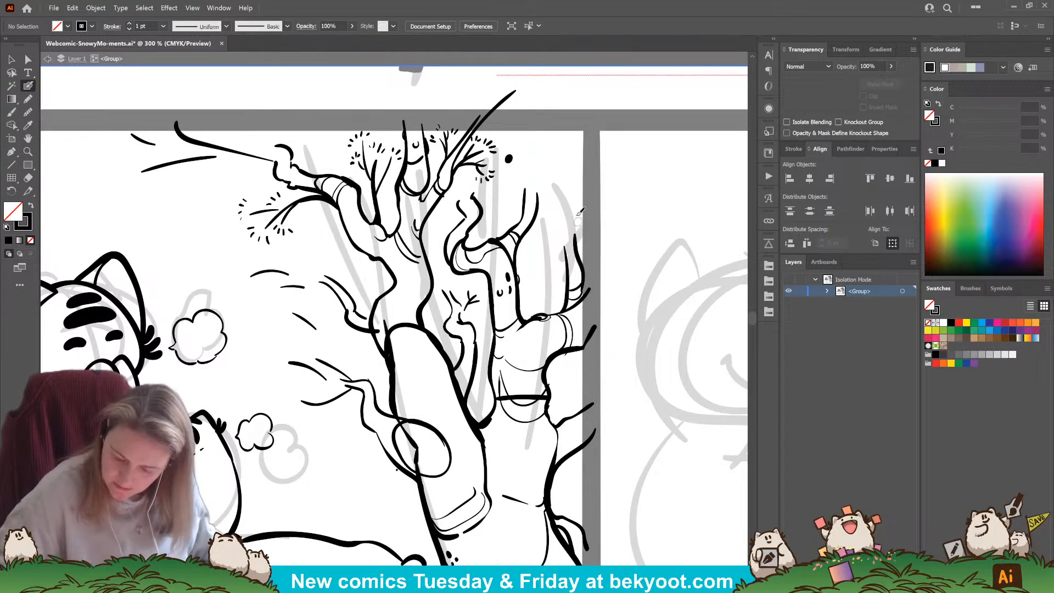
mouse_move(564, 250)
mouse_down()
mouse_move(585, 187)
mouse_move(566, 161)
mouse_move(575, 209)
mouse_up()
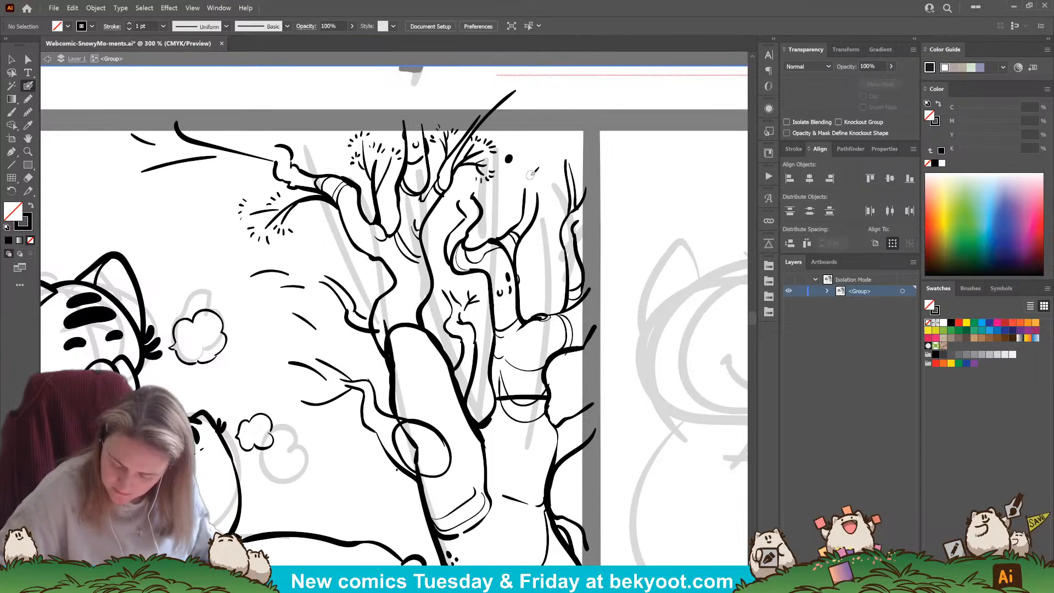
mouse_move(537, 179)
mouse_down()
mouse_move(556, 154)
mouse_move(526, 192)
mouse_move(539, 161)
mouse_move(532, 141)
mouse_move(542, 162)
mouse_move(560, 149)
mouse_up()
mouse_move(373, 478)
mouse_down()
mouse_move(387, 374)
mouse_move(400, 369)
mouse_move(412, 407)
mouse_move(402, 436)
mouse_up()
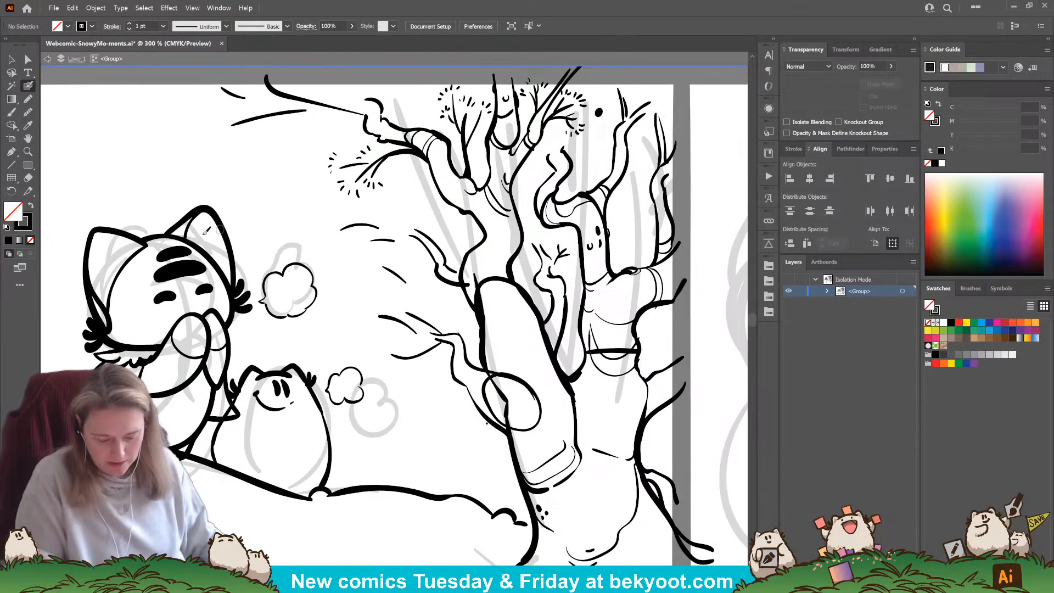
Step: Try an inner contour line down the inside edge of the large left limb
mouse_move(548, 365)
mouse_down()
mouse_move(459, 328)
mouse_move(421, 287)
mouse_up()
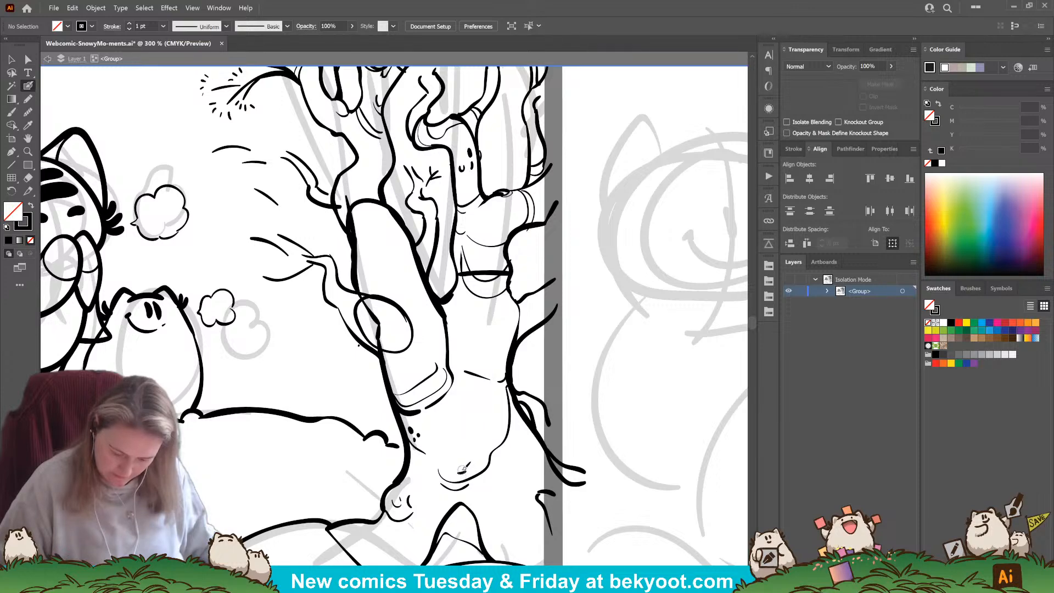
drag(464, 372, 490, 380)
key(ctrl+z)
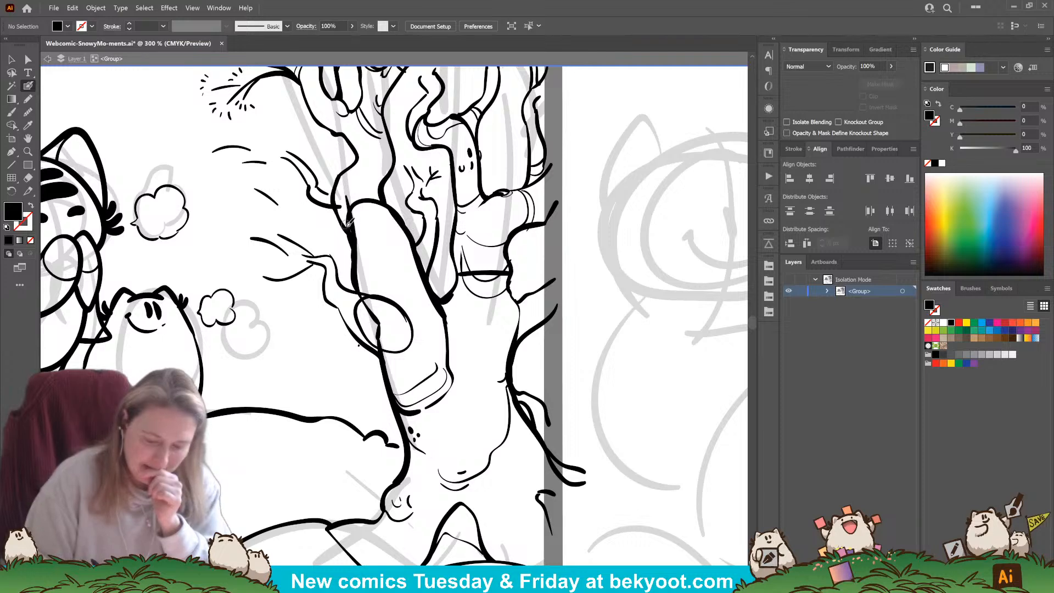
key(shift+x)
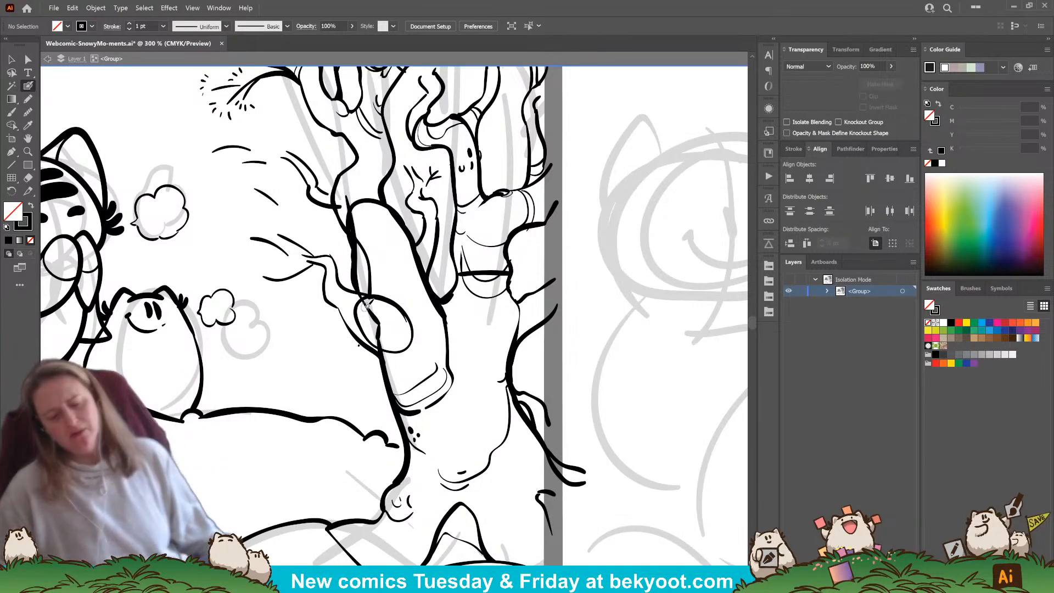
key(shift+x)
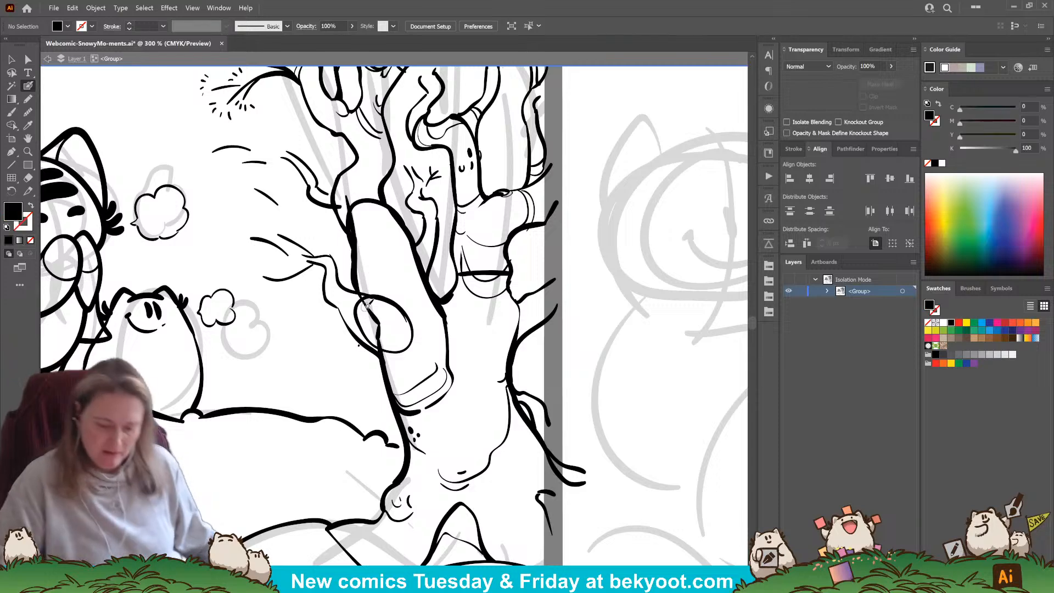
key(shift+x)
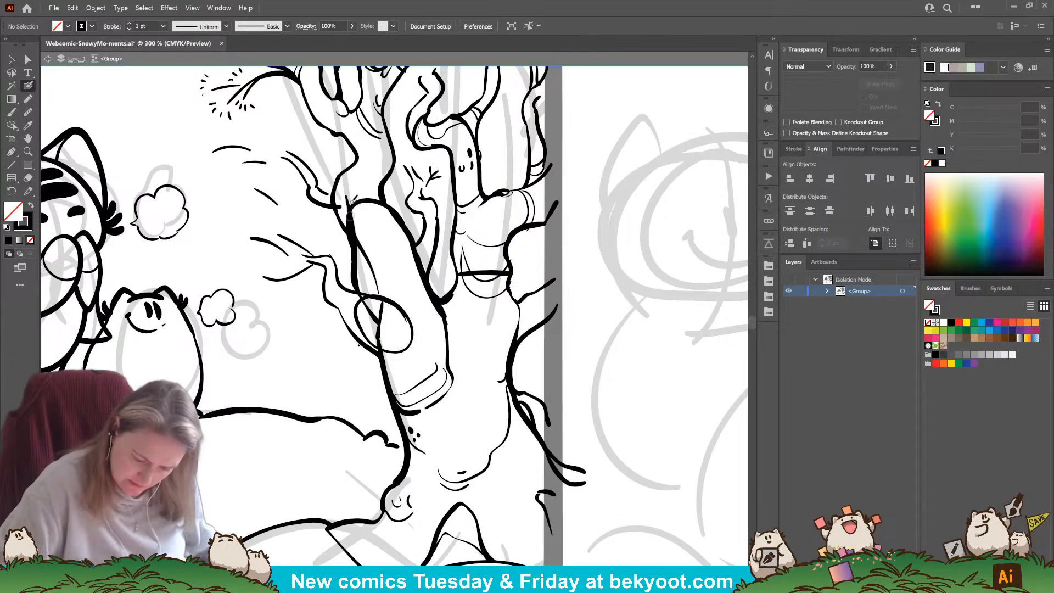
mouse_move(348, 219)
mouse_down()
mouse_move(376, 269)
mouse_move(387, 321)
mouse_up()
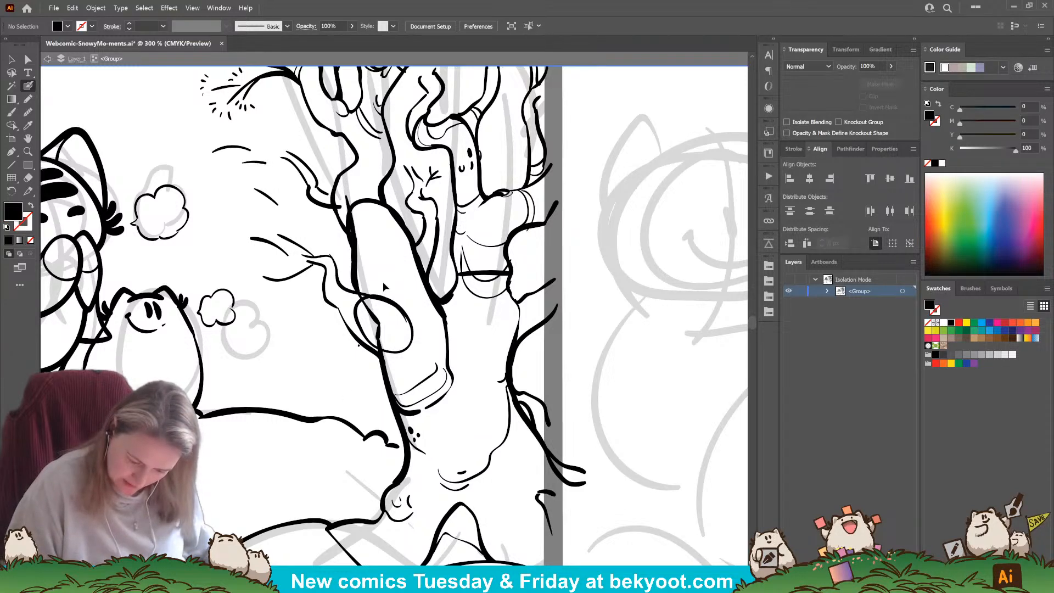
drag(463, 370, 490, 379)
key(ctrl+z)
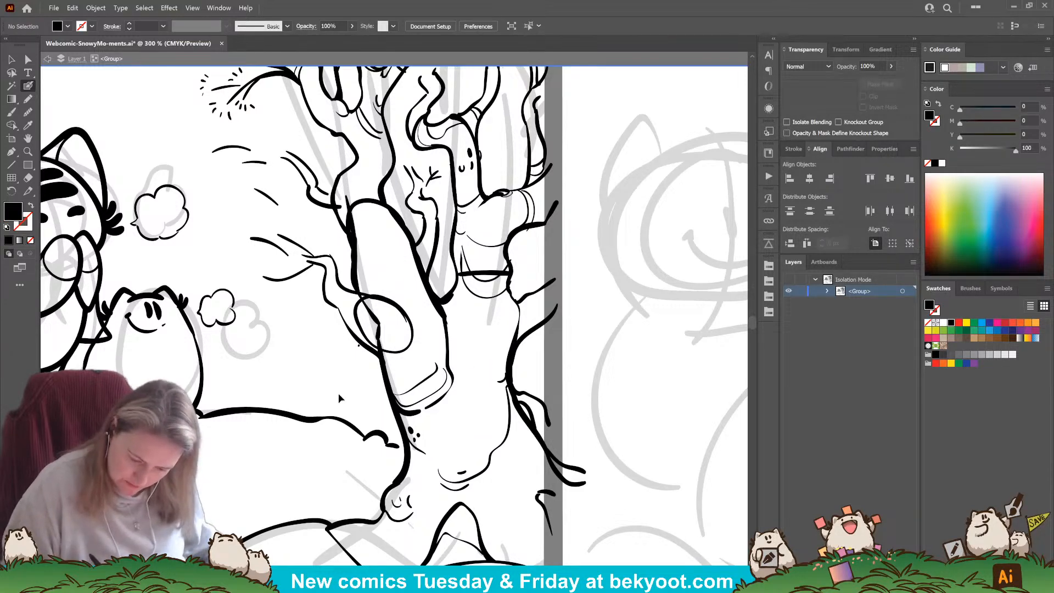
Step: Remove the thick horizontal line and the short pointed strokes from the limb right of the main fork
drag(362, 271, 356, 396)
mouse_move(422, 511)
mouse_down()
mouse_move(430, 451)
mouse_move(419, 386)
mouse_move(405, 380)
mouse_up()
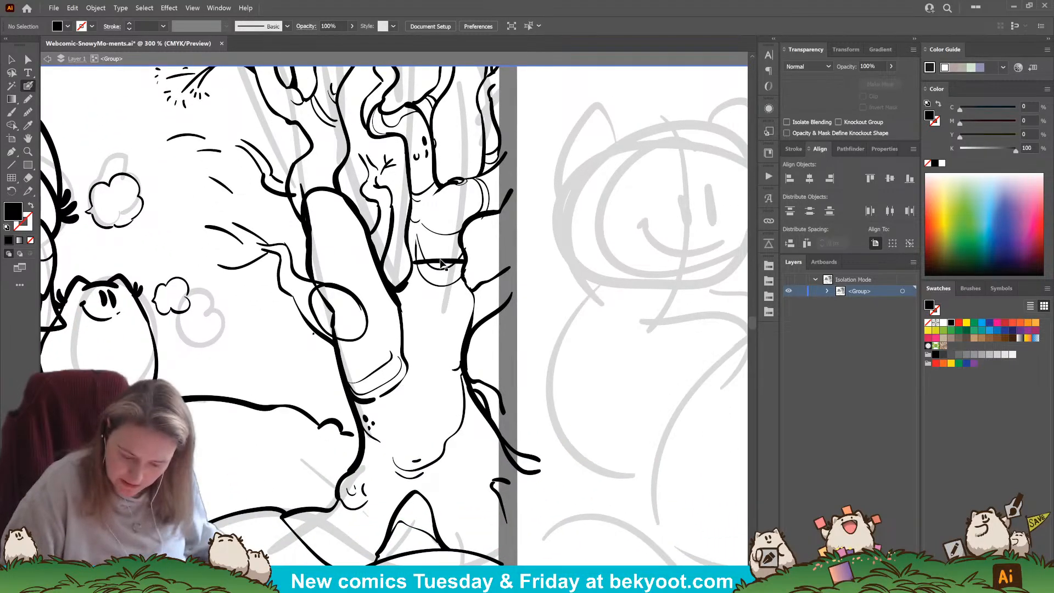
drag(440, 263, 443, 259)
key(ctrl+z)
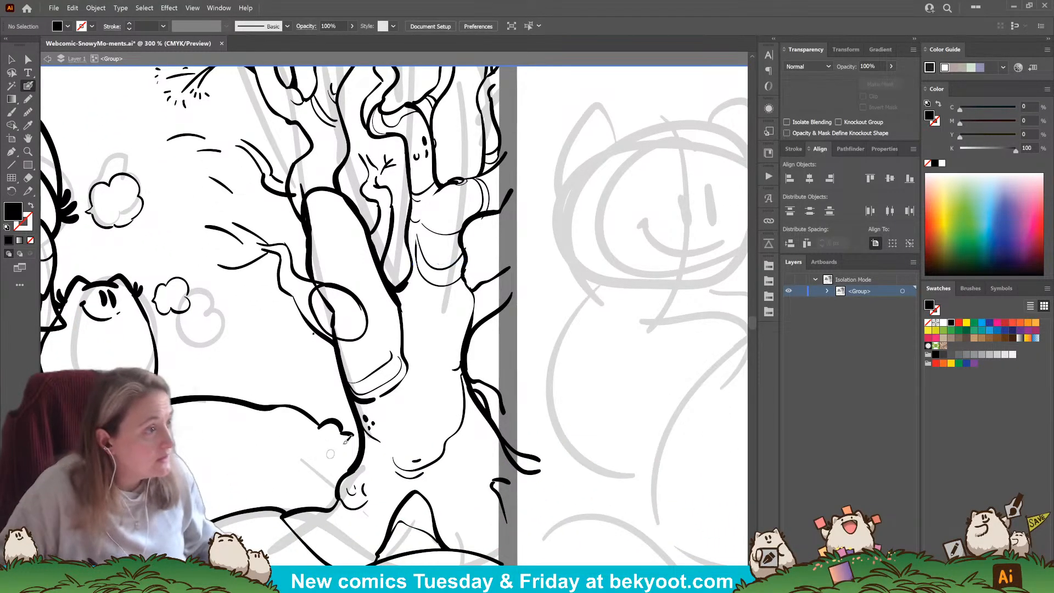
mouse_move(416, 236)
mouse_down()
mouse_move(463, 258)
mouse_move(434, 291)
mouse_move(462, 269)
mouse_move(416, 237)
mouse_up()
key(ctrl+z)
key(ctrl+z)
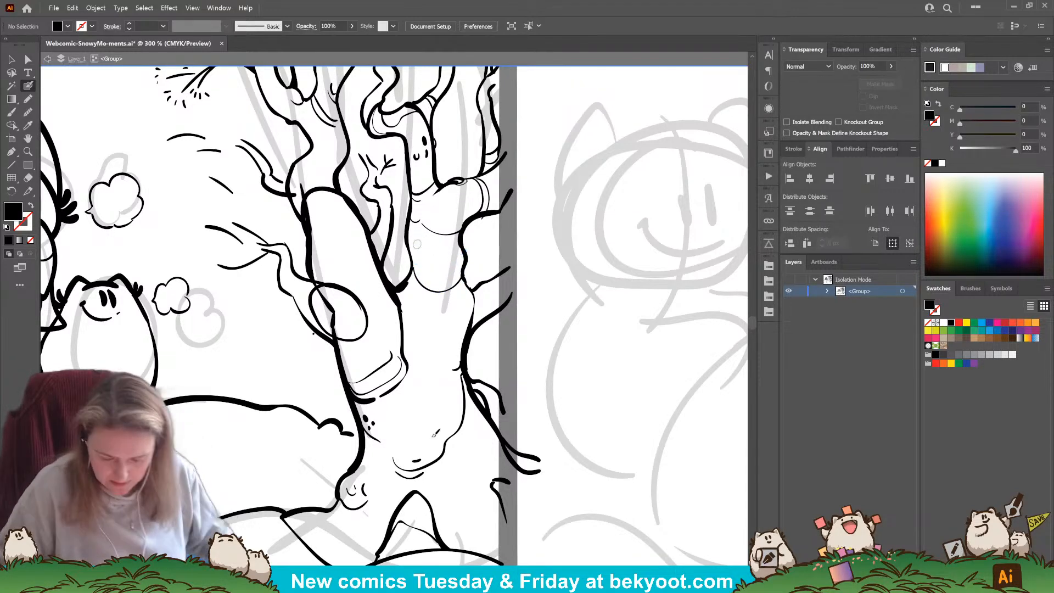
Step: Add a small knot, bark strokes and dots to the right limb, plus curved ring lines on its side branch
key(shift+x)
mouse_move(459, 256)
mouse_down()
mouse_move(466, 280)
mouse_move(492, 264)
mouse_move(466, 247)
mouse_move(493, 247)
mouse_move(458, 250)
mouse_move(481, 303)
mouse_move(495, 216)
mouse_move(462, 269)
mouse_up()
key(ctrl+z)
key(ctrl+z)
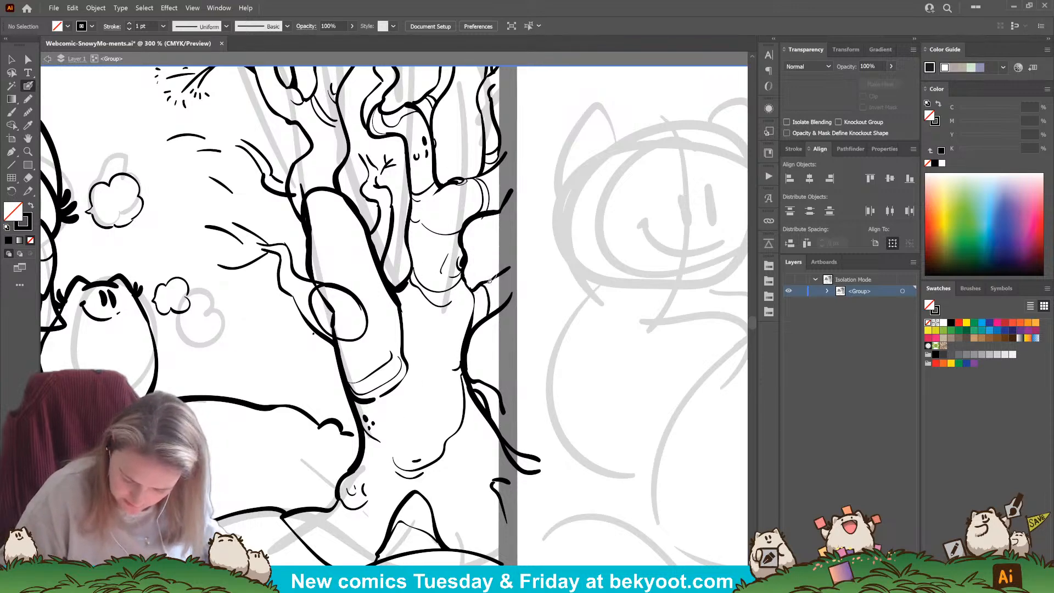
scroll(484, 433, up, 1)
drag(418, 279, 428, 281)
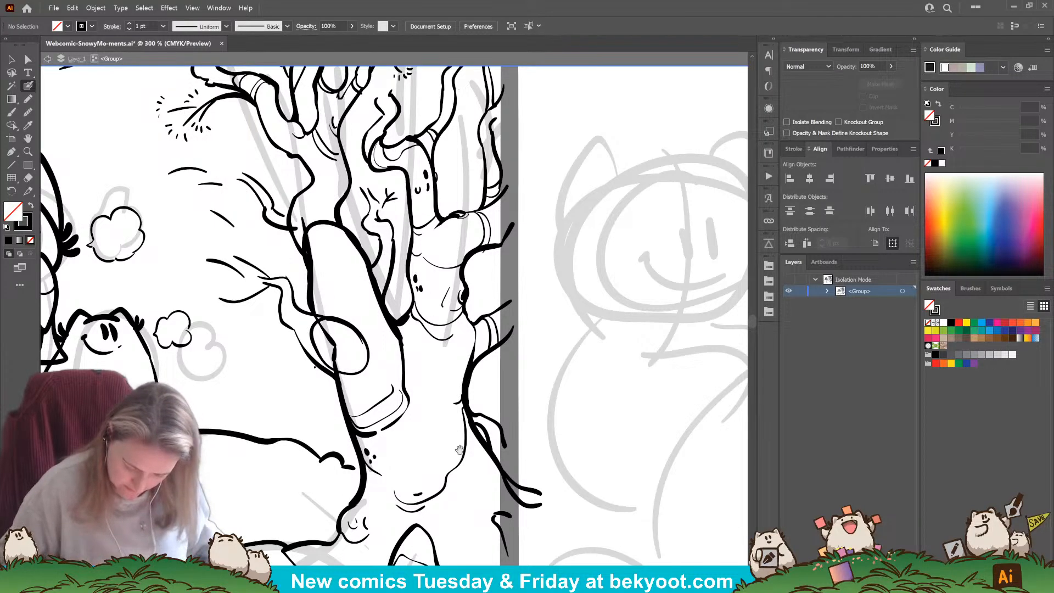
Step: Add more curved bark rings and small dashes to the upper limbs and the small forked branch between them
drag(461, 419, 416, 397)
drag(418, 493, 430, 483)
drag(392, 348, 424, 421)
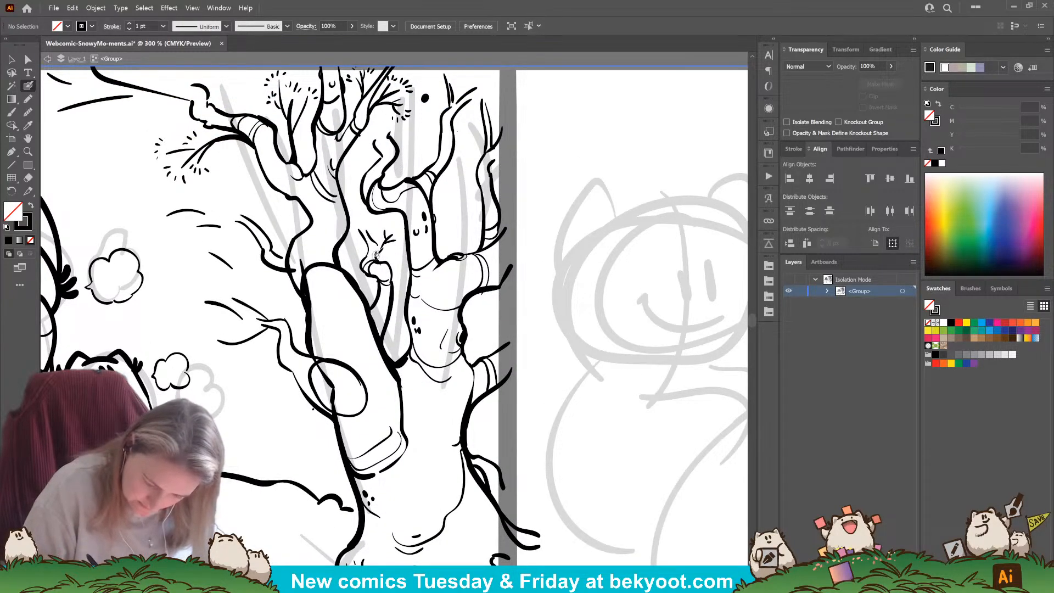
drag(461, 267, 425, 318)
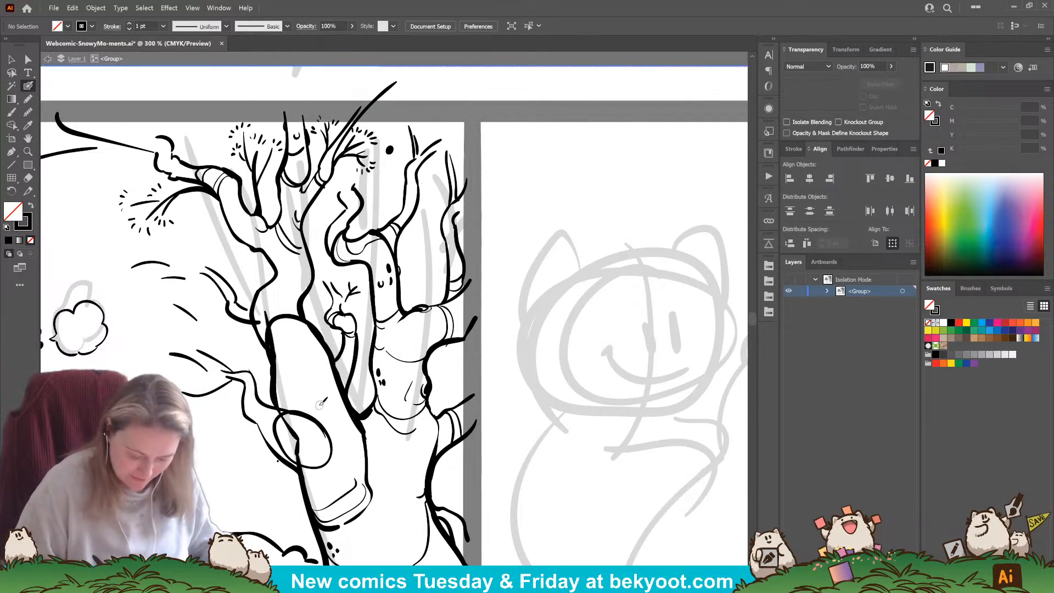
Step: Reshape the oval loop where the lower side branch meets the large left limb
ctrl+click(323, 425)
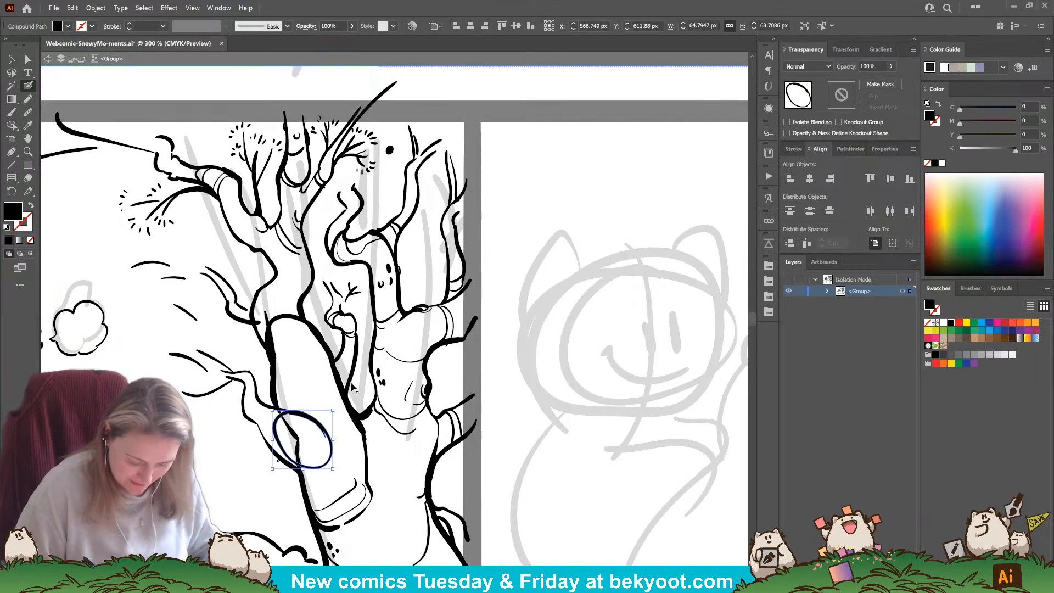
ctrl+shift+click(262, 405)
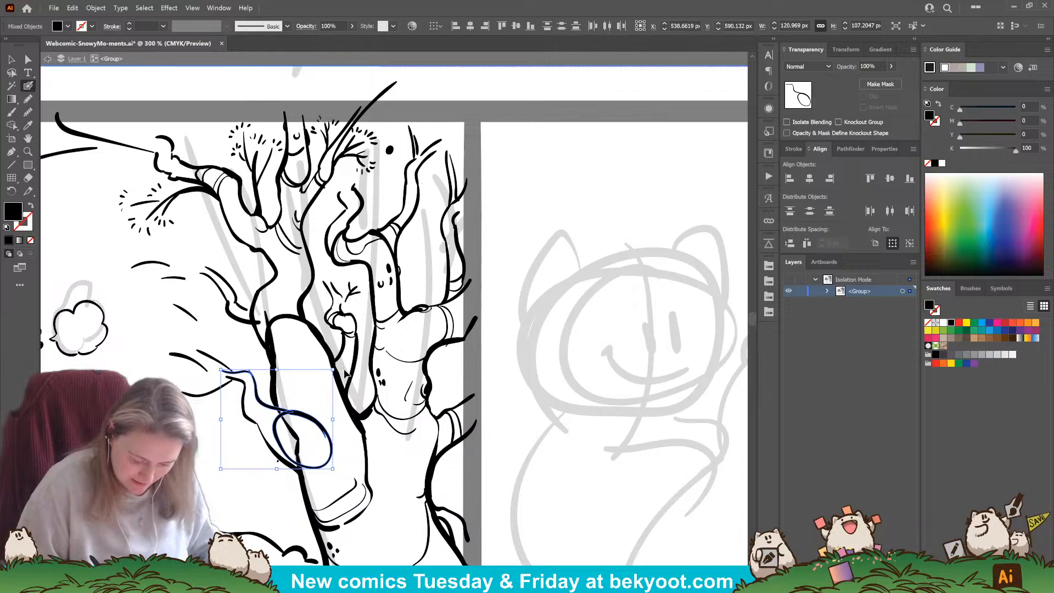
ctrl+click(255, 367)
ctrl+click(256, 373)
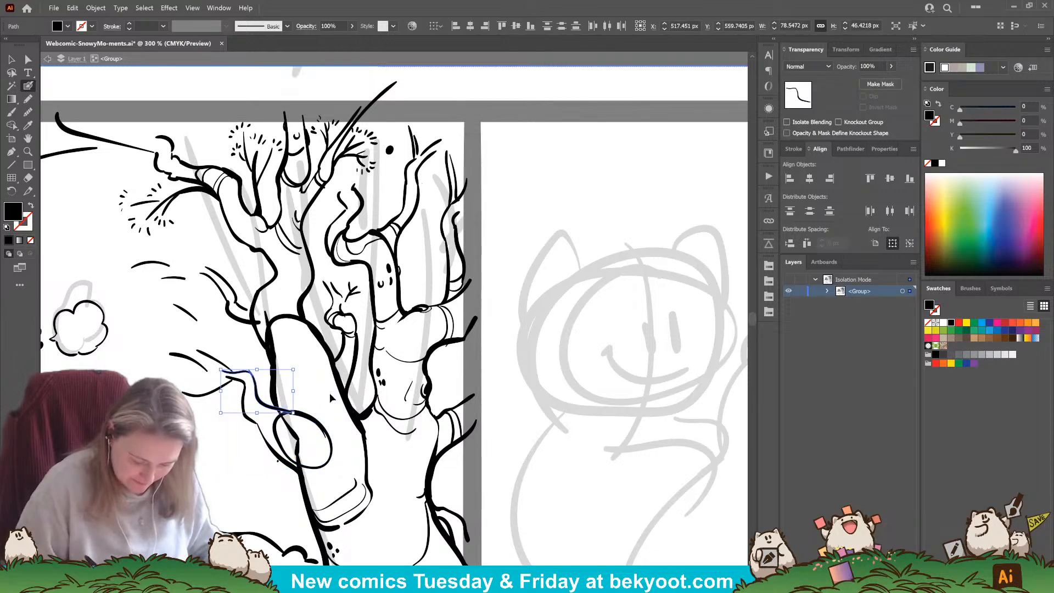
ctrl+shift+click(317, 421)
drag(337, 366, 344, 375)
ctrl+click(239, 497)
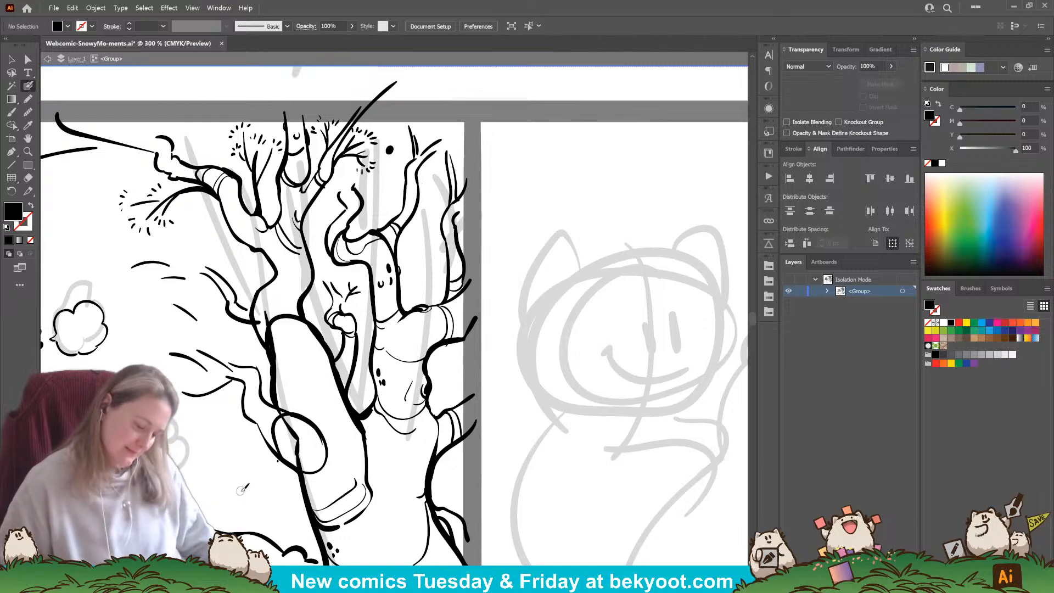
scroll(388, 404, down, 3)
mouse_move(388, 405)
mouse_down()
mouse_move(399, 359)
mouse_move(404, 400)
mouse_up()
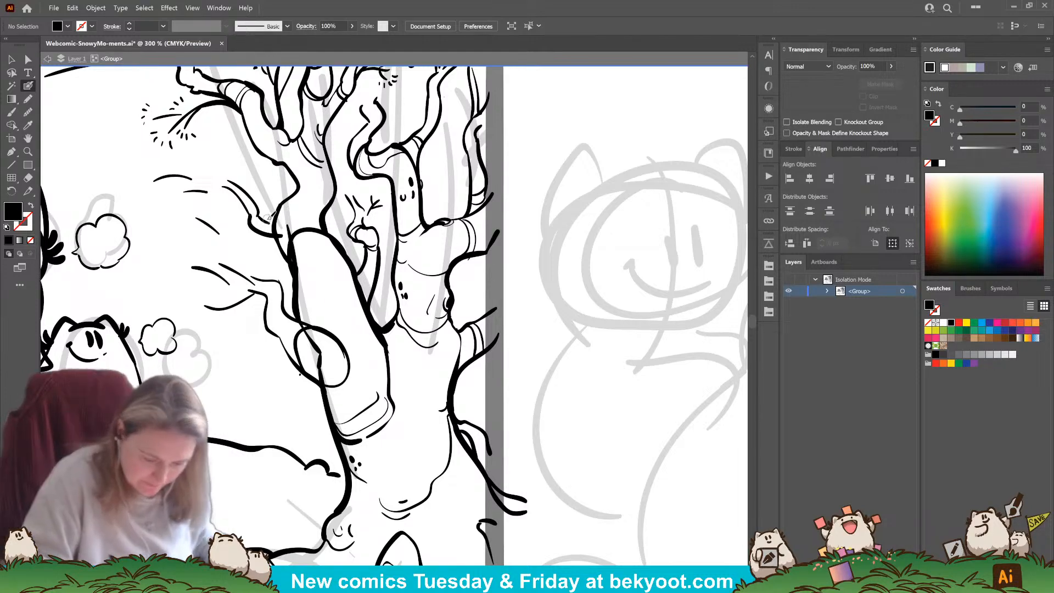
Step: Try a short thick line across the large left limb
key(shift+x)
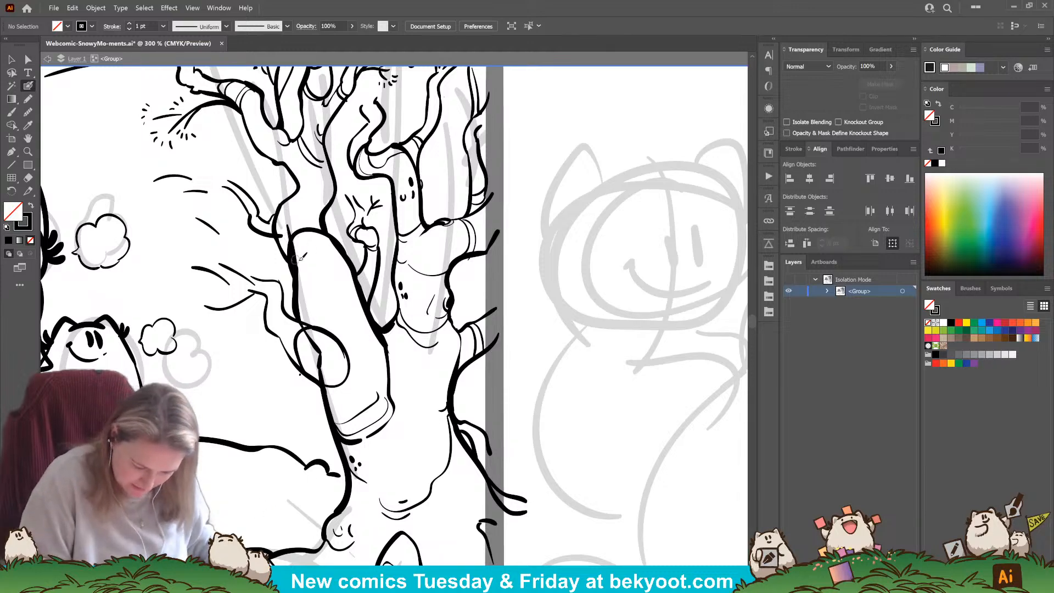
drag(302, 301, 351, 290)
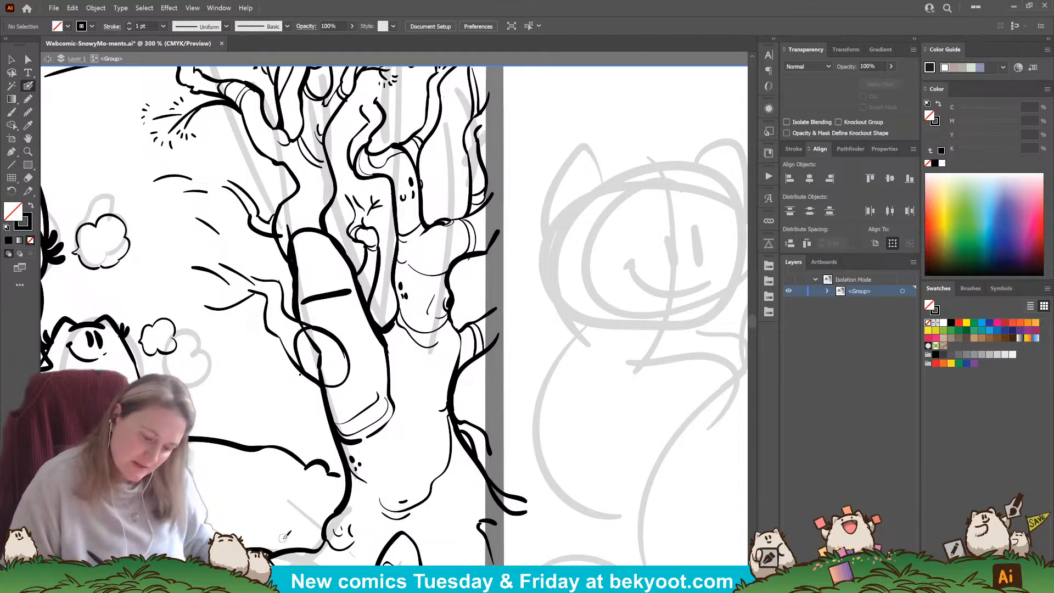
key(ctrl+z)
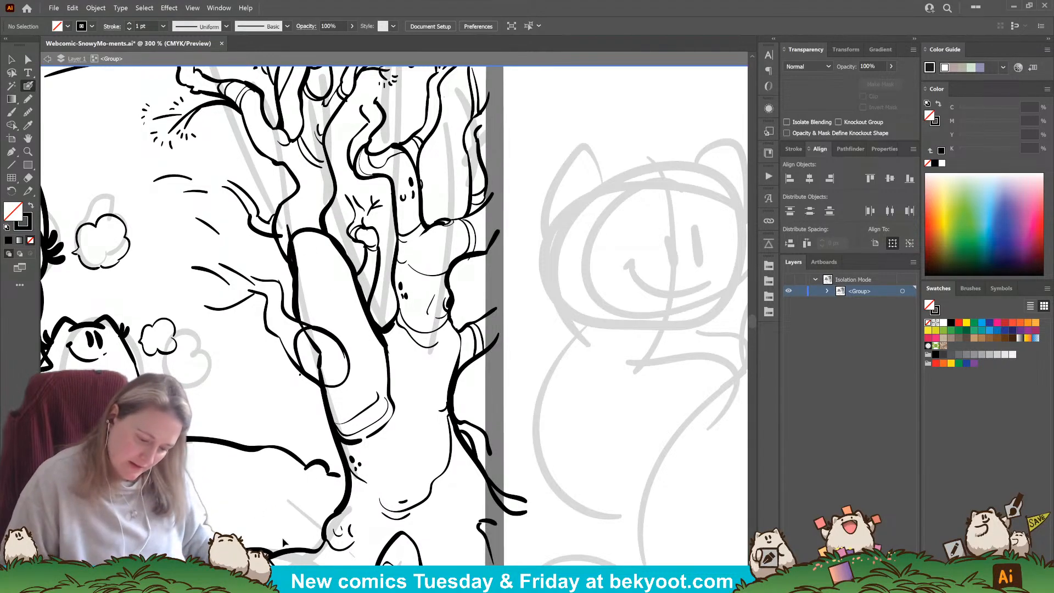
Step: Delete the stray dot and oval loop at the lower left branch's base and ink a curved join into the limb
key(shift+x)
click(300, 376)
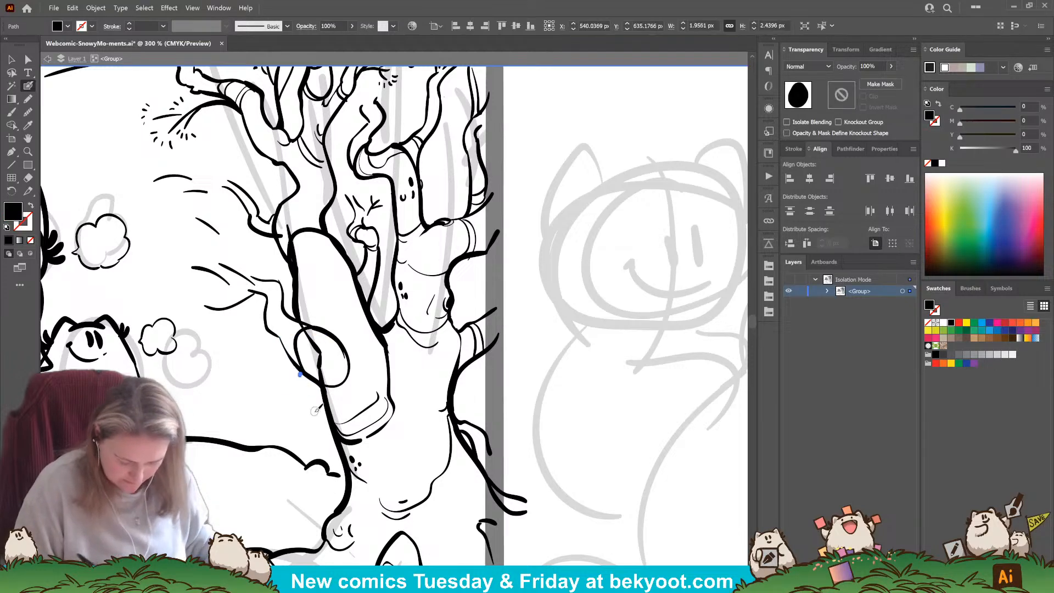
key(ctrl+z)
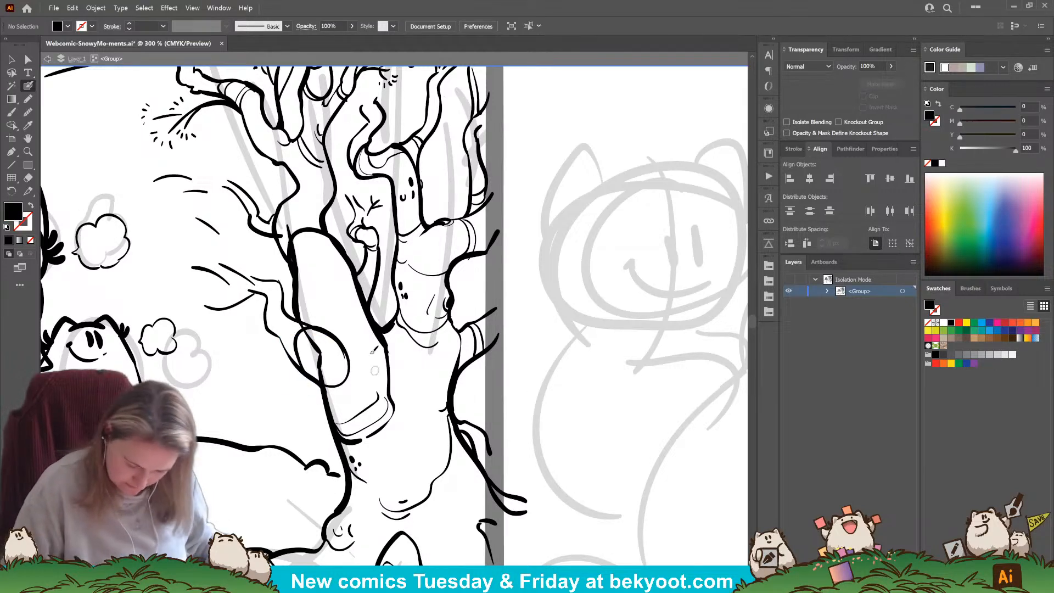
drag(325, 355, 329, 381)
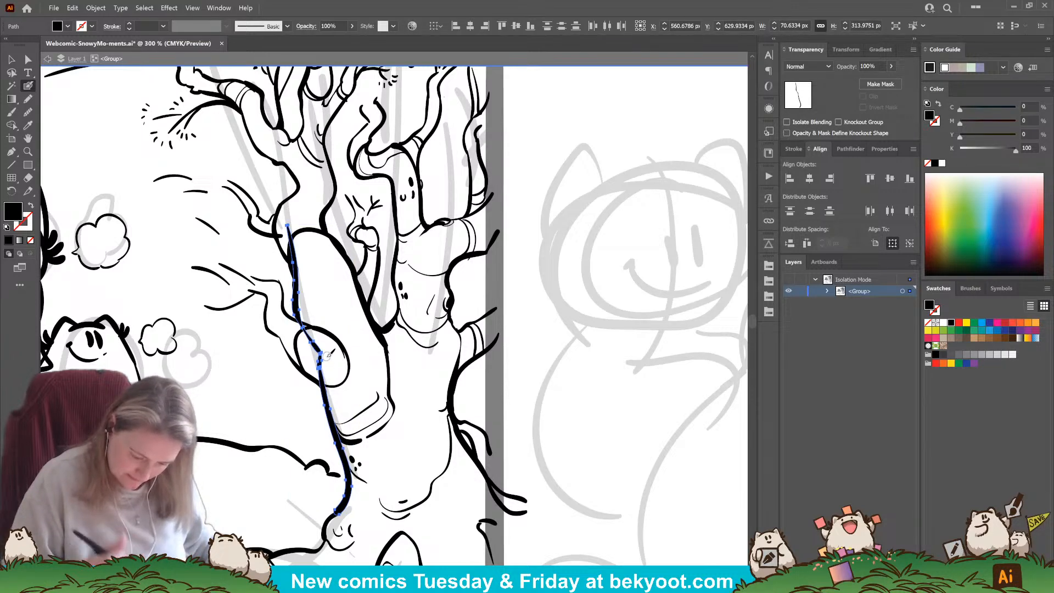
ctrl+click(312, 319)
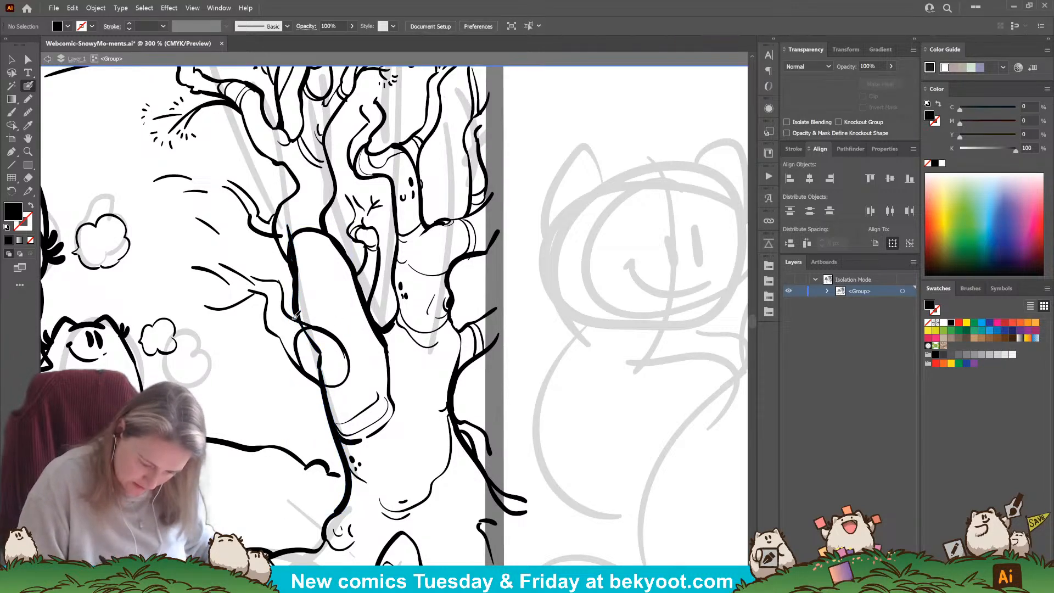
ctrl+click(340, 335)
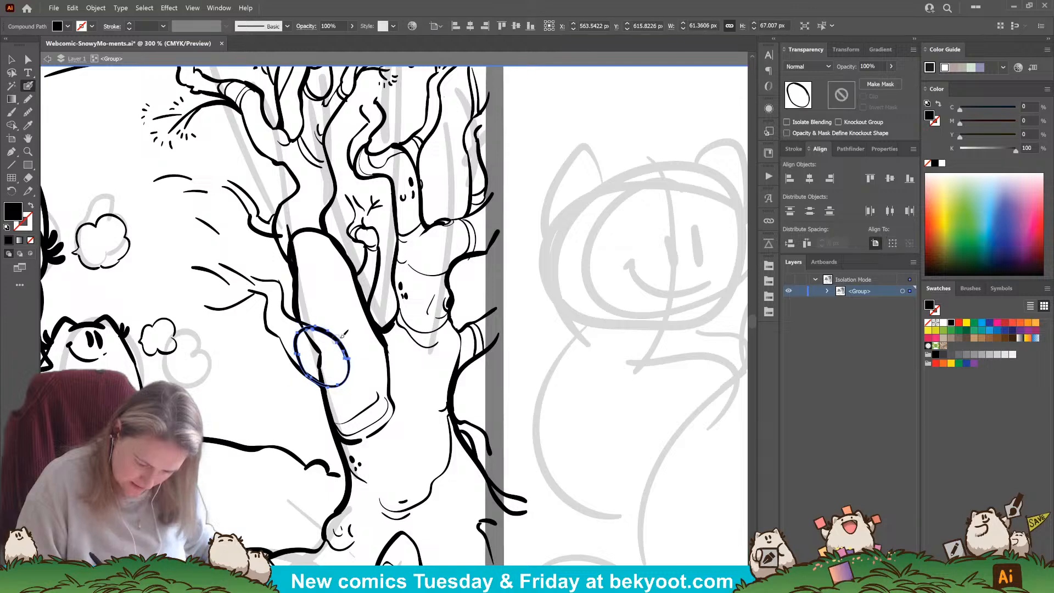
key(Delete)
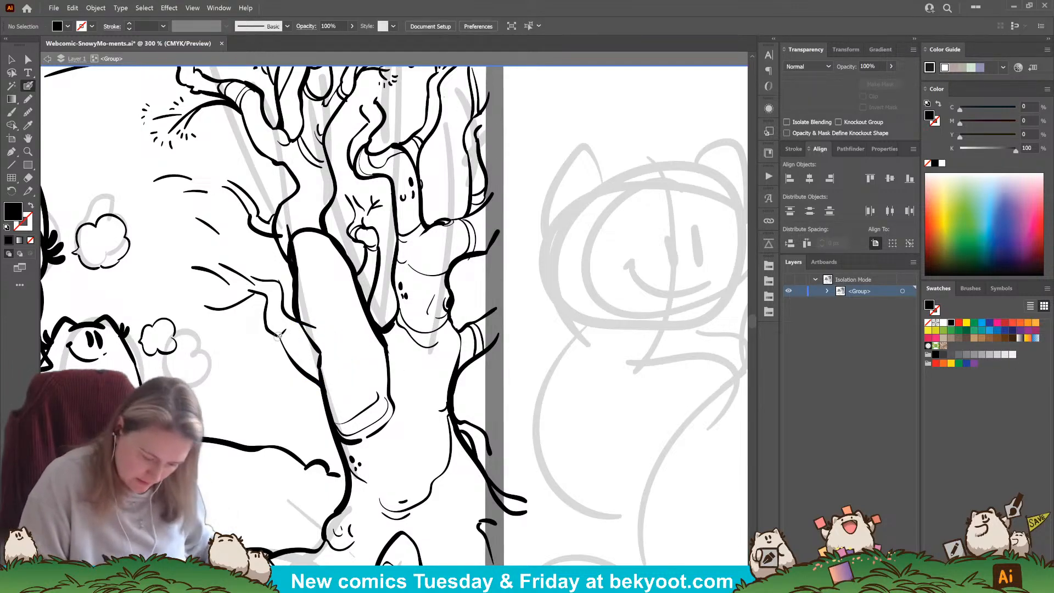
key(shift+x)
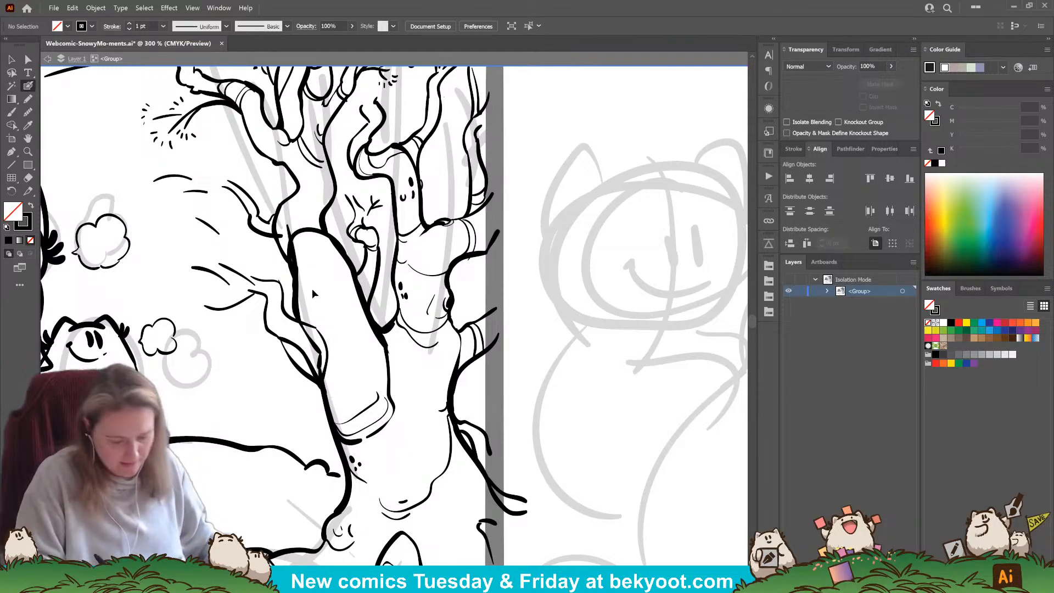
Step: Group the large left limb's upper outline strokes and set the group's opacity to 30%
ctrl+click(294, 293)
key(ctrl+g)
drag(881, 65, 795, 104)
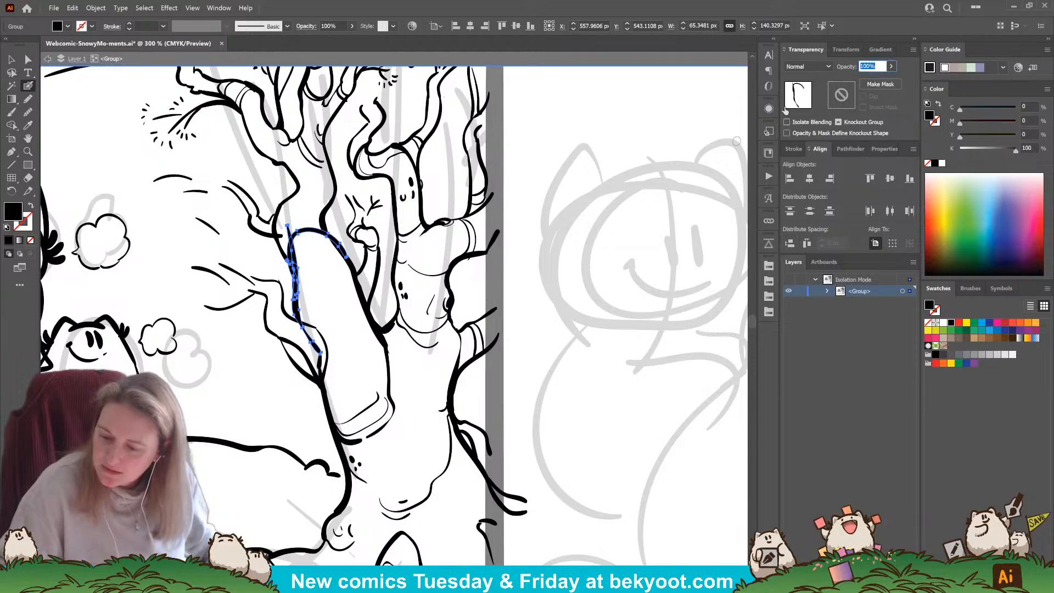
text(30)
key(Return)
ctrl+click(307, 465)
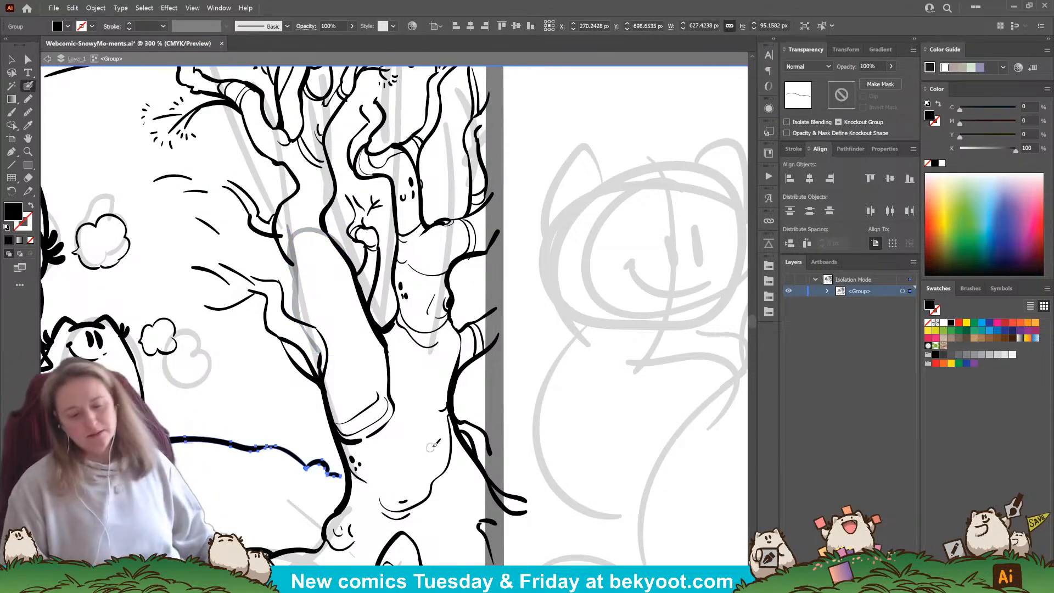
Step: Ink a new outer contour from the large left limb down to the lower side branch and delete the faded outline group
mouse_move(293, 263)
mouse_down()
mouse_move(312, 296)
mouse_move(309, 330)
mouse_up()
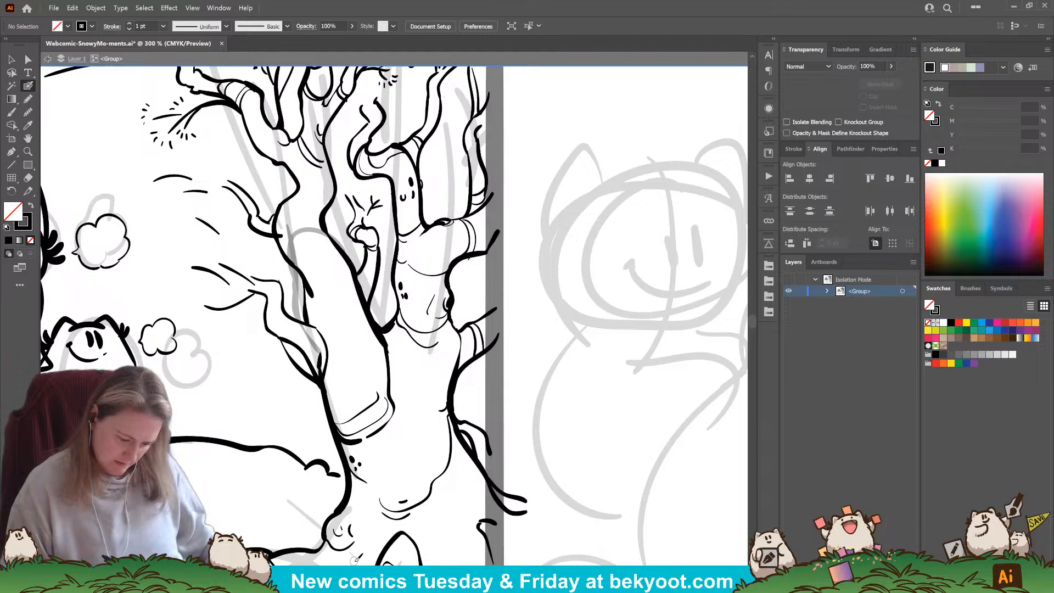
ctrl+click(299, 369)
key(Delete)
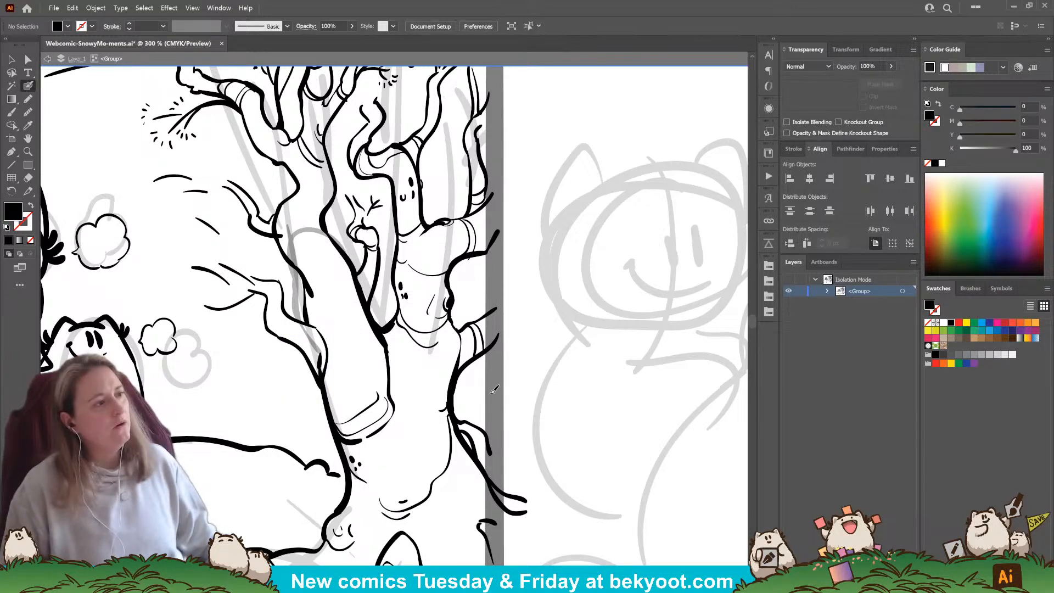
ctrl+click(320, 355)
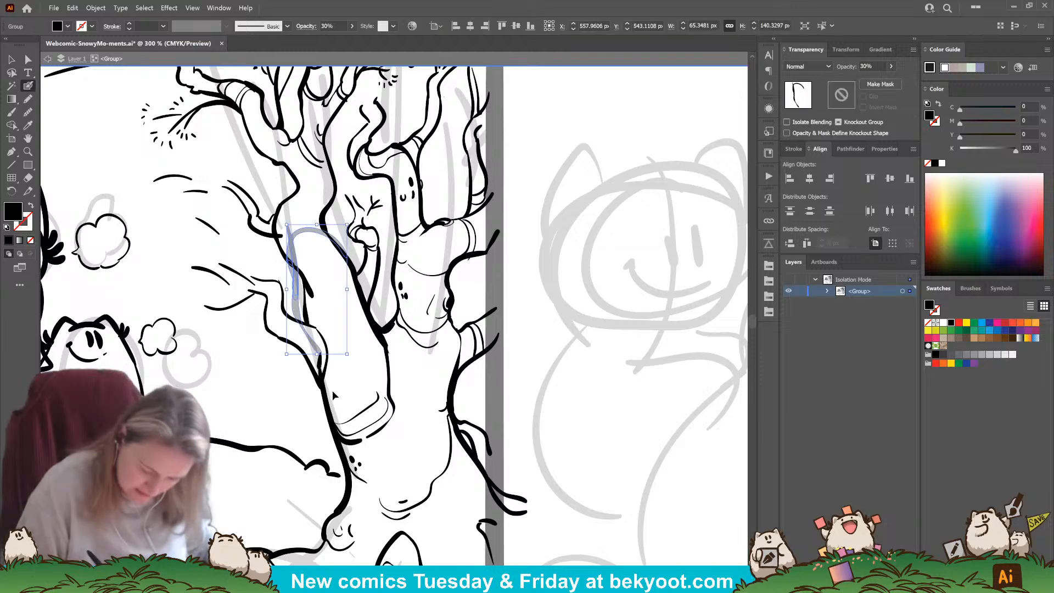
key(Delete)
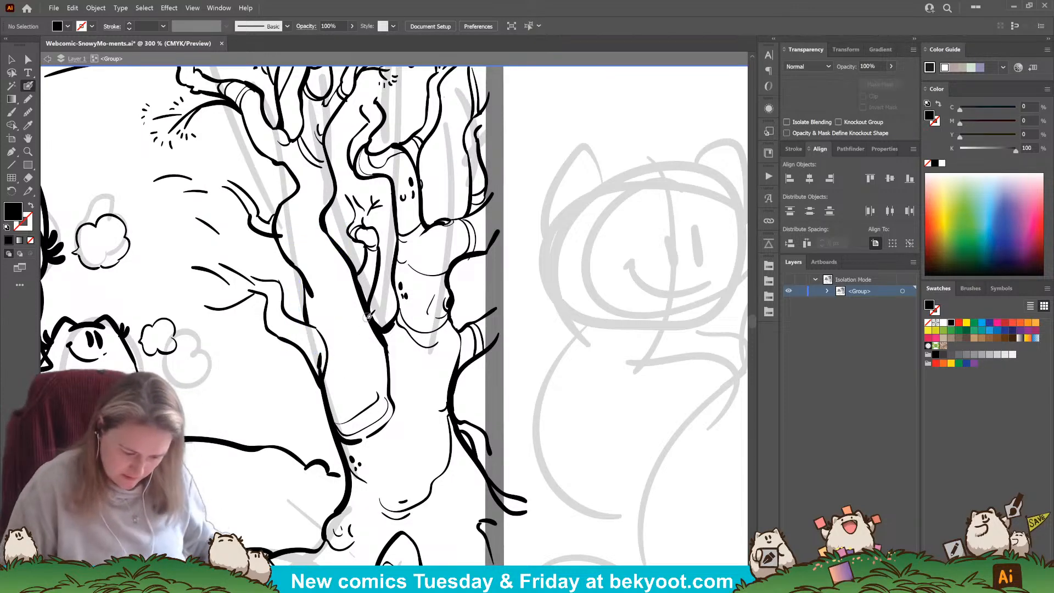
Step: Ink a curved lower edge for the upper left side branch and blend its join into the large limb's outline
drag(249, 215, 283, 235)
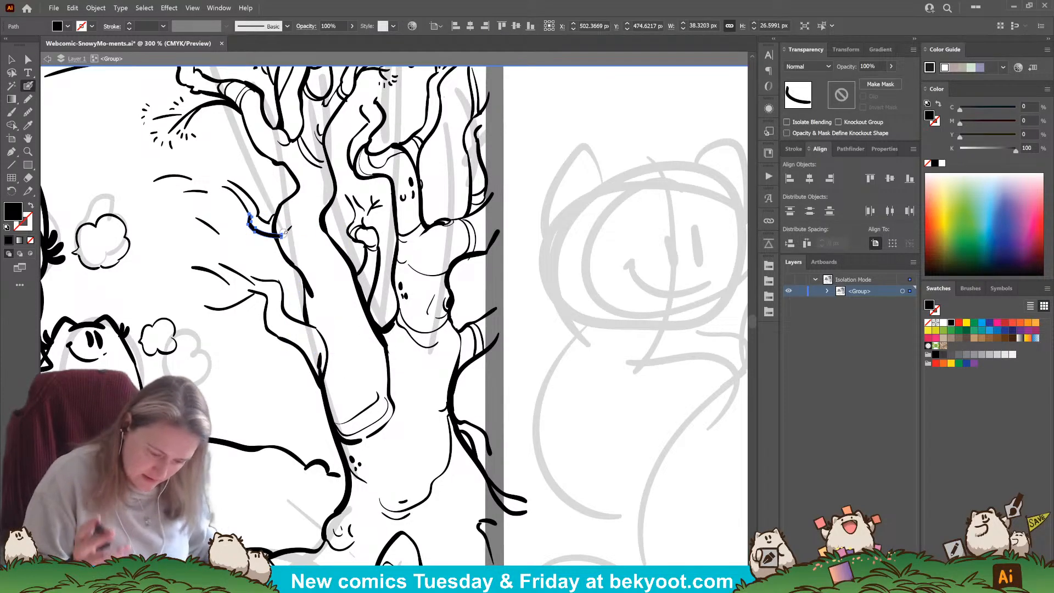
drag(277, 222, 288, 254)
ctrl+click(291, 418)
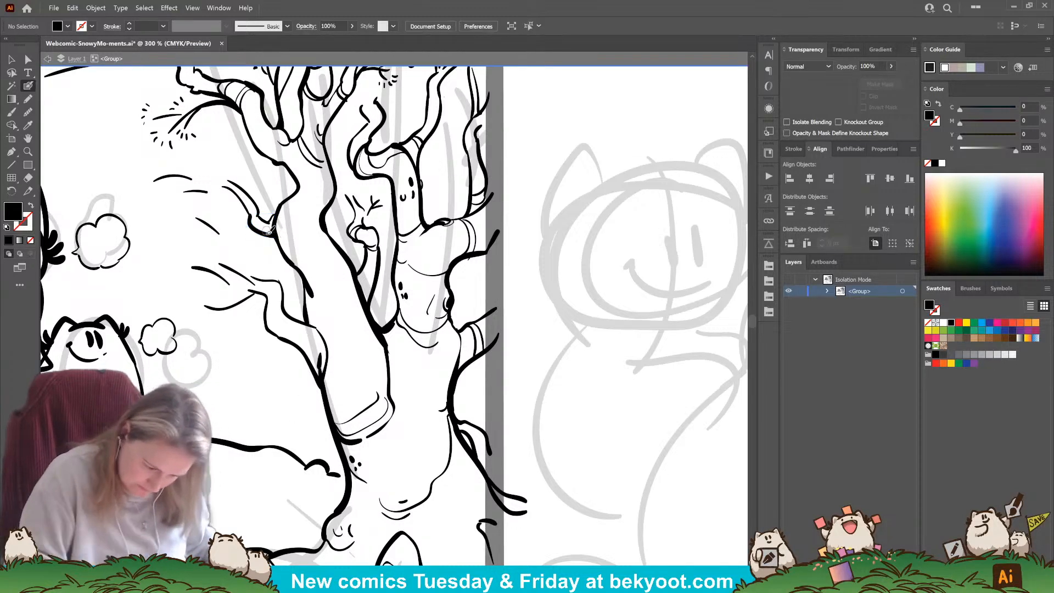
Step: Try a short thick ink mark where the lower left side branch meets the large limb
key(shift+x)
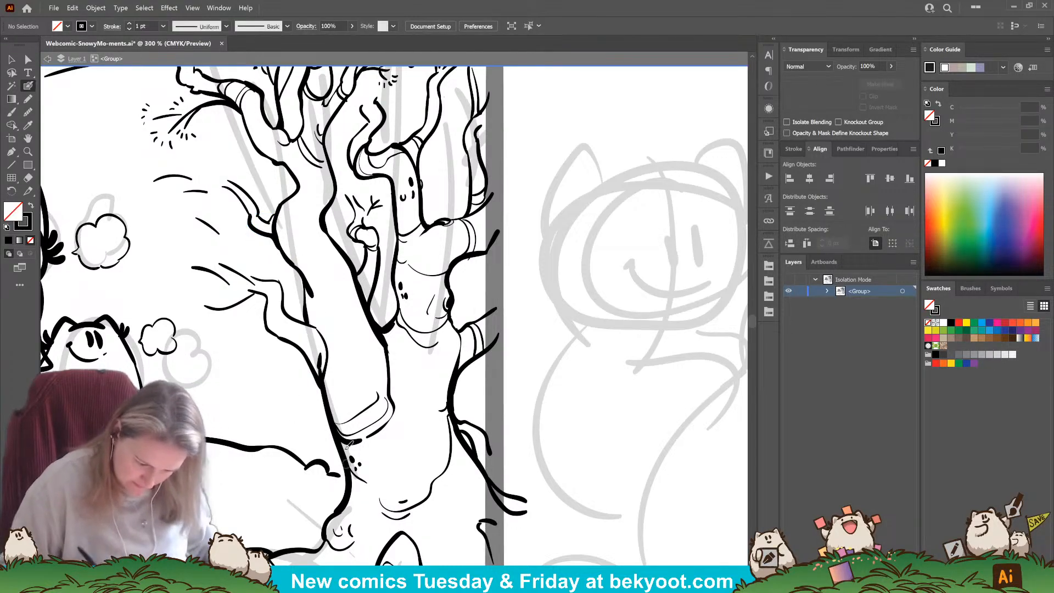
drag(318, 353, 320, 370)
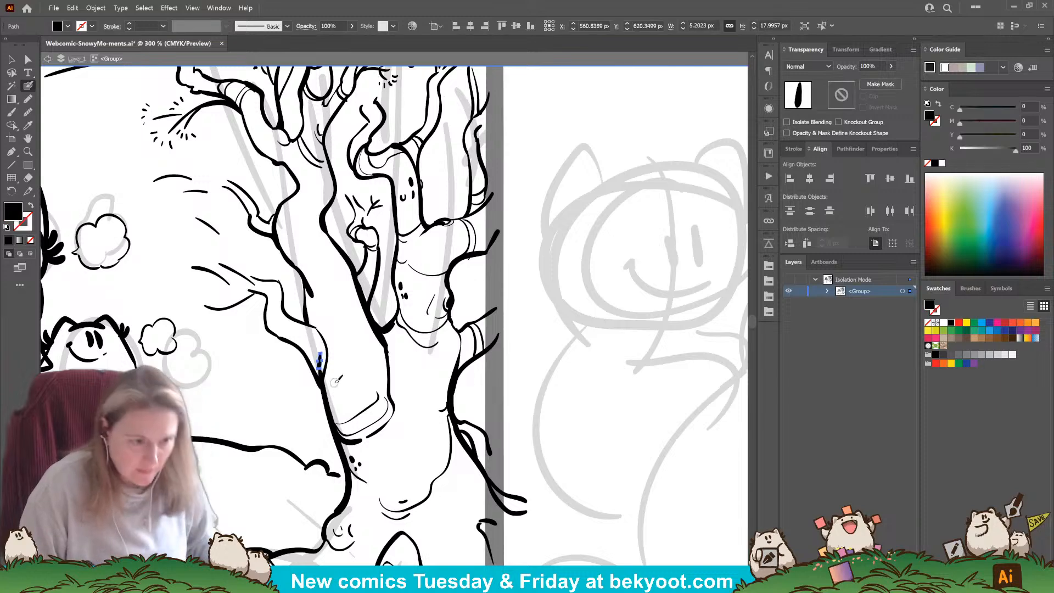
key(ctrl+z)
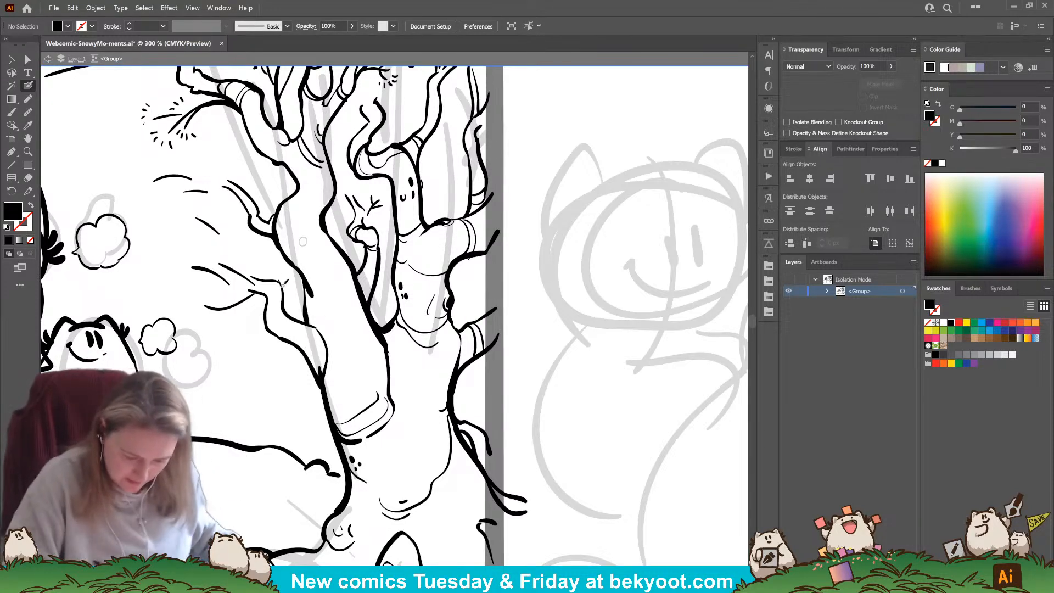
Step: Clean up the junction of the lower left side branch and the large limb by deleting its stray overlapping strokes
scroll(356, 427, down, 1)
ctrl+click(323, 345)
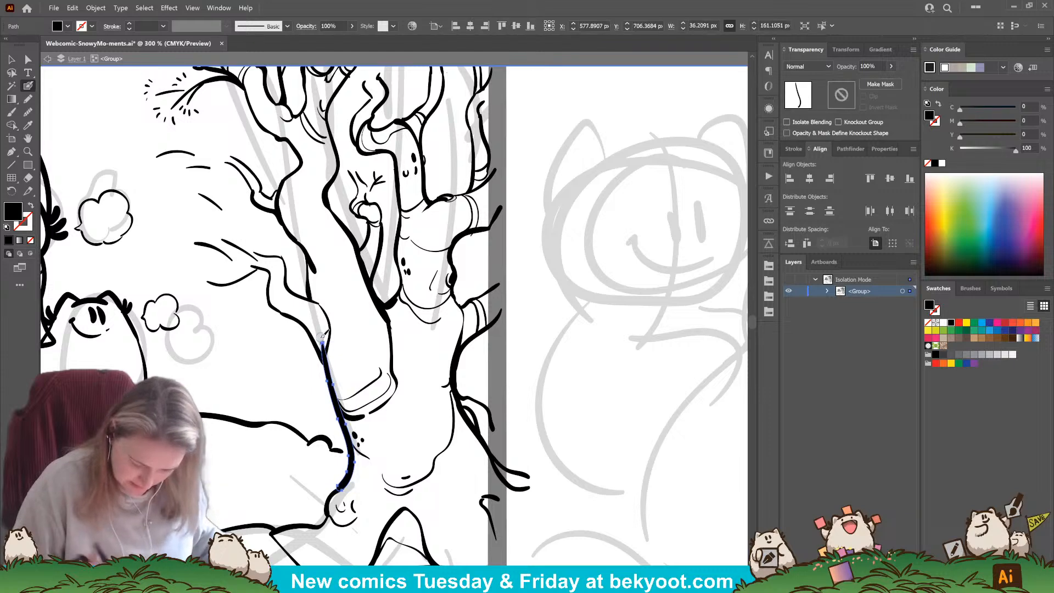
mouse_move(323, 338)
mouse_down()
mouse_move(322, 354)
mouse_move(351, 369)
mouse_up()
ctrl+click(343, 360)
ctrl+click(330, 363)
key(Delete)
ctrl+click(337, 354)
key(Delete)
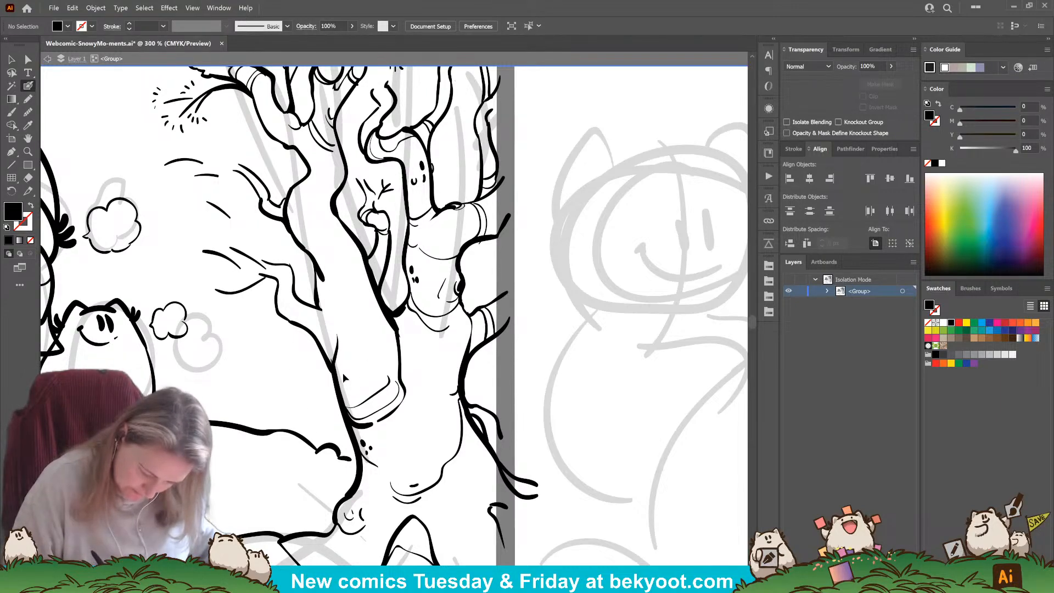
Step: Ink a heavy curve down the large limb's left edge into the bark ring at its base and rework its upper end
drag(332, 360, 372, 424)
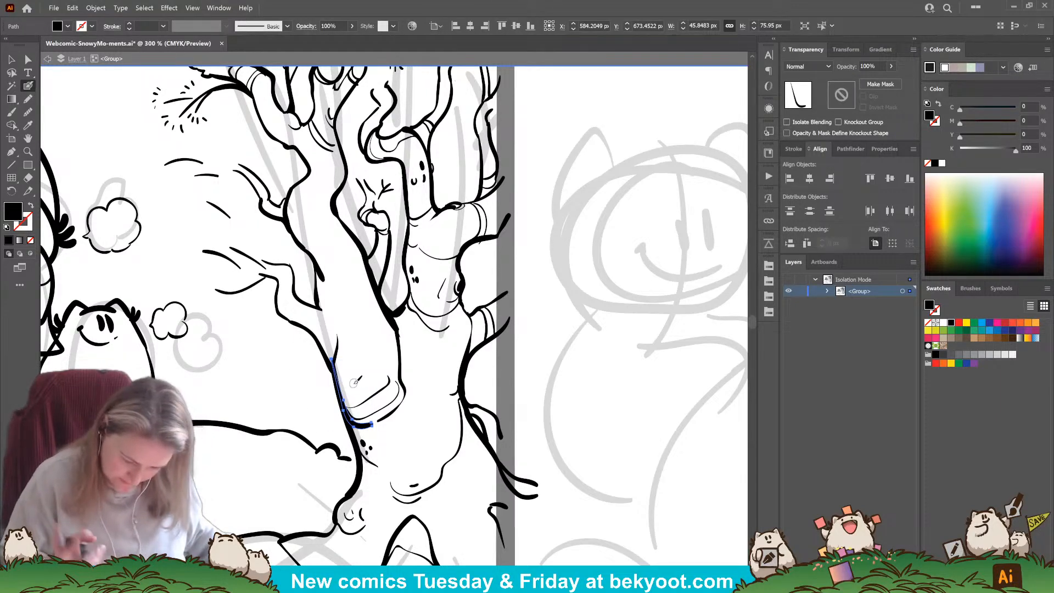
drag(325, 350, 334, 361)
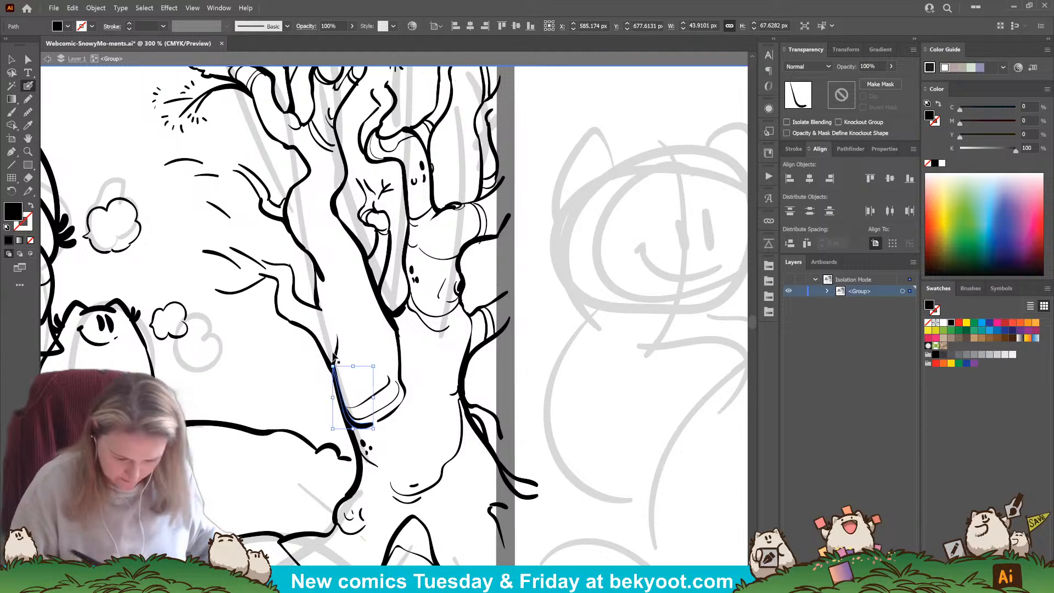
ctrl+click(284, 406)
Step: Ink curved bark rings and small knots on the lower left side branch
scroll(283, 406, up, 5)
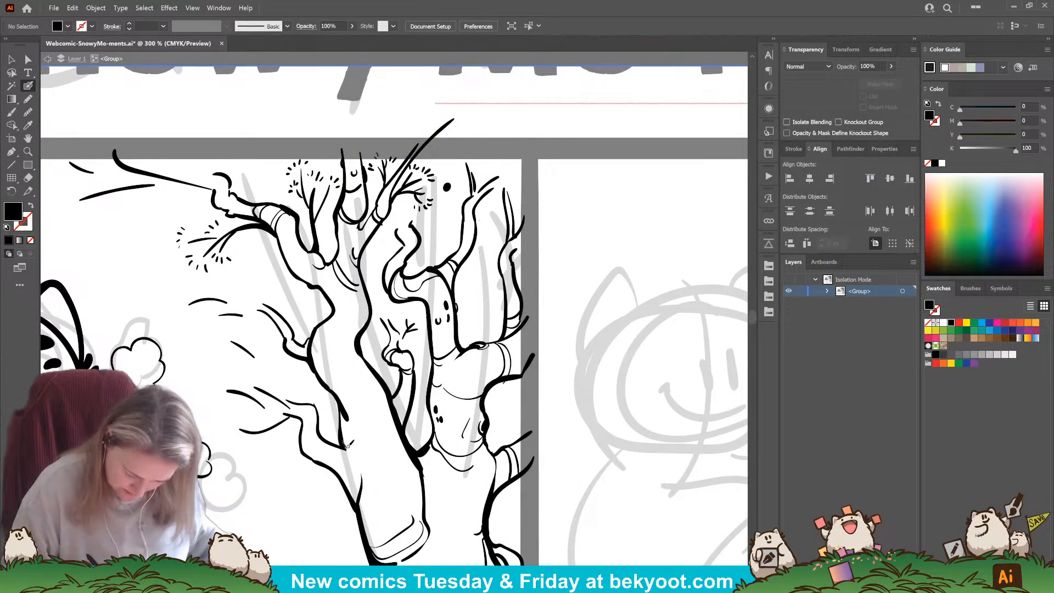
key(shift+x)
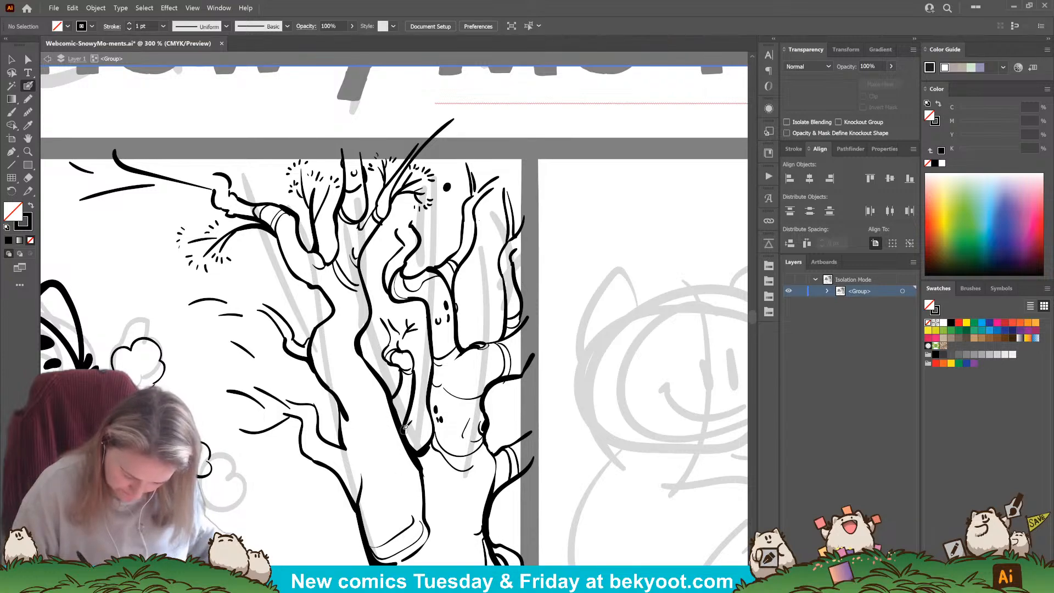
drag(418, 384, 356, 261)
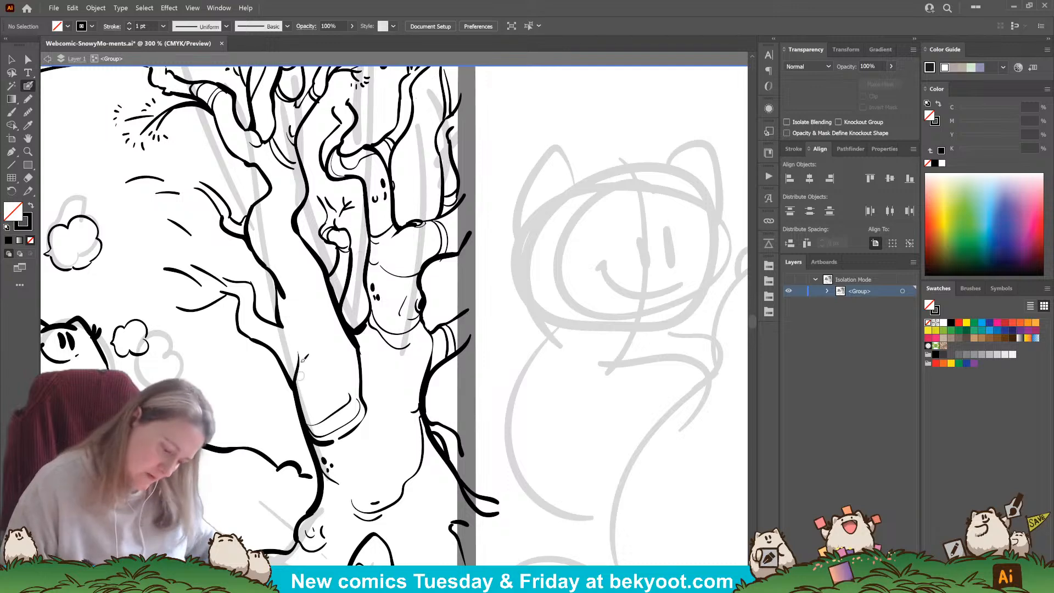
mouse_move(261, 334)
mouse_down()
mouse_move(249, 282)
mouse_move(254, 301)
mouse_up()
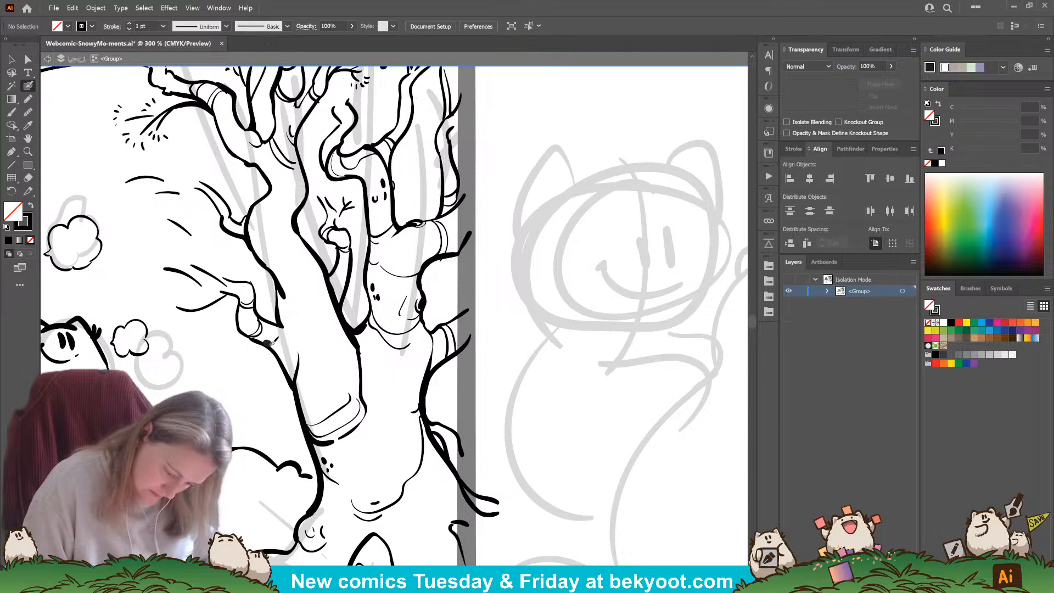
Step: Ink small dots, curved knots and a thin bark crease on the upper part of the large left limb
scroll(275, 333, up, 2)
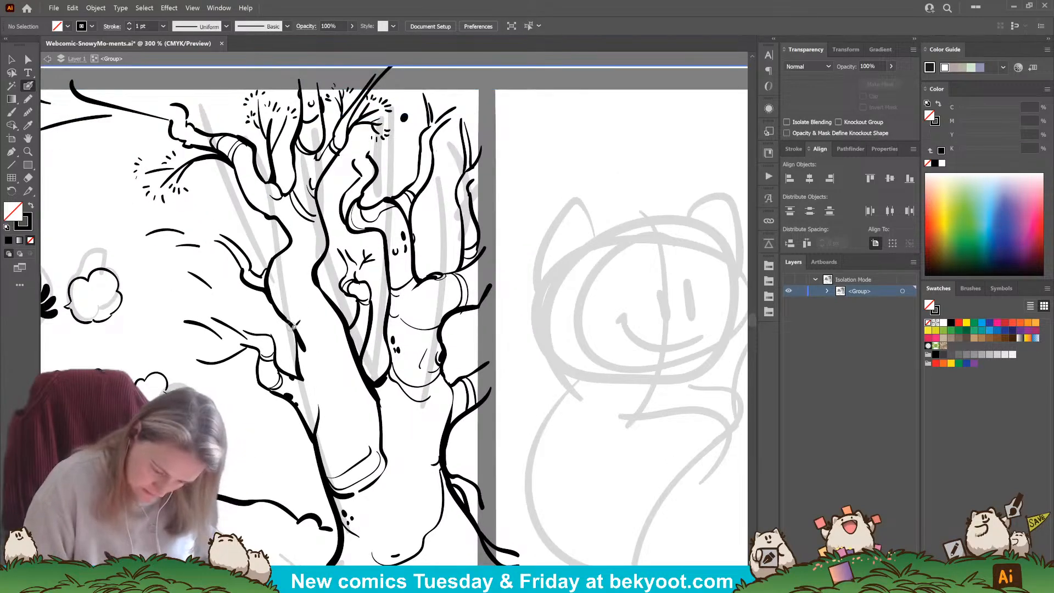
drag(292, 312, 295, 317)
click(297, 320)
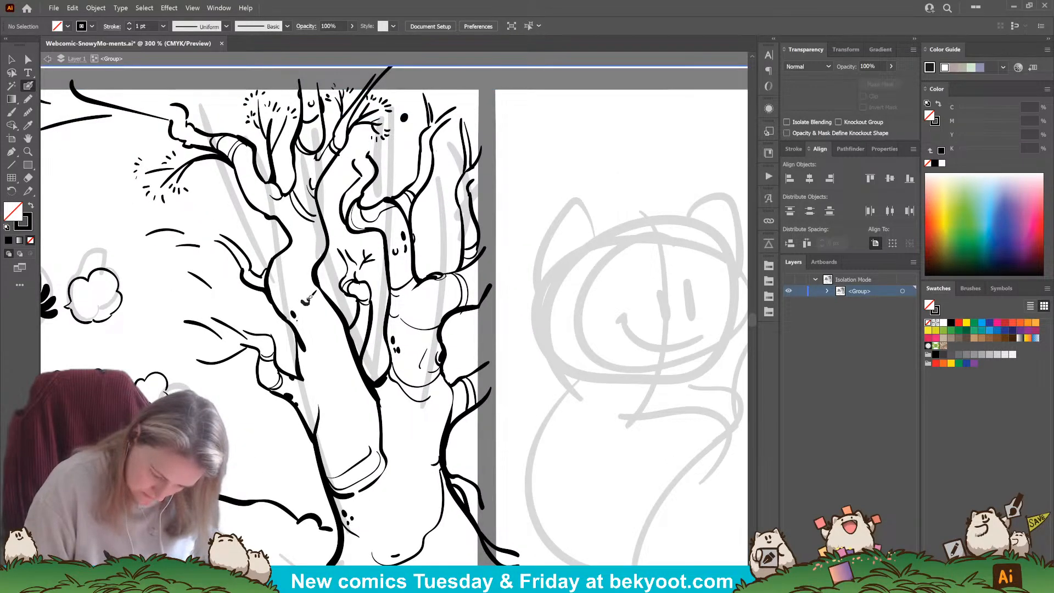
click(308, 282)
click(300, 249)
drag(292, 252, 326, 234)
key(ctrl+z)
drag(277, 261, 301, 276)
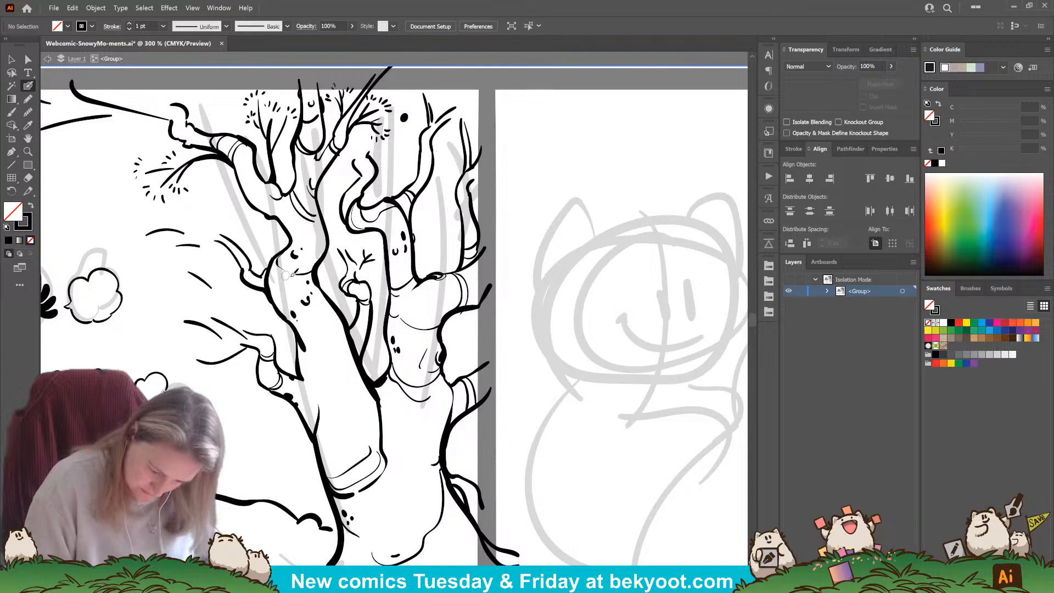
drag(336, 310, 357, 367)
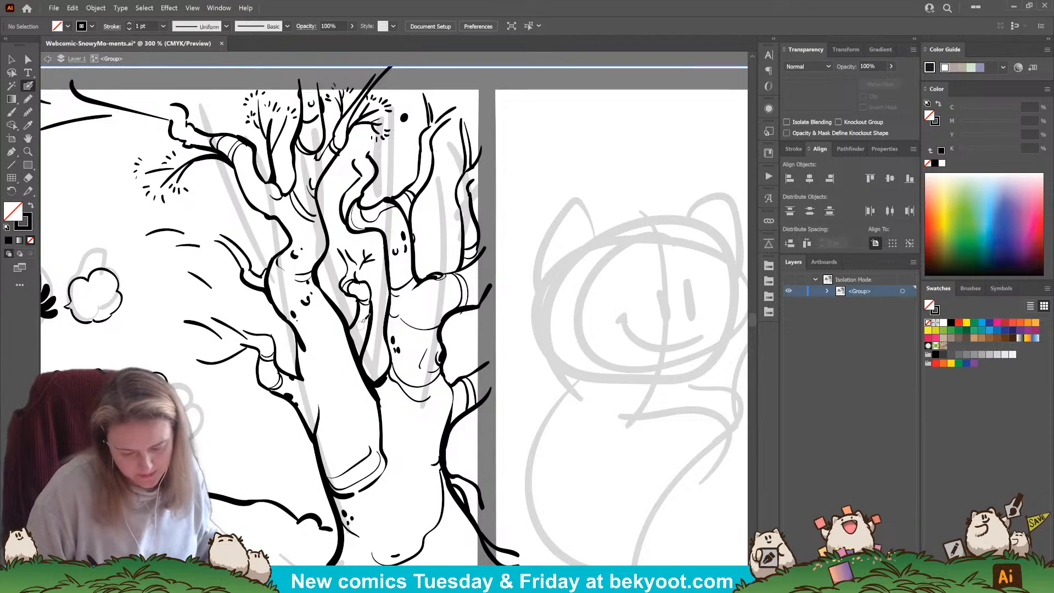
Step: Draw two solid black, ragged-edged patches with the Pencil tool down the trunk's lower right side to the ground
drag(338, 442, 358, 461)
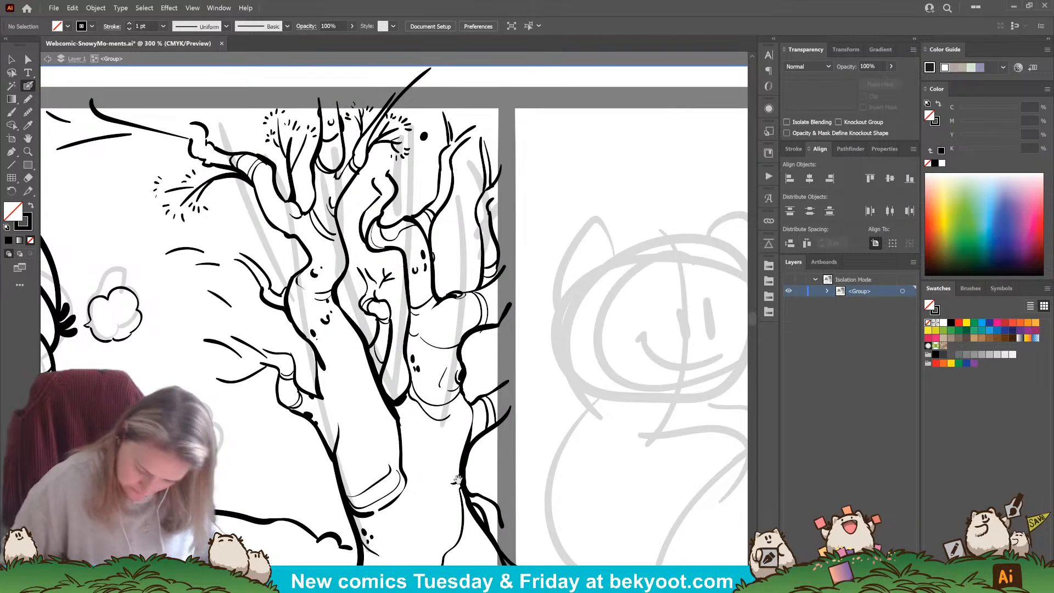
drag(464, 454, 452, 422)
drag(456, 329, 447, 294)
drag(443, 422, 433, 400)
drag(453, 477, 443, 456)
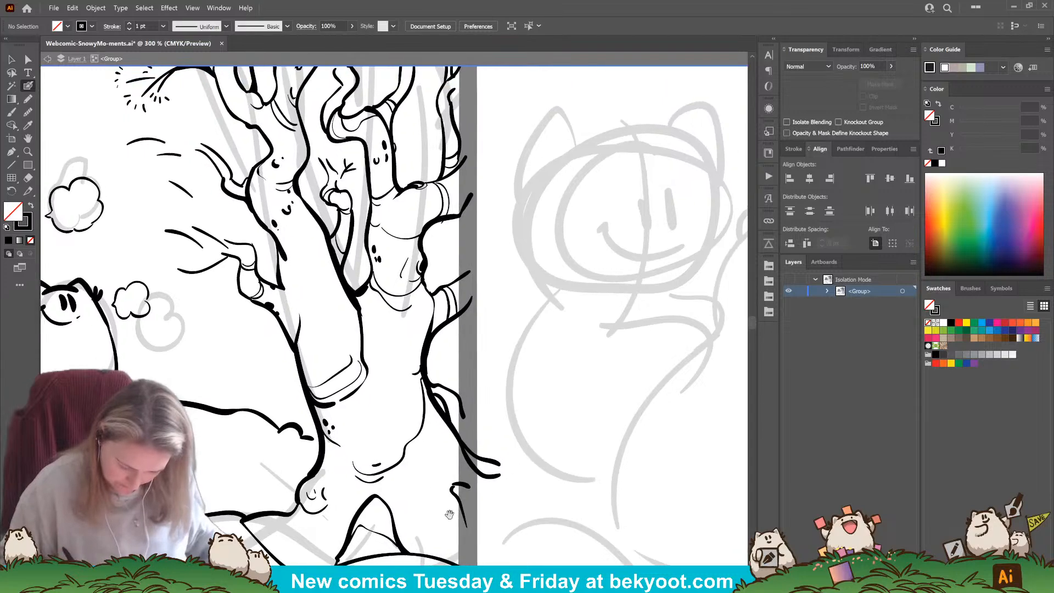
drag(454, 516, 438, 522)
key(n)
key(shift+x)
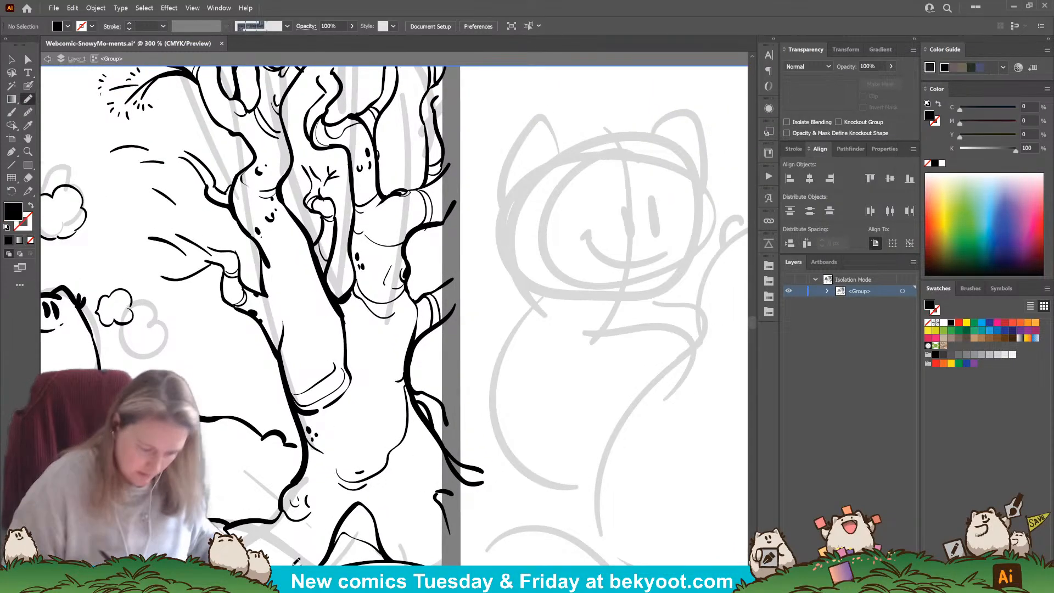
scroll(357, 510, down, 3)
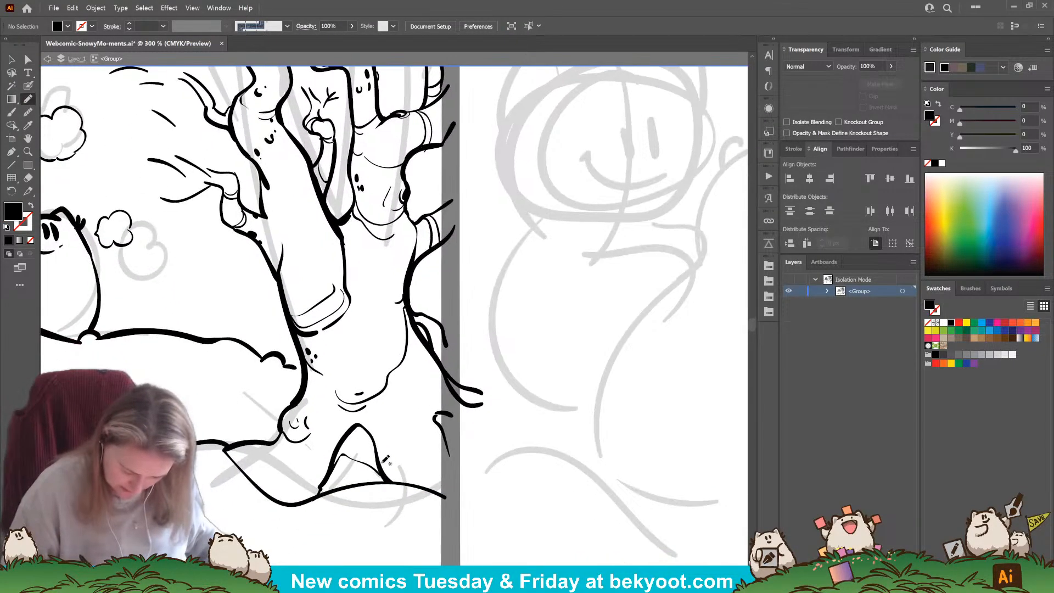
mouse_move(405, 437)
mouse_down()
mouse_move(411, 404)
mouse_move(444, 424)
mouse_move(455, 491)
mouse_move(386, 471)
mouse_move(390, 464)
mouse_up()
scroll(397, 348, right, 2)
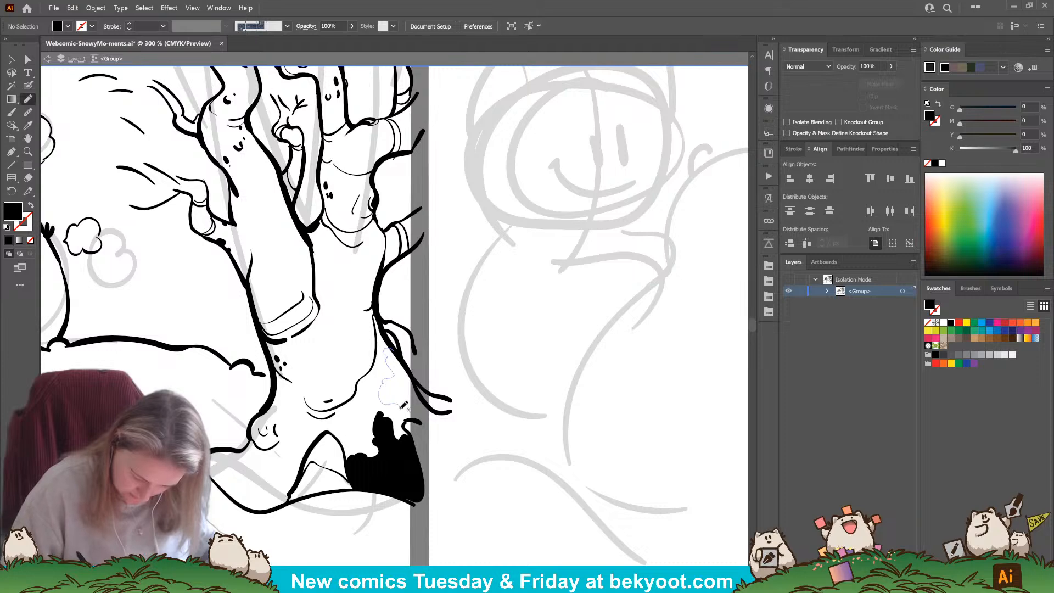
mouse_move(420, 418)
mouse_down()
mouse_move(424, 387)
mouse_move(390, 346)
mouse_up()
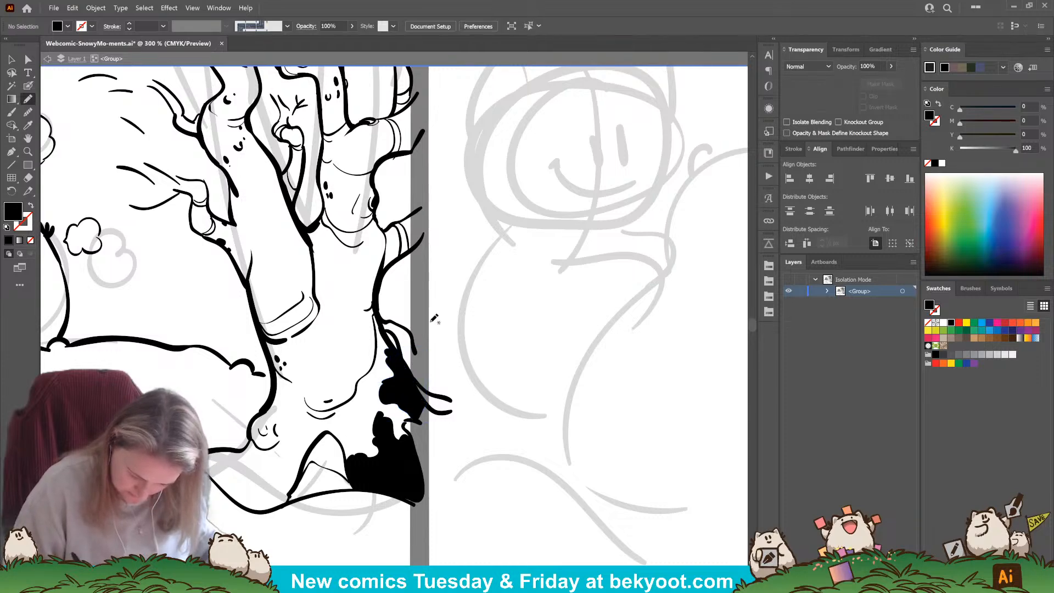
Step: Ink small spots beside the black trunk patches and a thin contour line in the ground left of the root opening
click(28, 86)
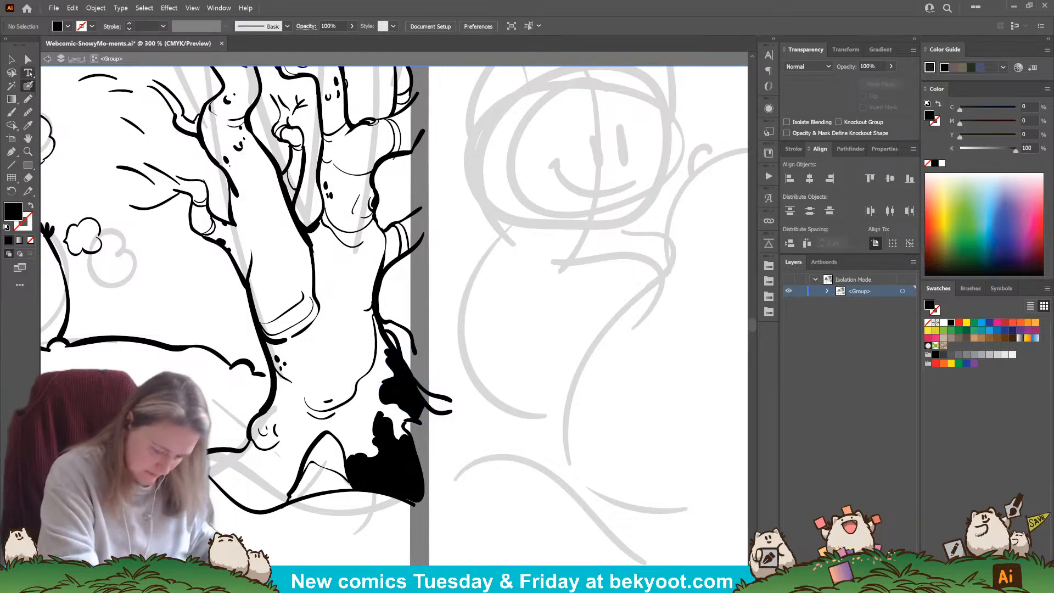
mouse_move(370, 394)
mouse_down()
mouse_move(383, 354)
mouse_move(399, 395)
mouse_up()
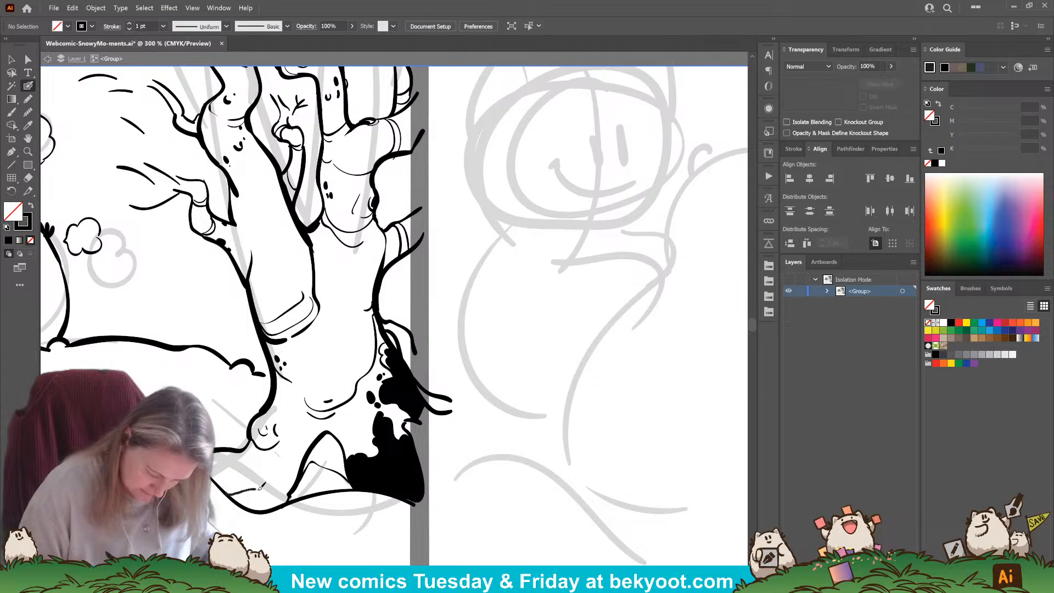
mouse_move(257, 547)
mouse_down()
mouse_move(364, 515)
mouse_move(334, 498)
mouse_up()
Step: Add black bark spots and shading to the underside of the trunk's lower right branch
drag(498, 304, 488, 382)
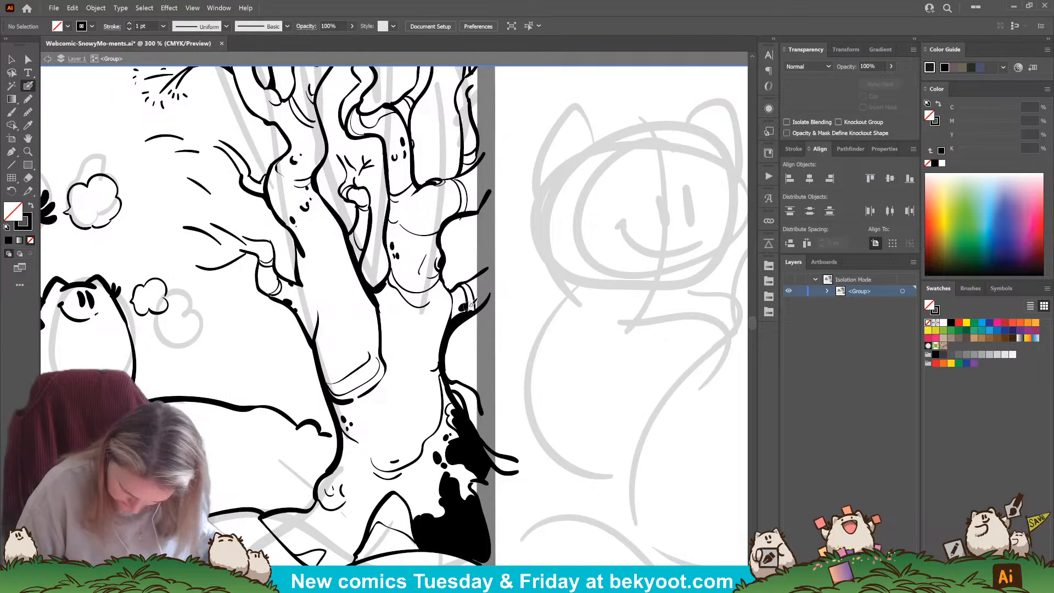
drag(420, 268, 404, 308)
click(29, 98)
drag(476, 297, 493, 328)
drag(499, 411, 504, 441)
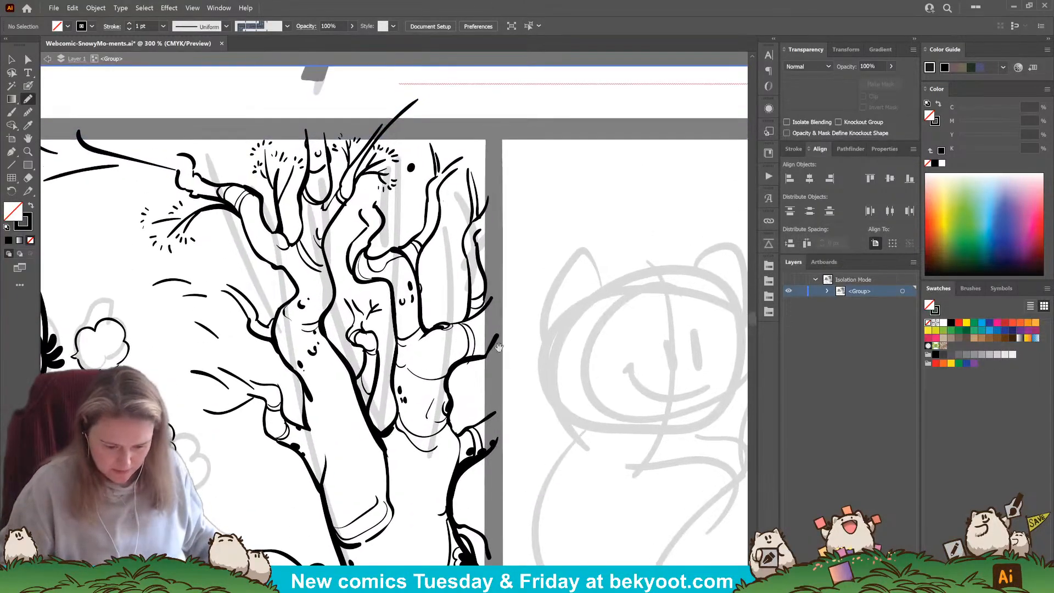
Step: Delete the stray black dot between the twigs at the top of the tree
click(411, 167)
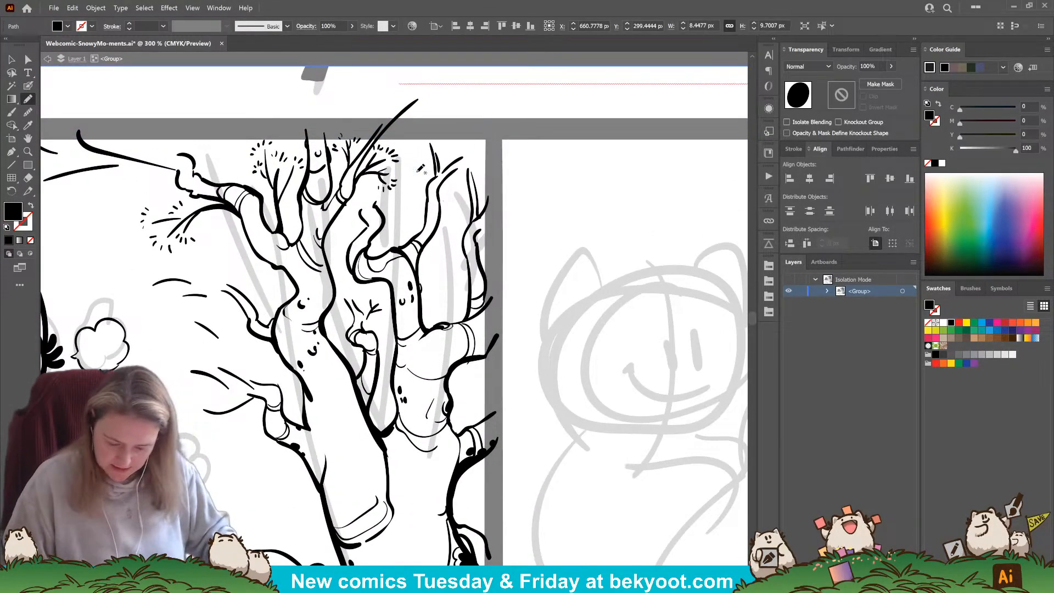
key(ctrl+z)
drag(443, 429, 438, 408)
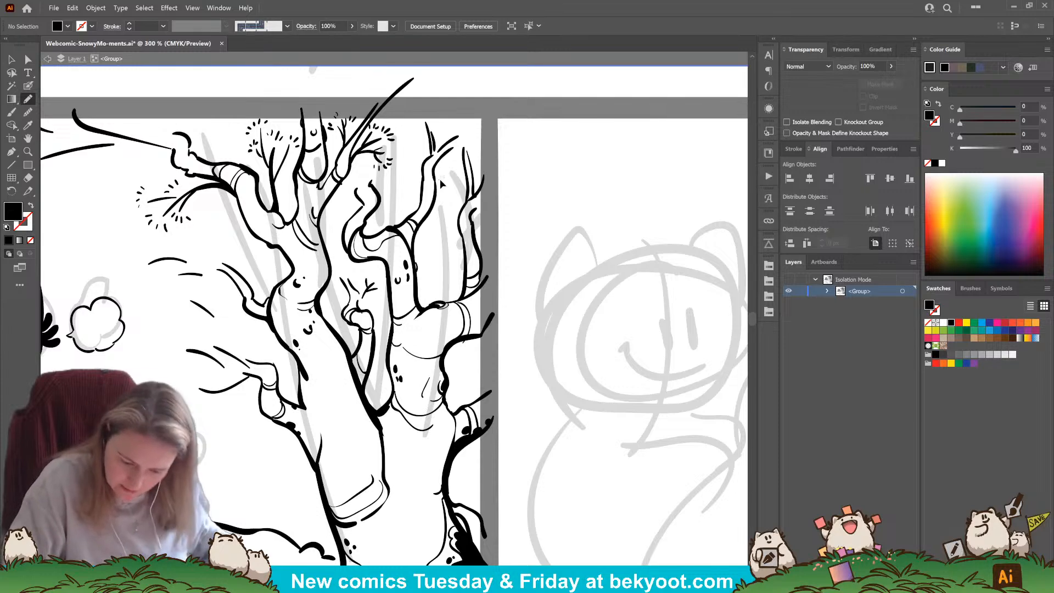
click(438, 180)
key(ctrl+z)
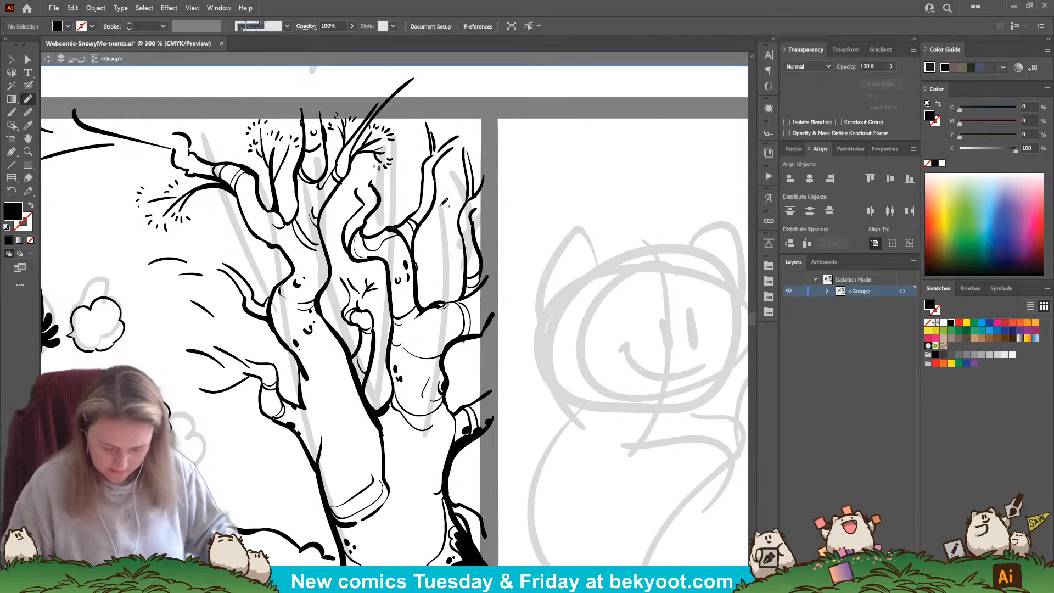
Step: Nudge the curved bark ring on the upper right side branch slightly toward the trunk
ctrl+click(469, 325)
drag(468, 325, 464, 323)
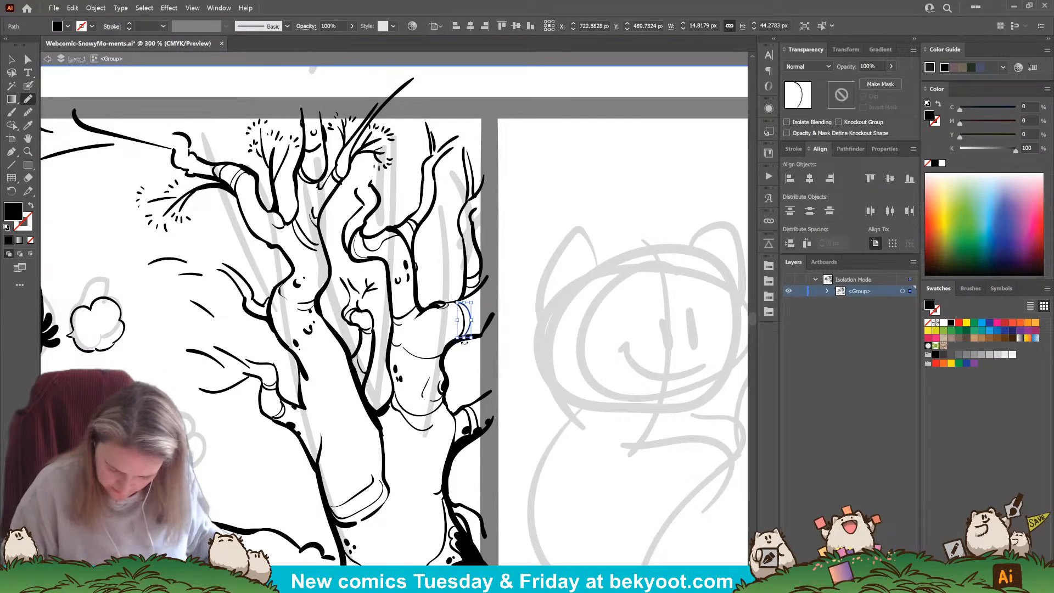
ctrl+click(468, 366)
Step: Ink a heavier upper contour on the lower left side branch, curving down into the large limb
drag(353, 436, 362, 391)
mouse_move(416, 423)
mouse_down()
mouse_move(481, 422)
mouse_move(499, 462)
mouse_up()
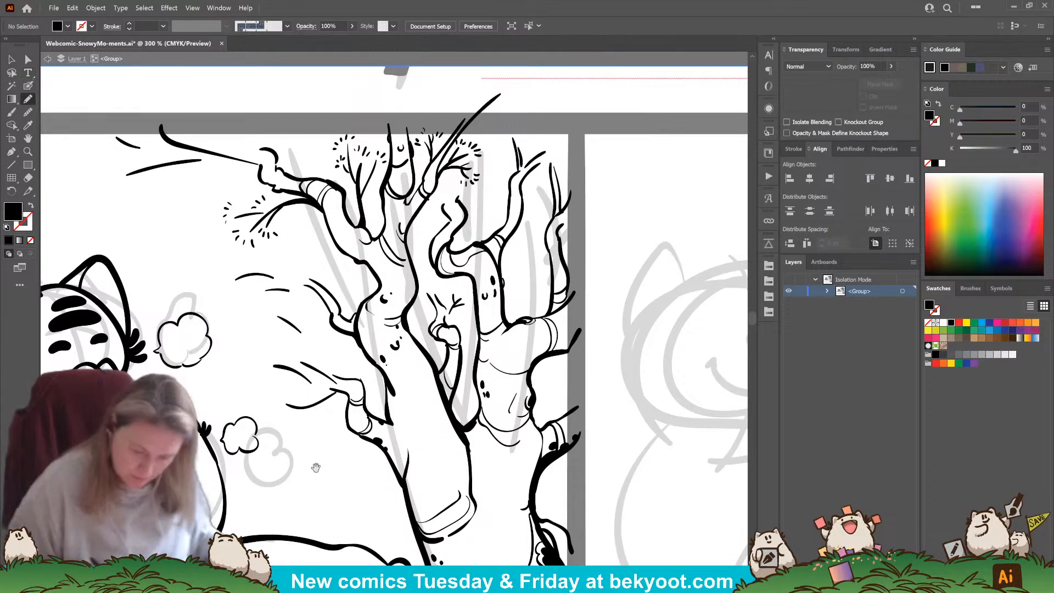
click(27, 85)
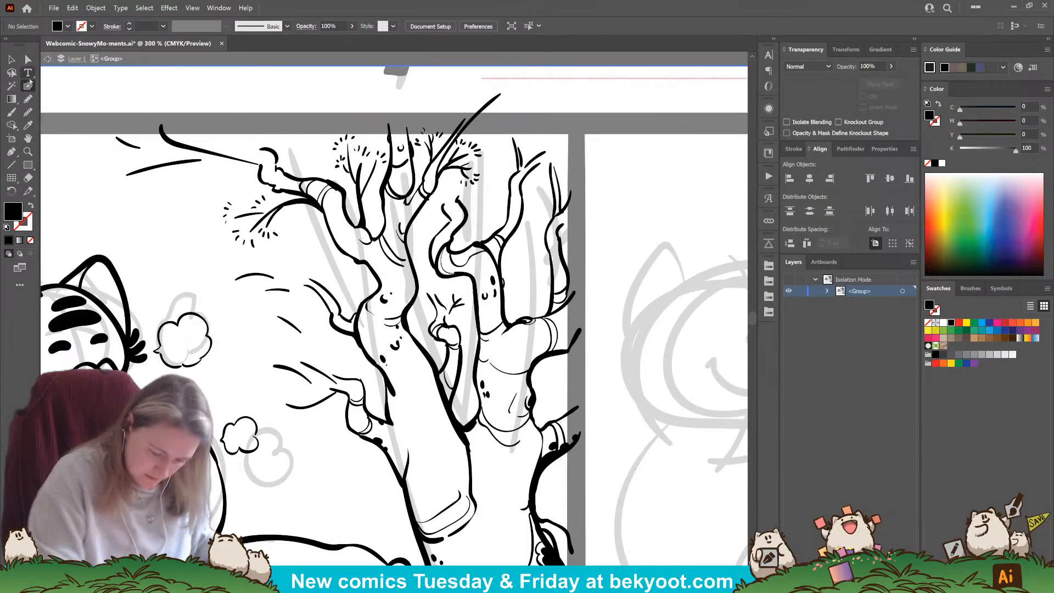
drag(363, 384, 392, 424)
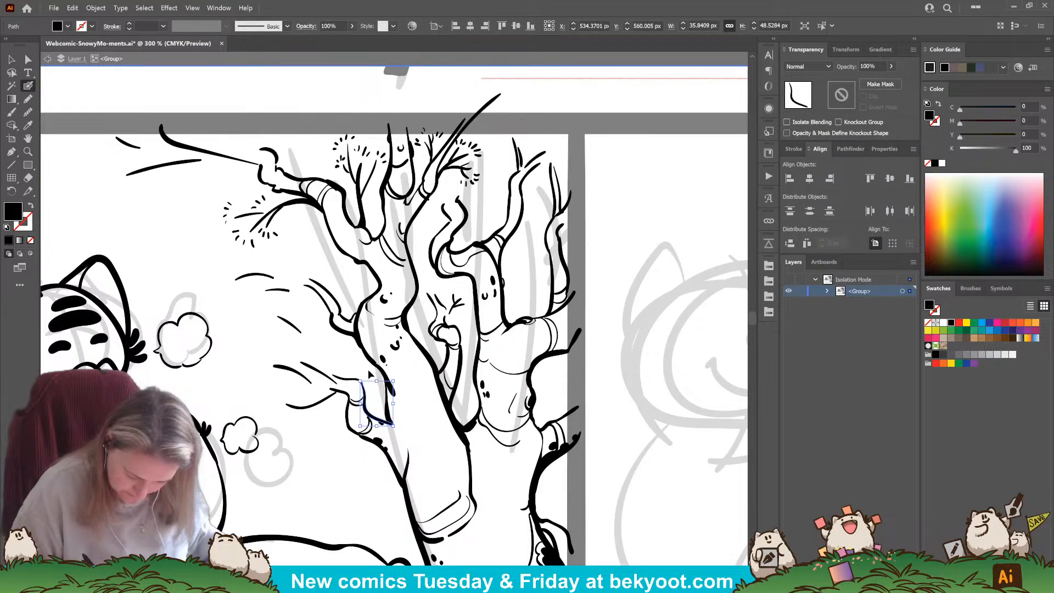
ctrl+click(357, 471)
drag(355, 476, 383, 485)
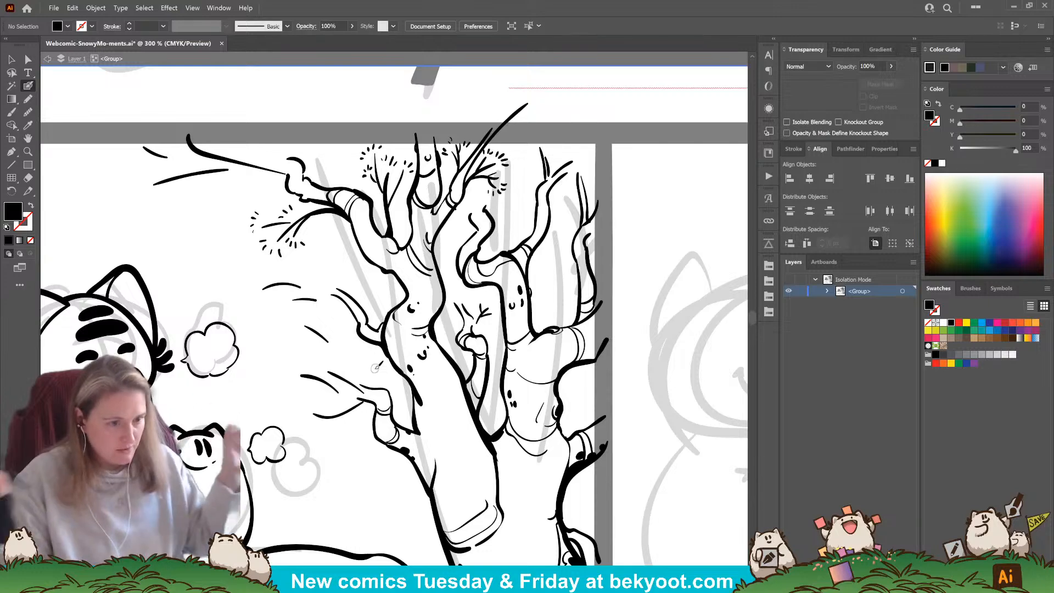
drag(340, 440, 337, 414)
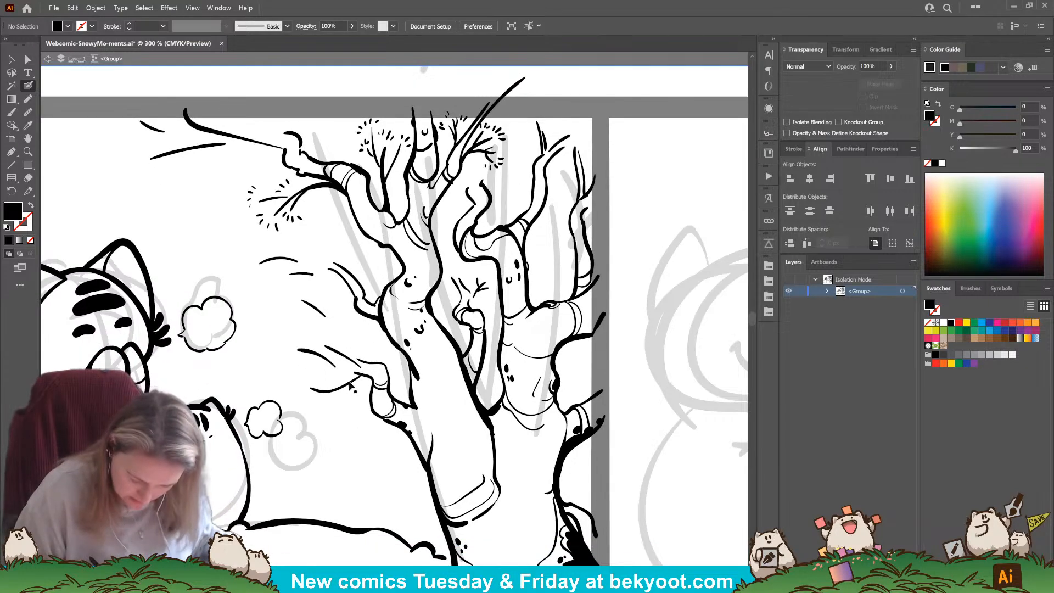
key(shift+x)
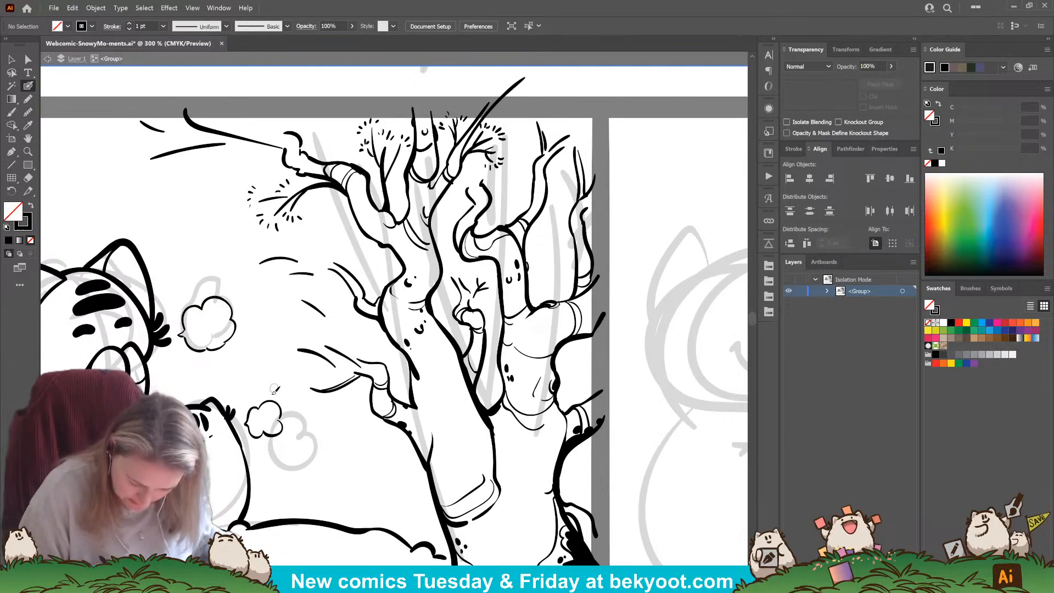
drag(349, 368, 331, 367)
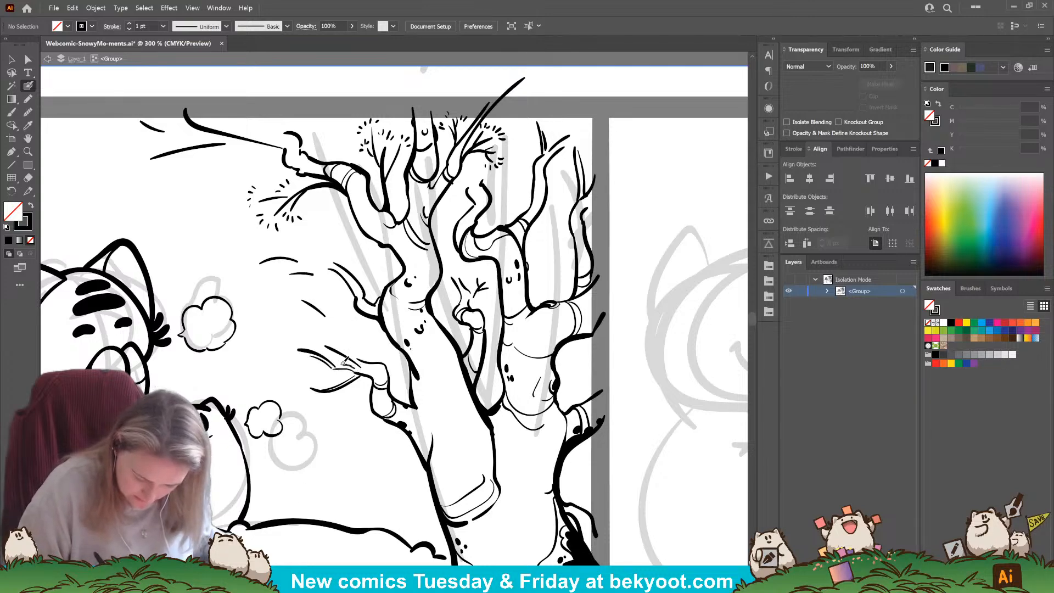
drag(361, 356, 341, 327)
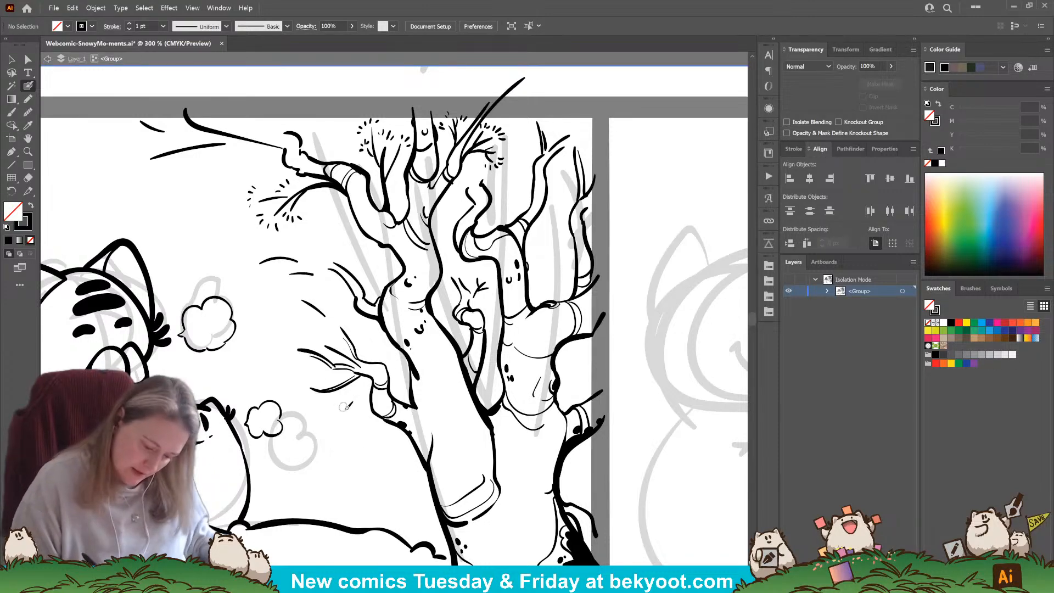
key(ctrl+z)
key(ctrl+z)
key(ctrl+z)
key(ctrl+z)
key(ctrl+z)
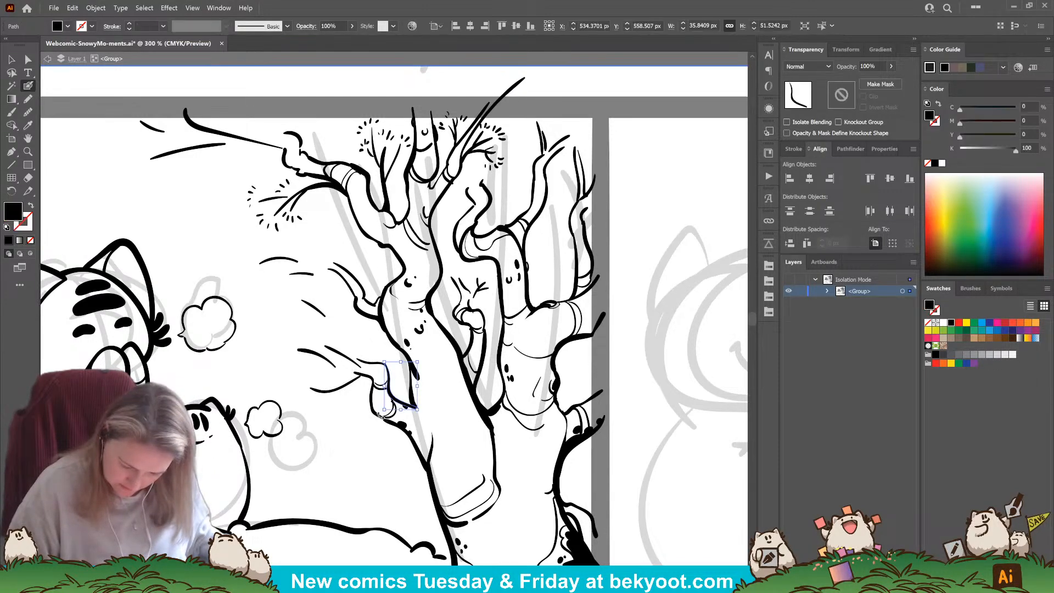
Step: Shift the loose twig strokes left, away from the tip of the tree's lower left branch
ctrl+click(353, 433)
drag(353, 434, 387, 442)
mouse_move(356, 343)
mouse_down()
mouse_move(374, 398)
mouse_move(324, 390)
mouse_up()
click(373, 451)
drag(391, 466, 389, 479)
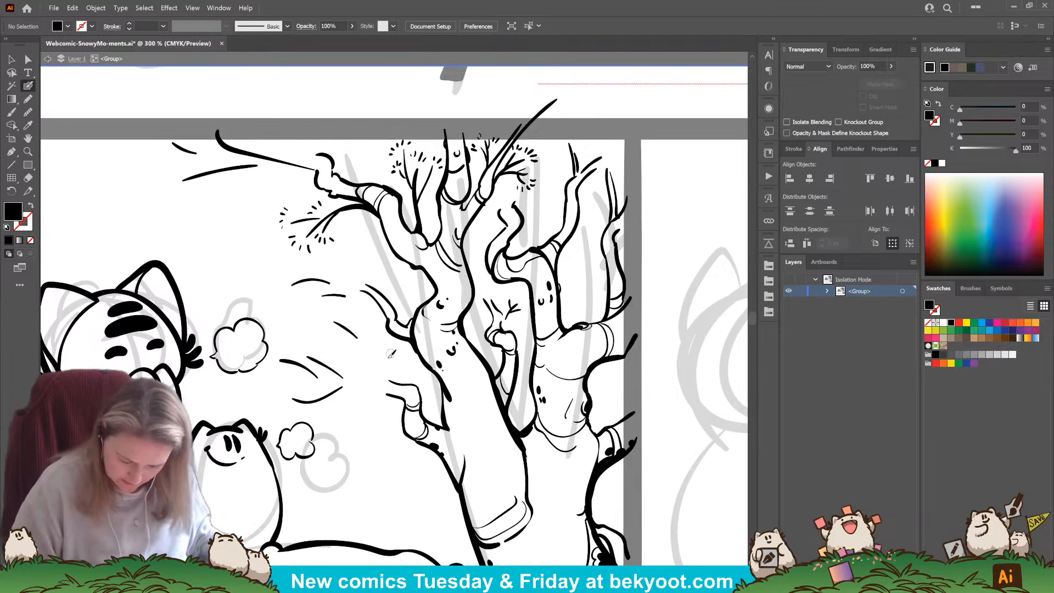
Step: Extend the lower left branch's tip into a short fork of twigs and delete the detached stroke beside it
drag(381, 385, 348, 379)
drag(372, 451, 398, 474)
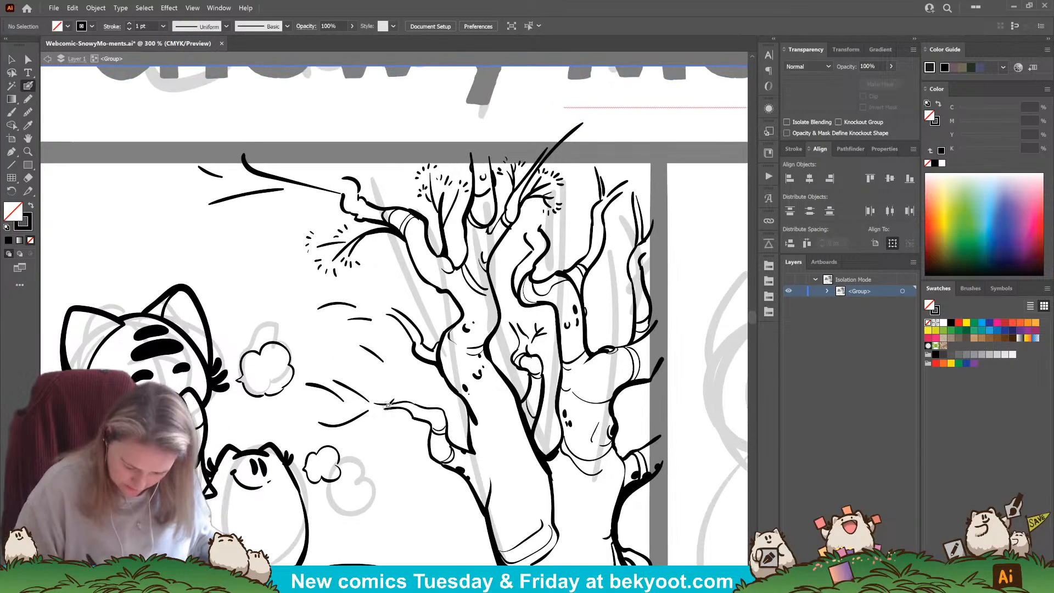
mouse_move(369, 410)
mouse_down()
mouse_move(359, 422)
mouse_move(320, 423)
mouse_up()
key(ctrl+z)
drag(354, 388, 380, 389)
key(ctrl+z)
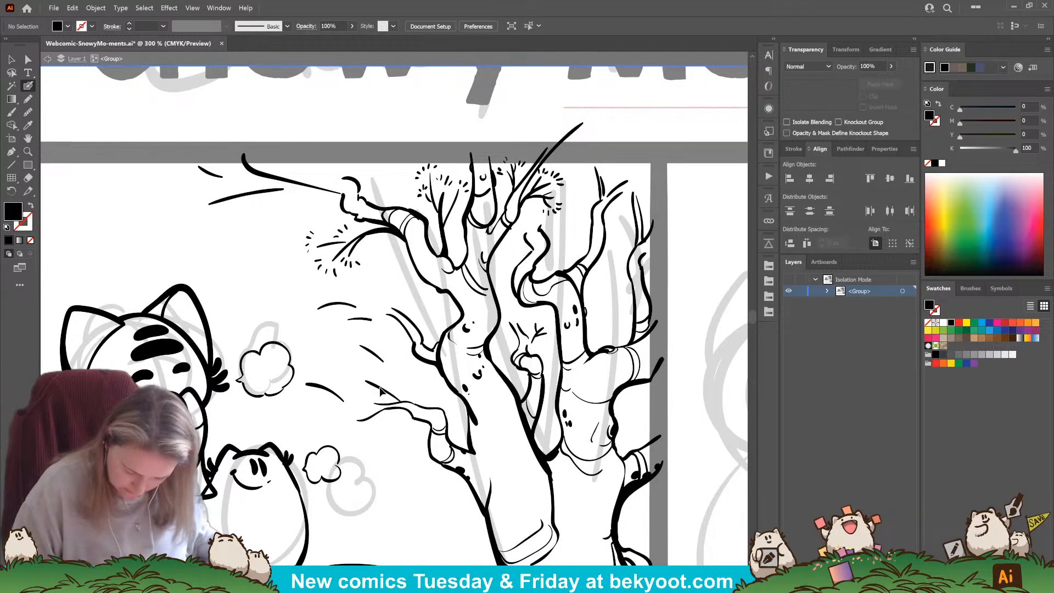
ctrl+click(328, 390)
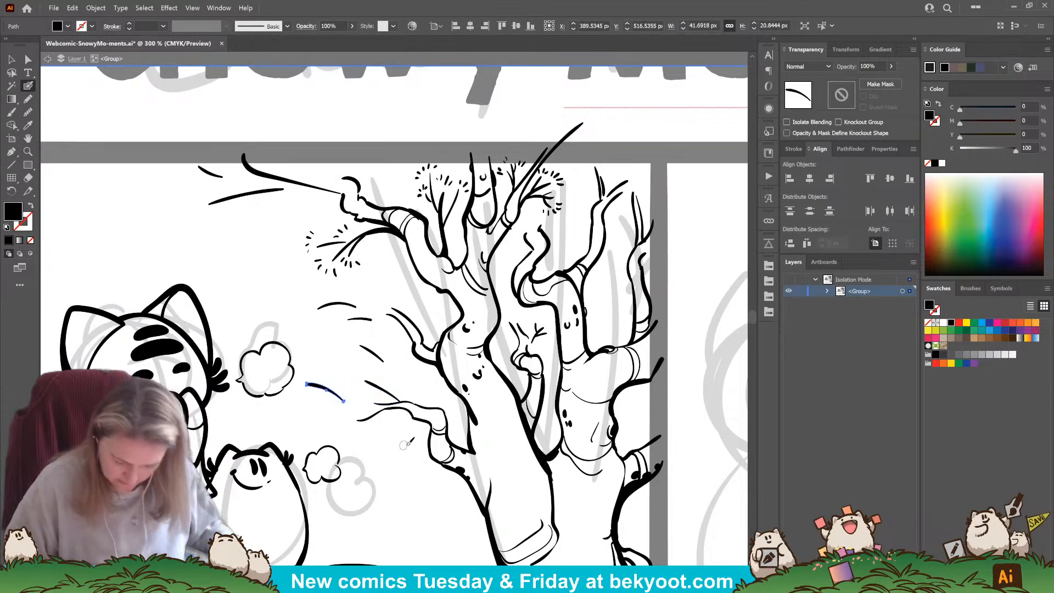
key(Delete)
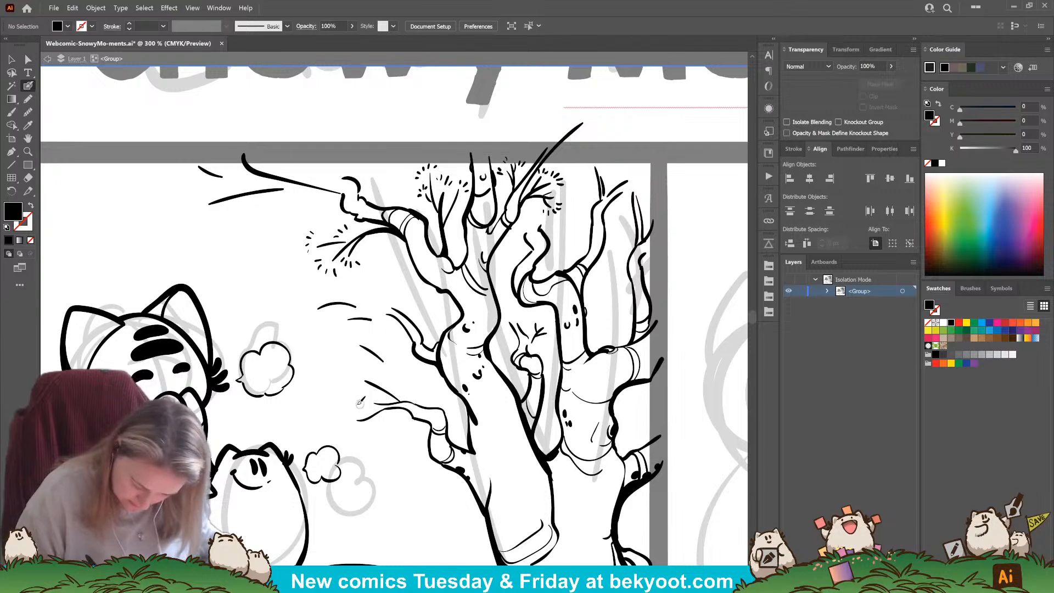
Step: Ink thin twigs out from the lower left branch's fork and fine twigs with bud dashes on the left side branches
mouse_move(368, 403)
mouse_down()
mouse_move(345, 403)
mouse_move(317, 391)
mouse_up()
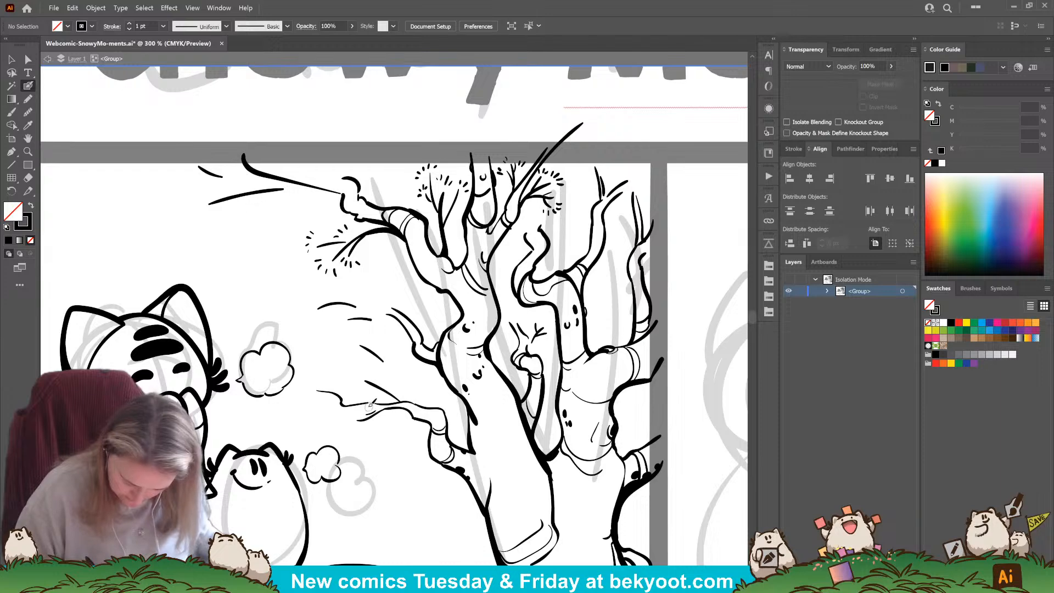
drag(384, 397, 397, 408)
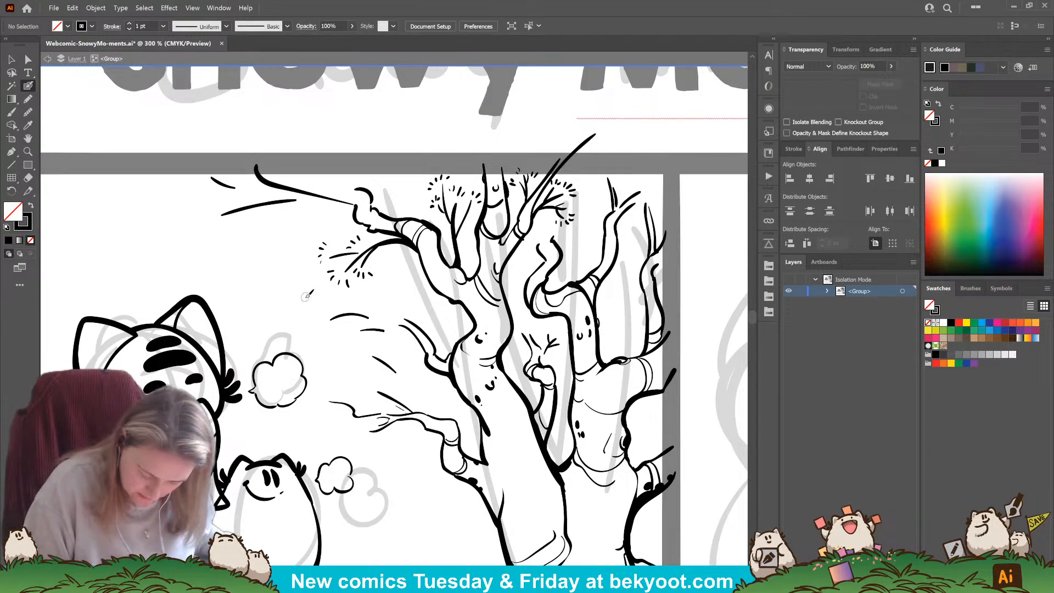
mouse_move(356, 296)
mouse_down()
mouse_move(411, 311)
mouse_move(394, 281)
mouse_move(415, 323)
mouse_up()
key(ctrl+z)
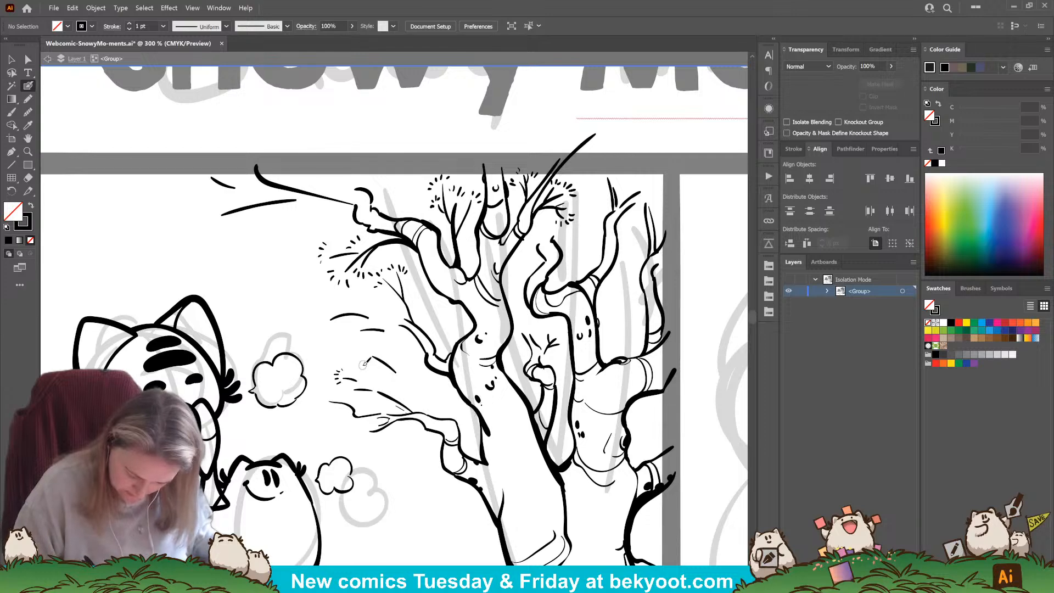
drag(378, 370, 387, 394)
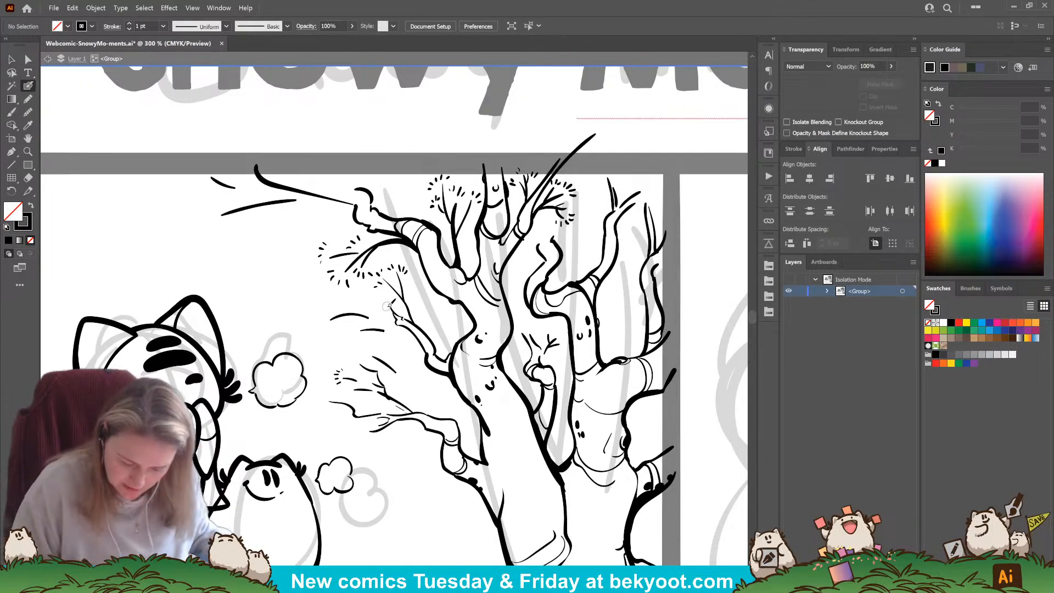
Step: Ink a small hooked twig on the middle left branch and remove the short loose dash below it
mouse_move(392, 311)
mouse_down()
mouse_move(399, 325)
mouse_move(401, 308)
mouse_move(409, 320)
mouse_move(389, 309)
mouse_up()
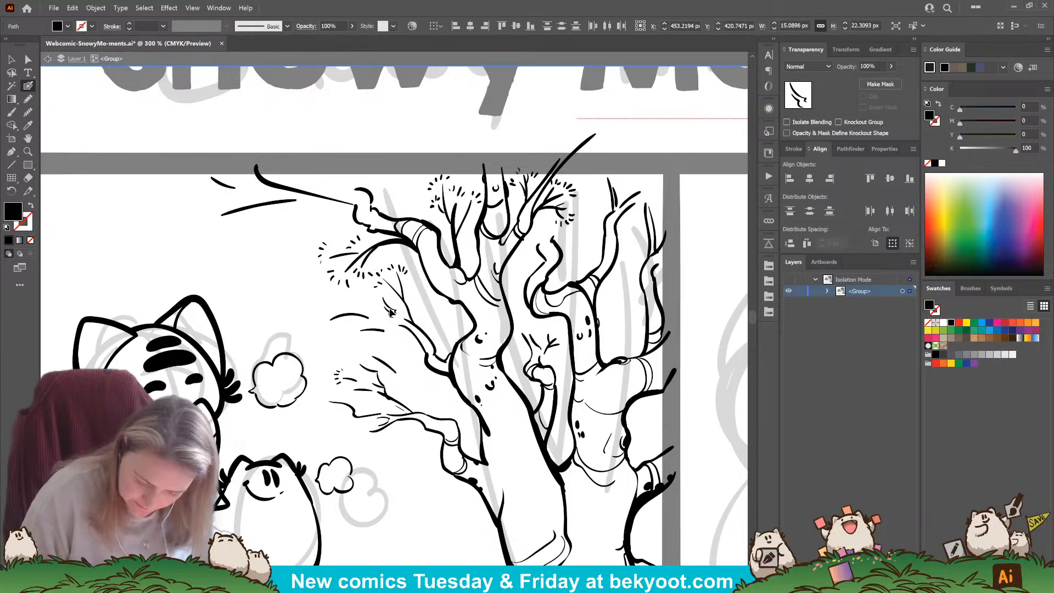
ctrl+click(396, 341)
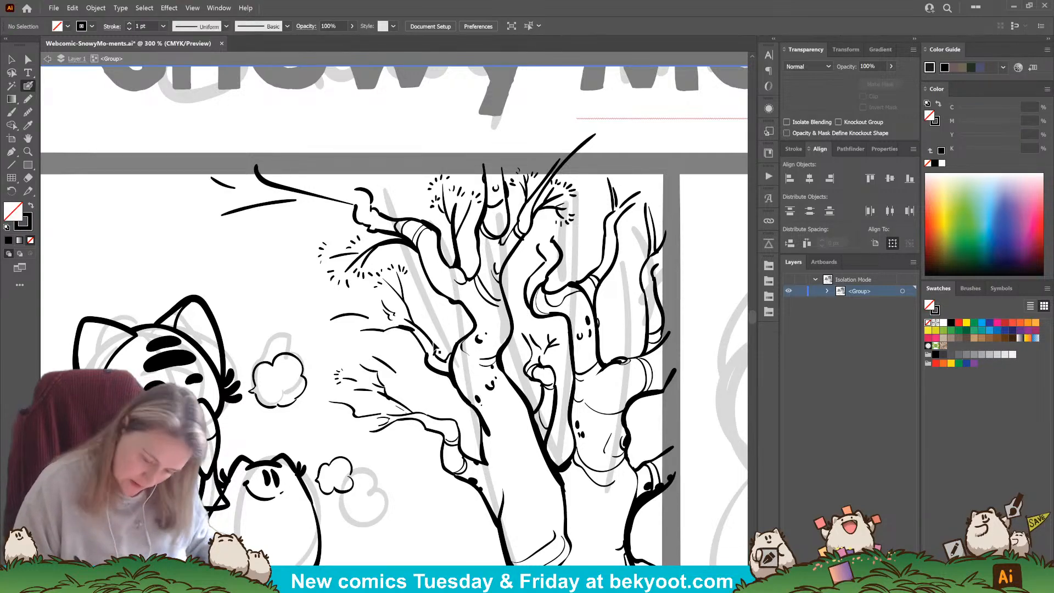
key(shift+x)
drag(384, 329, 431, 330)
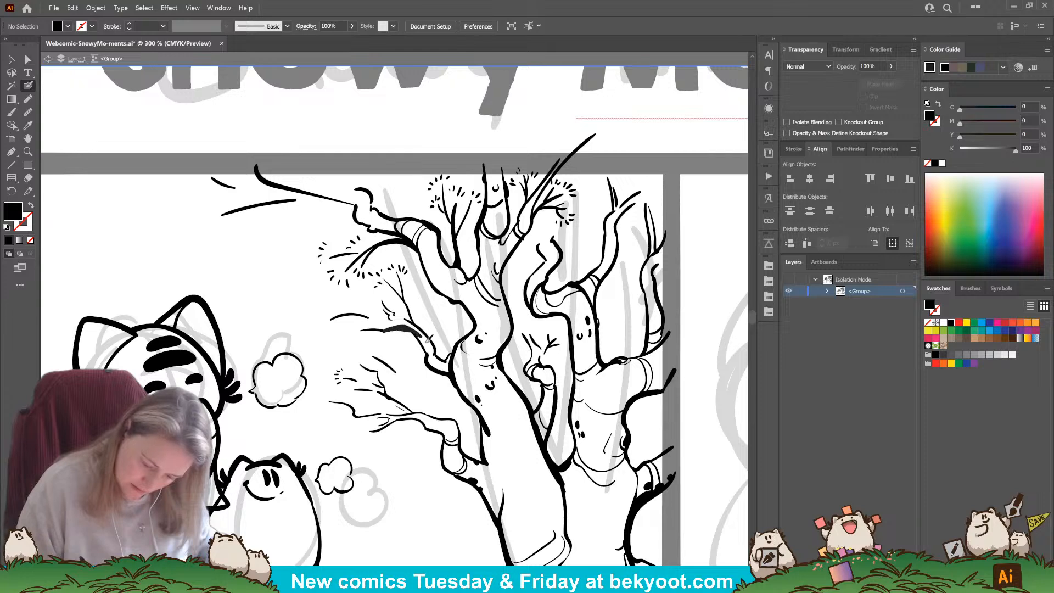
key(shift+x)
key(shift+x)
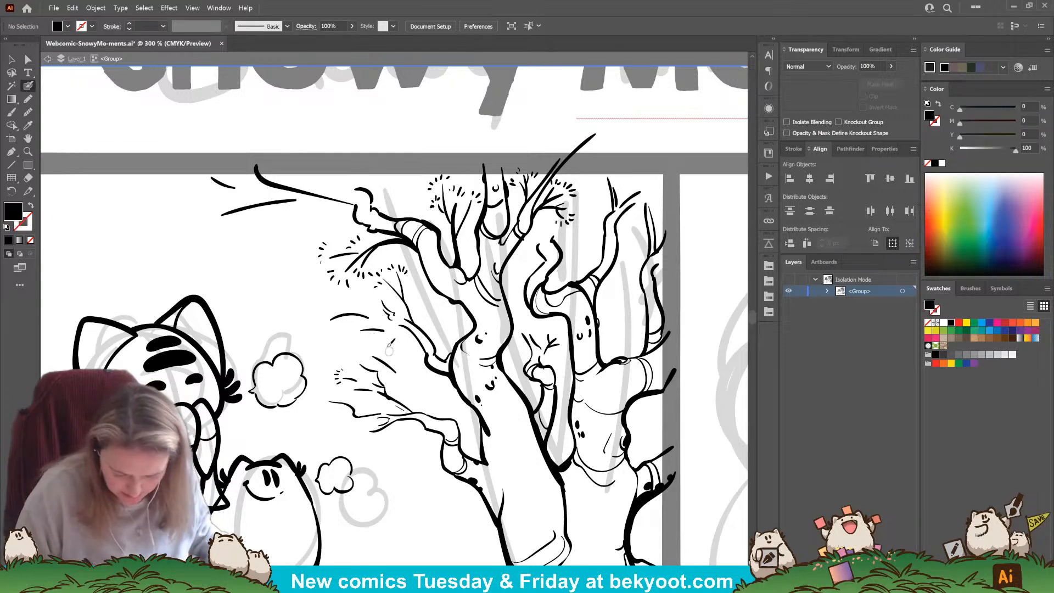
drag(380, 332, 384, 331)
key(ctrl+z)
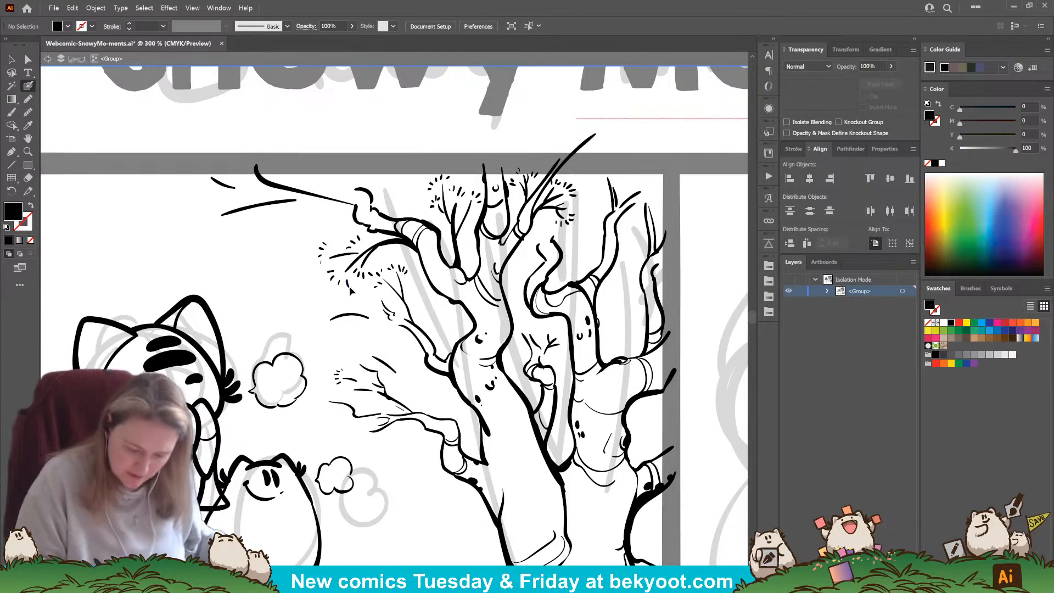
Step: Add short bud dashes around the upper left, top right and lower left twig clusters
drag(349, 289, 347, 279)
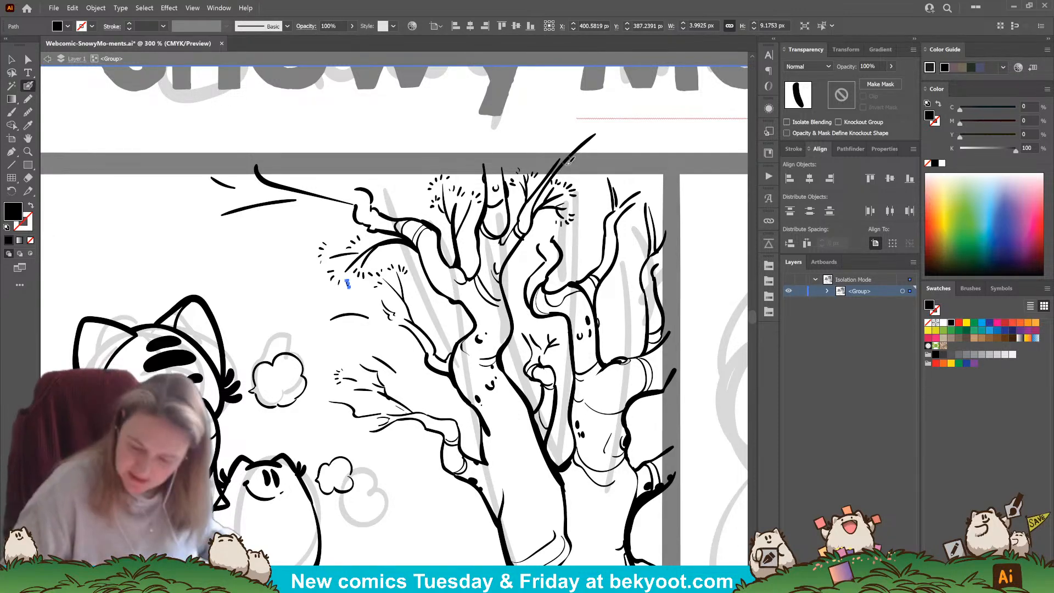
key(ctrl+shift+a)
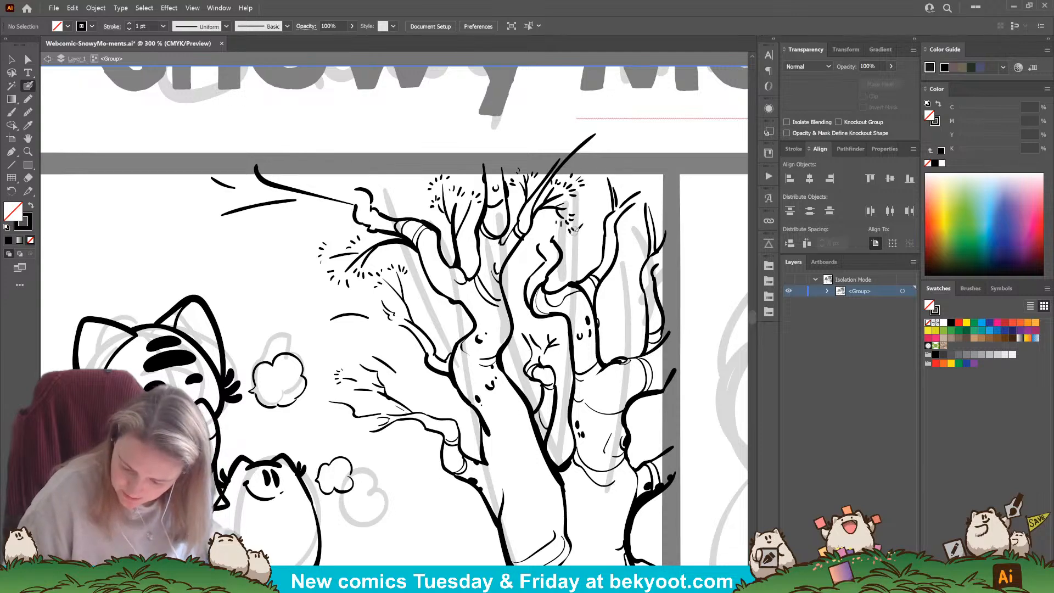
drag(438, 349, 482, 347)
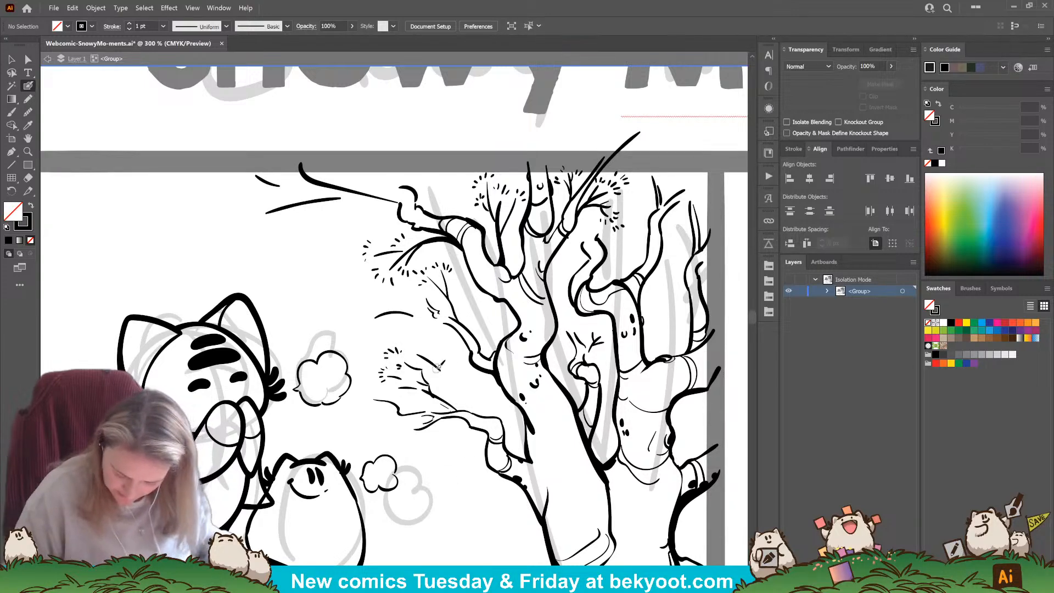
Step: Delete the short loose stroke between the lower left branch's twigs and ink finer twigs tipped with bud dashes
key(shift+x)
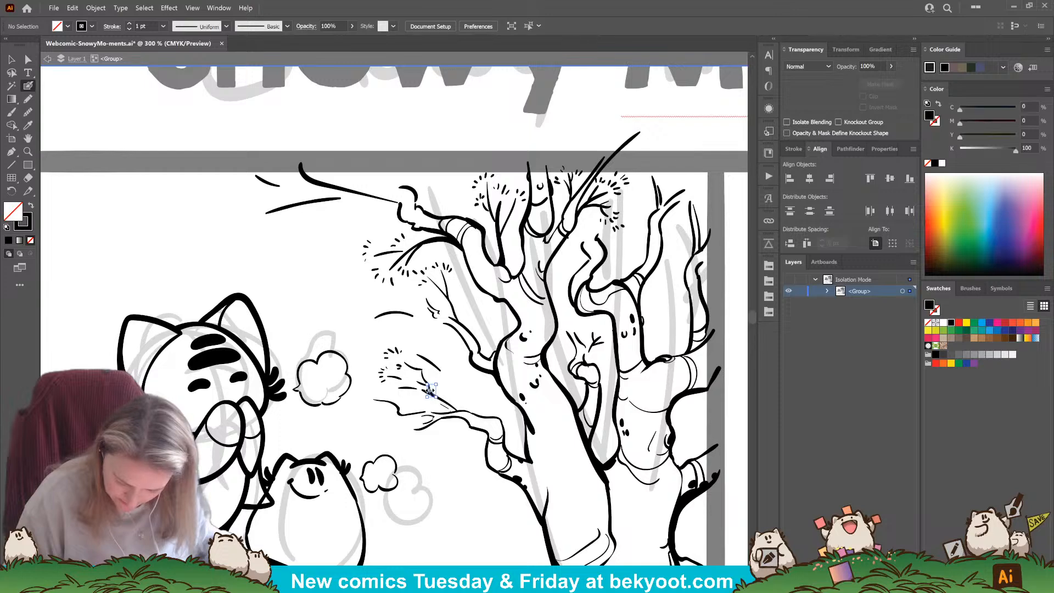
ctrl+click(417, 379)
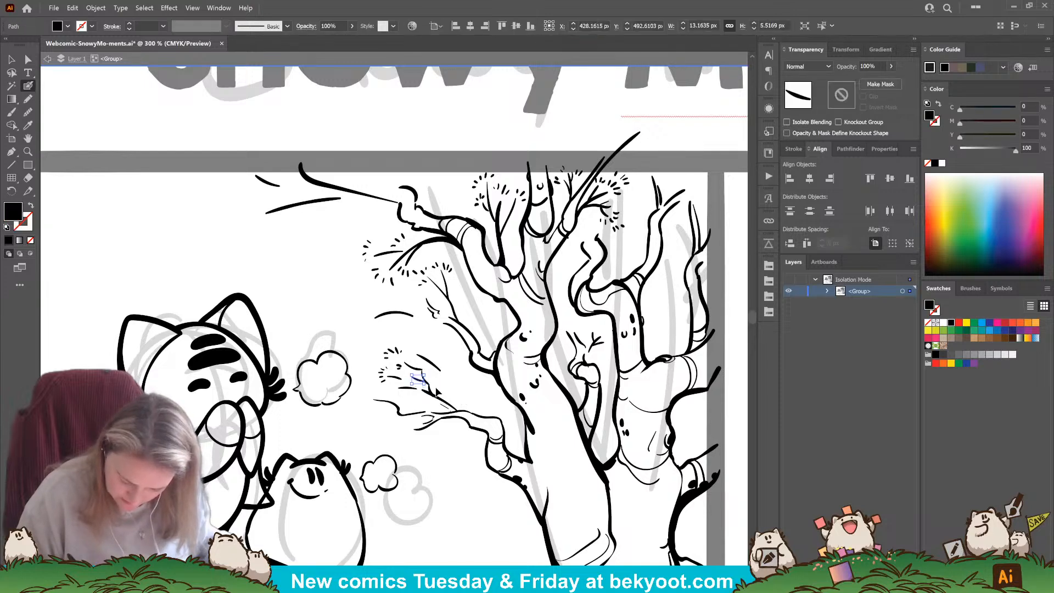
key(Delete)
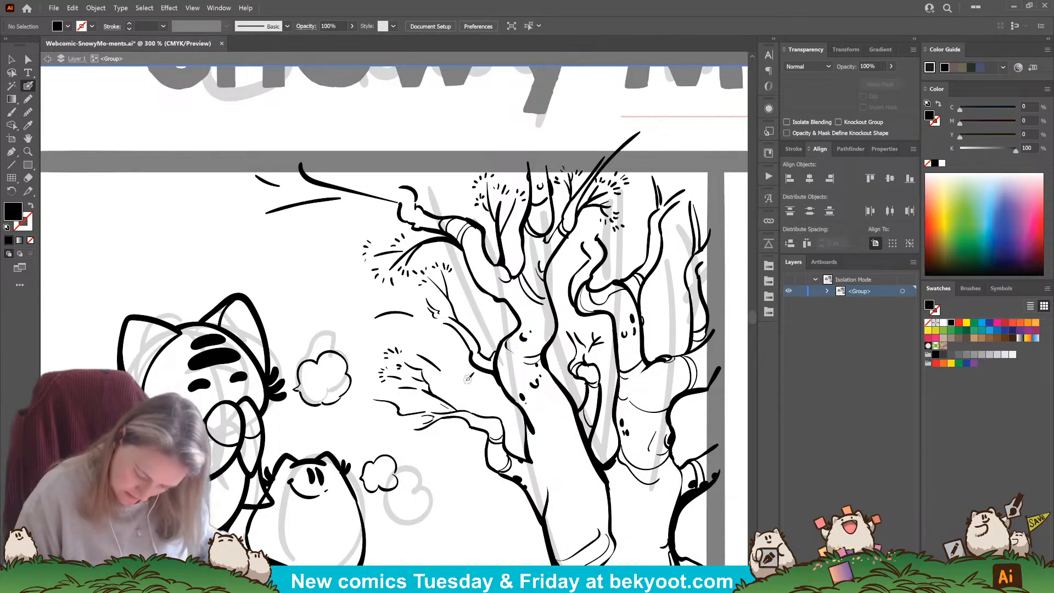
key(shift+x)
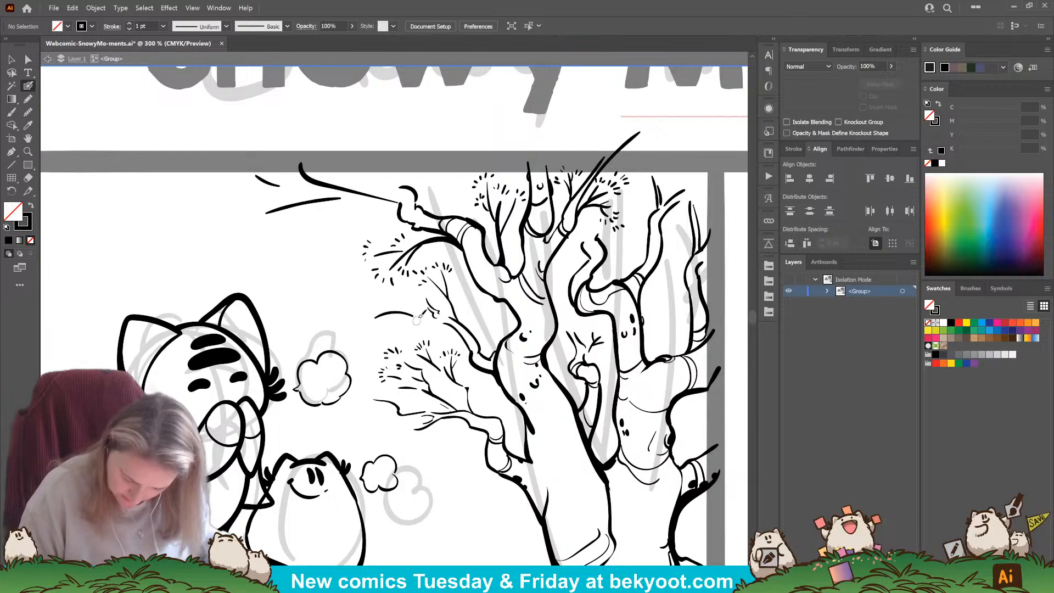
Step: Ink a rounded contour over the right limb's branch joint and a curved upper contour on the small lower right branch
drag(501, 492, 443, 473)
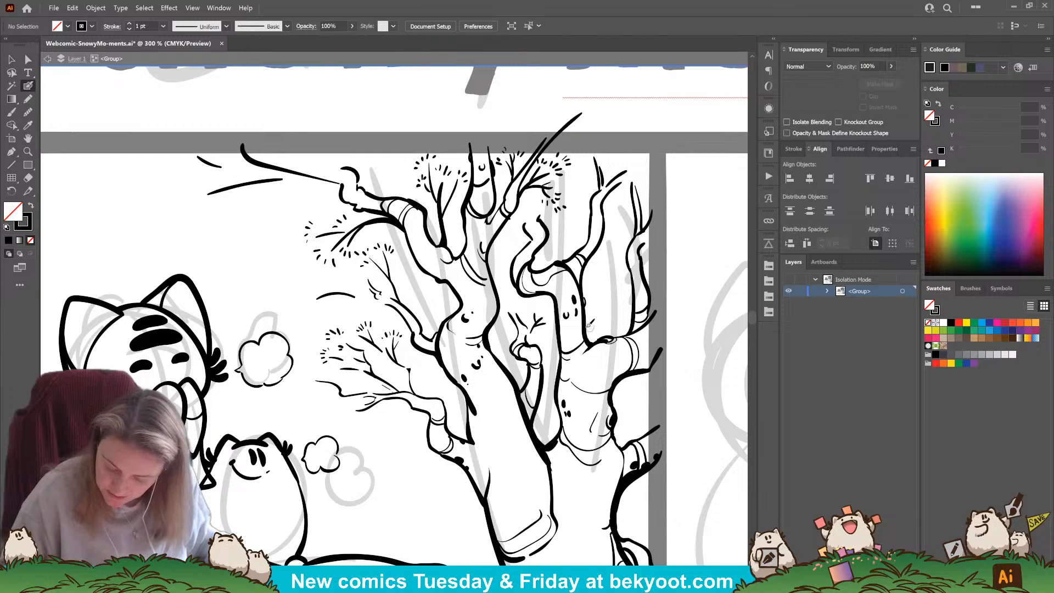
mouse_move(587, 328)
mouse_down()
mouse_move(623, 321)
mouse_move(631, 339)
mouse_move(590, 348)
mouse_move(583, 336)
mouse_up()
drag(590, 464, 503, 404)
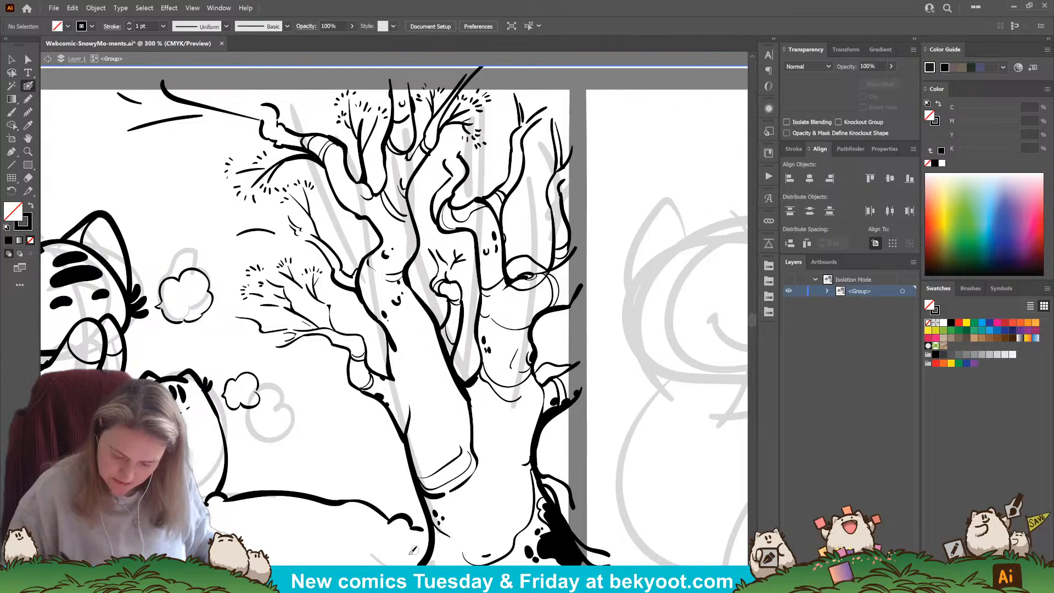
drag(423, 434, 442, 476)
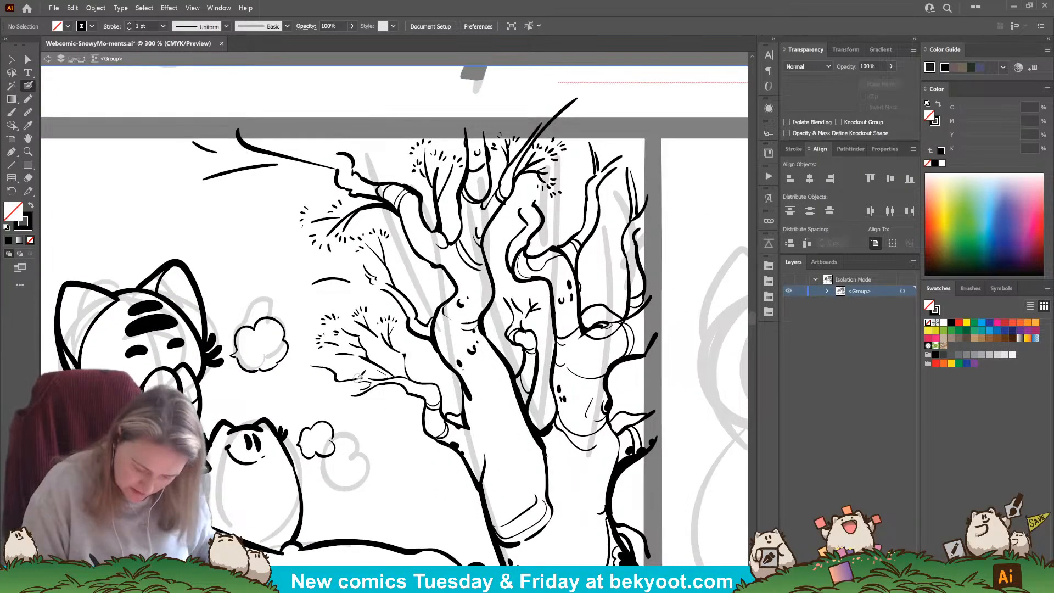
Step: Ink a second contour along the lower left branch's outer twig and add an offshoot with bud dashes to the loose twig above
mouse_move(358, 375)
mouse_down()
mouse_move(339, 357)
mouse_move(314, 366)
mouse_up()
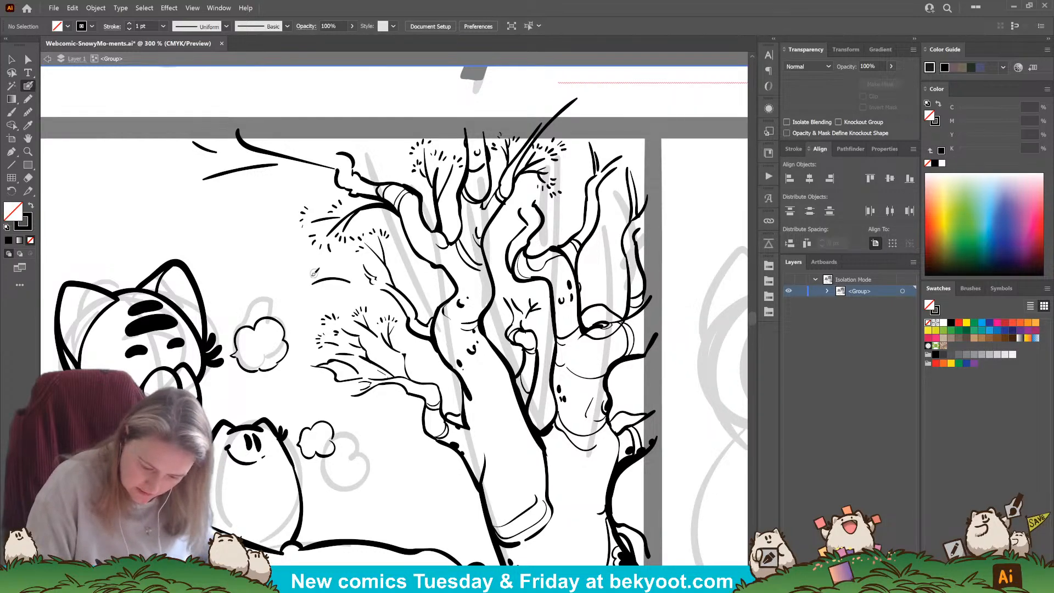
drag(335, 284, 316, 301)
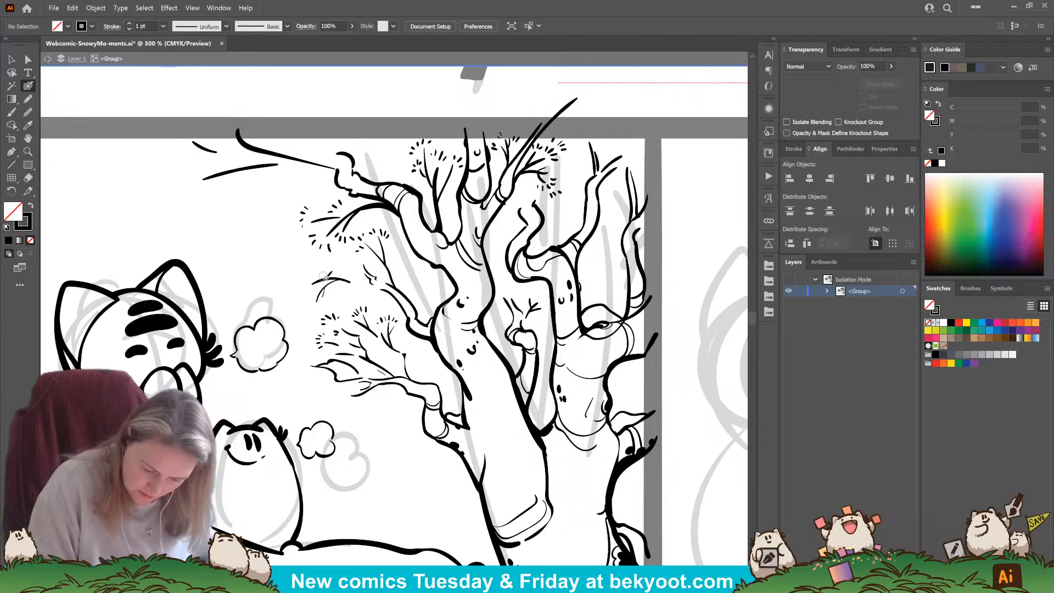
drag(313, 300, 307, 306)
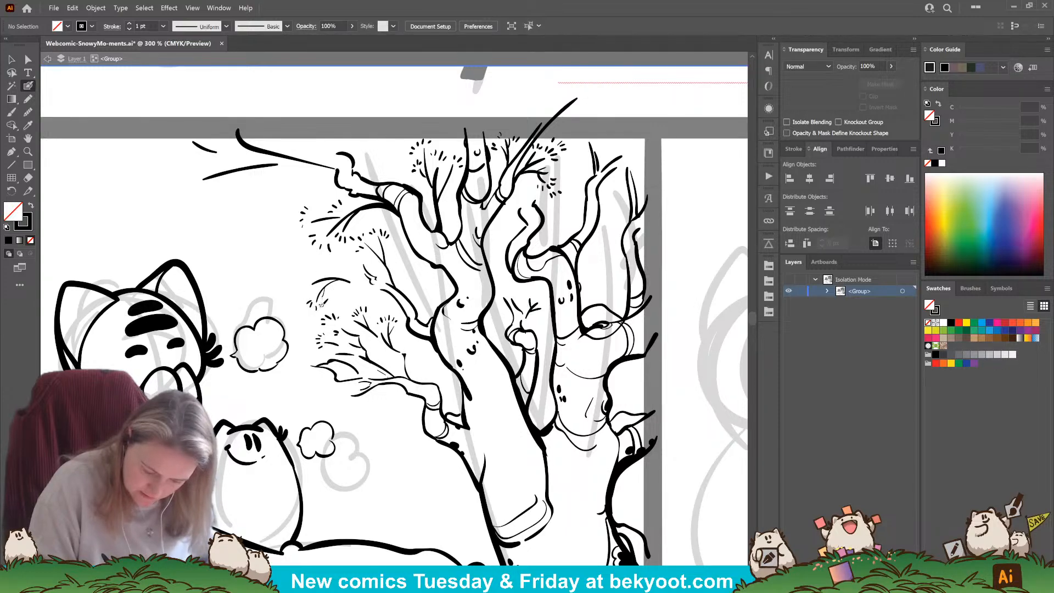
mouse_move(344, 269)
mouse_down()
mouse_move(382, 294)
mouse_move(352, 284)
mouse_move(385, 287)
mouse_up()
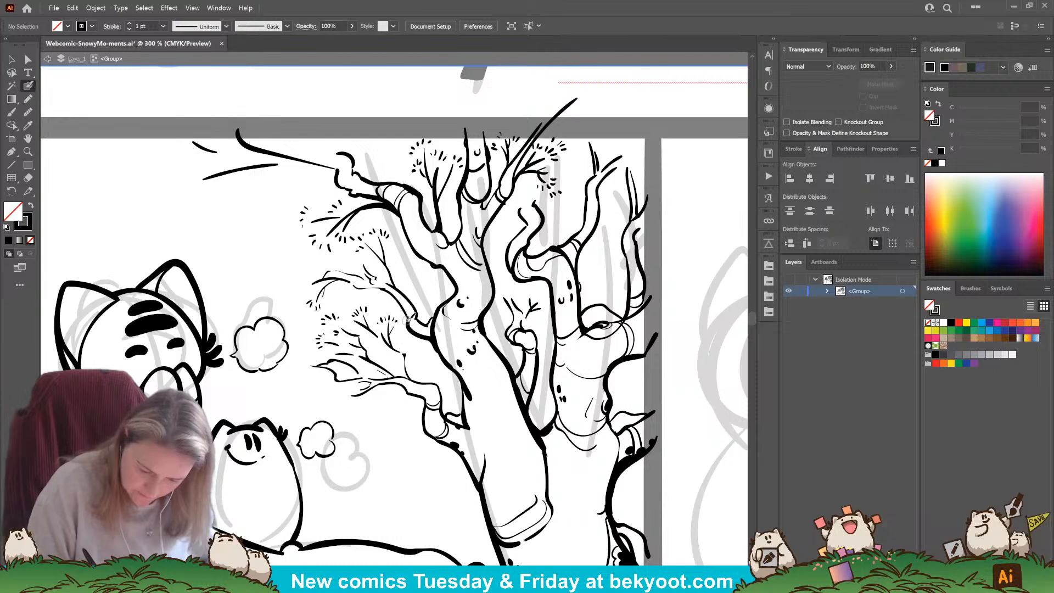
key(ctrl+z)
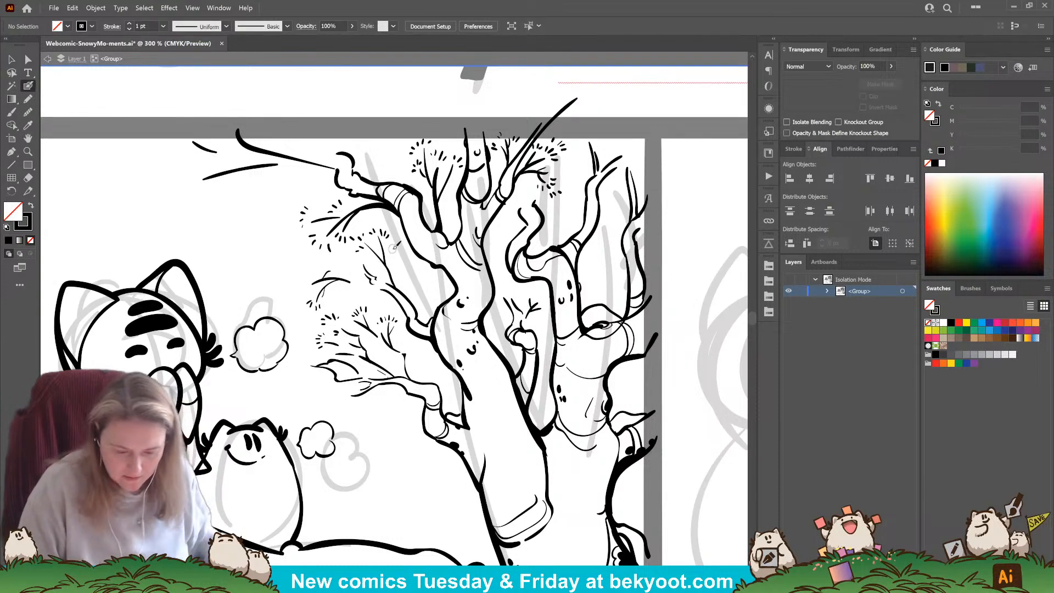
drag(359, 173, 405, 182)
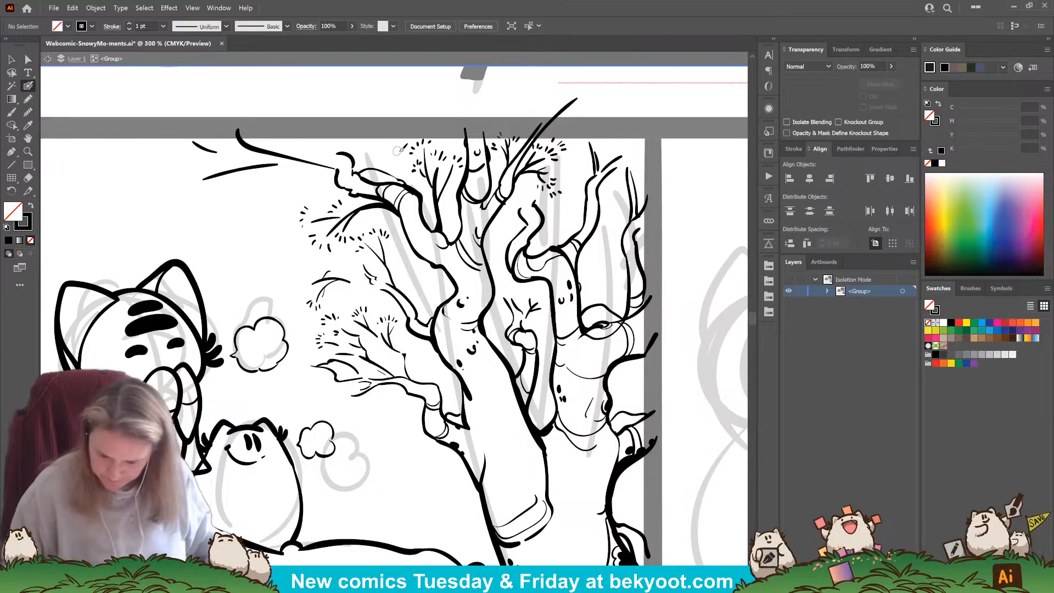
Step: Ink fine twig tips extending the outer end of the lower left branch and add short bud dashes around them
scroll(604, 347, down, 2)
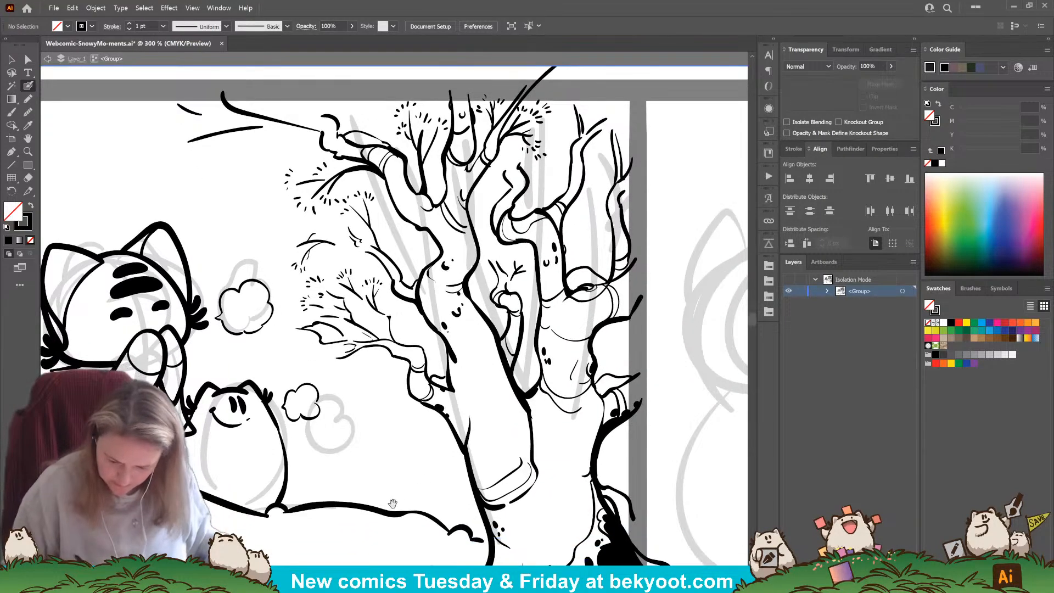
scroll(483, 433, left, 2)
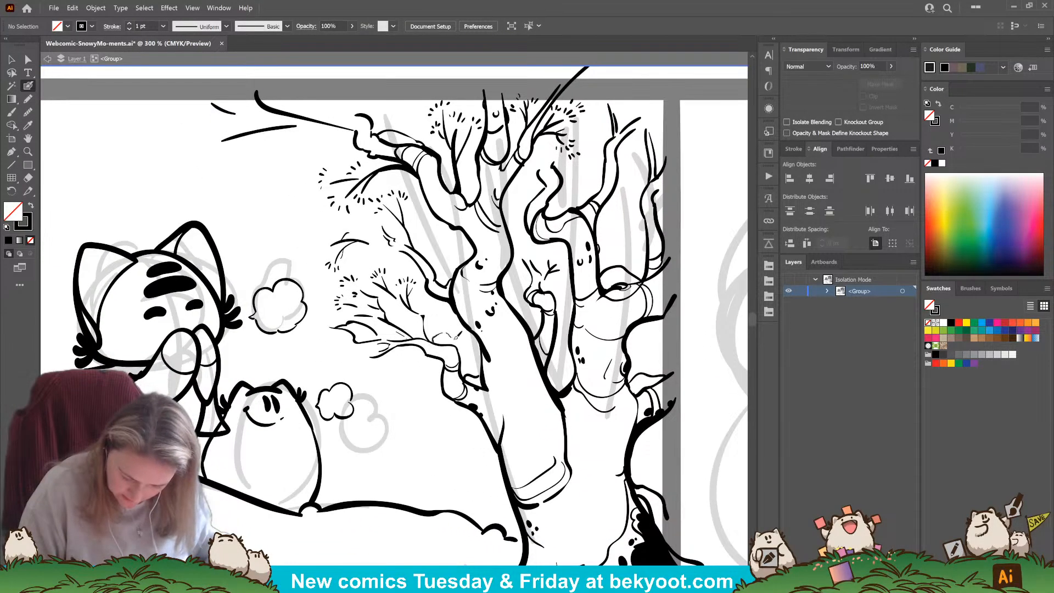
scroll(410, 433, up, 1)
scroll(410, 433, up, 1)
scroll(410, 433, left, 1)
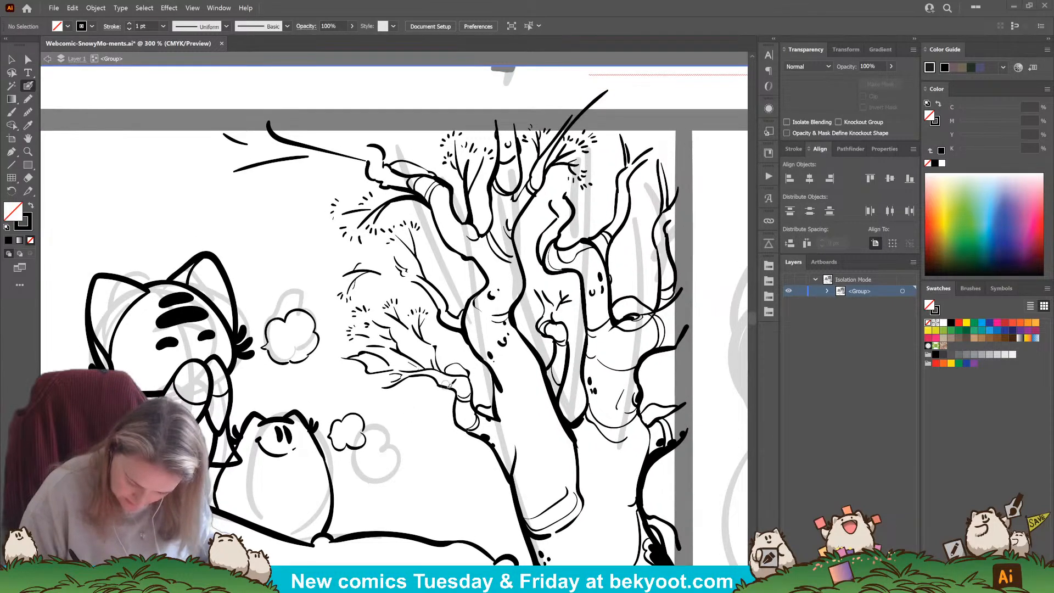
drag(431, 361, 433, 350)
key(ctrl+z)
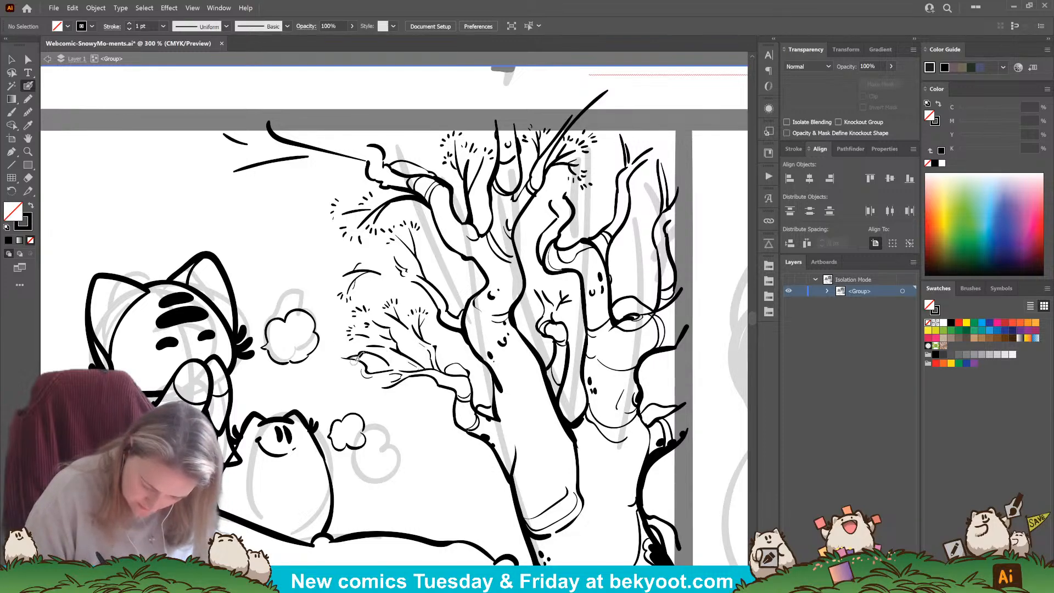
drag(363, 365, 345, 360)
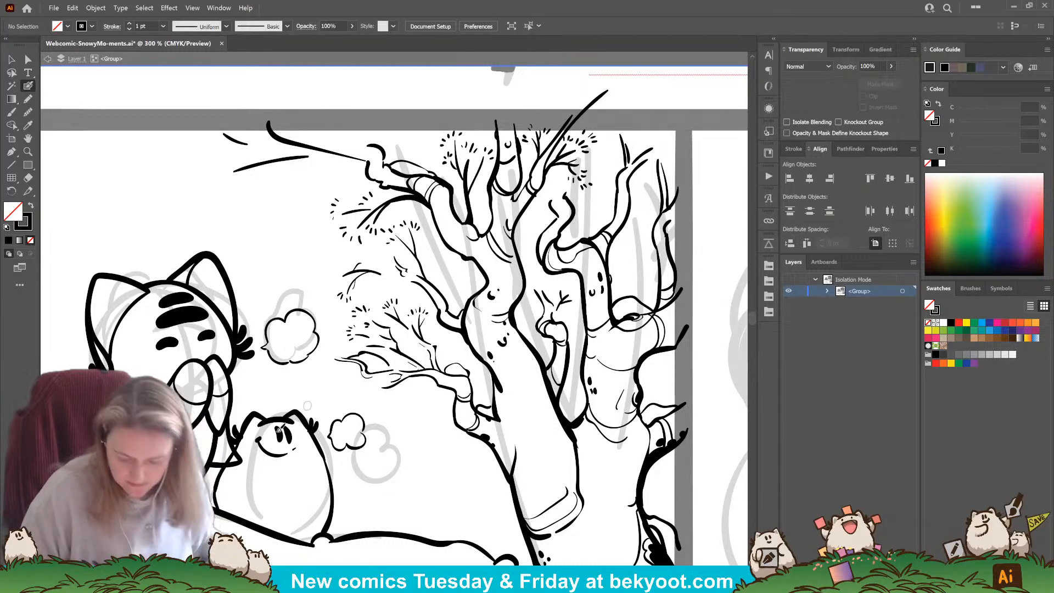
drag(328, 345, 328, 355)
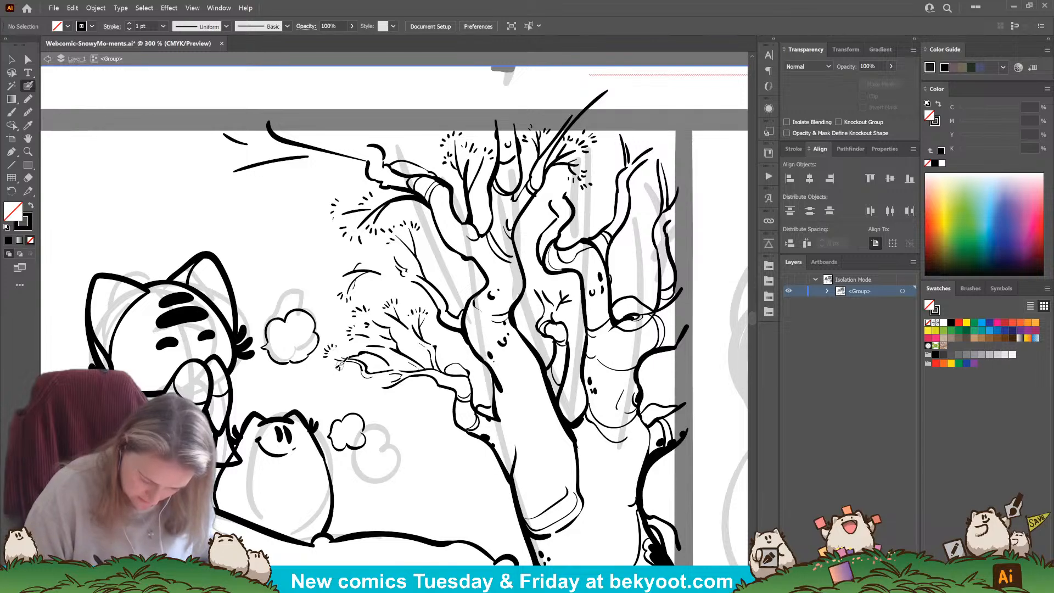
Step: Draw fine offshoot twigs along the end and underside of the tree's lowest left branch with the Blob Brush
drag(340, 364, 346, 369)
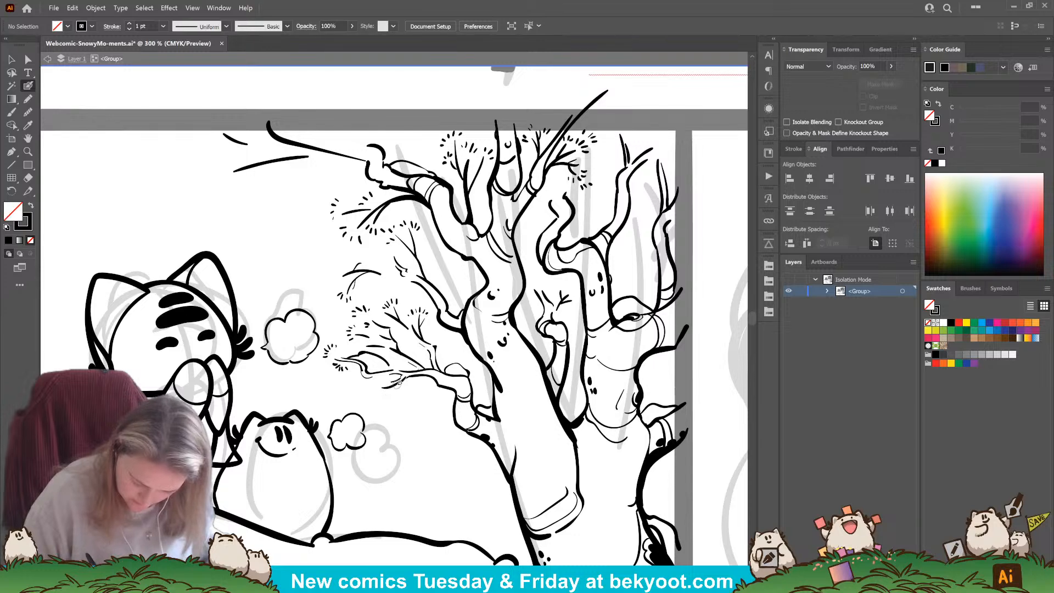
mouse_move(405, 379)
mouse_down()
mouse_move(394, 394)
mouse_move(374, 381)
mouse_up()
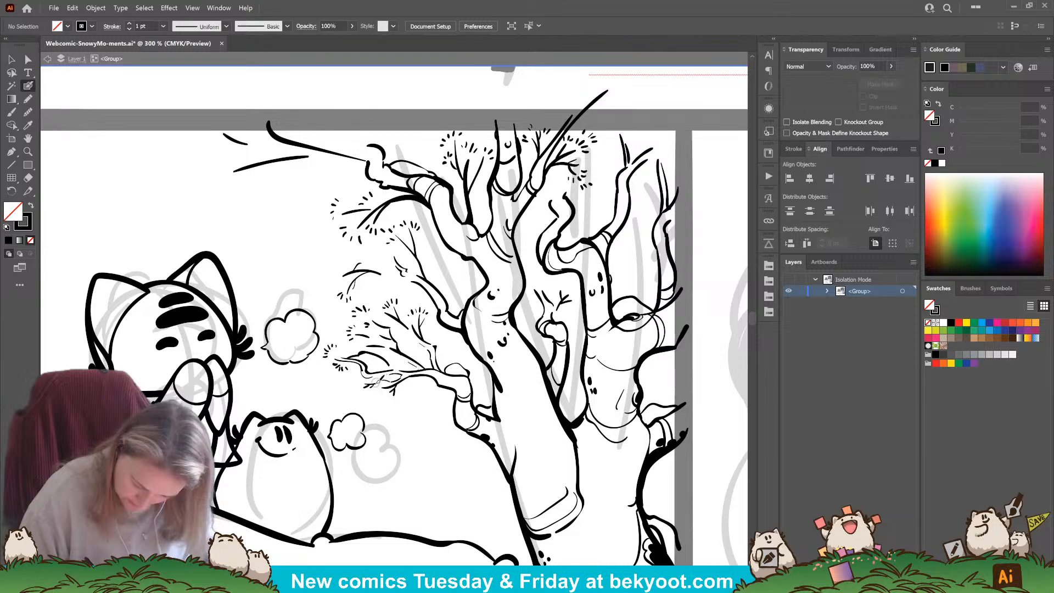
right_click(379, 387)
click(410, 438)
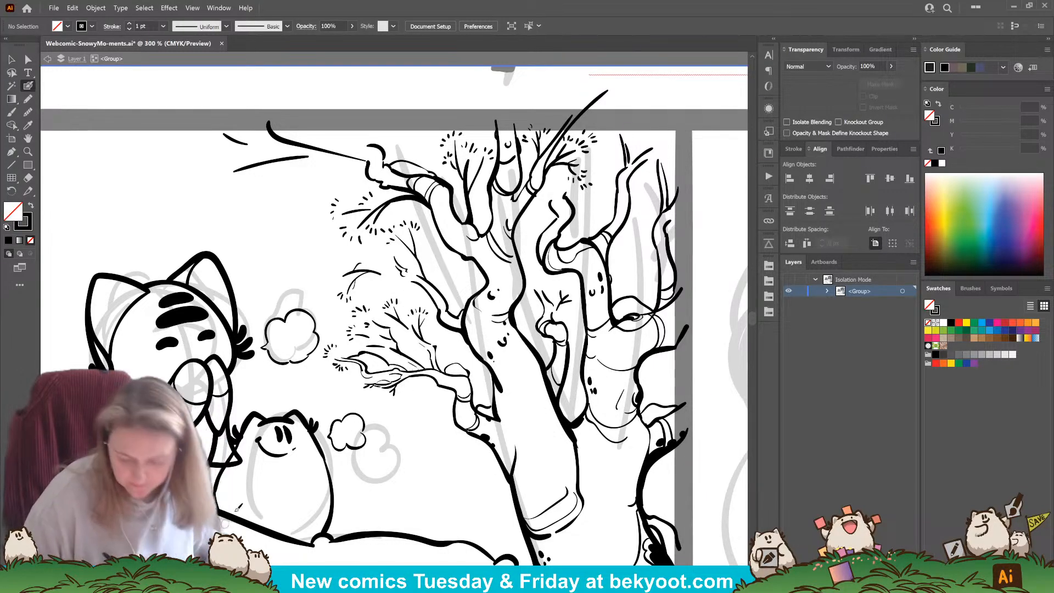
right_click(418, 355)
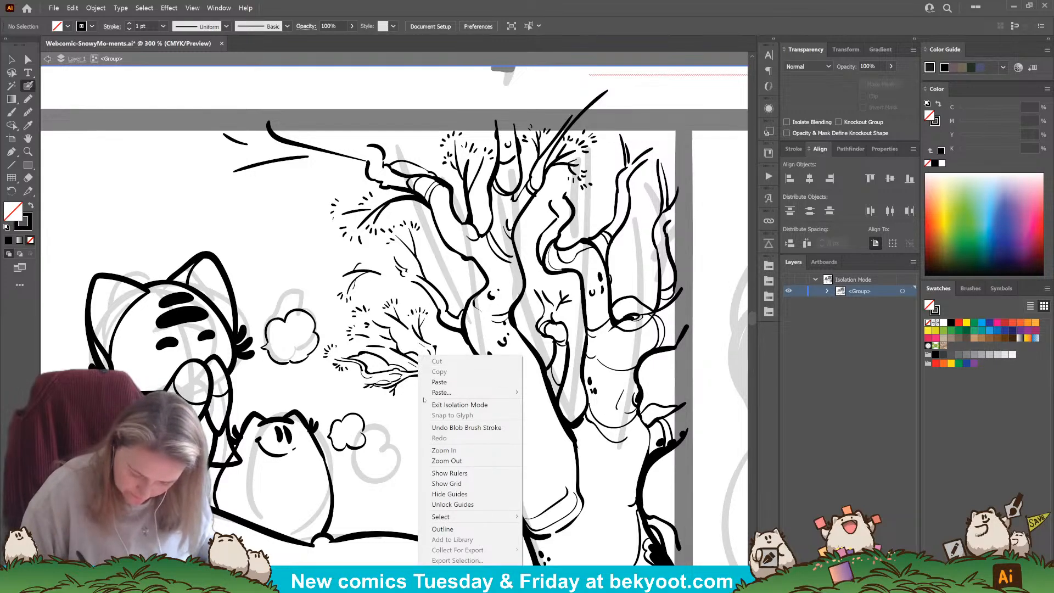
click(406, 409)
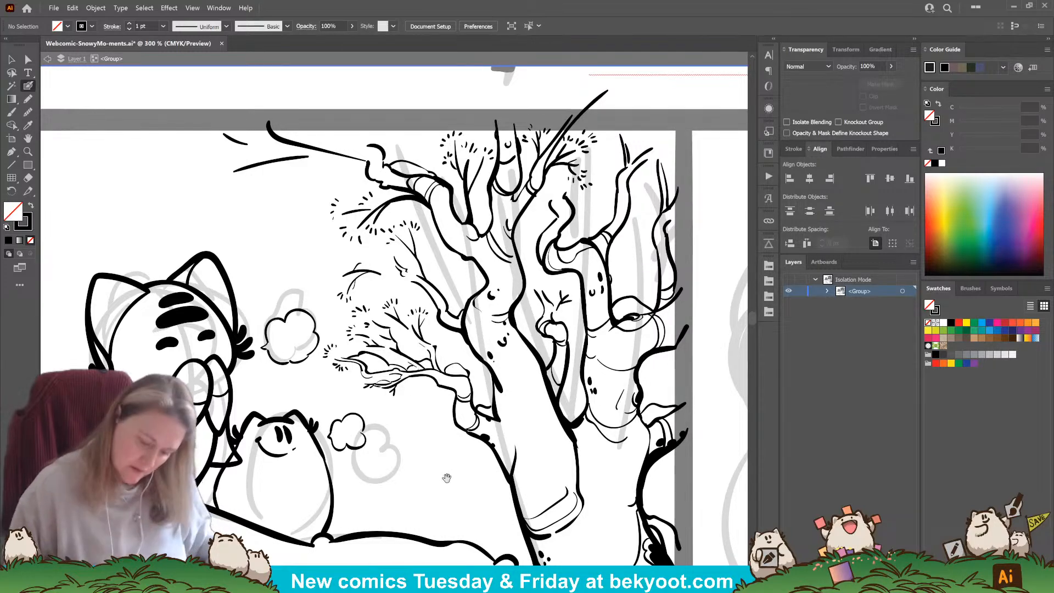
Step: Delete the short loose stroke left of the middle-left branch and draw fine twigs with small bud dashes there
drag(447, 475, 390, 508)
mouse_move(399, 325)
mouse_down()
mouse_move(392, 330)
mouse_move(430, 316)
mouse_move(385, 355)
mouse_move(400, 331)
mouse_up()
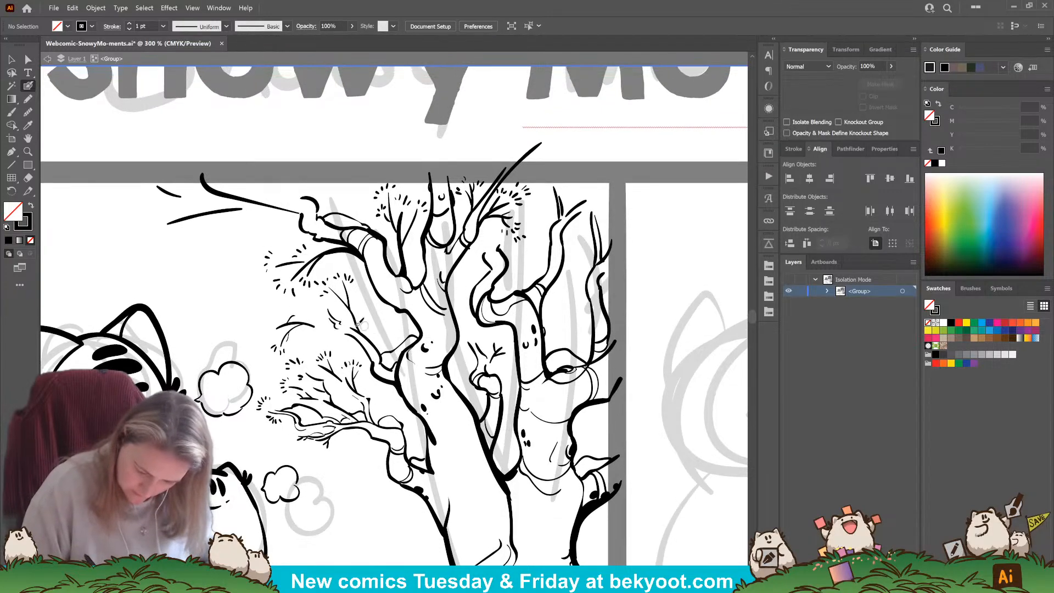
drag(290, 389, 383, 383)
ctrl+click(384, 313)
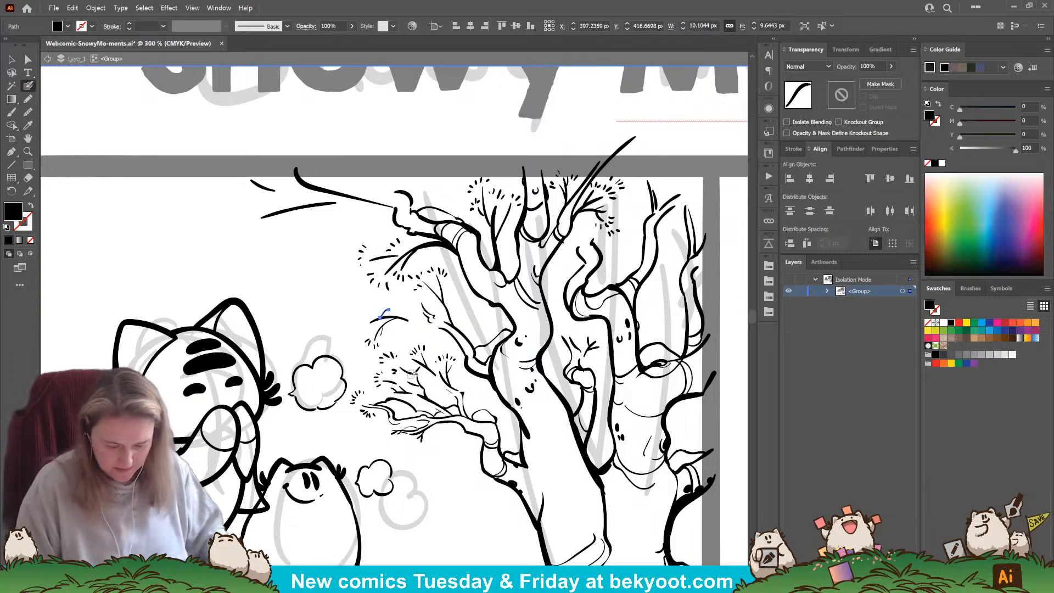
key(Delete)
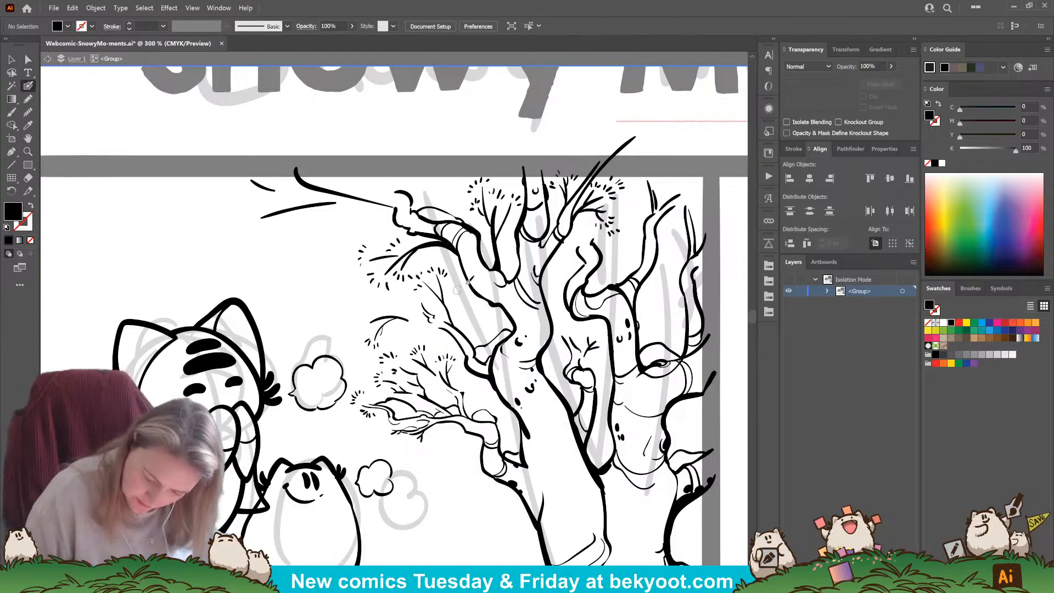
key(shift+x)
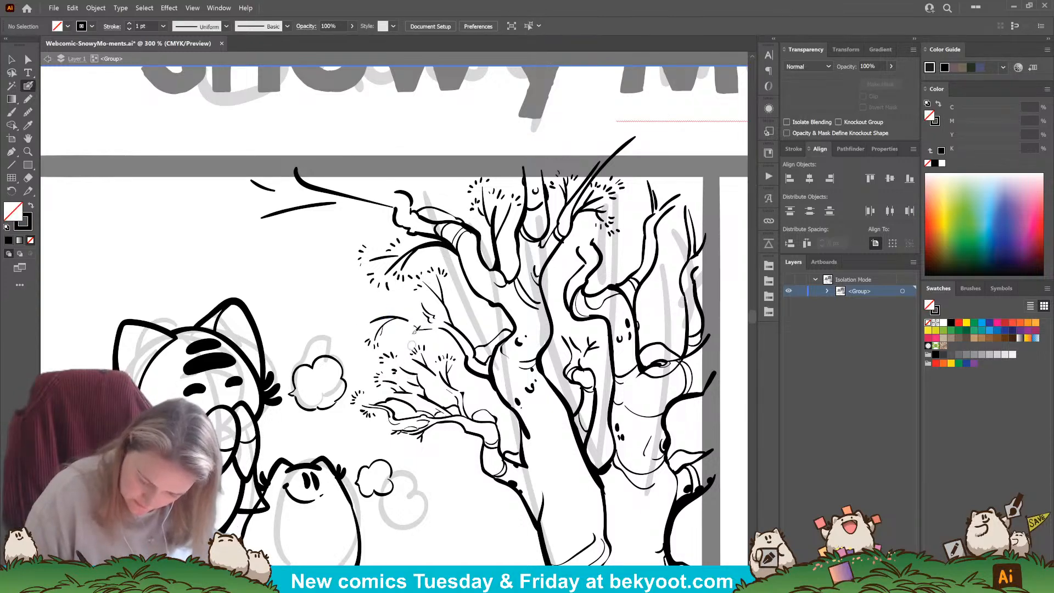
drag(383, 308, 415, 317)
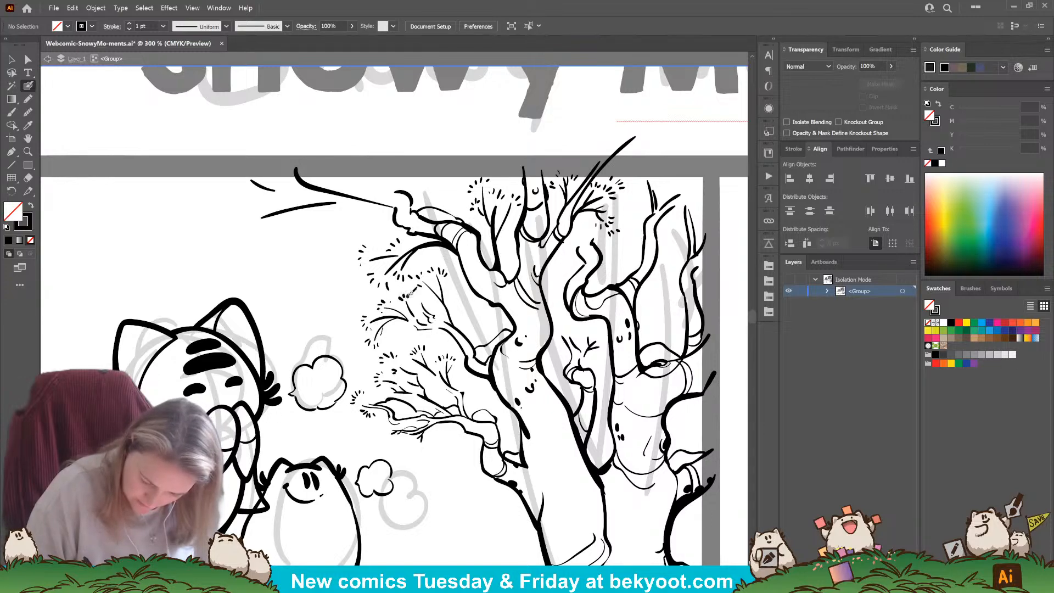
drag(398, 453, 391, 448)
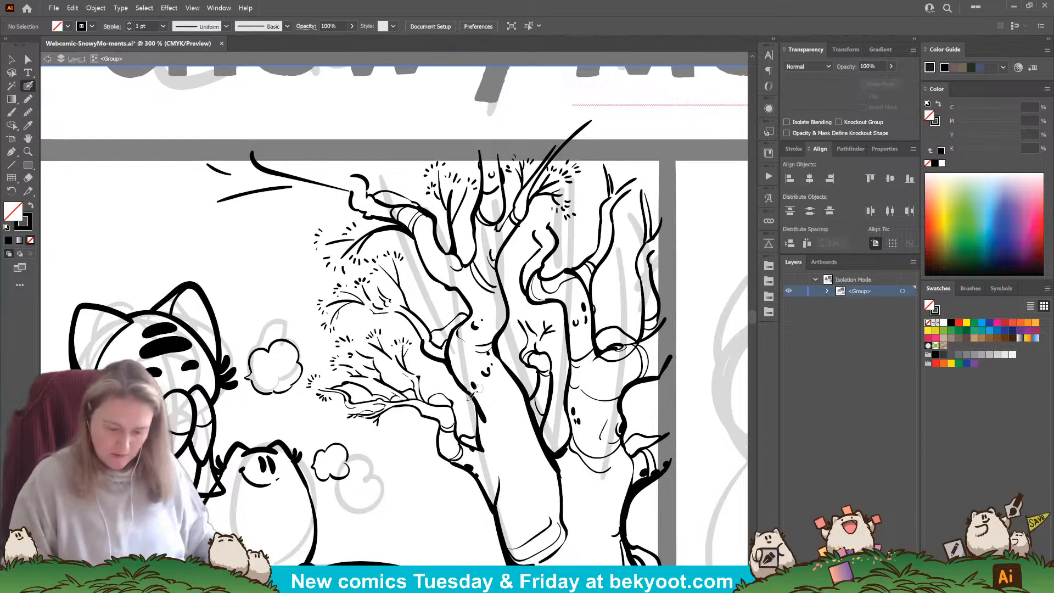
drag(410, 296, 404, 302)
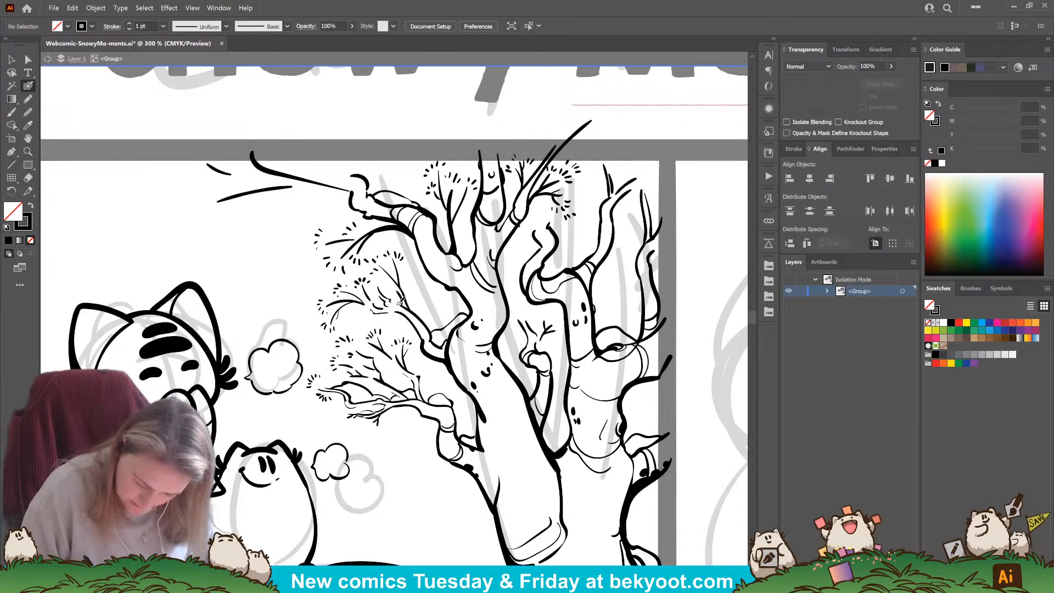
Step: Draw a small cluster of twigs with bud dashes in the gap between the right trunk's upper branches
drag(445, 306, 462, 369)
drag(341, 298, 370, 327)
drag(418, 456, 381, 426)
drag(583, 575, 523, 485)
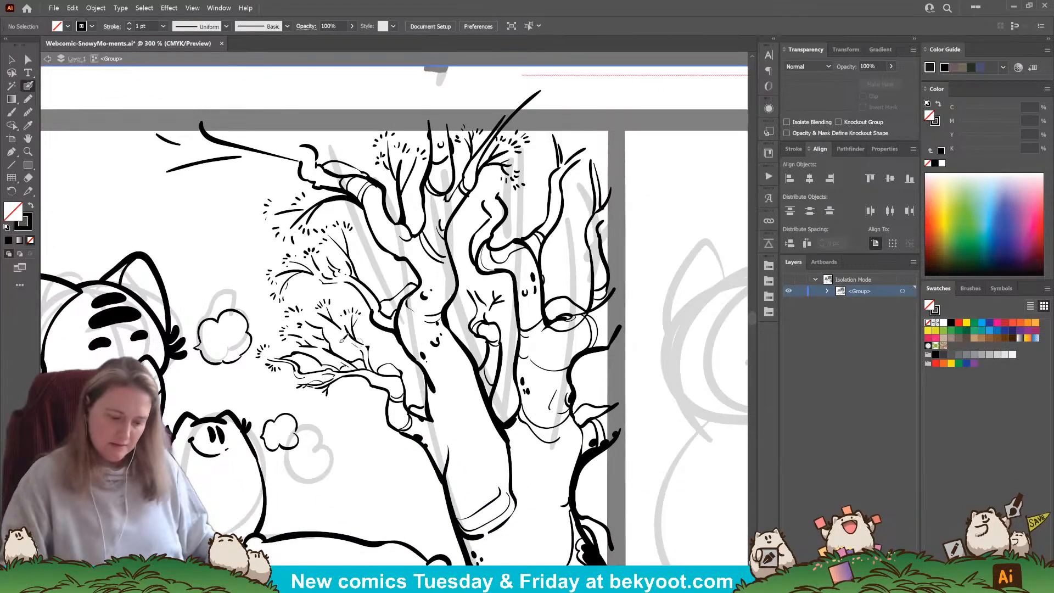
drag(352, 371, 400, 435)
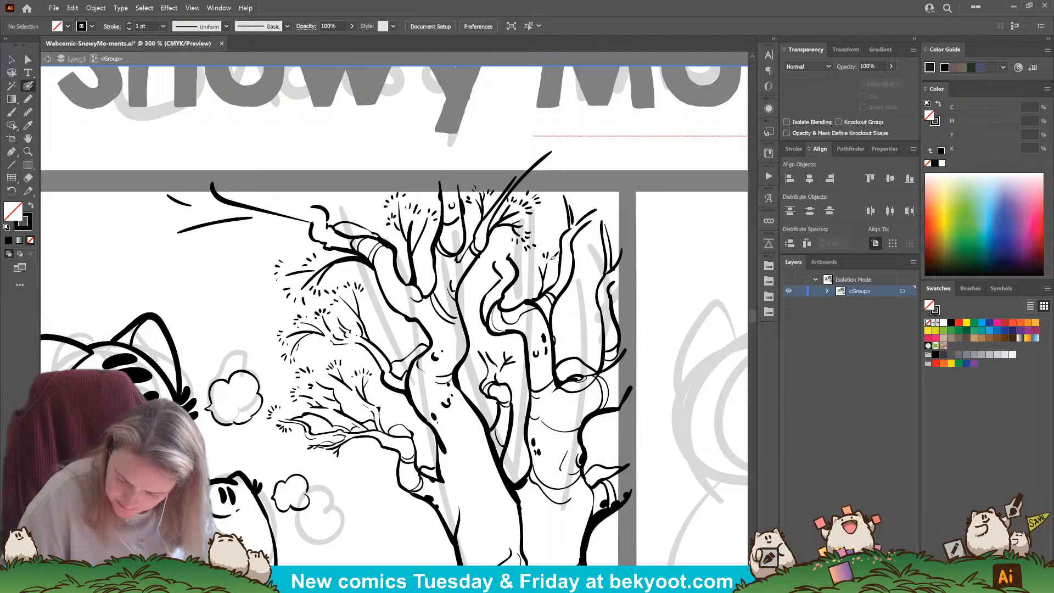
drag(545, 258, 550, 251)
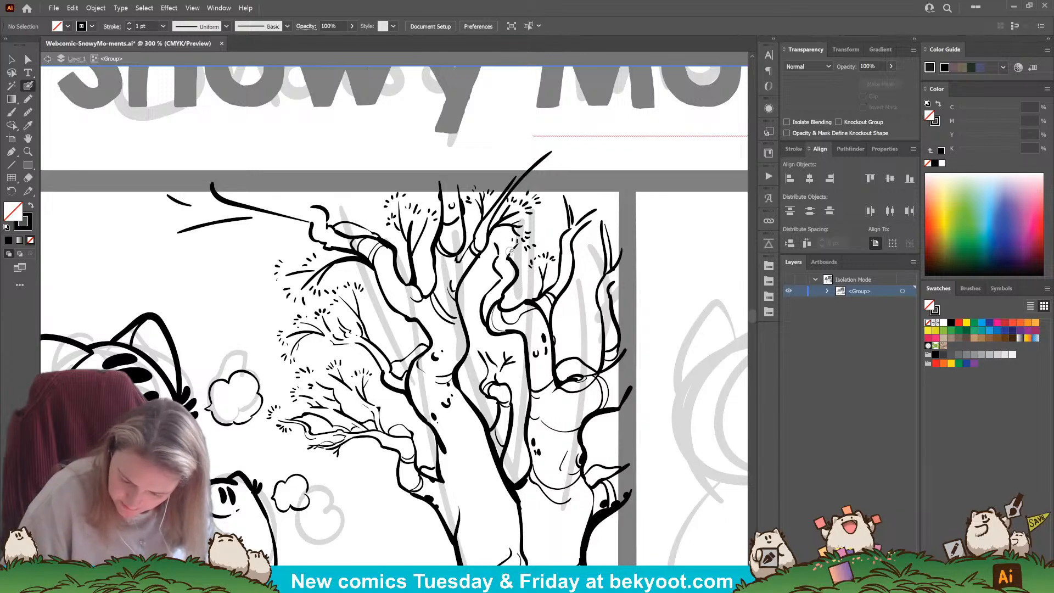
Step: Draw a wavy branch line above the small stub between the trunks and a contour stroke on the right trunk's curved branch
drag(504, 372, 457, 345)
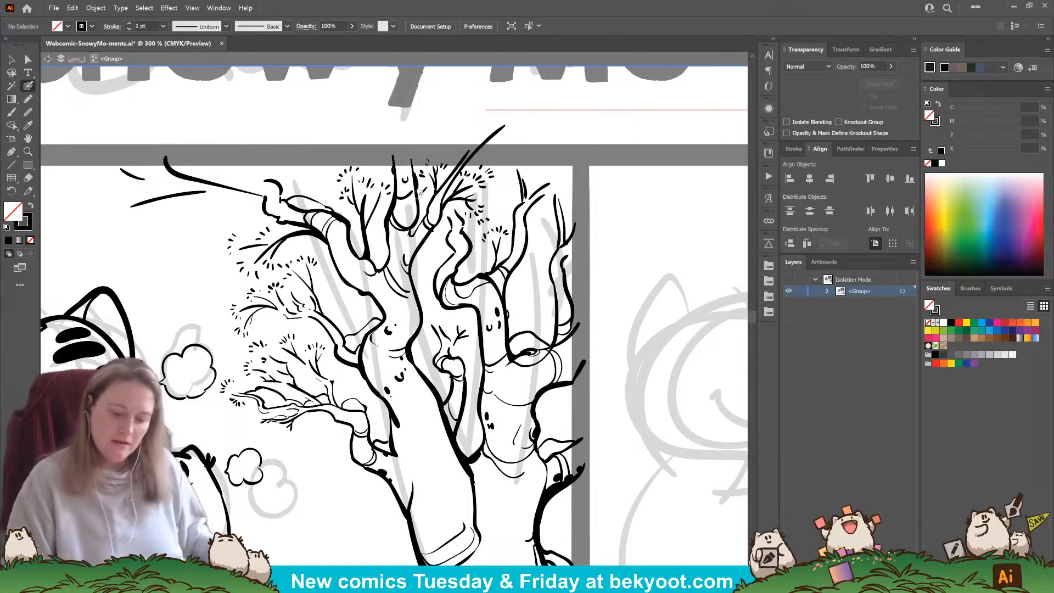
drag(541, 292, 483, 301)
drag(372, 294, 471, 300)
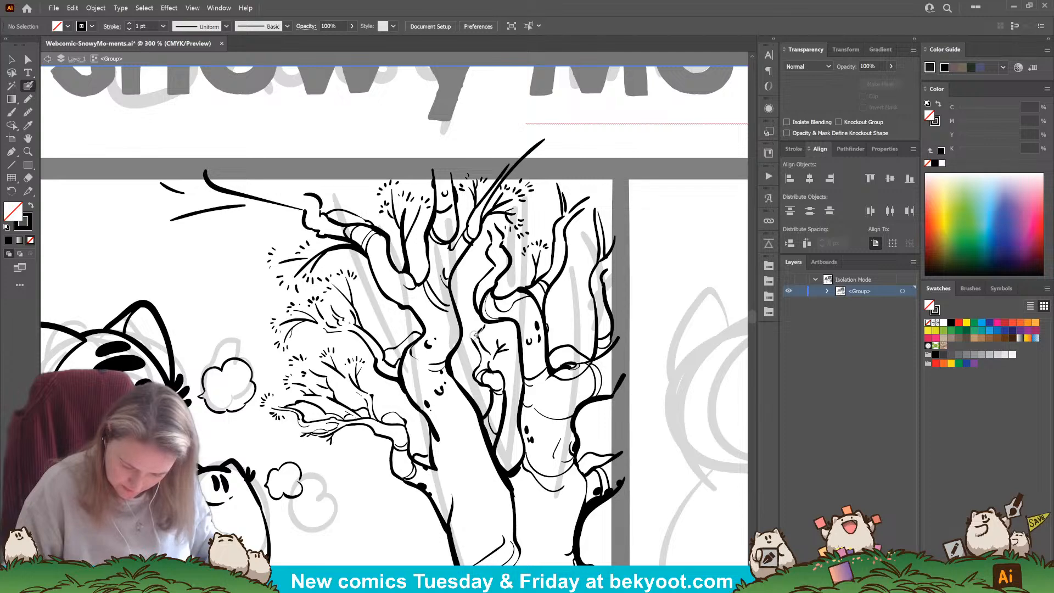
drag(519, 451, 483, 469)
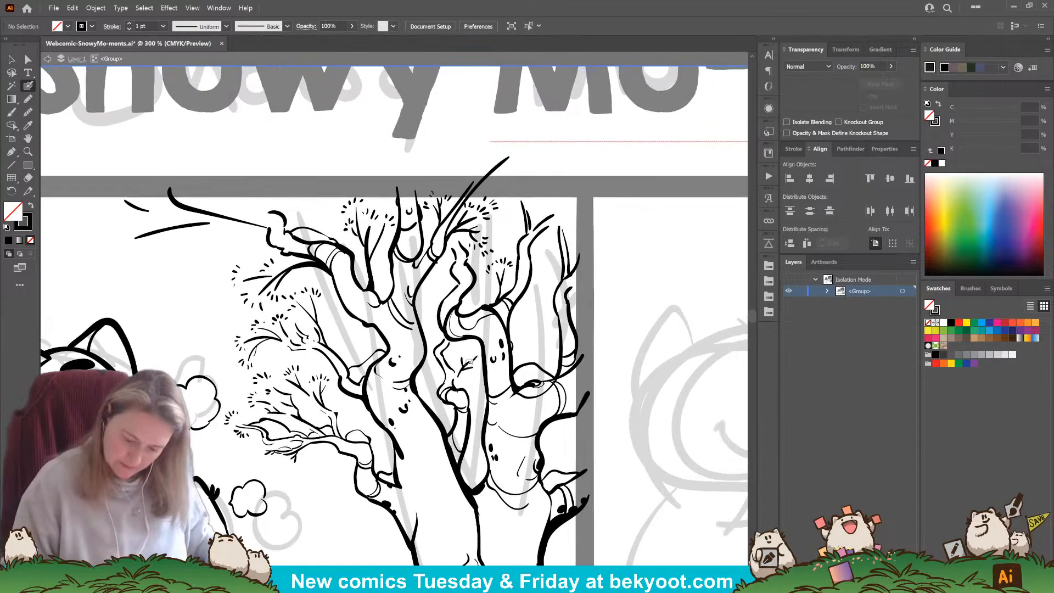
drag(470, 303, 486, 290)
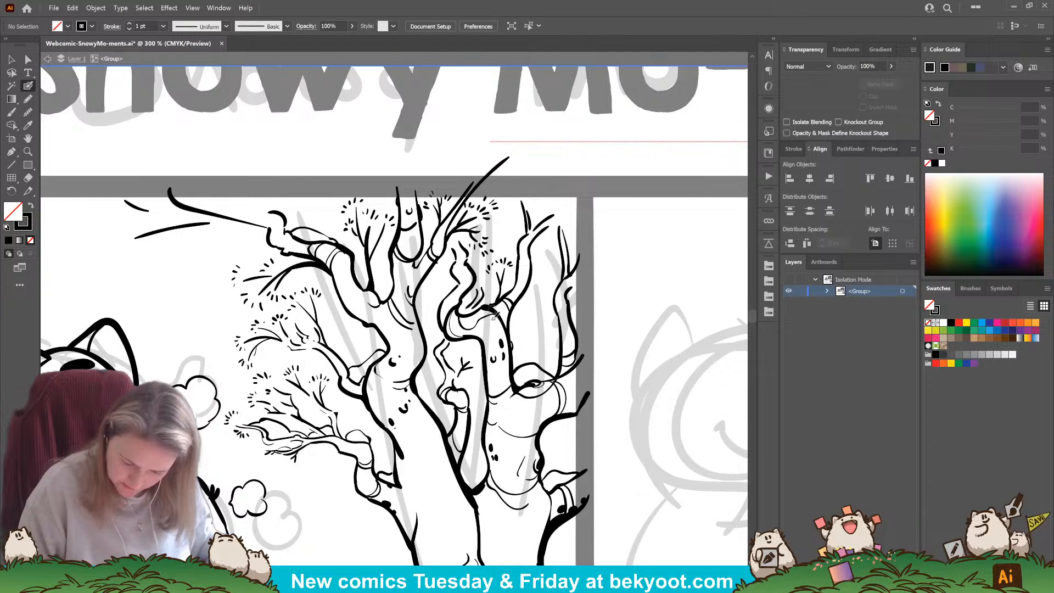
Step: Draw new branch ends reaching the panel border from the upper-left branch and delete its old long stroke
drag(493, 443, 441, 429)
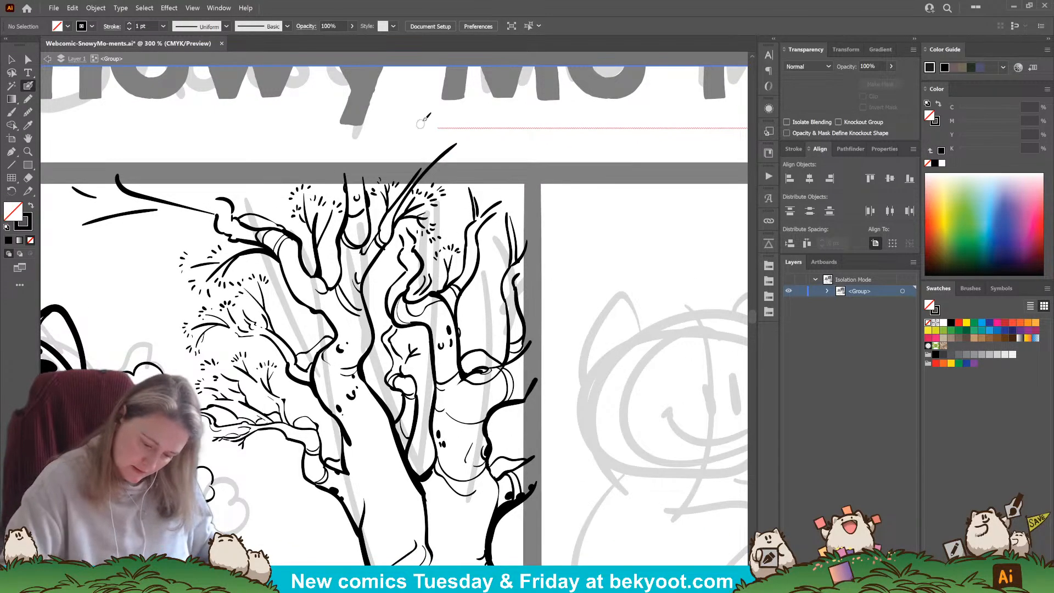
drag(432, 329, 460, 339)
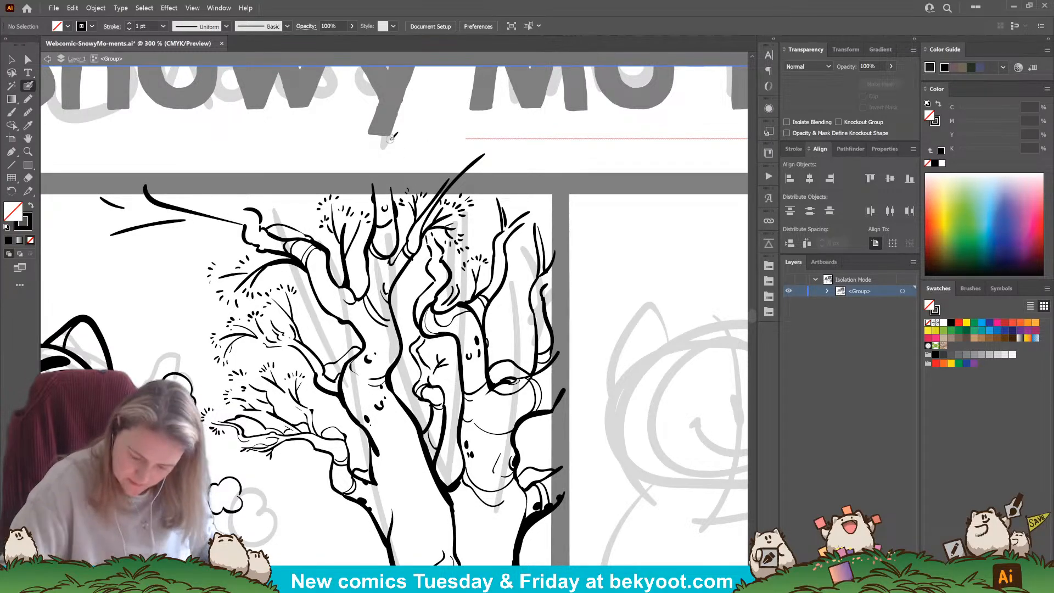
mouse_move(377, 469)
mouse_down()
mouse_move(371, 434)
mouse_move(413, 443)
mouse_move(442, 483)
mouse_up()
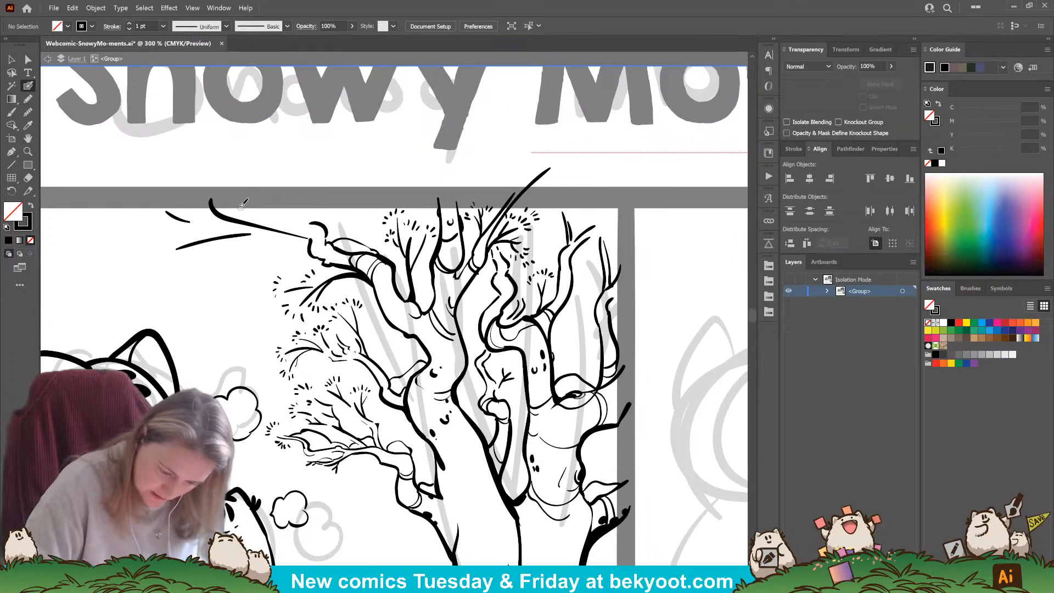
drag(298, 489, 349, 476)
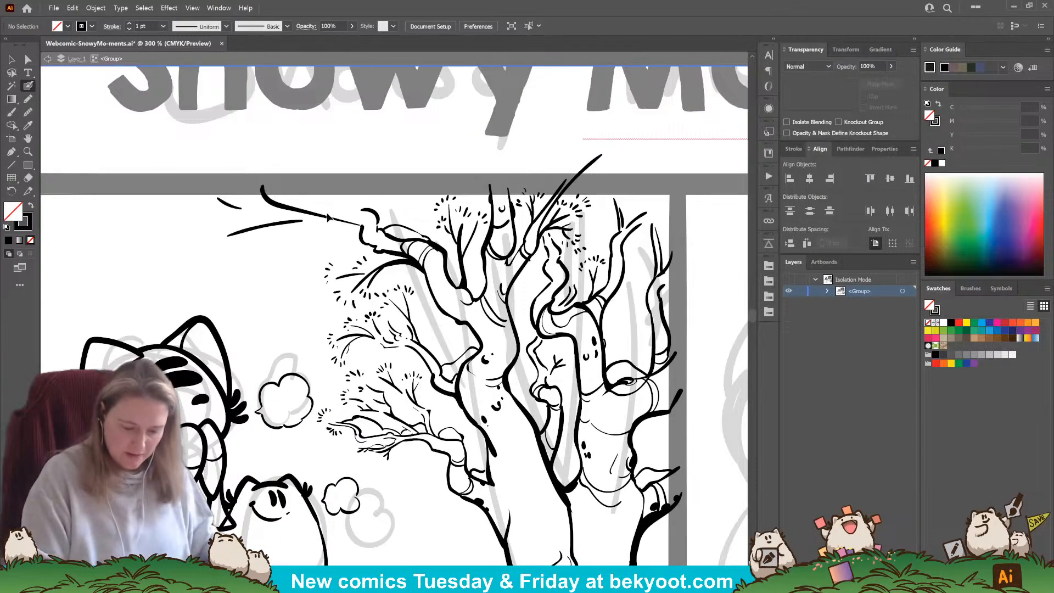
ctrl+click(316, 218)
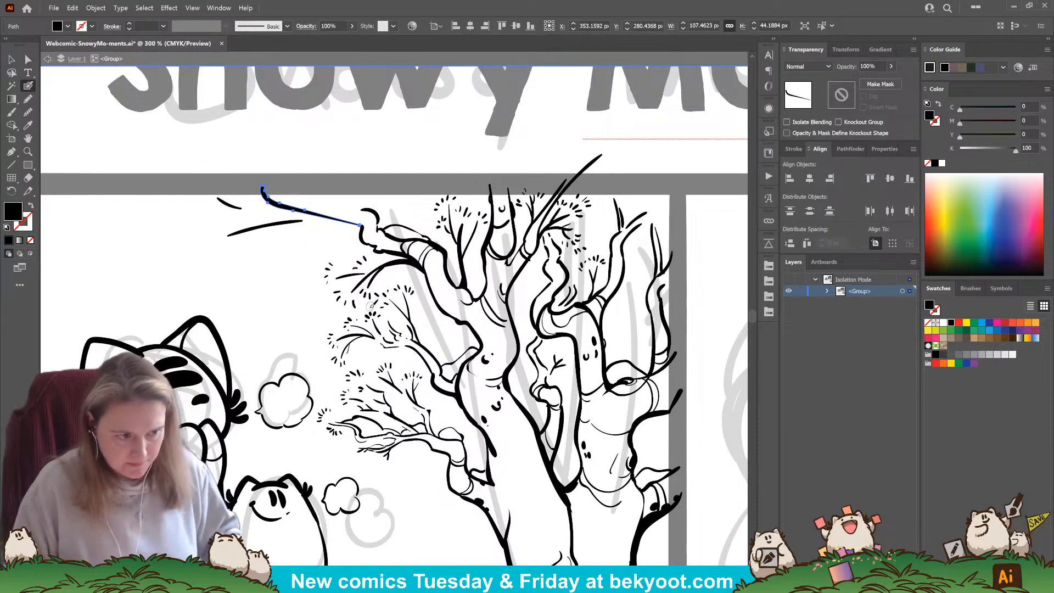
ctrl+click(326, 357)
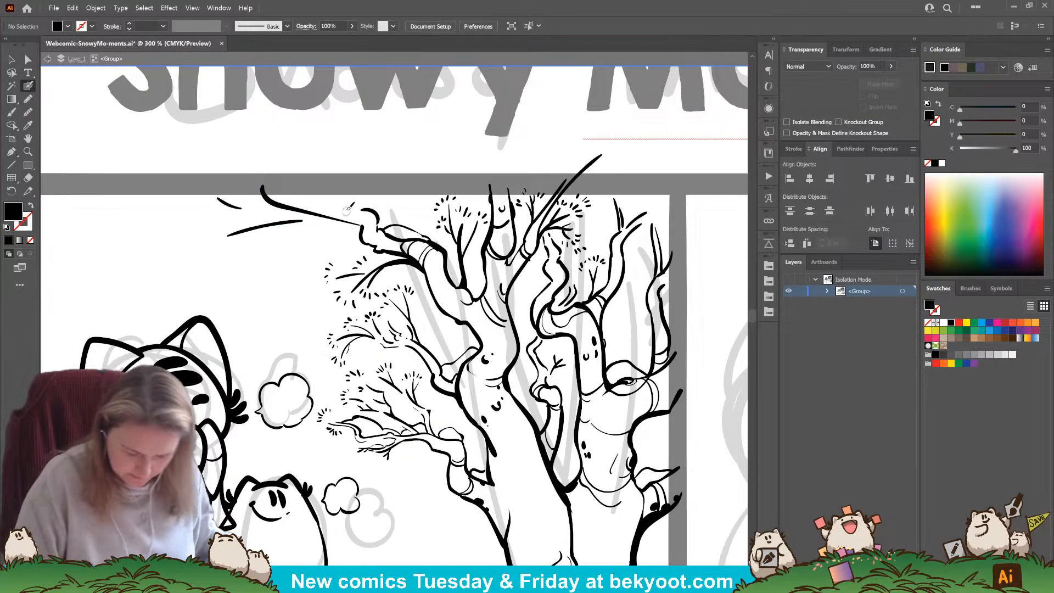
mouse_move(362, 223)
mouse_down()
mouse_move(316, 179)
mouse_move(360, 209)
mouse_up()
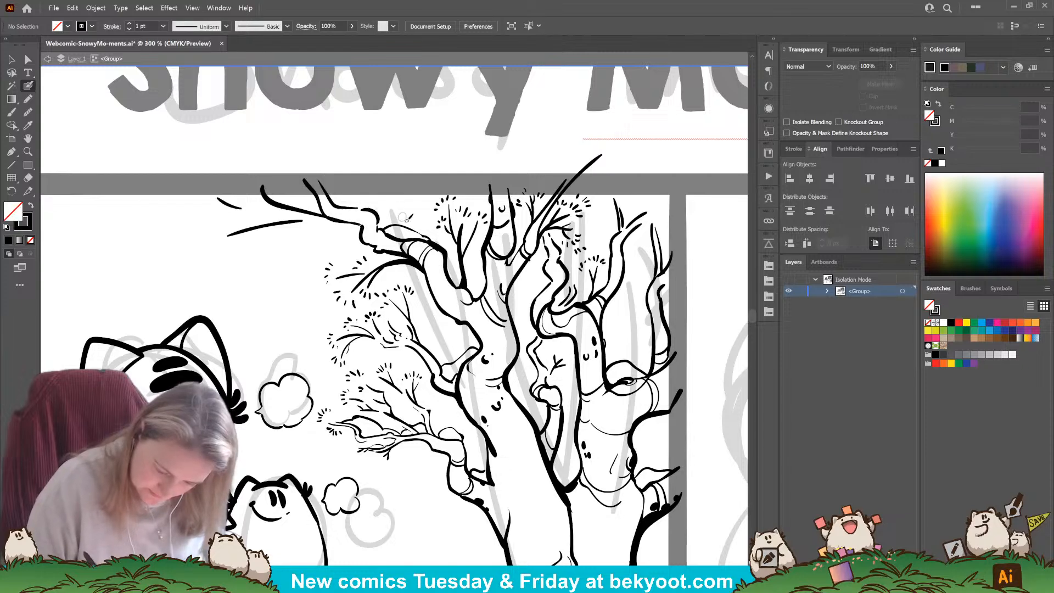
ctrl+click(308, 213)
key(Delete)
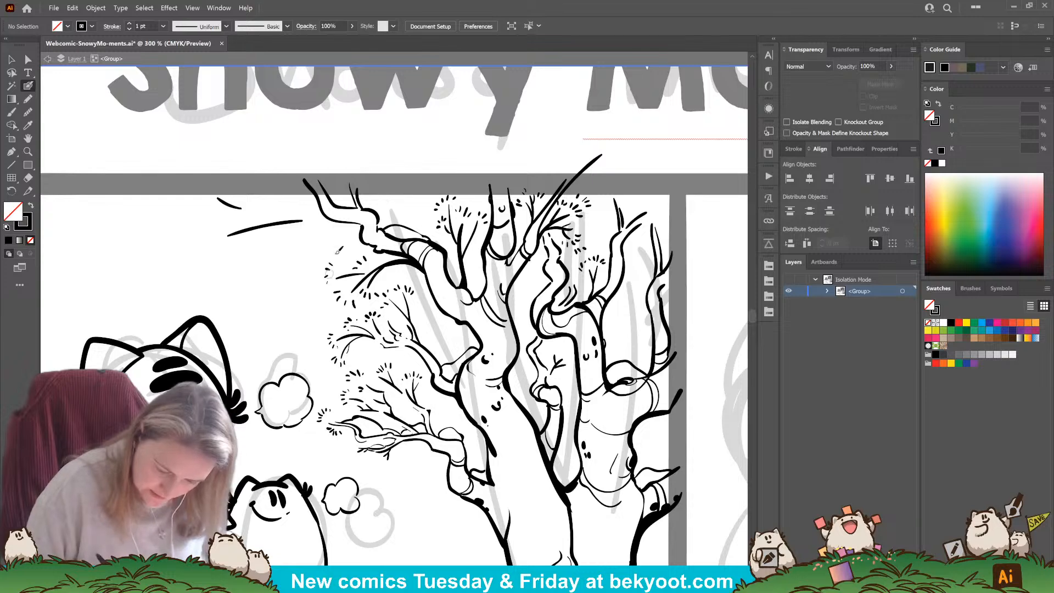
Step: Extend the upper-left branch outward with long thin twigs over the old rough strokes
ctrl+click(274, 224)
ctrl+shift+click(237, 208)
ctrl+click(295, 296)
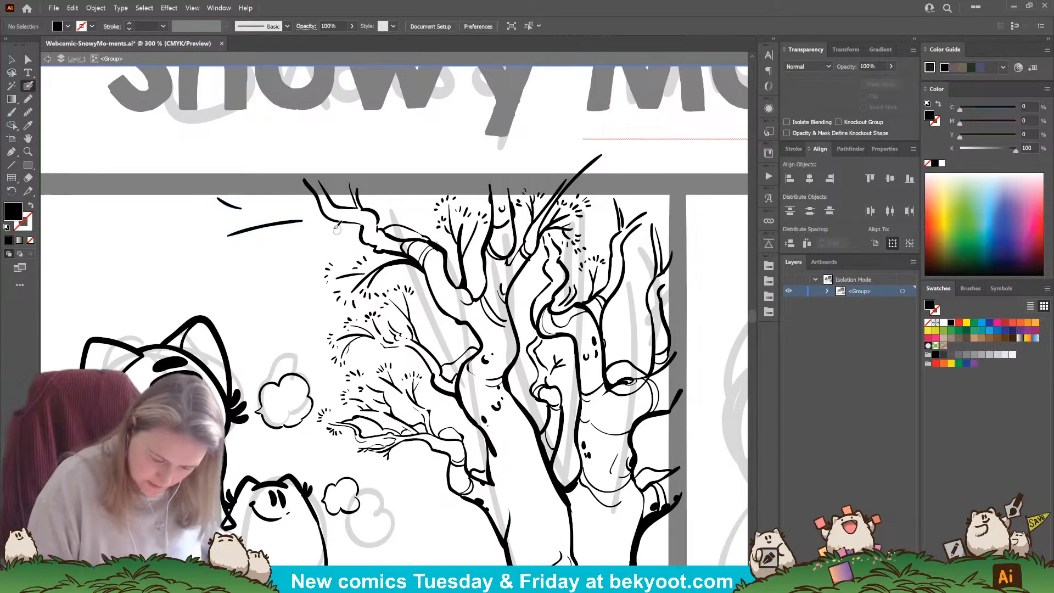
drag(326, 217, 268, 220)
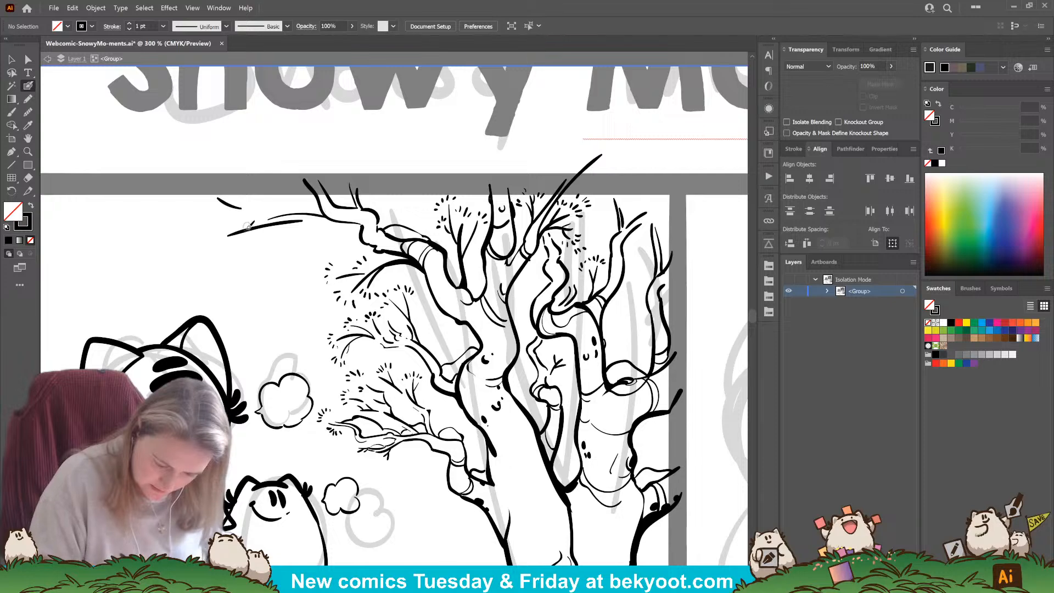
right_click(253, 223)
key(Escape)
mouse_move(271, 231)
mouse_down()
mouse_move(237, 254)
mouse_move(227, 224)
mouse_move(177, 259)
mouse_move(210, 226)
mouse_move(187, 242)
mouse_up()
mouse_move(254, 197)
mouse_down()
mouse_move(291, 213)
mouse_move(282, 208)
mouse_up()
right_click(284, 206)
key(Escape)
Step: Delete the leftover thick strokes among the thin upper-left twigs and draw fine side twigs in their place
ctrl+click(238, 209)
ctrl+shift+click(242, 232)
ctrl+shift+click(250, 246)
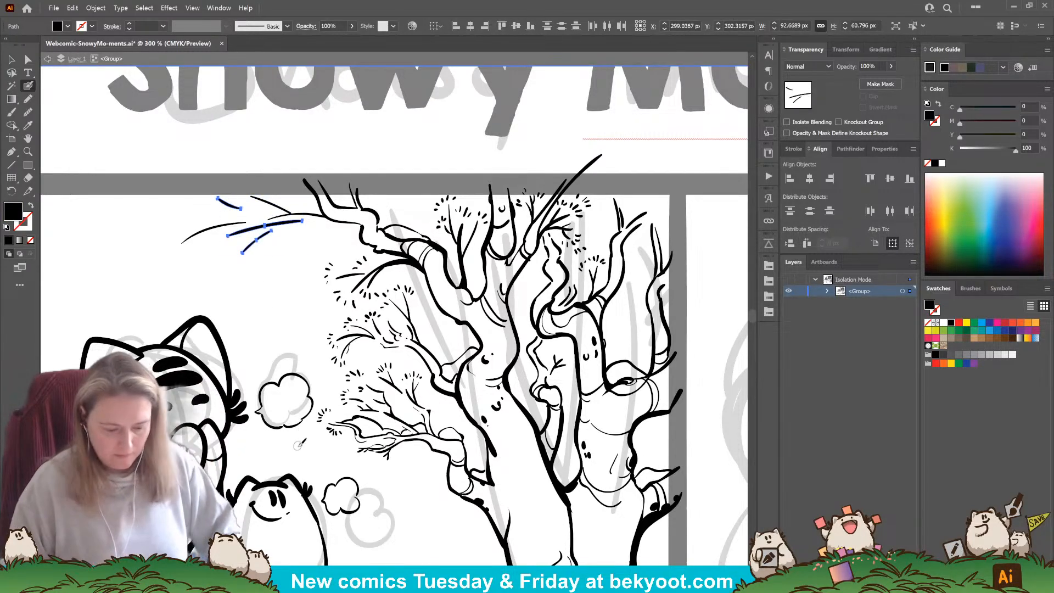
key(Delete)
mouse_move(234, 254)
mouse_down()
mouse_move(279, 214)
mouse_move(253, 250)
mouse_up()
key(shift+x)
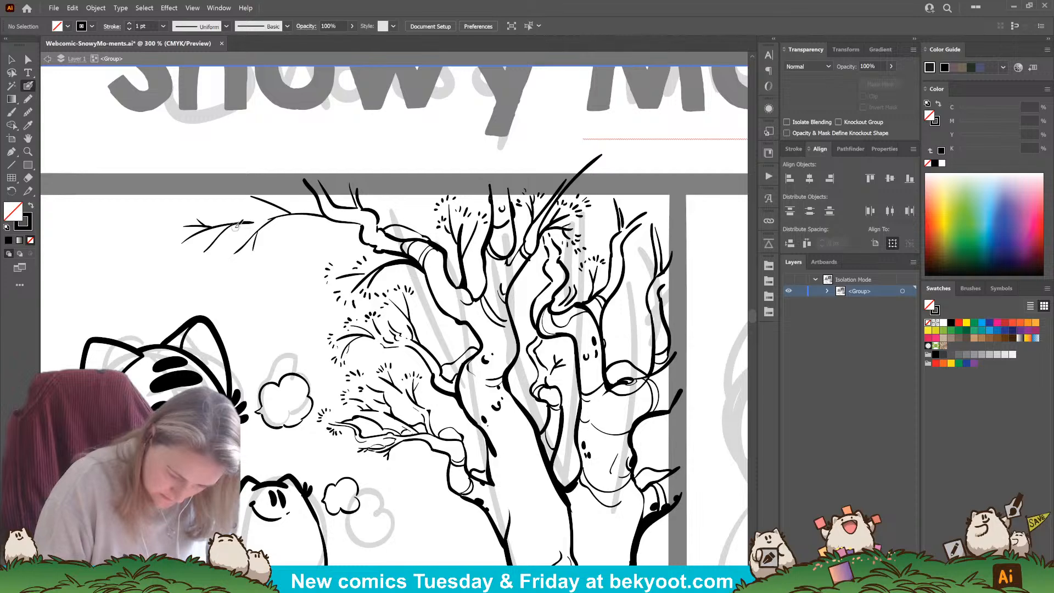
Step: Draw small bud dashes around the tips of the thin upper-left twigs with a black stroke and no fill, adding fine side twigs
right_click(232, 223)
ctrl+click(316, 213)
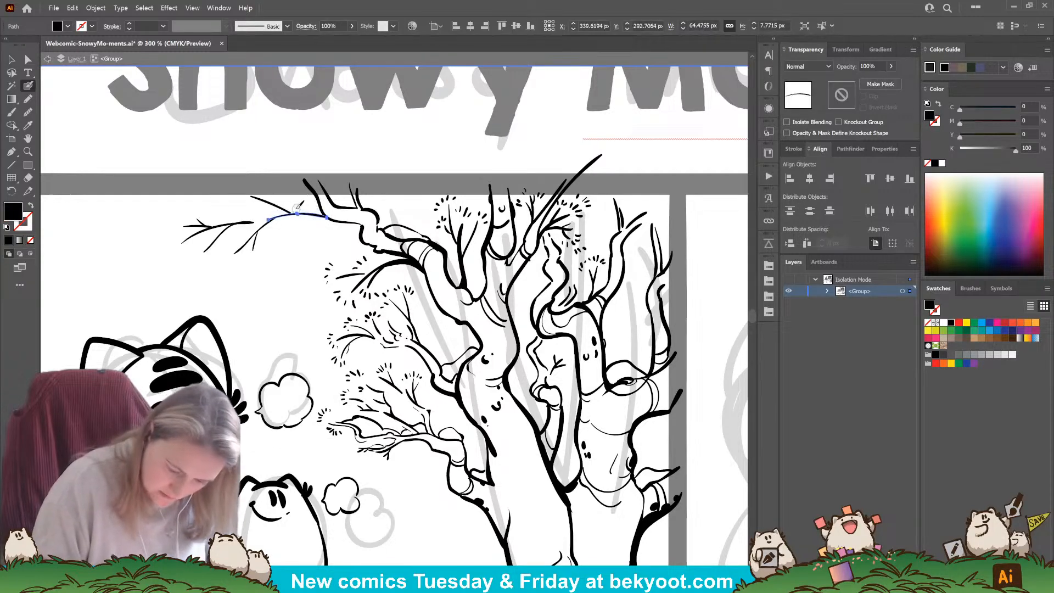
key(ctrl+shift+a)
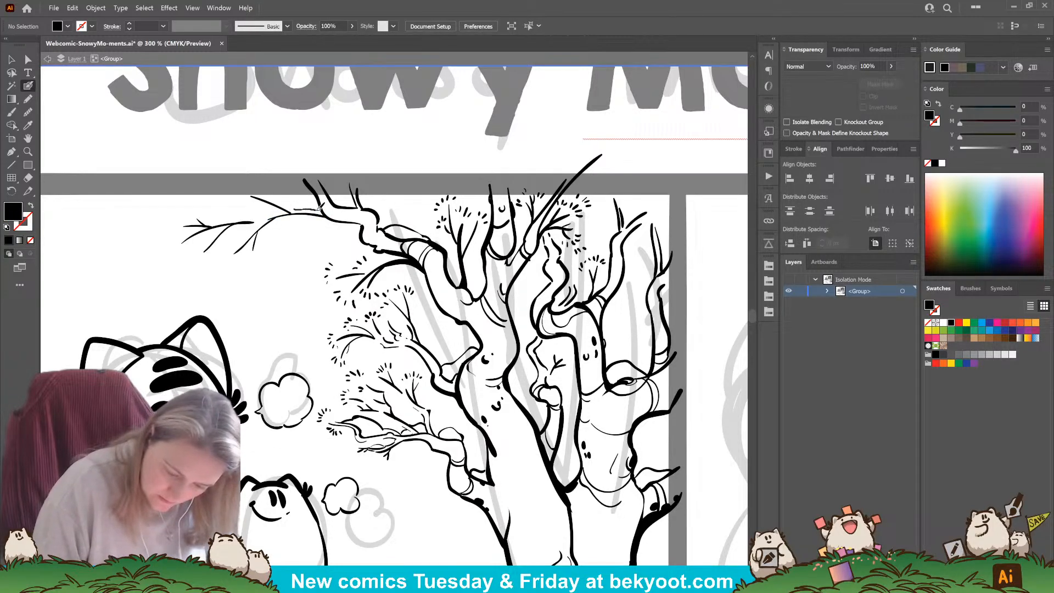
key(shift+x)
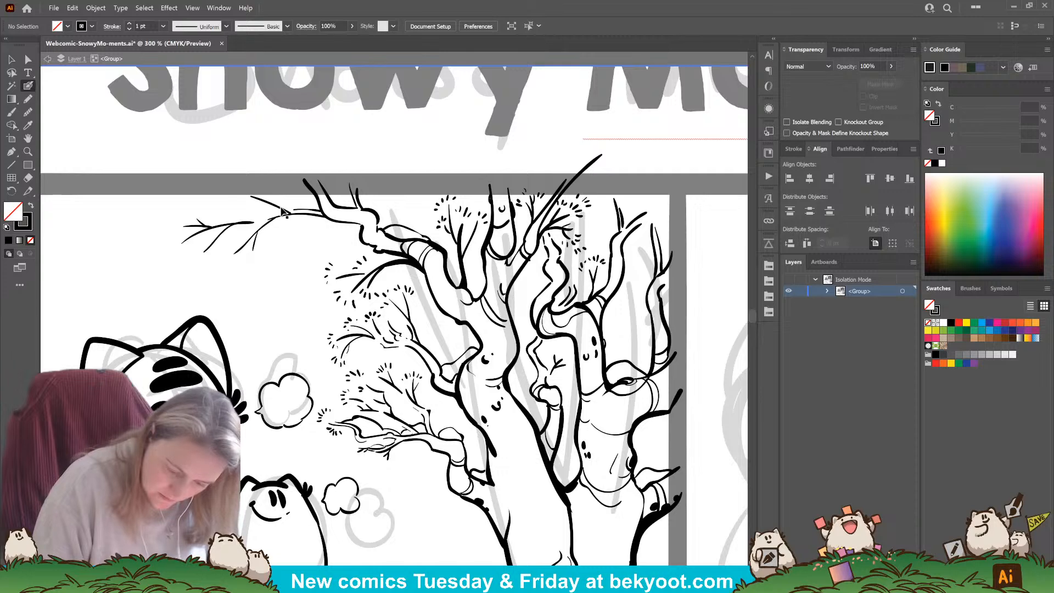
key(shift+x)
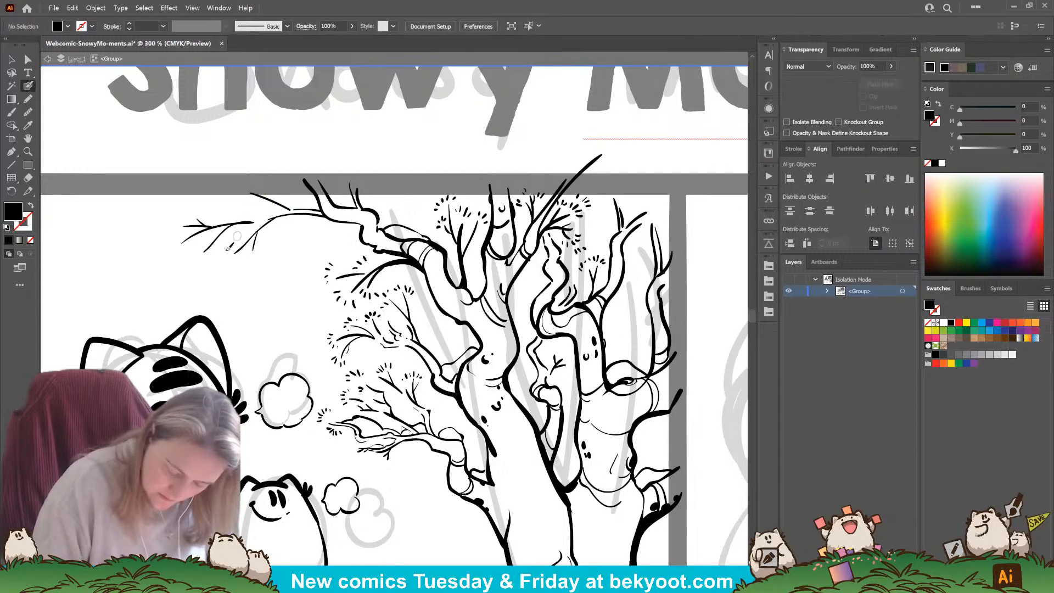
key(shift+x)
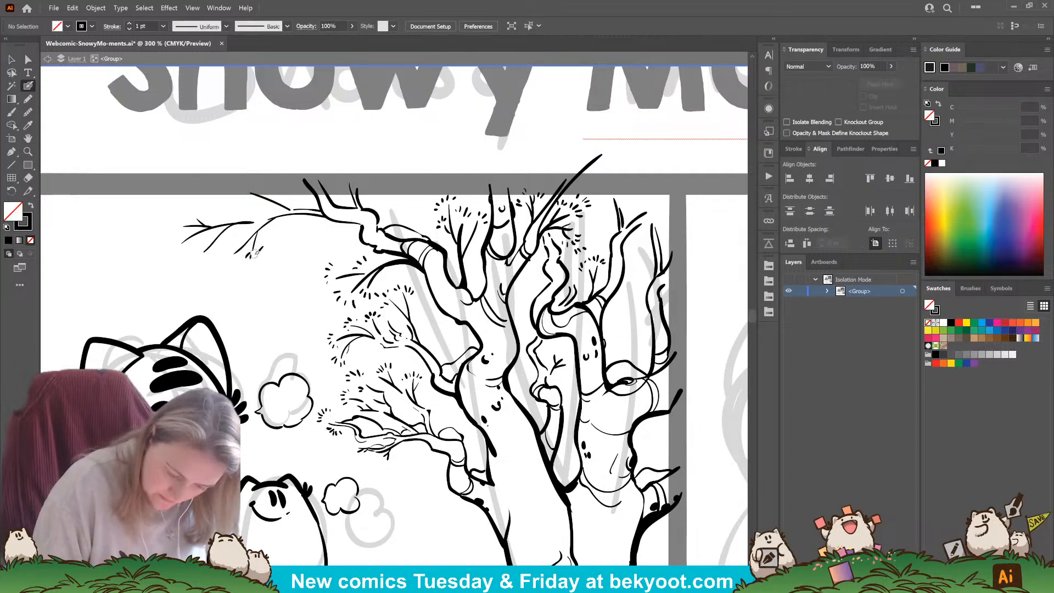
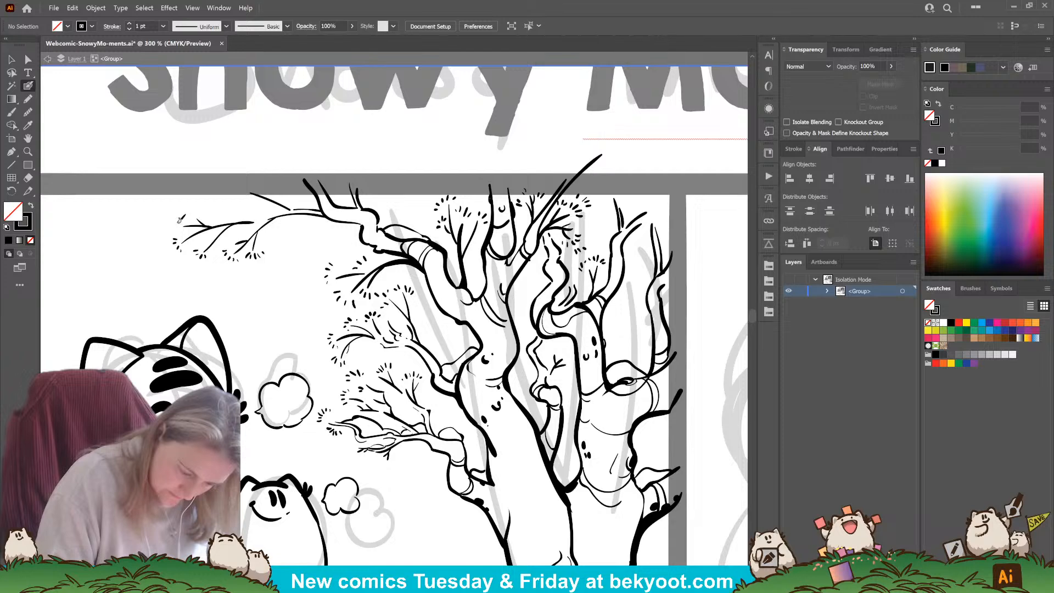
drag(178, 229, 180, 232)
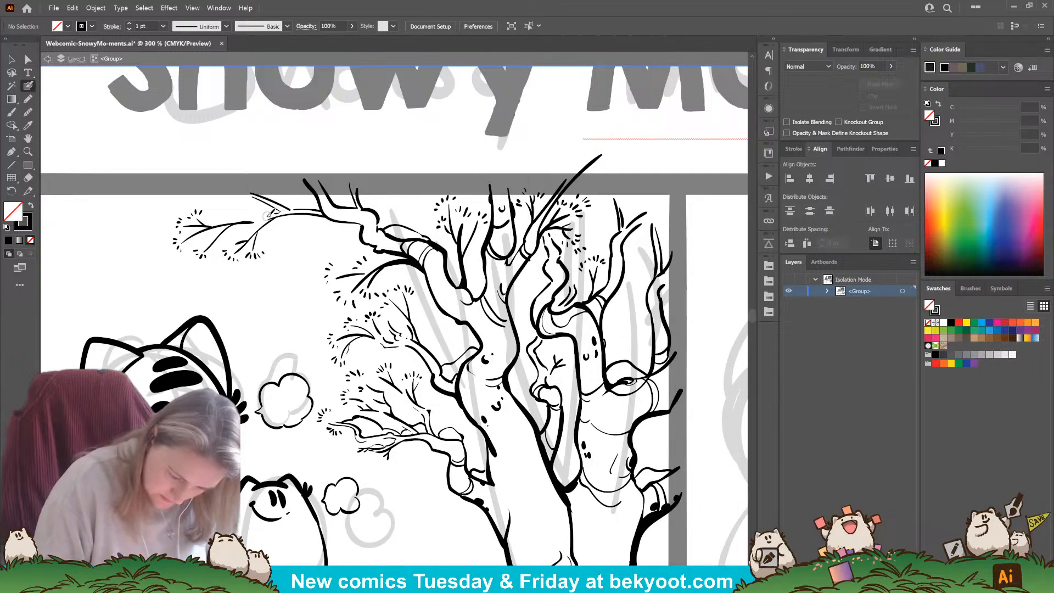
drag(220, 221, 217, 222)
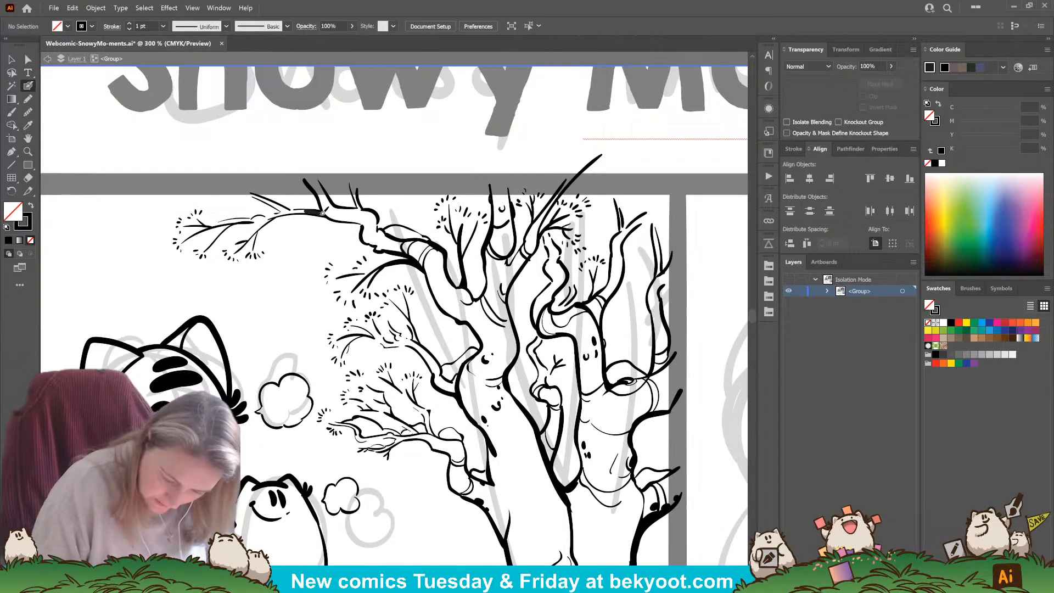
Step: Thicken the thin twig's junction and draw bark rings and black shading on the upper-left branch's knot
drag(322, 211, 325, 213)
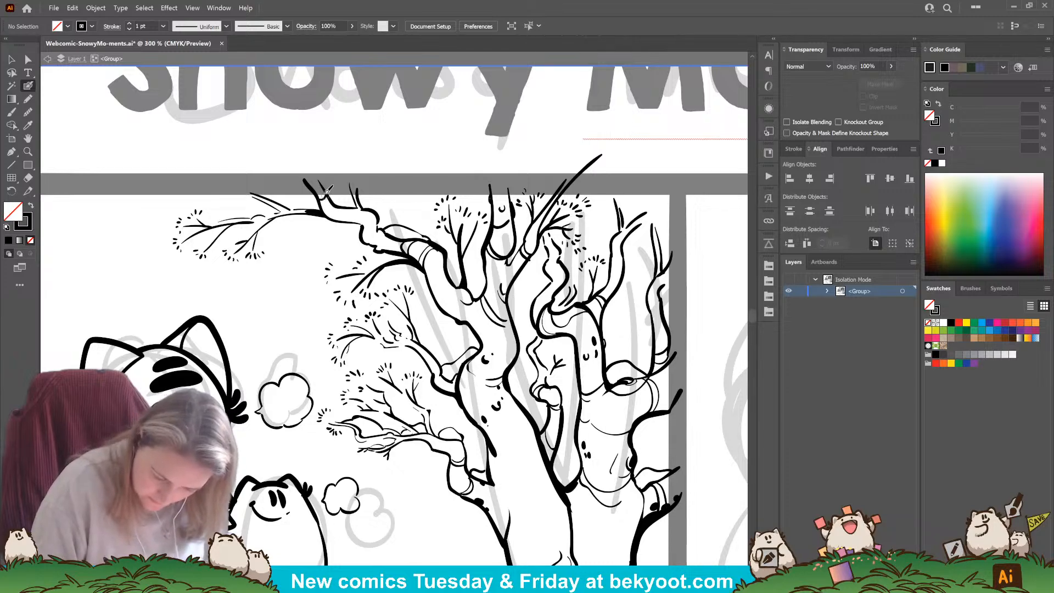
mouse_move(353, 208)
mouse_down()
mouse_move(354, 184)
mouse_move(360, 201)
mouse_up()
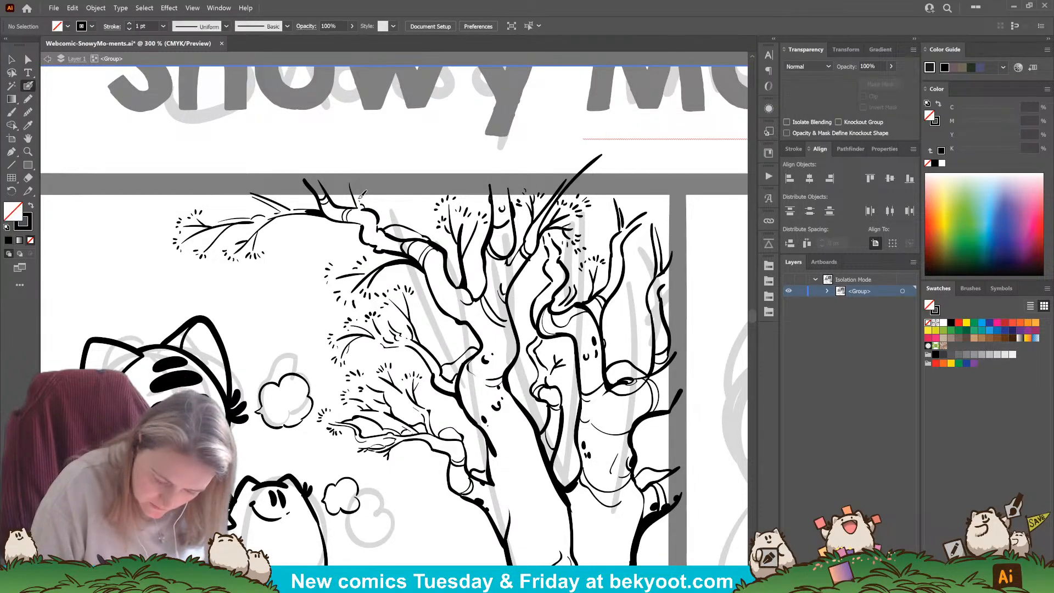
drag(357, 381, 324, 375)
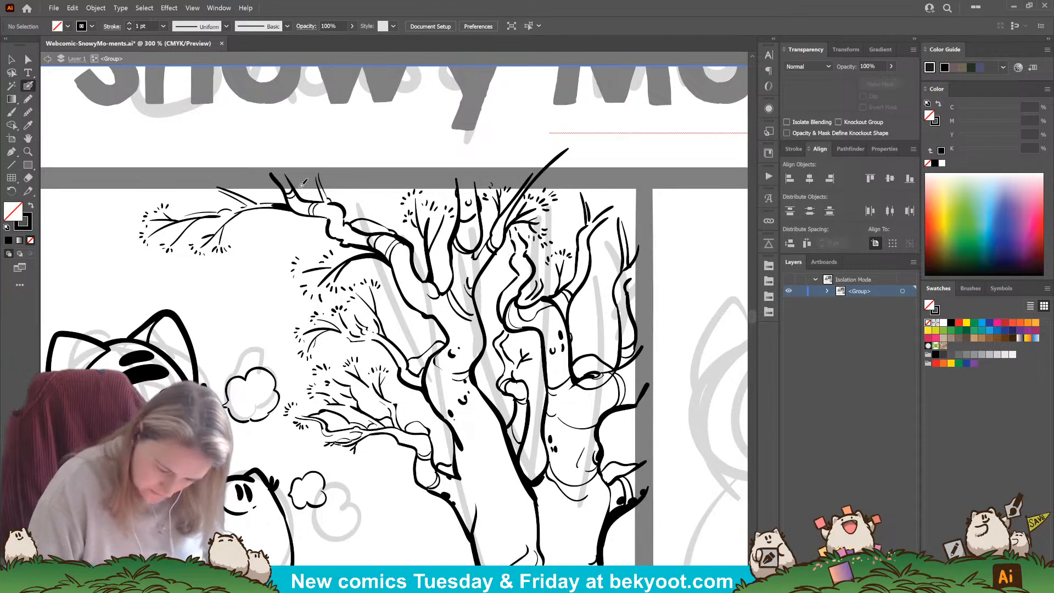
drag(291, 203, 298, 209)
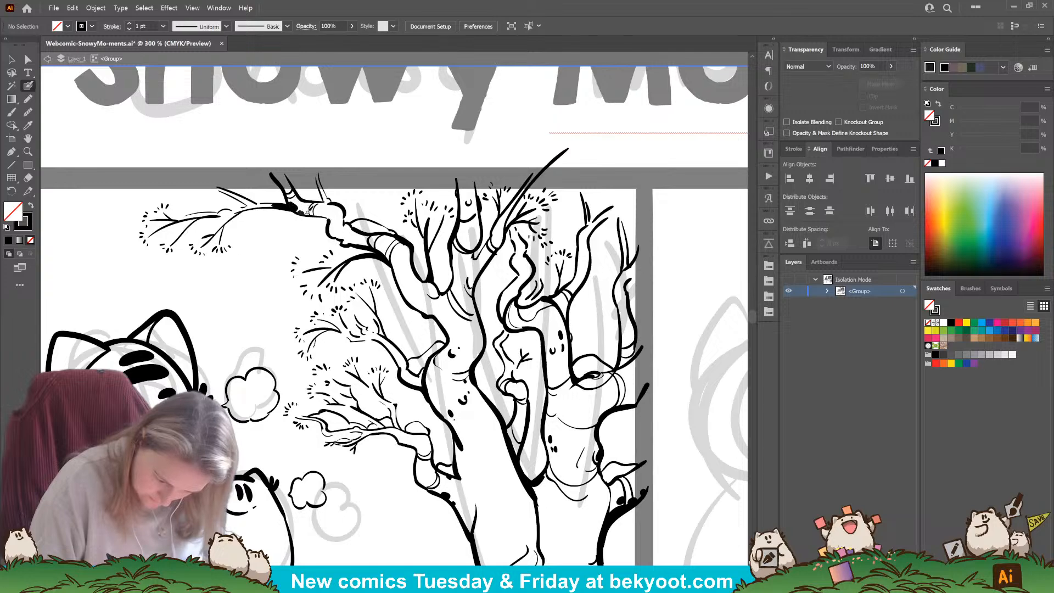
right_click(309, 209)
click(273, 256)
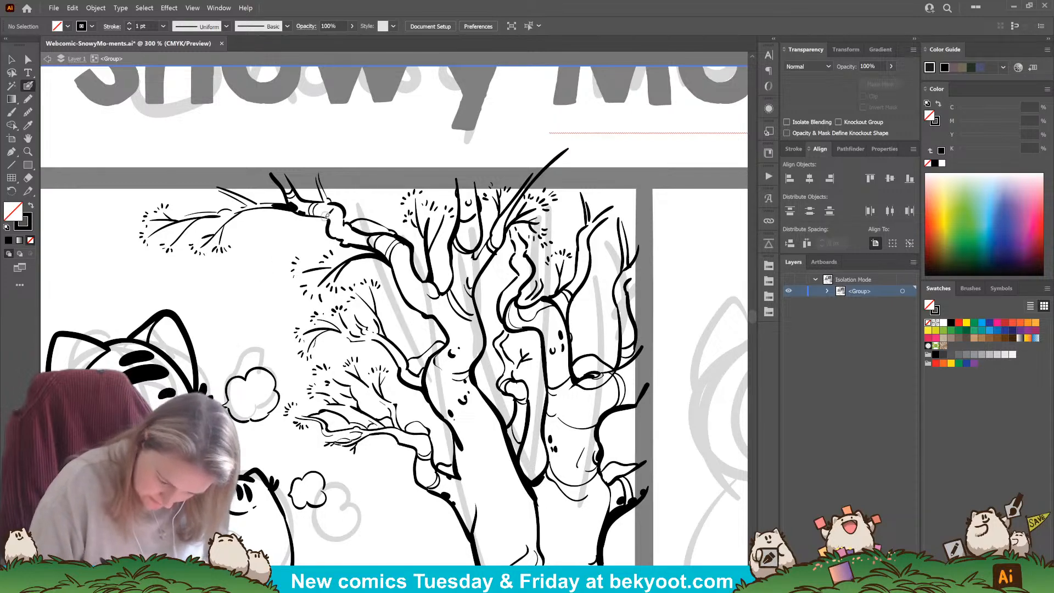
mouse_move(325, 215)
mouse_down()
mouse_move(337, 237)
mouse_move(345, 221)
mouse_move(343, 242)
mouse_up()
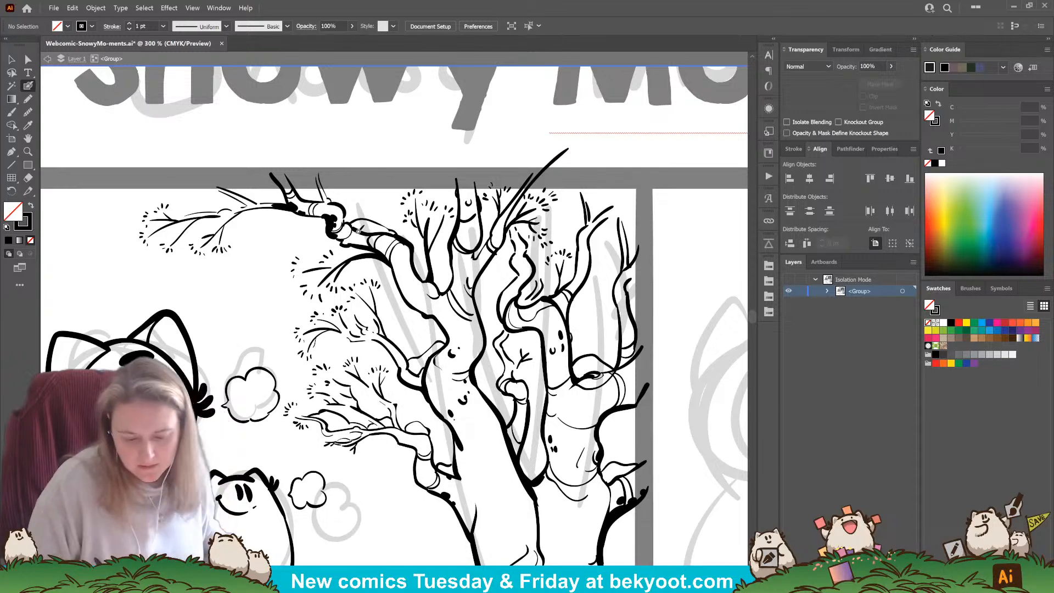
Step: Leave isolation mode of the tree group and save the comic file
drag(345, 399, 290, 385)
drag(436, 356, 412, 282)
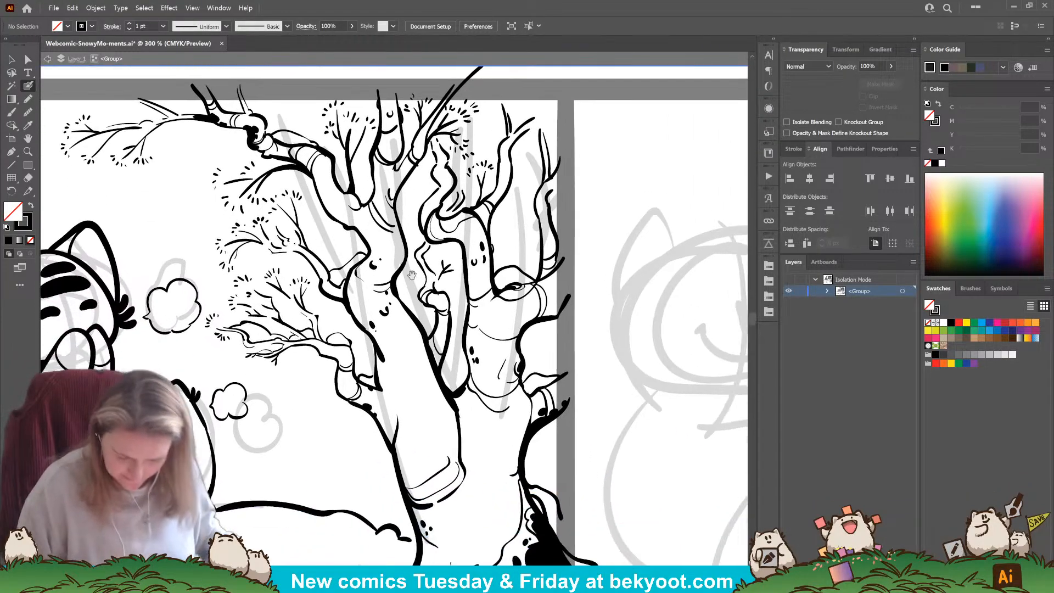
drag(468, 460, 454, 483)
drag(468, 371, 425, 375)
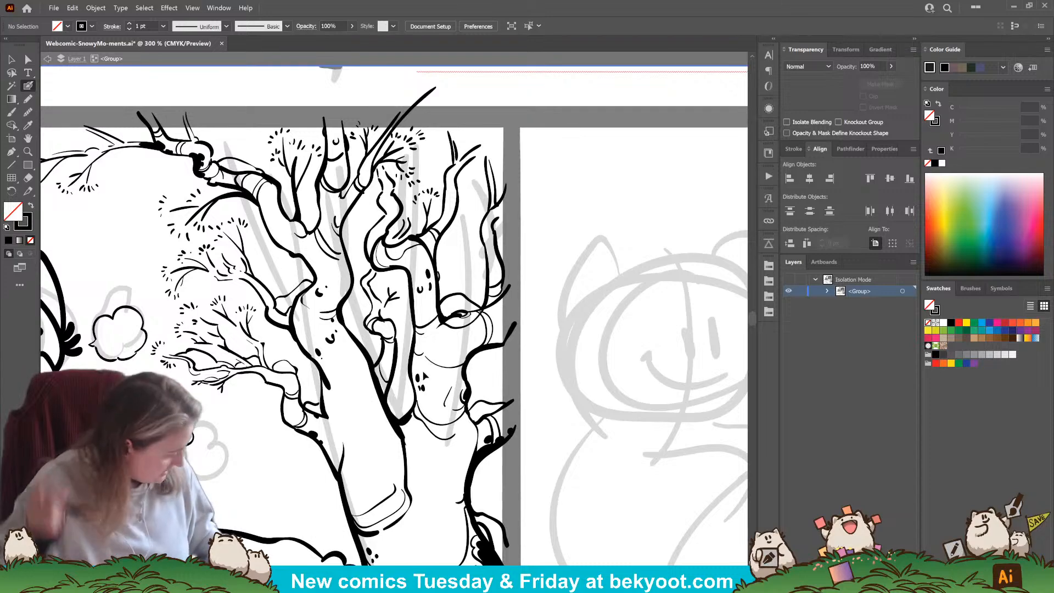
key(Escape)
key(ctrl+s)
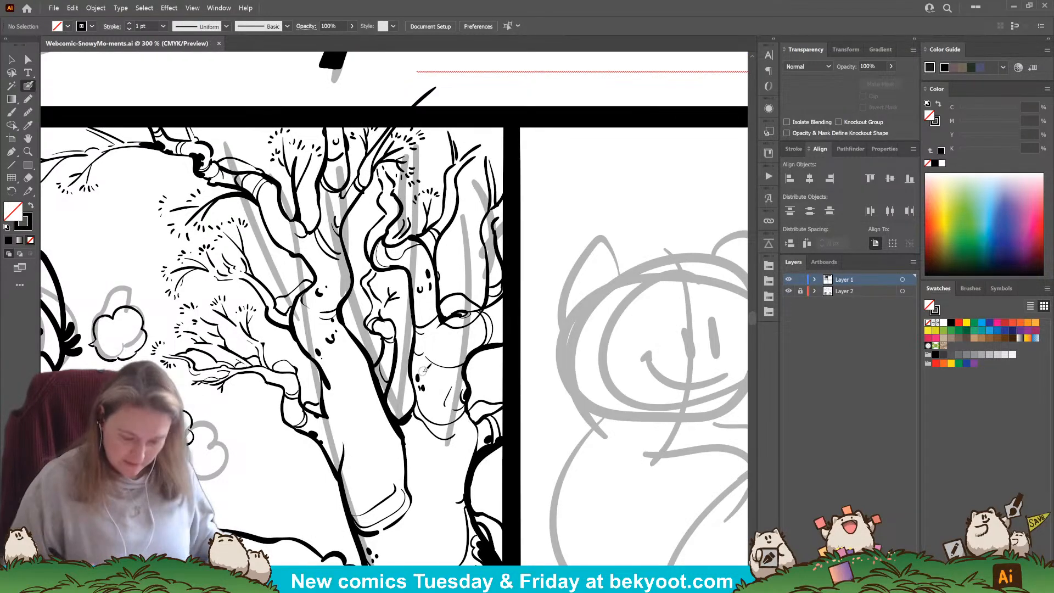
Step: Isolate the tree group again and draw a small budded twig in the gap between the right trunk's upper branches
ctrl+click(455, 213)
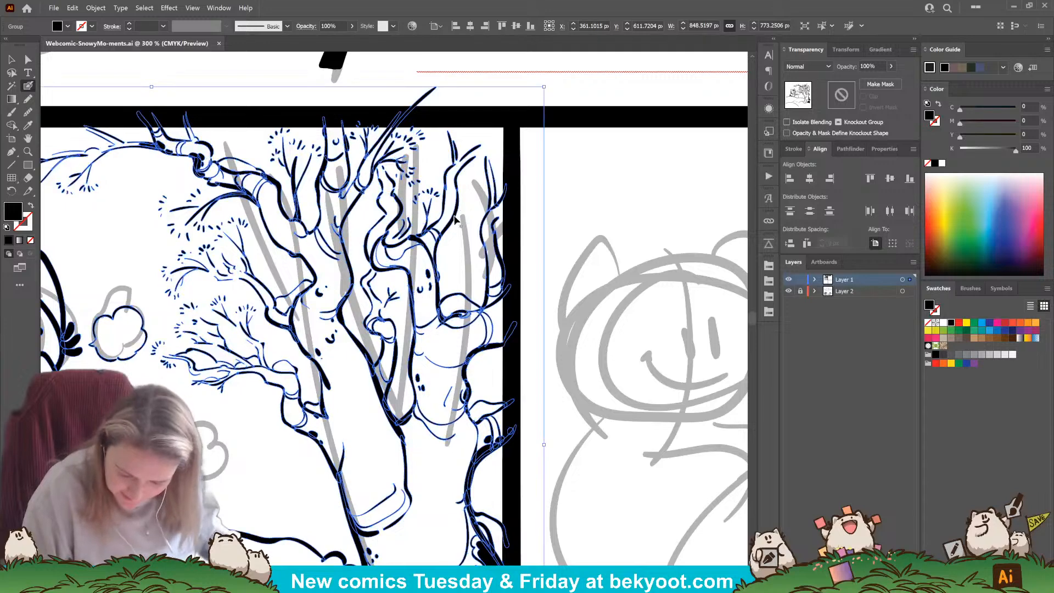
ctrl+double_click(456, 213)
drag(460, 233, 416, 241)
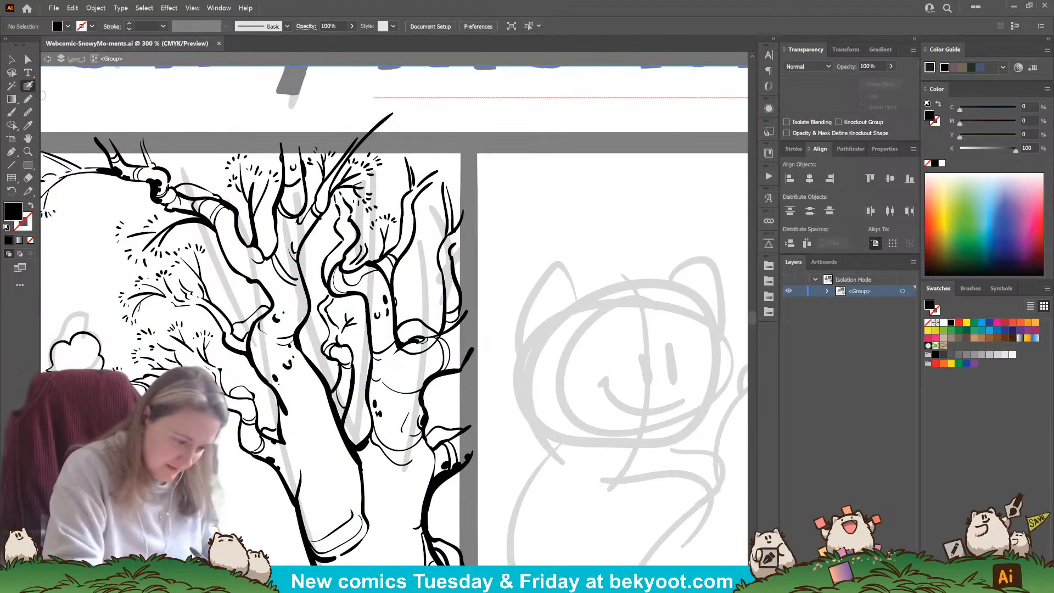
drag(415, 373, 374, 375)
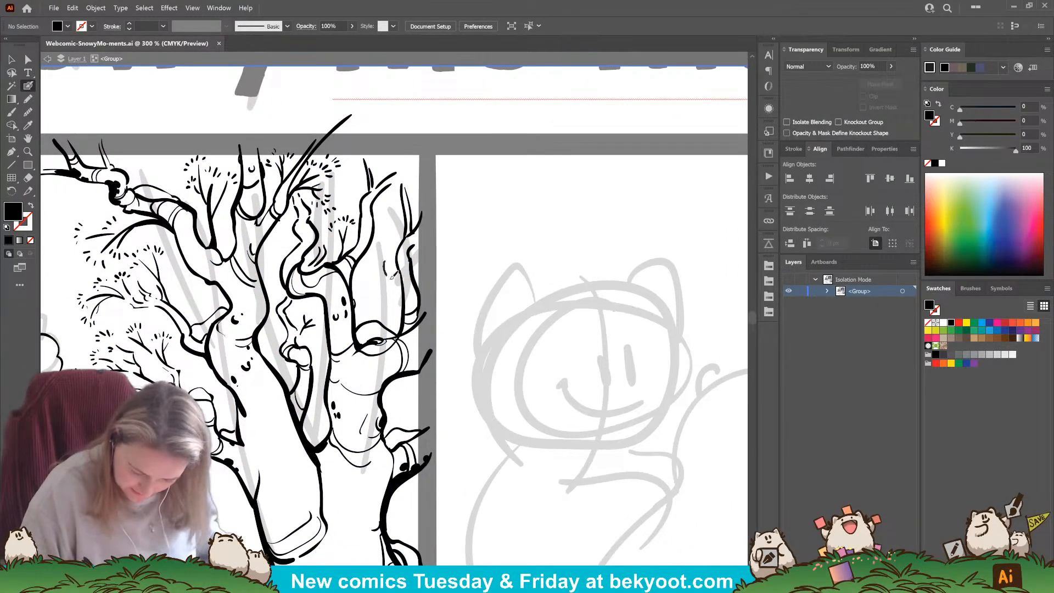
key(shift+x)
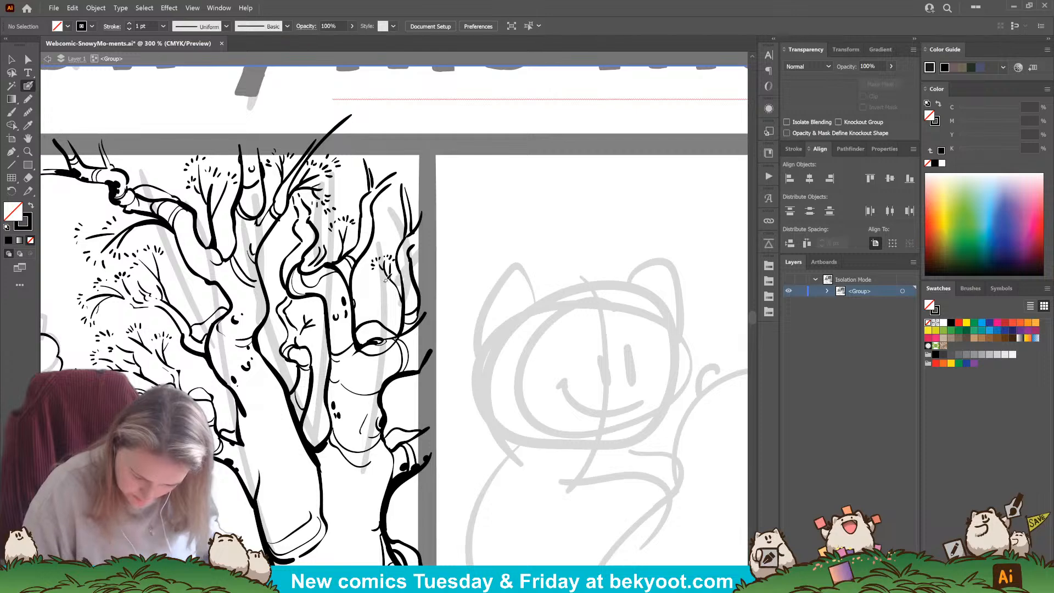
drag(385, 269, 356, 272)
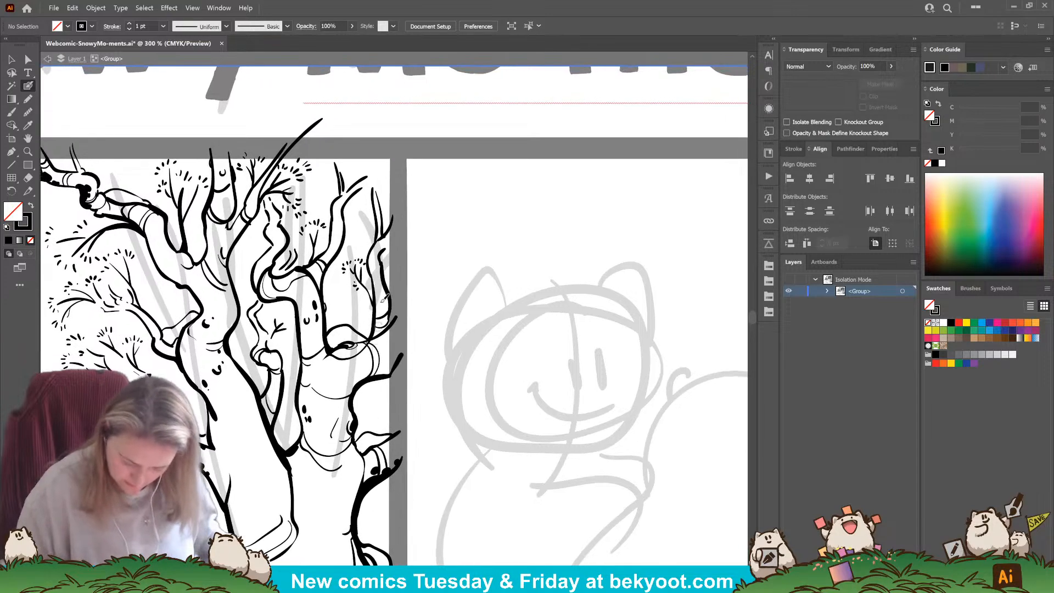
Step: Extend the upper-right branch tips to the panel border and add a pointed end to the outermost right branch
drag(363, 215, 381, 288)
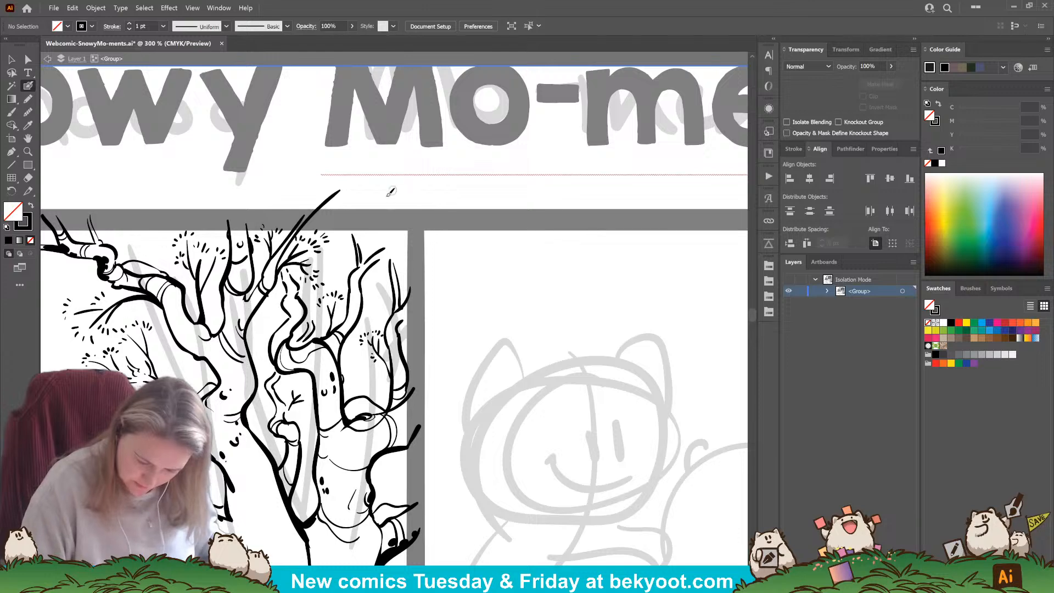
key(ctrl+z)
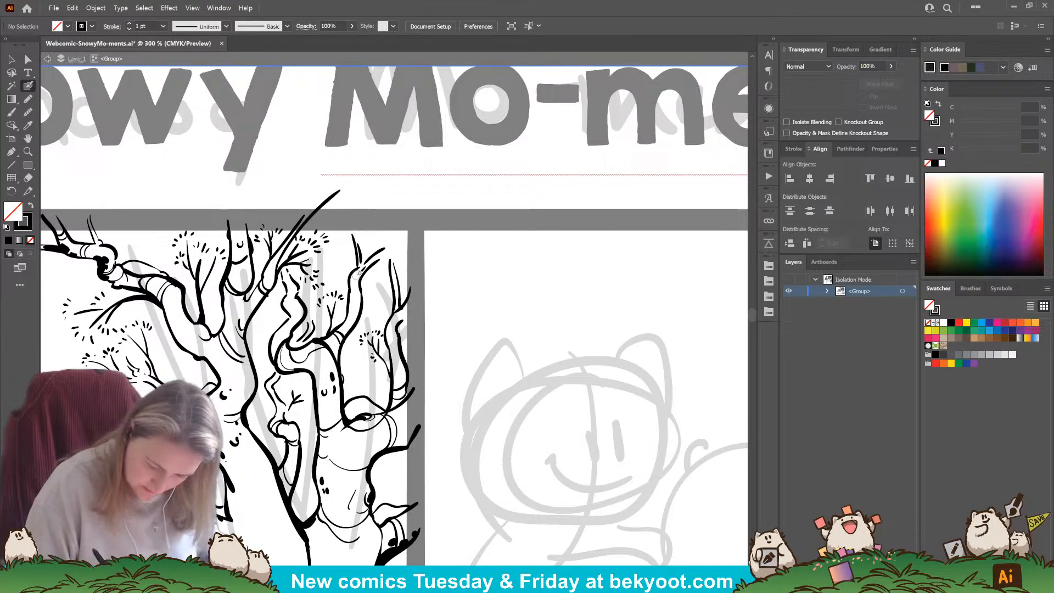
mouse_move(355, 243)
mouse_down()
mouse_move(380, 254)
mouse_move(393, 233)
mouse_move(410, 233)
mouse_move(395, 247)
mouse_move(396, 217)
mouse_move(390, 243)
mouse_up()
key(ctrl+z)
key(shift+x)
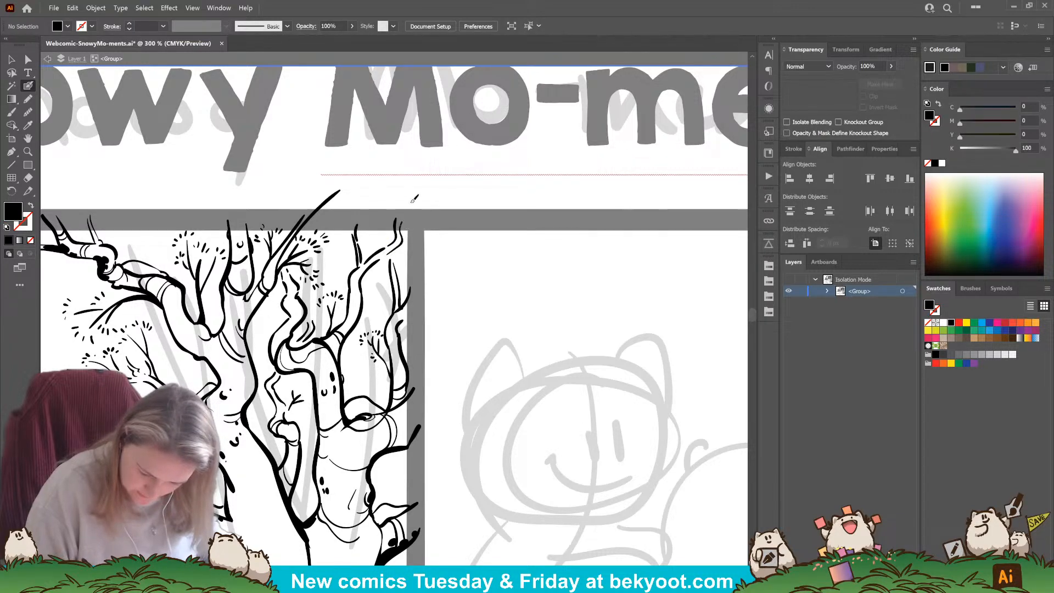
key(shift+x)
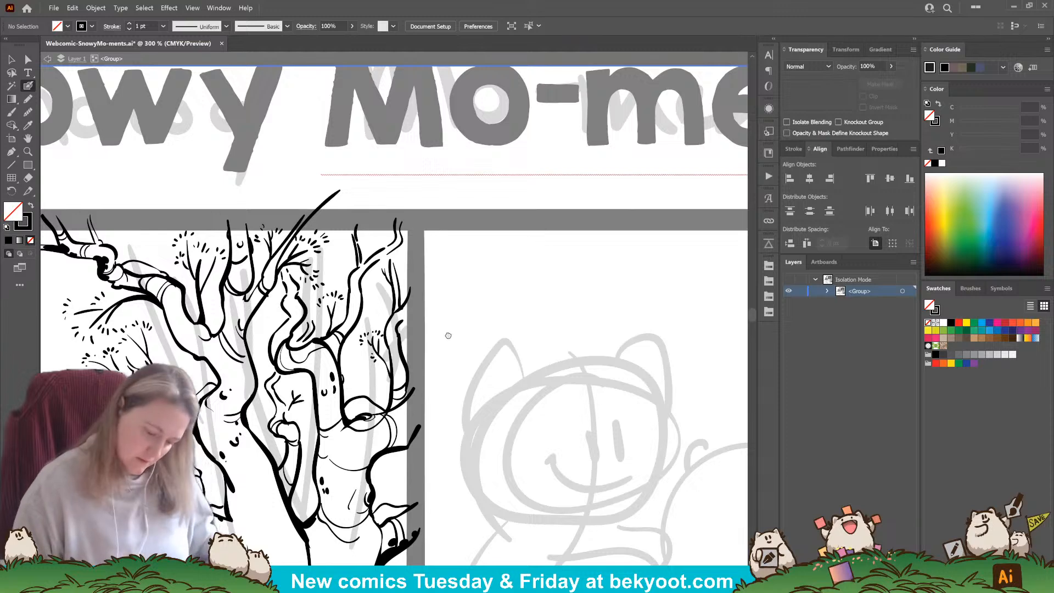
Step: Draw a fine twig and rows of bud dashes in the gaps among the upper-right branches
drag(446, 332, 468, 339)
drag(371, 295, 358, 251)
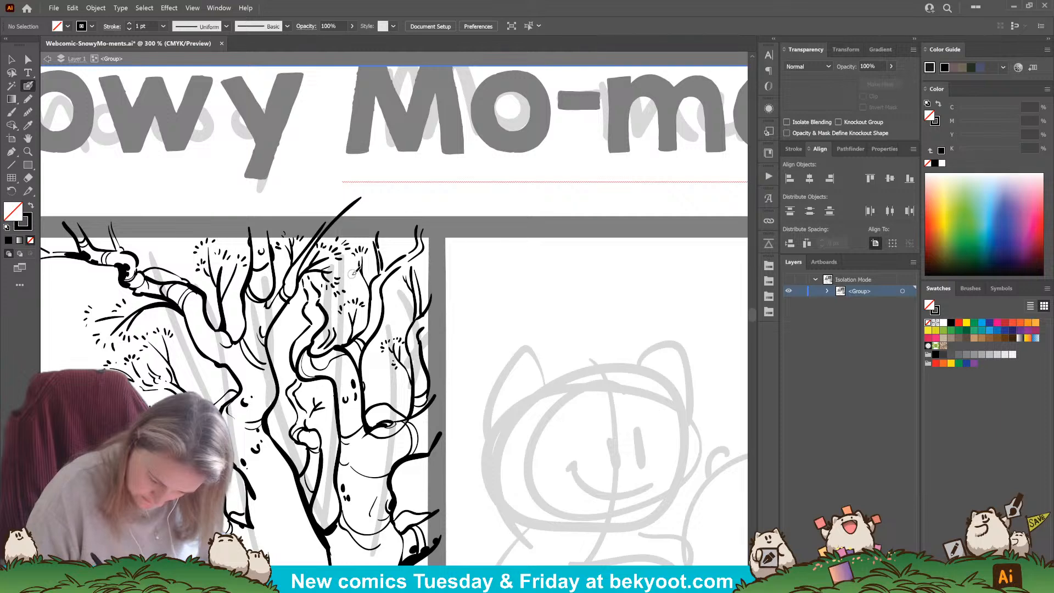
key(ctrl+z)
mouse_move(362, 267)
mouse_down()
mouse_move(355, 259)
mouse_move(384, 248)
mouse_up()
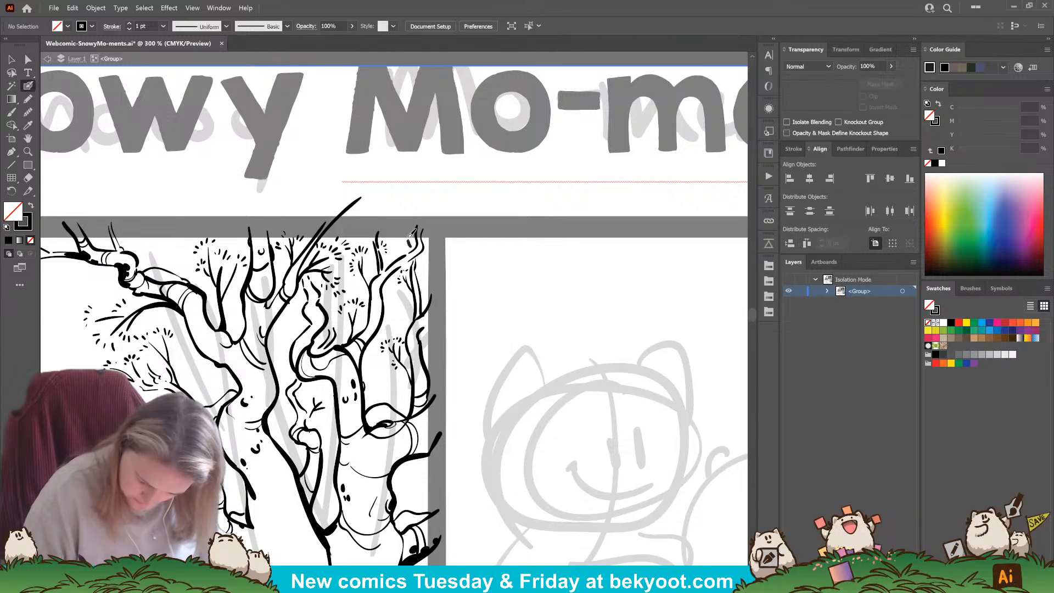
Step: Draw small black bark spots along the edge of the solid black shading at the trunk's base
drag(459, 426, 484, 339)
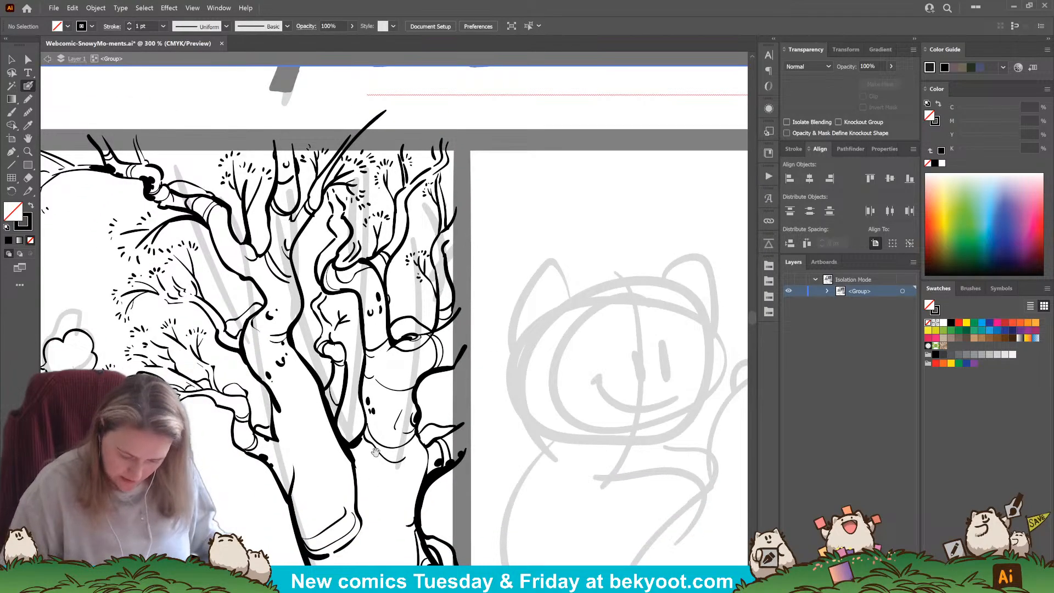
drag(408, 472, 432, 449)
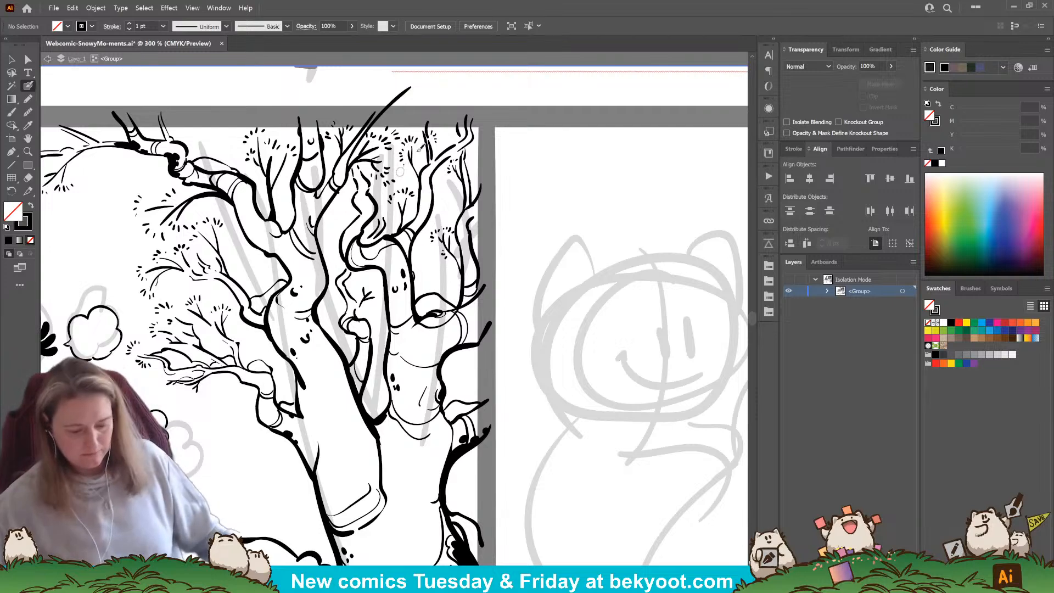
key(ctrl+1)
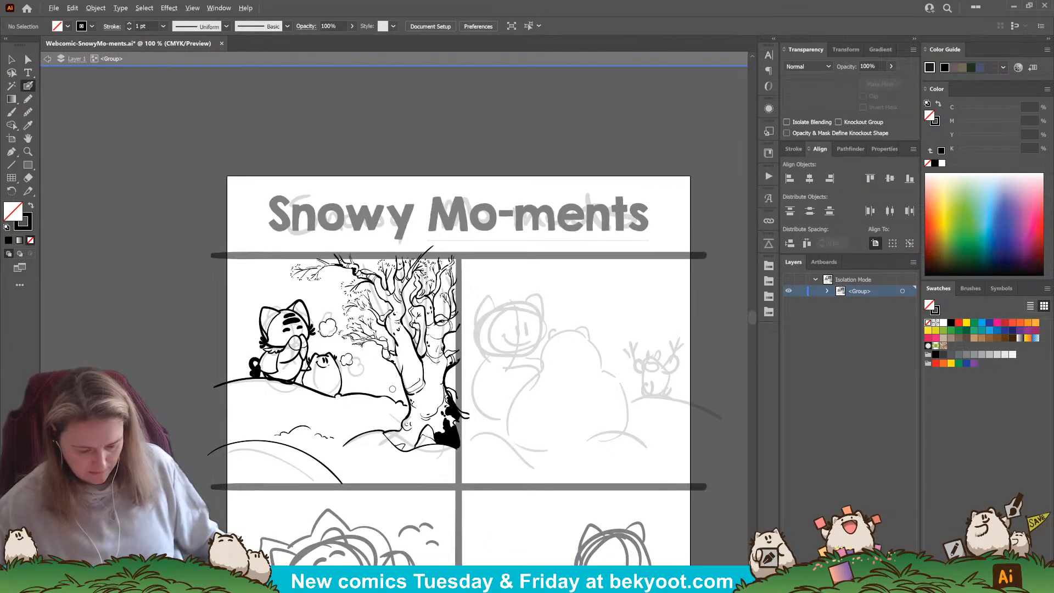
scroll(383, 429, up, 1)
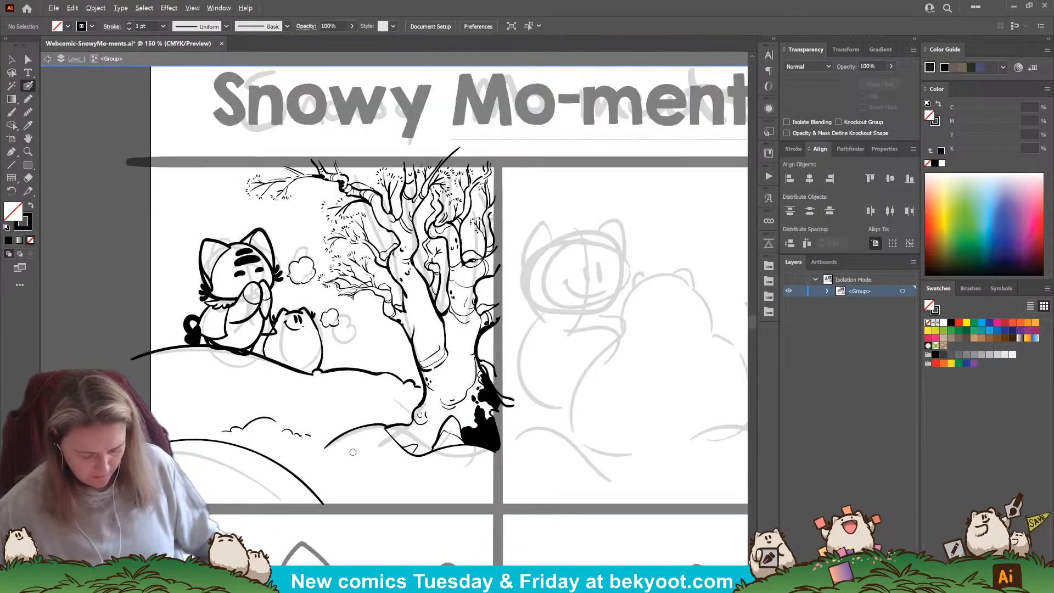
scroll(327, 468, up, 1)
drag(416, 493, 403, 455)
drag(507, 377, 499, 344)
drag(509, 332, 505, 339)
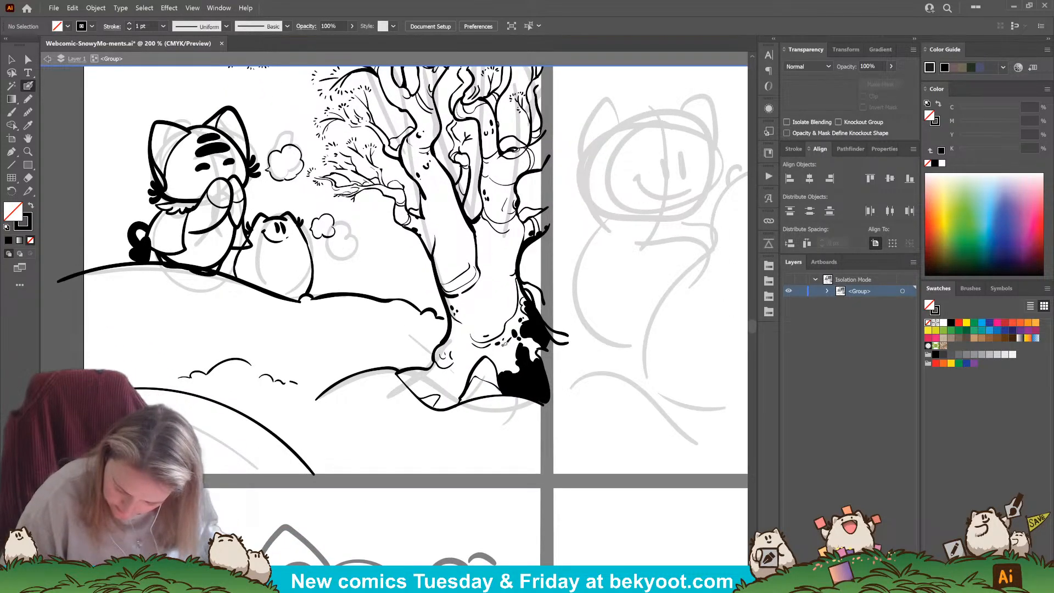
click(508, 358)
drag(498, 416, 503, 403)
mouse_move(449, 372)
mouse_down()
mouse_move(431, 379)
mouse_move(476, 359)
mouse_up()
mouse_move(464, 434)
mouse_down()
mouse_move(475, 385)
mouse_move(497, 395)
mouse_move(465, 398)
mouse_move(509, 407)
mouse_move(450, 409)
mouse_move(506, 393)
mouse_up()
key(ctrl+z)
key(ctrl+z)
key(ctrl+z)
key(ctrl+z)
drag(465, 402, 470, 399)
key(ctrl+z)
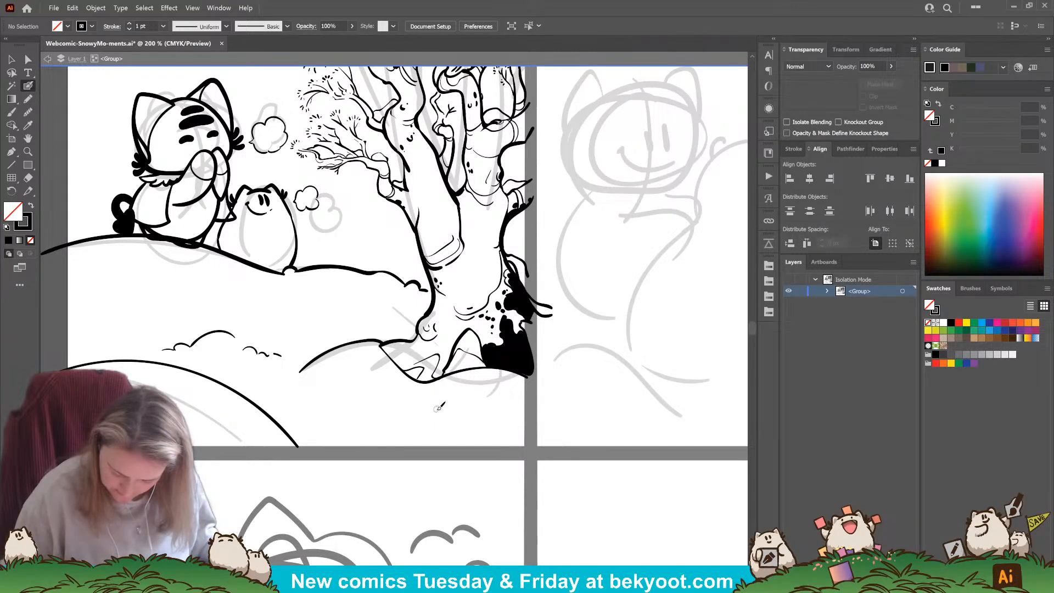
Step: Draw a curved snow ridge and scattered short contour dashes across the snowy ground below the tree in the first panel
mouse_move(486, 399)
mouse_down()
mouse_move(506, 413)
mouse_move(445, 439)
mouse_move(459, 459)
mouse_up()
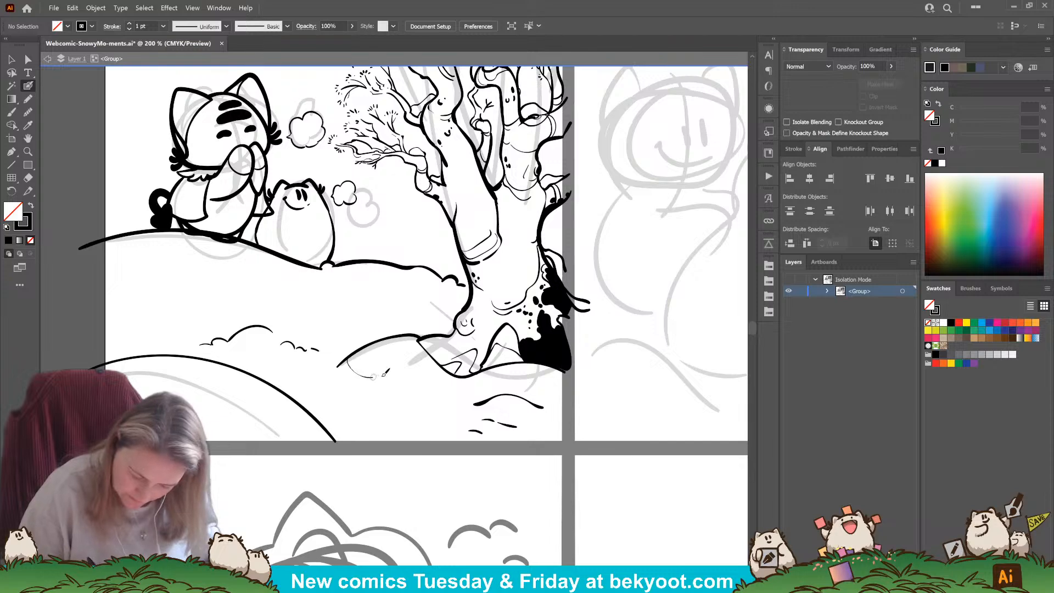
drag(390, 377, 412, 387)
drag(420, 391, 425, 393)
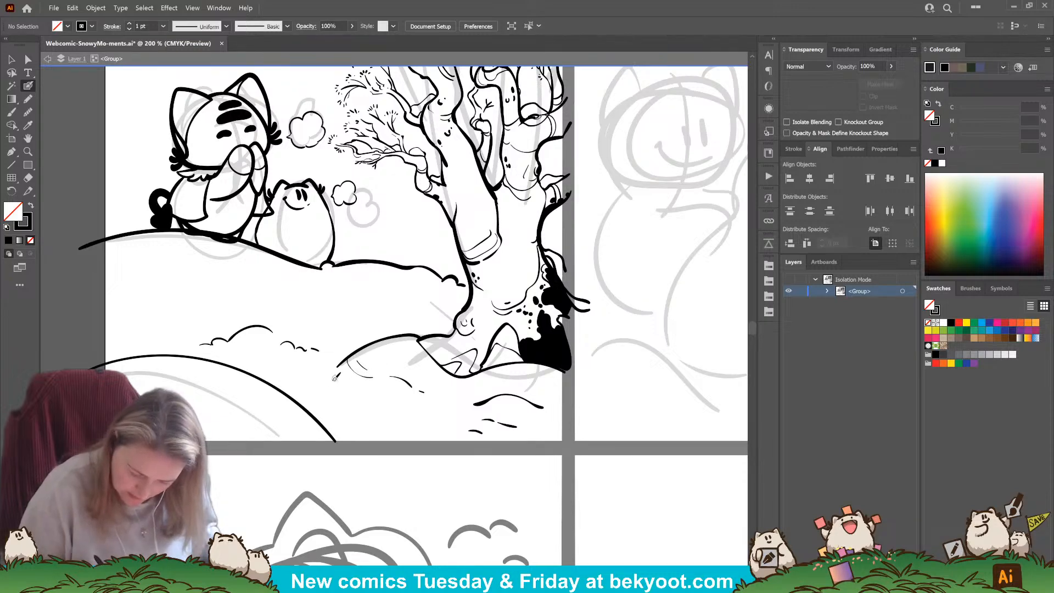
mouse_move(327, 378)
mouse_down()
mouse_move(338, 384)
mouse_move(305, 382)
mouse_up()
drag(311, 384, 335, 400)
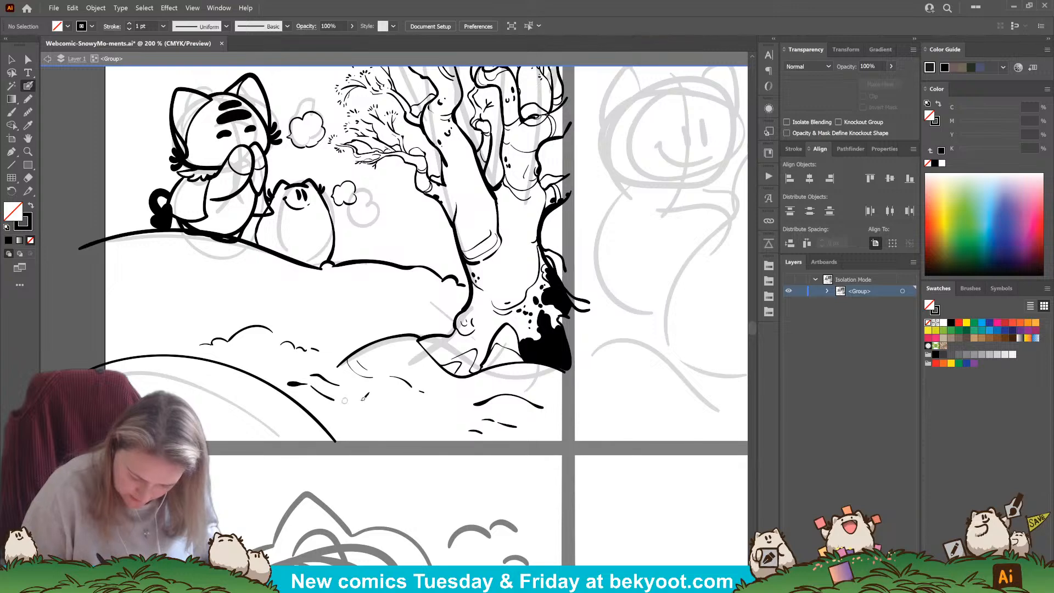
drag(520, 452, 498, 439)
drag(374, 393, 414, 413)
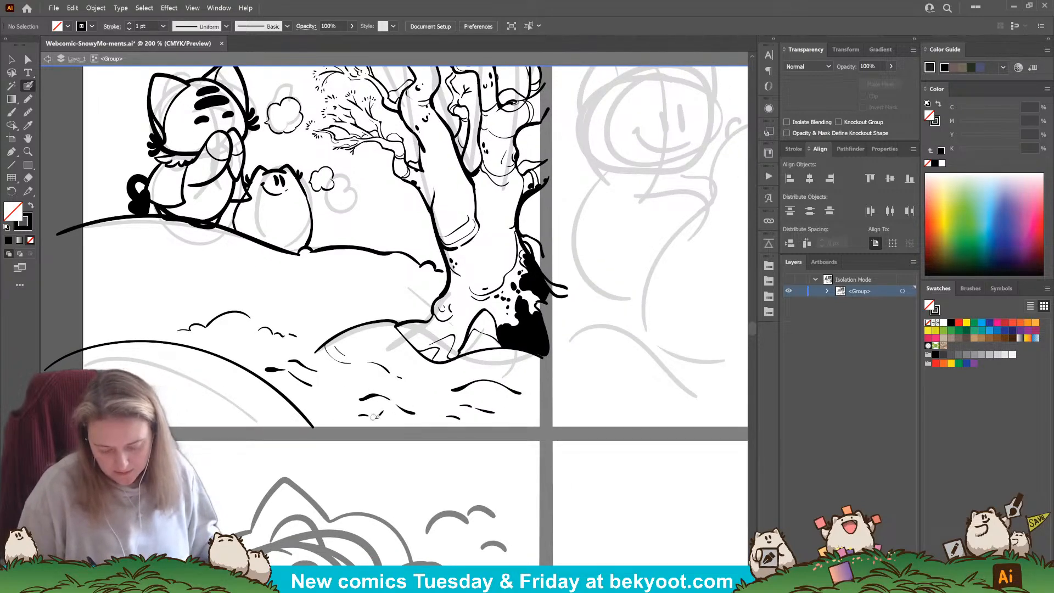
Step: Leave the tree group's isolation and save the comic file
drag(523, 456, 506, 454)
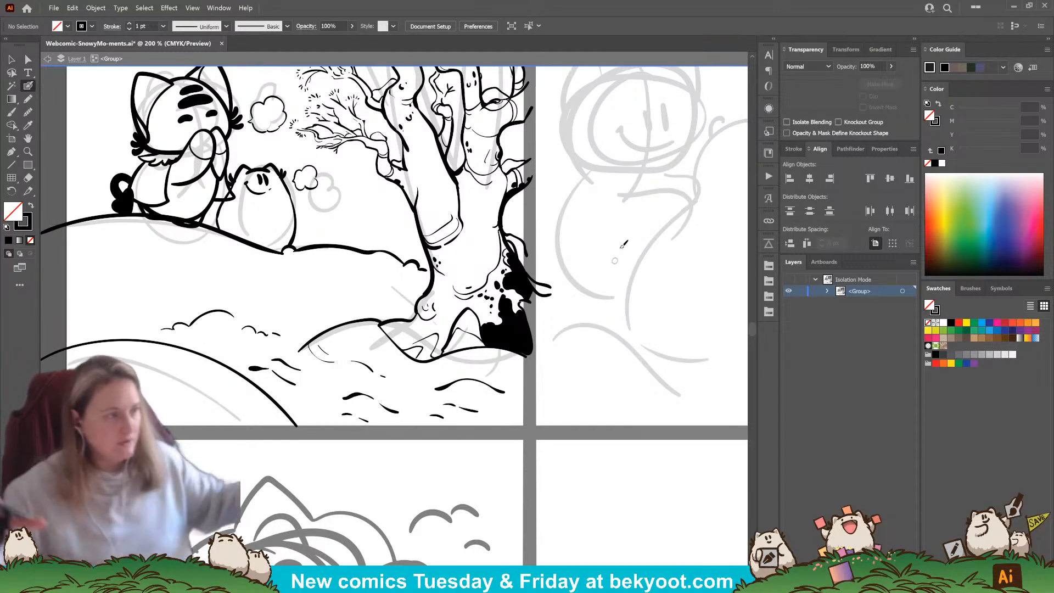
drag(366, 352, 410, 416)
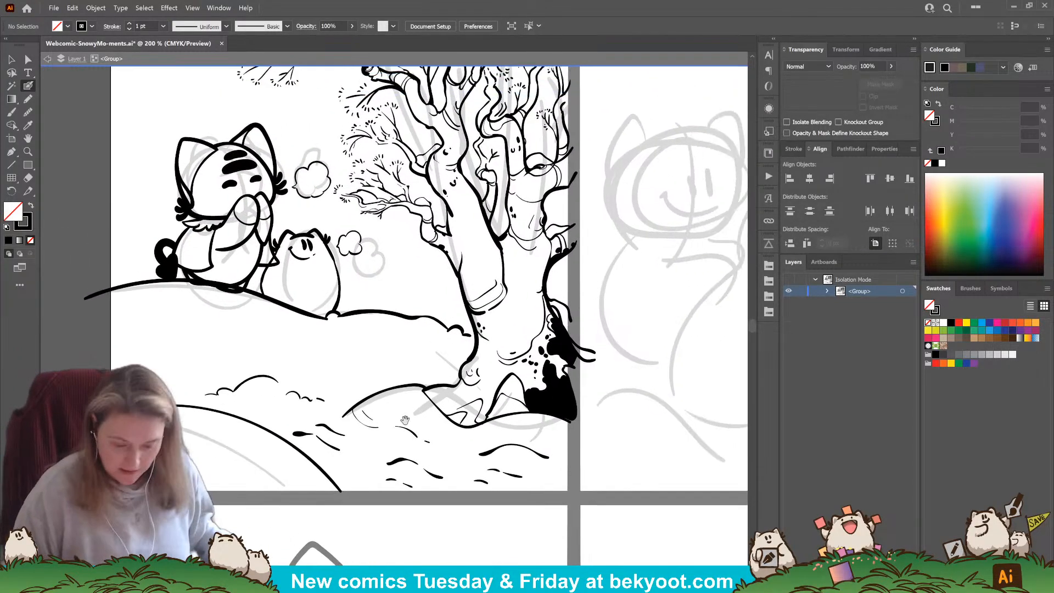
ctrl+double_click(387, 453)
key(ctrl+s)
scroll(578, 285, down, 1)
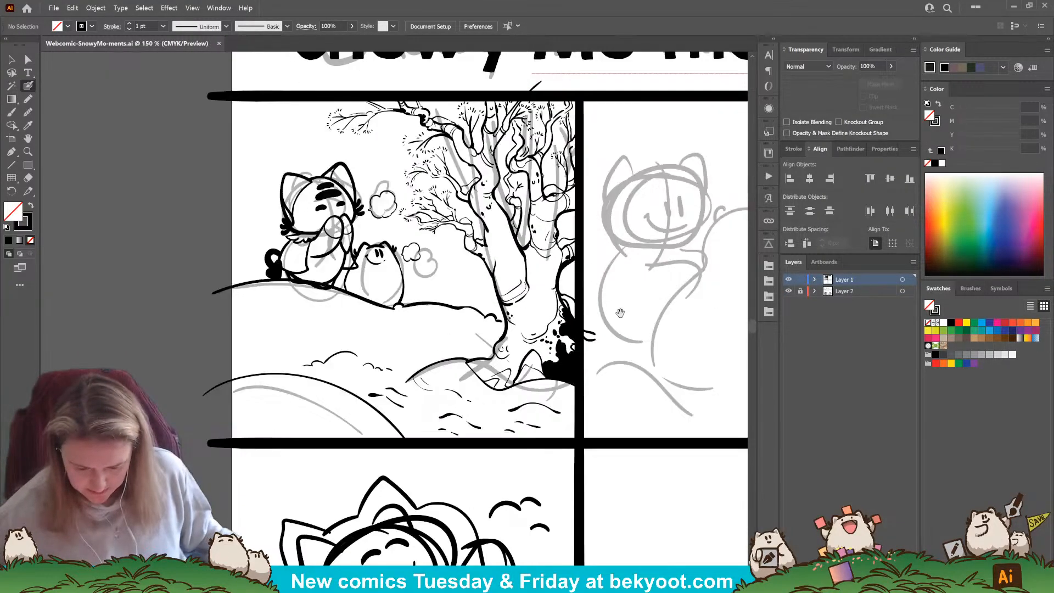
Step: Check the Blob Brush tool's fidelity, size and pressure options
drag(619, 313, 340, 321)
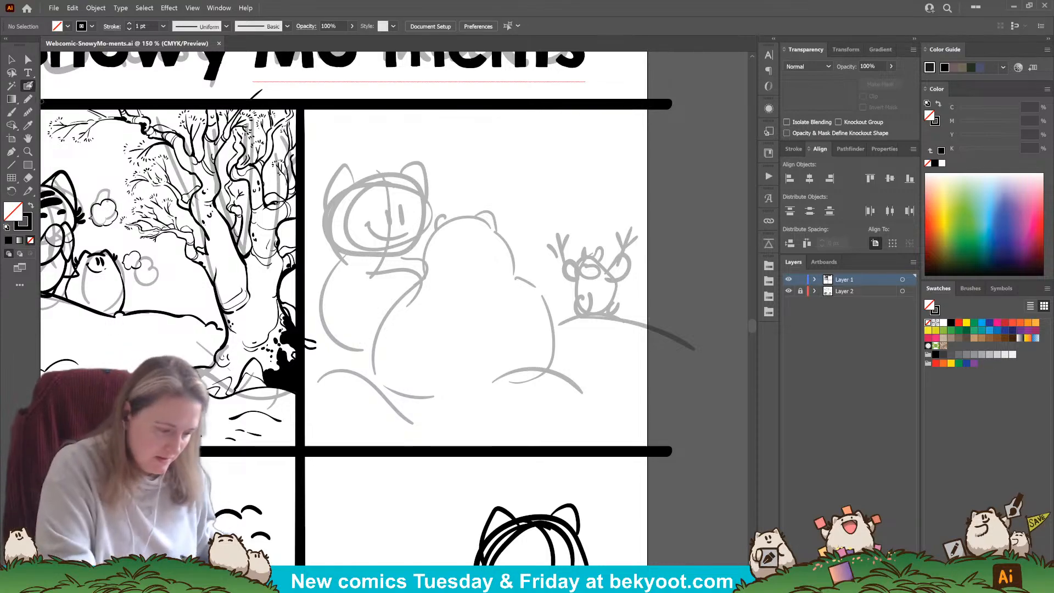
scroll(256, 475, down, 5)
drag(602, 286, 576, 302)
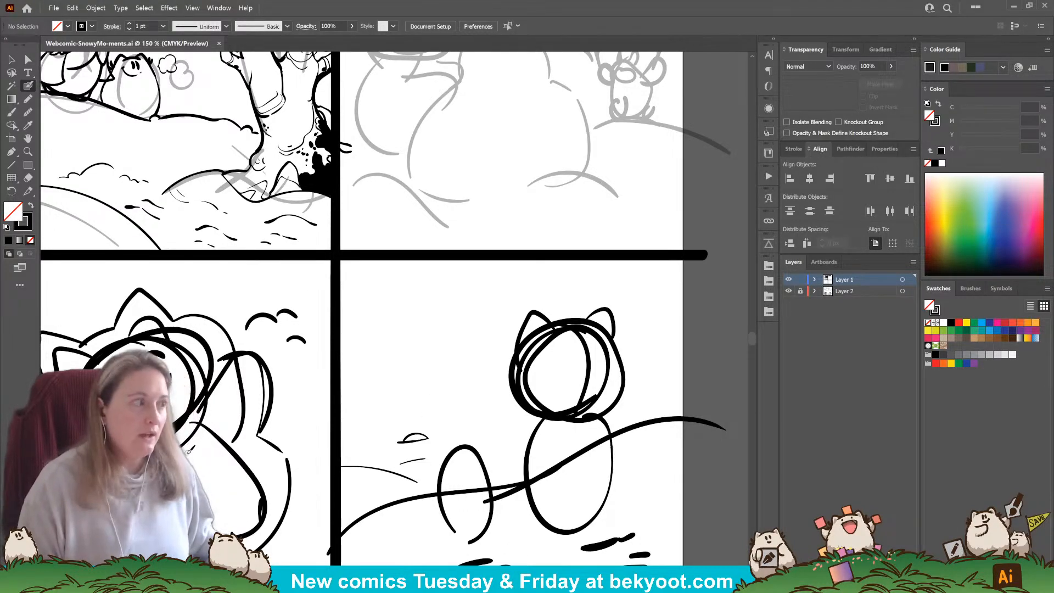
key(Return)
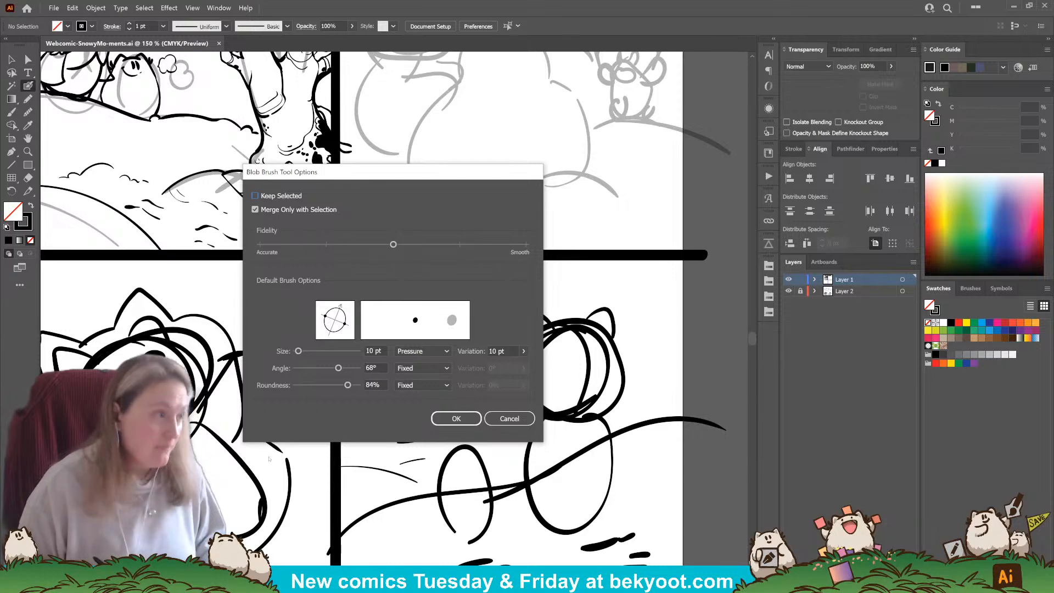
key(Return)
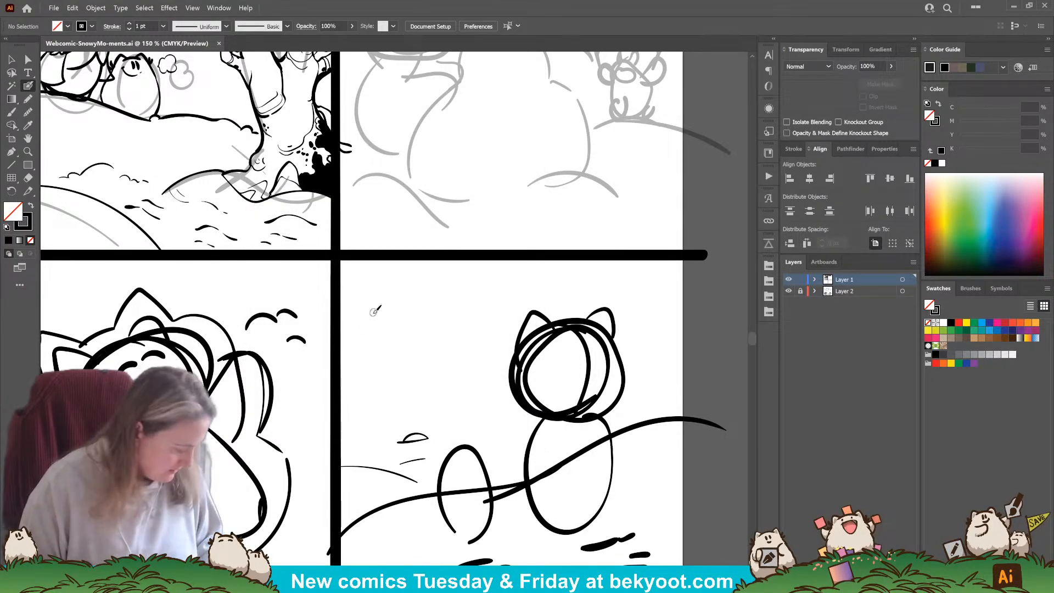
key(Return)
key(Return)
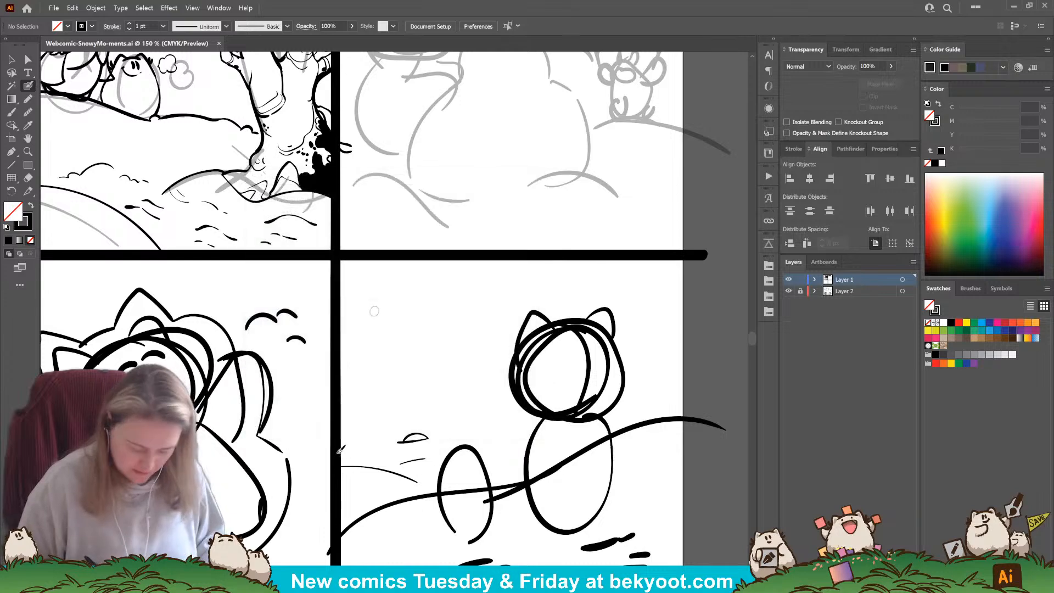
Step: Ink the top of the large snow figure's head with a small rounded ear in the second panel
mouse_move(498, 210)
mouse_down()
mouse_move(447, 306)
mouse_move(435, 381)
mouse_move(421, 400)
mouse_up()
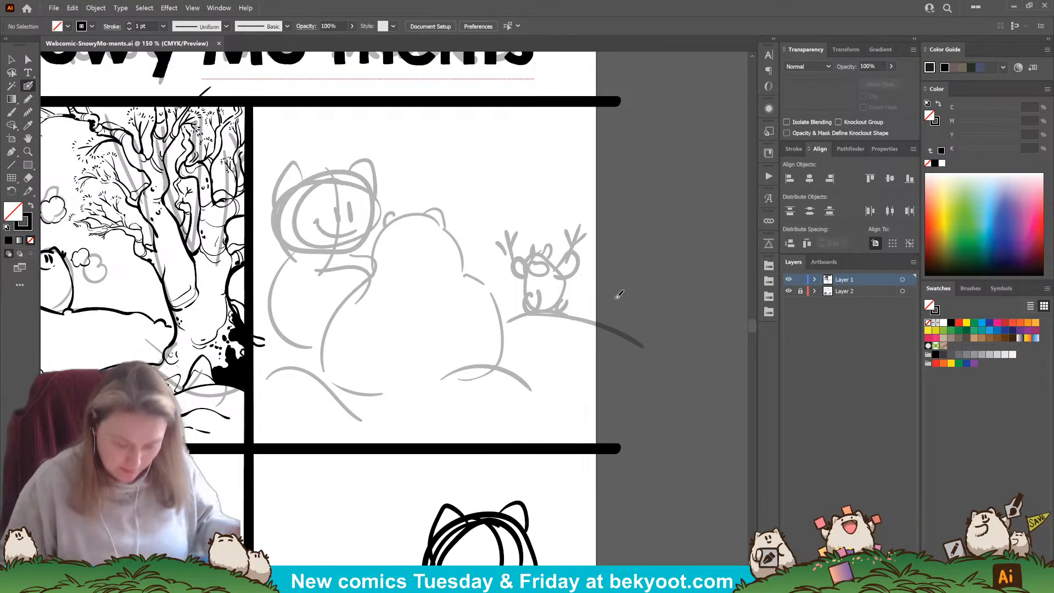
mouse_move(394, 220)
mouse_down()
mouse_move(446, 218)
mouse_move(399, 217)
mouse_move(449, 225)
mouse_up()
key(ctrl+z)
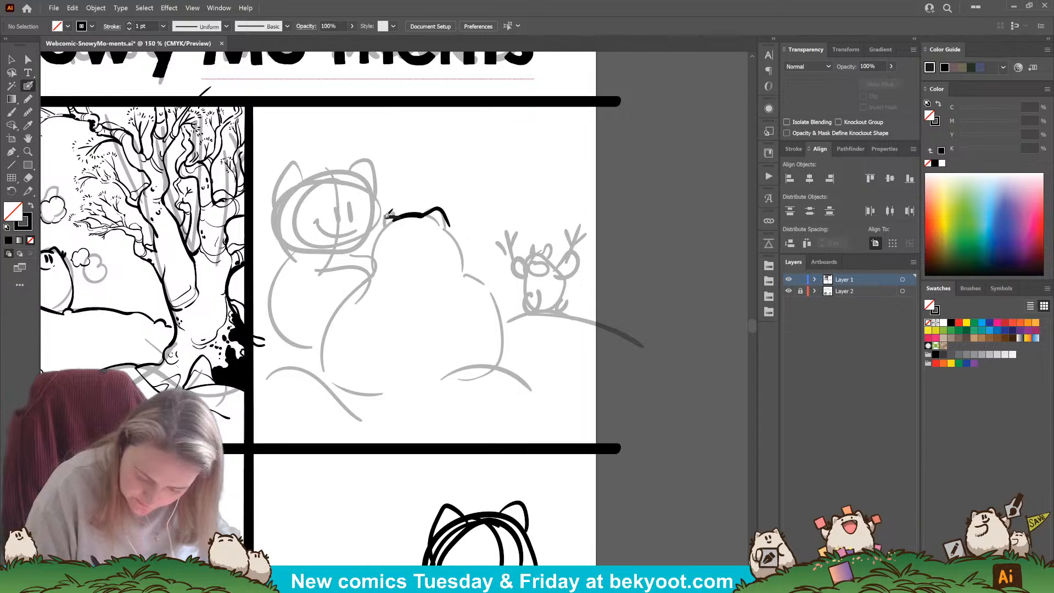
key(ctrl+z)
drag(444, 215, 449, 227)
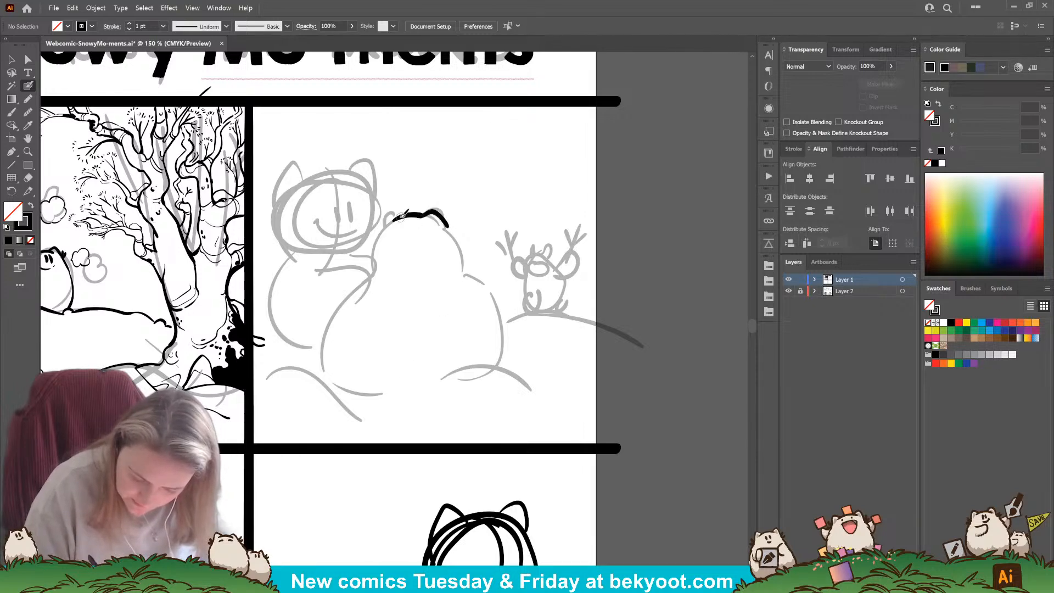
Step: Ink both sides of the snow figure's head and the left side of its body, and try an outline for the right side
drag(378, 232, 381, 279)
mouse_move(446, 221)
mouse_down()
mouse_move(461, 242)
mouse_move(457, 269)
mouse_up()
mouse_move(373, 273)
mouse_down()
mouse_move(327, 330)
mouse_move(341, 396)
mouse_up()
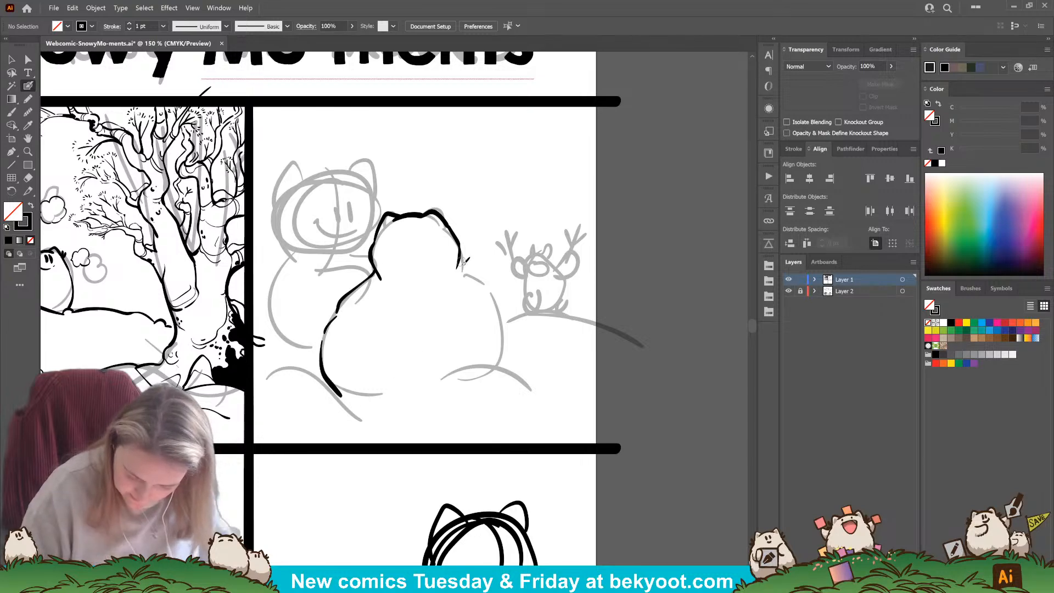
mouse_move(461, 256)
mouse_down()
mouse_move(513, 324)
mouse_move(480, 393)
mouse_up()
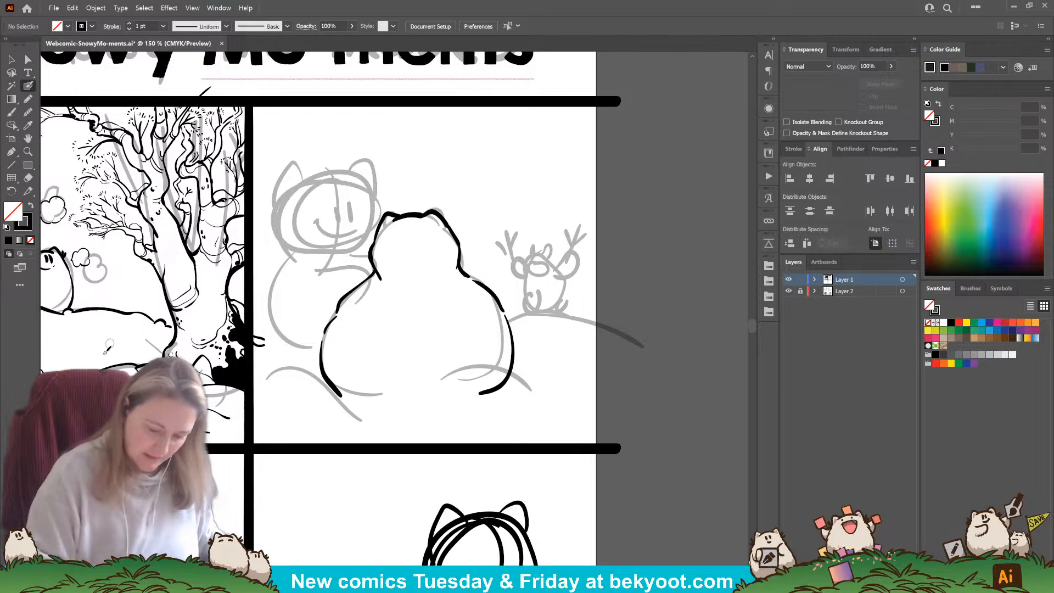
key(ctrl+z)
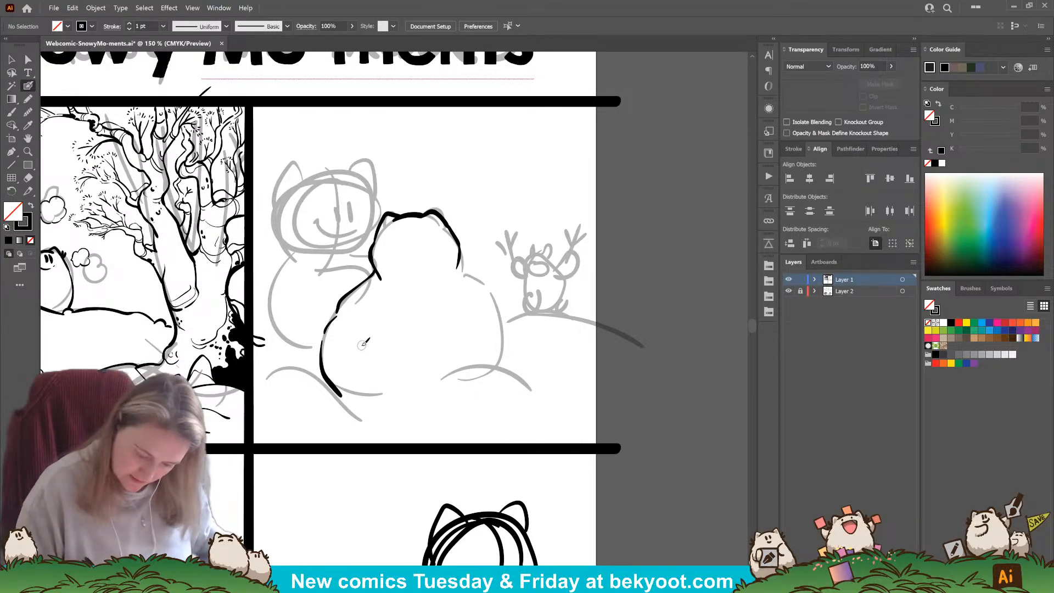
Step: Dot two eyes on the snow figure's face and try another outline for the right side of its body
click(409, 233)
click(420, 232)
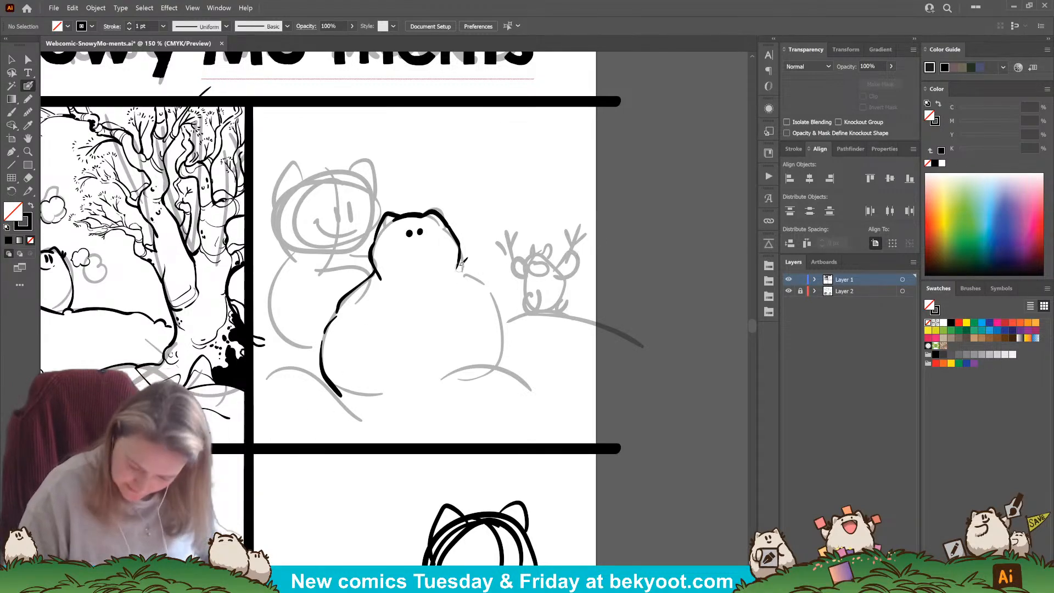
key(ctrl+z)
mouse_move(480, 291)
mouse_down()
mouse_move(461, 279)
mouse_move(493, 296)
mouse_move(506, 329)
mouse_move(501, 378)
mouse_up()
key(ctrl+z)
Step: Ink the right side of the snow figure's body and a scalloped mound of snow at its right foot
mouse_move(459, 263)
mouse_down()
mouse_move(503, 319)
mouse_move(505, 350)
mouse_move(489, 385)
mouse_move(502, 367)
mouse_move(495, 378)
mouse_move(510, 372)
mouse_move(531, 393)
mouse_up()
drag(538, 391, 553, 400)
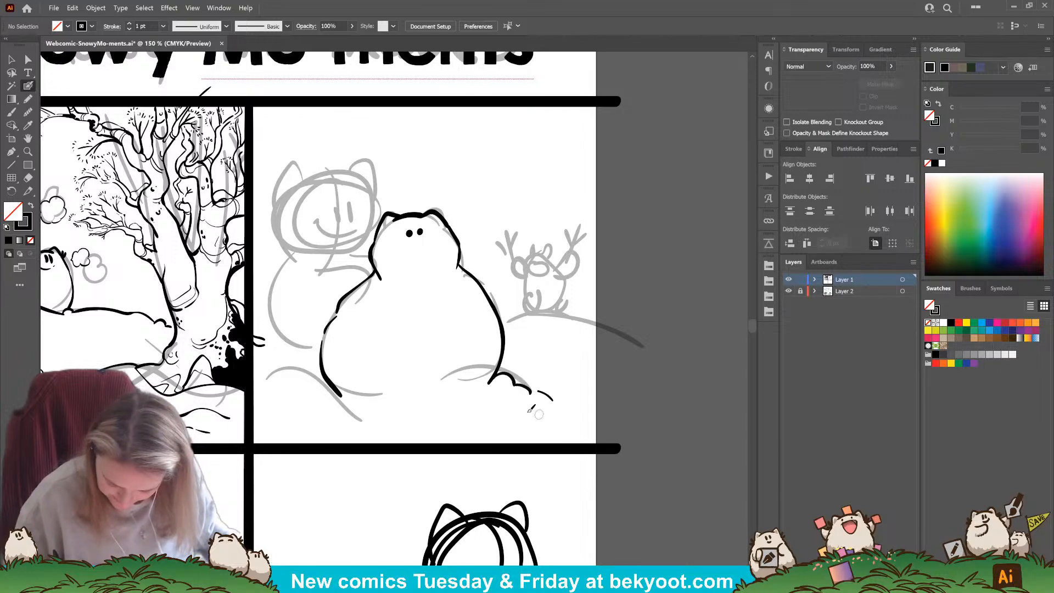
drag(497, 378, 446, 401)
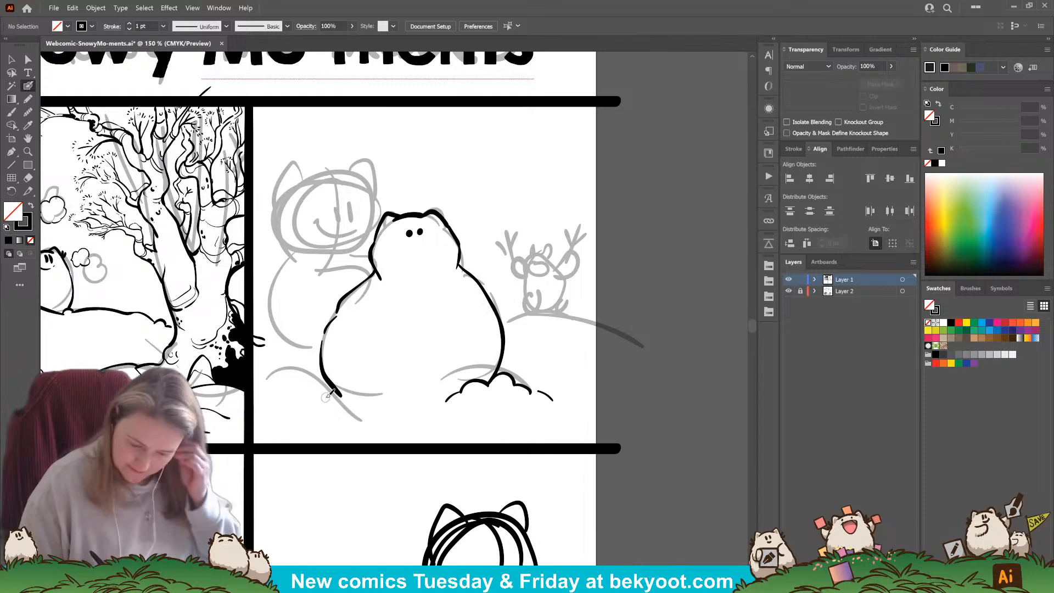
Step: Adjust the position of the outline on the left side of the snow figure's body
drag(324, 374, 334, 366)
click(329, 370)
ctrl+click(387, 348)
Step: Draw short crease lines at the snow figure's sides and a thin curved fold across its belly
mouse_move(346, 306)
mouse_down()
mouse_move(351, 335)
mouse_move(396, 340)
mouse_up()
key(shift+x)
drag(411, 340, 468, 327)
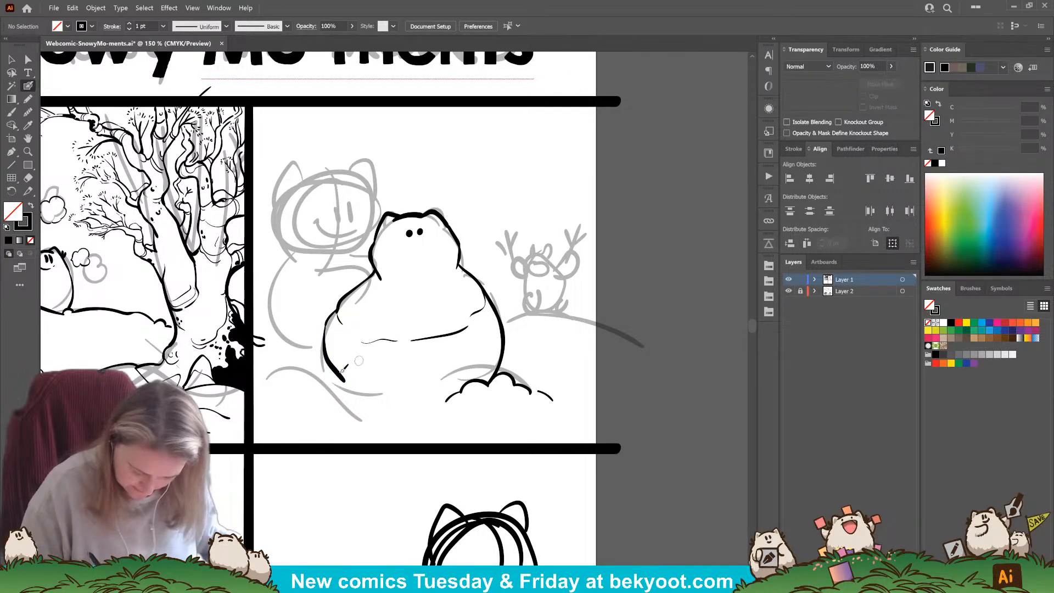
drag(500, 330, 477, 359)
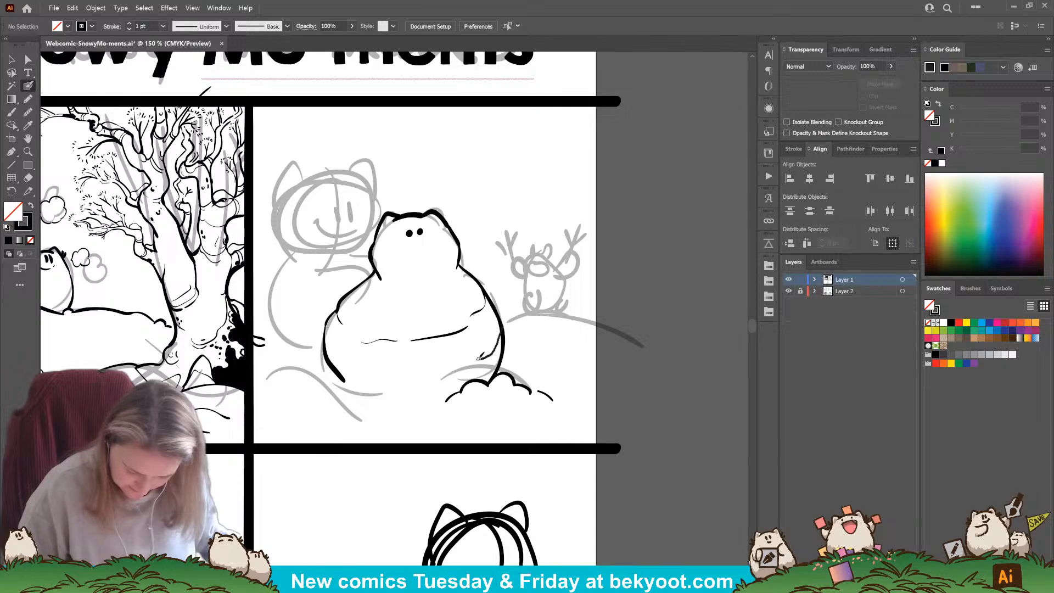
drag(410, 400, 405, 409)
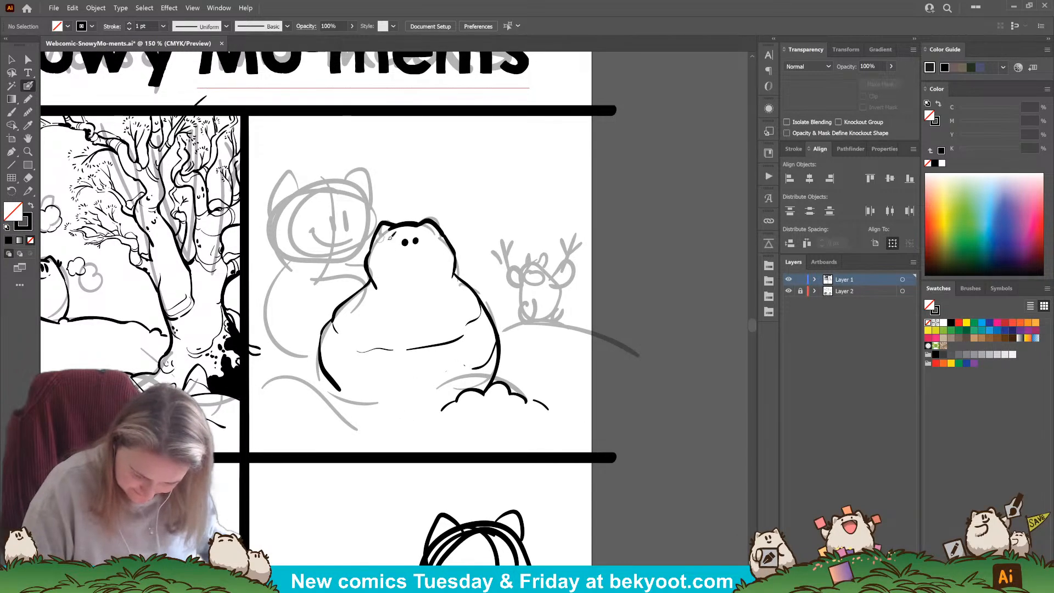
click(385, 255)
click(392, 261)
click(403, 273)
click(413, 265)
click(424, 259)
click(433, 254)
click(434, 261)
key(ctrl+z)
key(ctrl+z)
key(ctrl+z)
key(ctrl+z)
key(ctrl+z)
key(ctrl+z)
key(ctrl+z)
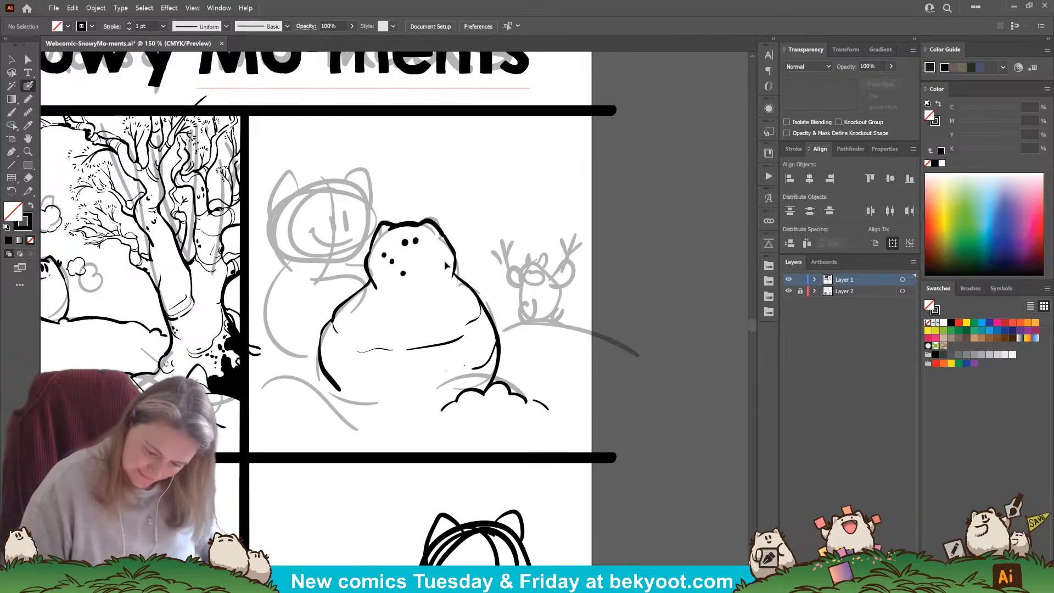
Step: Rotate the outline on the left side of the snow figure's body inward from its lower end
mouse_move(421, 308)
mouse_down()
mouse_move(432, 292)
mouse_move(424, 321)
mouse_up()
drag(378, 289, 336, 332)
key(ctrl+z)
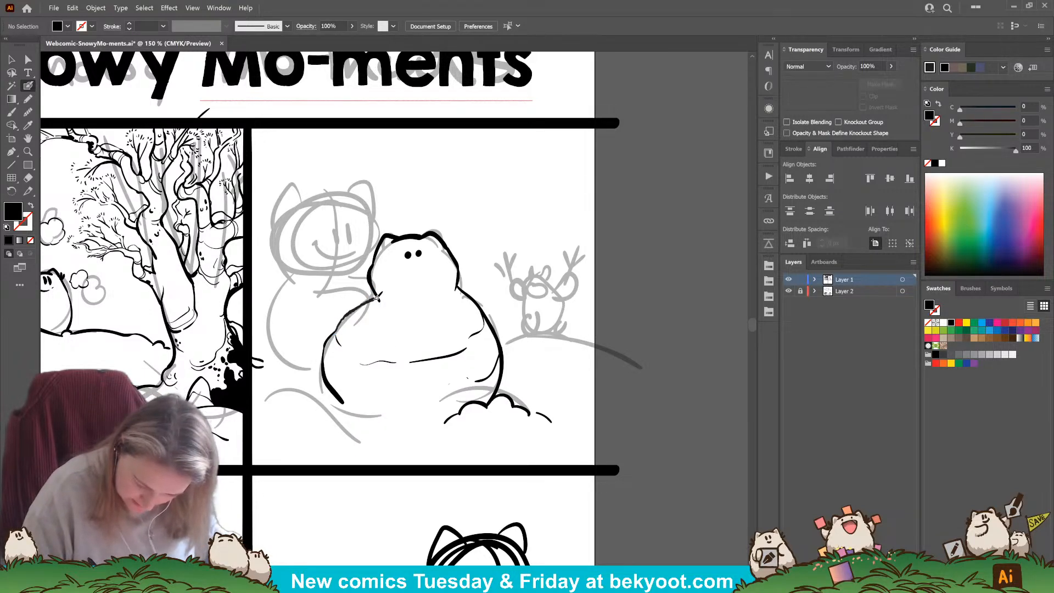
key(shift+x)
scroll(384, 280, down, 1)
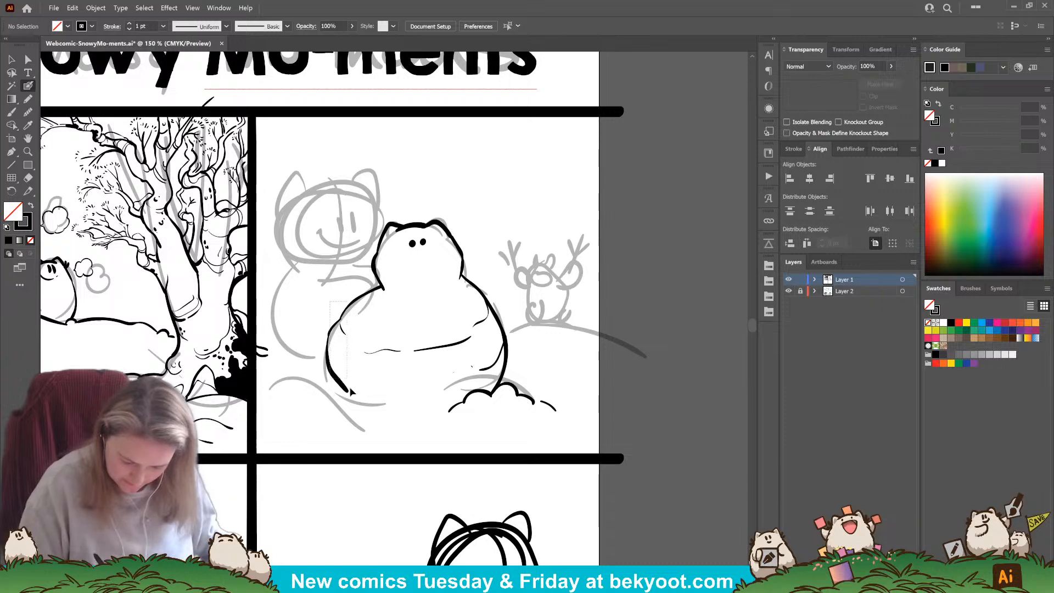
key(shift+x)
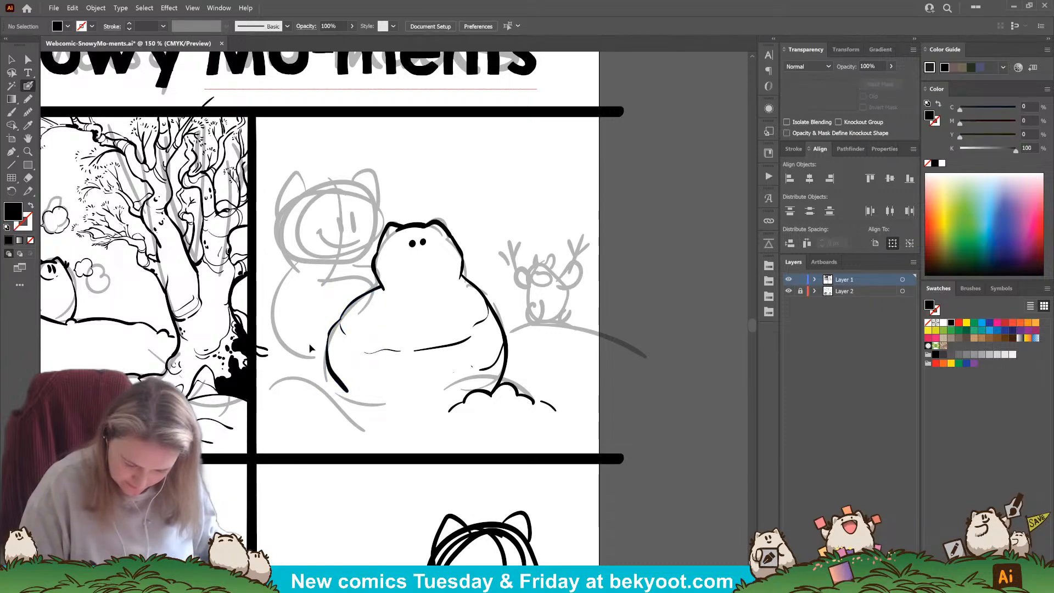
ctrl+click(347, 389)
drag(388, 278, 357, 292)
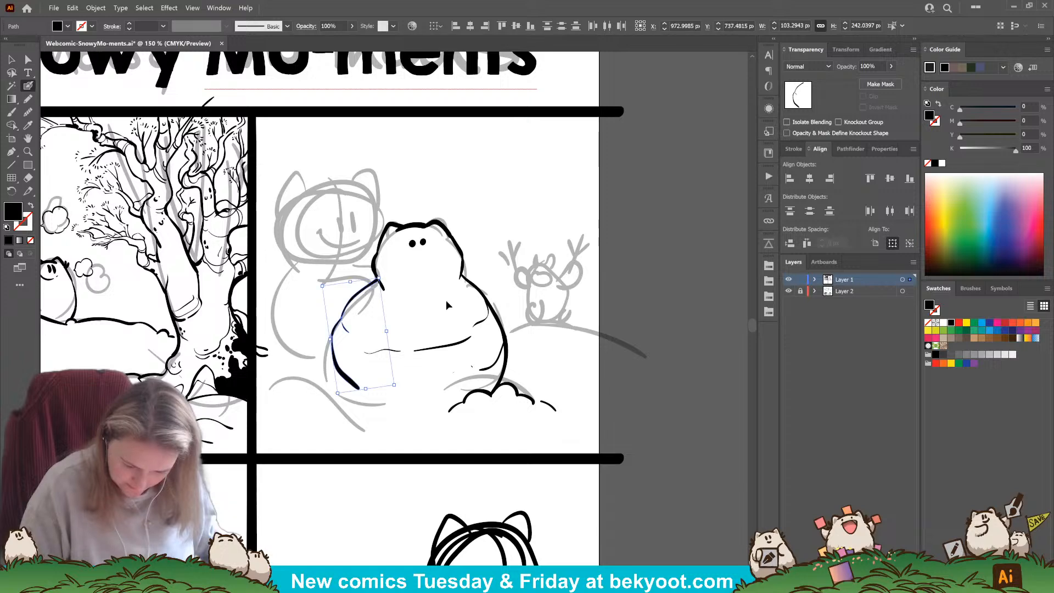
ctrl+click(386, 329)
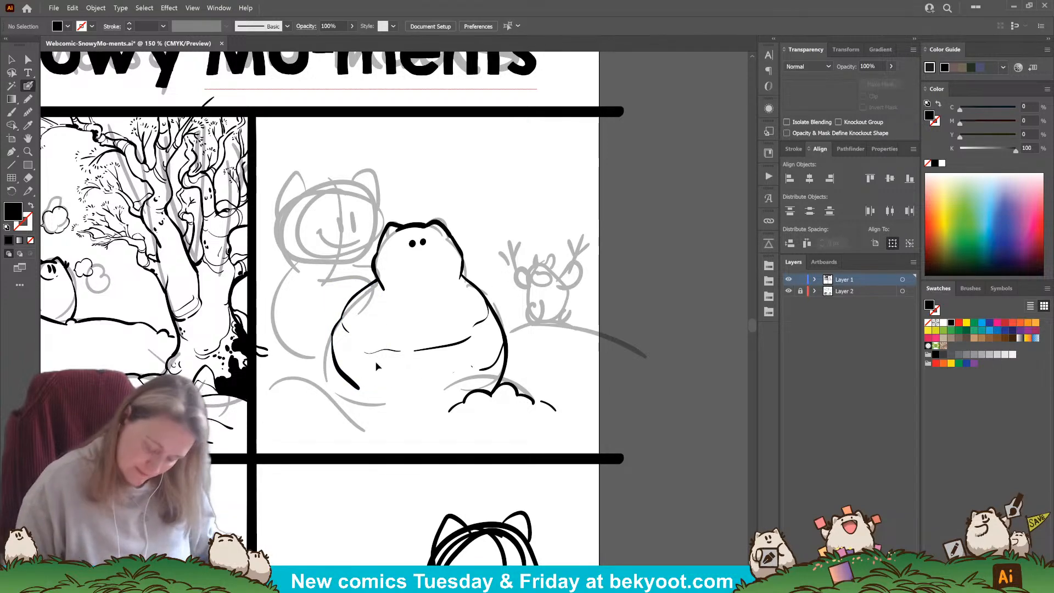
Step: Ink a scalloped snow line from the second panel's left border to the snow figure's base
mouse_move(343, 374)
mouse_down()
mouse_move(315, 388)
mouse_move(334, 367)
mouse_move(379, 390)
mouse_move(257, 375)
mouse_up()
key(shift+x)
key(ctrl+z)
key(shift+x)
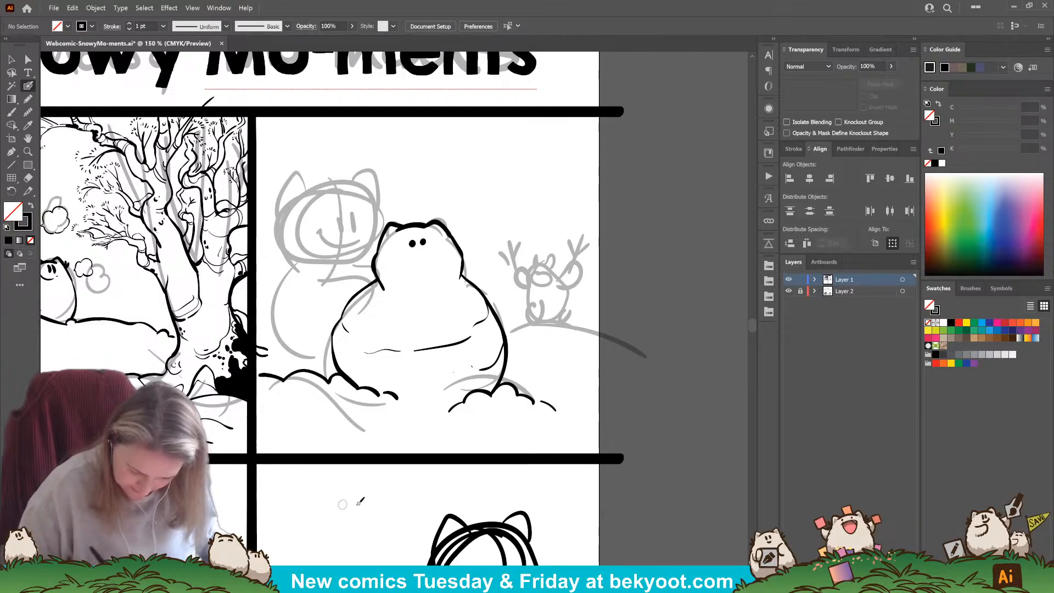
Step: Group the snow figure's line work with its snow mounds, excluding the first panel's artwork, and isolate the new group
click(11, 59)
mouse_move(267, 136)
mouse_down()
mouse_move(505, 428)
mouse_move(626, 436)
mouse_move(621, 428)
mouse_up()
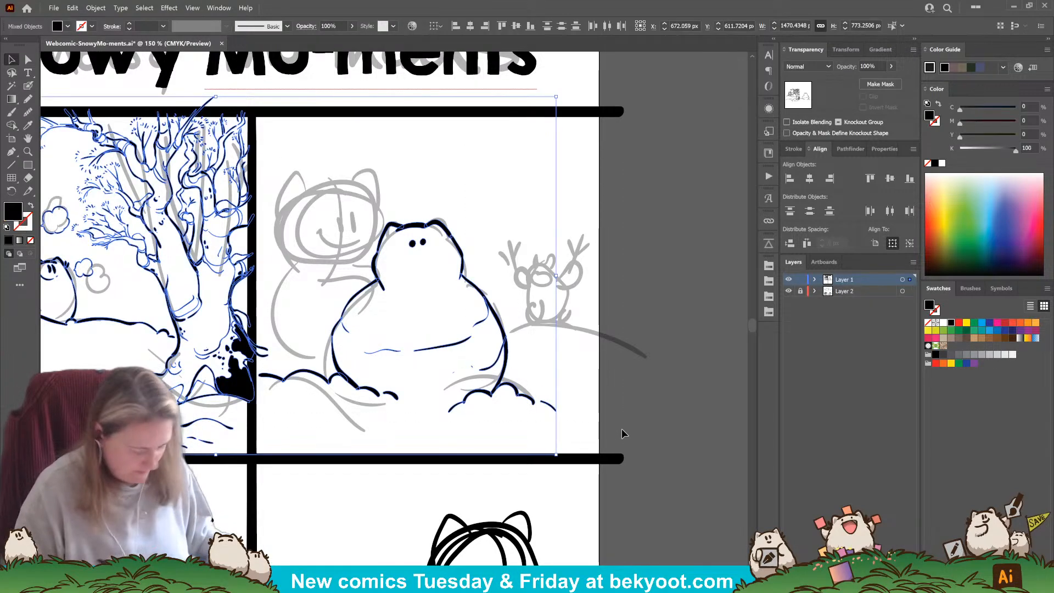
shift+click(267, 354)
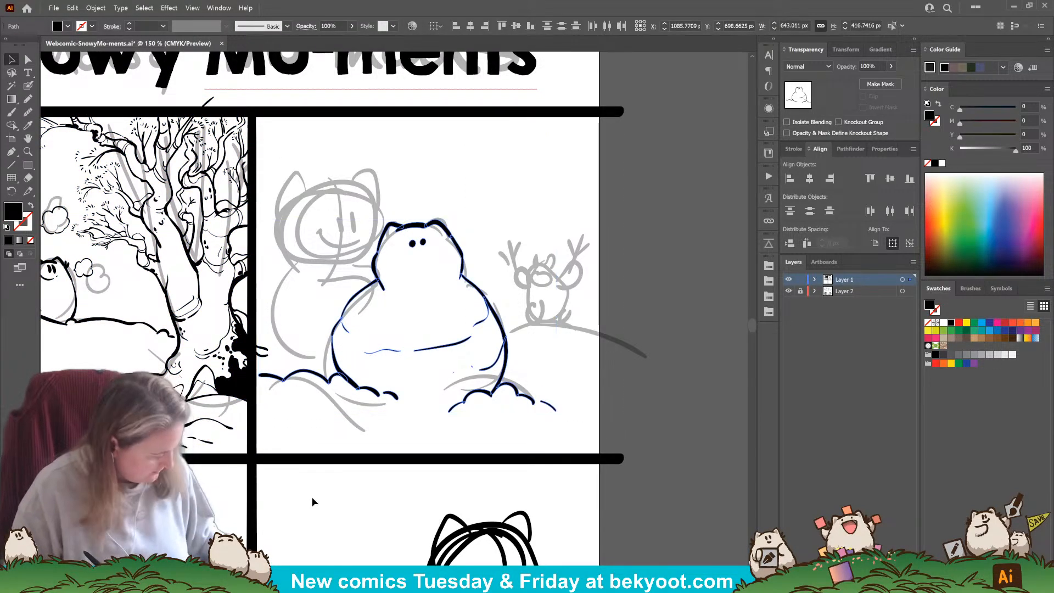
key(ctrl+g)
double_click(390, 398)
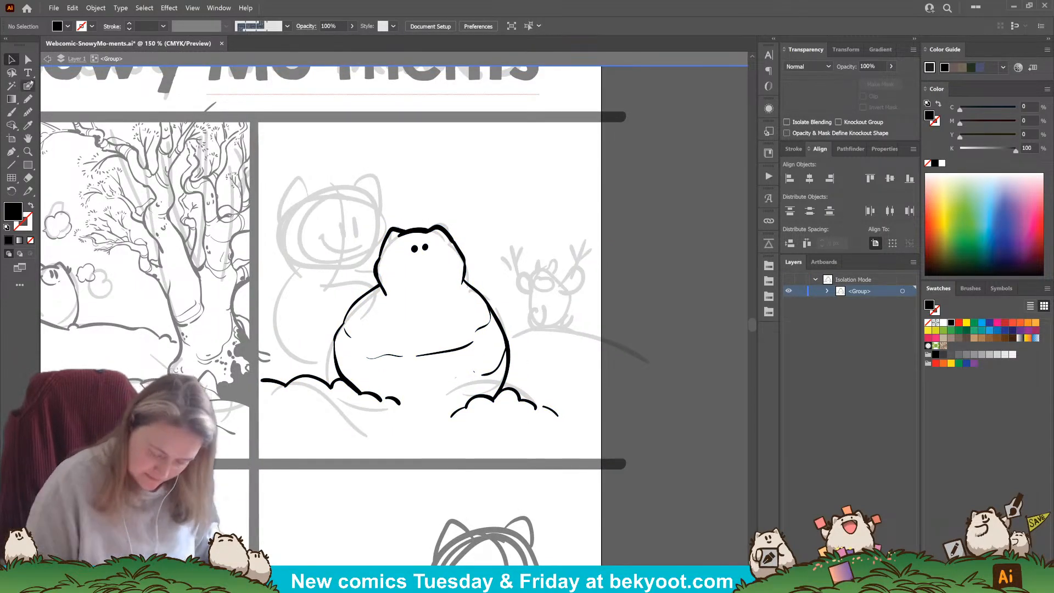
scroll(494, 332, right, 2)
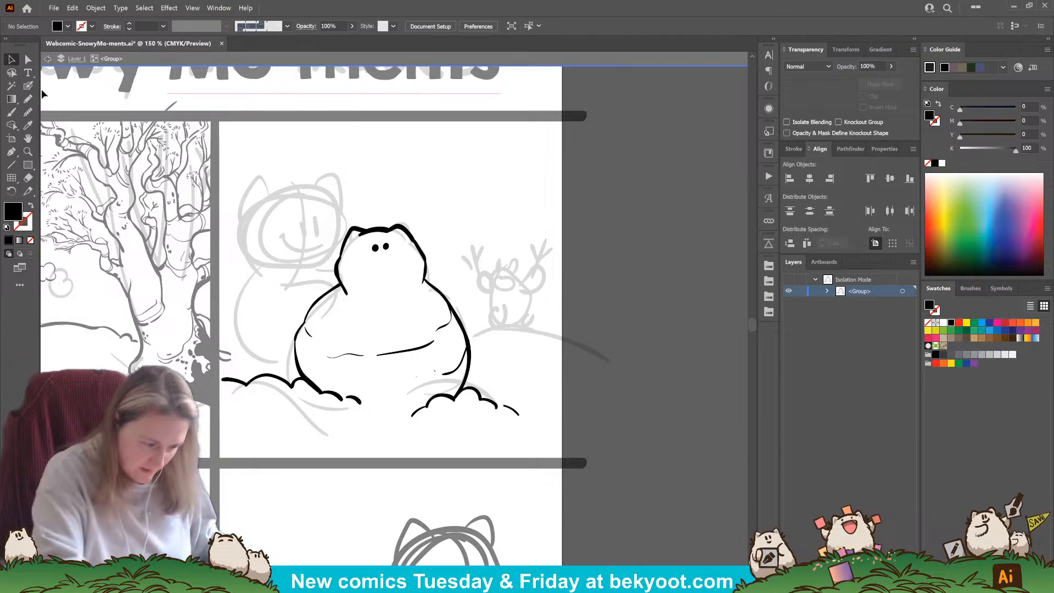
Step: Ink a rounded distant hill and a rising snowbank on the right of the second panel, past its edge
key(shift+b)
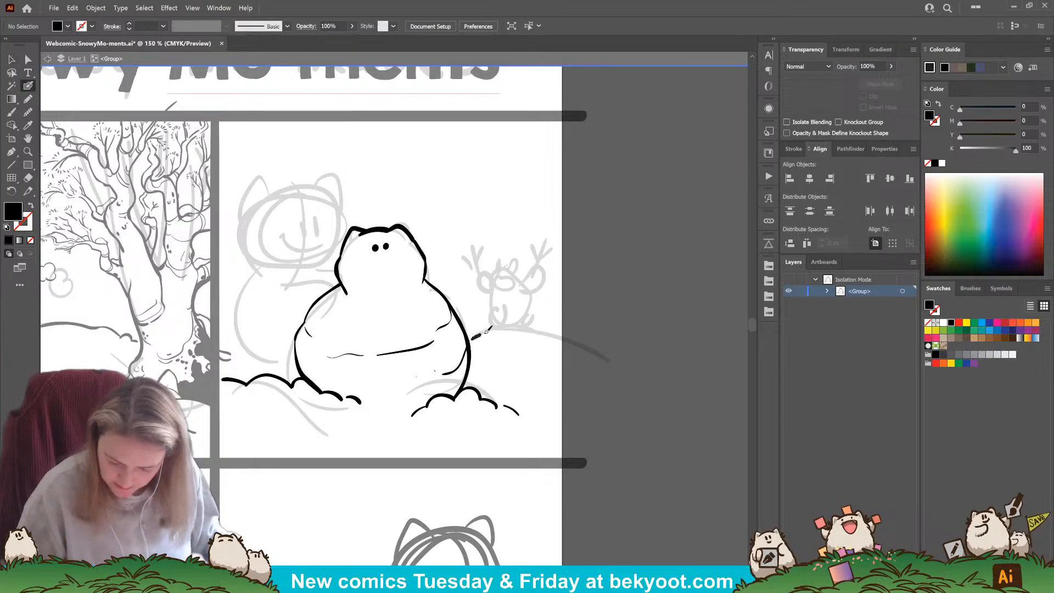
drag(473, 337, 660, 393)
key(ctrl+z)
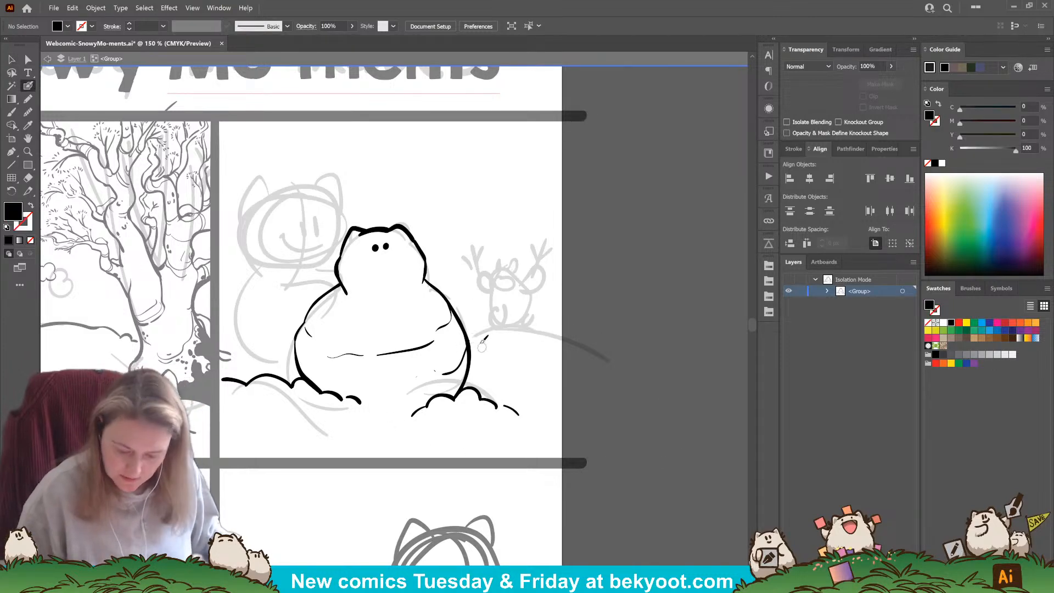
mouse_move(499, 328)
mouse_down()
mouse_move(527, 325)
mouse_move(565, 344)
mouse_up()
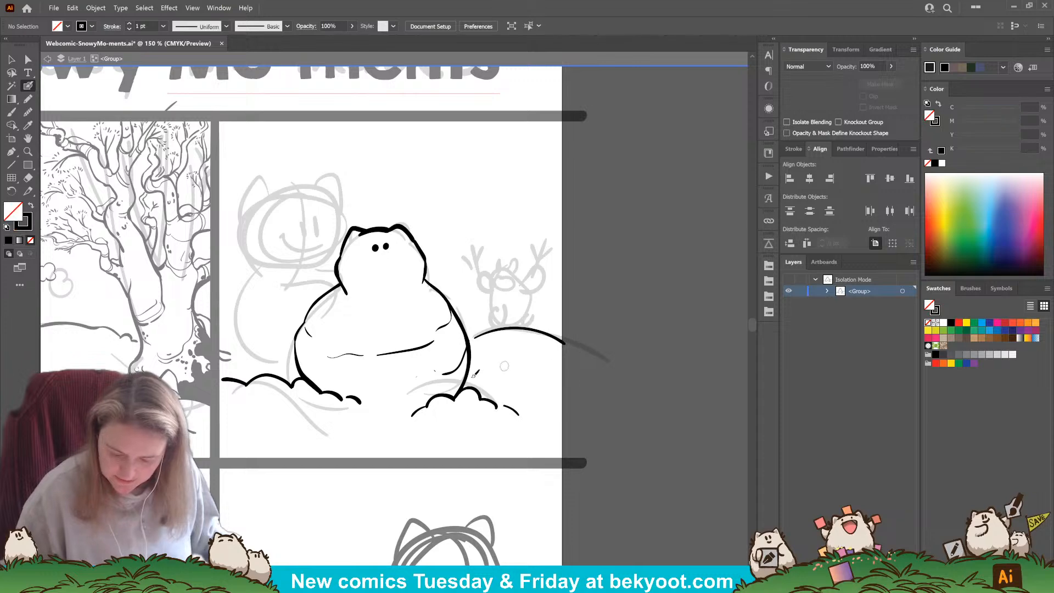
drag(522, 412, 618, 379)
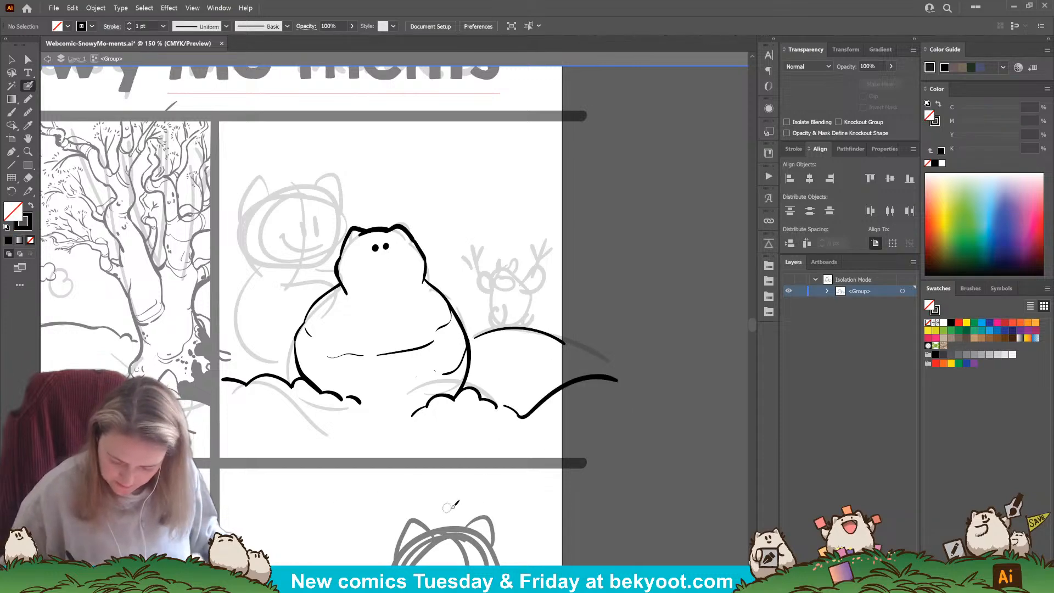
Step: Ink a bumpy foreground mound in the second panel's lower right and extend the snow line beneath the figure
mouse_move(416, 457)
mouse_down()
mouse_move(464, 434)
mouse_move(572, 444)
mouse_up()
drag(386, 483, 443, 486)
drag(471, 416, 436, 420)
drag(511, 393, 502, 366)
drag(342, 438, 347, 446)
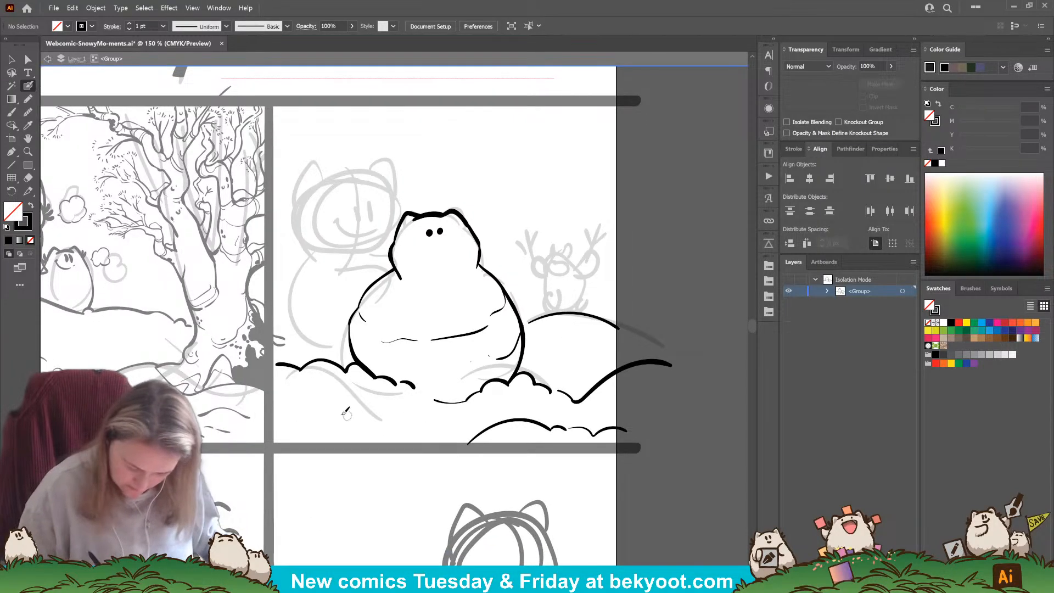
Step: Ink small snow bumps, a long curved contour and a sloping drift in the second panel's lower-left foreground
drag(337, 406, 368, 413)
click(383, 414)
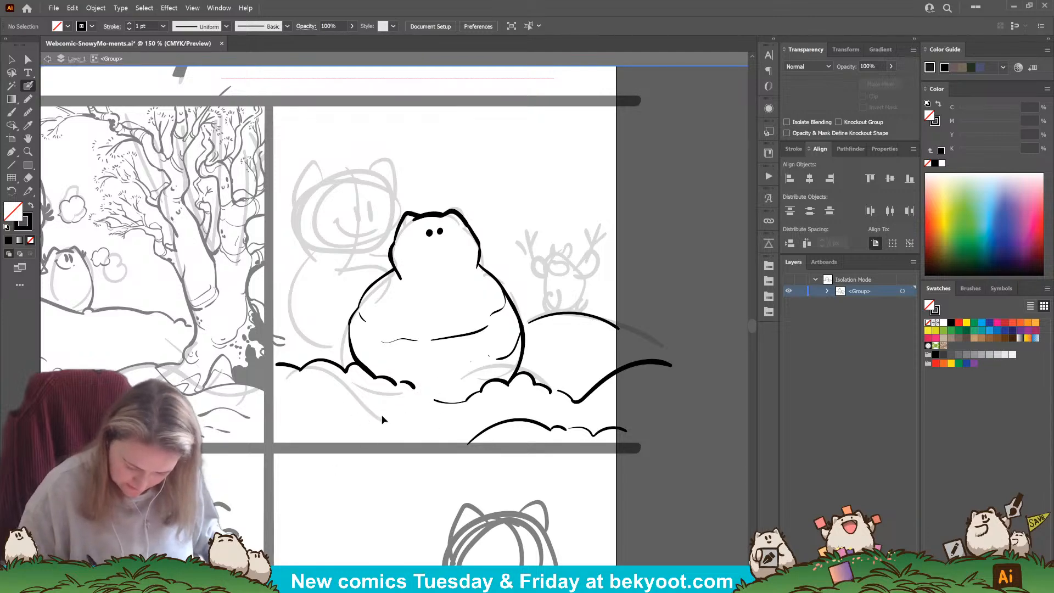
mouse_move(351, 396)
mouse_down()
mouse_move(364, 420)
mouse_move(436, 420)
mouse_up()
drag(368, 398, 457, 423)
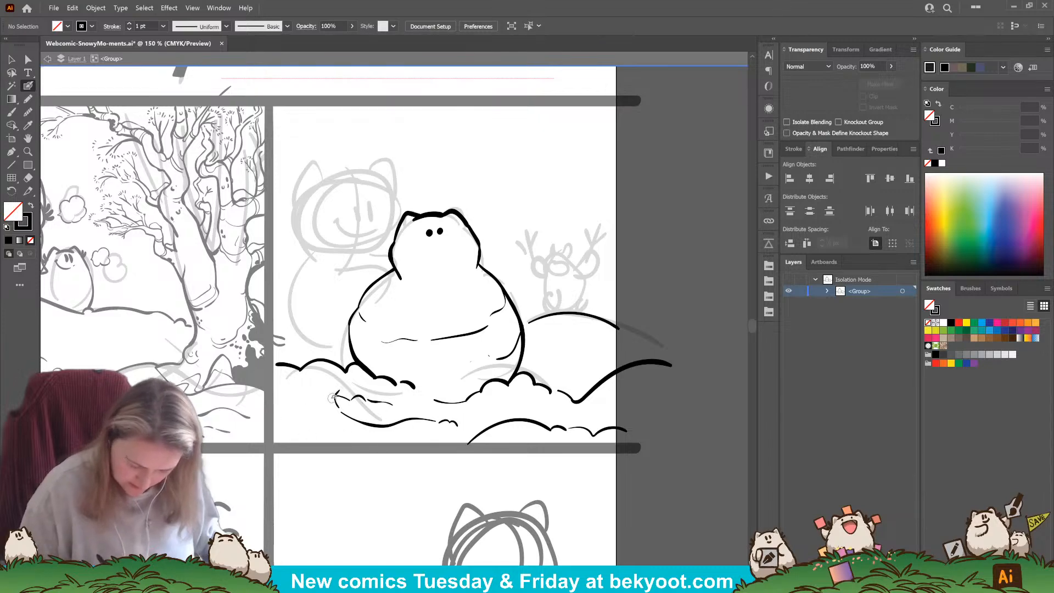
mouse_move(365, 399)
mouse_down()
mouse_move(337, 390)
mouse_move(283, 418)
mouse_up()
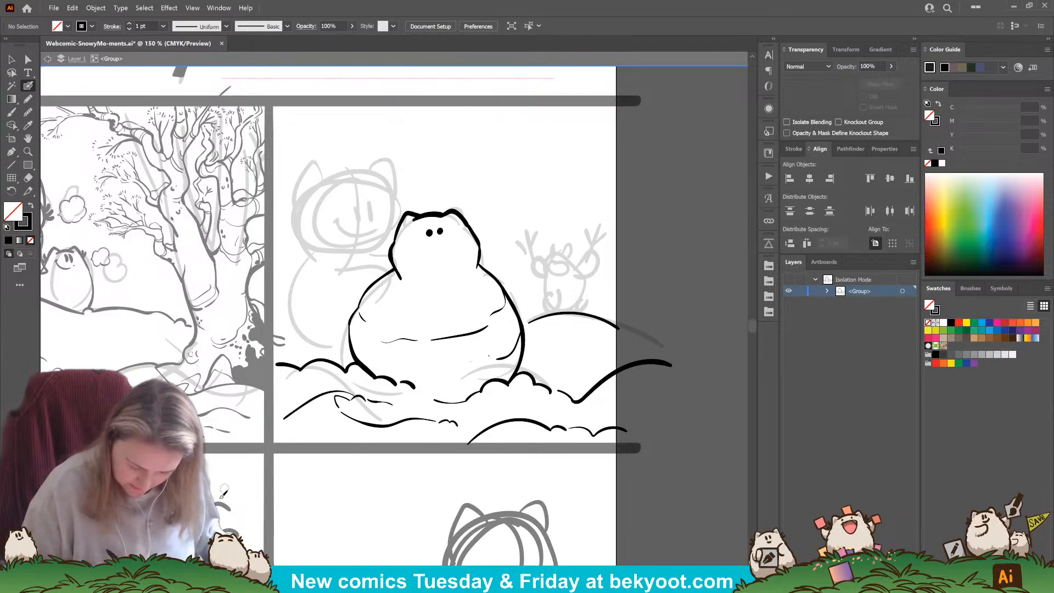
Step: Extend the foreground drift to the second panel's left border and adjust the short snow-line segment above it
drag(347, 426, 229, 400)
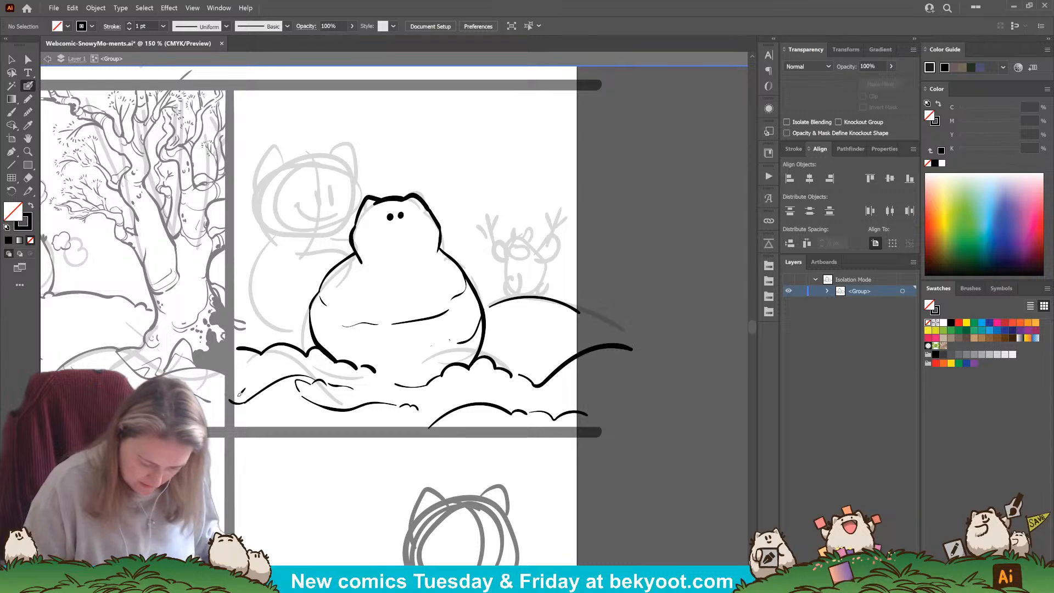
drag(298, 444, 308, 489)
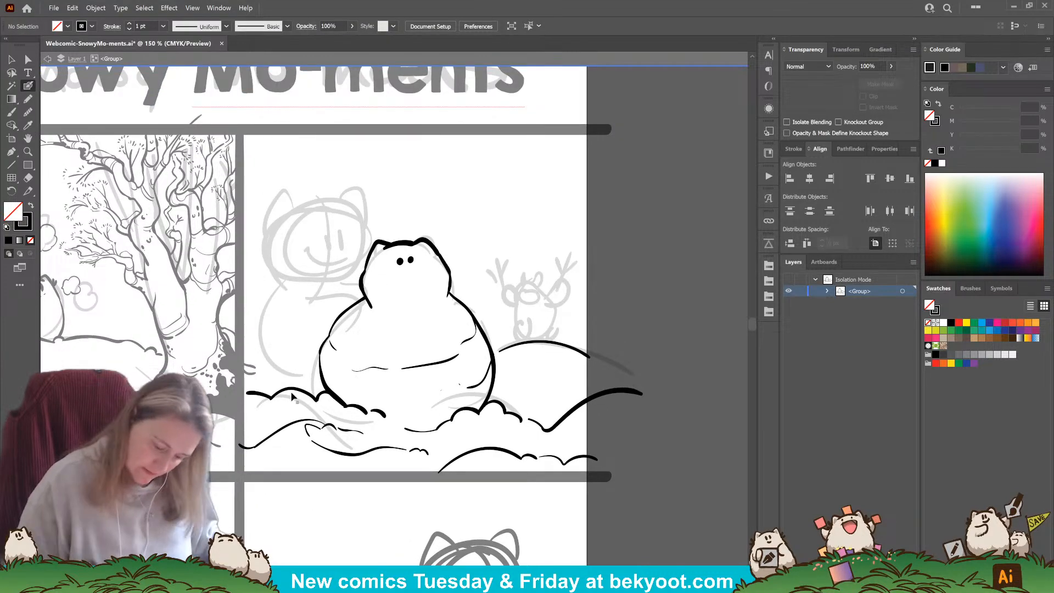
drag(245, 391, 273, 398)
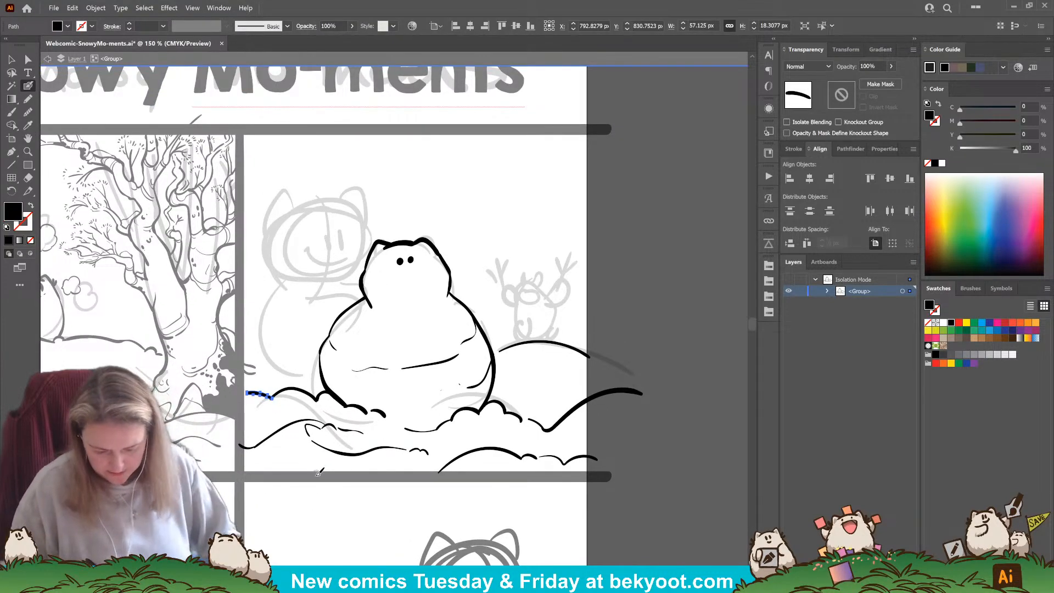
key(ctrl+shift+a)
drag(323, 466, 350, 503)
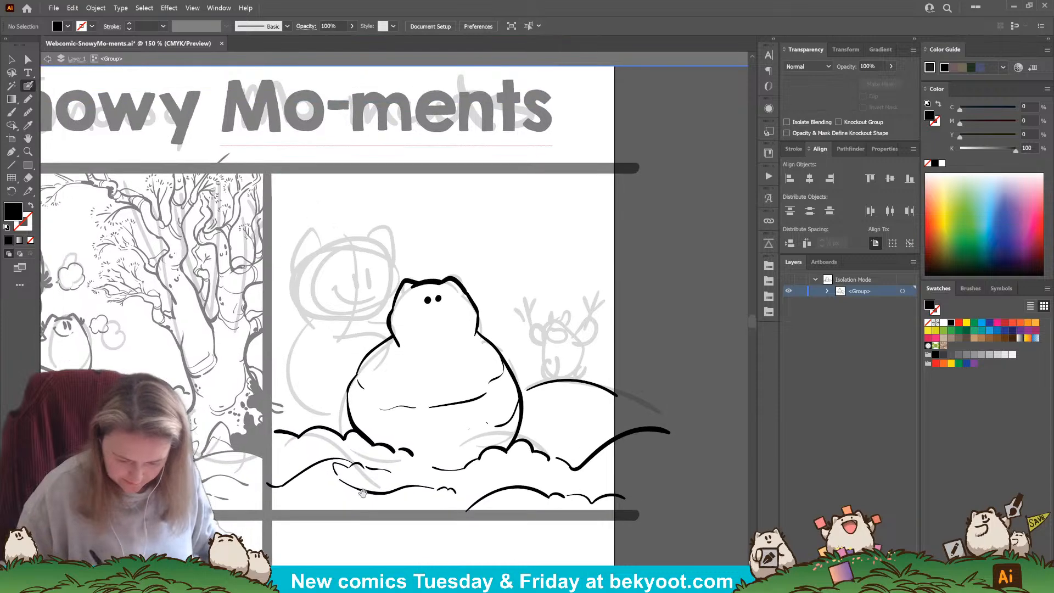
Step: Ink a closed dome-shaped head outline over the sketched character behind the snow figure
mouse_move(359, 253)
mouse_down()
mouse_move(307, 263)
mouse_move(289, 304)
mouse_up()
key(ctrl+z)
mouse_move(356, 253)
mouse_down()
mouse_move(331, 244)
mouse_move(296, 286)
mouse_move(305, 317)
mouse_move(362, 313)
mouse_up()
key(ctrl+z)
drag(317, 254, 349, 240)
drag(391, 301, 340, 324)
key(ctrl+z)
mouse_move(353, 243)
mouse_down()
mouse_move(310, 261)
mouse_move(295, 300)
mouse_move(321, 318)
mouse_move(376, 303)
mouse_up()
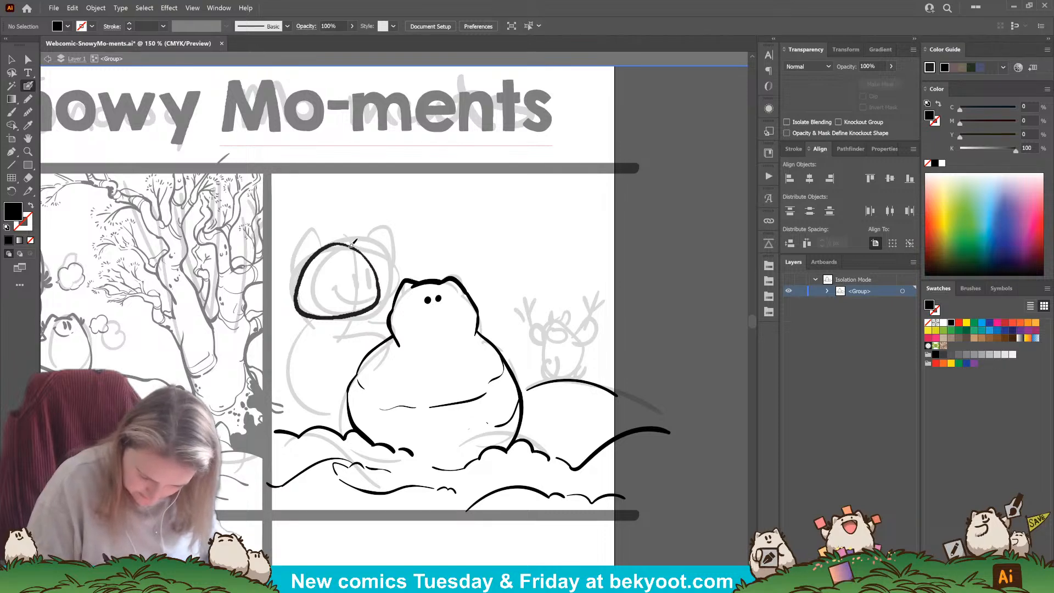
drag(333, 243, 330, 244)
Step: Widen the dome-shaped head outline and raise its top slightly to fit the sketch
ctrl+click(370, 308)
drag(380, 281, 390, 282)
drag(341, 244, 340, 237)
drag(348, 317, 346, 320)
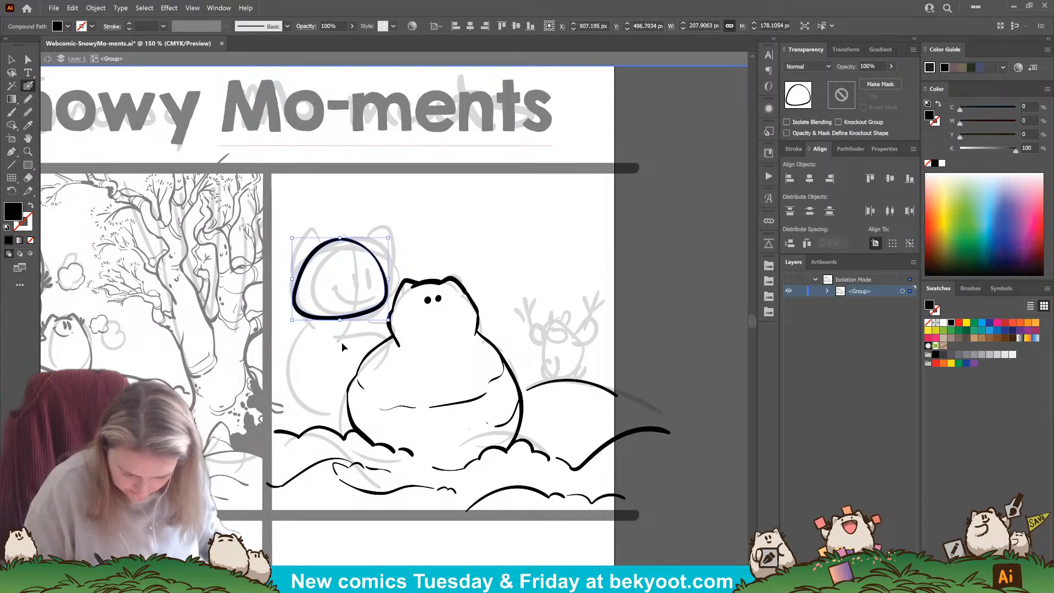
ctrl+click(343, 345)
ctrl+click(331, 319)
Step: Draw a curved vertical centre line through the character's head, extending past its top and bottom
ctrl+click(332, 273)
mouse_move(330, 236)
mouse_down()
mouse_move(359, 297)
mouse_move(352, 334)
mouse_move(360, 277)
mouse_move(353, 336)
mouse_up()
key(ctrl+z)
key(ctrl+z)
drag(329, 233, 359, 325)
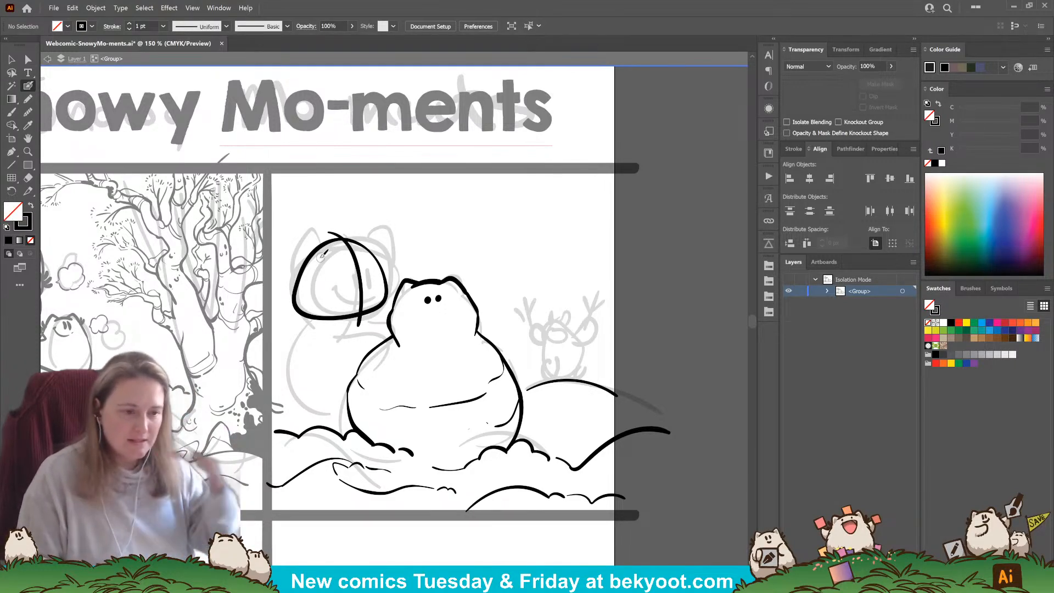
Step: Set the head outline's opacity to 30%
ctrl+click(376, 257)
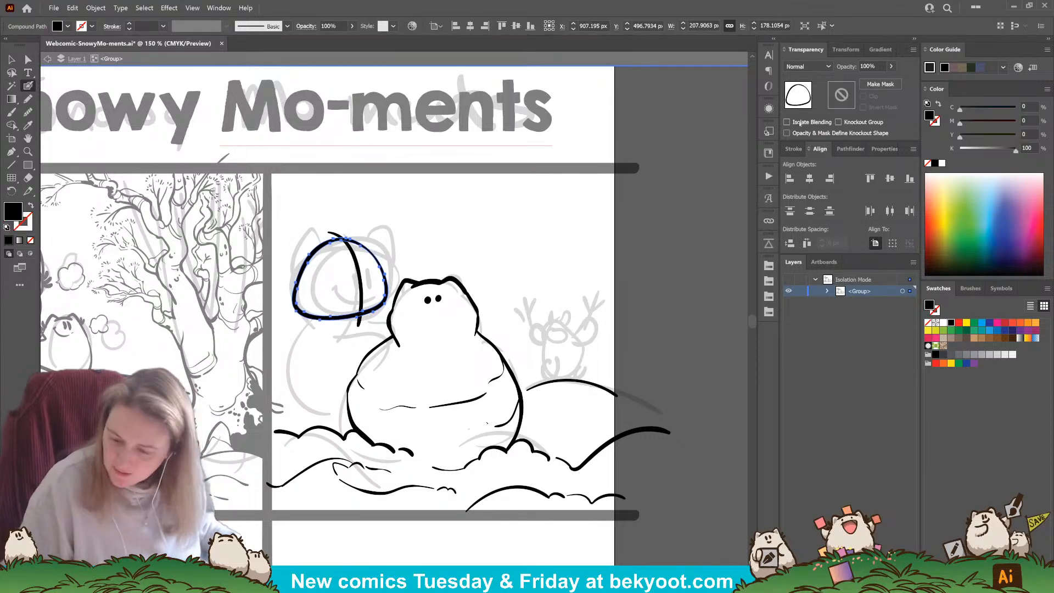
click(873, 66)
text(3)
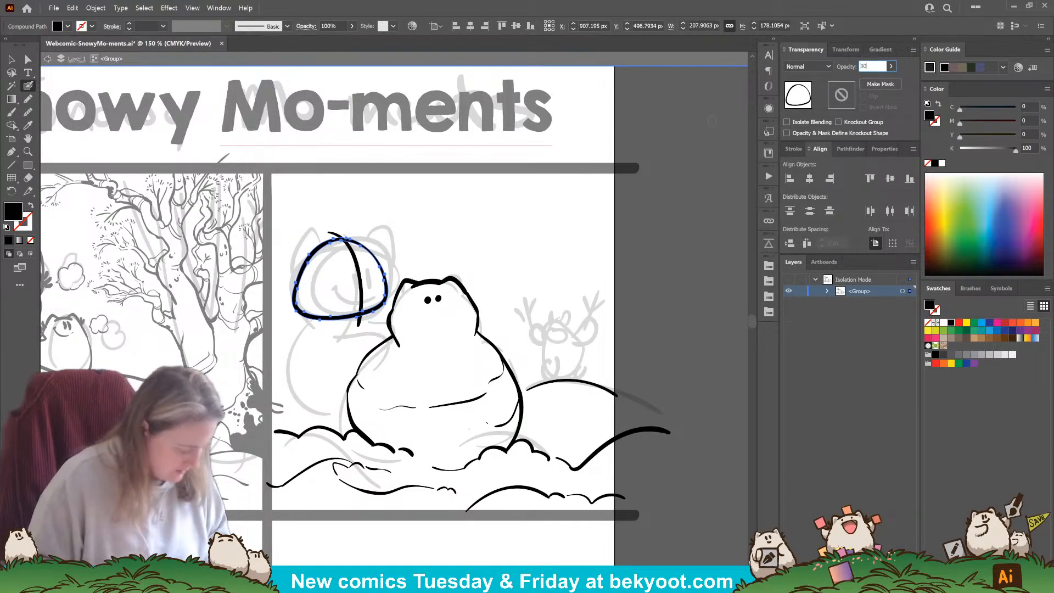
text(0)
key(Return)
key(ctrl+shift+a)
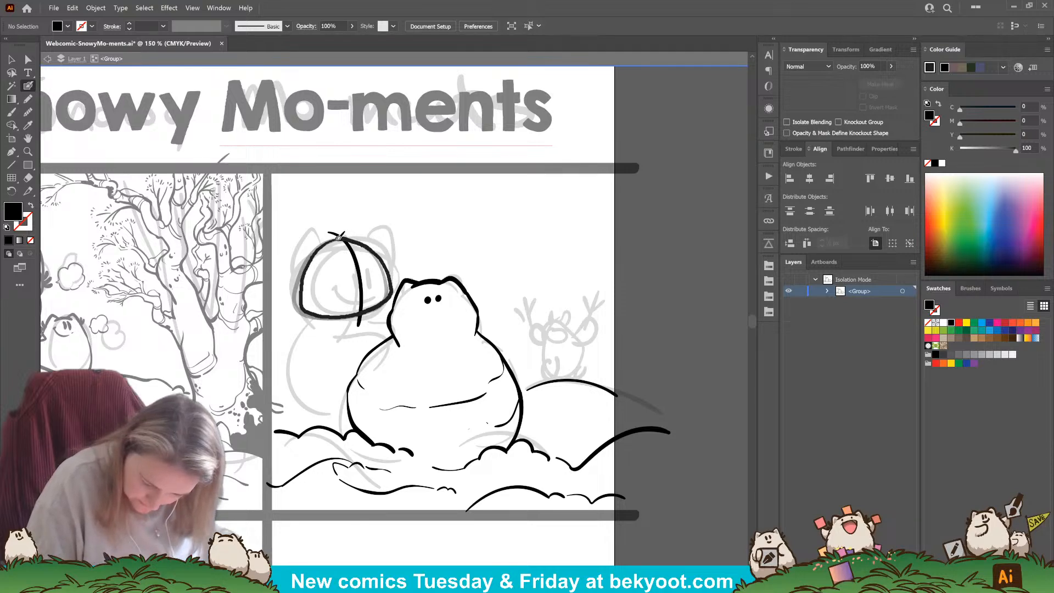
Step: Redraw the head outline over the faded version in solid black and delete the faded outline
drag(331, 240, 329, 234)
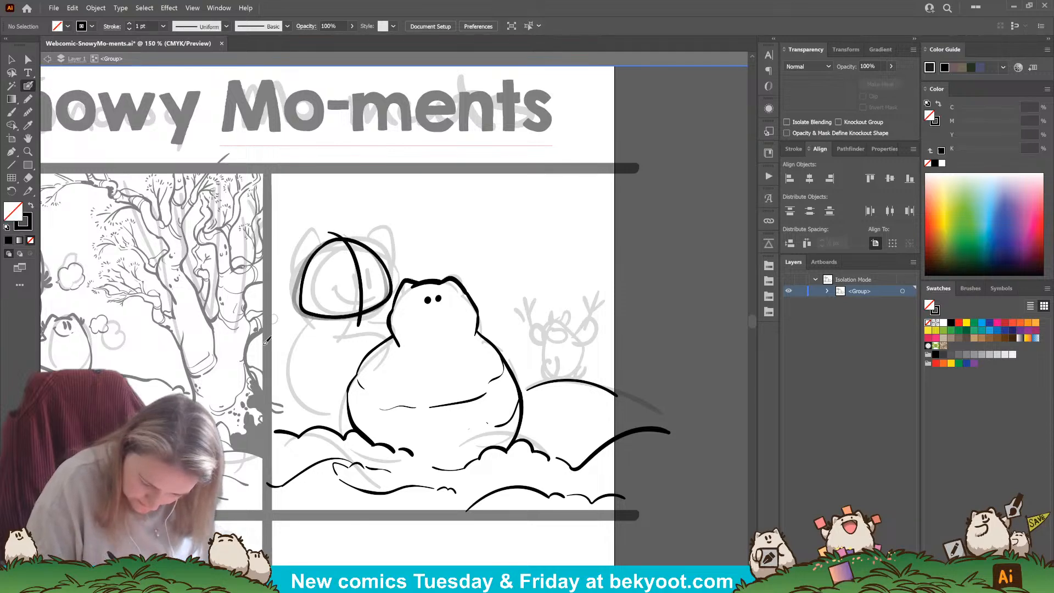
ctrl+click(361, 286)
ctrl+click(305, 317)
ctrl+click(274, 462)
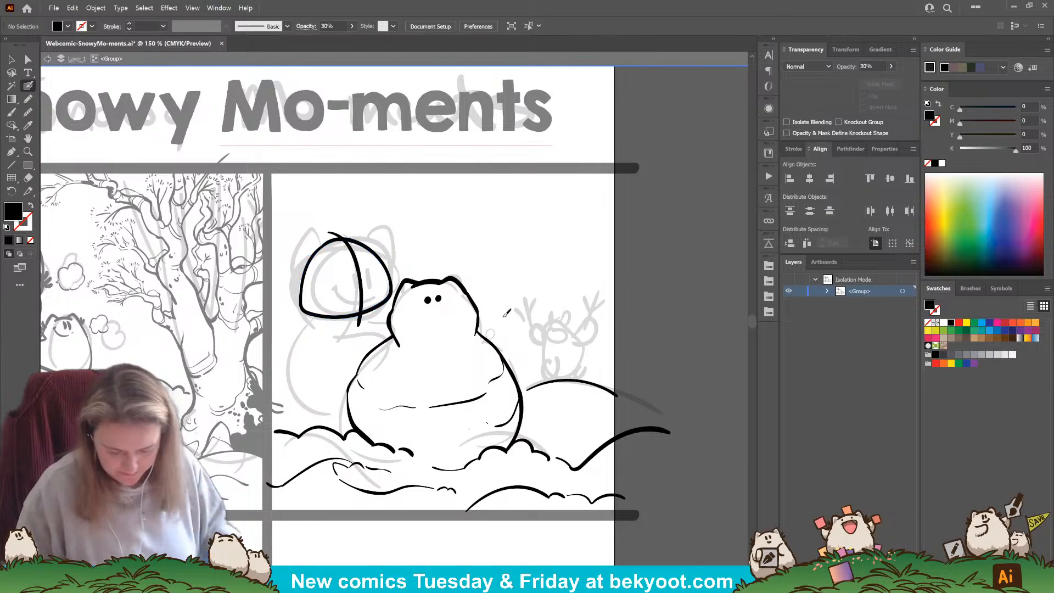
Step: Group the new head outline with its centre line and rotate them slightly clockwise
ctrl+click(362, 296)
ctrl+shift+click(388, 272)
drag(398, 229, 401, 233)
ctrl+click(414, 234)
ctrl+click(359, 270)
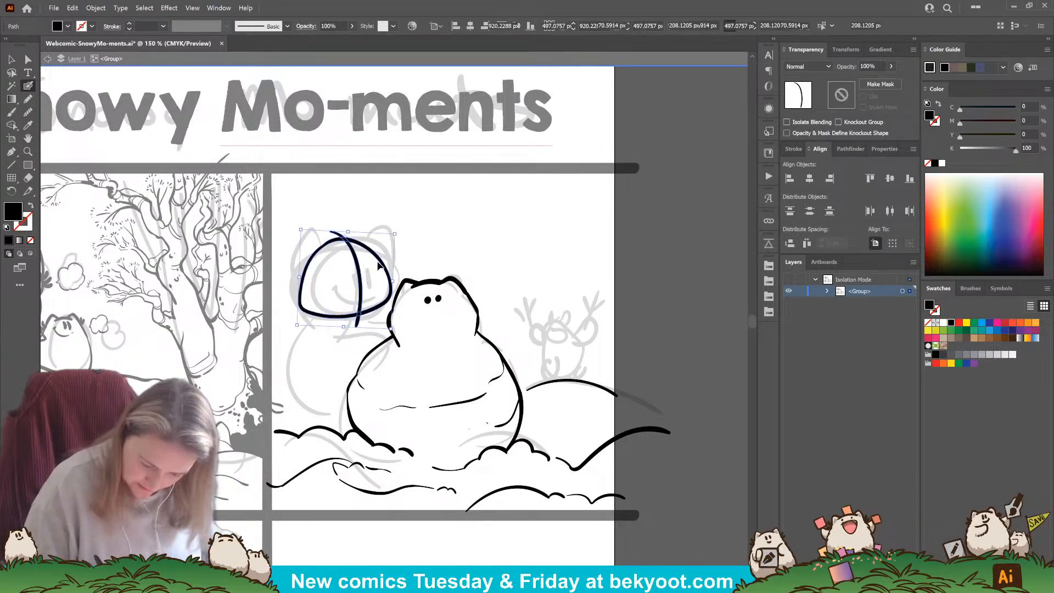
ctrl+click(506, 240)
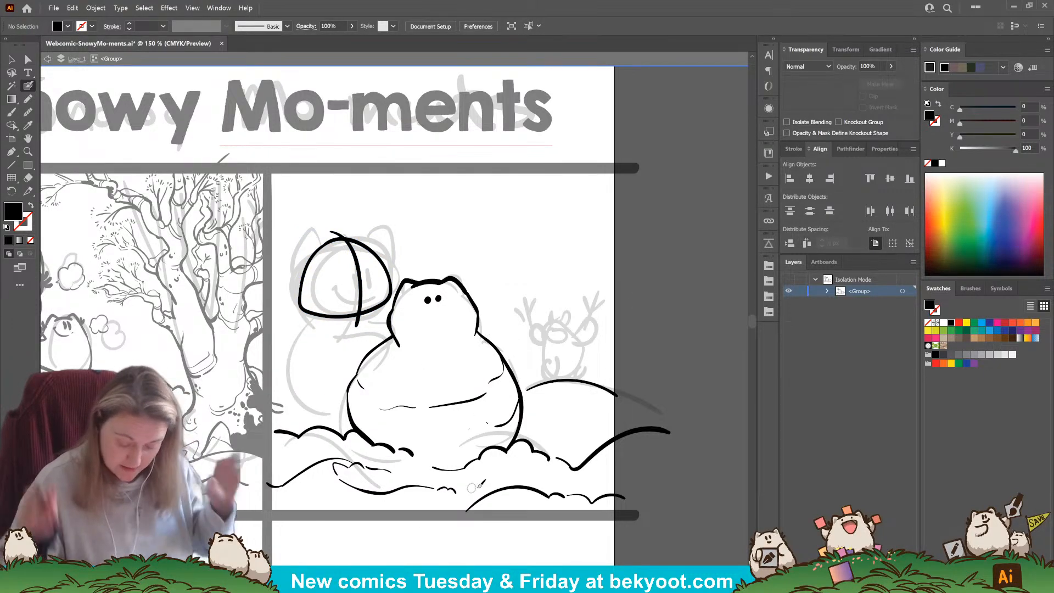
Step: Group the snow figure with all the second panel's snow lines, leaving out the character's head
click(12, 60)
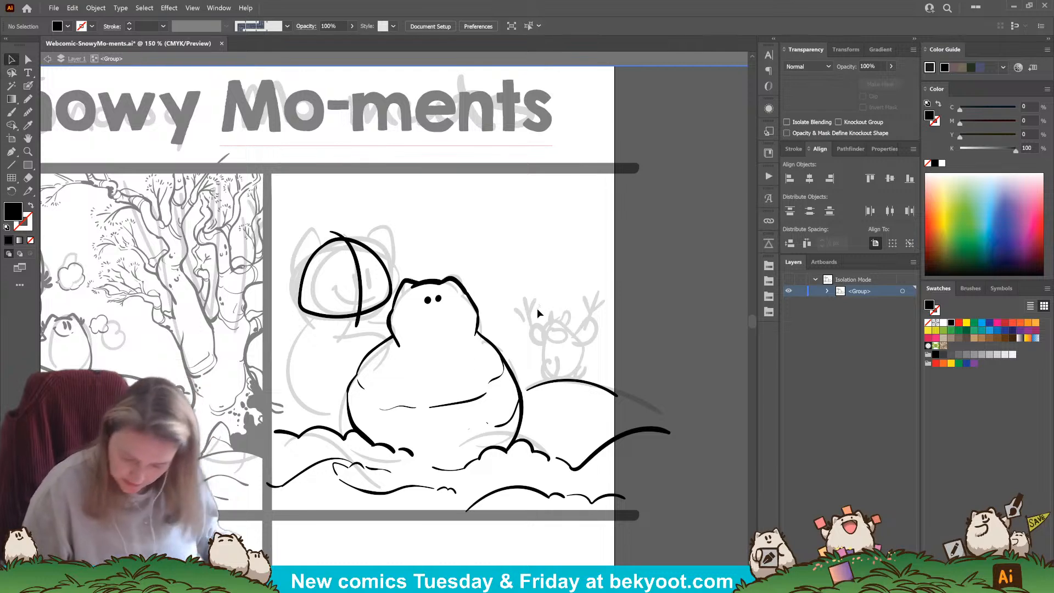
drag(280, 218, 632, 519)
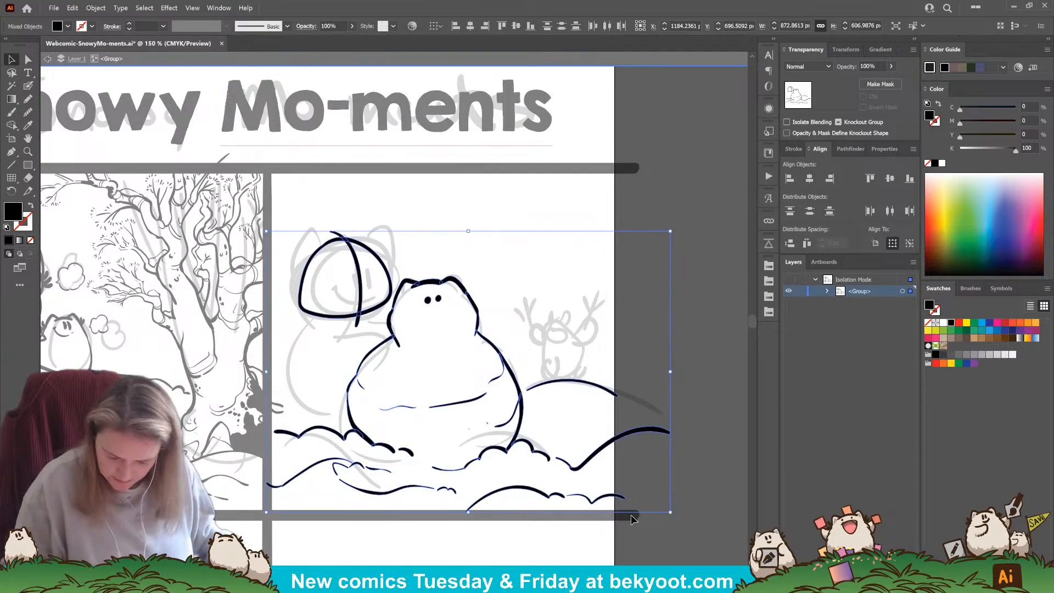
shift+click(370, 311)
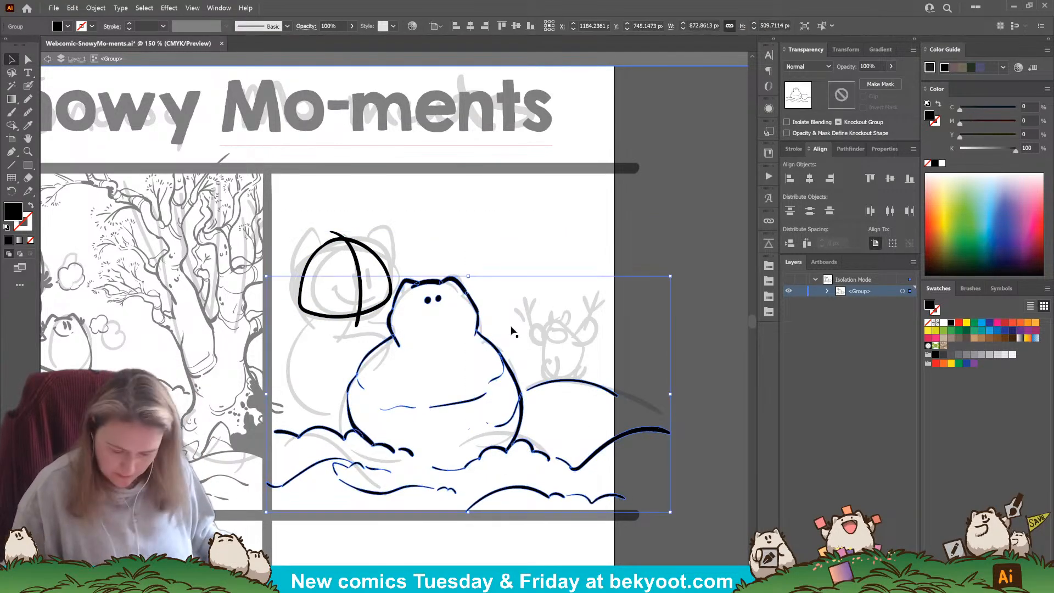
click(512, 265)
scroll(512, 265, up, 1)
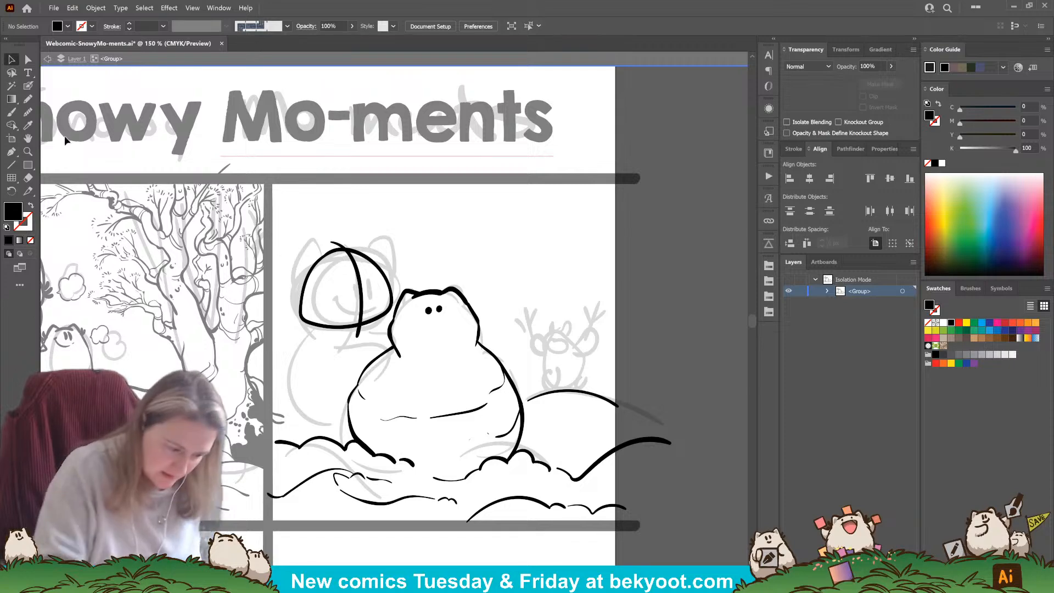
Step: Isolate the character's head group and ink the right ear down to the side of the head
click(28, 85)
ctrl+double_click(362, 325)
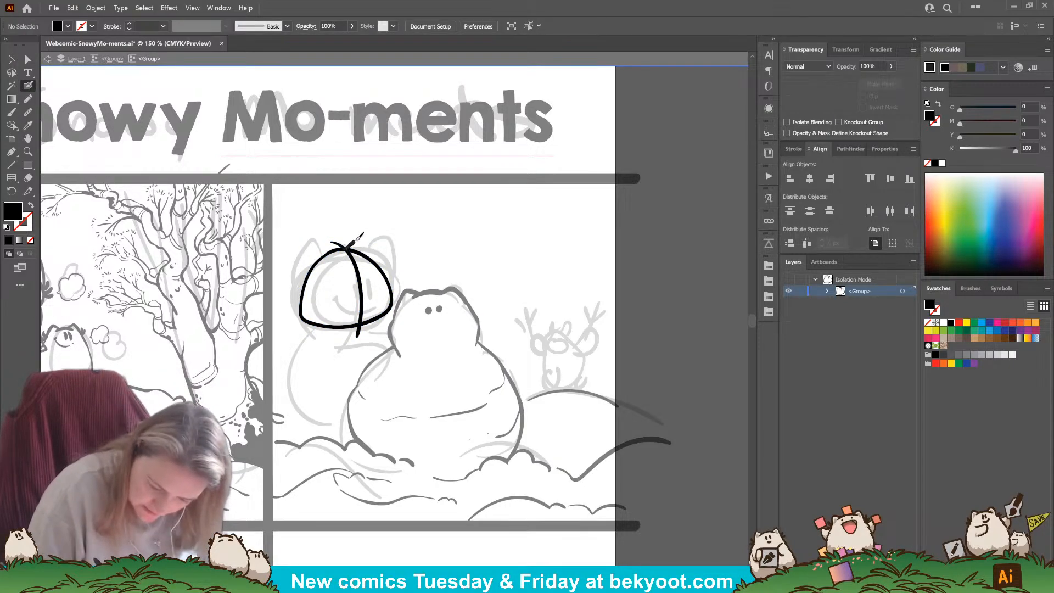
mouse_move(387, 248)
mouse_down()
mouse_move(398, 280)
mouse_move(391, 305)
mouse_up()
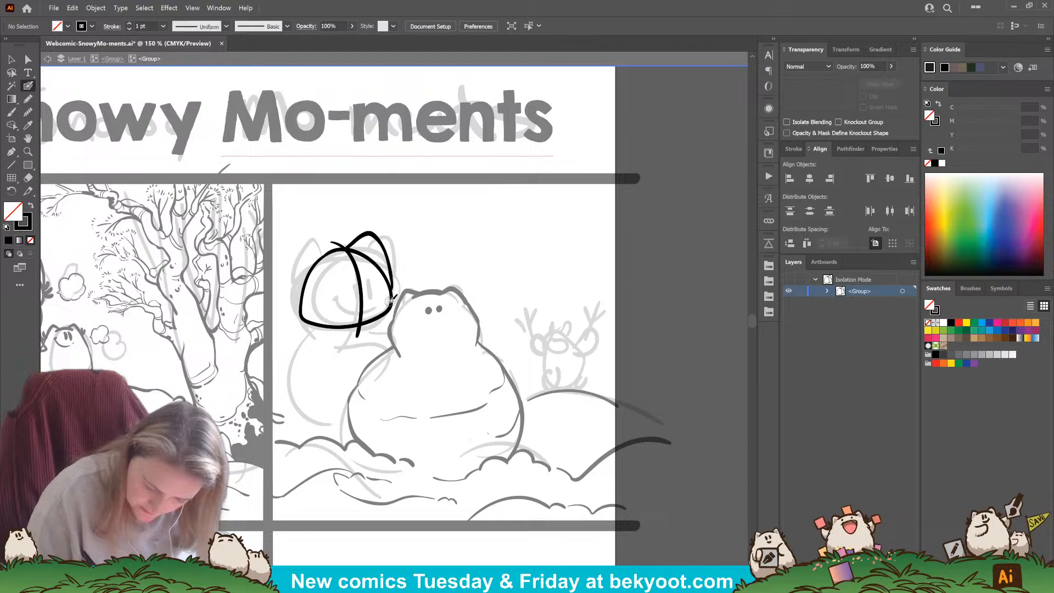
Step: Try to ink the left ear and the side of the head in one continuous stroke
mouse_move(333, 252)
mouse_down()
mouse_move(303, 242)
mouse_move(300, 304)
mouse_up()
key(ctrl+z)
mouse_move(339, 251)
mouse_down()
mouse_move(318, 242)
mouse_move(296, 280)
mouse_move(324, 319)
mouse_up()
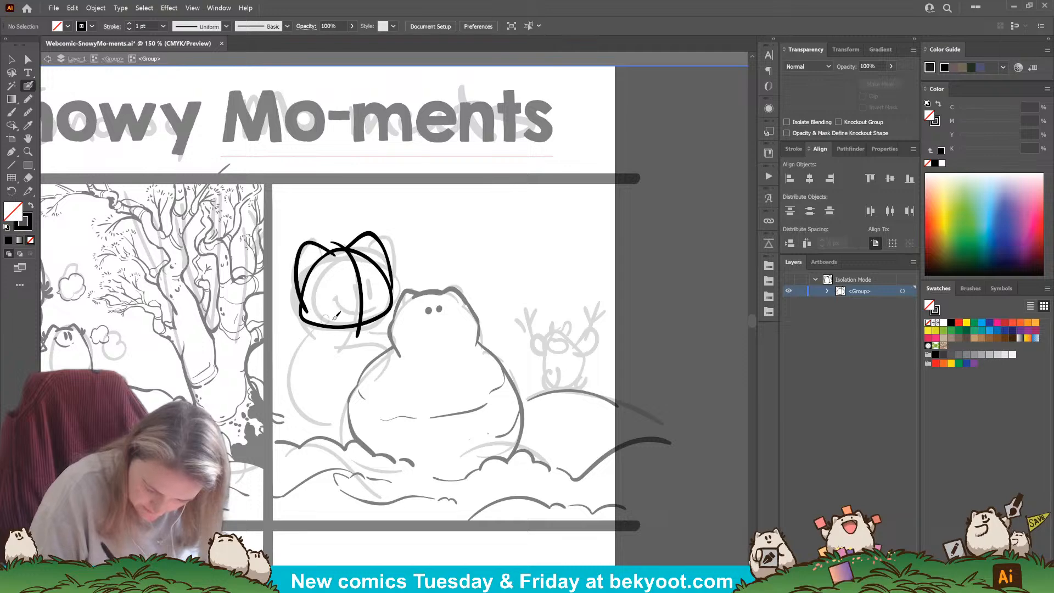
key(ctrl+z)
mouse_move(333, 250)
mouse_down()
mouse_move(312, 241)
mouse_move(301, 253)
mouse_move(313, 315)
mouse_up()
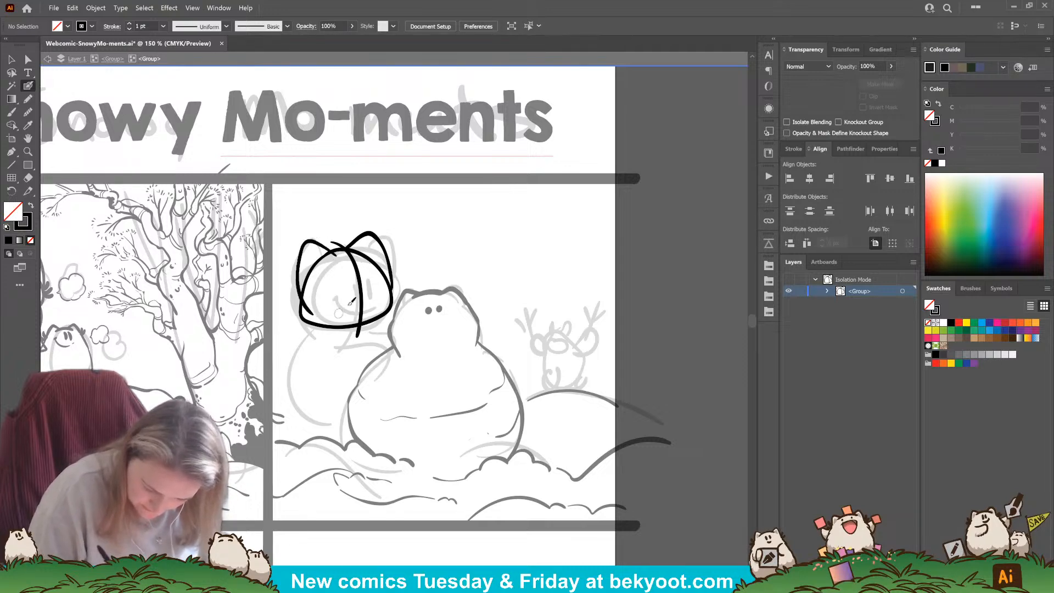
click(302, 294)
drag(297, 278, 293, 280)
click(286, 324)
ctrl+click(327, 250)
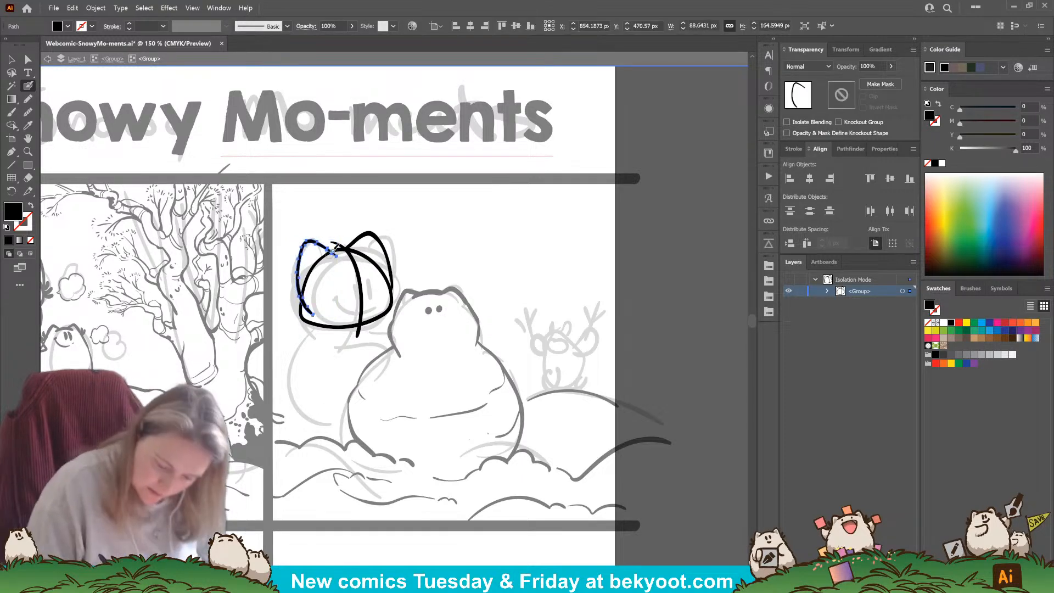
key(Delete)
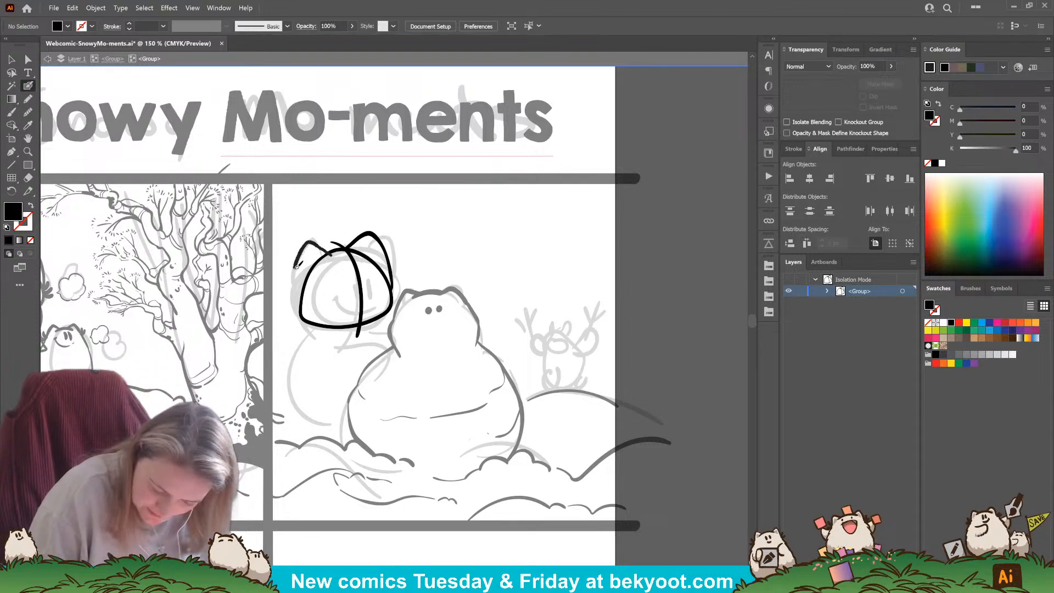
Step: Ink the left ear and side of the head in separate strokes, and add the smile and two oval eyes
key(shift+x)
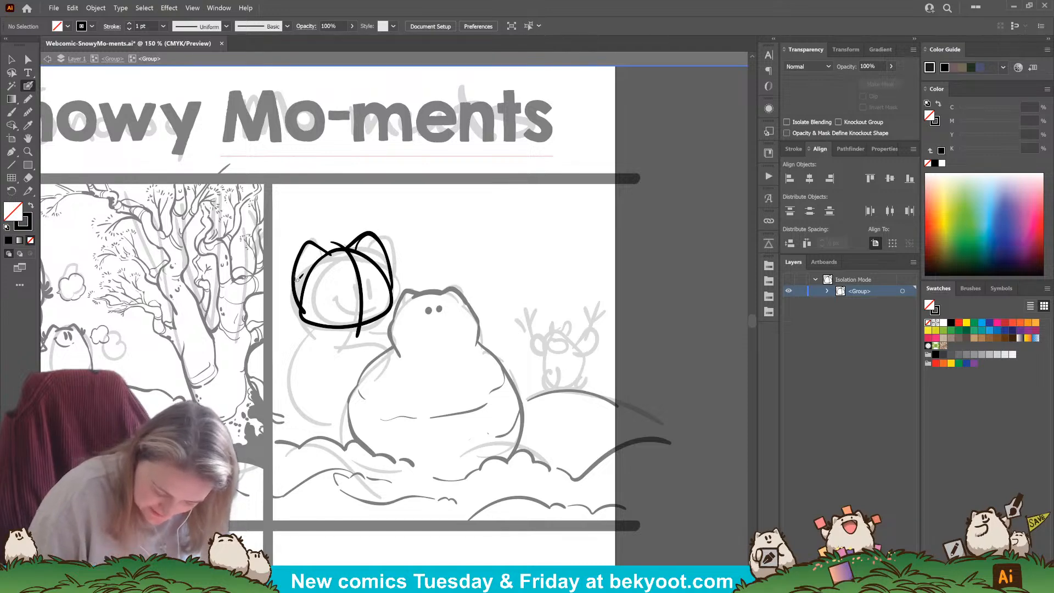
mouse_move(308, 310)
mouse_down()
mouse_move(315, 269)
mouse_move(332, 253)
mouse_up()
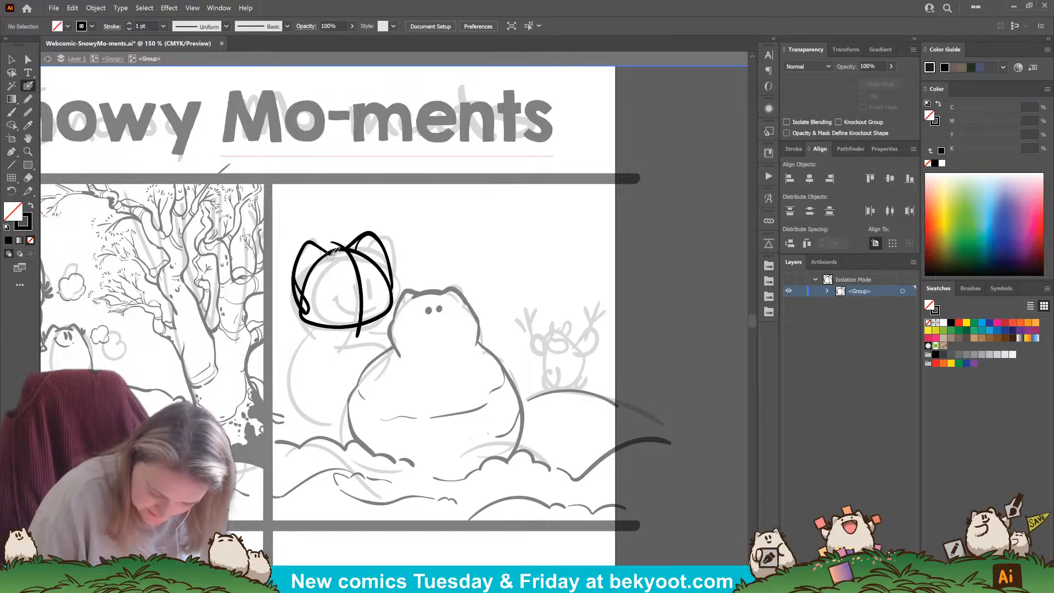
mouse_move(307, 292)
mouse_down()
mouse_move(307, 305)
mouse_move(362, 308)
mouse_up()
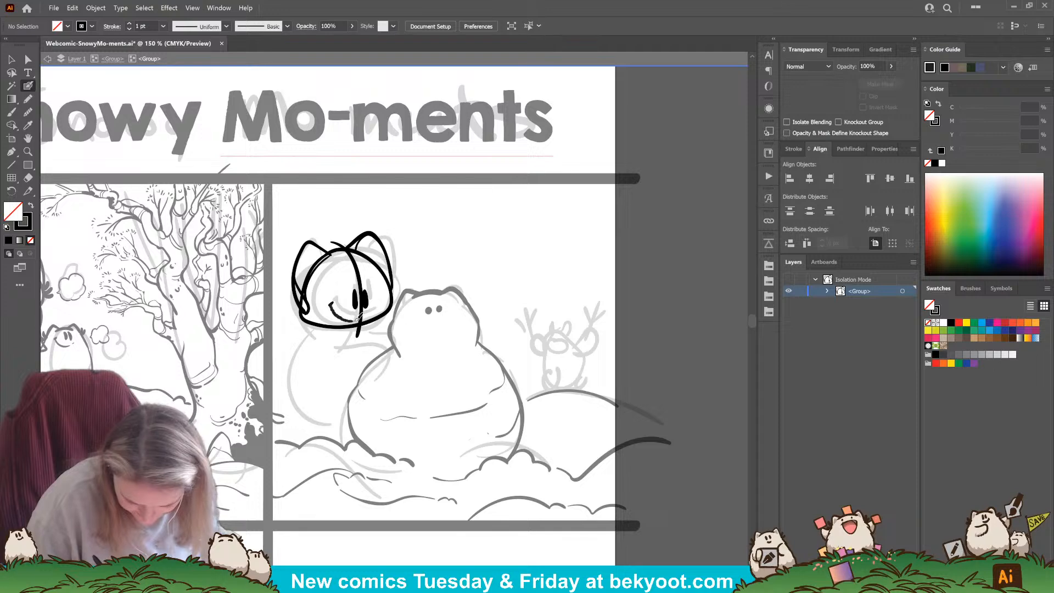
Step: Ink fur tufts on both cheeks of the character's head and adjust the two oval eyes
drag(399, 282, 402, 301)
mouse_move(300, 288)
mouse_down()
mouse_move(311, 327)
mouse_move(293, 325)
mouse_up()
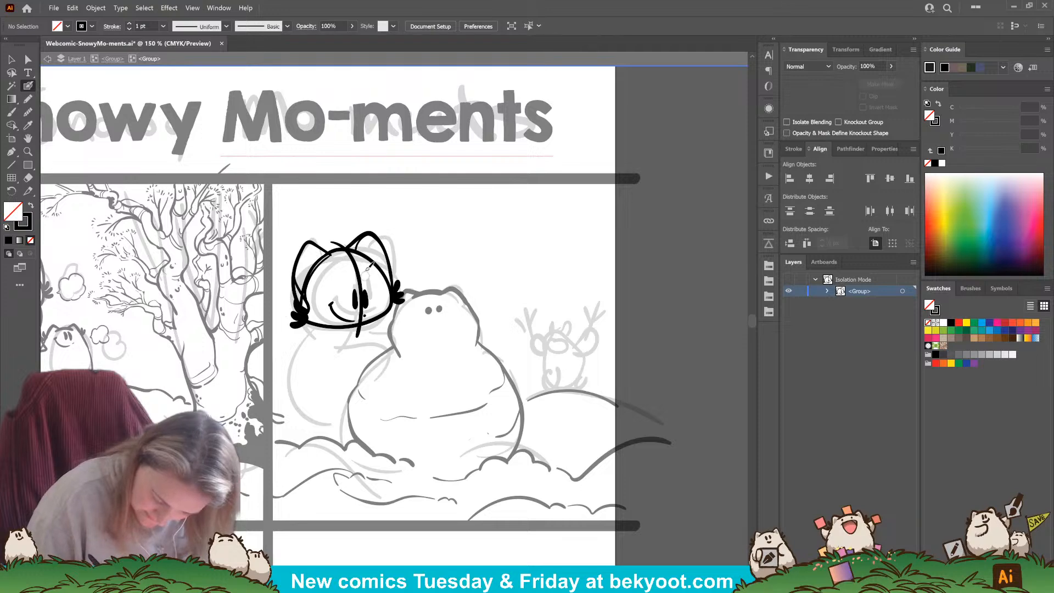
mouse_move(367, 299)
mouse_down()
mouse_move(363, 308)
mouse_move(356, 289)
mouse_up()
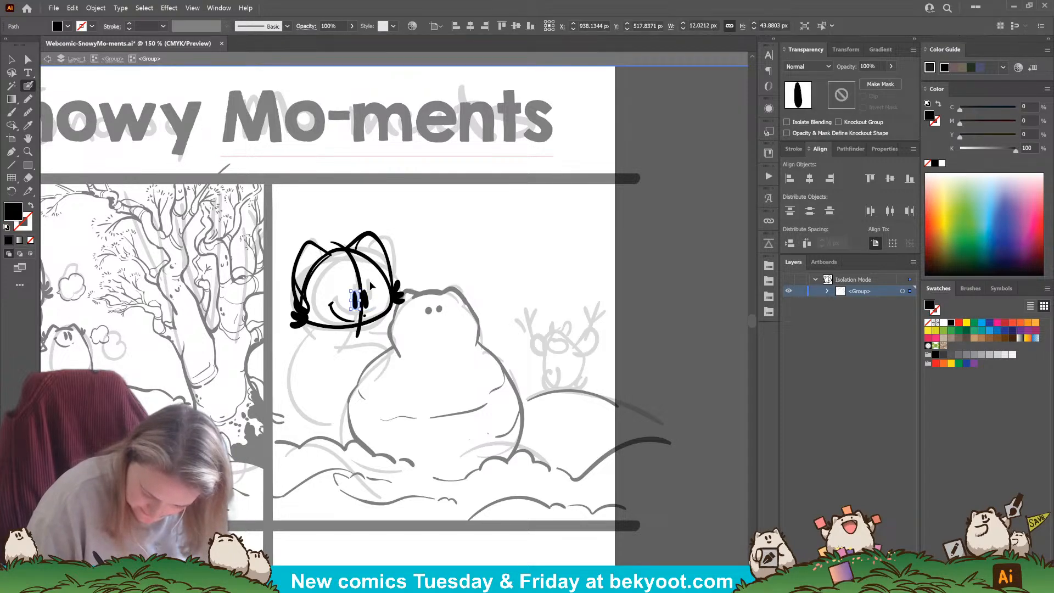
key(ctrl+shift+a)
ctrl+click(366, 299)
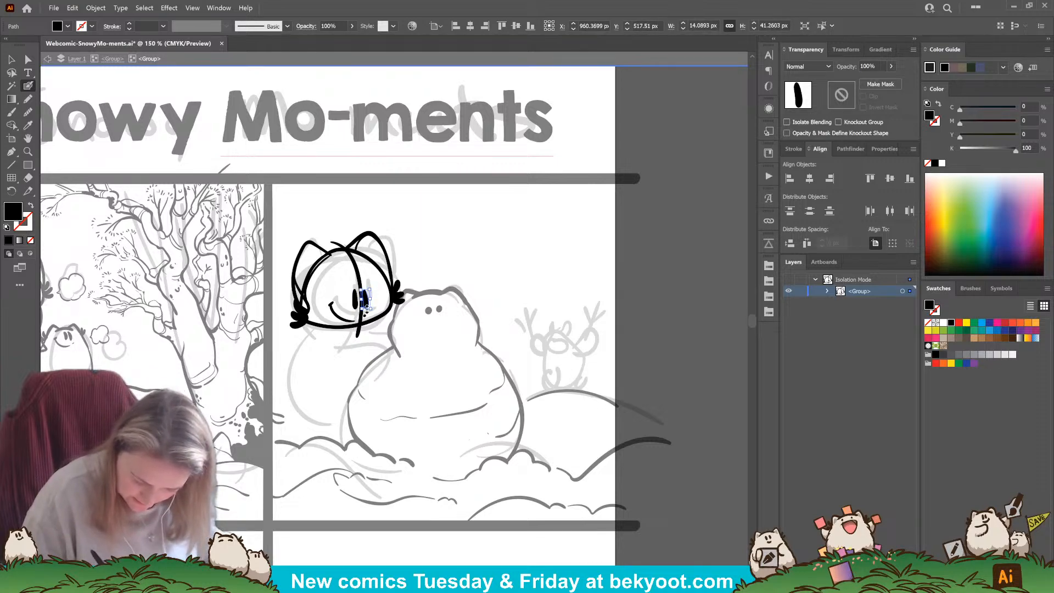
ctrl+click(432, 269)
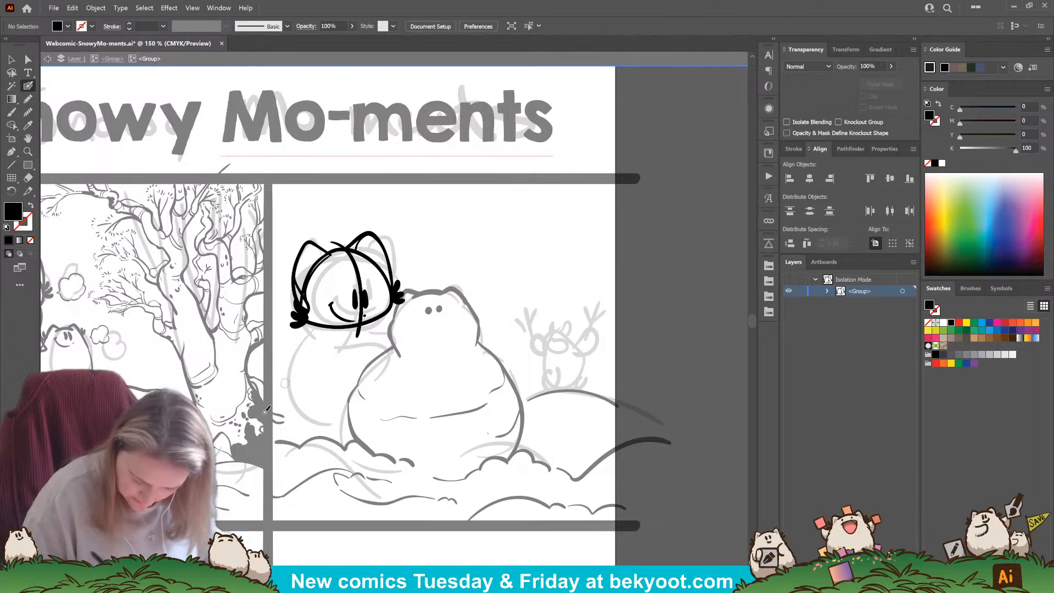
ctrl+click(355, 292)
ctrl+click(375, 289)
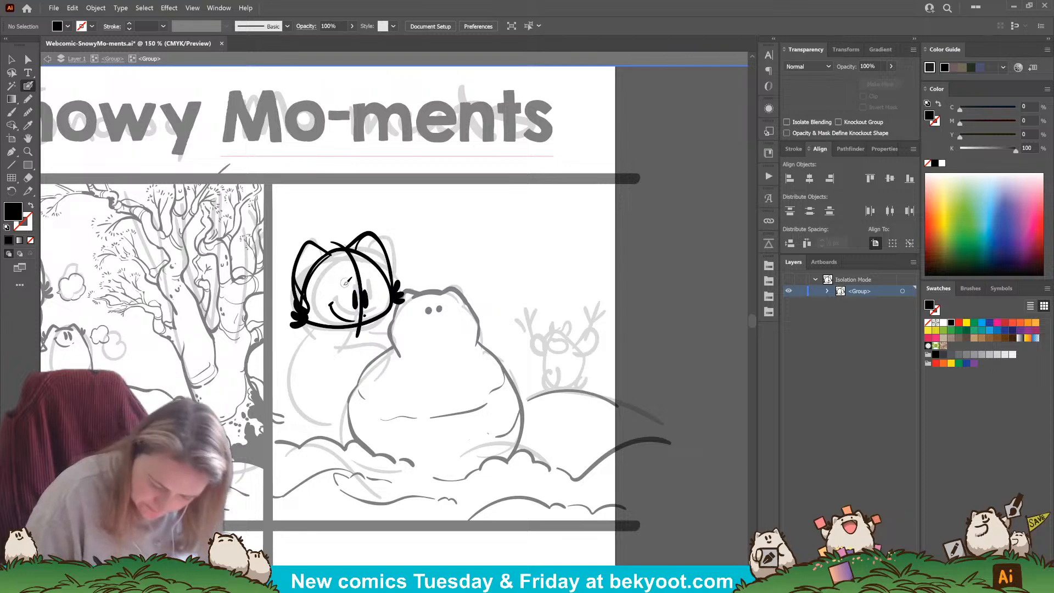
ctrl+click(365, 299)
ctrl+click(372, 283)
Step: Ink the dark stripes down the middle of the character's forehead with a black stroke and no fill
mouse_move(347, 279)
mouse_down()
mouse_move(374, 278)
mouse_move(360, 267)
mouse_up()
key(ctrl+z)
key(shift+x)
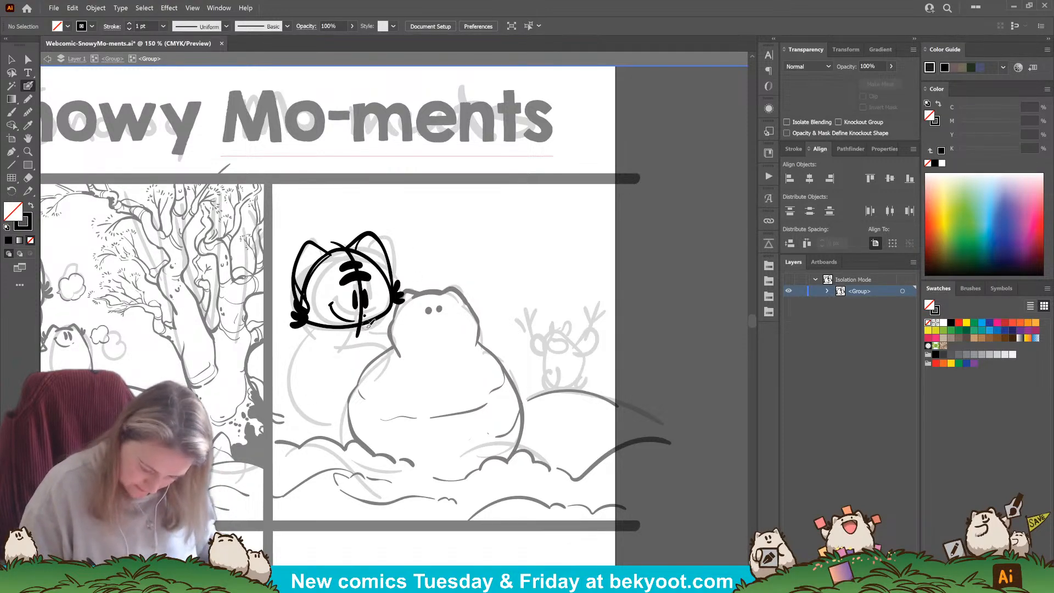
Step: Ink the character's arm, the rounded body below the head, and a short ground line at its base
mouse_move(338, 333)
mouse_down()
mouse_move(390, 336)
mouse_move(391, 347)
mouse_move(332, 368)
mouse_up()
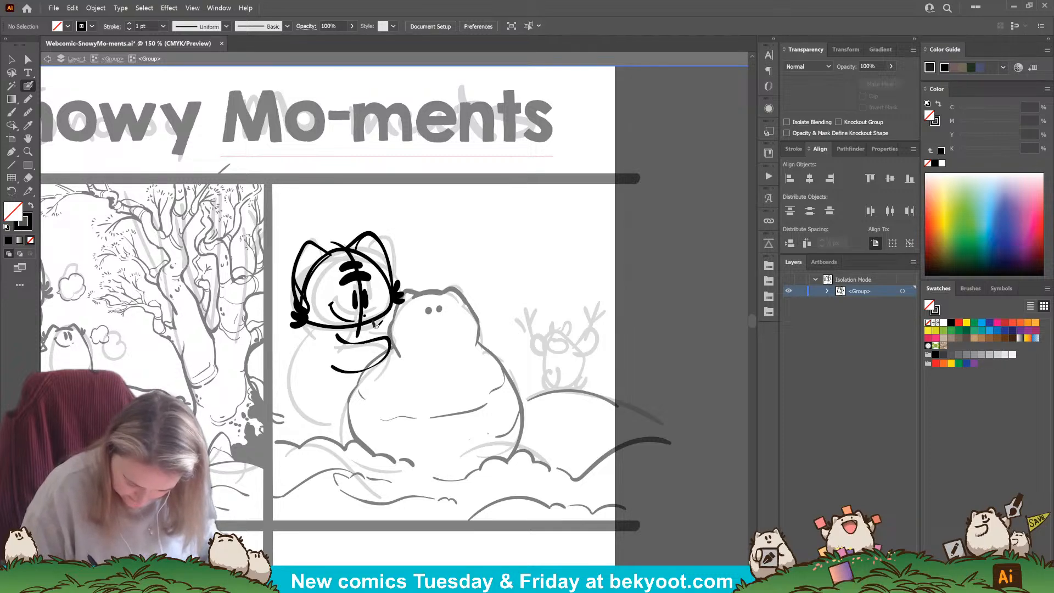
mouse_move(379, 327)
mouse_down()
mouse_move(373, 386)
mouse_move(360, 403)
mouse_move(326, 407)
mouse_move(293, 379)
mouse_move(338, 322)
mouse_up()
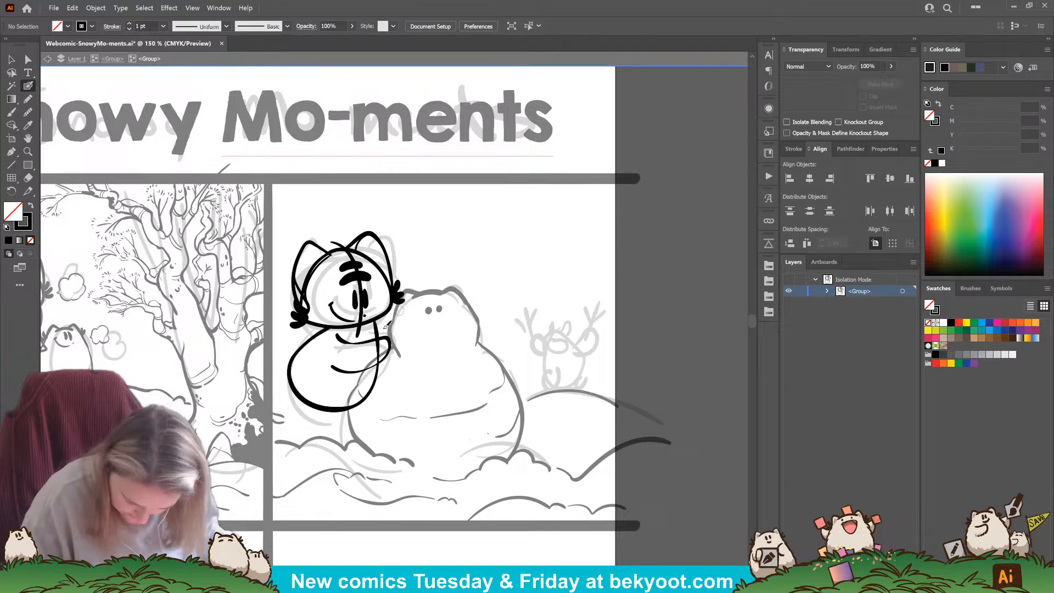
mouse_move(294, 354)
mouse_down()
mouse_move(305, 404)
mouse_move(350, 409)
mouse_up()
drag(269, 407, 315, 408)
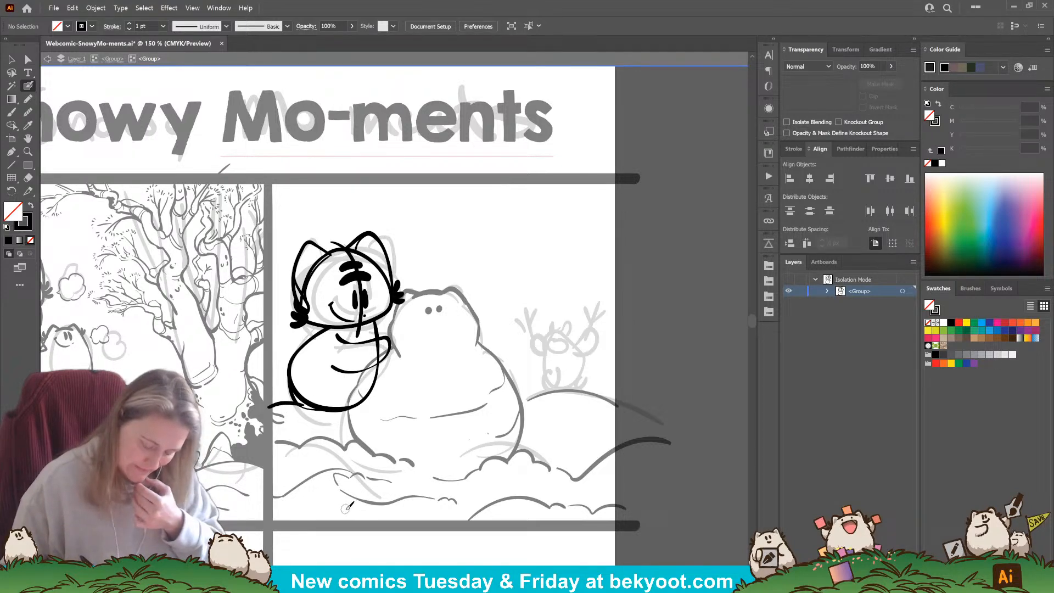
Step: Move the whole inked character slightly down and left, and ink the far arm reaching toward the snow figure
key(v)
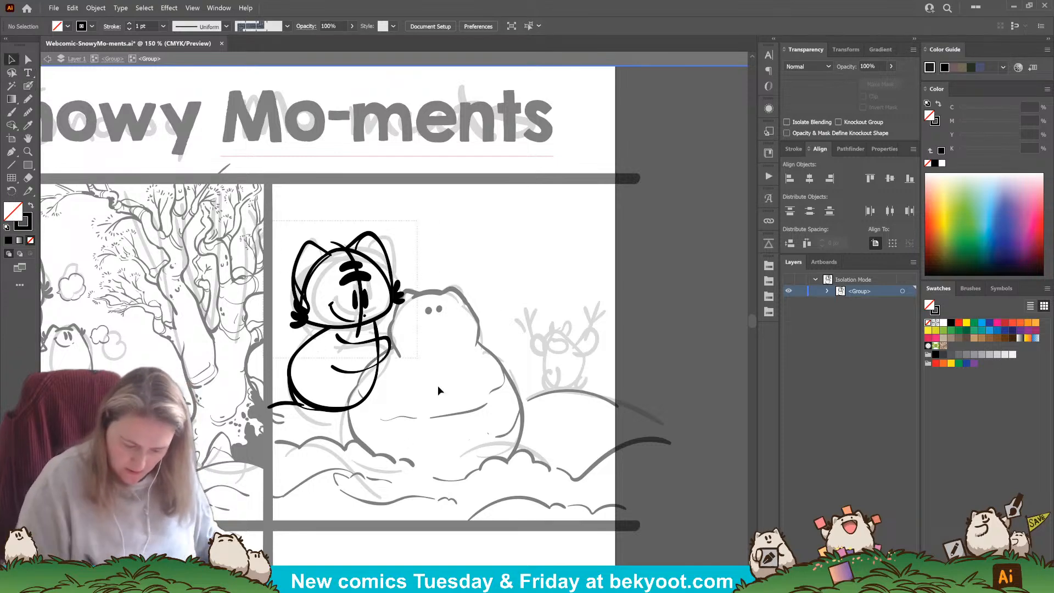
drag(363, 408, 353, 420)
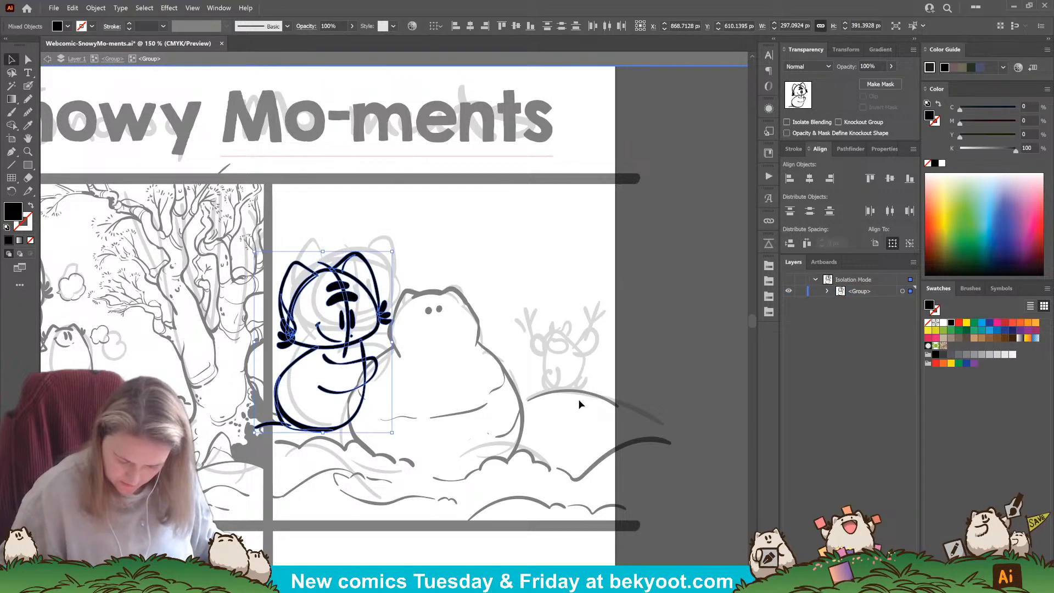
click(28, 87)
key(ctrl+shift+a)
drag(363, 343, 392, 341)
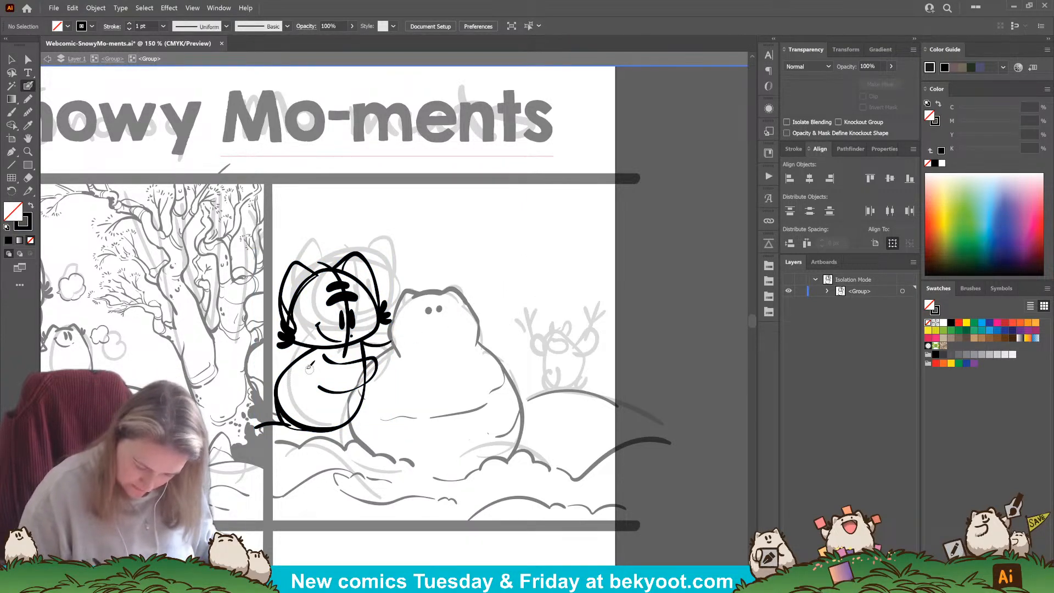
Step: Narrow the character's body outline and shift the head slightly right over it
mouse_move(270, 372)
mouse_down()
mouse_move(301, 411)
mouse_move(278, 427)
mouse_up()
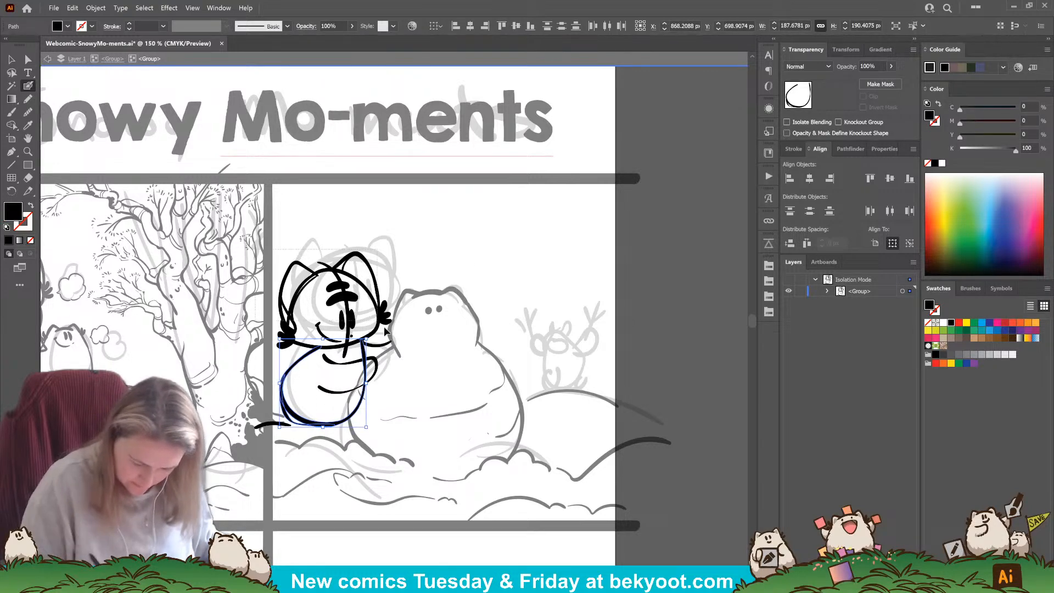
drag(388, 335, 379, 332)
click(427, 262)
Step: Delete the near arm and redraw it bent with a rounded paw, refining the far arm behind it
ctrl+click(367, 360)
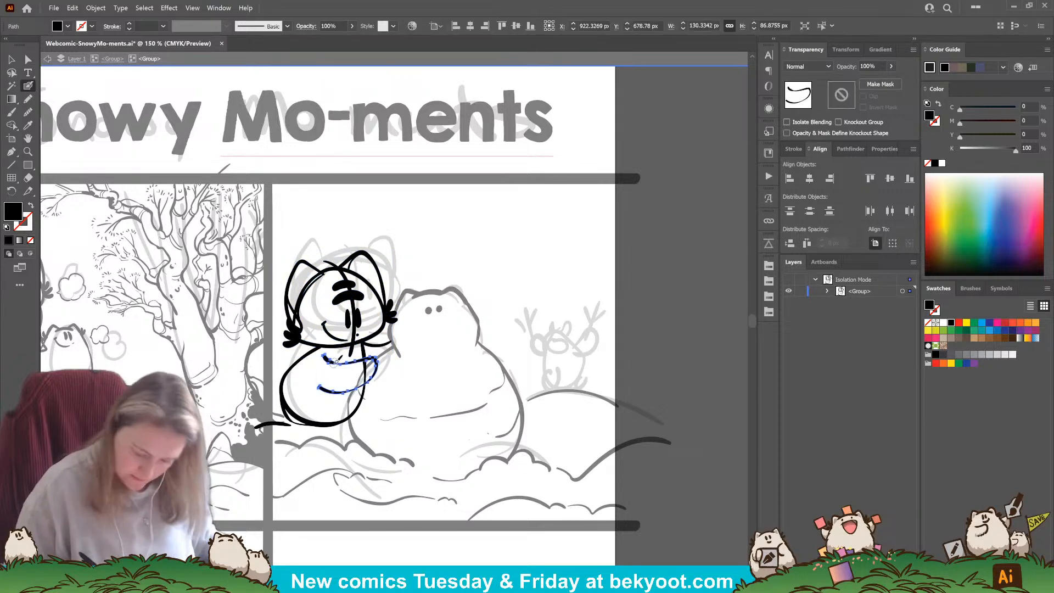
key(Delete)
drag(324, 357, 367, 347)
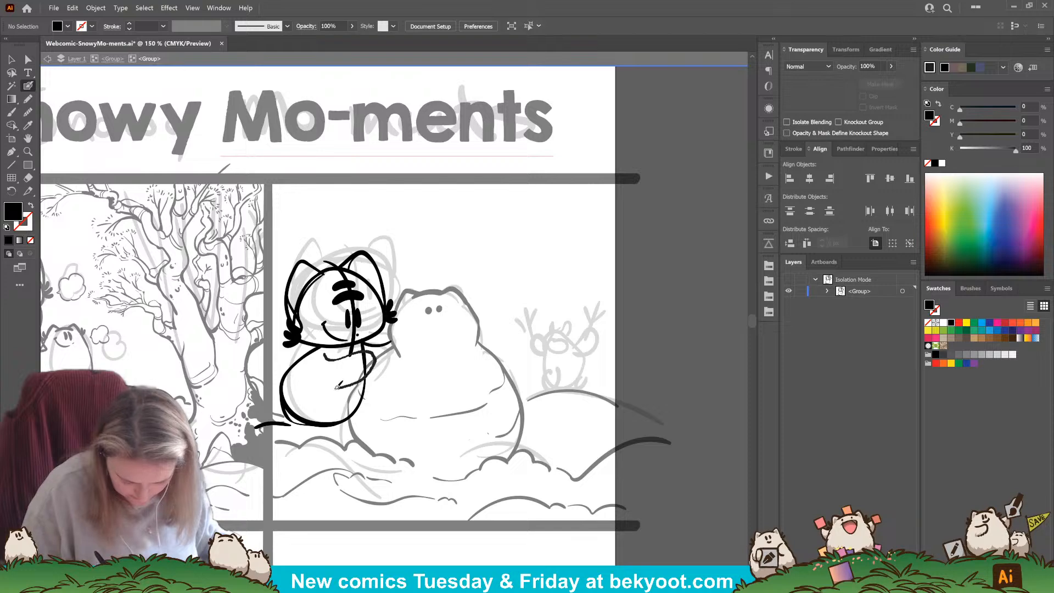
drag(317, 379, 362, 365)
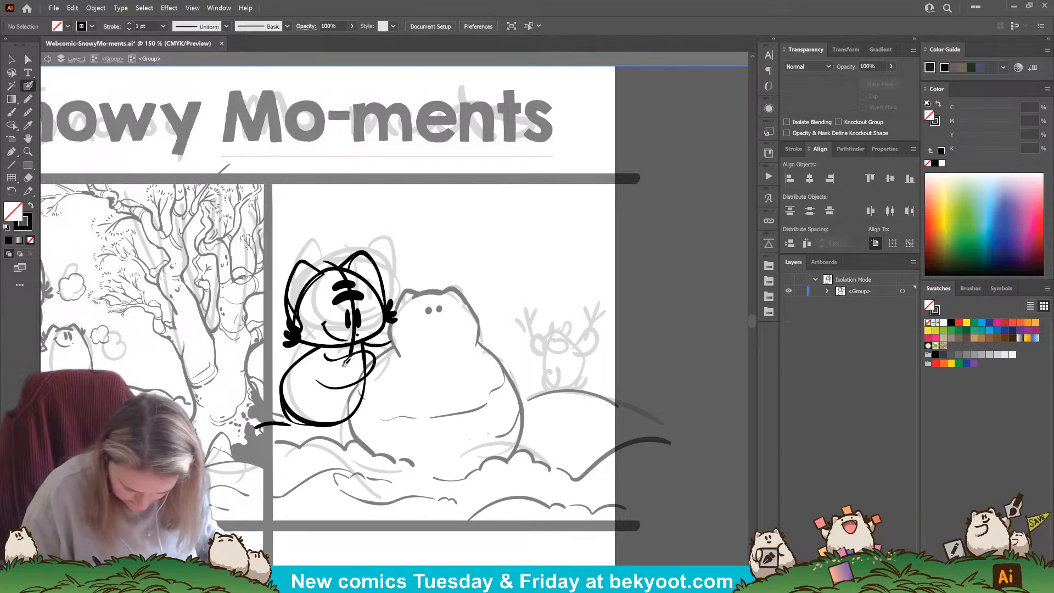
drag(346, 380, 373, 365)
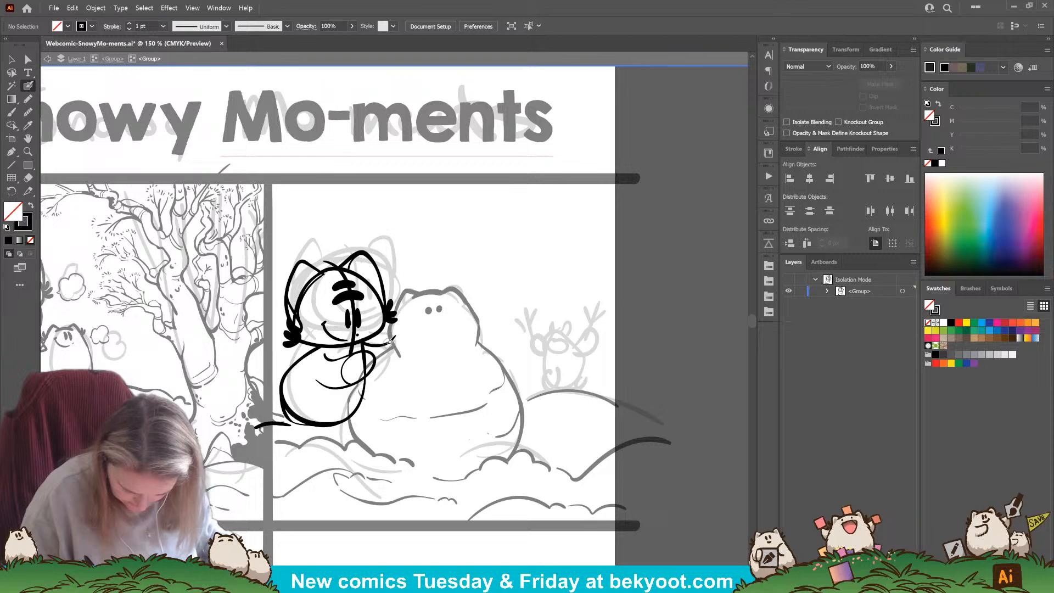
drag(361, 344, 391, 341)
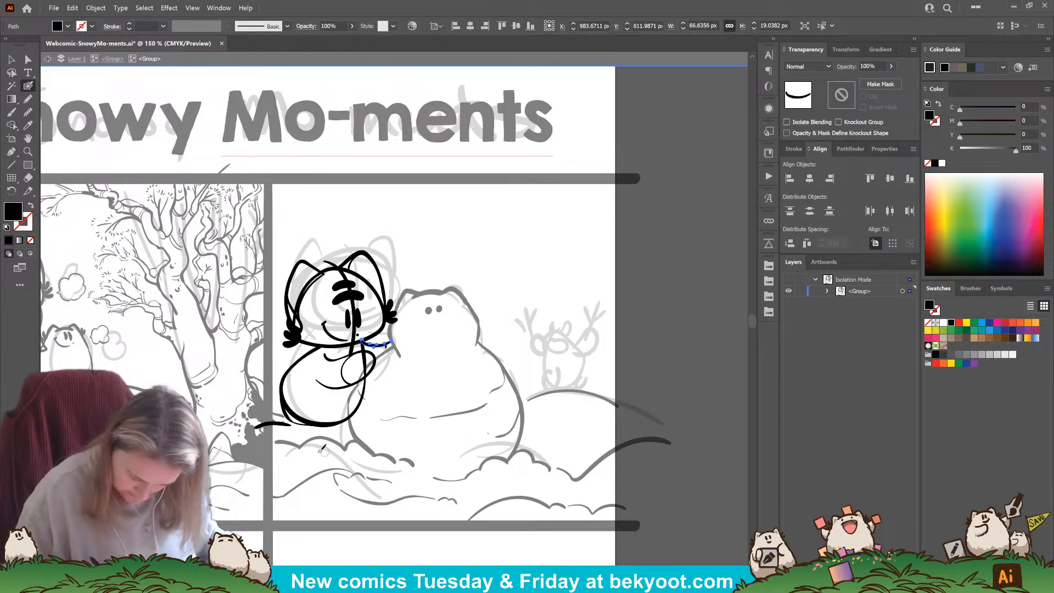
Step: Extend the ground line beneath the character and ink the jagged neck fur, back contour and far paw
mouse_move(324, 420)
mouse_down()
mouse_move(352, 427)
mouse_move(323, 417)
mouse_move(281, 423)
mouse_up()
key(ctrl+z)
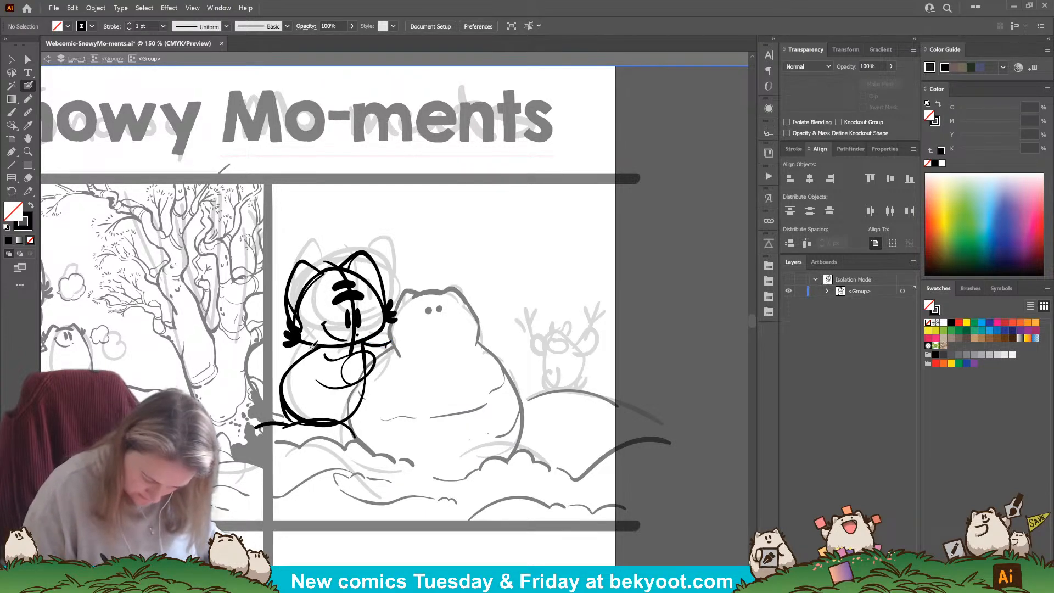
mouse_move(335, 358)
mouse_down()
mouse_move(309, 408)
mouse_move(280, 381)
mouse_move(308, 354)
mouse_up()
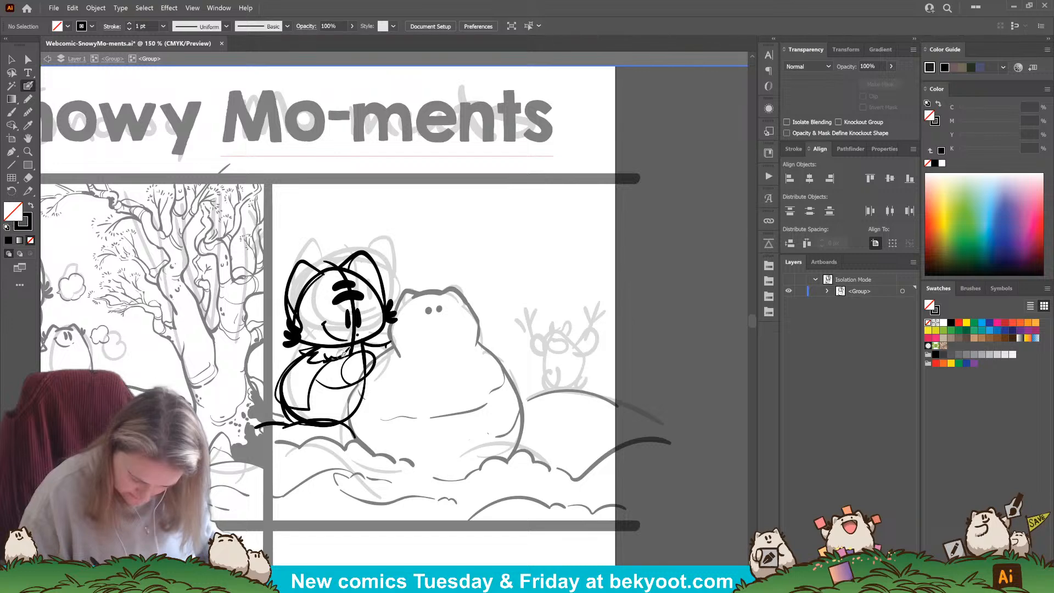
drag(376, 342, 393, 338)
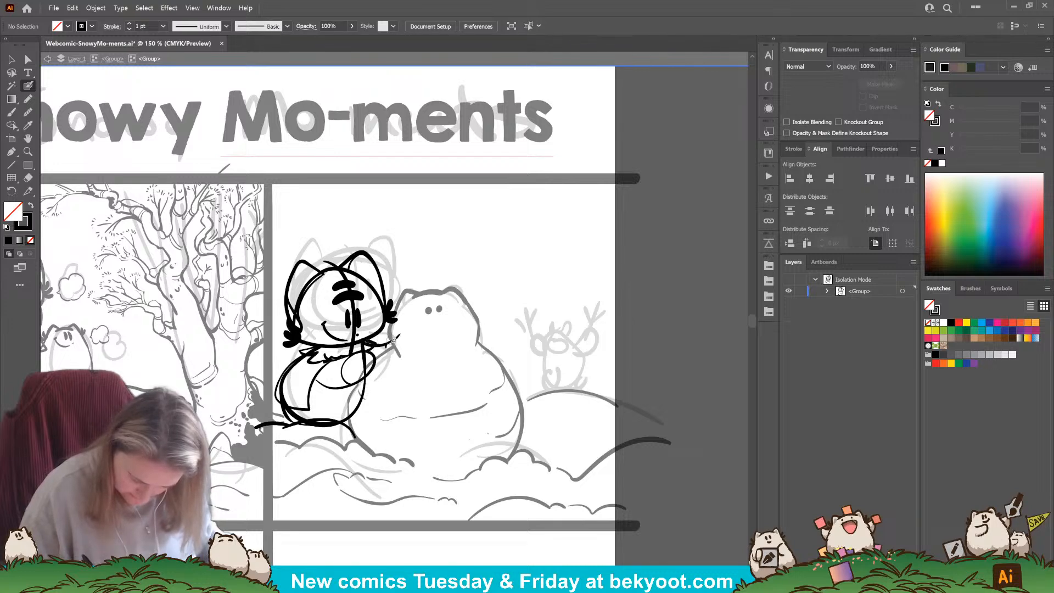
Step: Trim the body outline where it crosses the near arm and where it overlaps the ground line
ctrl+click(367, 361)
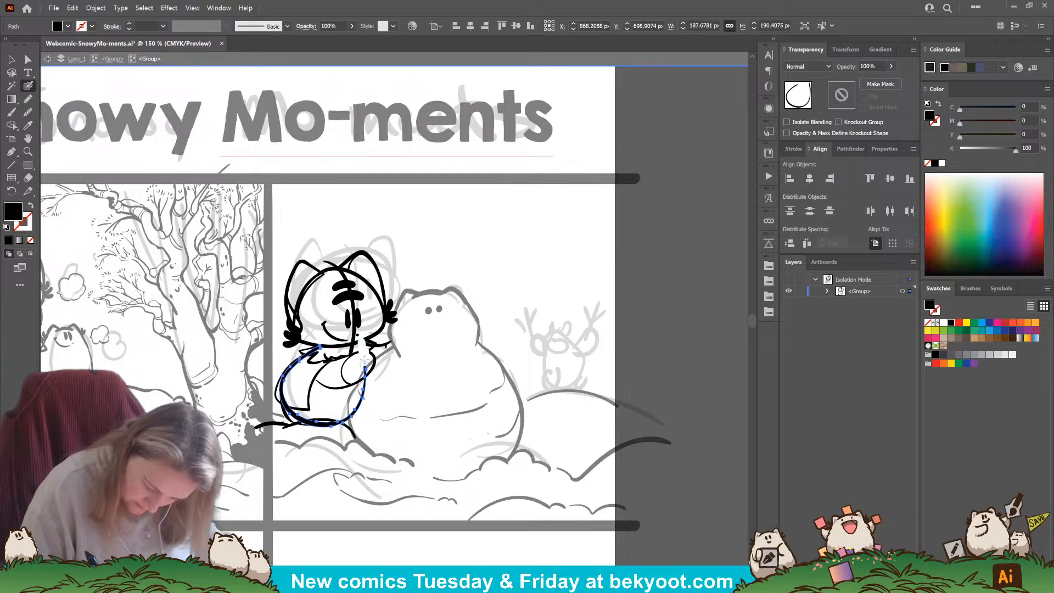
drag(364, 371, 363, 374)
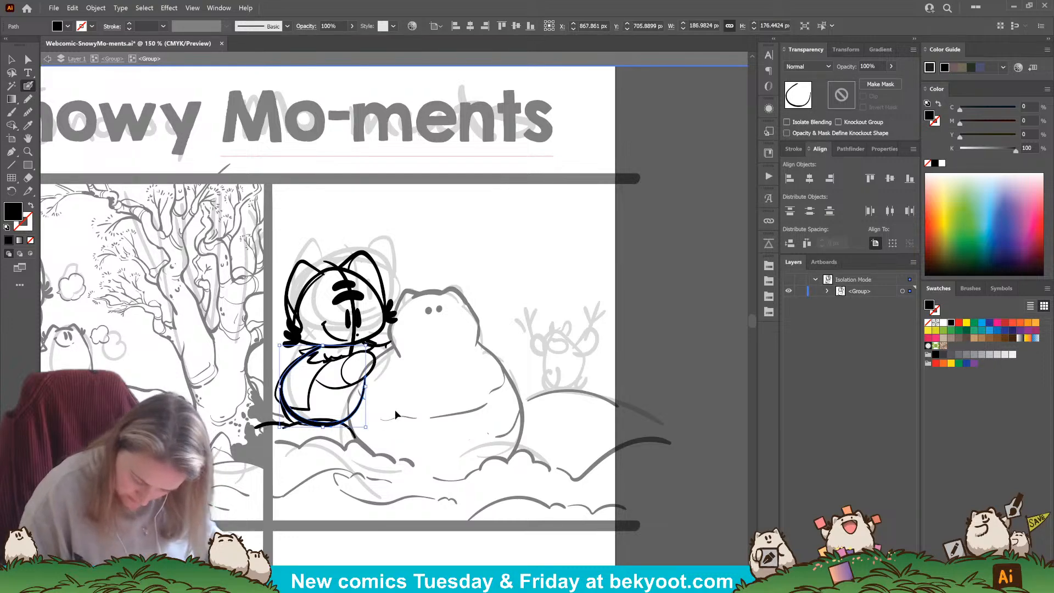
ctrl+click(407, 360)
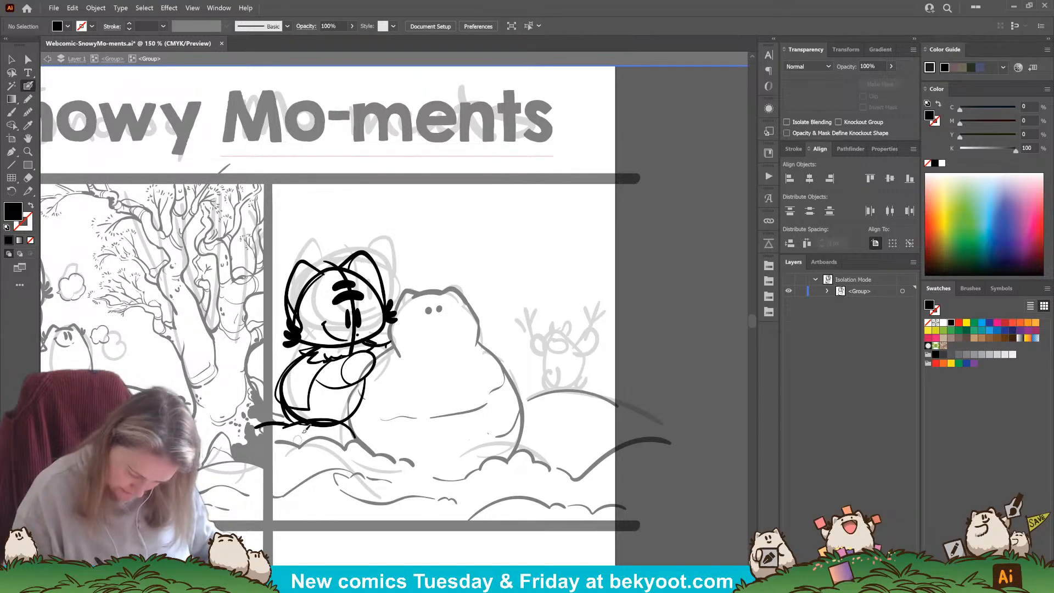
ctrl+click(324, 431)
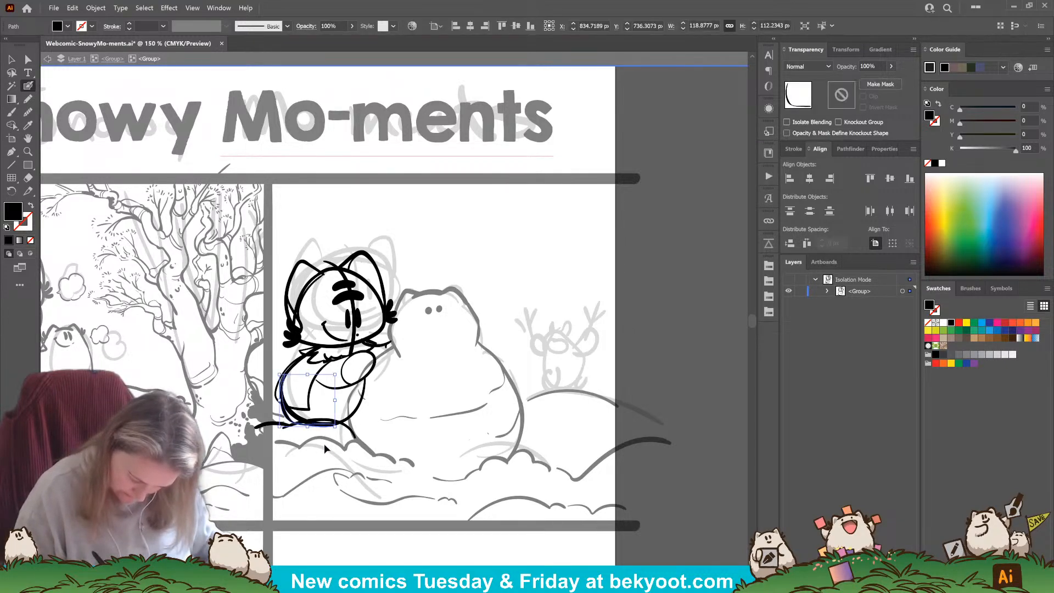
ctrl+click(352, 420)
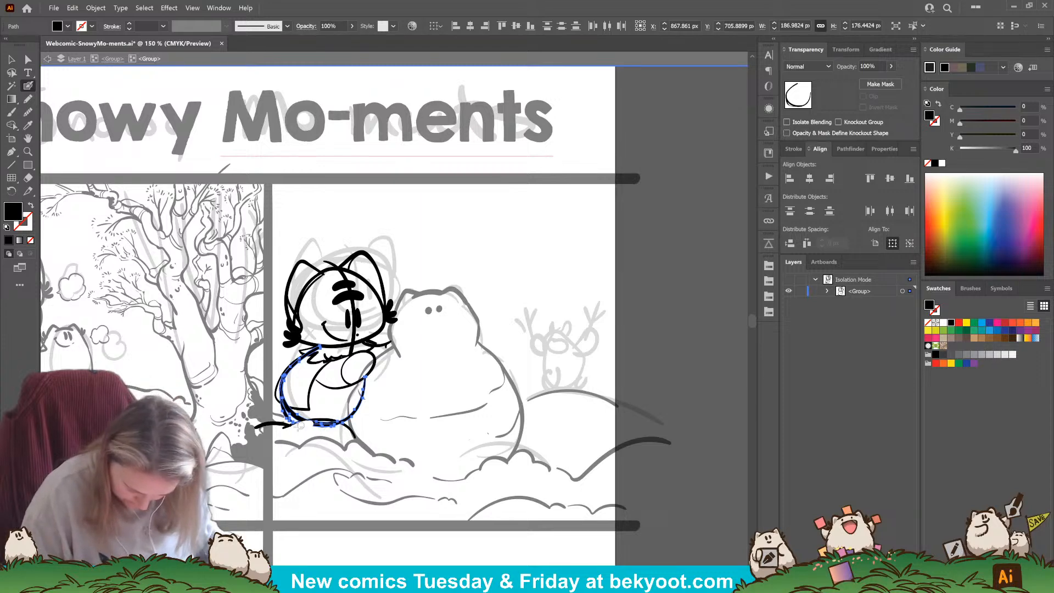
drag(317, 423, 343, 426)
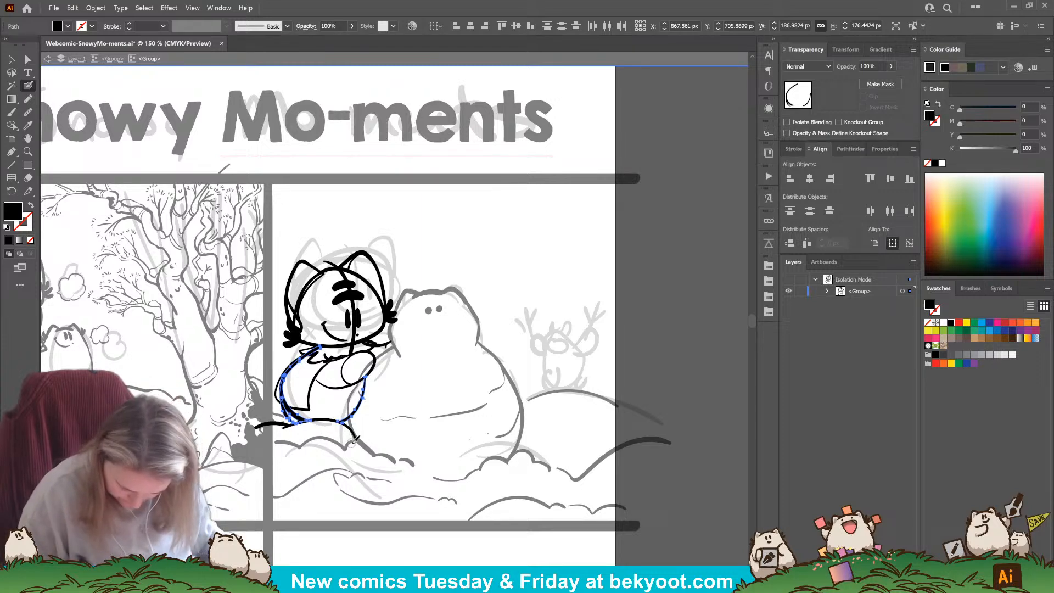
Step: Erase the side of the body facing the snow figure down to a short piece at the ground line
ctrl+click(353, 552)
drag(350, 535, 368, 524)
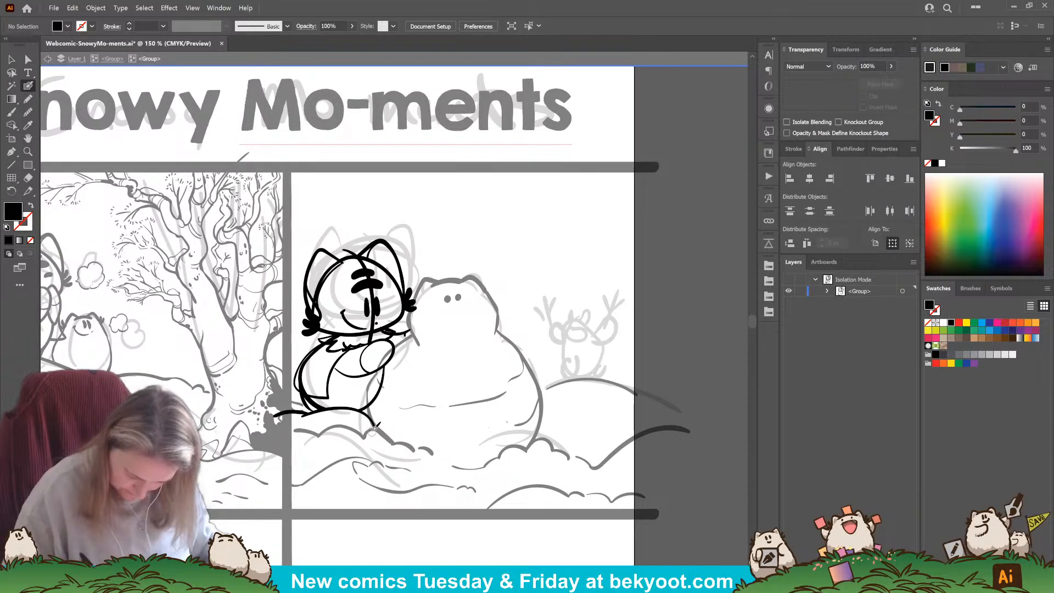
drag(364, 410, 385, 365)
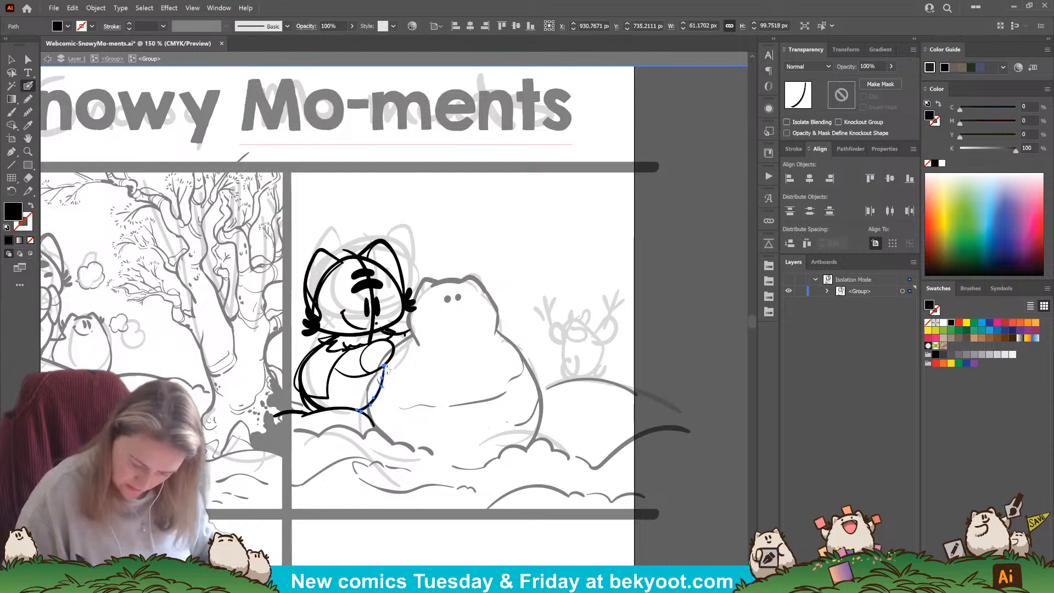
drag(374, 402, 374, 408)
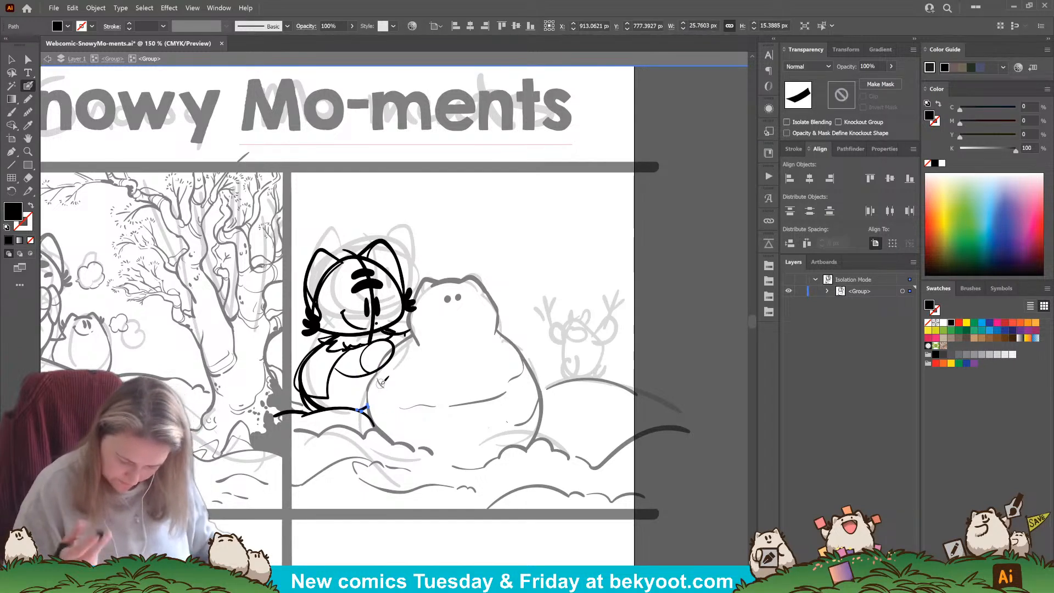
ctrl+click(370, 529)
drag(359, 458, 372, 489)
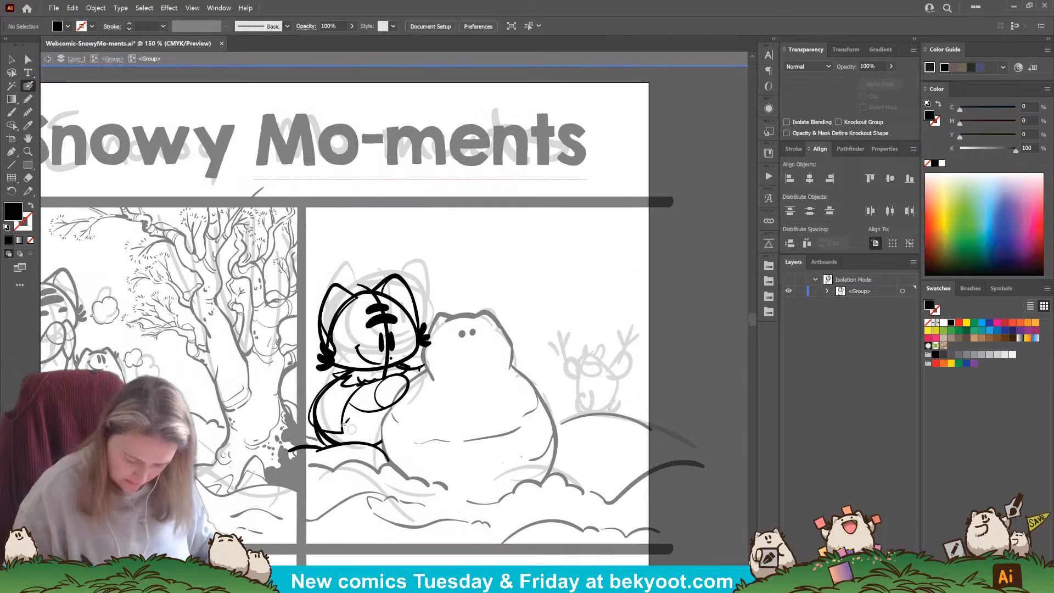
Step: Ink a thick black curled tail and a solid black foot at the base of the character's back
mouse_move(323, 406)
mouse_down()
mouse_move(298, 399)
mouse_move(305, 414)
mouse_move(340, 453)
mouse_move(309, 411)
mouse_move(318, 429)
mouse_move(366, 418)
mouse_move(367, 430)
mouse_move(347, 432)
mouse_move(368, 421)
mouse_move(334, 436)
mouse_up()
key(ctrl+z)
ctrl+click(337, 403)
ctrl+click(310, 422)
ctrl+click(345, 398)
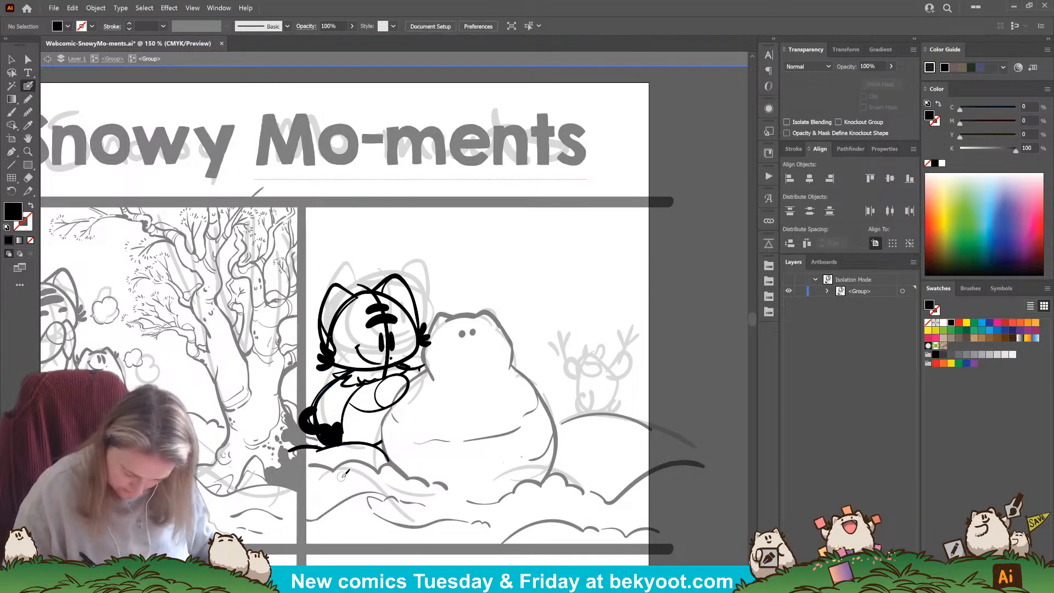
Step: Remove the heavy doubled outline along the character's back
ctrl+click(336, 422)
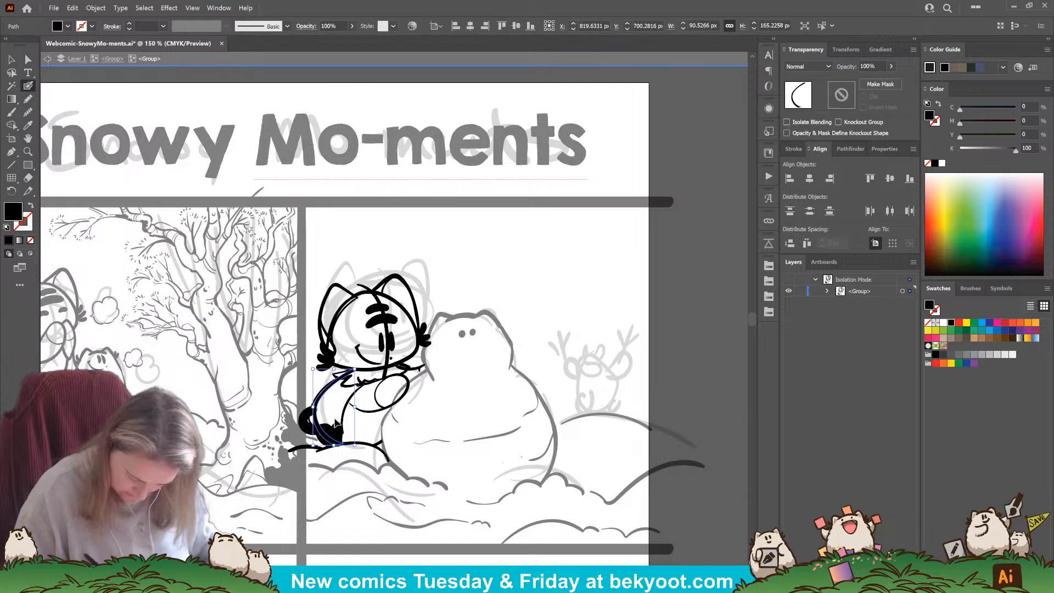
mouse_move(354, 371)
mouse_down()
mouse_move(316, 402)
mouse_move(330, 447)
mouse_up()
ctrl+click(332, 412)
mouse_move(320, 394)
mouse_down()
mouse_move(316, 429)
mouse_move(320, 408)
mouse_up()
ctrl+click(336, 515)
Step: Touch up the black tail where it meets the character's back line
ctrl+click(307, 423)
key(ctrl+z)
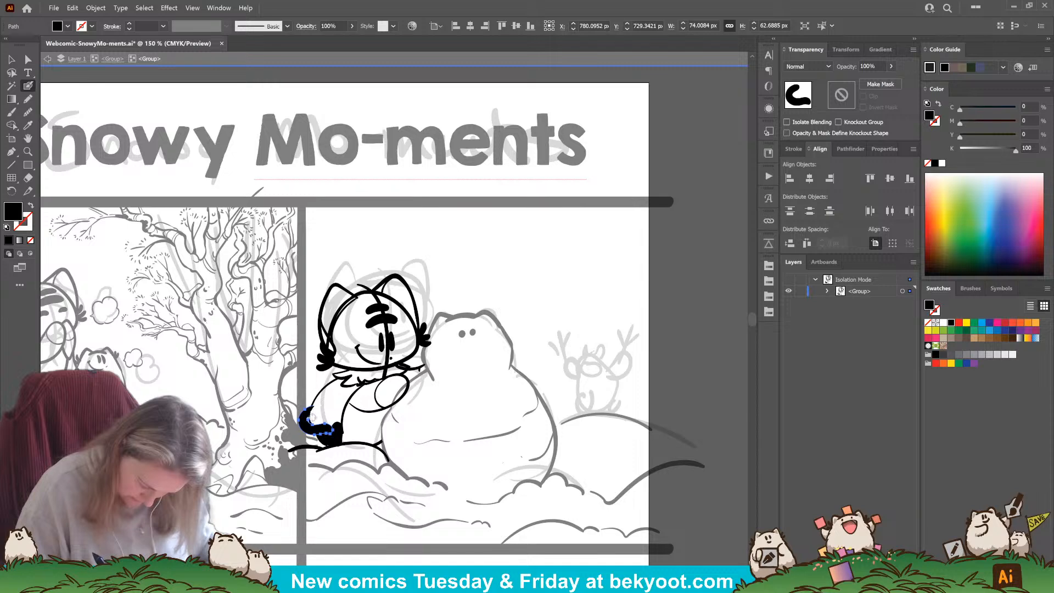
drag(314, 407, 321, 426)
ctrl+click(353, 498)
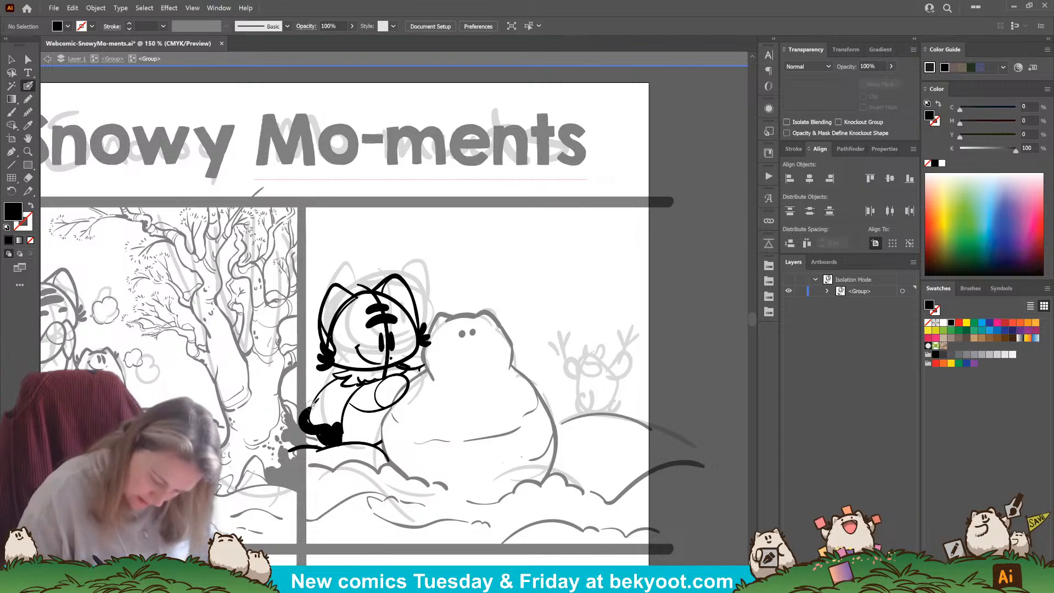
Step: Extend the striped character's lower body front to the foot and clean up its outline around the black foot
key(shift+x)
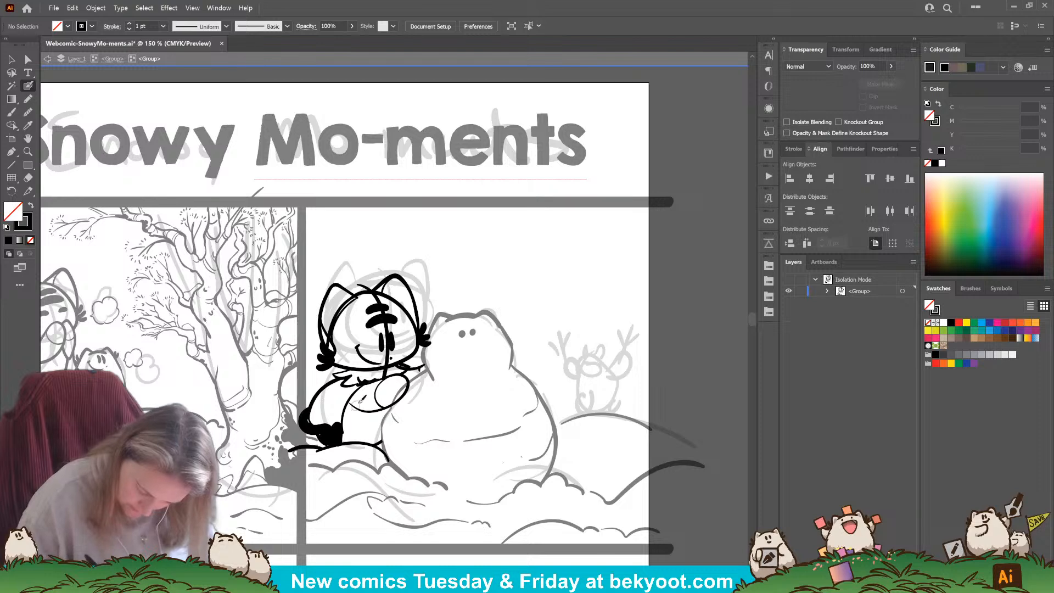
drag(348, 432, 344, 430)
ctrl+click(340, 428)
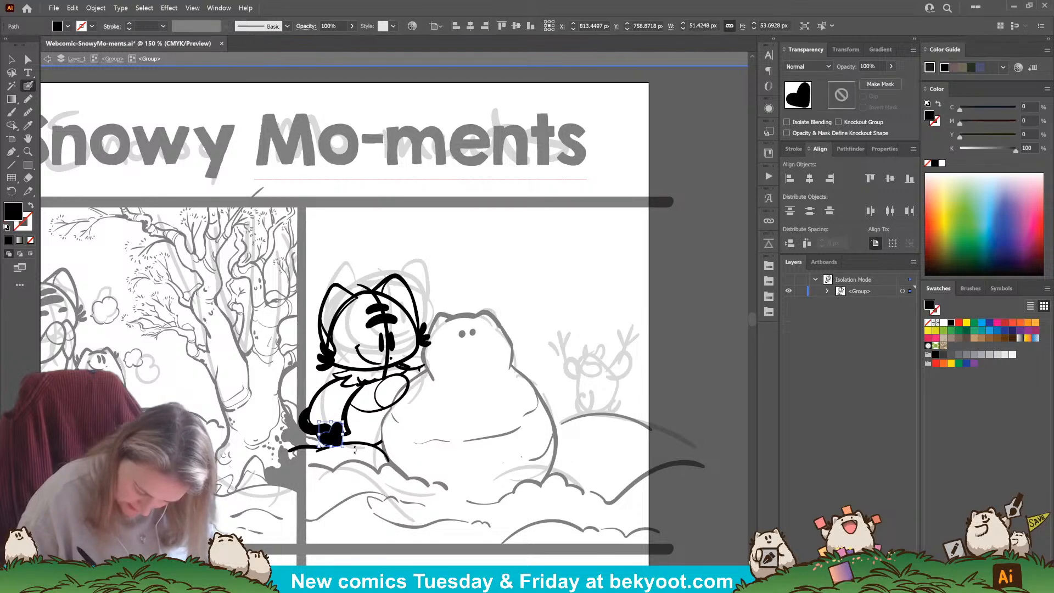
ctrl+click(336, 411)
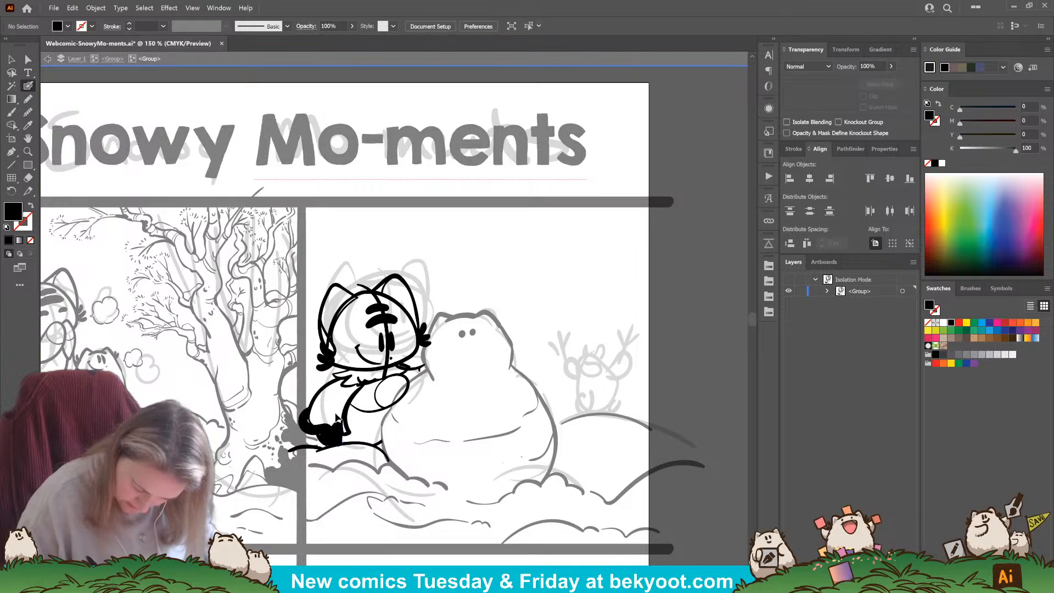
ctrl+click(342, 422)
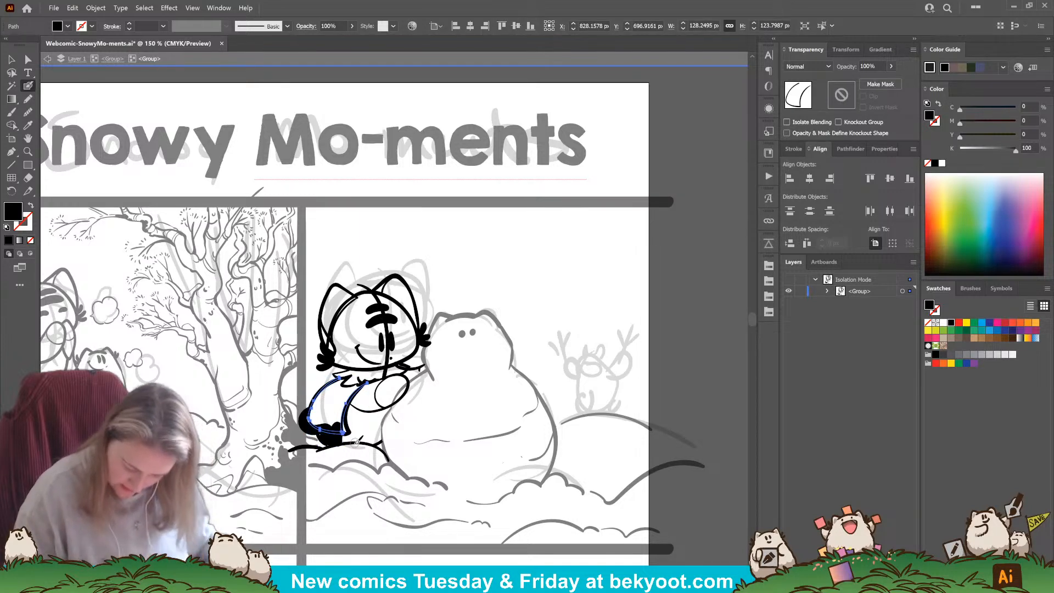
drag(369, 380, 345, 437)
ctrl+click(368, 549)
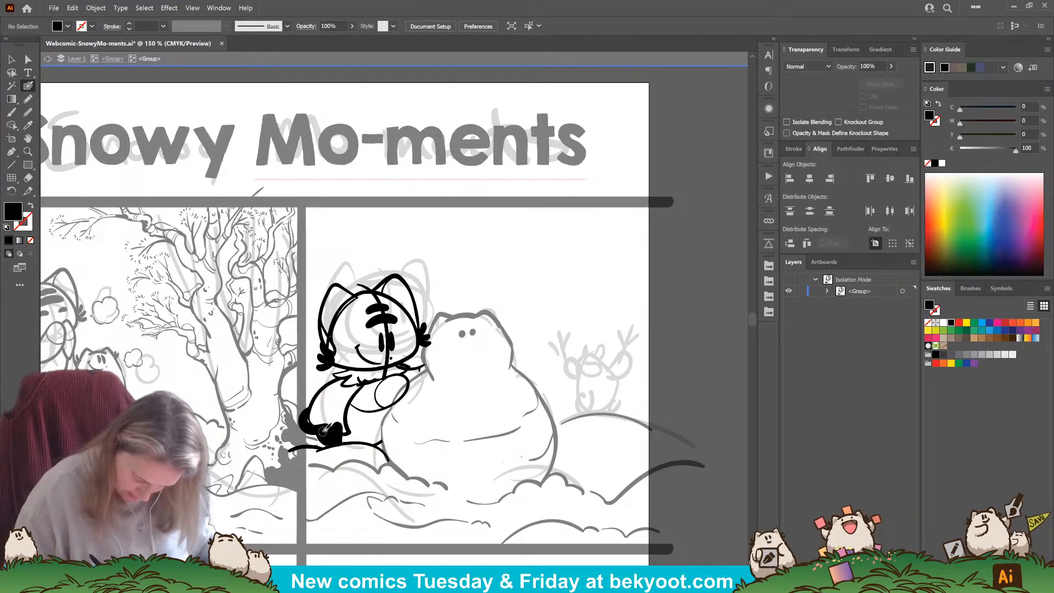
Step: Ink a black wedge where the ground line under the character meets the base of the snow figure
key(shift+x)
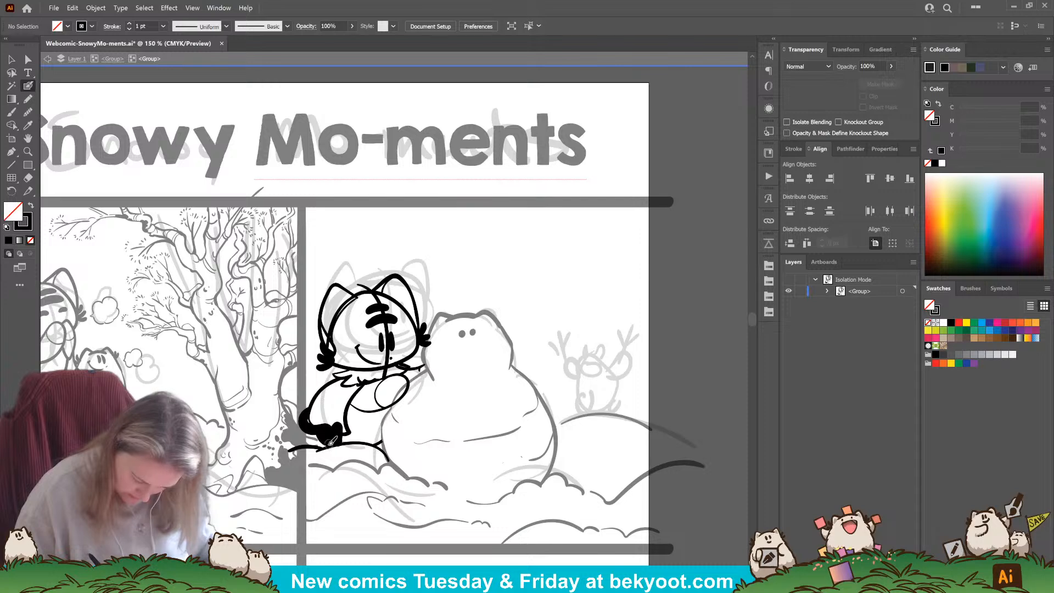
drag(351, 528, 327, 516)
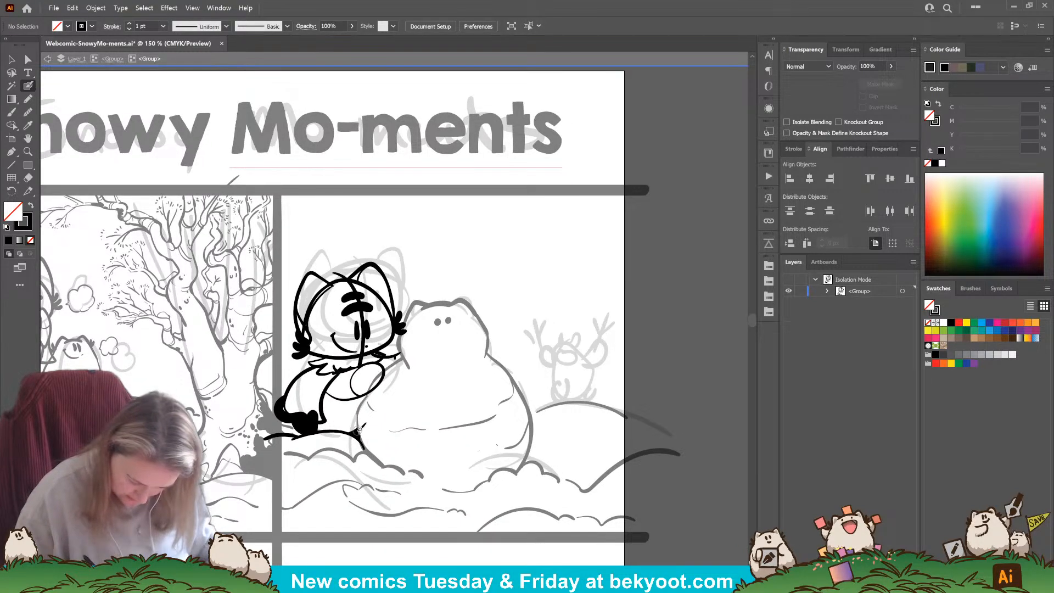
drag(356, 439, 349, 457)
Step: Erase the head outline on the side away from the snow figure and delete the curved guide line through the face
ctrl+click(318, 301)
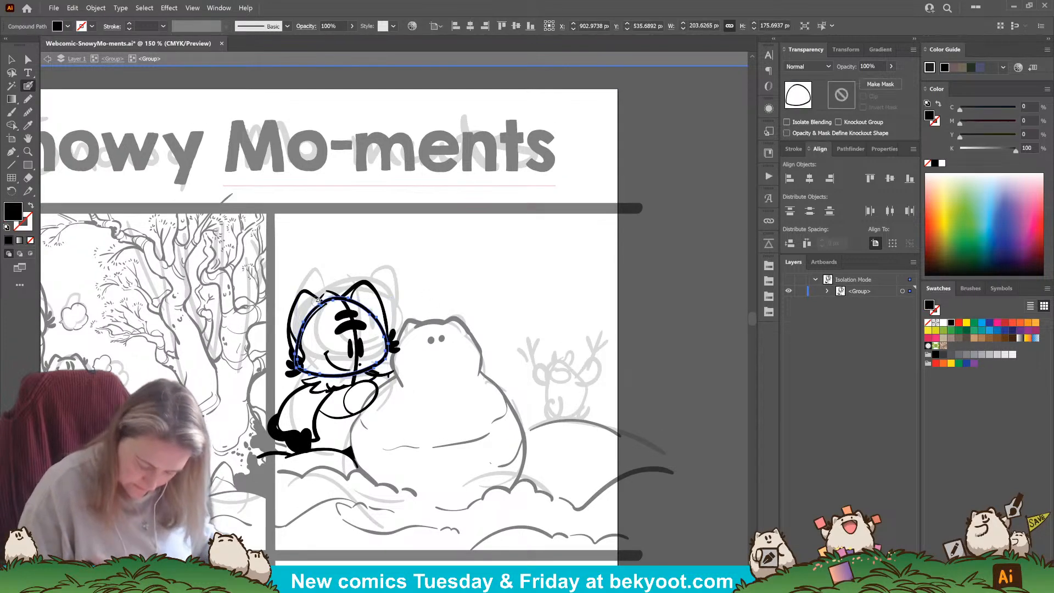
mouse_move(297, 353)
mouse_down()
mouse_move(320, 305)
mouse_move(314, 337)
mouse_up()
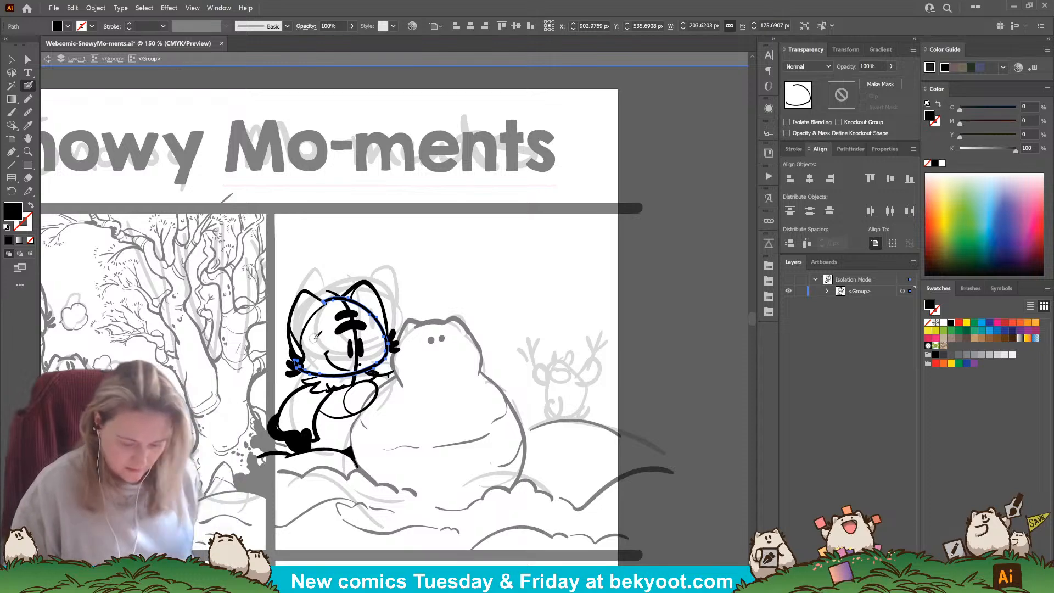
drag(335, 286, 354, 385)
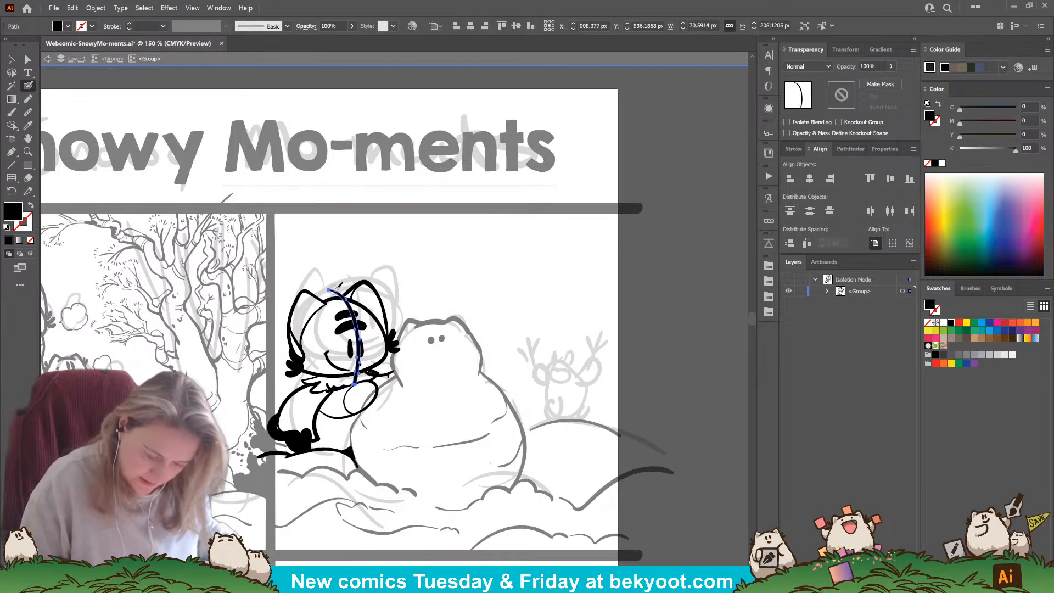
key(Escape)
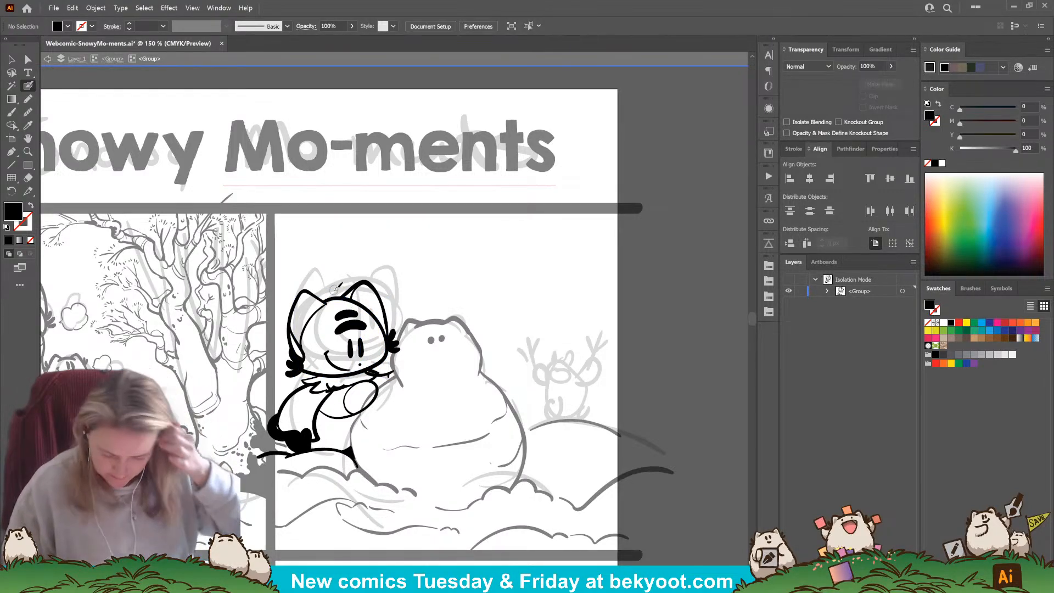
ctrl+click(353, 351)
ctrl+click(421, 297)
drag(398, 458, 411, 455)
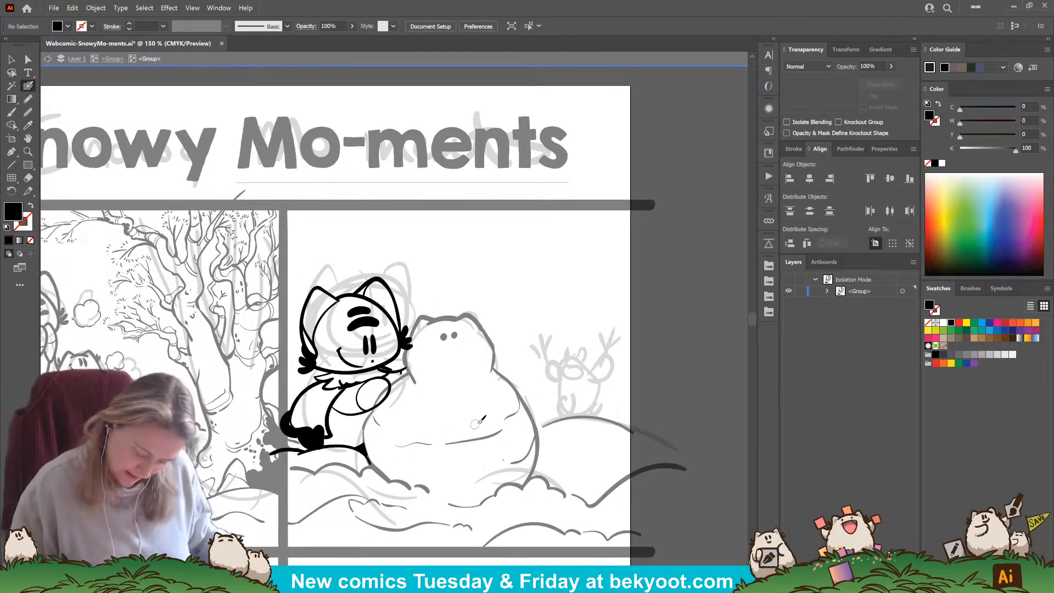
Step: Trim the far arm's line under the chin and the near arm's outline below the neck fur
drag(378, 367, 405, 369)
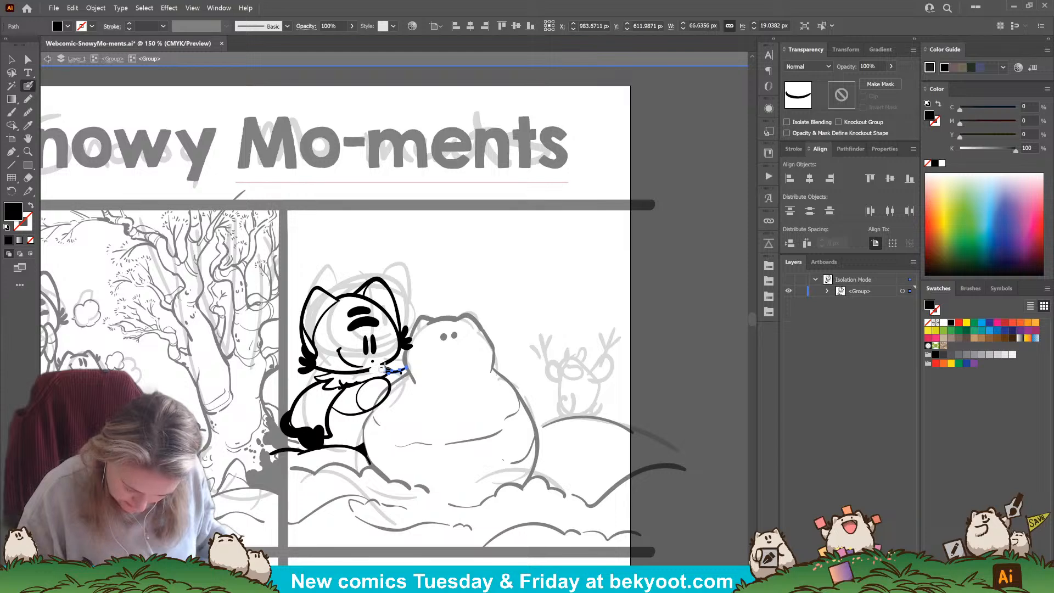
drag(387, 372, 406, 367)
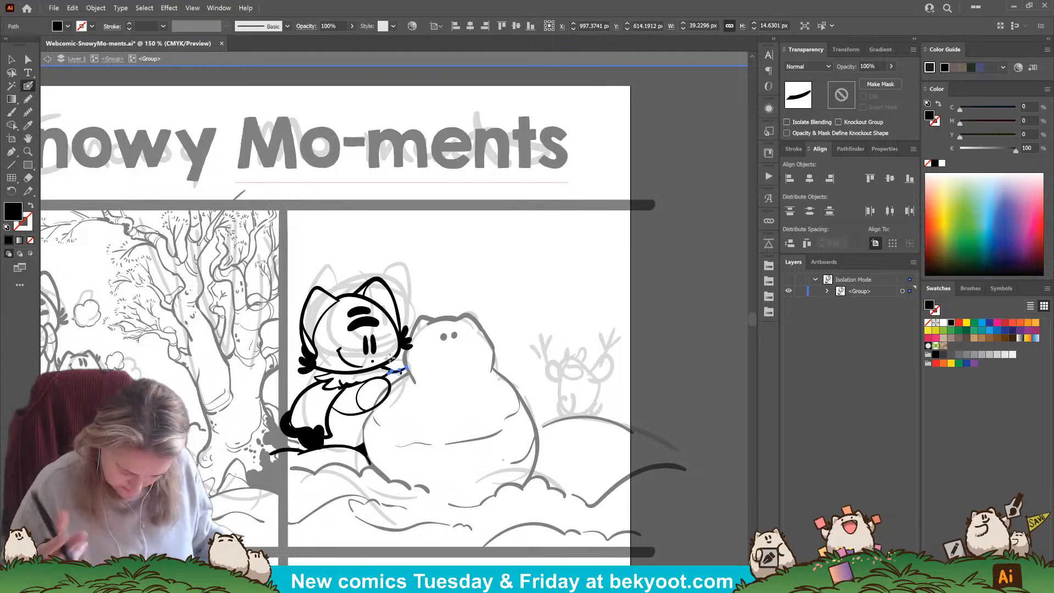
mouse_move(358, 395)
mouse_down()
mouse_move(387, 387)
mouse_move(343, 369)
mouse_up()
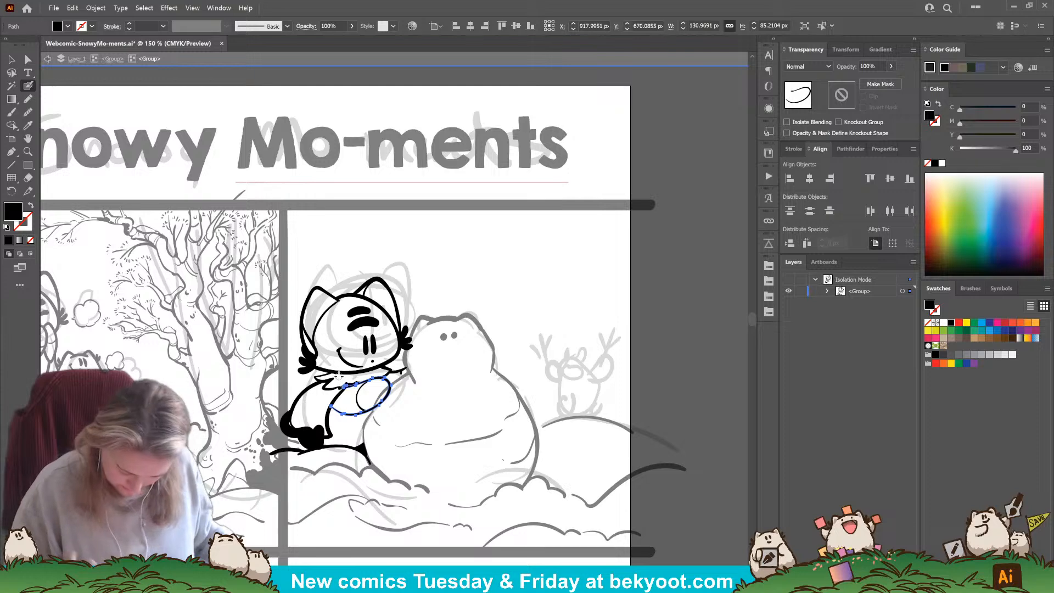
ctrl+click(276, 524)
drag(275, 525, 254, 517)
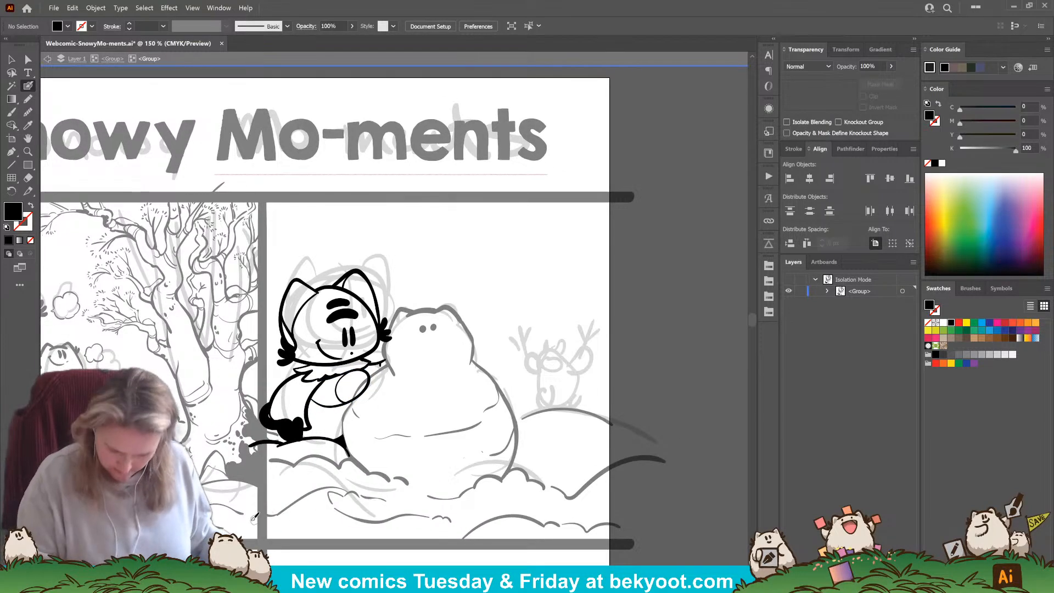
Step: Tidy the two black cheek tufts where they touch the snow figure
drag(378, 334, 393, 340)
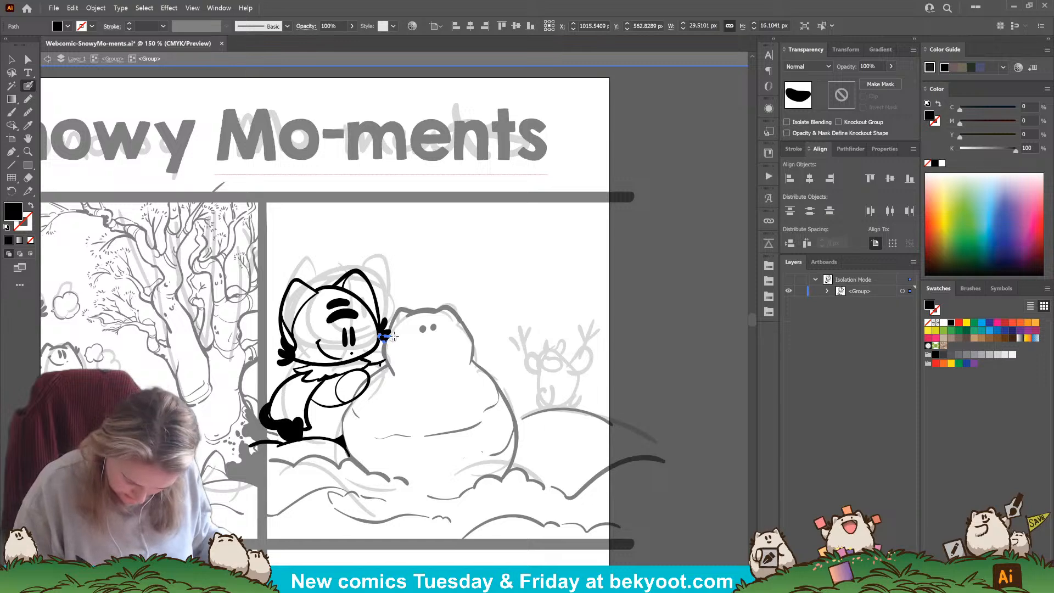
ctrl+click(394, 334)
drag(391, 334, 380, 332)
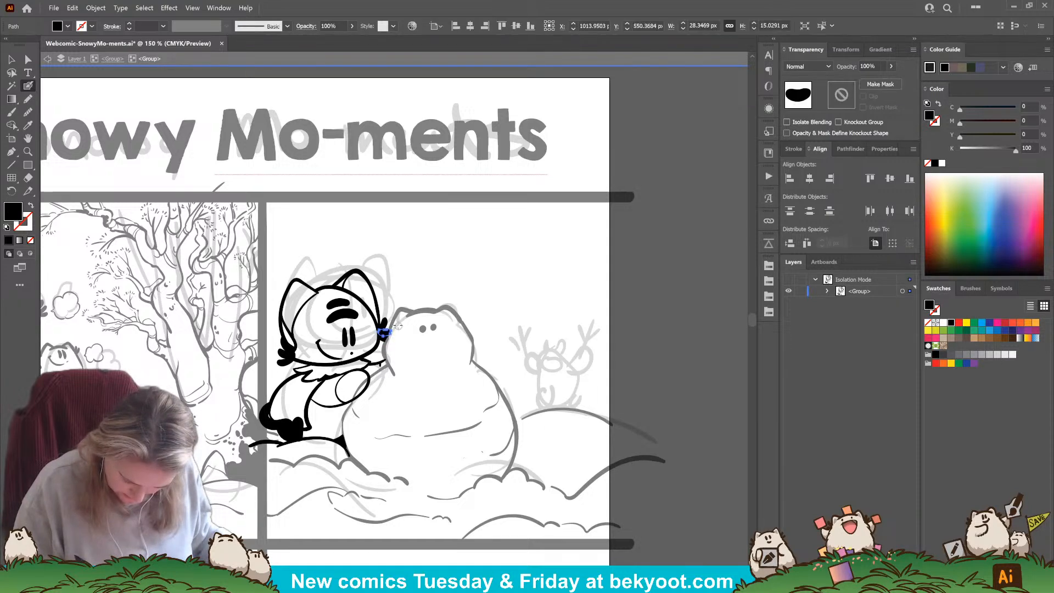
ctrl+click(395, 321)
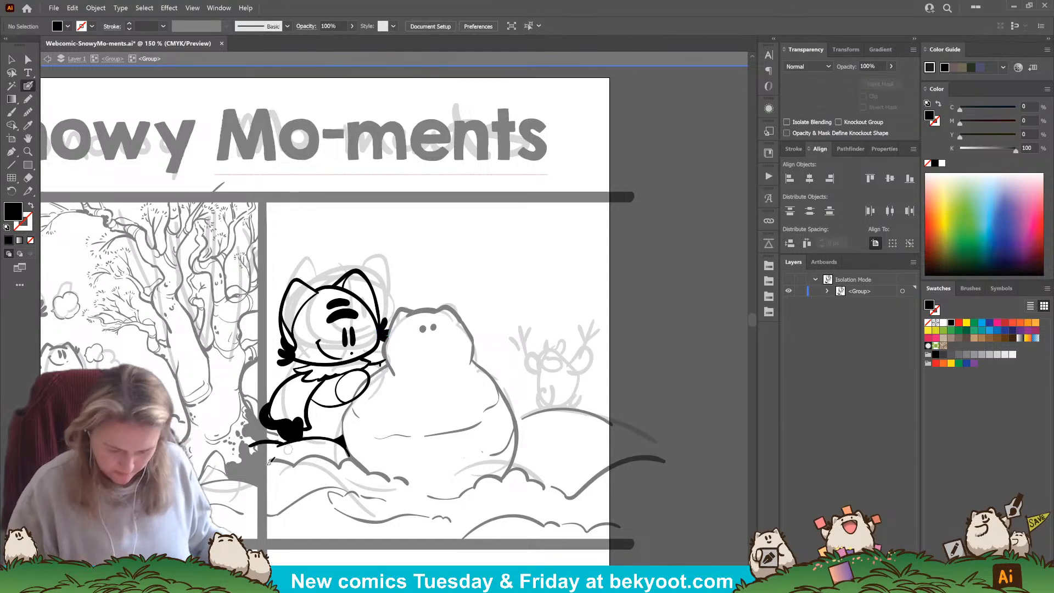
Step: Return to the parent group and check the snow figure's and the striped character's line work by selecting each
click(112, 60)
drag(374, 390, 333, 362)
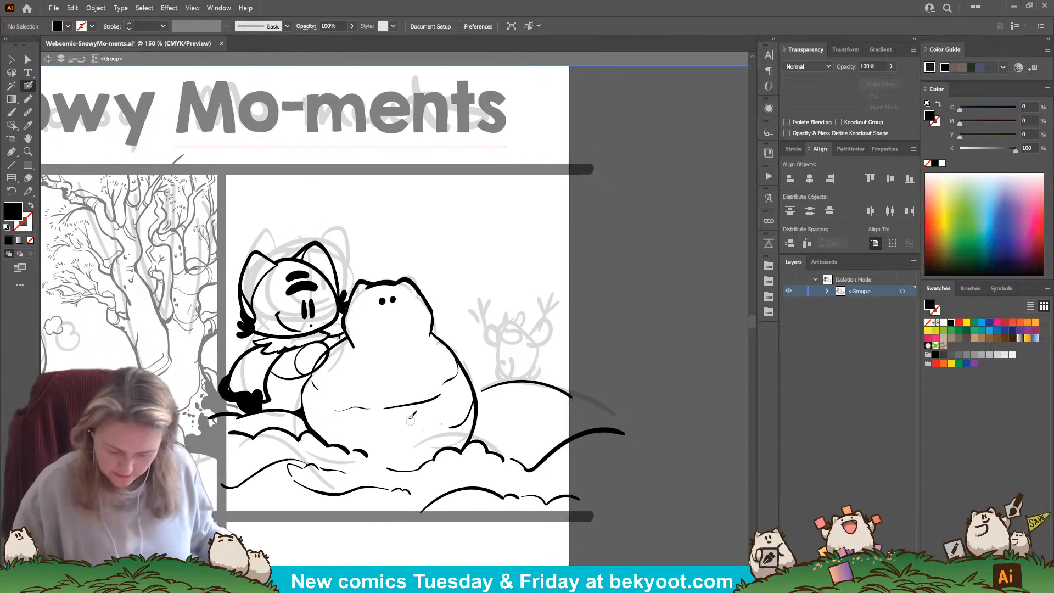
key(ctrl+a)
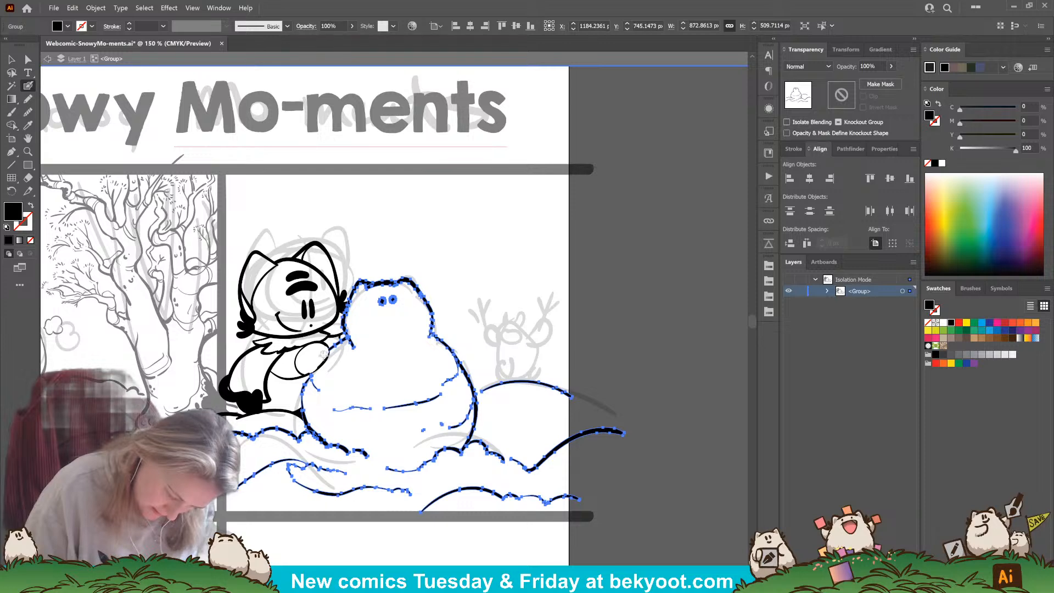
key(ctrl+shift+a)
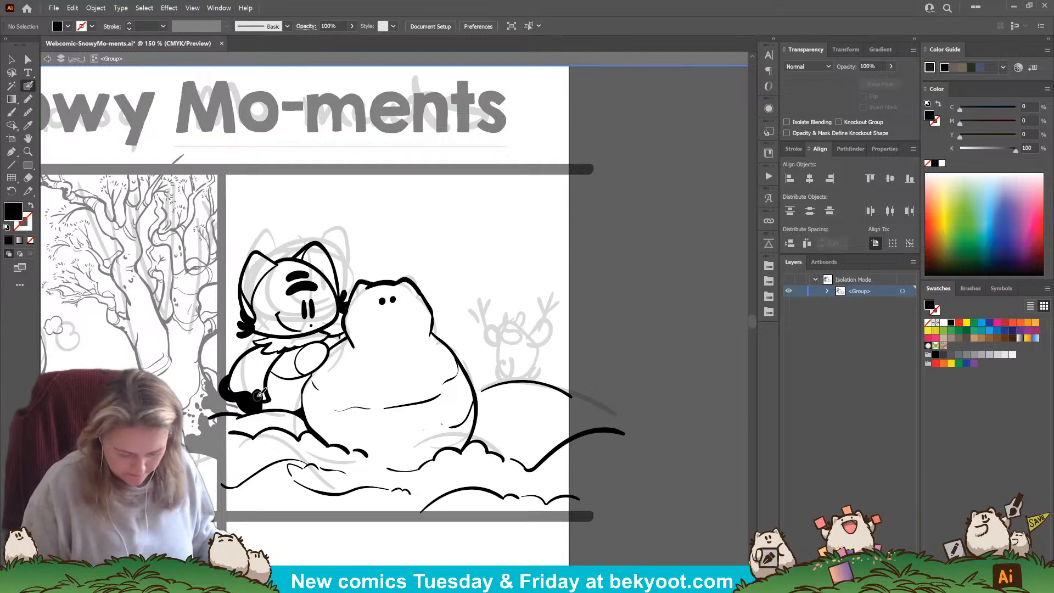
ctrl+click(264, 400)
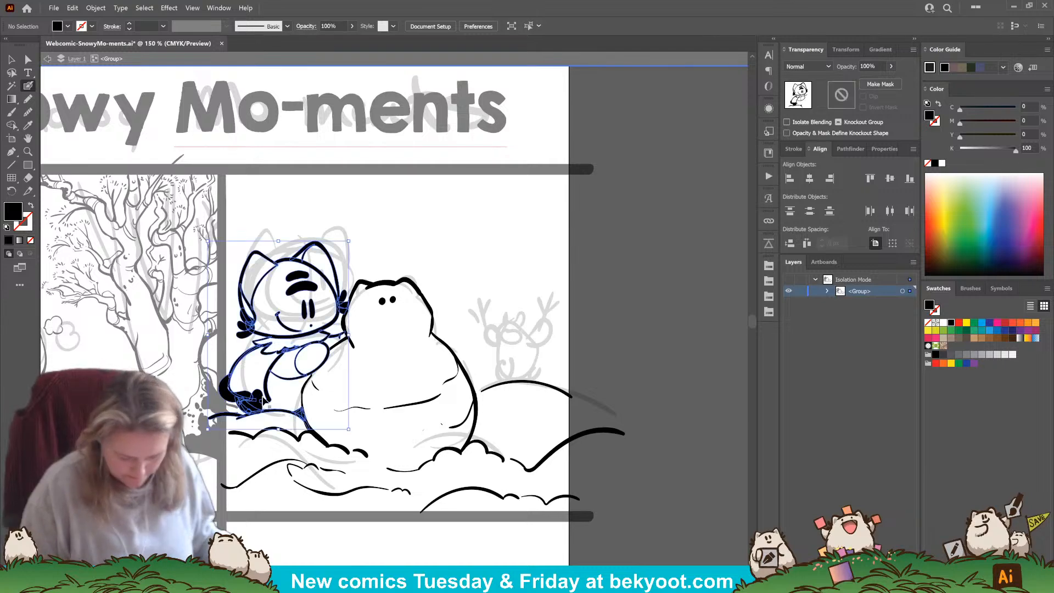
ctrl+click(290, 422)
drag(411, 401, 397, 403)
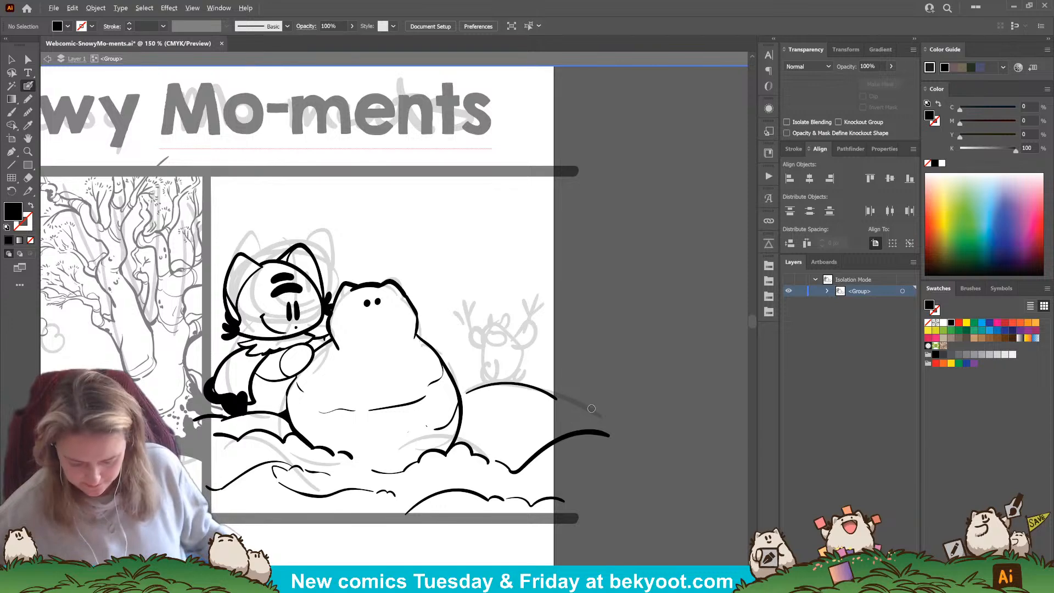
Step: Ink the small creature's ears, eyes, open mouth and cheek tufts over the sketch on the distant hill
scroll(591, 408, up, 1)
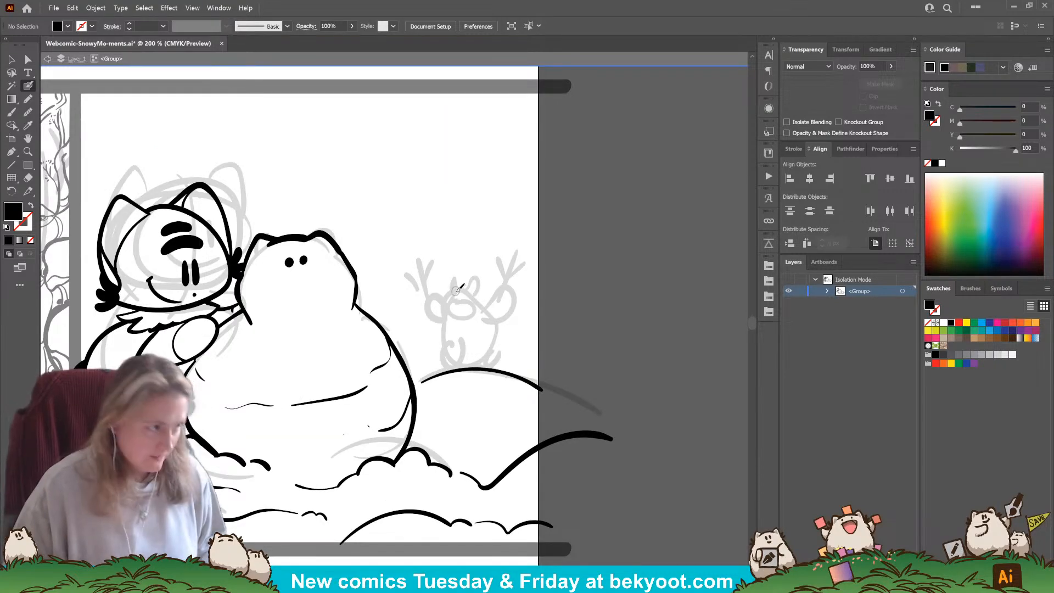
key(Return)
key(Return)
key(ctrl+z)
key(shift+x)
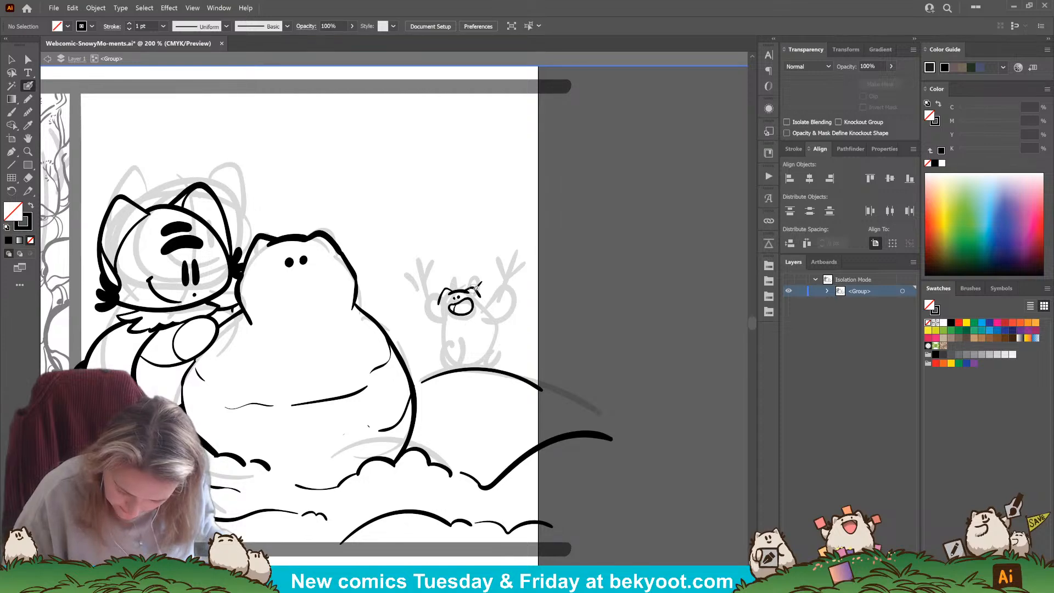
drag(488, 289, 437, 305)
key(ctrl+z)
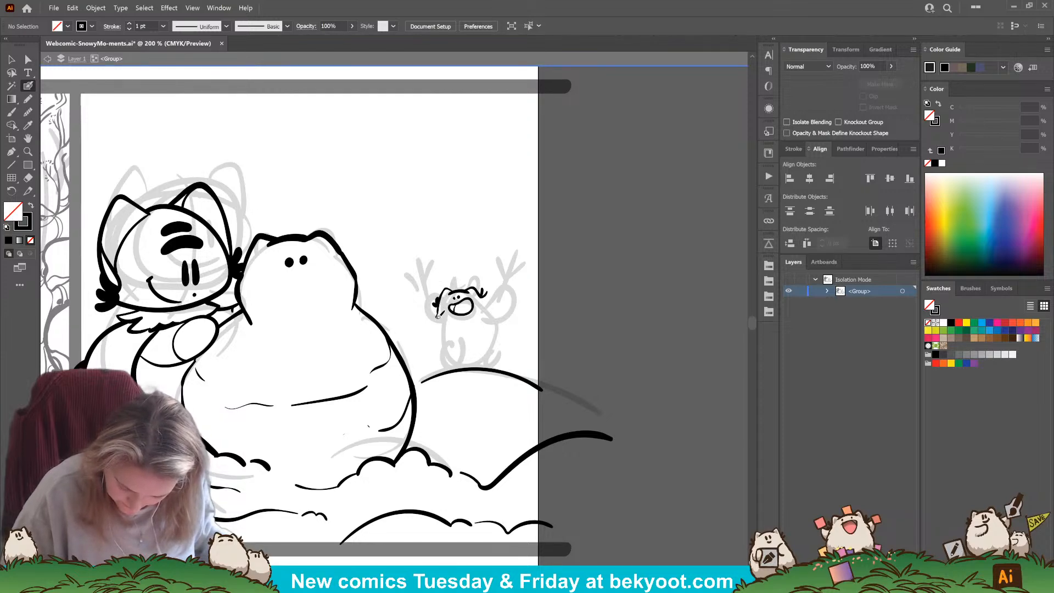
Step: Ink the small creature's round body outline and one foot at its base
drag(443, 344, 471, 362)
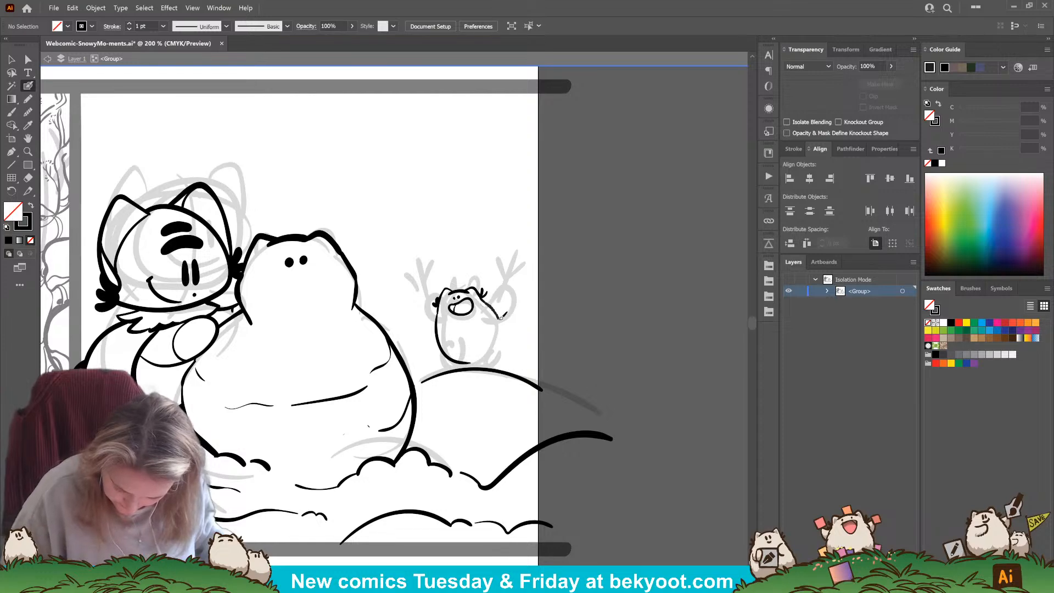
drag(459, 361, 456, 360)
key(ctrl+z)
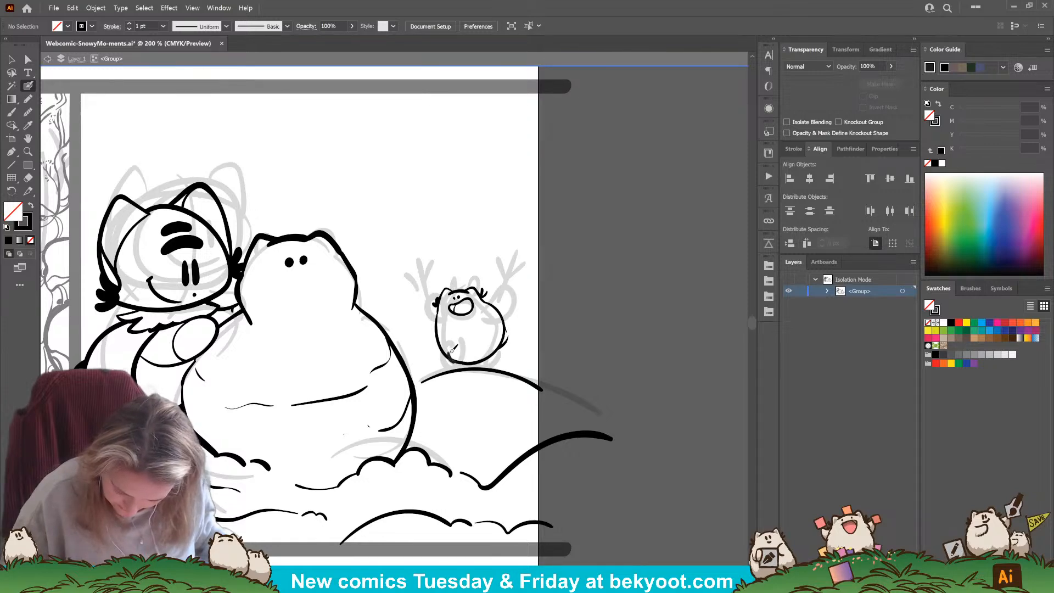
drag(464, 361, 465, 363)
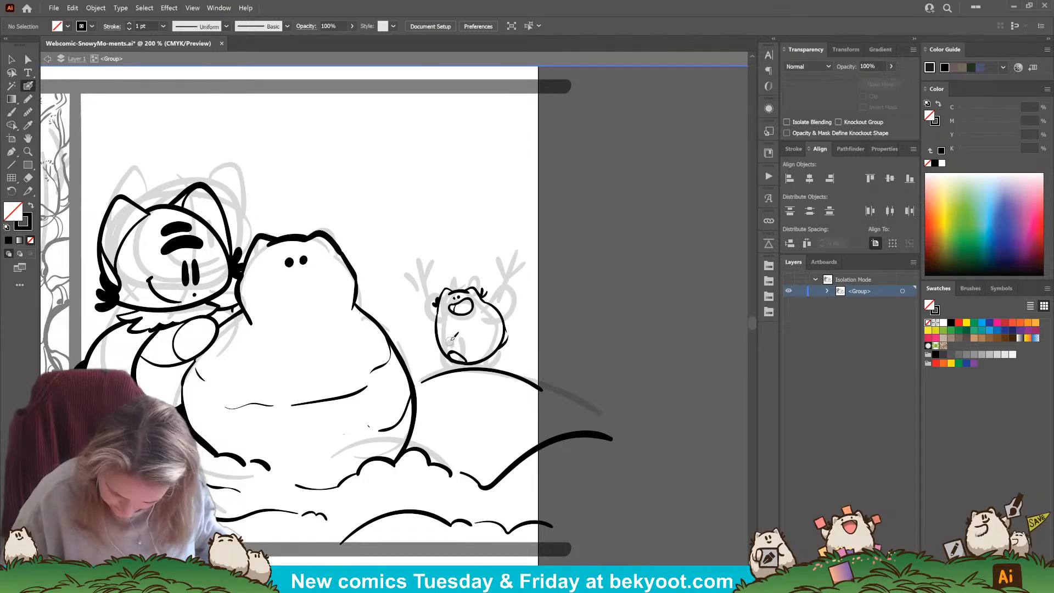
Step: Ink the small creature's raised arms with a branching twig held up on each side
drag(499, 290, 503, 325)
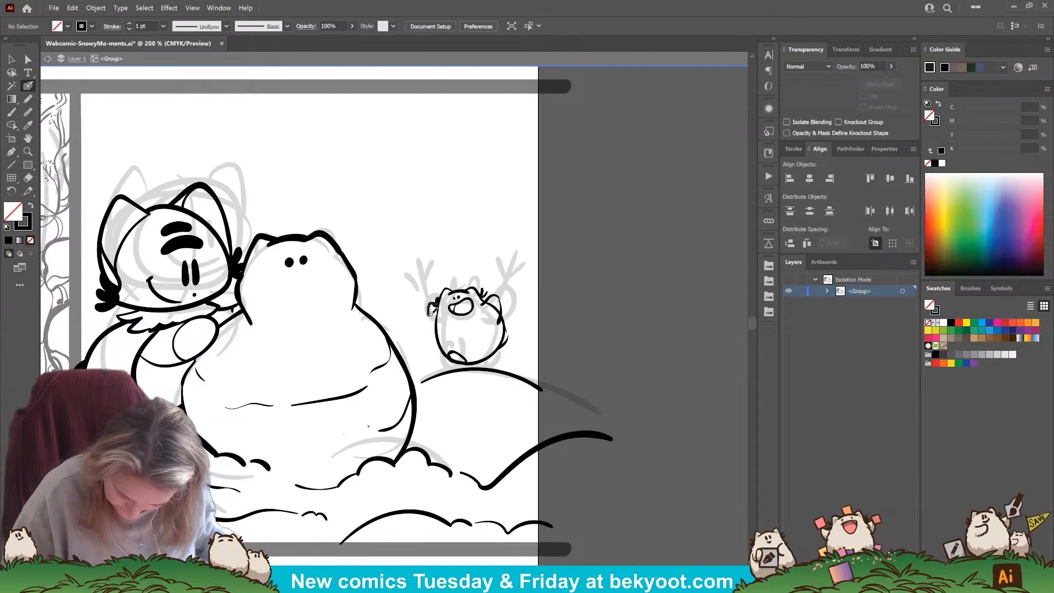
drag(434, 325, 436, 332)
mouse_move(498, 294)
mouse_down()
mouse_move(515, 231)
mouse_move(507, 266)
mouse_move(527, 256)
mouse_up()
key(ctrl+z)
mouse_move(432, 307)
mouse_down()
mouse_move(437, 245)
mouse_move(432, 282)
mouse_move(449, 262)
mouse_up()
key(ctrl+z)
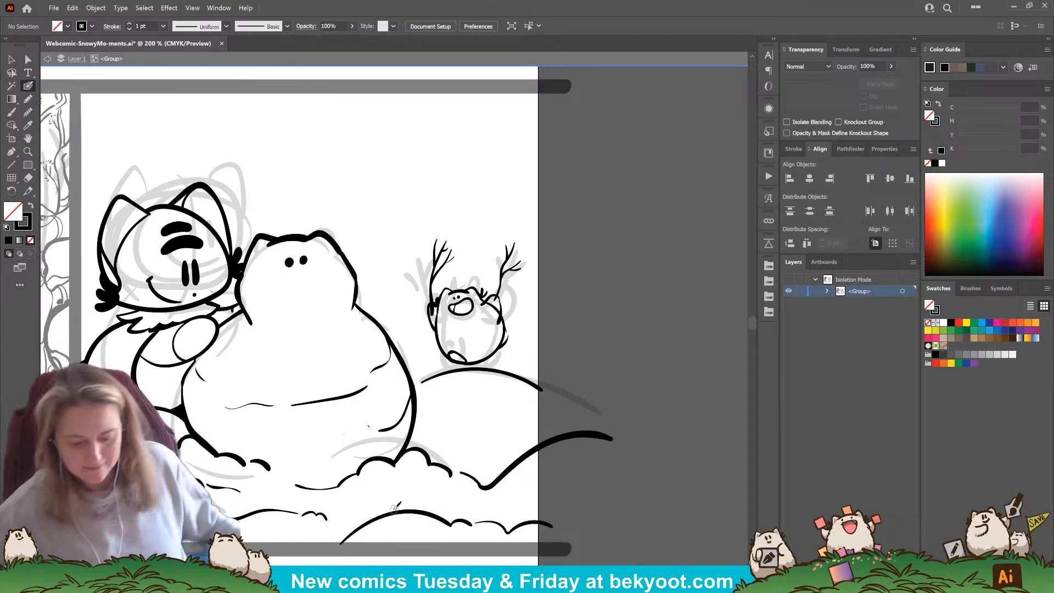
Step: Erase the upper end of the small creature's body outline where it crosses the raised arm
scroll(549, 379, up, 1)
scroll(523, 352, up, 1)
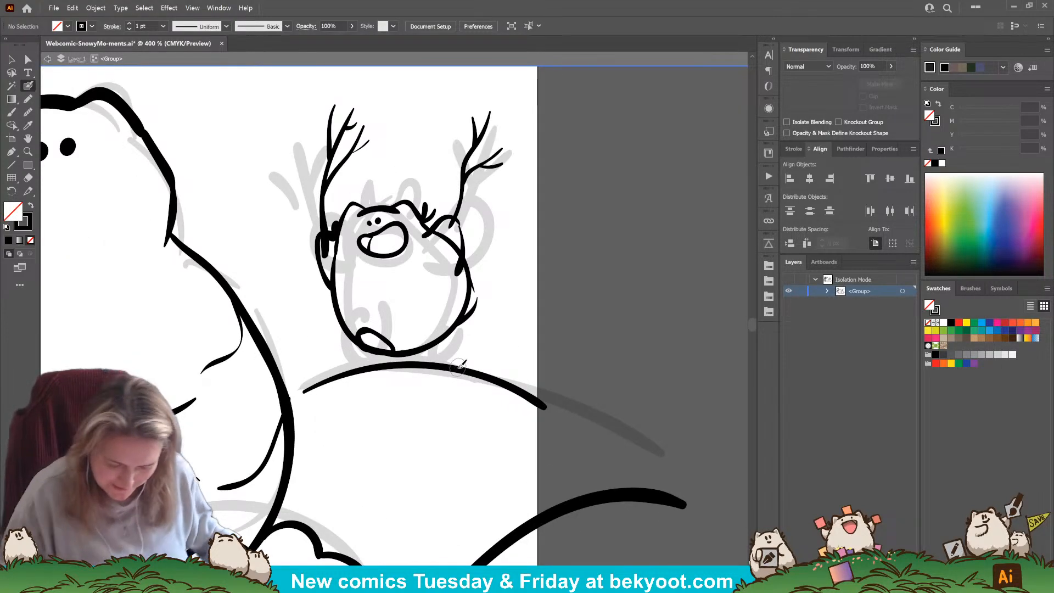
ctrl+click(445, 240)
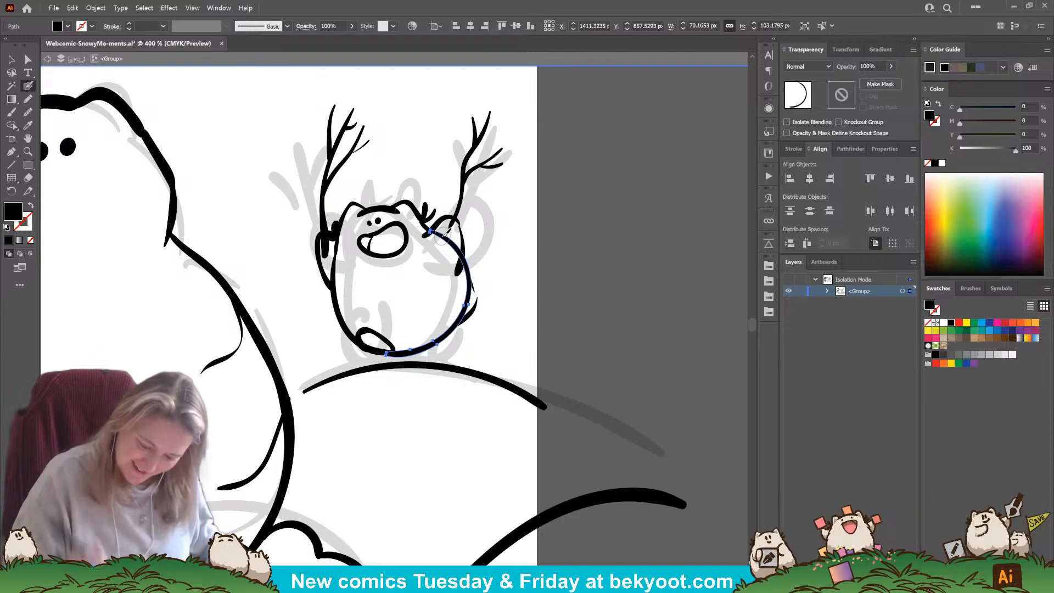
mouse_move(438, 235)
mouse_down()
mouse_move(449, 249)
mouse_move(453, 239)
mouse_up()
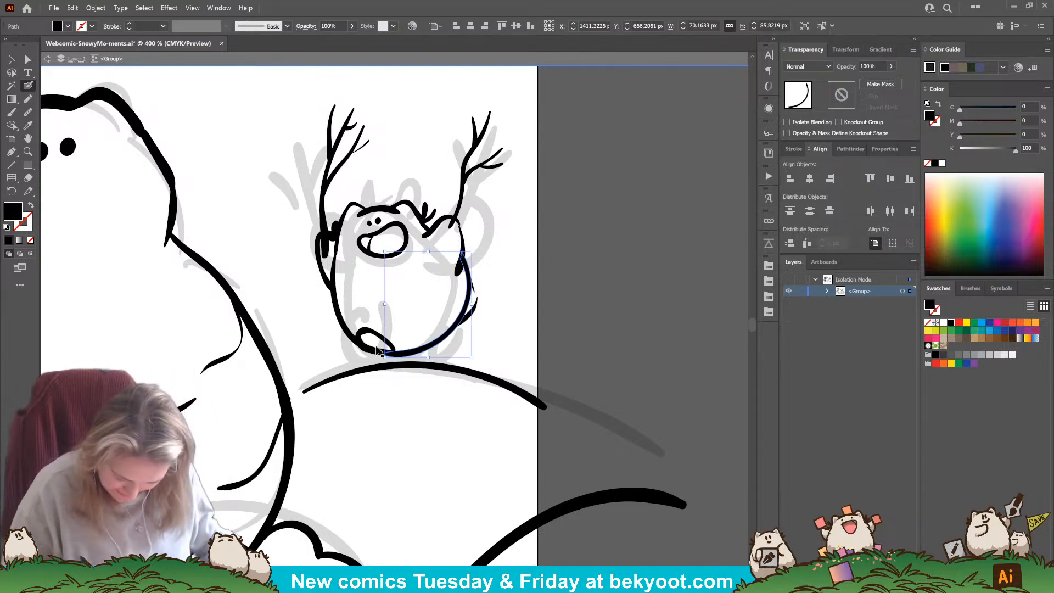
Step: Erase the stretch of the small creature's body outline that runs through its foot
ctrl+click(367, 340)
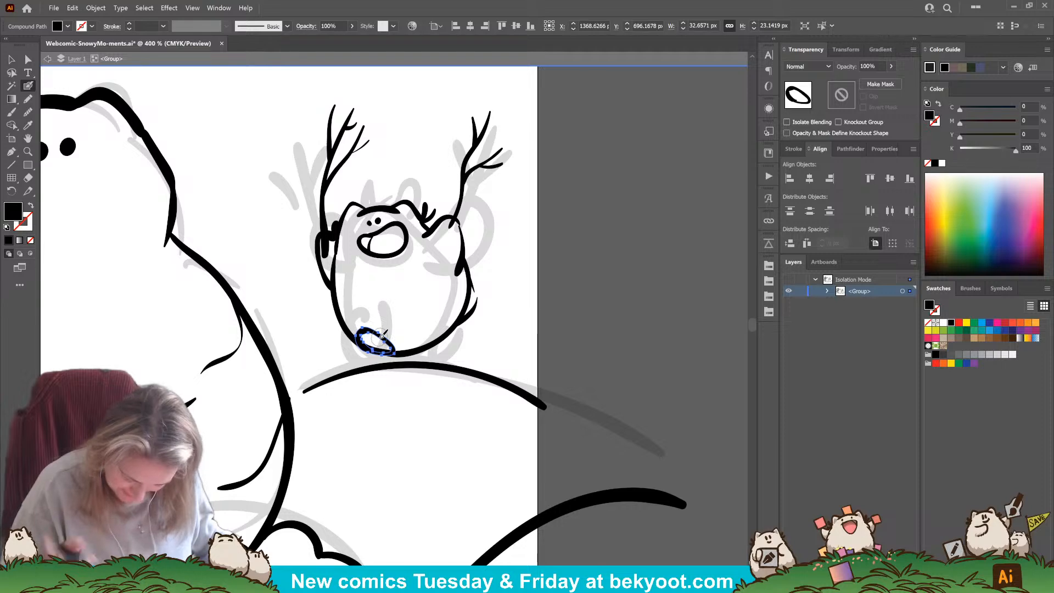
ctrl+click(418, 356)
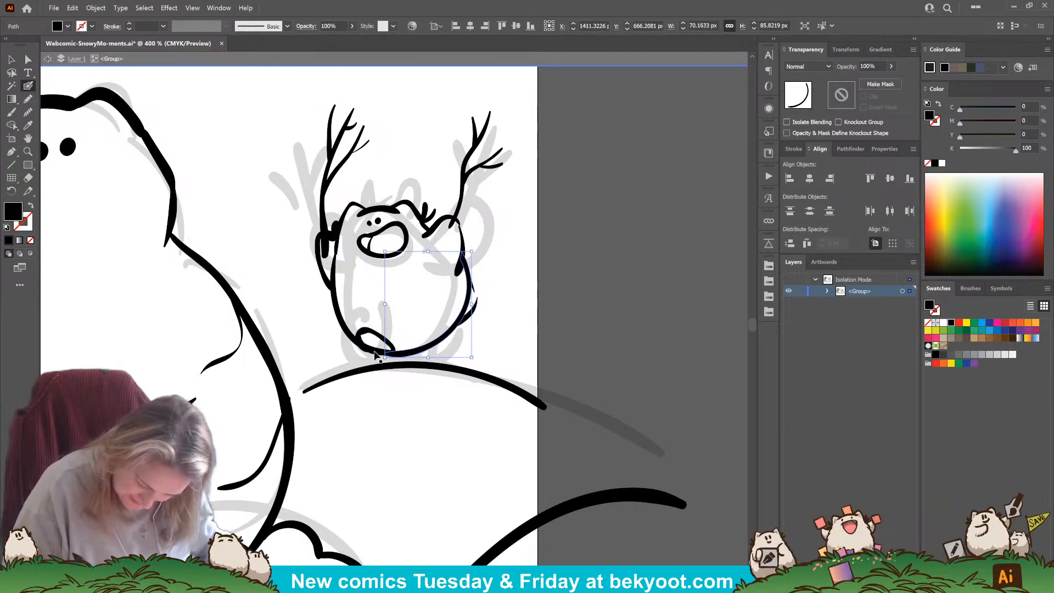
ctrl+shift+click(345, 325)
drag(366, 340, 390, 350)
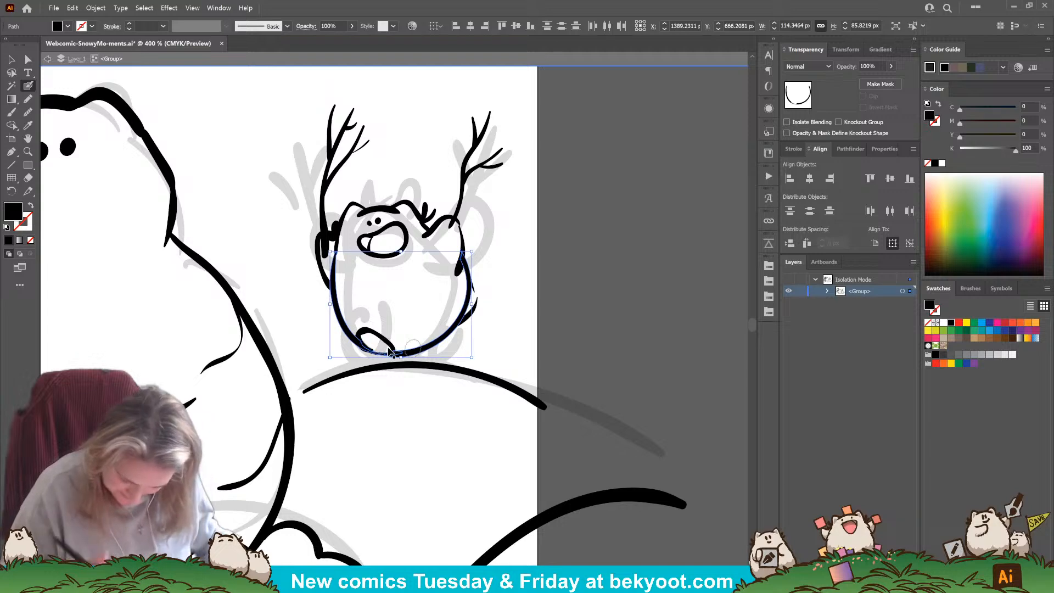
ctrl+click(401, 449)
Step: Reshape and smooth the upper edge of the small creature's foot outline
click(28, 59)
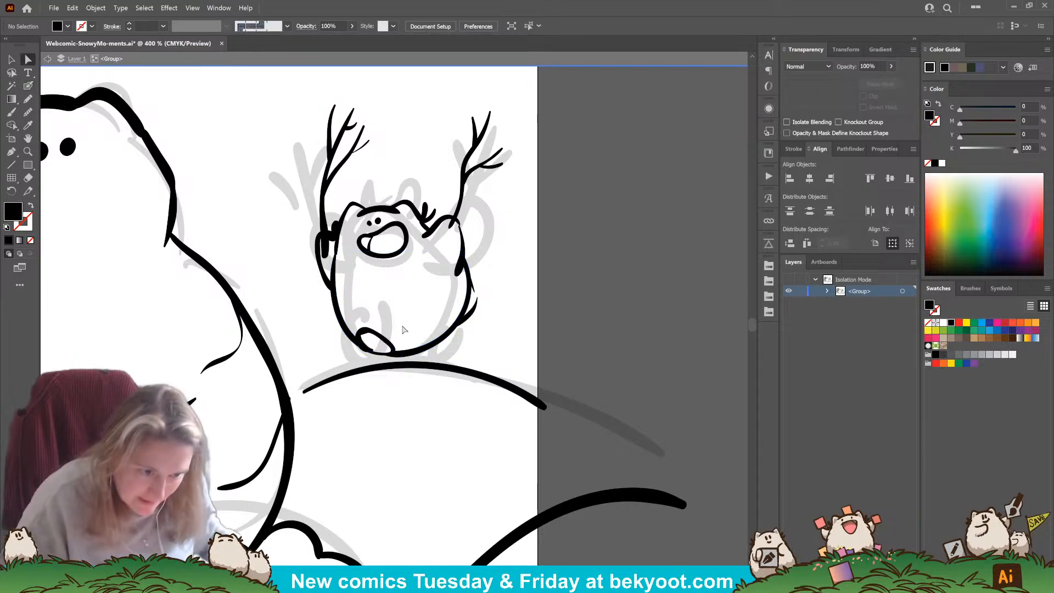
click(372, 338)
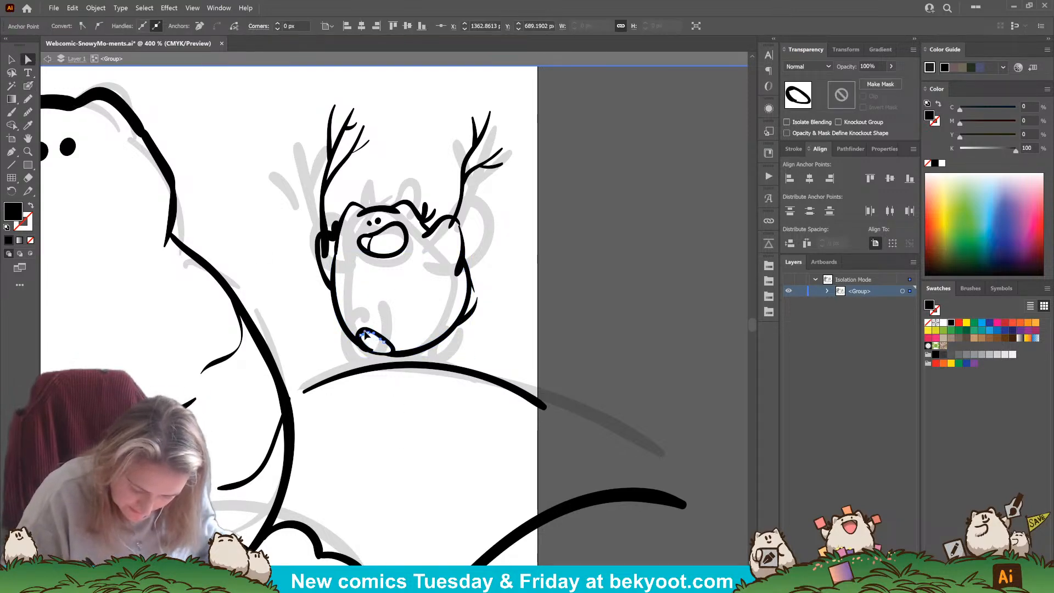
drag(365, 332, 363, 331)
click(396, 373)
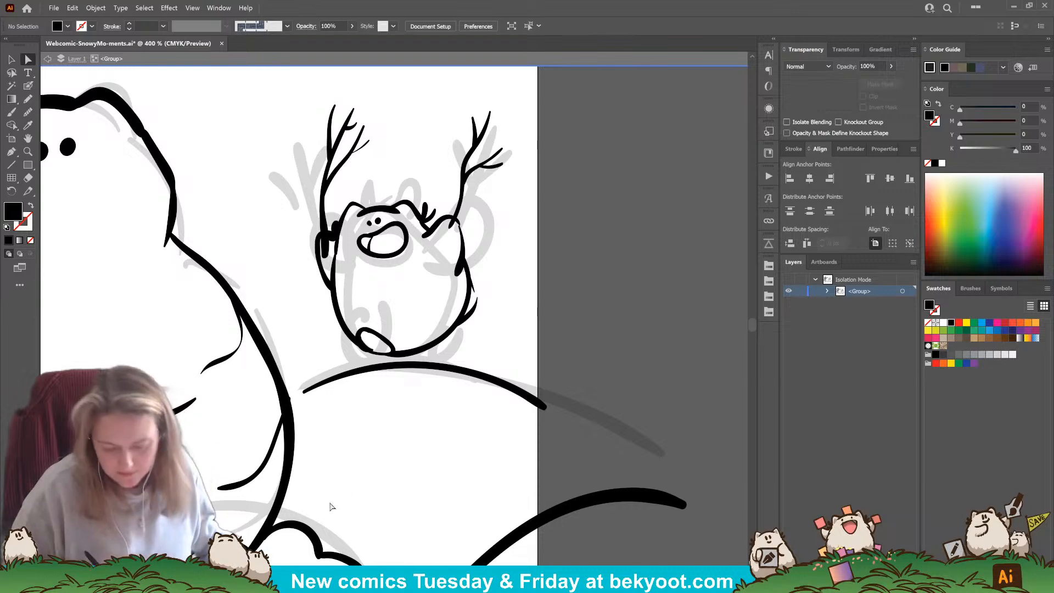
click(376, 341)
click(30, 112)
mouse_move(373, 333)
mouse_down()
mouse_move(390, 348)
mouse_move(382, 362)
mouse_up()
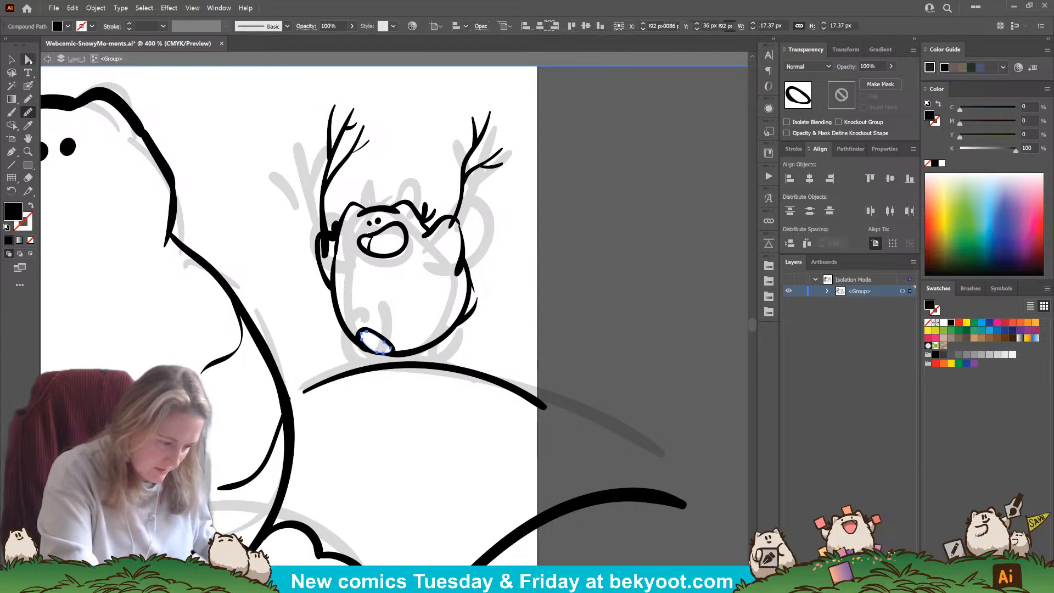
click(28, 59)
click(360, 444)
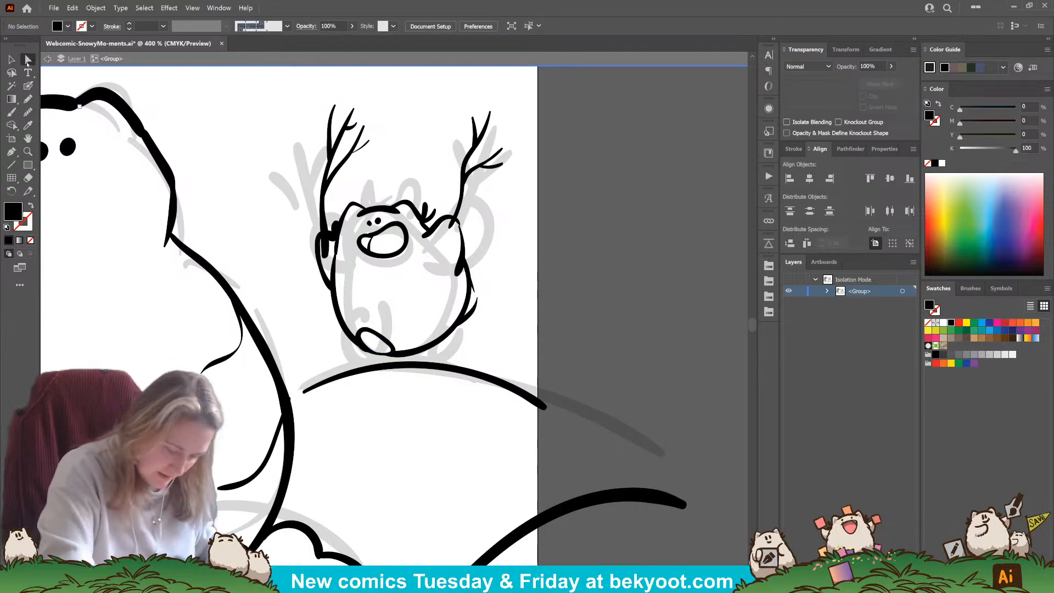
click(369, 353)
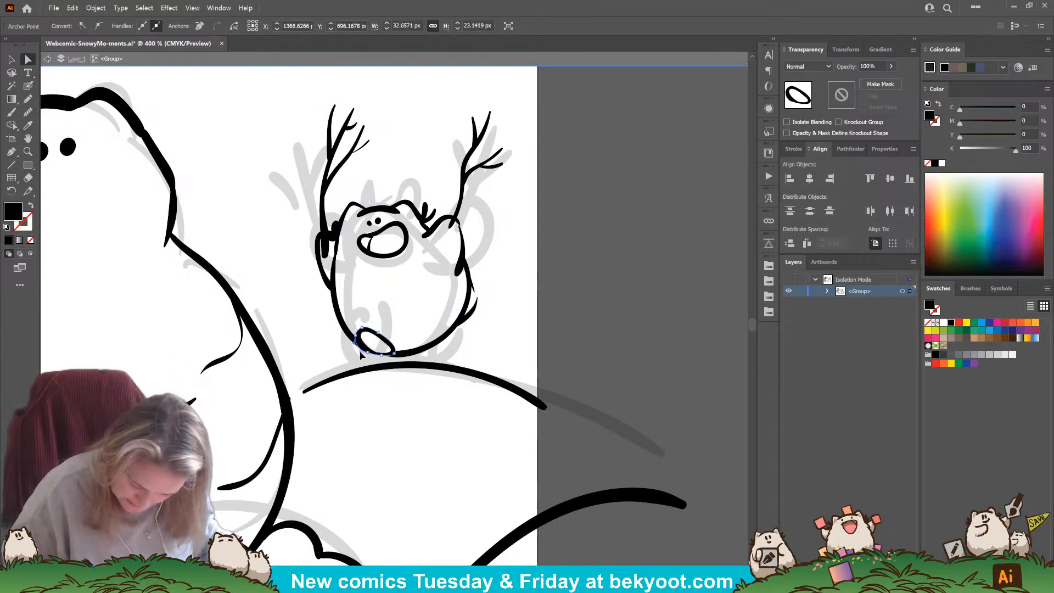
click(329, 456)
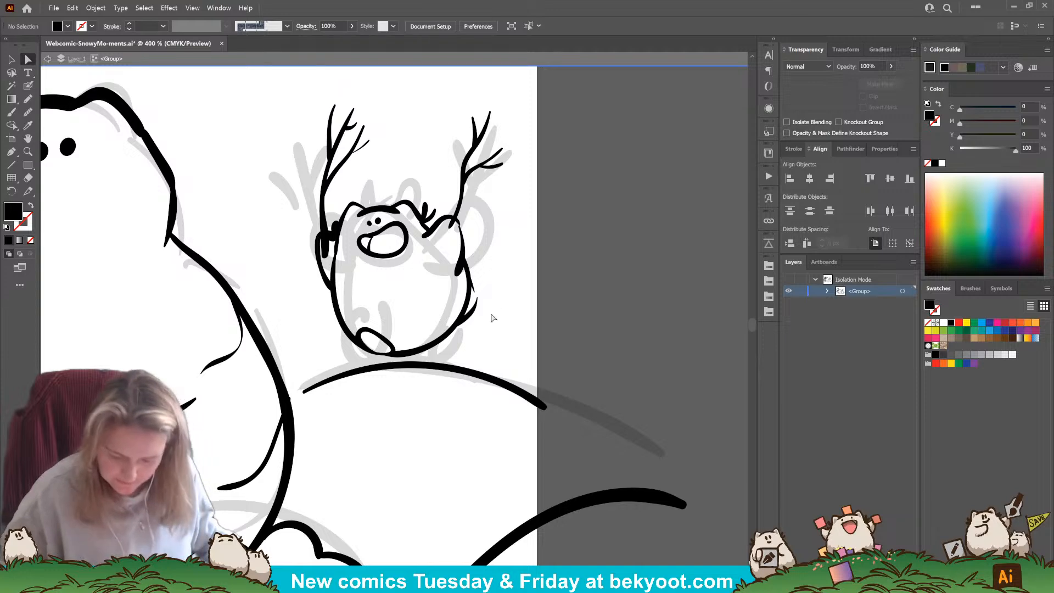
Step: Ink a few small snow specks on the hill beside the small creature's base
key(shift+b)
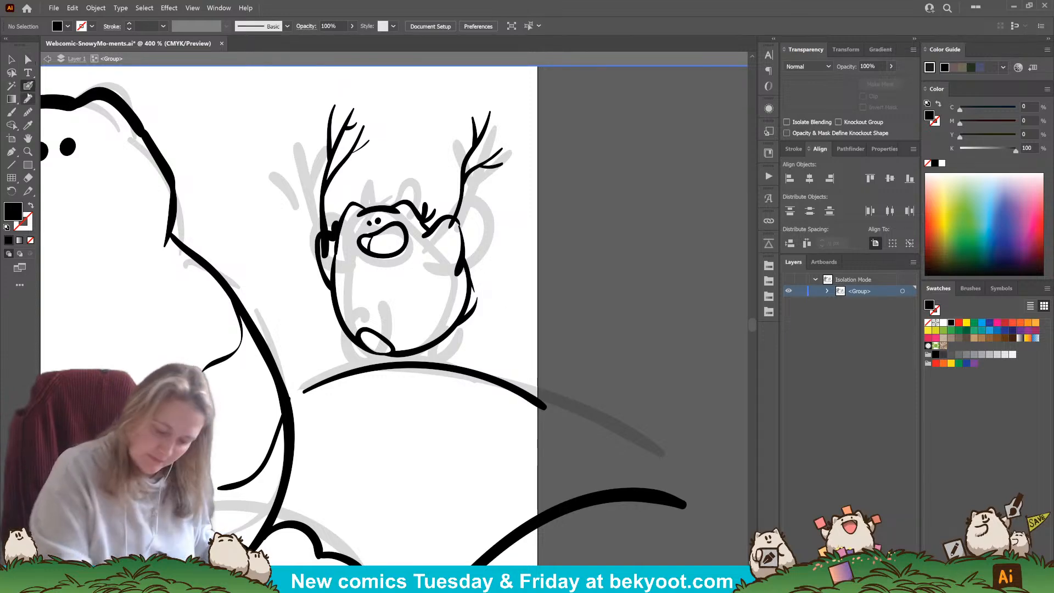
key(shift+x)
key(shift+x)
key(shift+x)
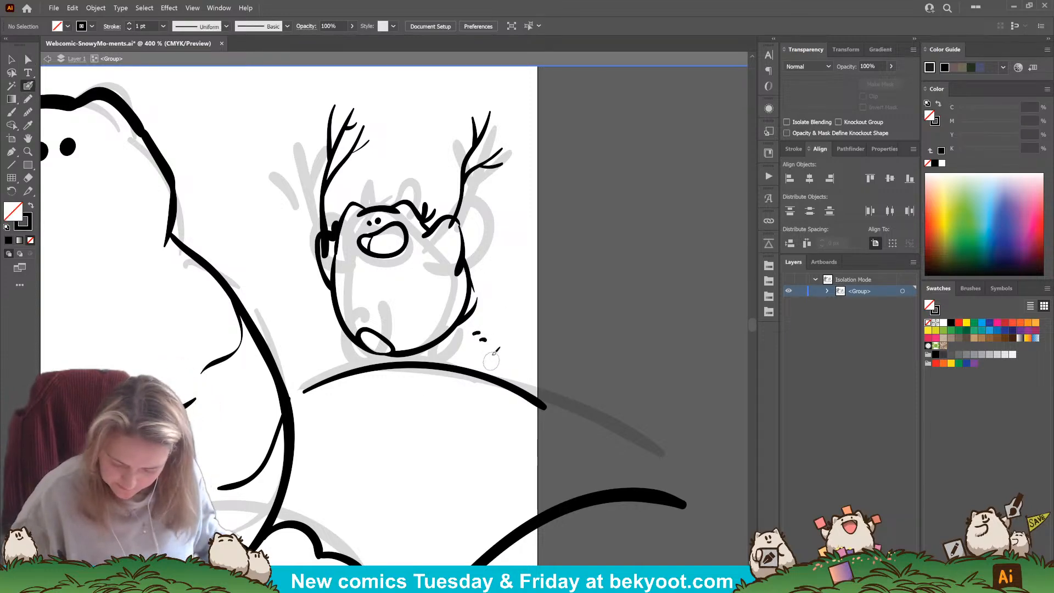
click(484, 335)
click(486, 344)
click(496, 358)
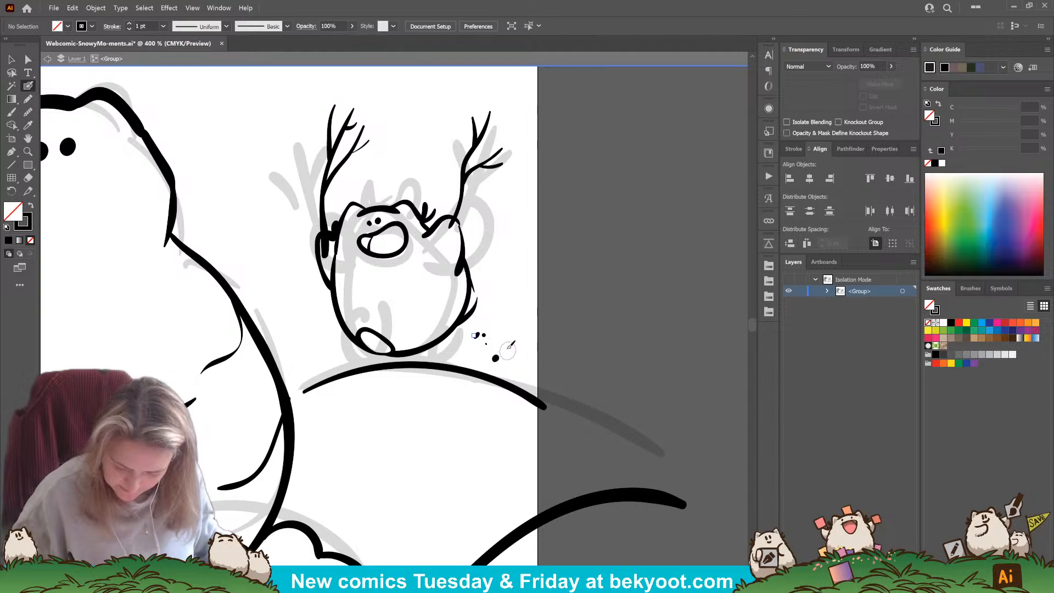
drag(448, 351, 456, 352)
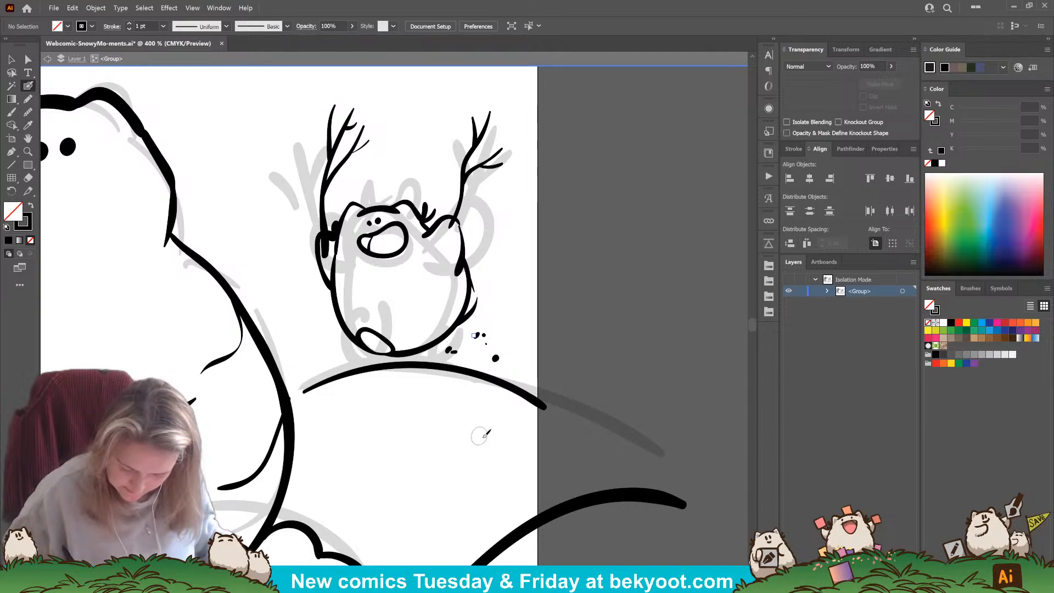
scroll(404, 420, up, 1)
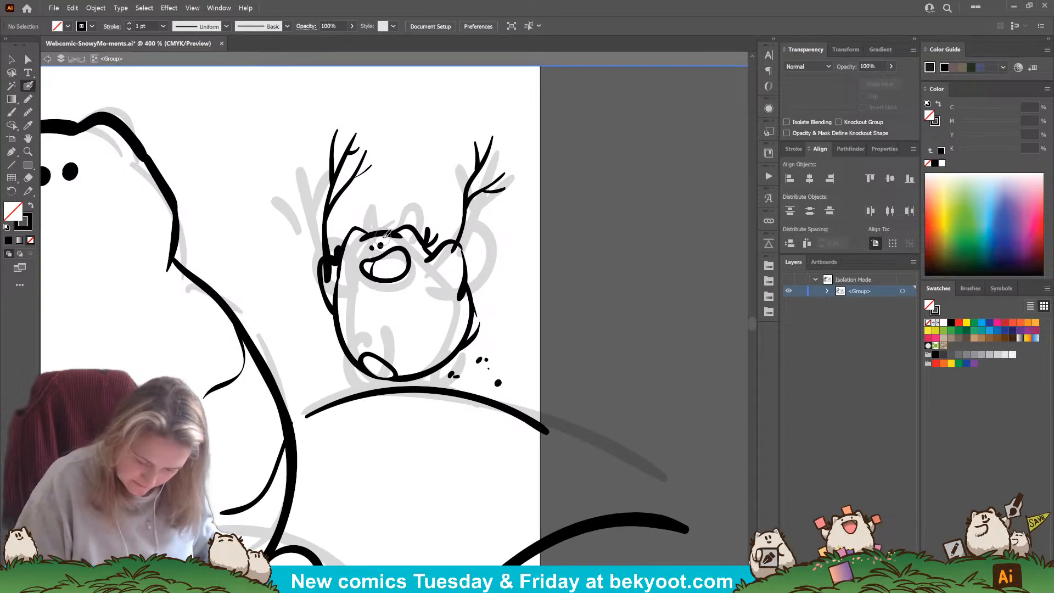
click(28, 114)
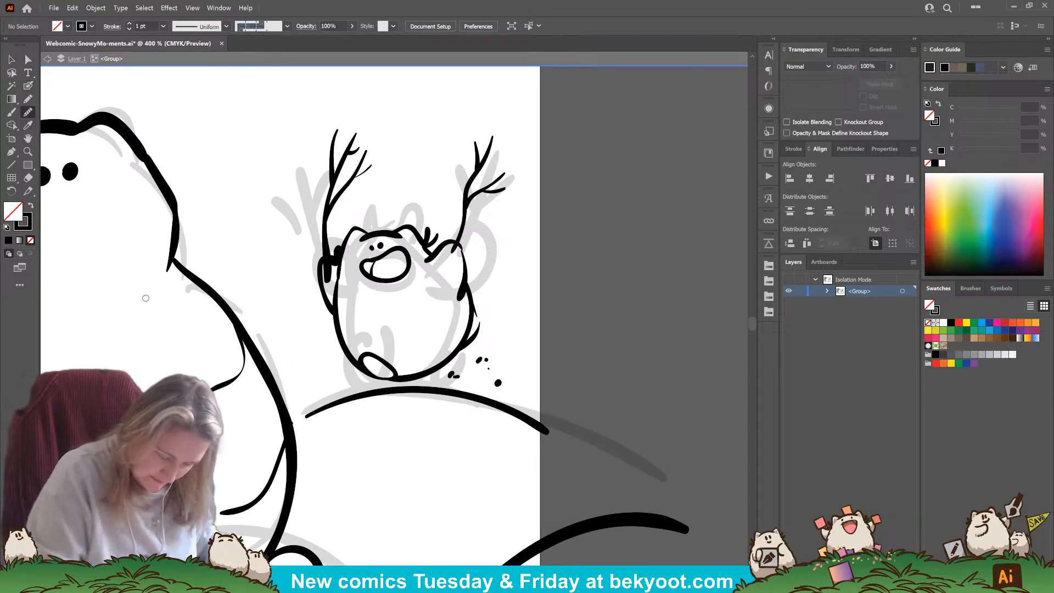
click(372, 248)
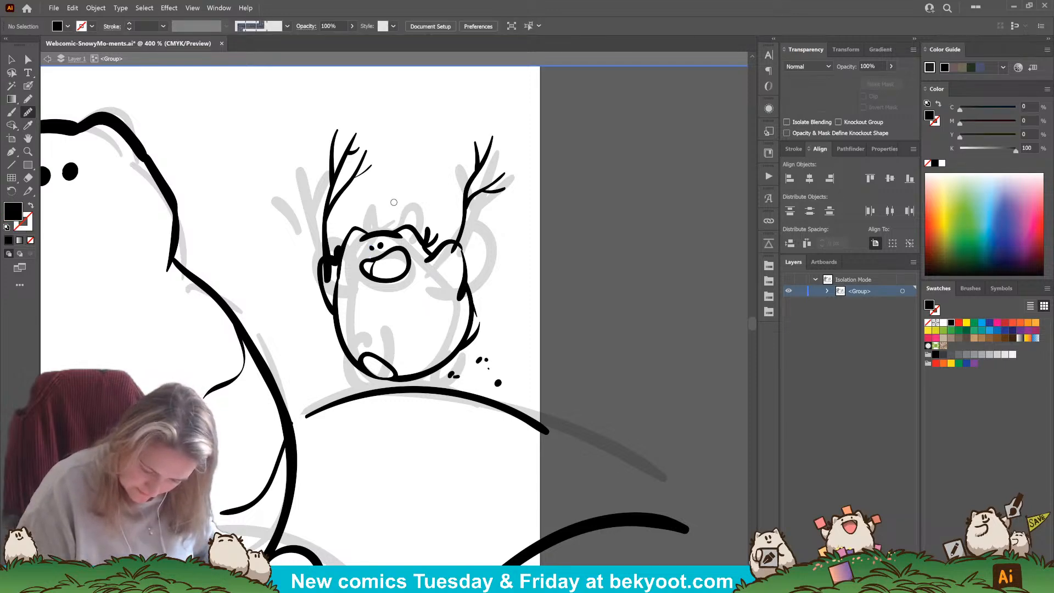
ctrl+click(513, 260)
key(shift+x)
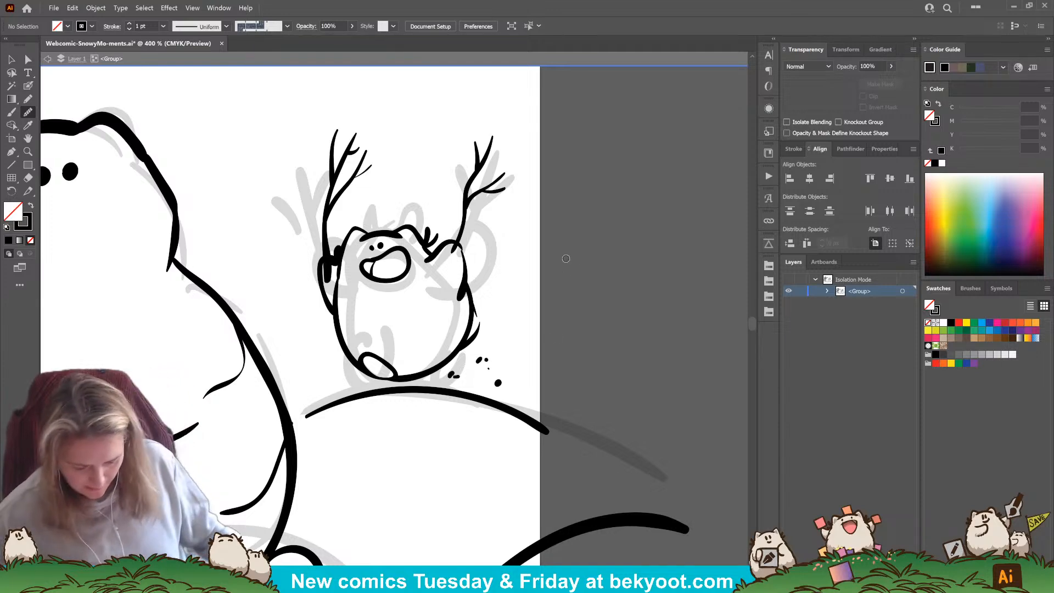
Step: Try to shift the small creature's foot slightly outward and down, and undo the change
key(ctrl+minus)
key(ctrl+minus)
key(ctrl+minus)
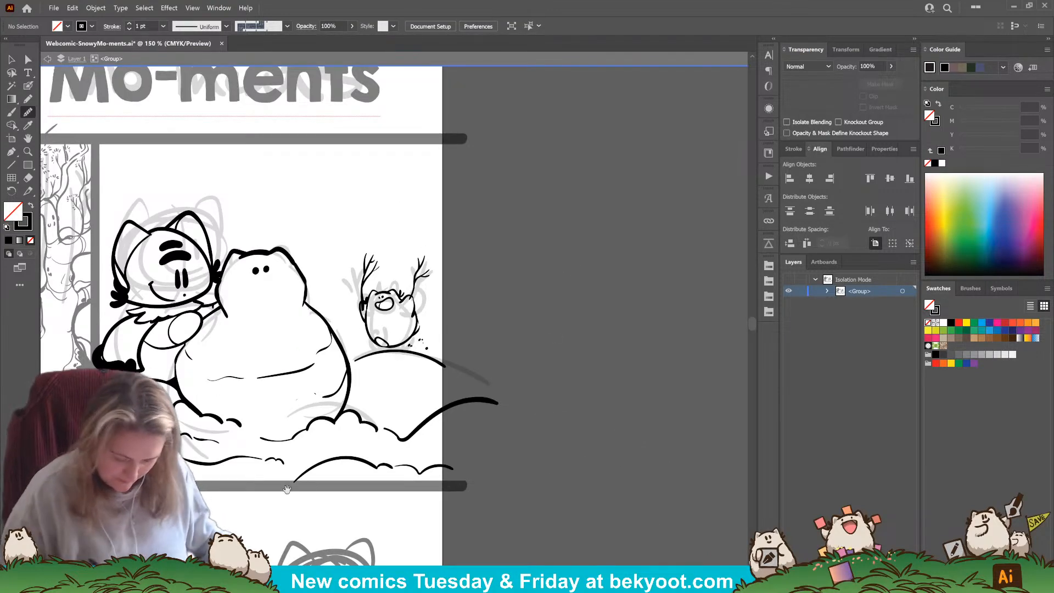
scroll(375, 364, up, 2)
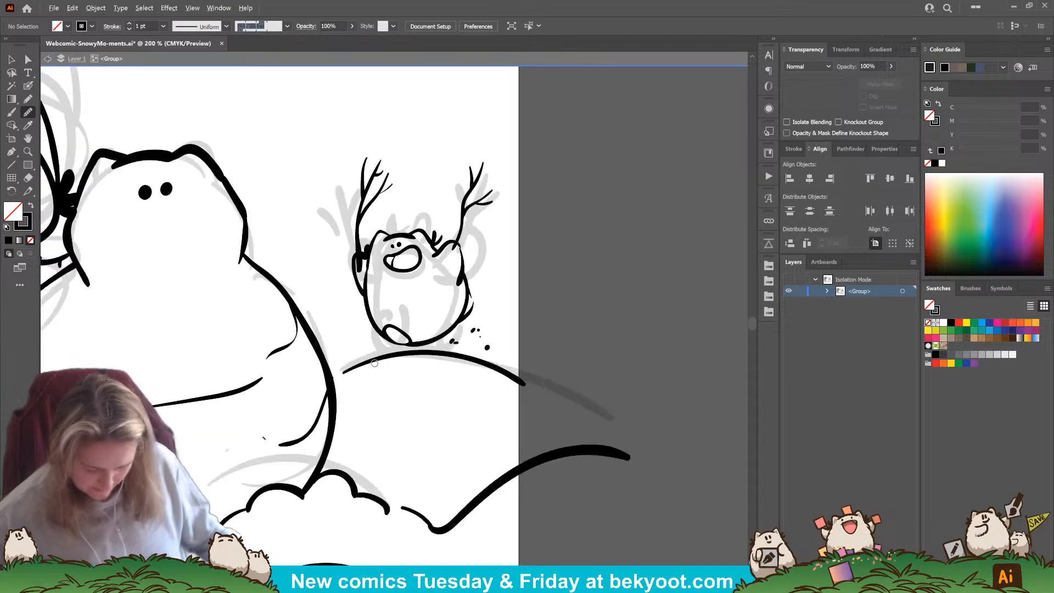
scroll(374, 363, up, 2)
key(v)
click(417, 327)
drag(417, 327, 412, 330)
click(441, 315)
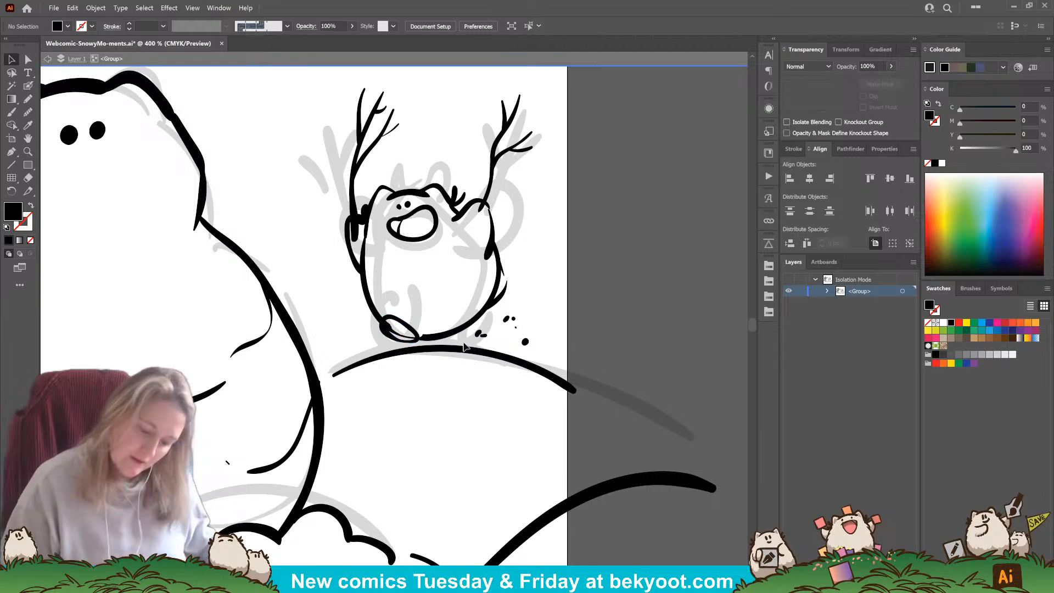
key(ctrl+z)
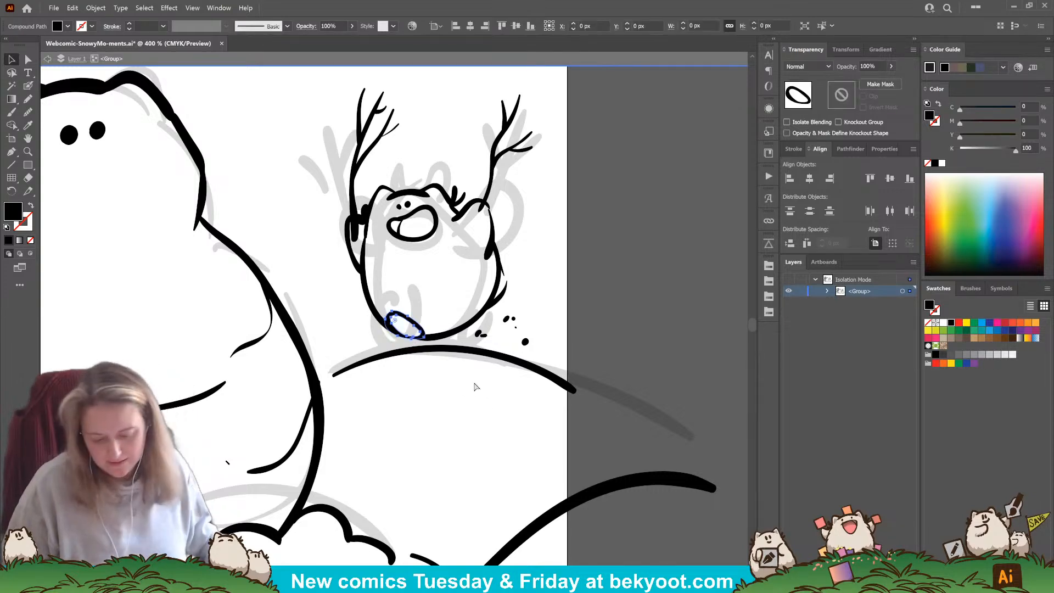
click(437, 301)
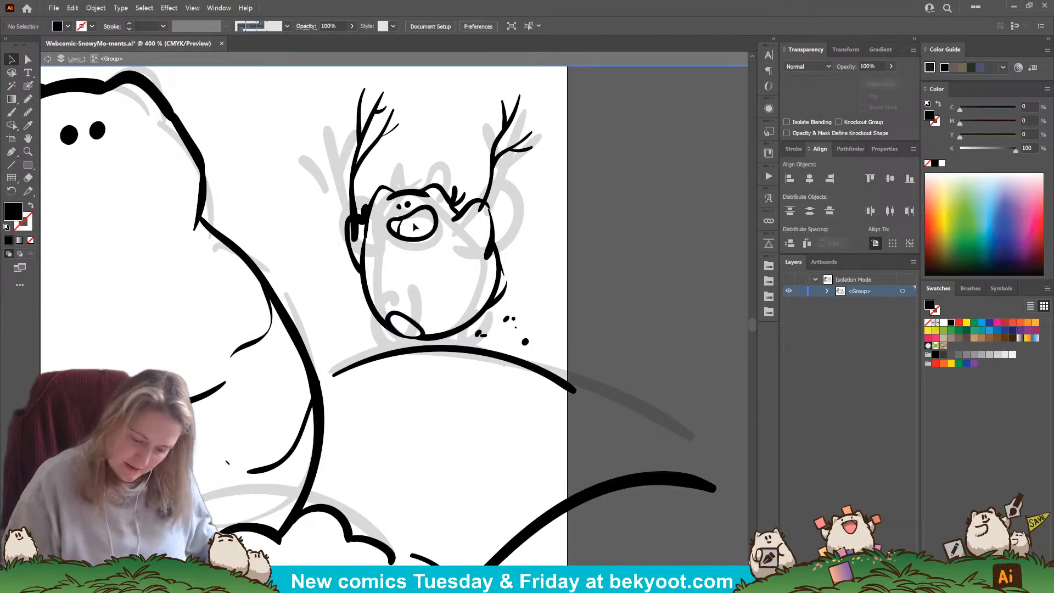
Step: Draw a thin curved line down the small creature's front from its head to the base of its body
key(n)
mouse_move(406, 184)
mouse_down()
mouse_move(401, 261)
mouse_move(454, 347)
mouse_move(416, 333)
mouse_up()
ctrl+click(397, 401)
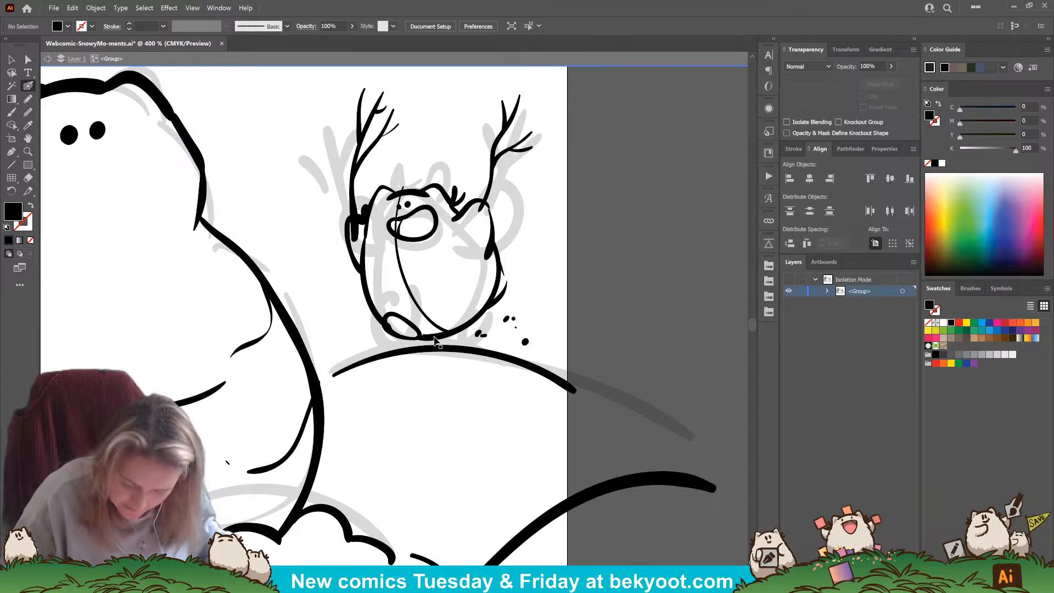
Step: Adjust the anchor points of the small creature's lower body outline where it meets the foot
ctrl+click(433, 337)
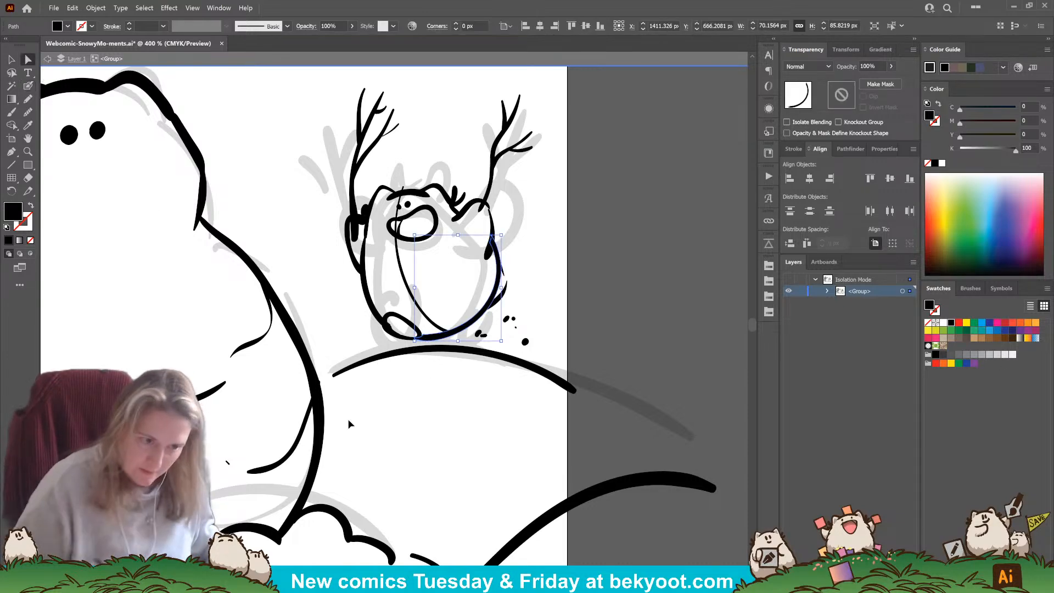
ctrl+click(404, 344)
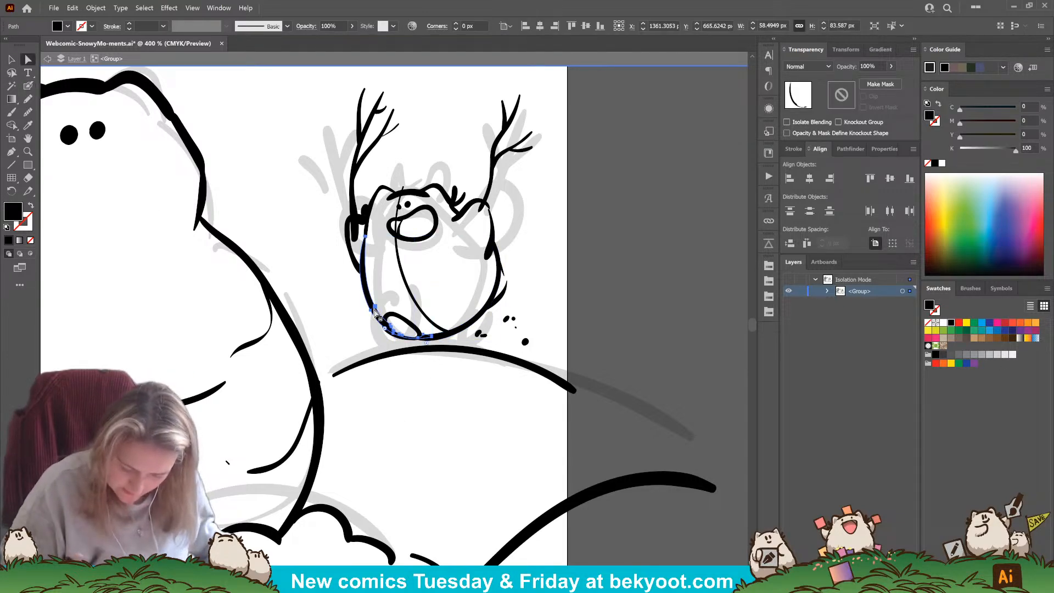
click(376, 312)
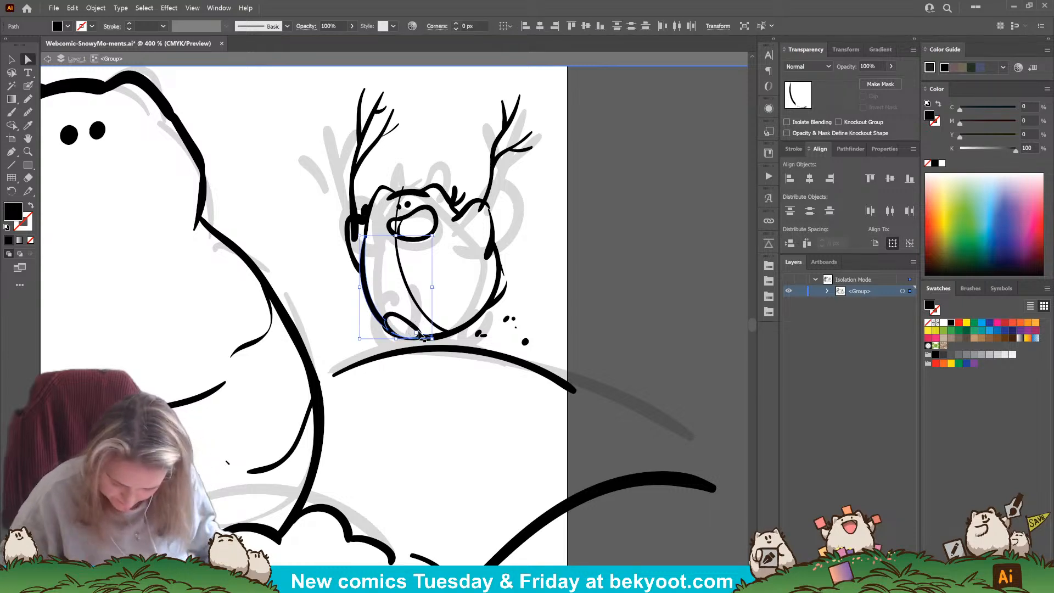
click(434, 414)
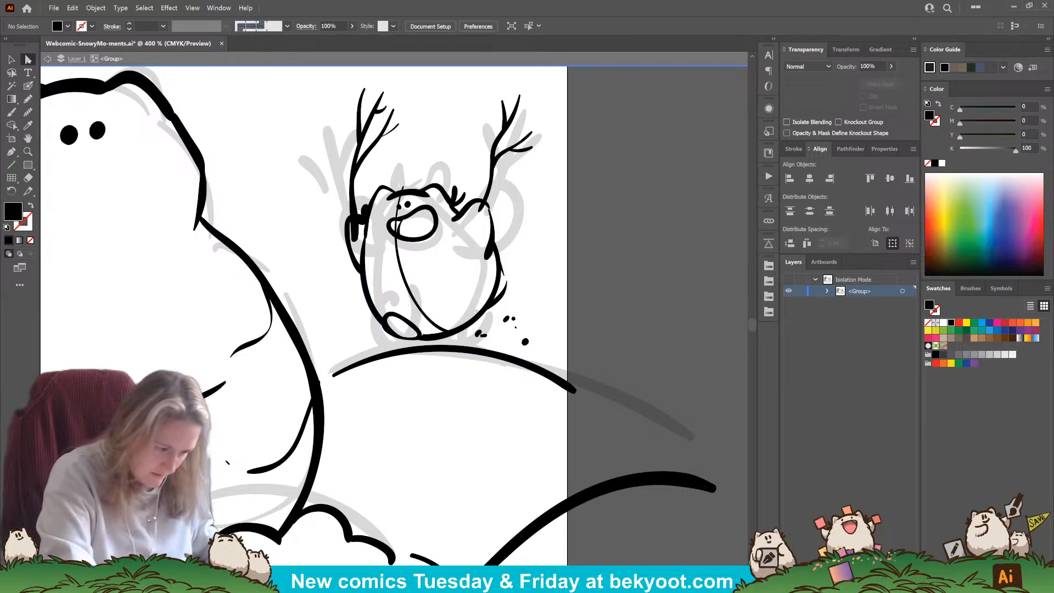
click(424, 337)
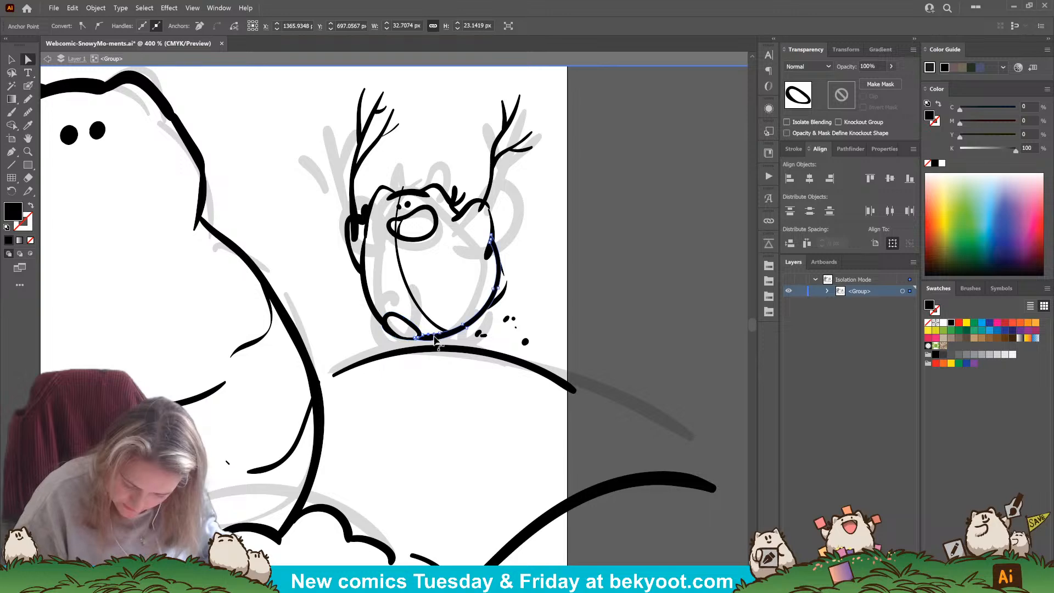
click(422, 352)
click(428, 334)
drag(428, 336, 427, 339)
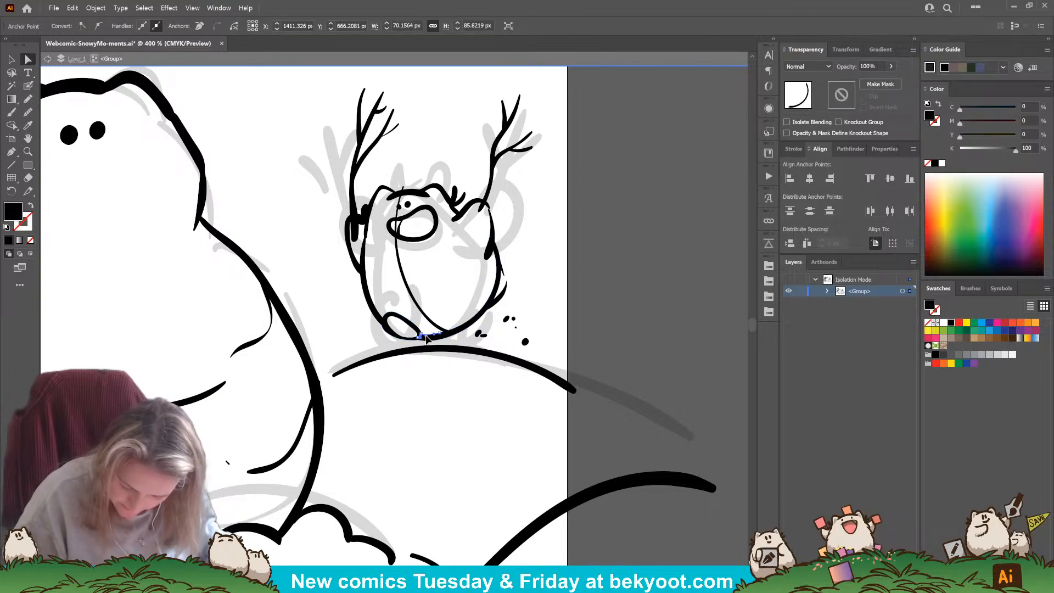
click(436, 430)
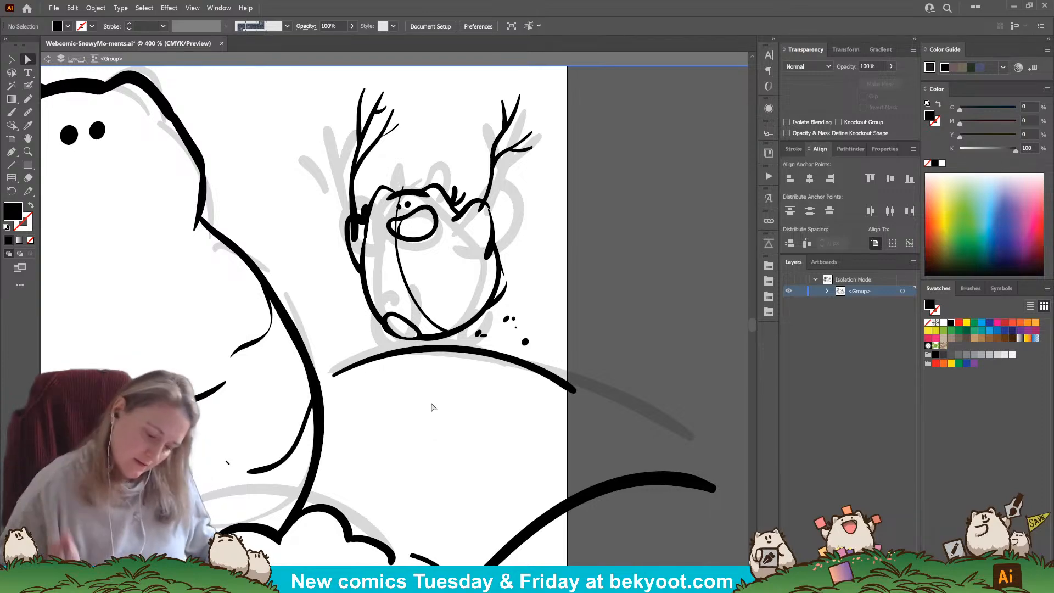
Step: Delete the thin curved line running down the small creature's front
click(410, 292)
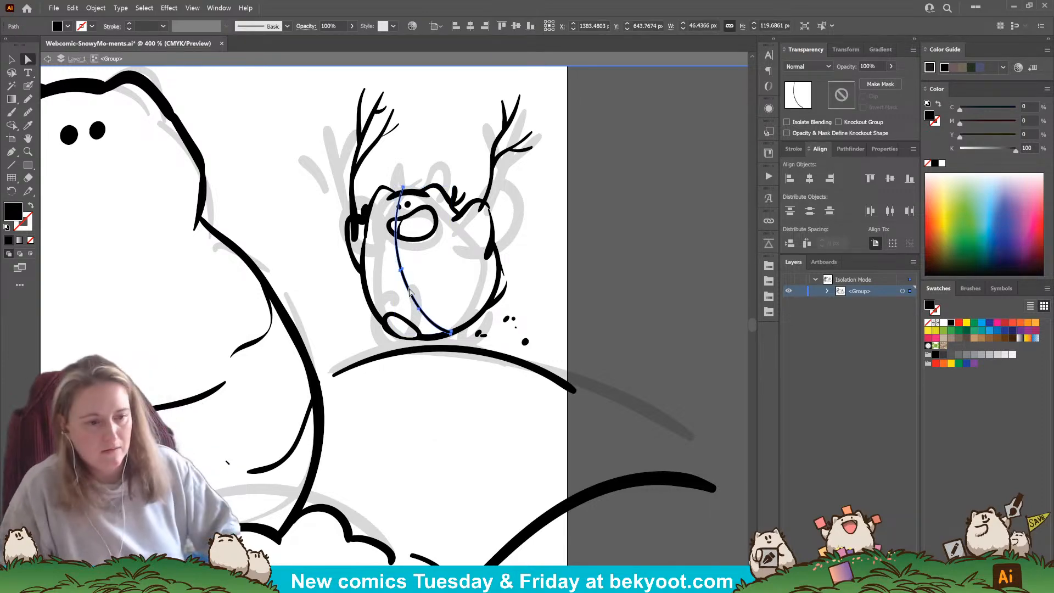
key(Delete)
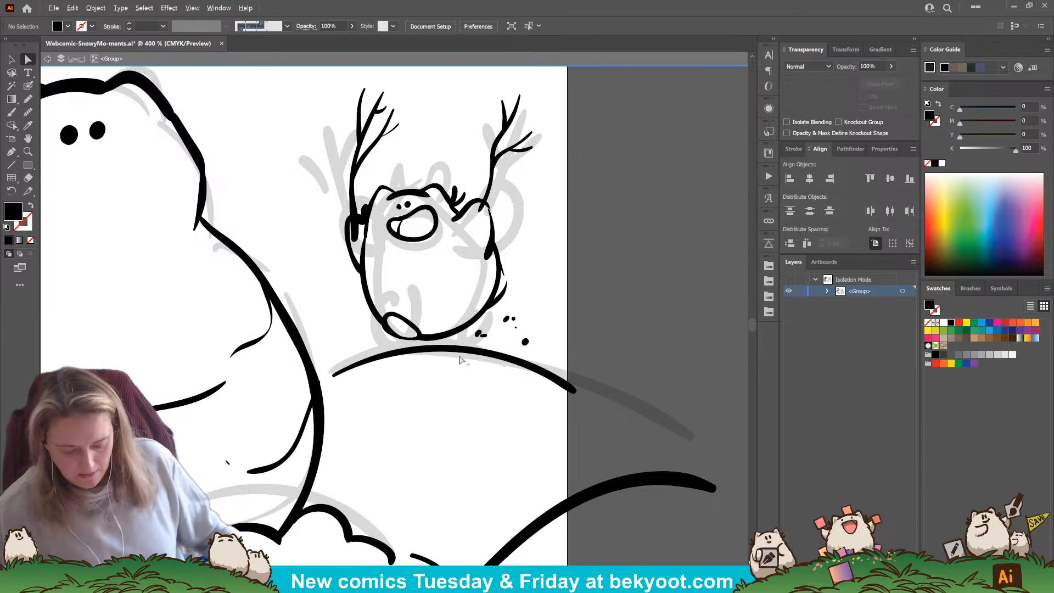
scroll(454, 362, down, 2)
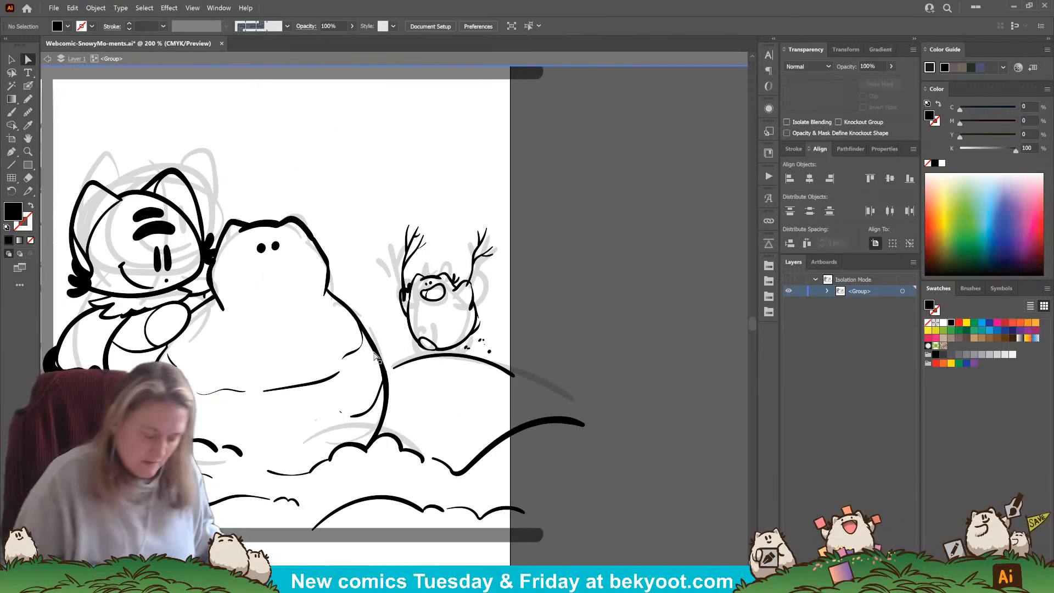
click(11, 59)
drag(306, 459, 388, 441)
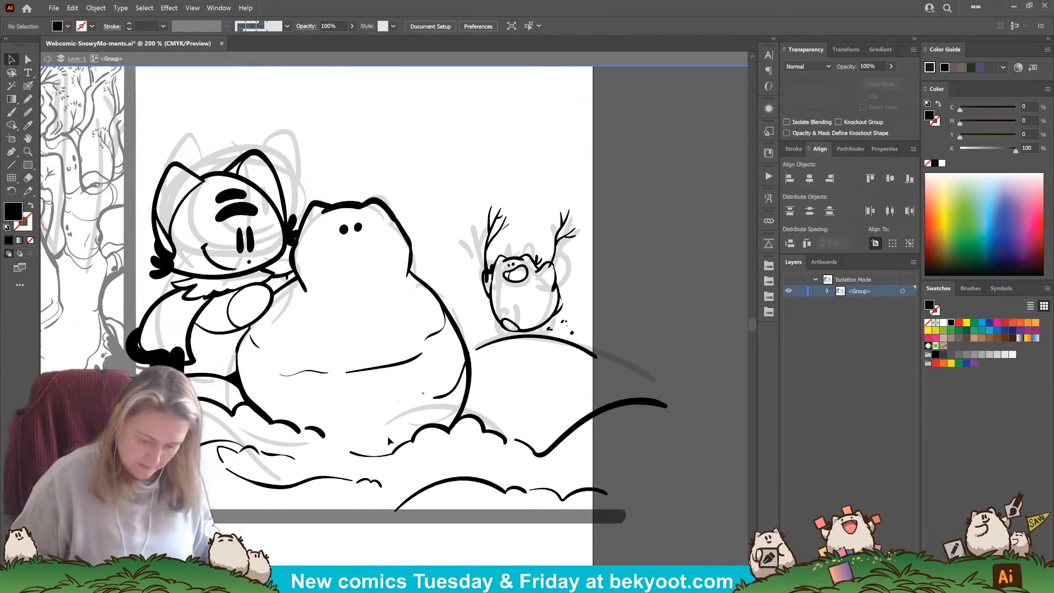
Step: Draw a wide curved smile below the snow figure's eyes with the Blob Brush
click(28, 85)
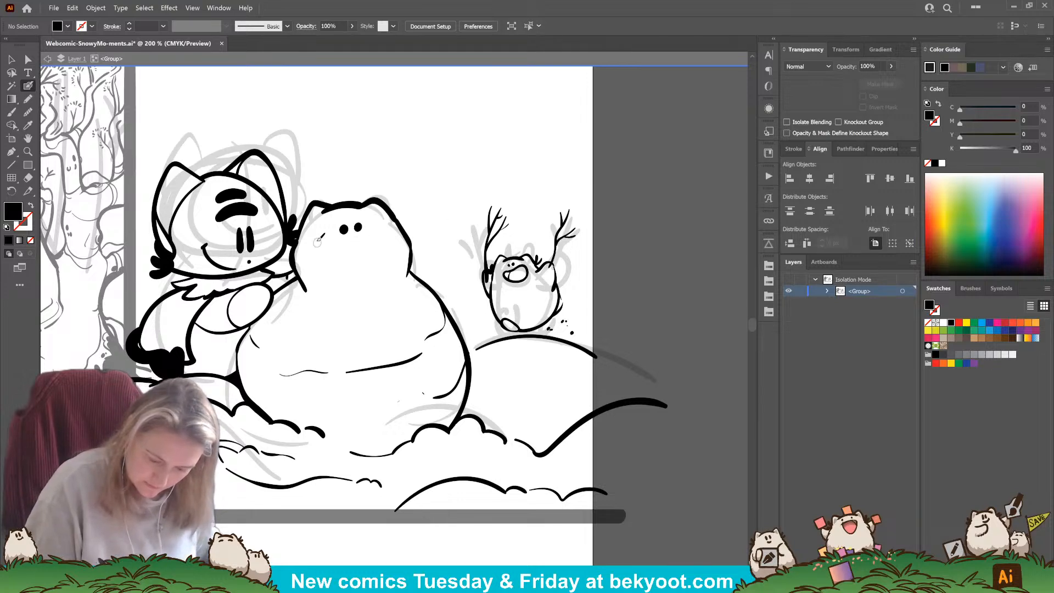
key(shift+x)
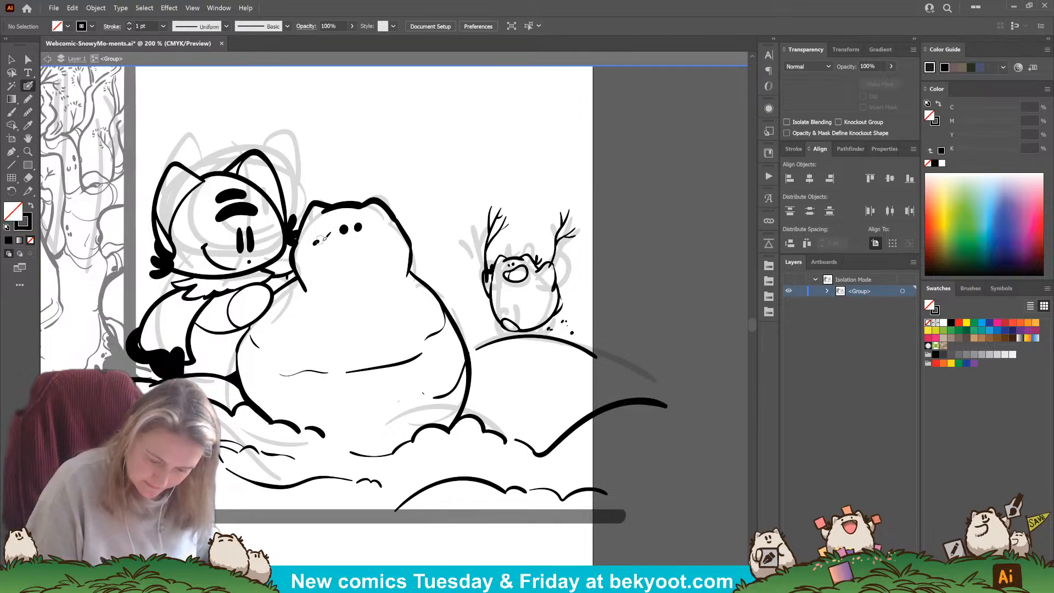
drag(345, 267, 388, 250)
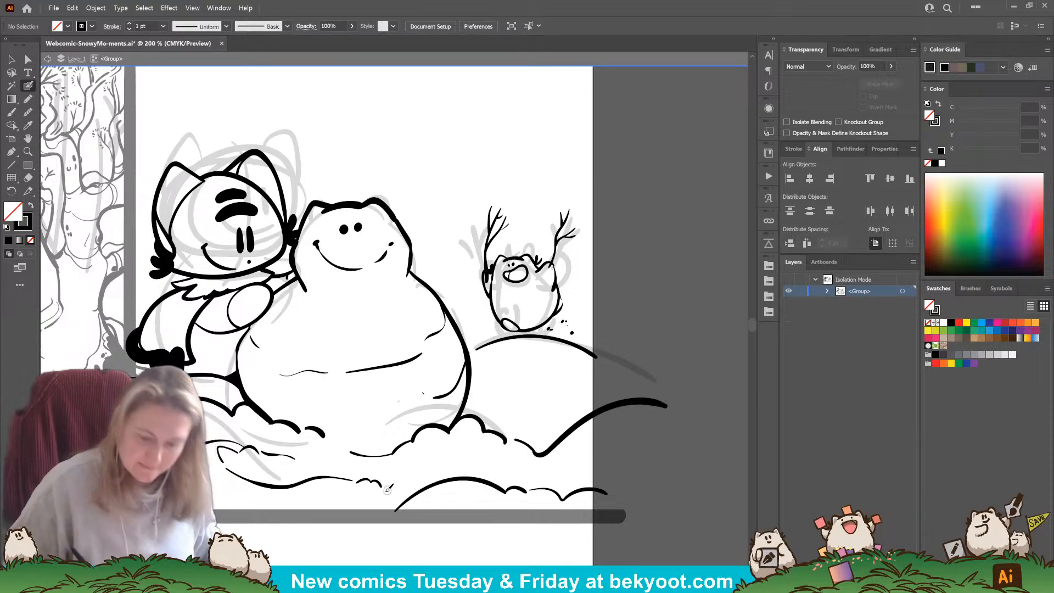
drag(395, 330, 444, 315)
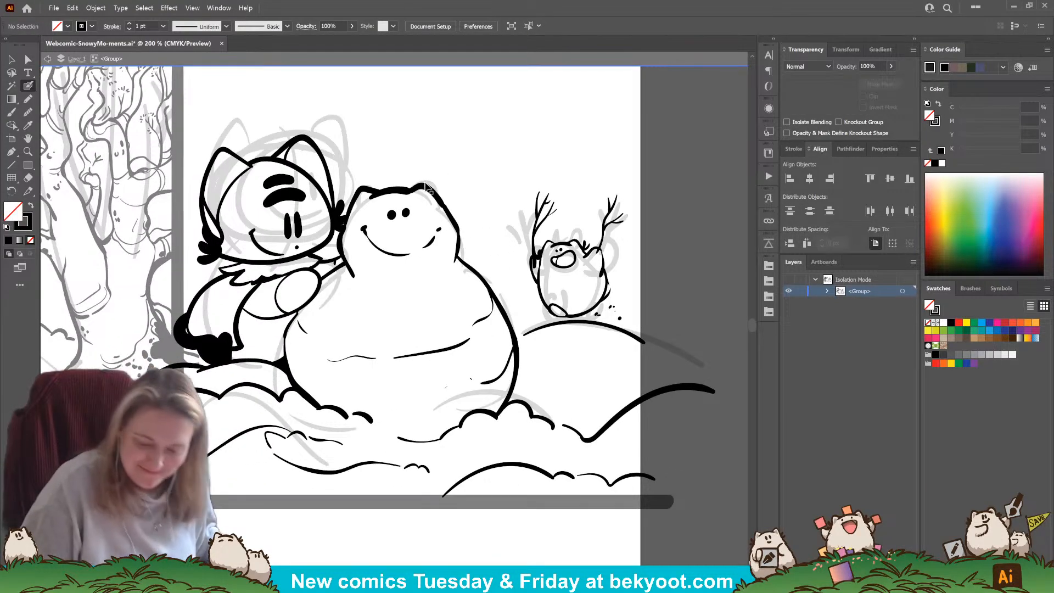
Step: Cut the smile and paste it in front, in place, inside the snow figure's own line-art group
ctrl+click(431, 185)
drag(431, 183, 430, 186)
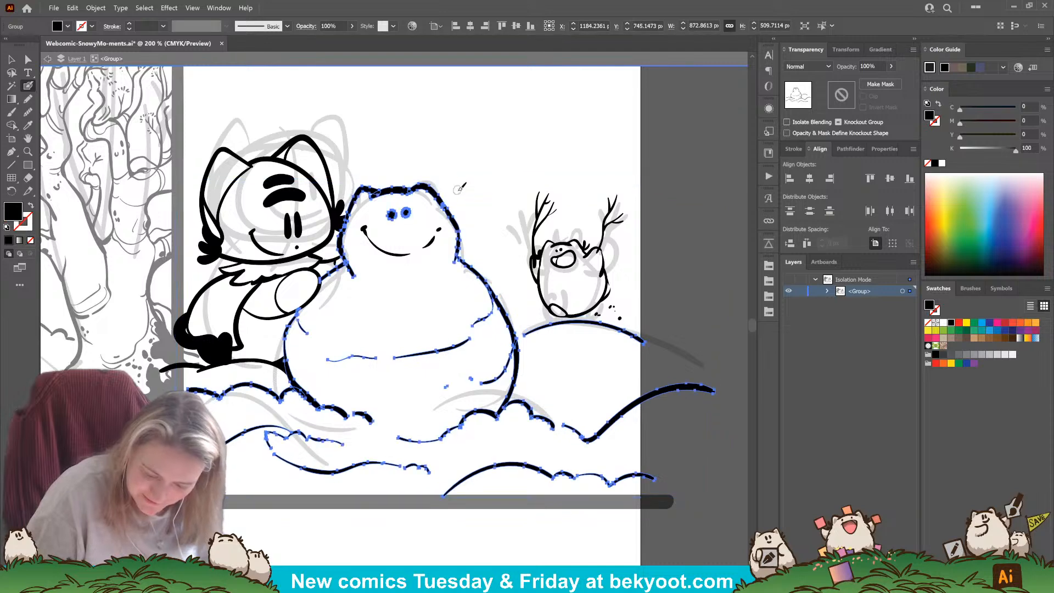
ctrl+click(452, 180)
click(12, 59)
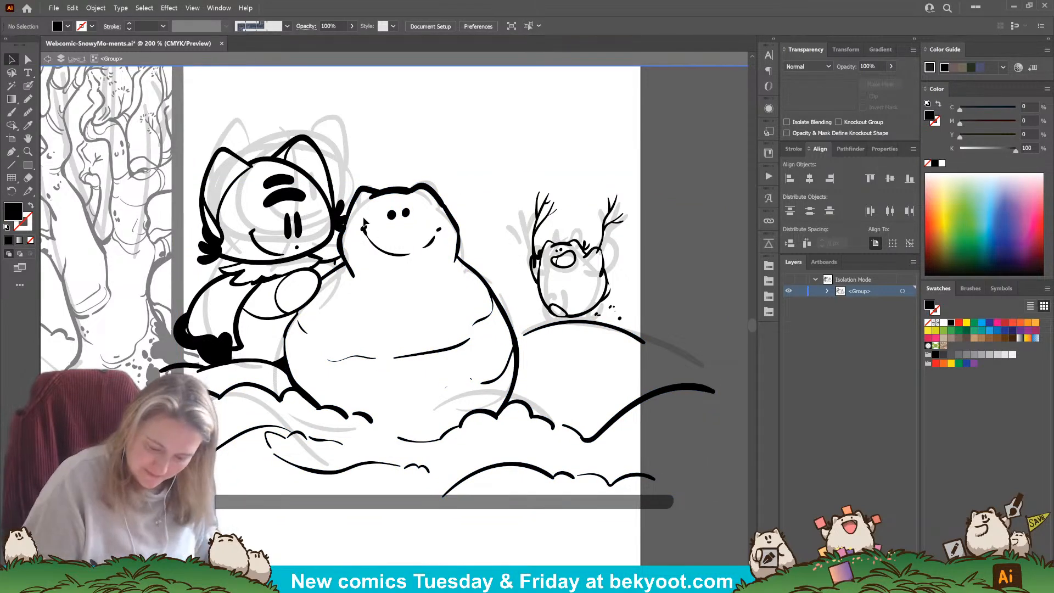
click(437, 242)
key(Delete)
click(458, 248)
double_click(459, 248)
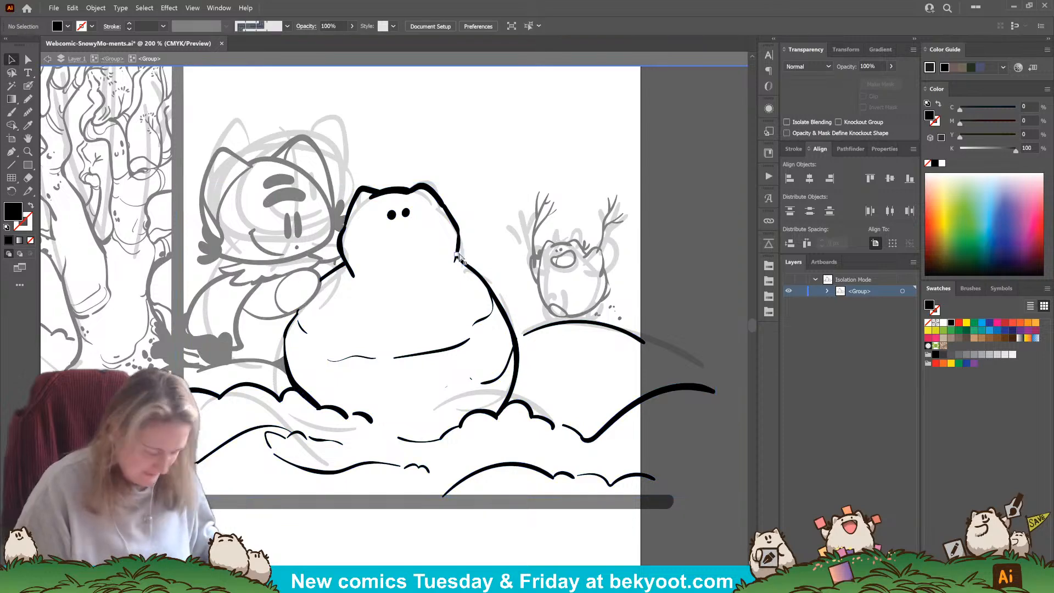
key(ctrl+f)
Step: Try placing the smile higher on the snow figure's face, and undo the move
drag(428, 248, 425, 235)
click(424, 263)
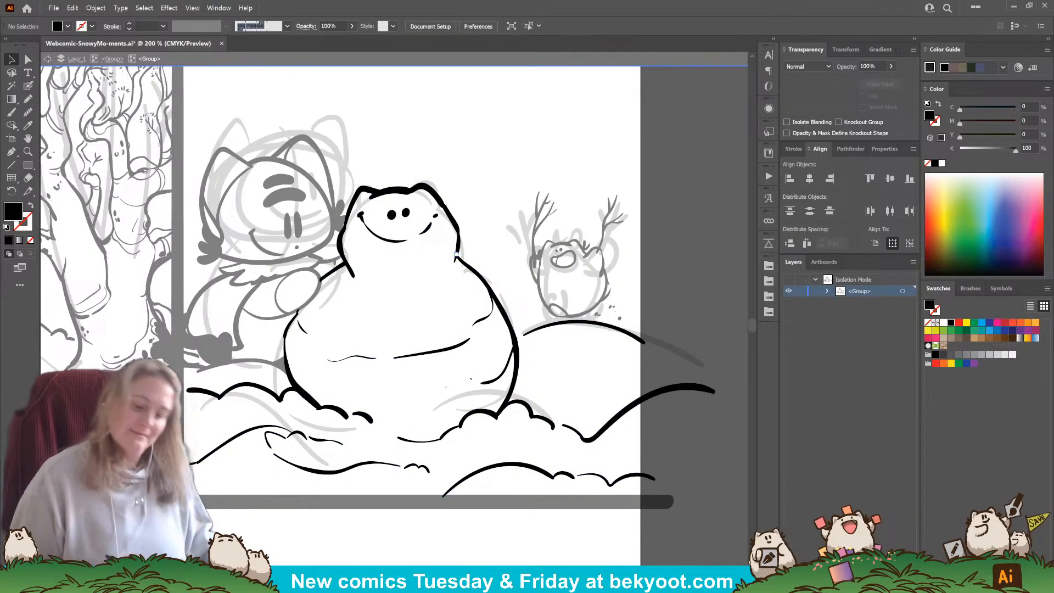
key(ctrl+z)
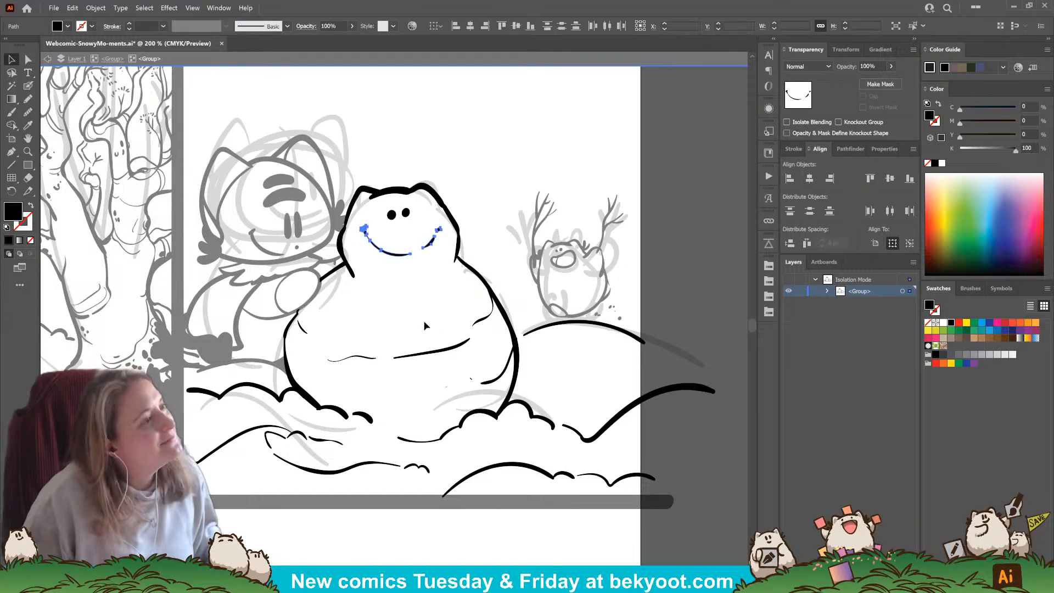
Step: Cut the smile and paste it back in the same place on the snow figure's face
right_click(434, 230)
click(437, 245)
right_click(433, 246)
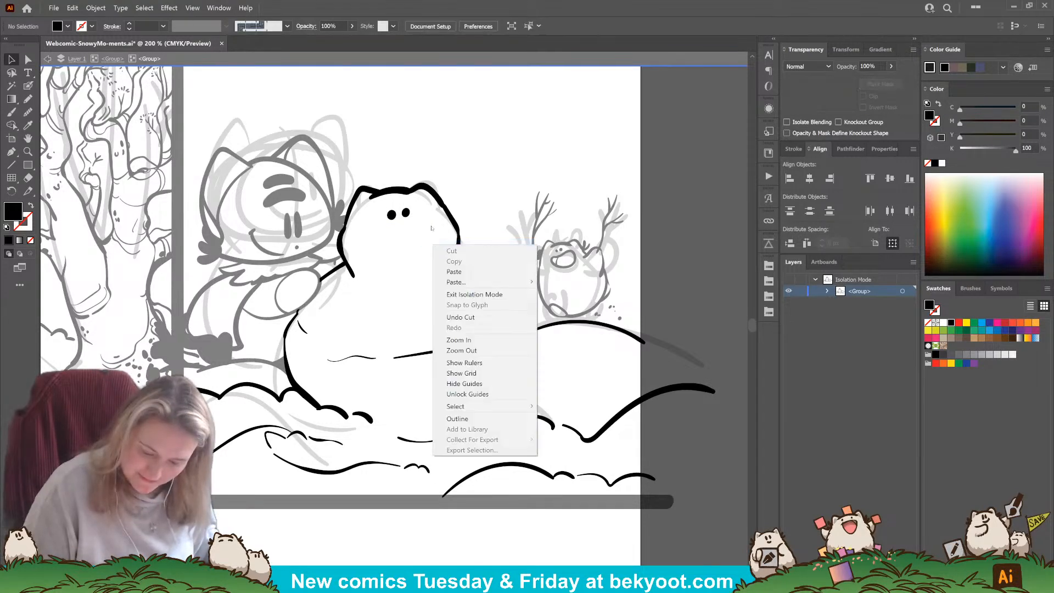
click(483, 220)
key(ctrl+f)
click(484, 219)
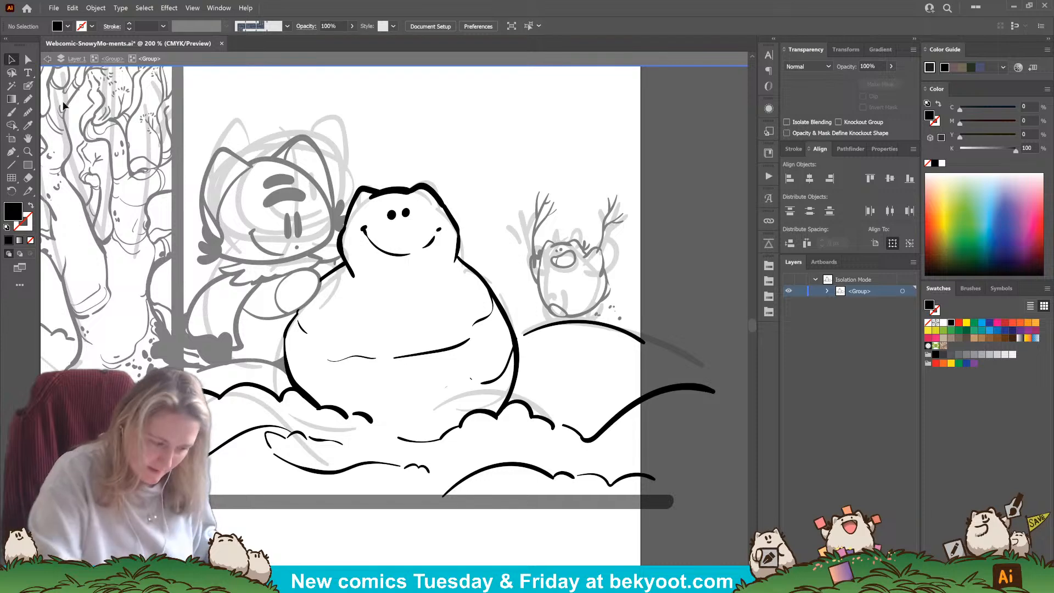
Step: Draw a small branching twig sticking out from the side of the snow figure's head, just below the far ear
key(shift+b)
mouse_move(452, 198)
mouse_down()
mouse_move(446, 204)
mouse_move(461, 188)
mouse_move(464, 198)
mouse_up()
key(ctrl+z)
key(ctrl+z)
key(ctrl+z)
key(ctrl+z)
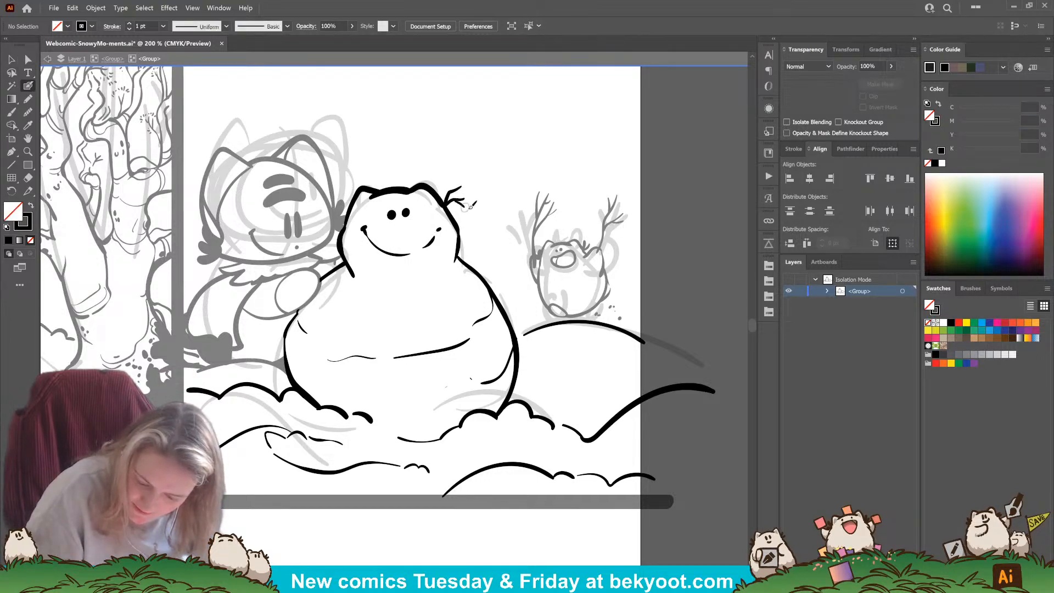
drag(446, 204, 465, 184)
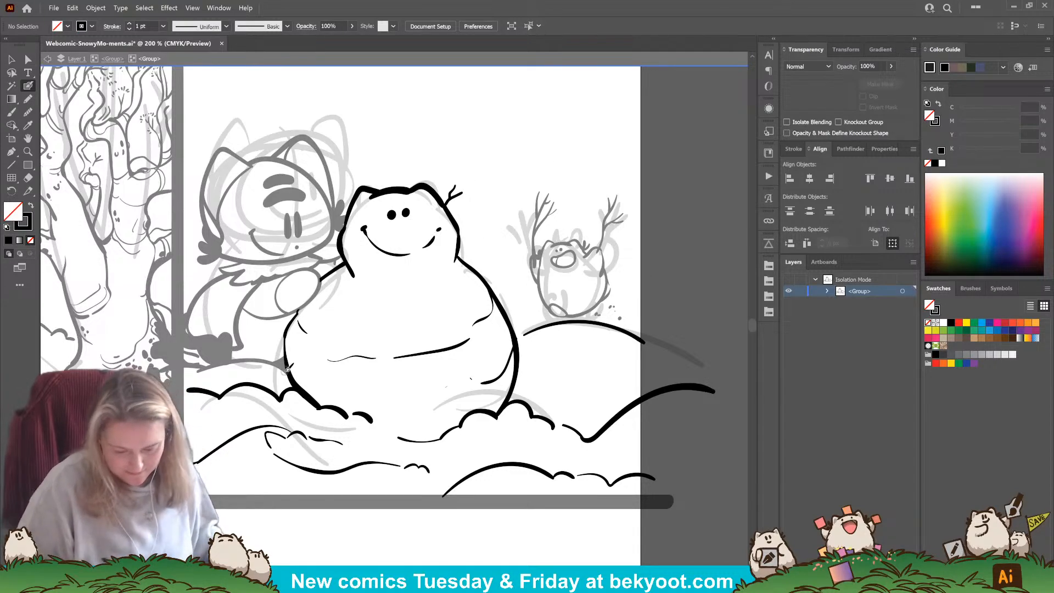
drag(455, 199, 466, 193)
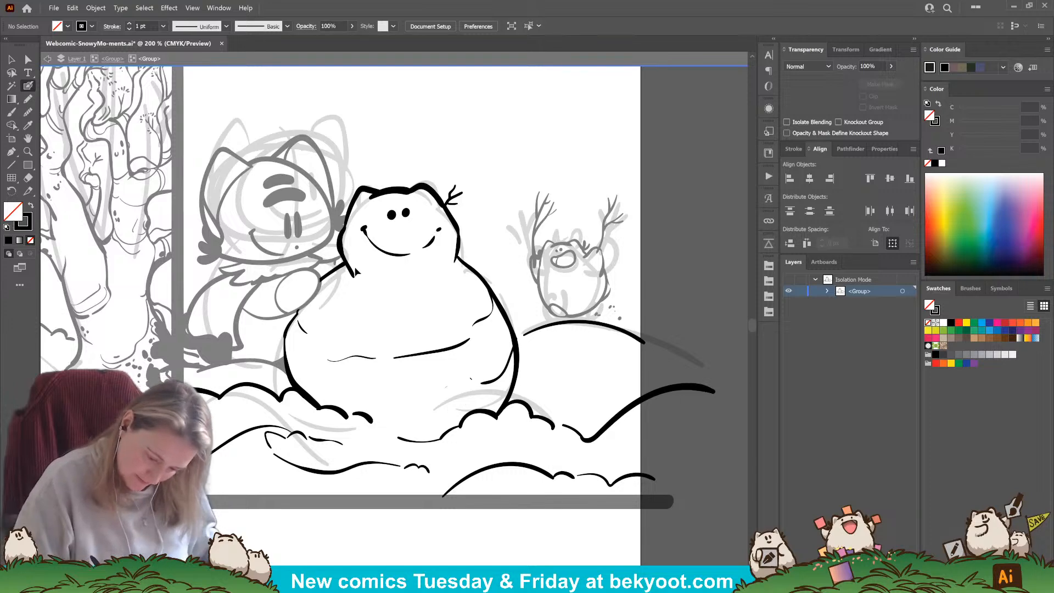
Step: Trim and smooth the lower end of the snow figure's cheek outline where the head meets the body beside the cat character
drag(353, 276, 339, 226)
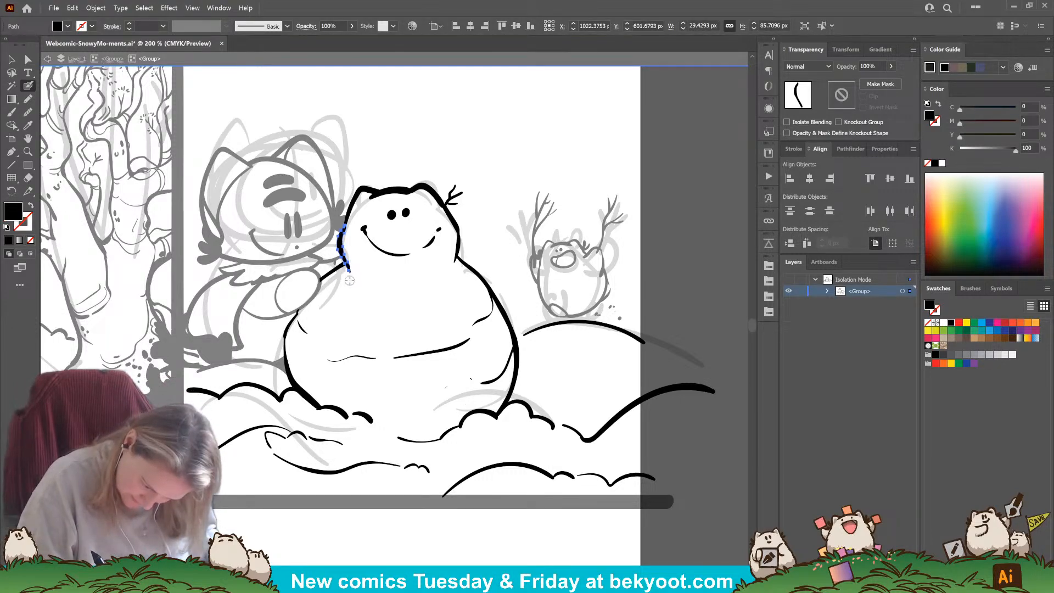
drag(349, 277, 351, 274)
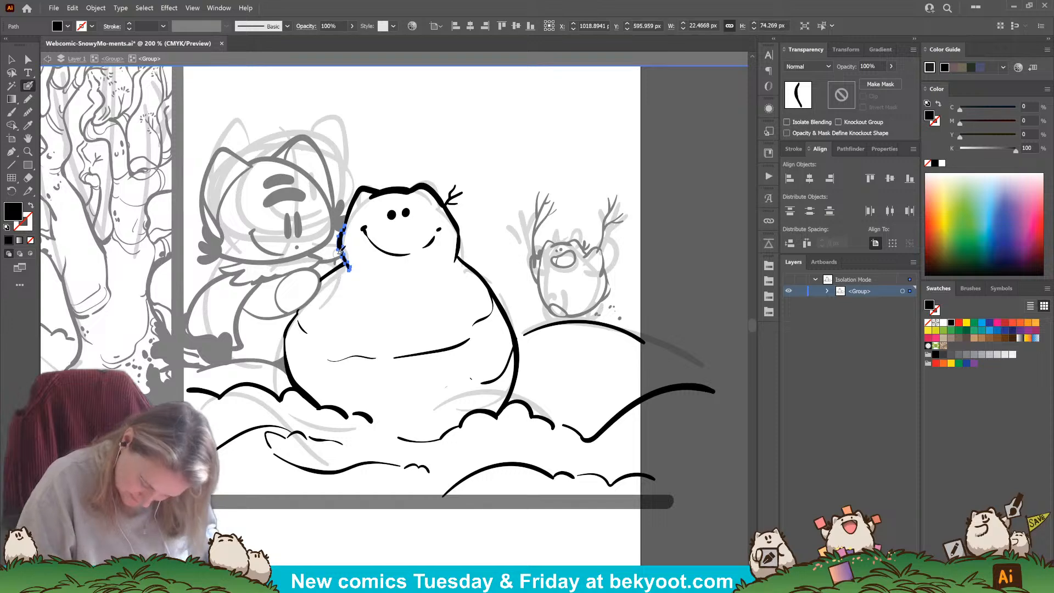
key(shift+b)
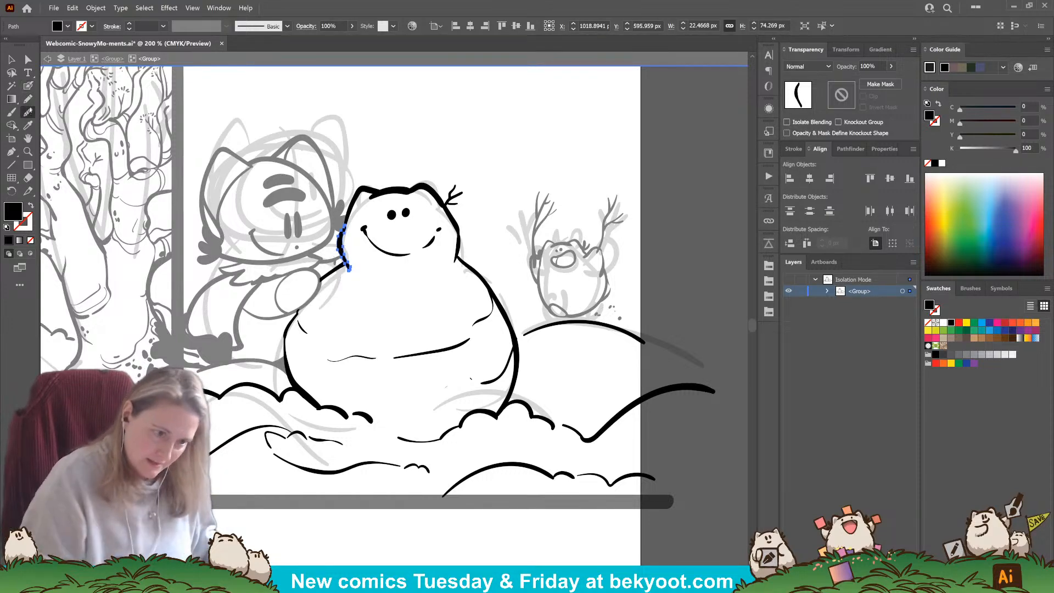
key(ctrl+shift+a)
ctrl+click(349, 268)
drag(340, 249, 349, 270)
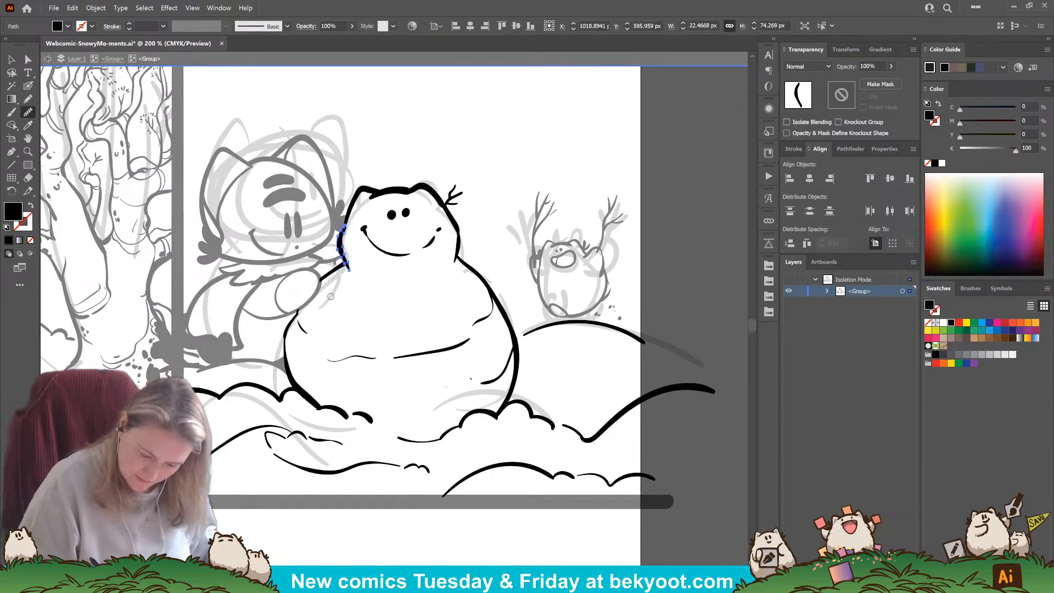
Step: Try moving the snow figure's eyes lower, closer to the smile, and undo the move
key(v)
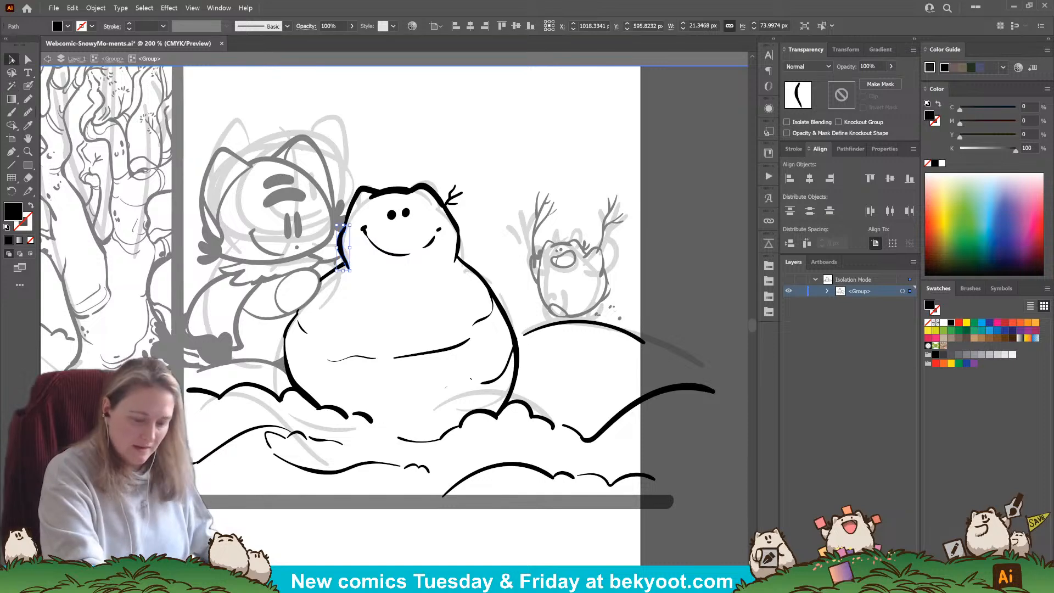
mouse_move(382, 204)
mouse_down()
mouse_move(415, 223)
mouse_move(410, 237)
mouse_up()
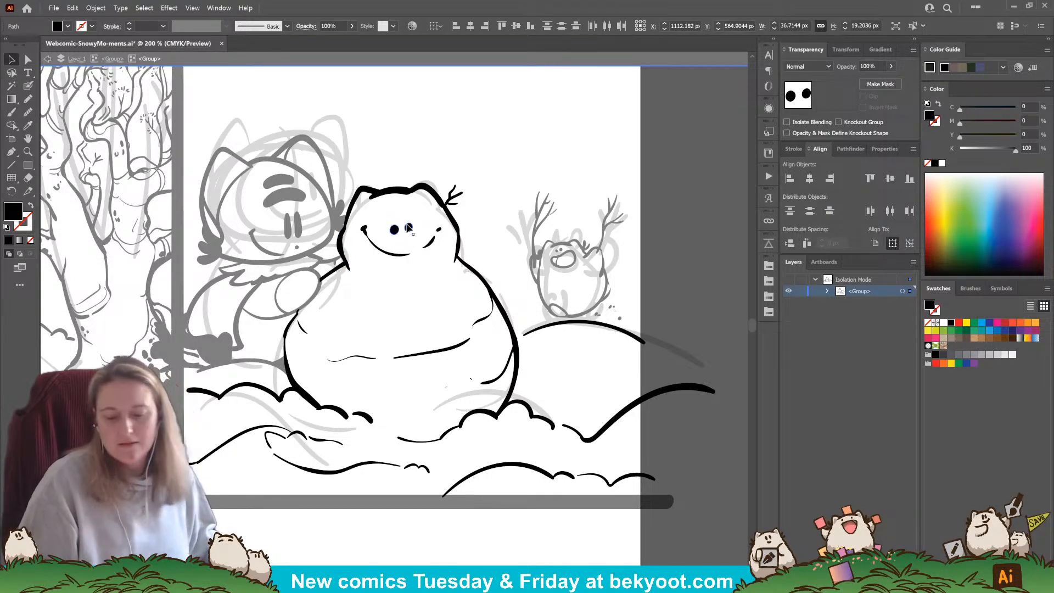
key(ctrl+z)
click(482, 225)
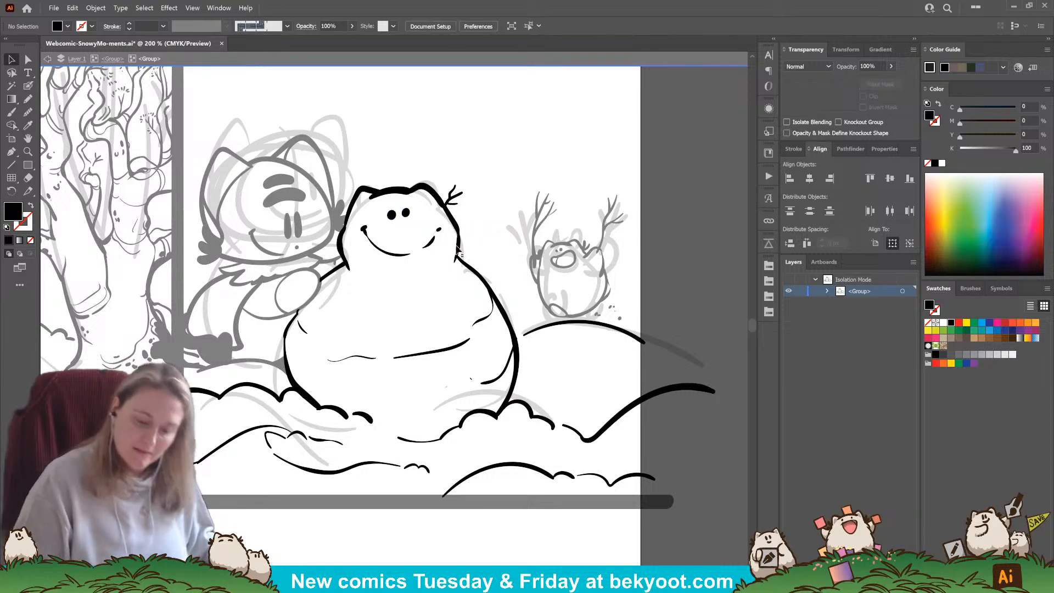
Step: Nudge the line across the top of the snow figure's head slightly downward
drag(391, 192, 393, 195)
click(420, 169)
click(380, 192)
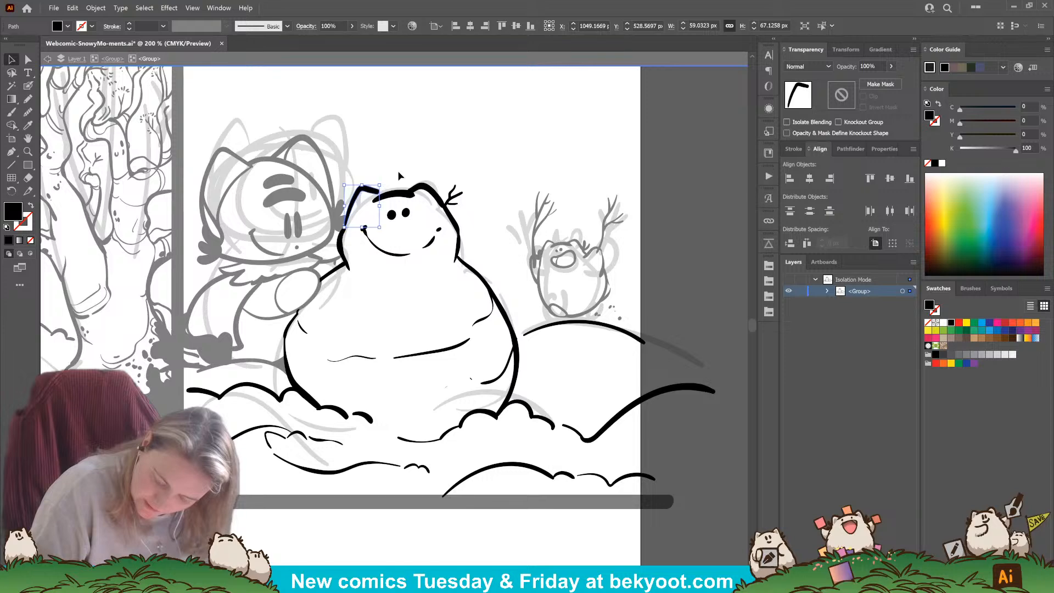
click(390, 172)
Step: Thin the outline of the snow figure's ear nearest the cat character
click(28, 85)
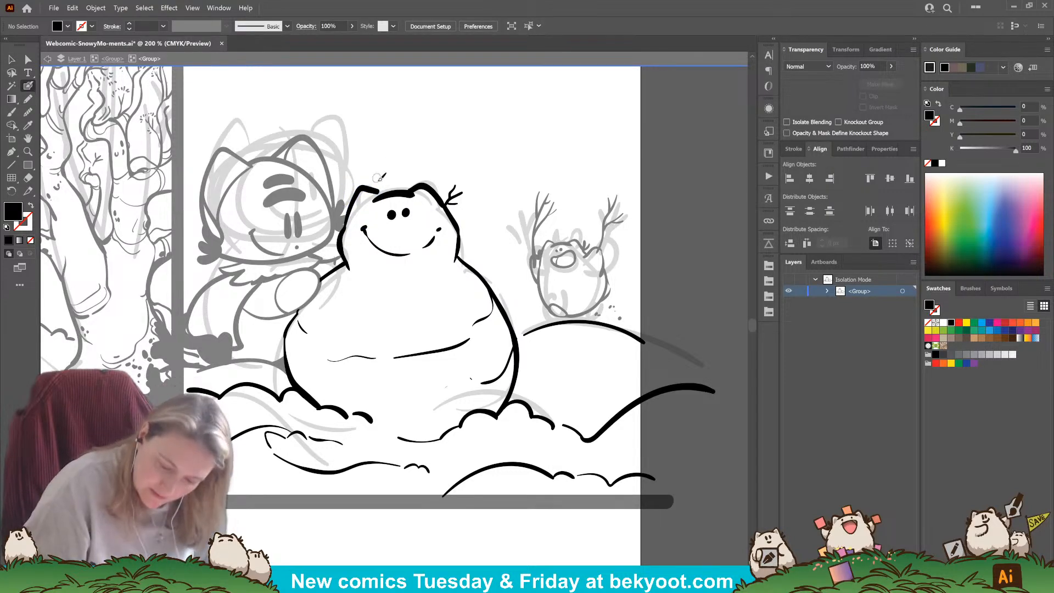
key(shift+x)
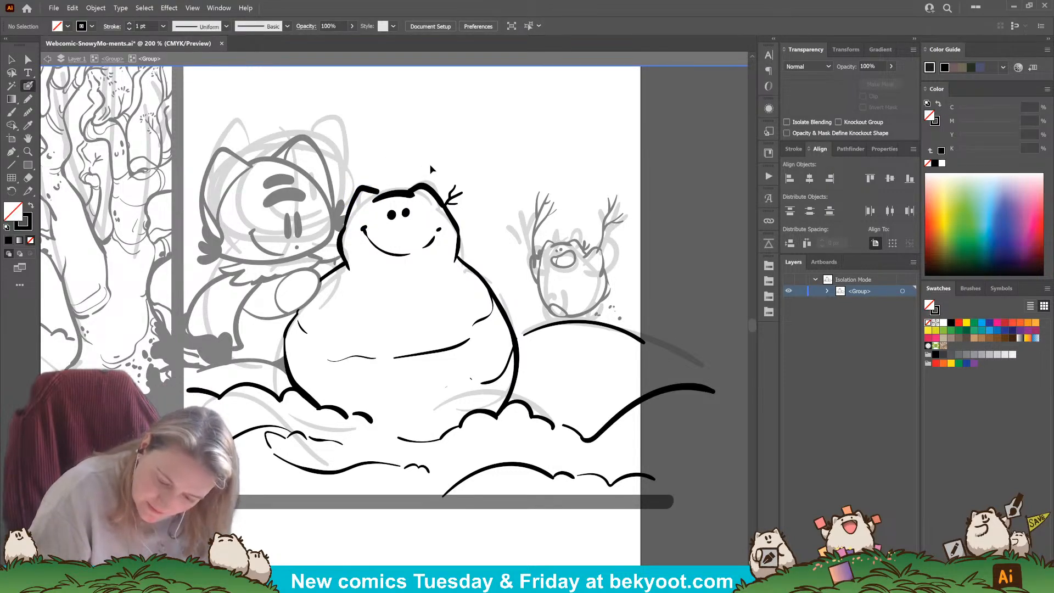
key(shift+x)
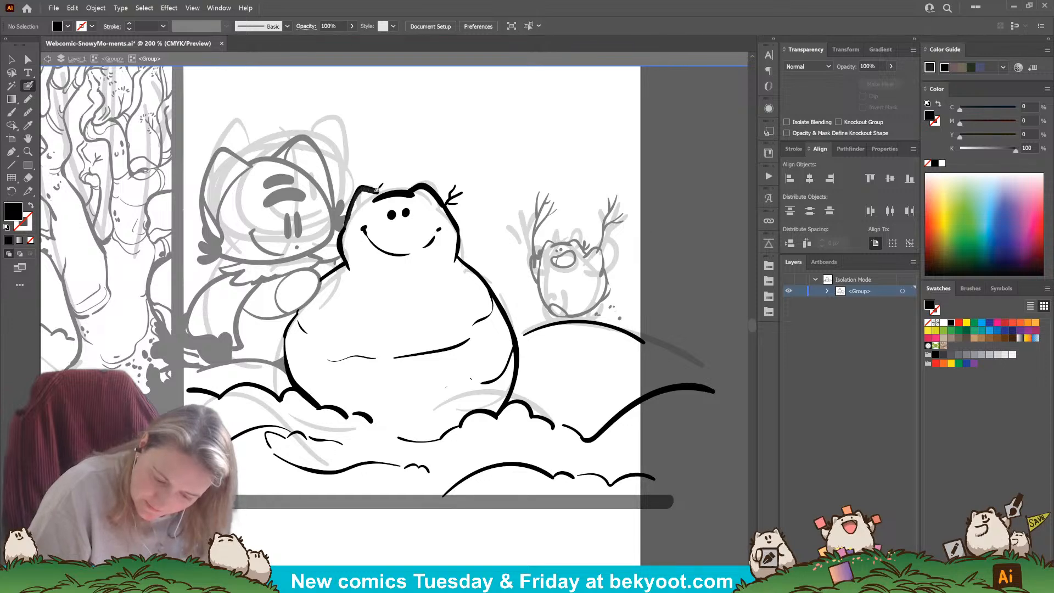
key(shift+x)
ctrl+click(382, 189)
drag(379, 191, 346, 226)
key(ctrl+shift+a)
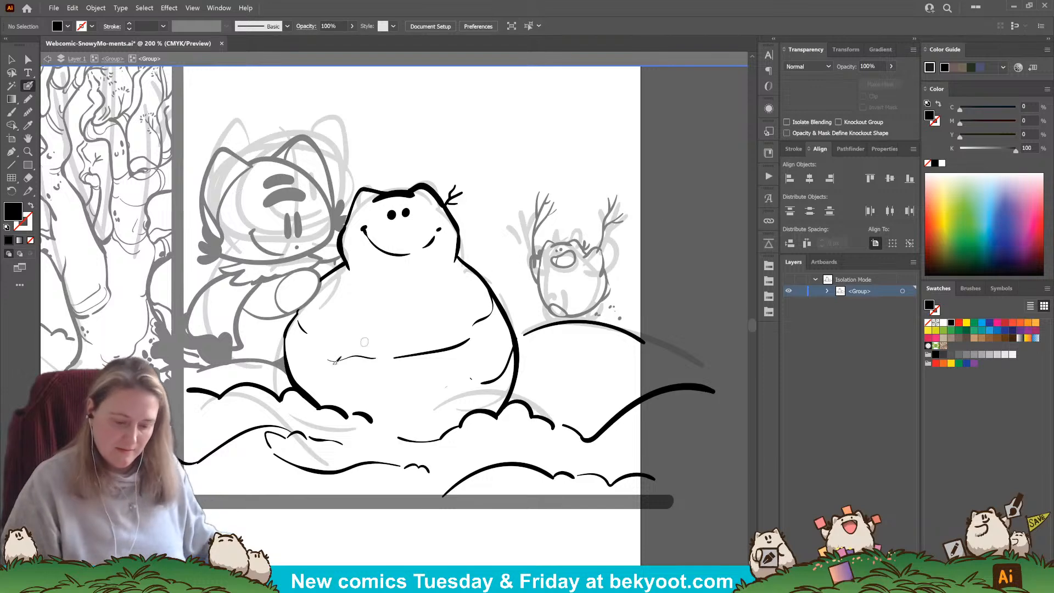
Step: Thin the line across the top of the snow figure's head between the ears
ctrl+click(406, 194)
drag(396, 203, 427, 181)
ctrl+click(432, 168)
Step: Fade the thick outline of the snow figure's ear beside the twig to 30% opacity
ctrl+click(431, 189)
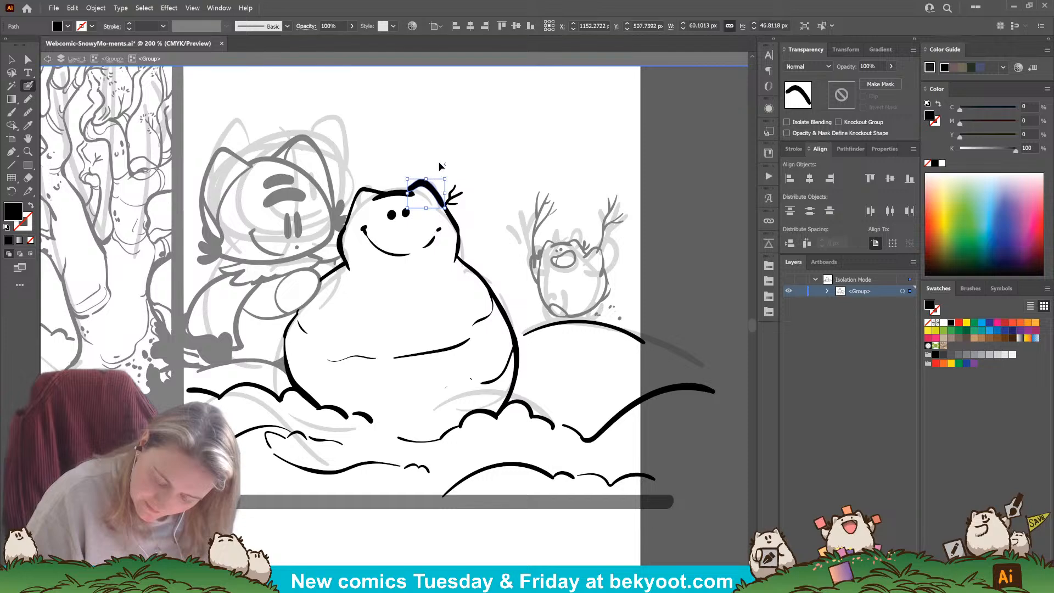
ctrl+click(438, 164)
ctrl+click(431, 188)
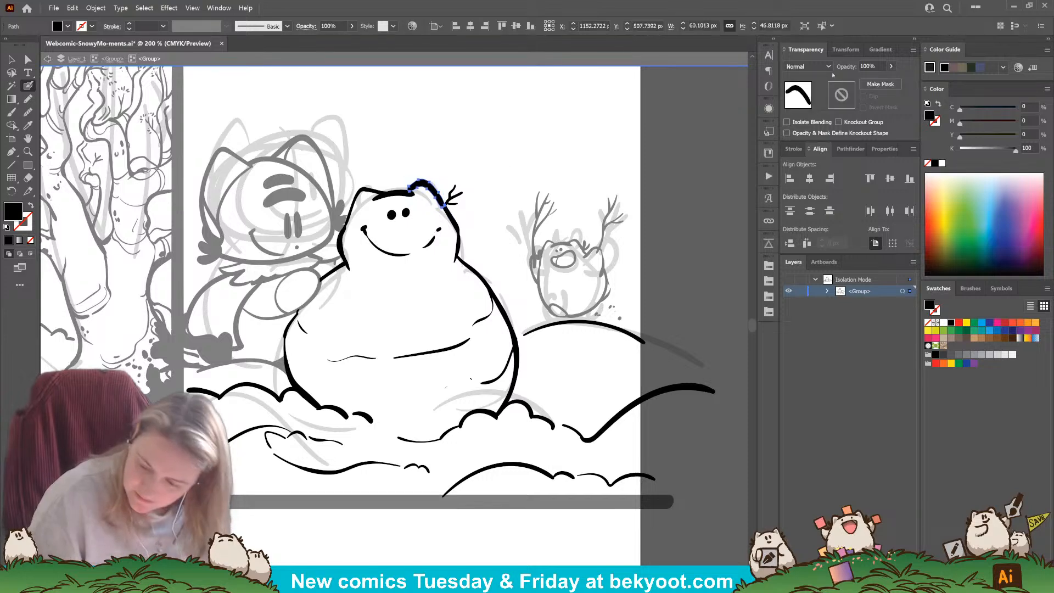
drag(878, 66, 795, 92)
text(30)
key(Return)
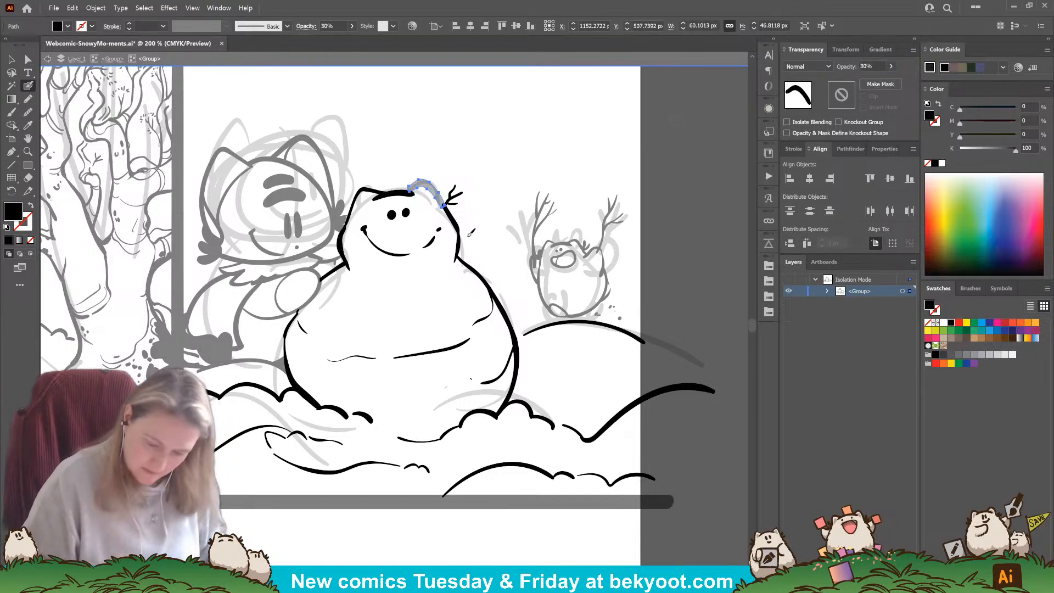
ctrl+click(488, 165)
Step: Redraw the ear beside the twig with a thinner line over the faded outline and remove the faded one
ctrl+click(405, 212)
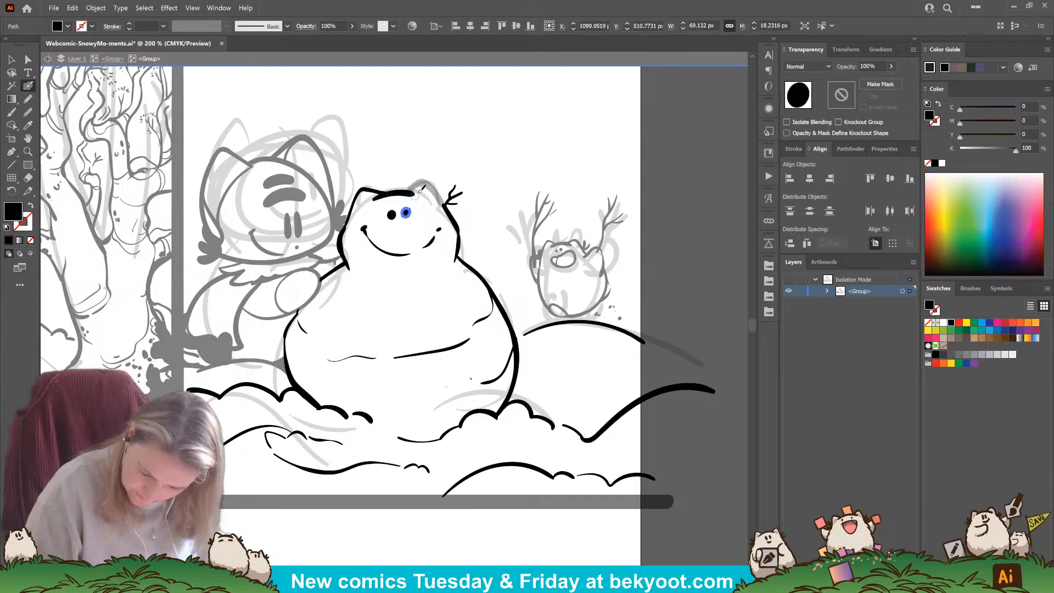
ctrl+click(415, 182)
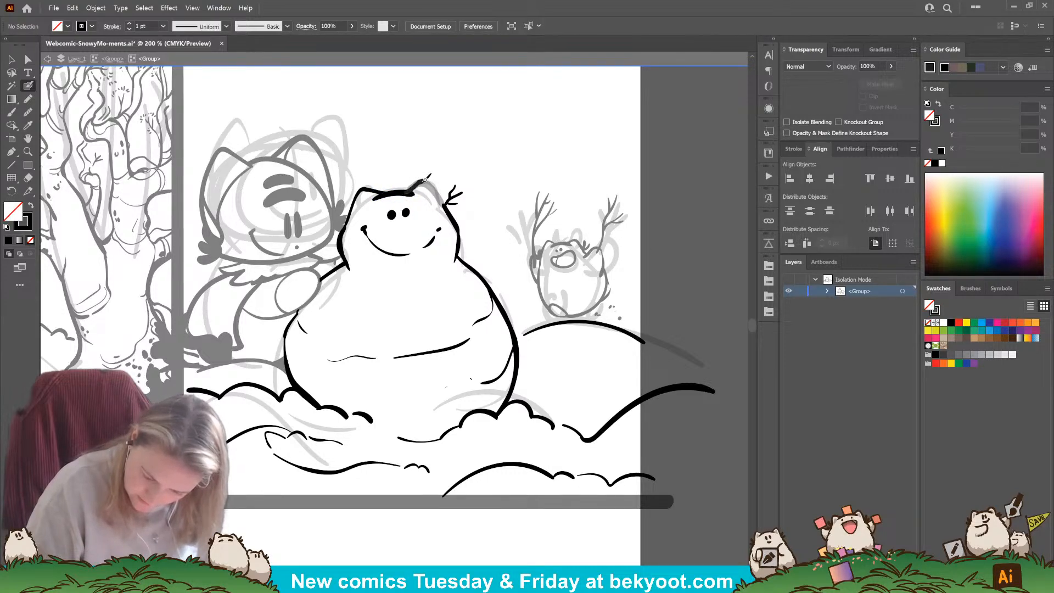
mouse_move(441, 197)
mouse_down()
mouse_move(466, 248)
mouse_move(442, 205)
mouse_up()
ctrl+click(429, 204)
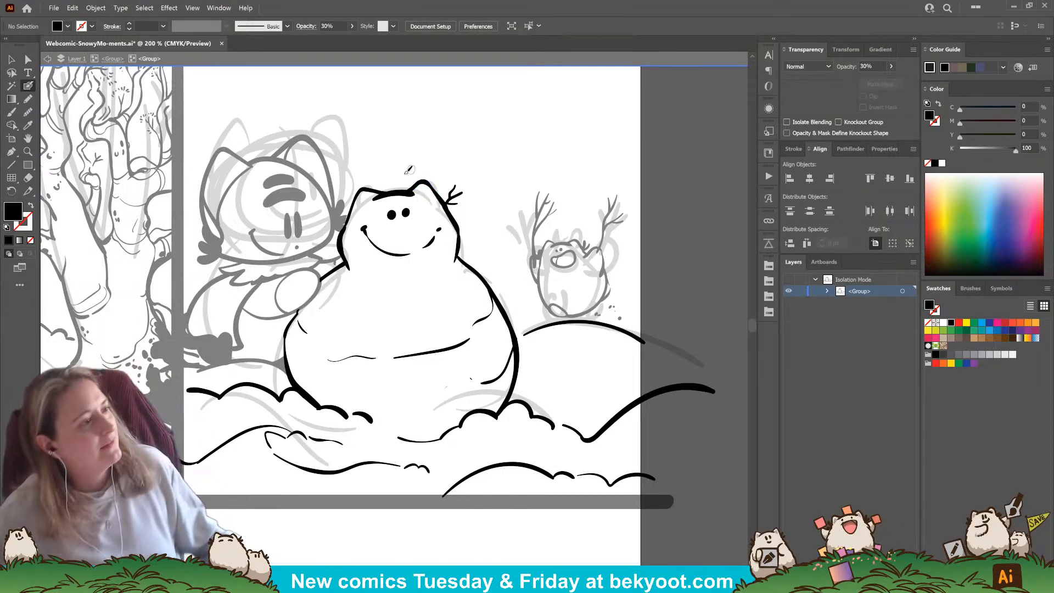
Step: Leave the snow figure's isolated group and return to the full comic page
scroll(450, 280, down, 1)
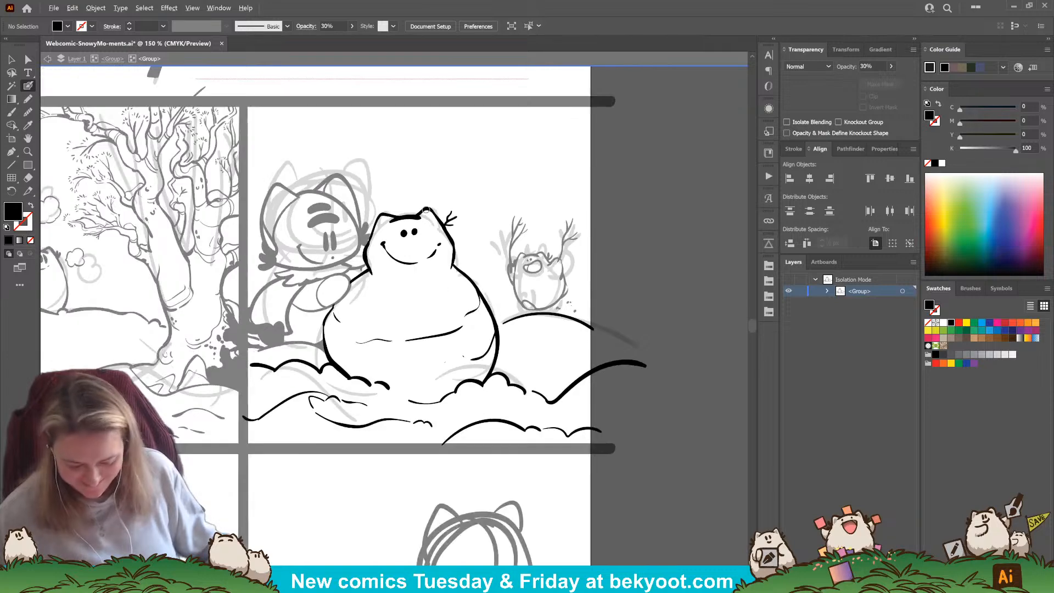
key(v)
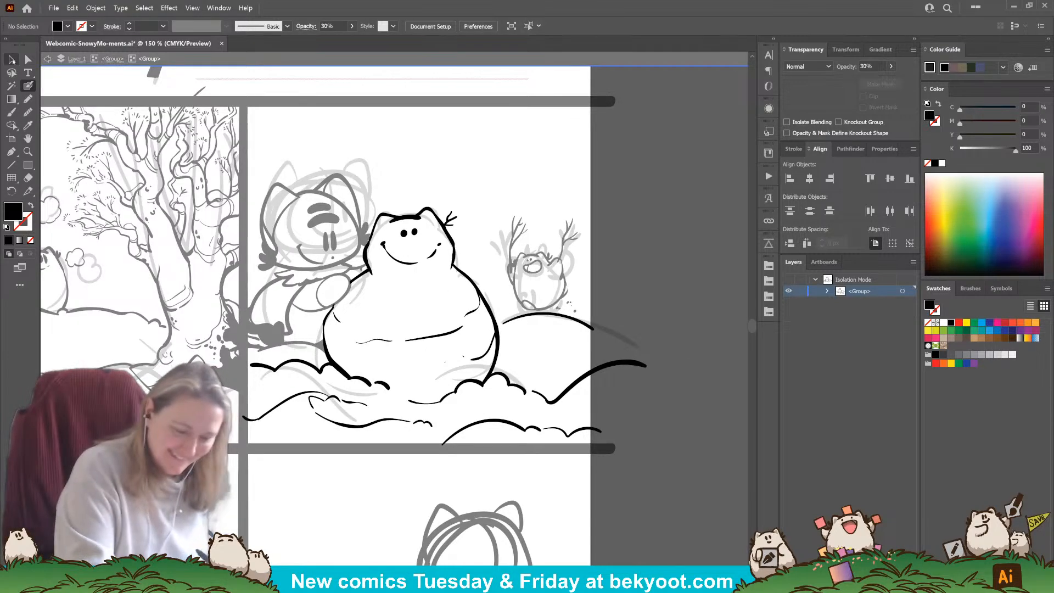
double_click(625, 255)
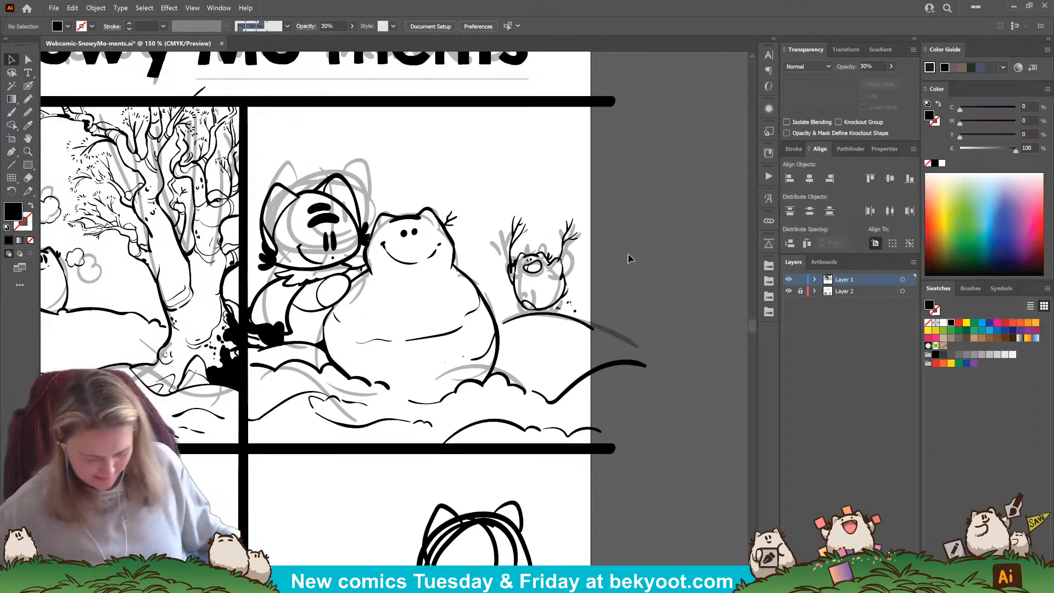
Step: Lock Layer 1 with the inked artwork and unlock Layer 2 with the sketches
scroll(404, 429, down, 1)
drag(316, 481, 399, 396)
click(800, 280)
click(800, 290)
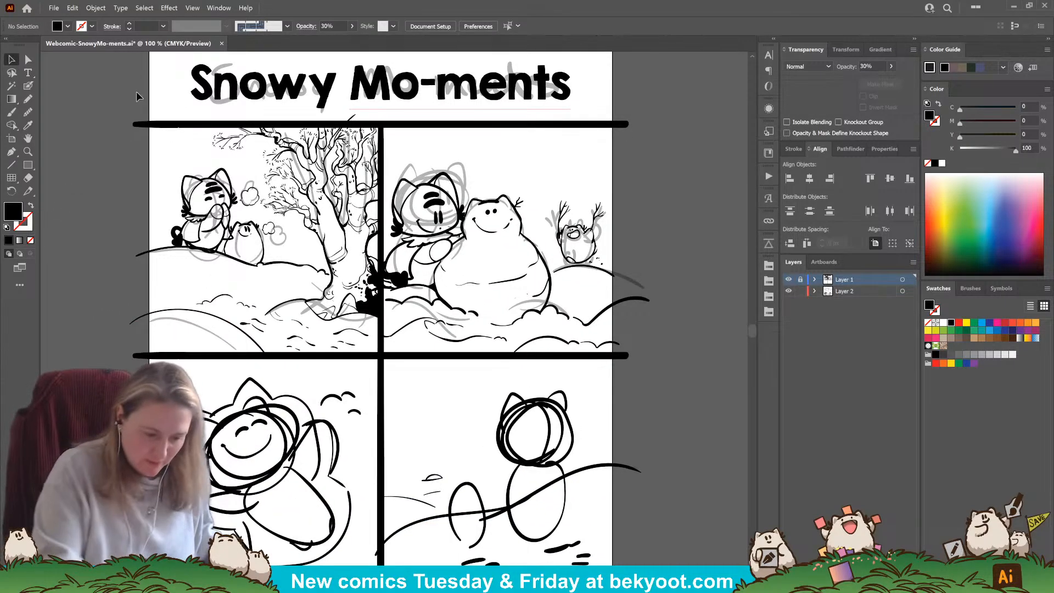
Step: Move the grey rough sketches of the title and upper two panels off the page, beside the artboard
click(568, 317)
drag(562, 309, 176, 336)
mouse_move(202, 333)
mouse_down()
mouse_move(354, 374)
mouse_move(464, 323)
mouse_move(427, 309)
mouse_move(181, 324)
mouse_up()
scroll(472, 346, right, 10)
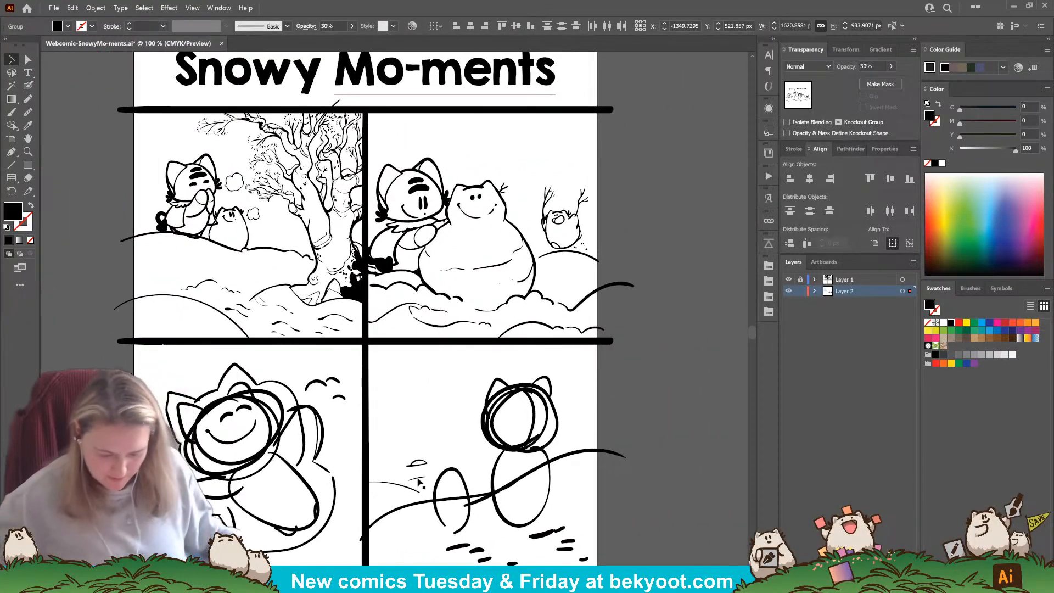
Step: Fade the rough sketches in the lower two comic panels to 30% opacity and deselect them
scroll(316, 402, down, 1)
drag(414, 362, 469, 256)
scroll(404, 297, up, 1)
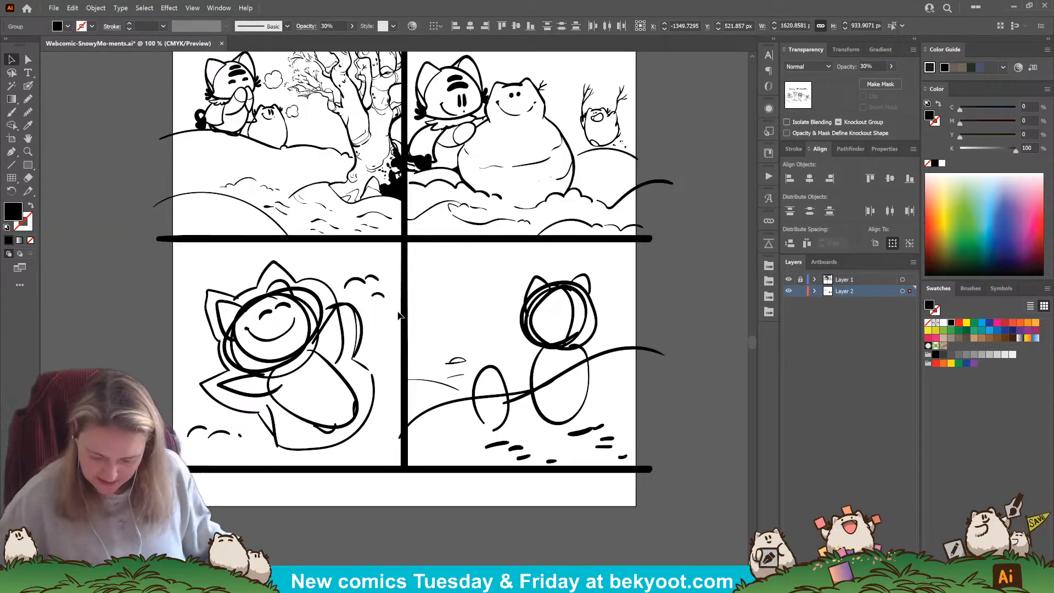
click(497, 403)
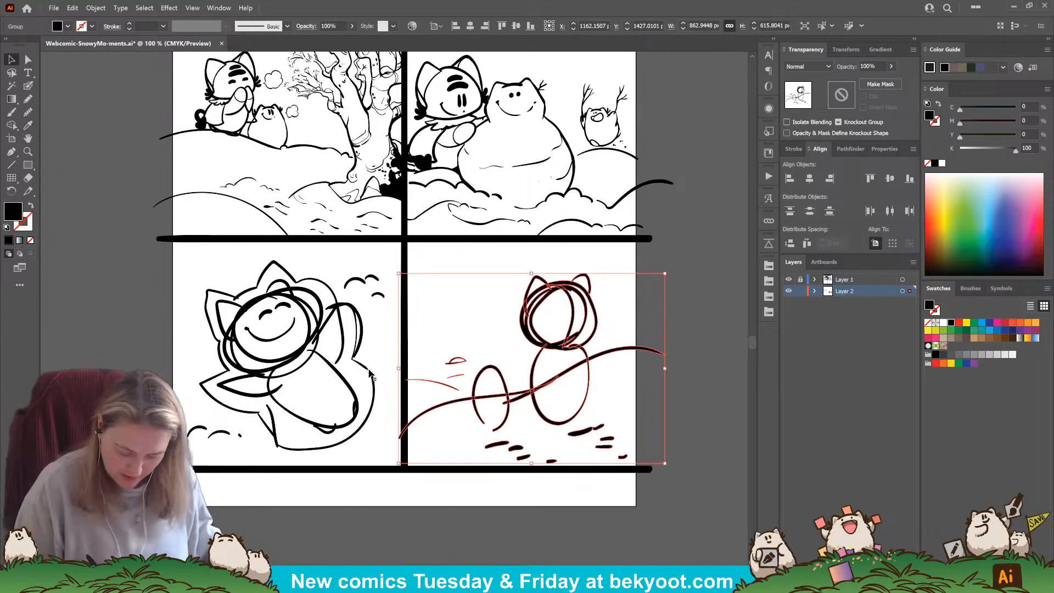
shift+click(369, 373)
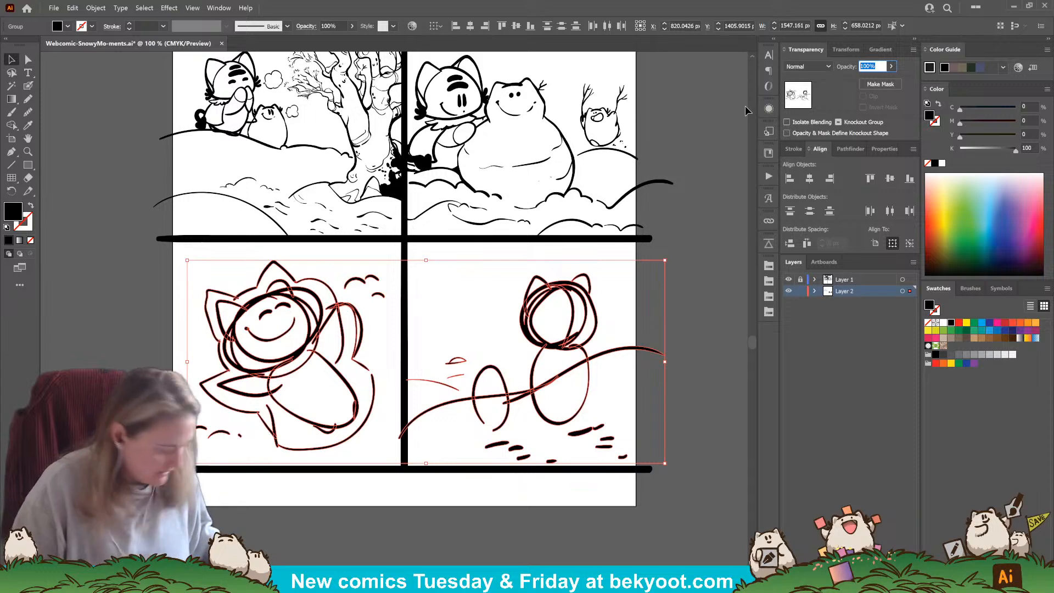
text(30)
key(Return)
click(297, 522)
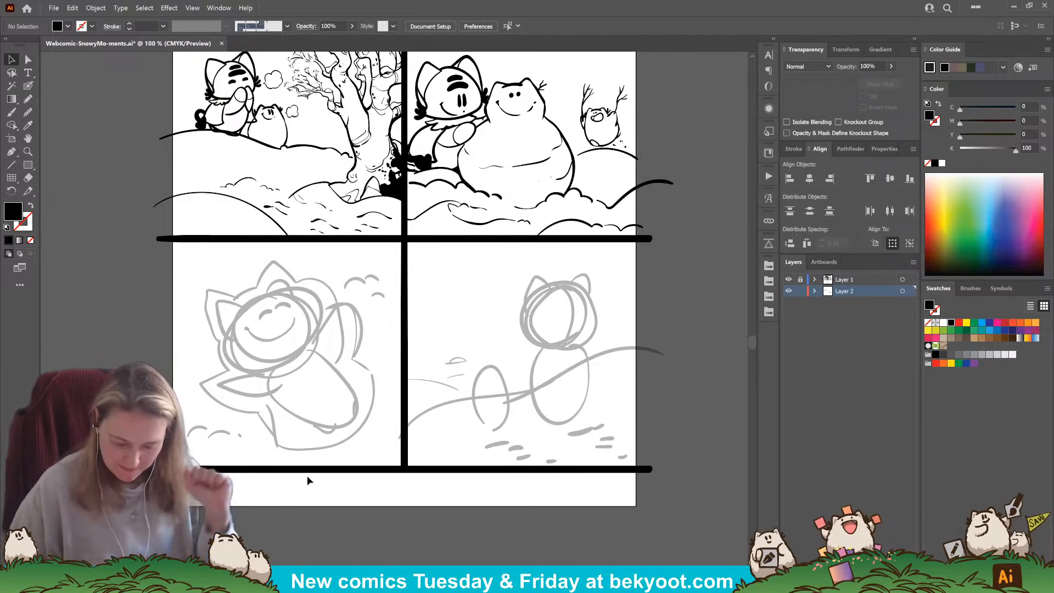
Step: Save the webcomic document
drag(470, 298, 421, 446)
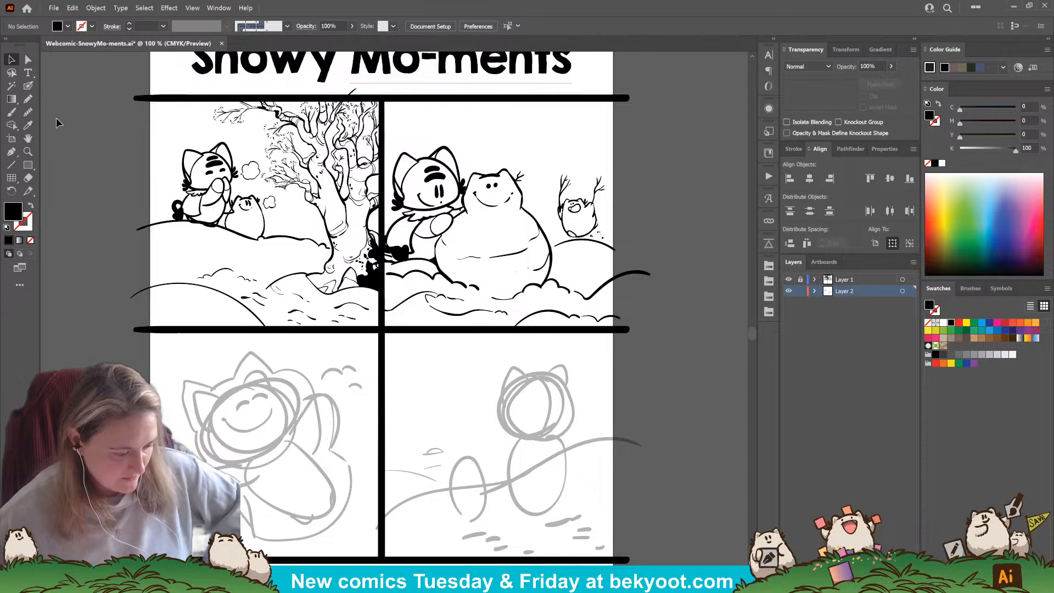
key(ctrl+s)
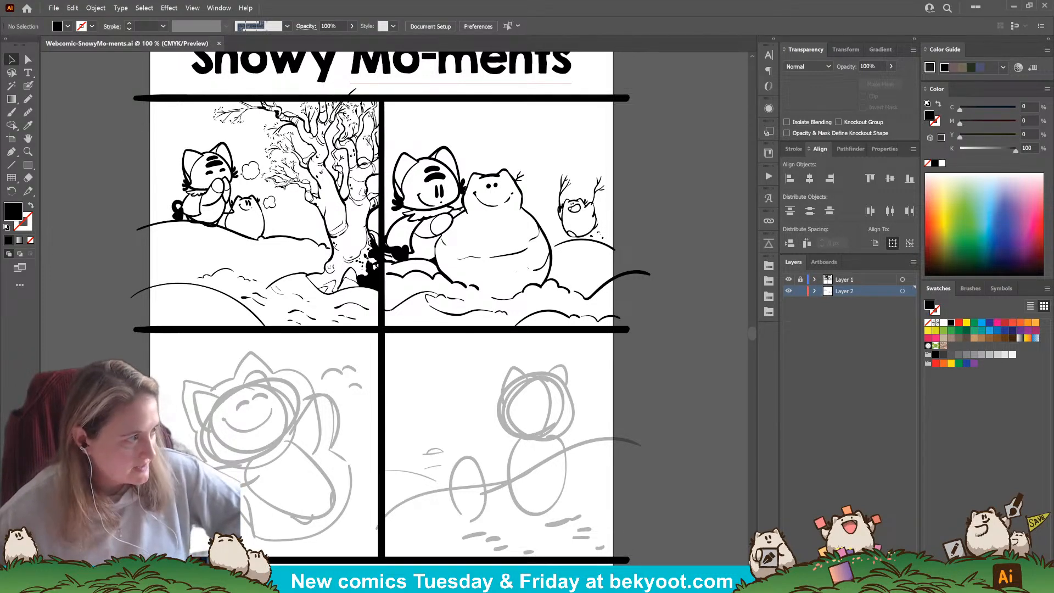